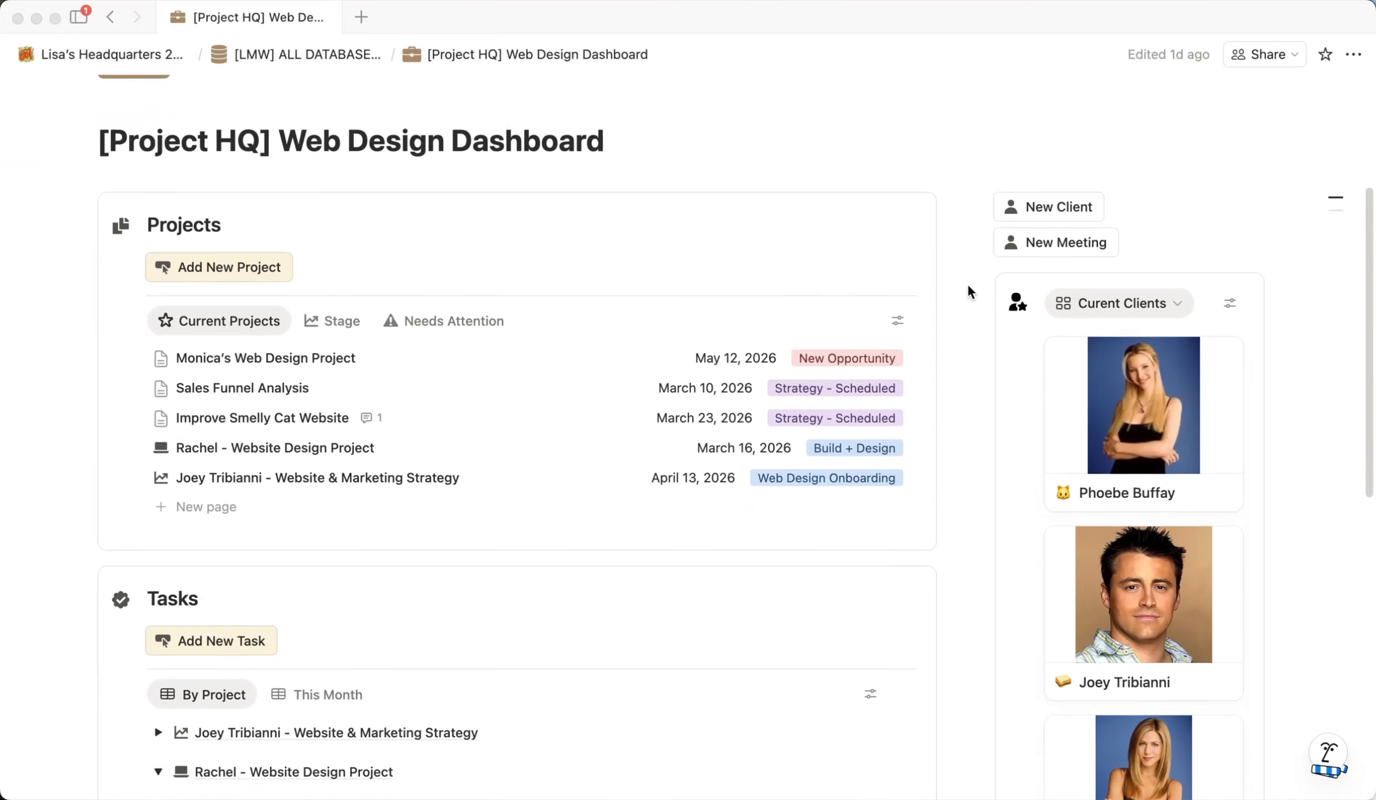
Step: Examine the Projects, Tasks and current clients sections of the Web Design Dashboard
scroll(963, 297, "down", 1)
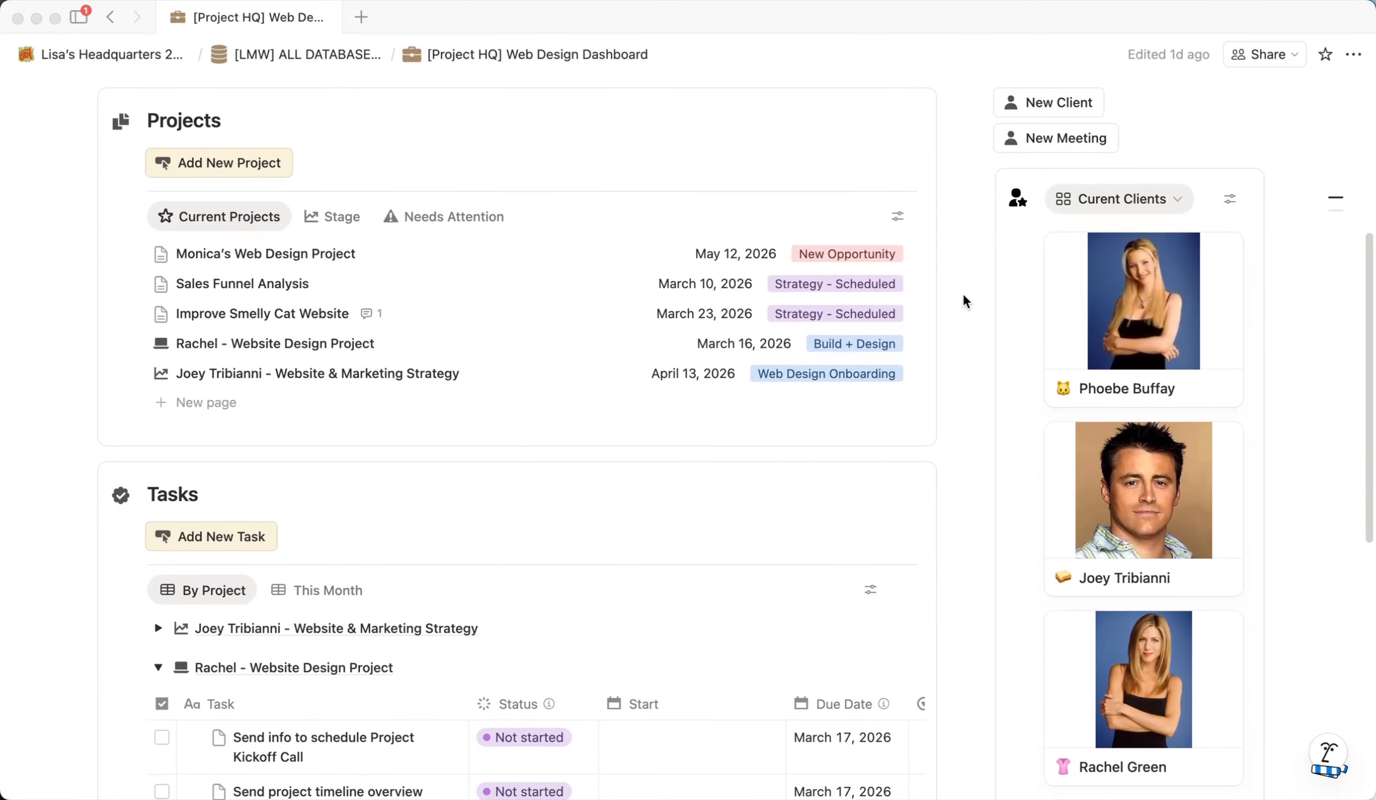
scroll(962, 291, "up", 5)
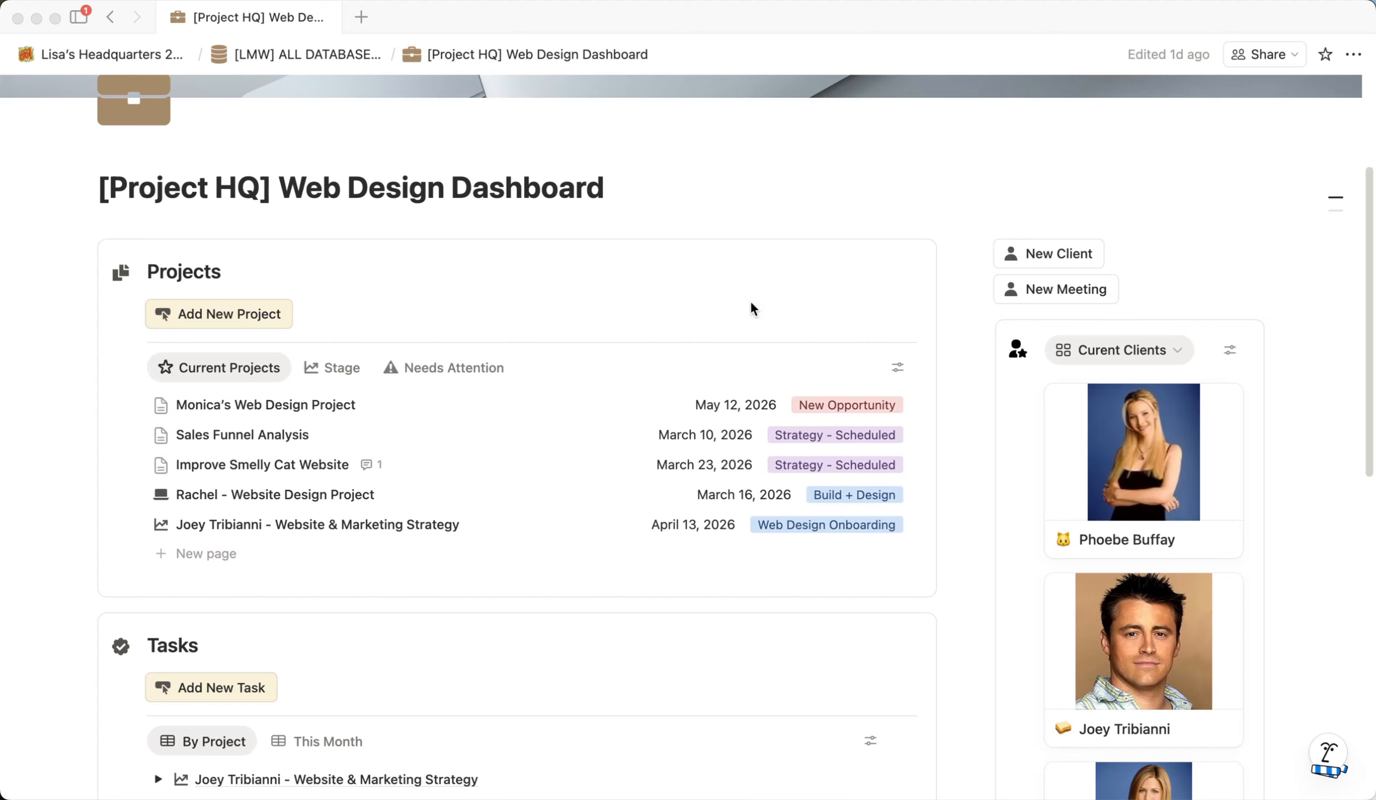
left_click(635, 190)
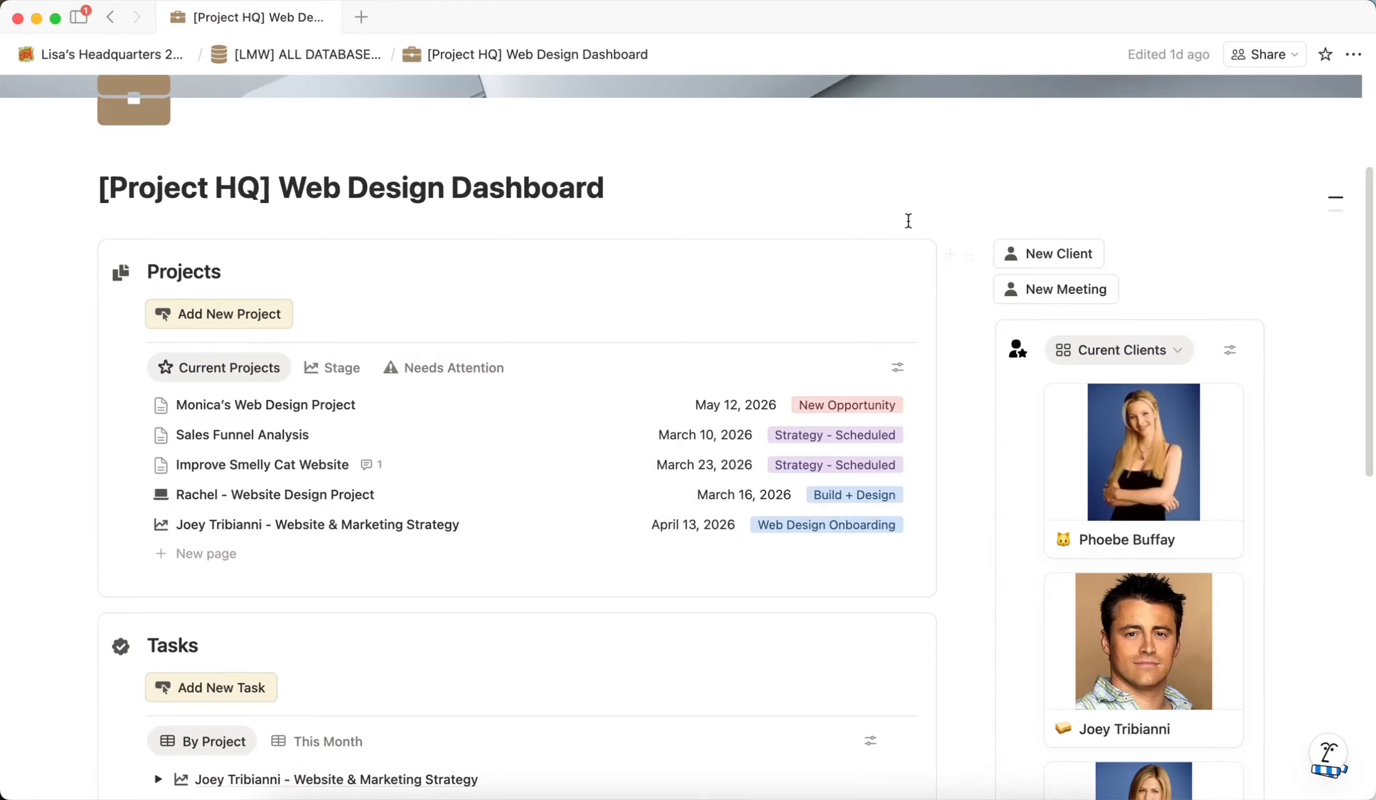
scroll(886, 200, "down", 1)
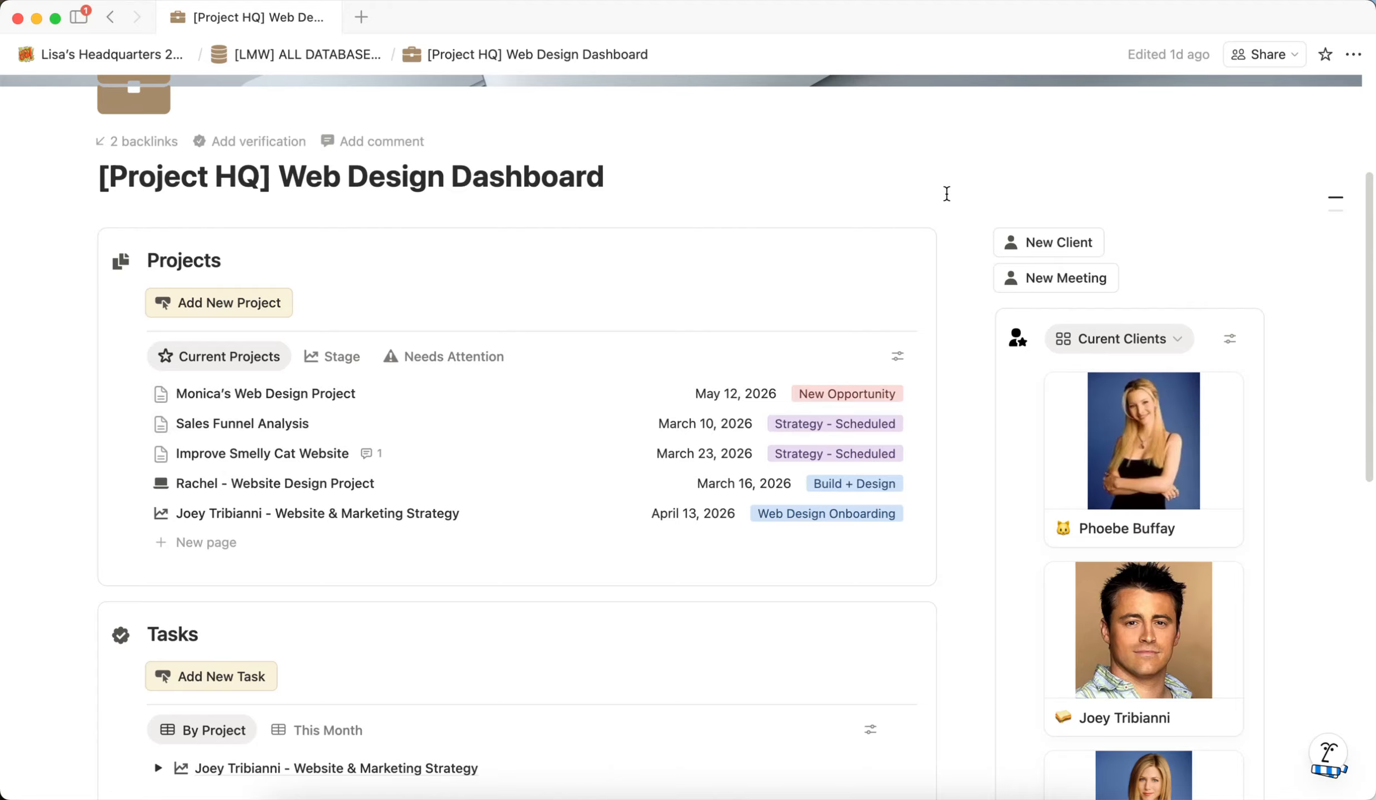
scroll(959, 201, "down", 1)
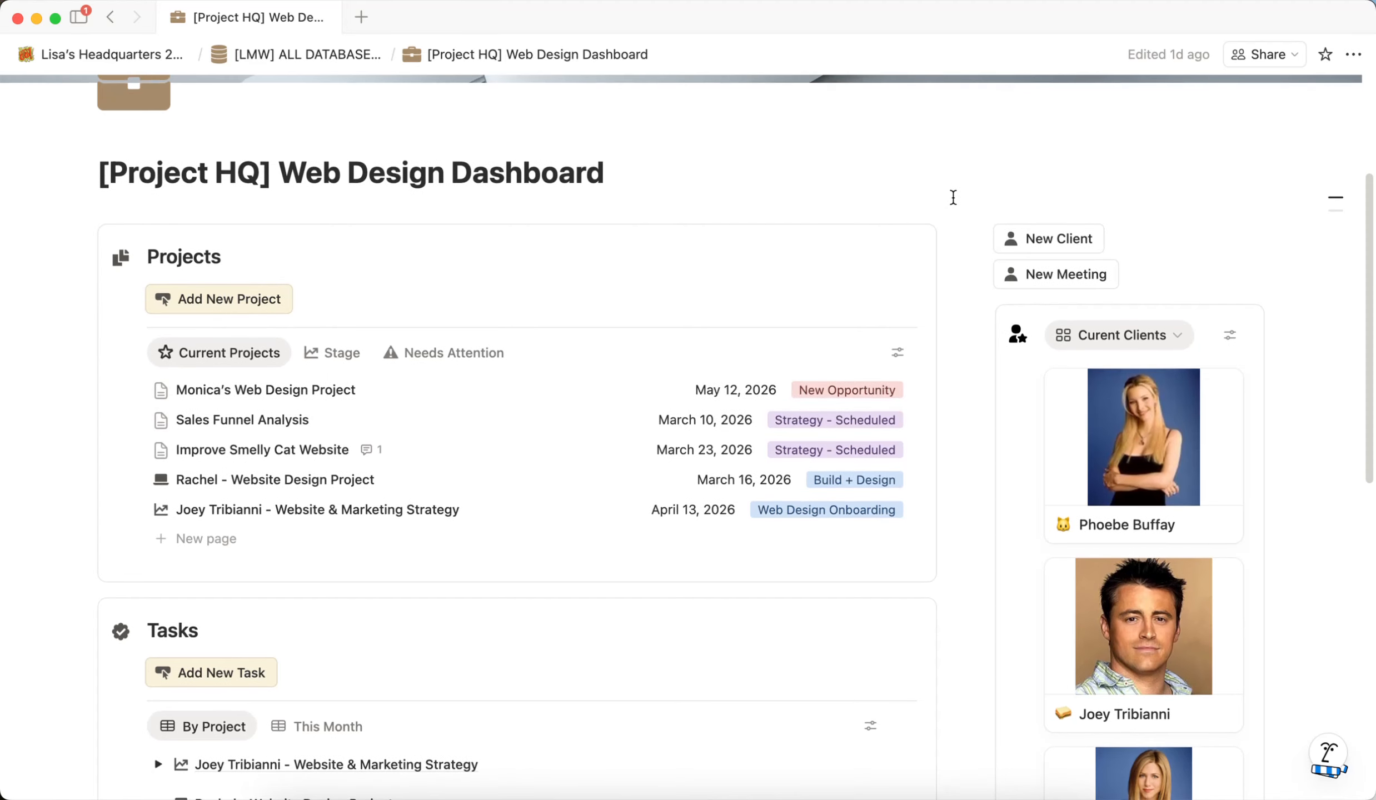
scroll(745, 201, "up", 1)
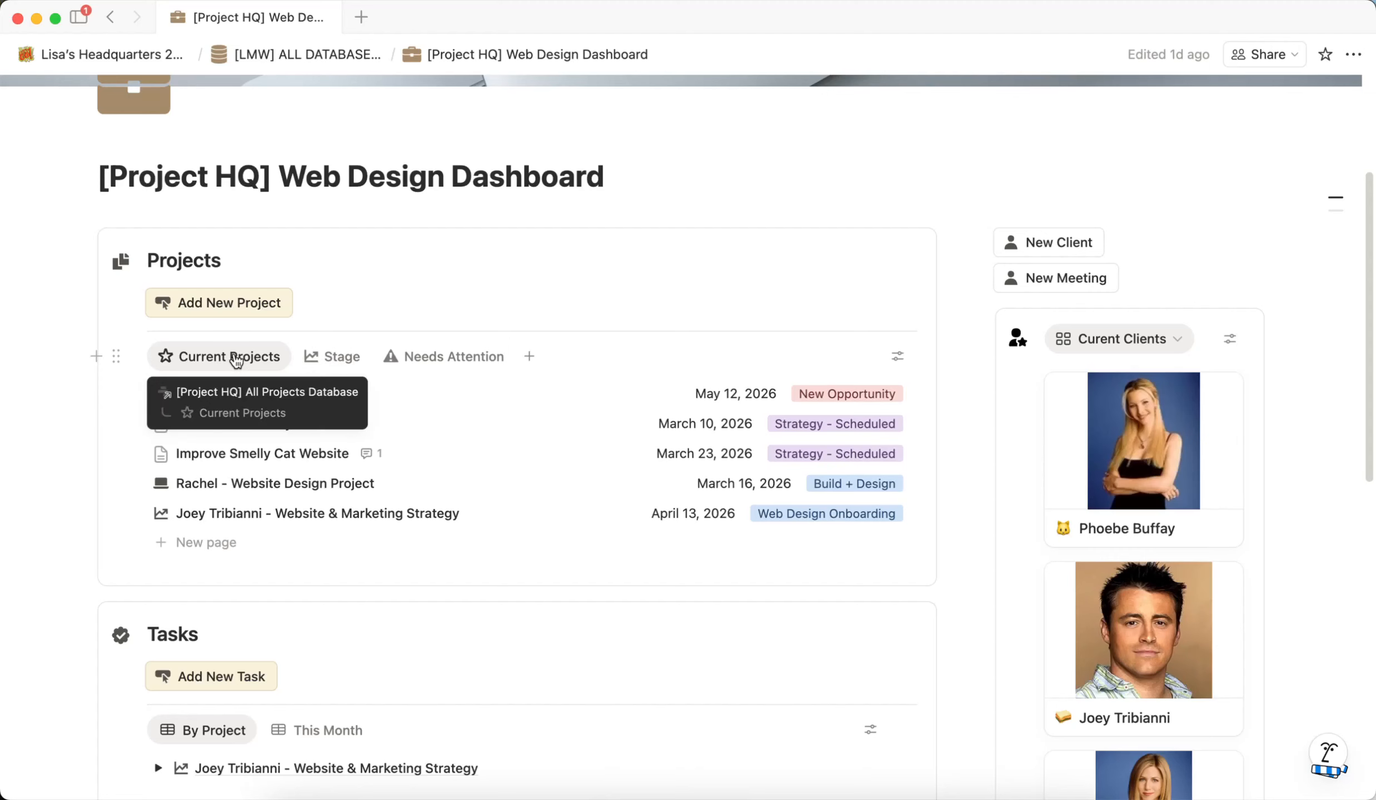
scroll(482, 389, "down", 5)
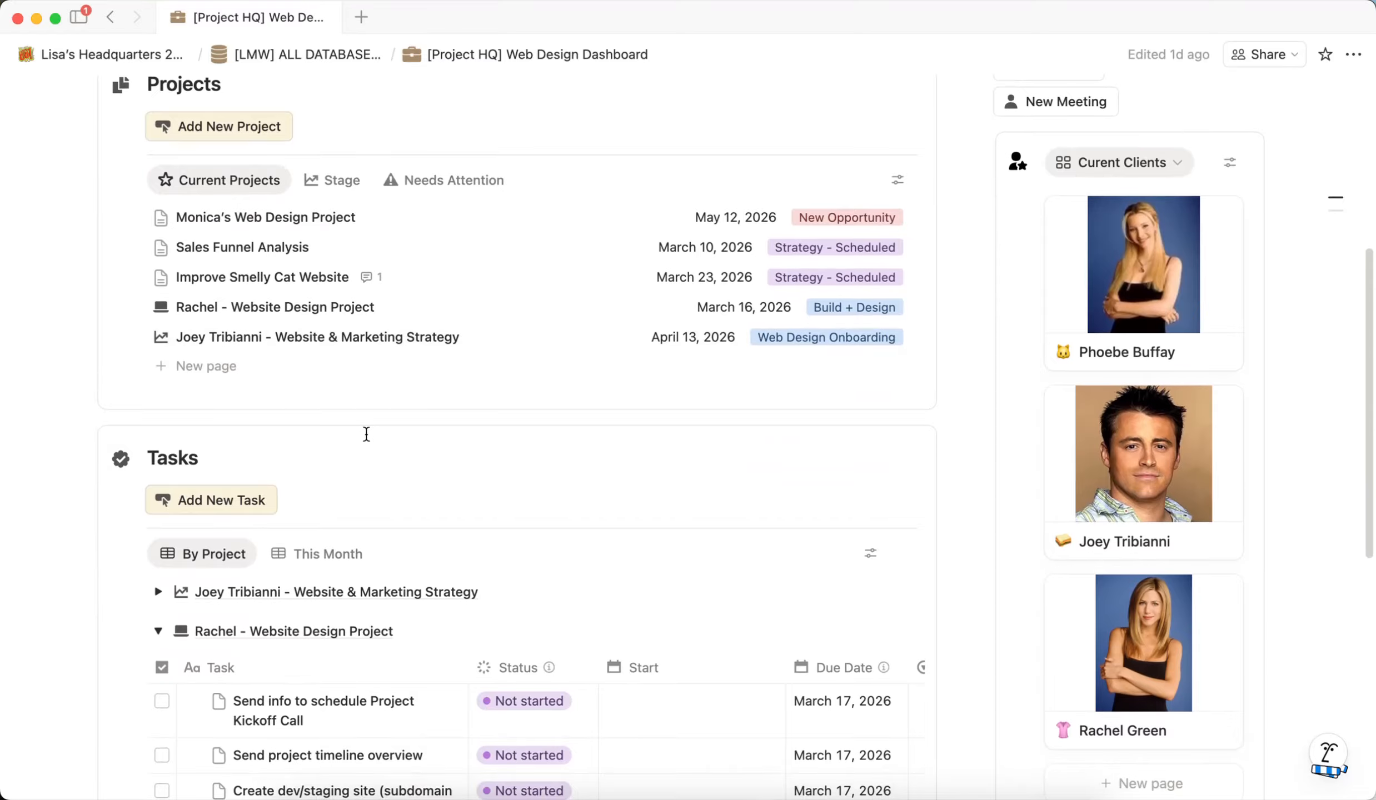
scroll(366, 435, "down", 2)
scroll(439, 406, "down", 4)
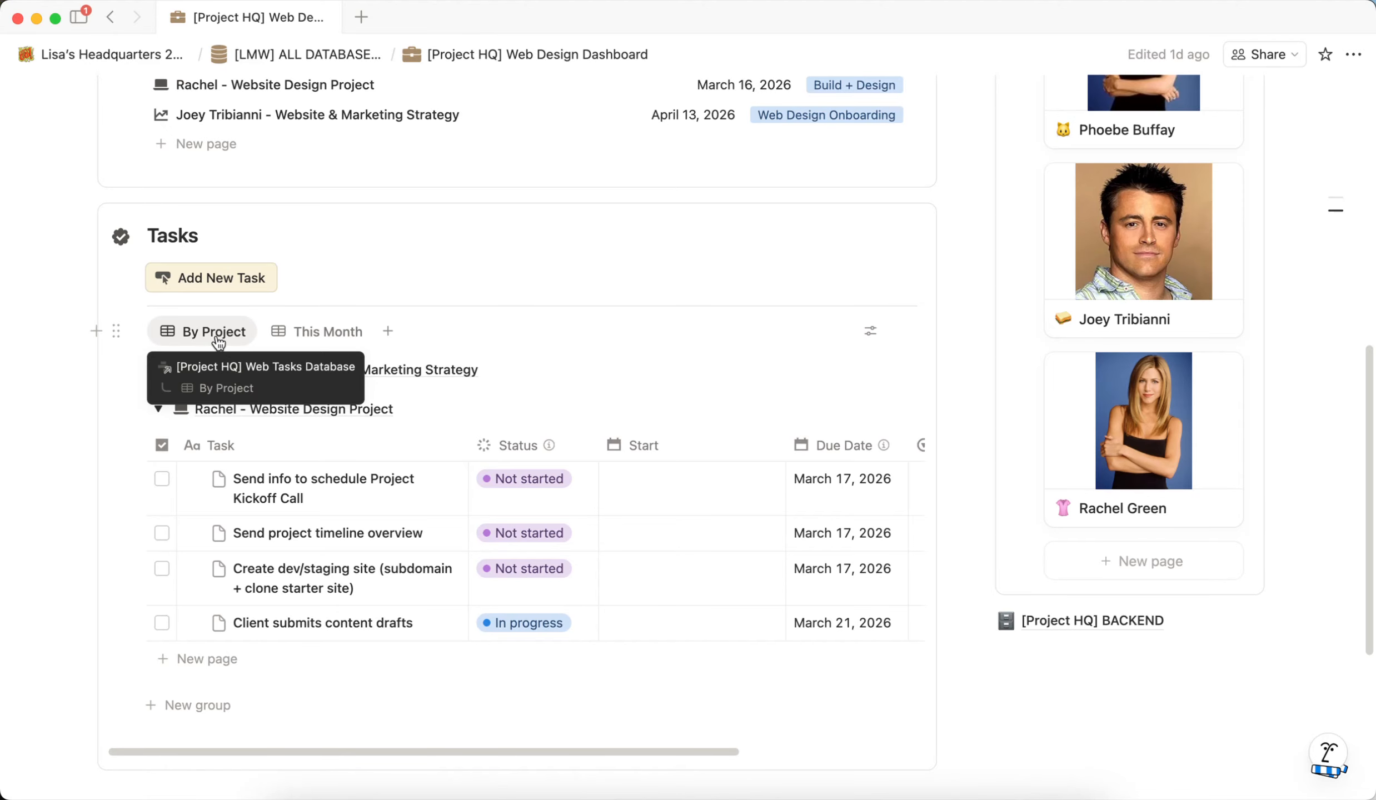
scroll(962, 401, "down", 3)
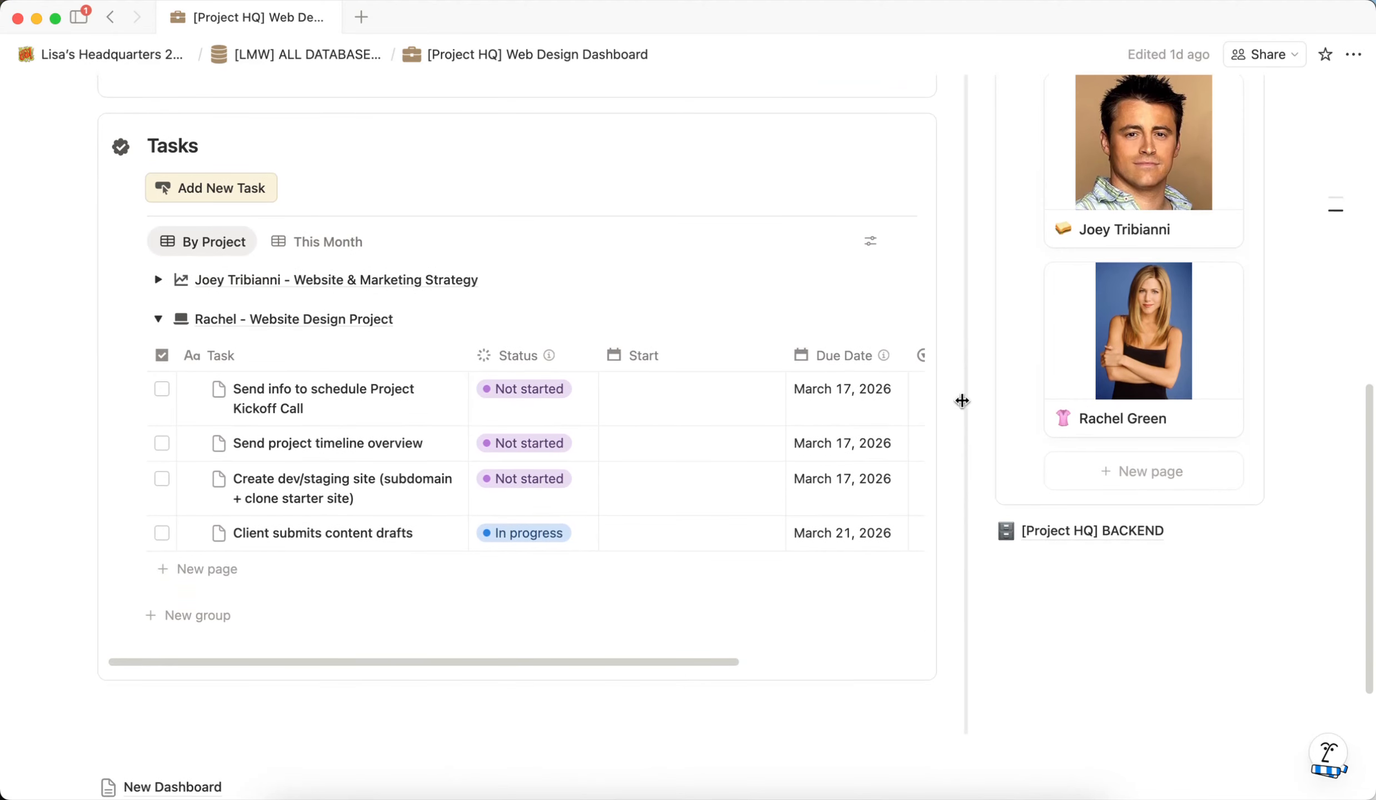
Step: Open the [Project HQ] BACKEND page from the dashboard and review its core databases and resources
left_click(1104, 534)
scroll(1061, 515, "down", 5)
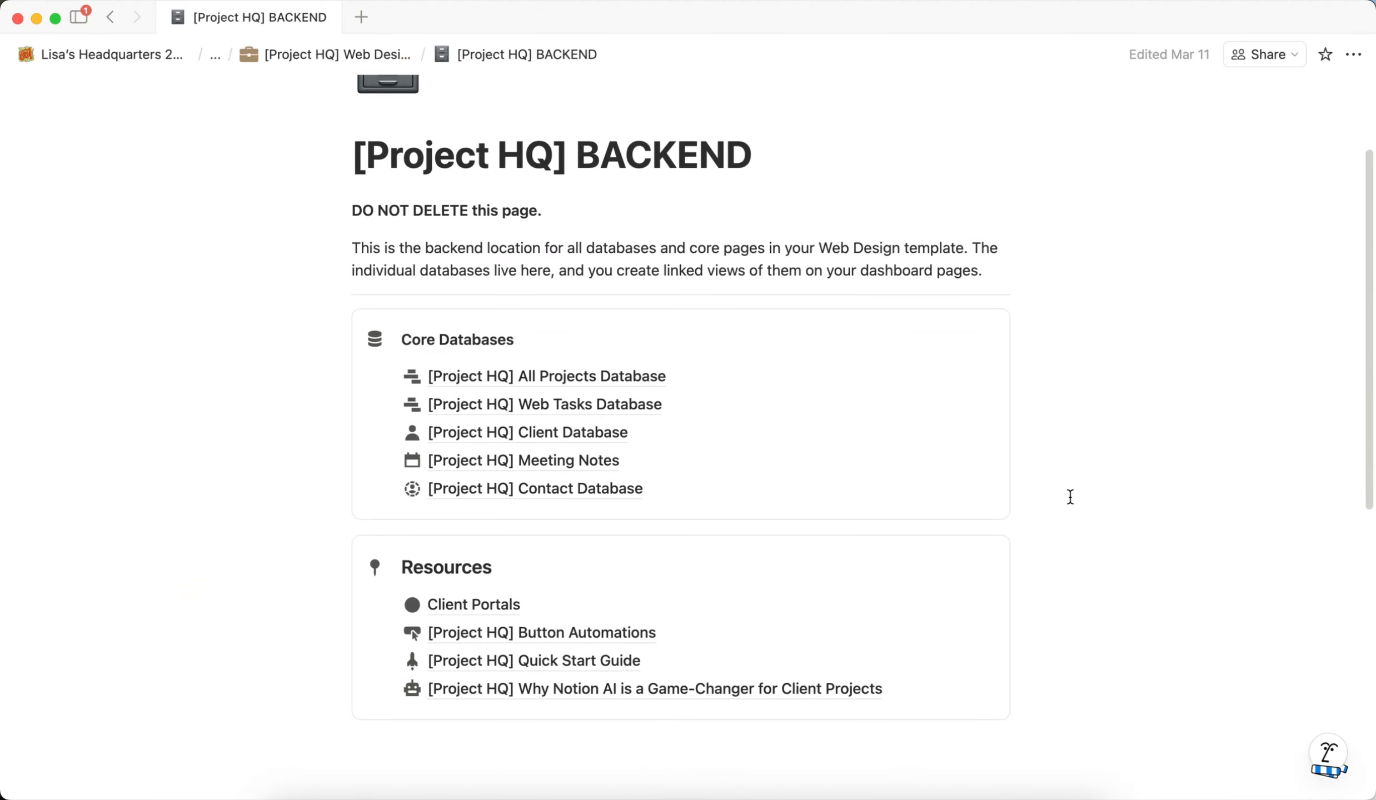
scroll(1065, 481, "down", 2)
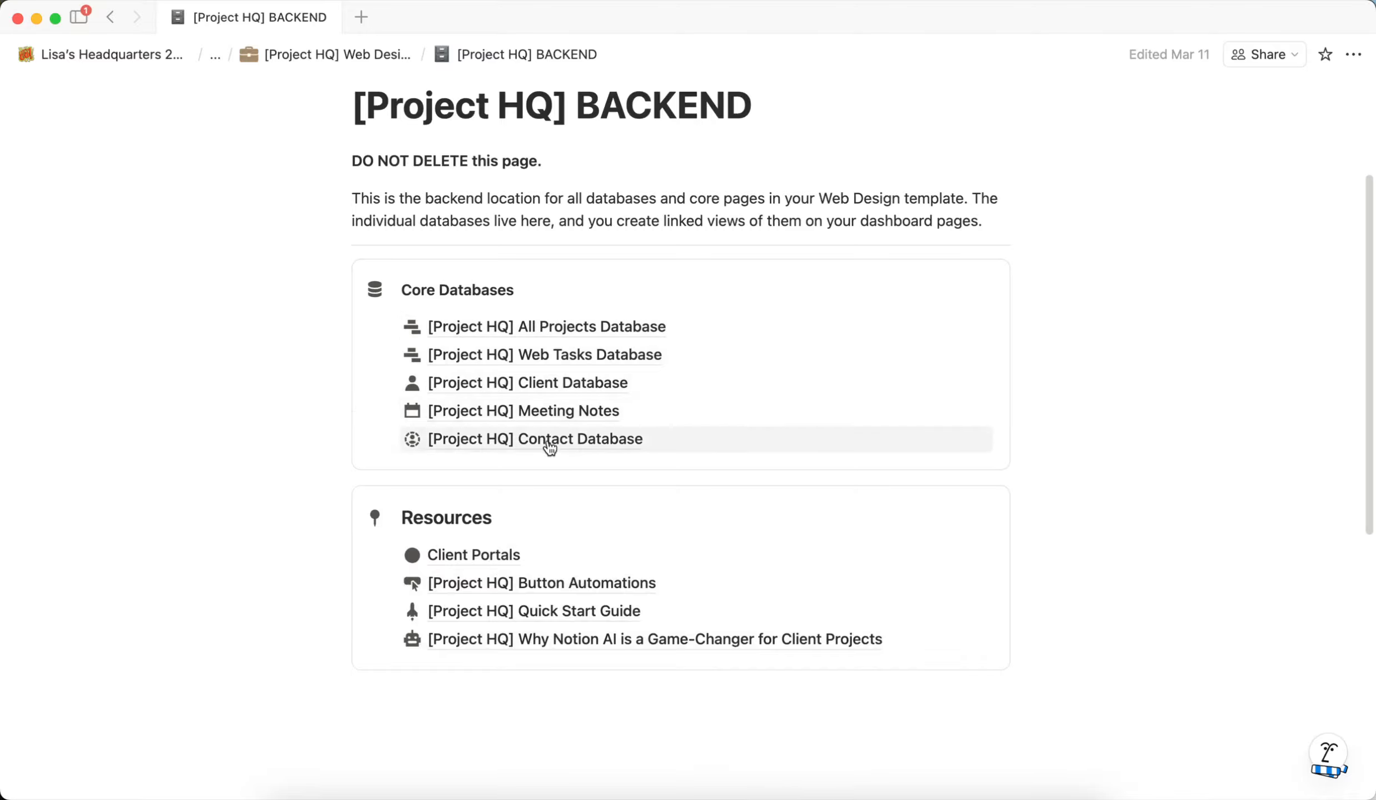
mouse_move(577, 332)
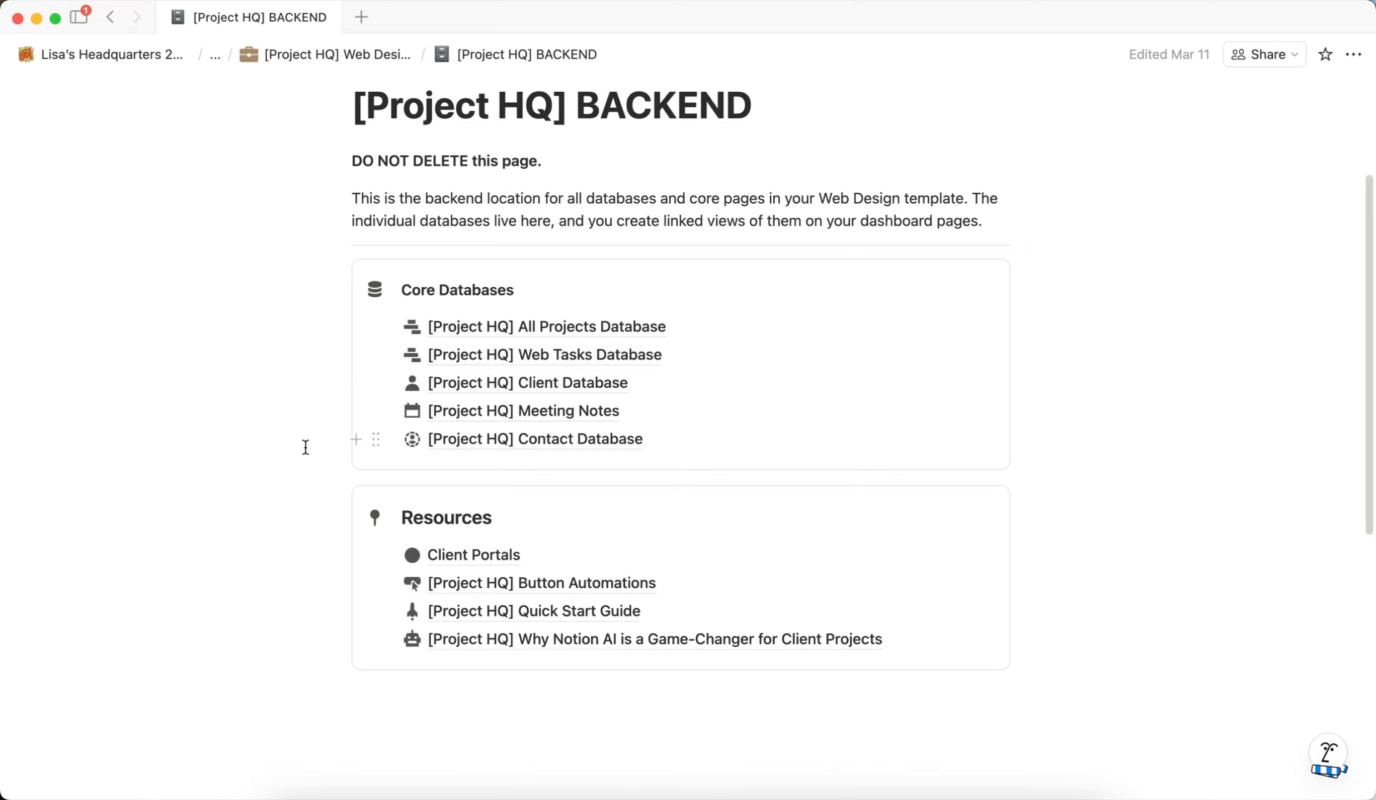
mouse_move(603, 386)
Step: Return to the Web Design Dashboard and preview the website design project in the Build + Design stage, reviewing its files, tasks and meetings
left_click(323, 55)
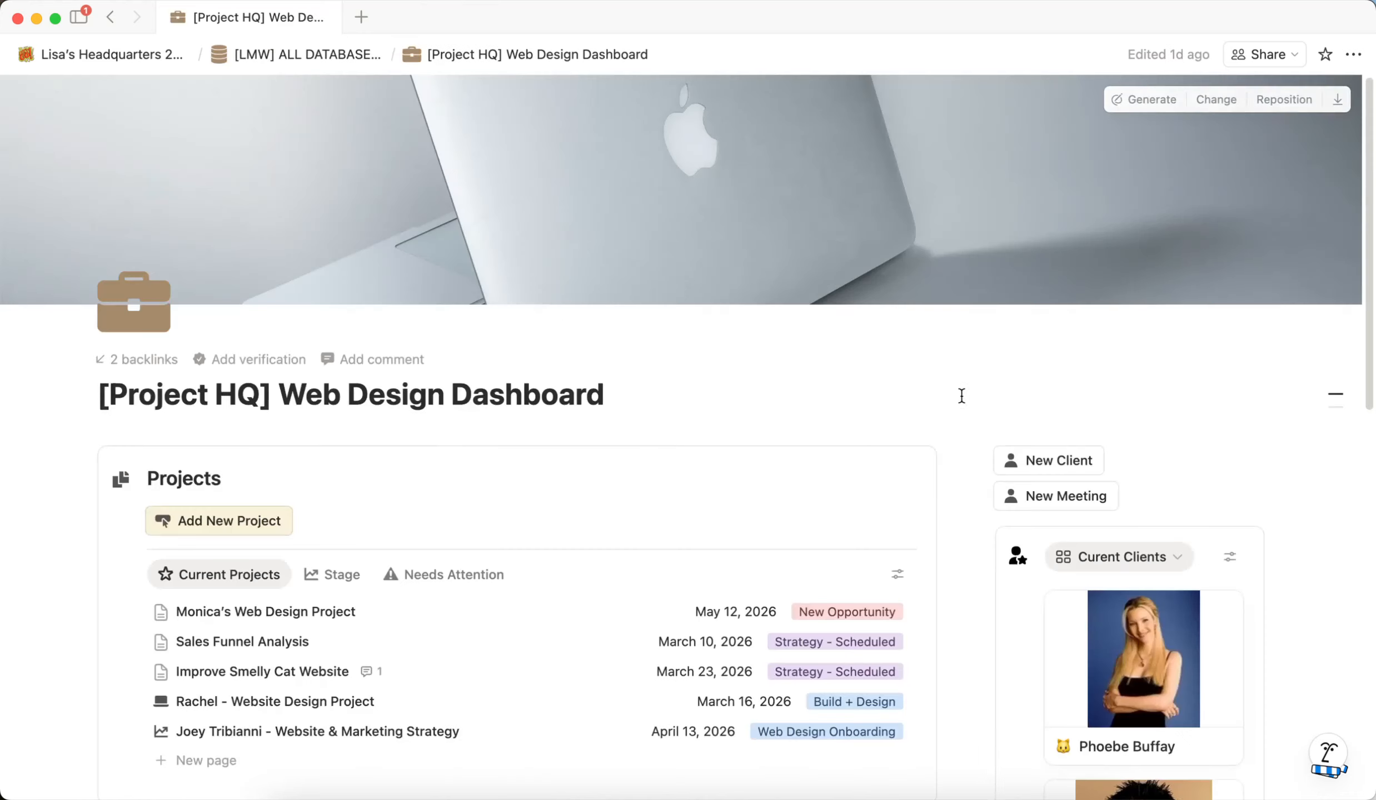
scroll(967, 400, "down", 5)
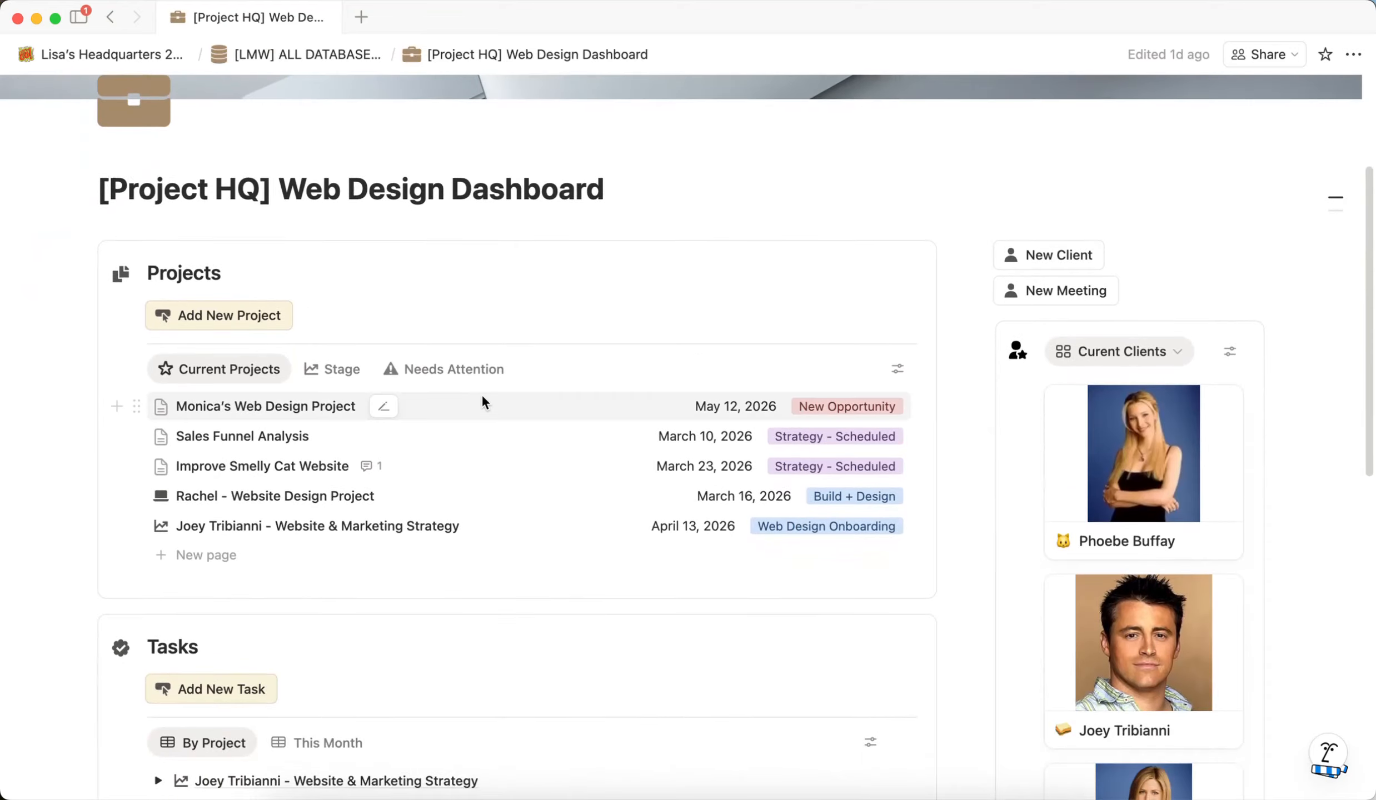
left_click(264, 498)
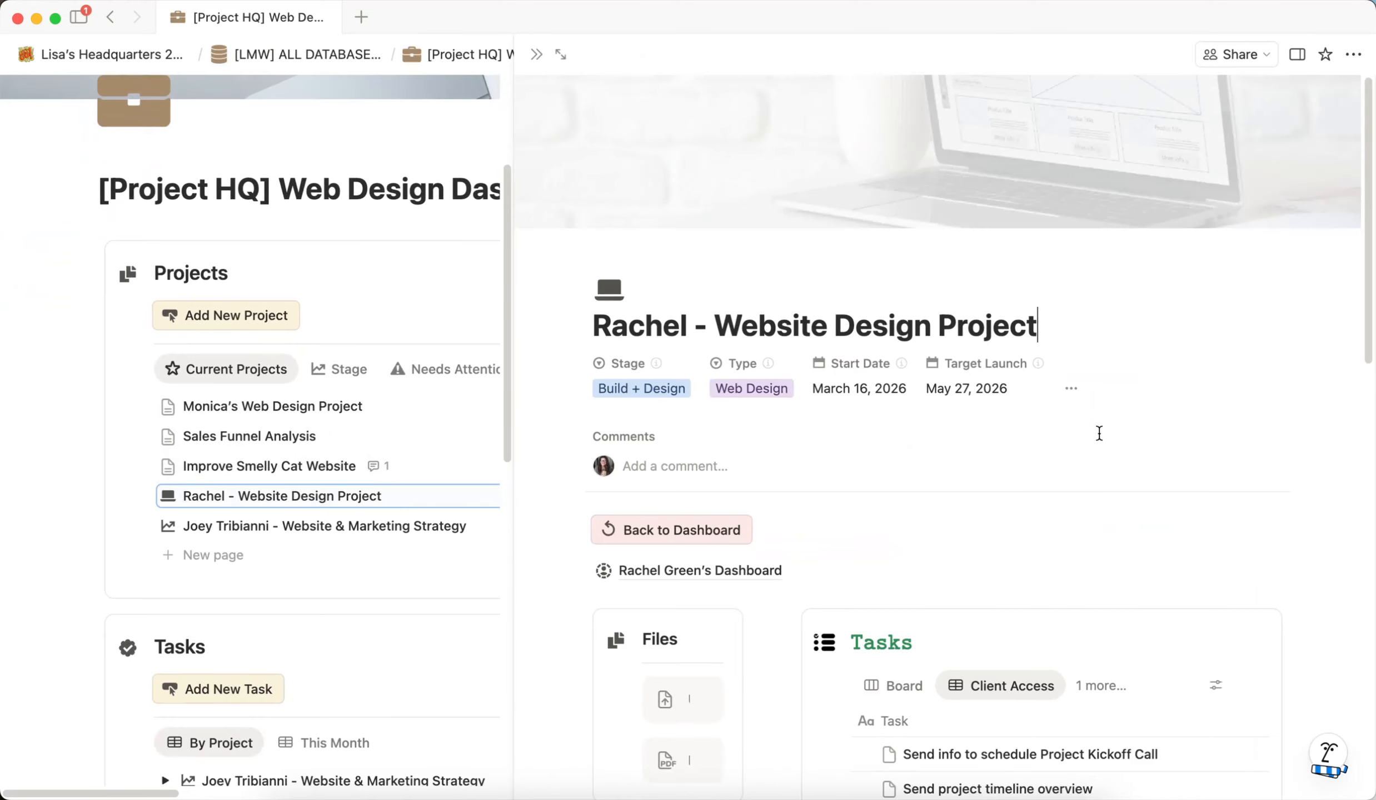
scroll(1139, 422, "down", 6)
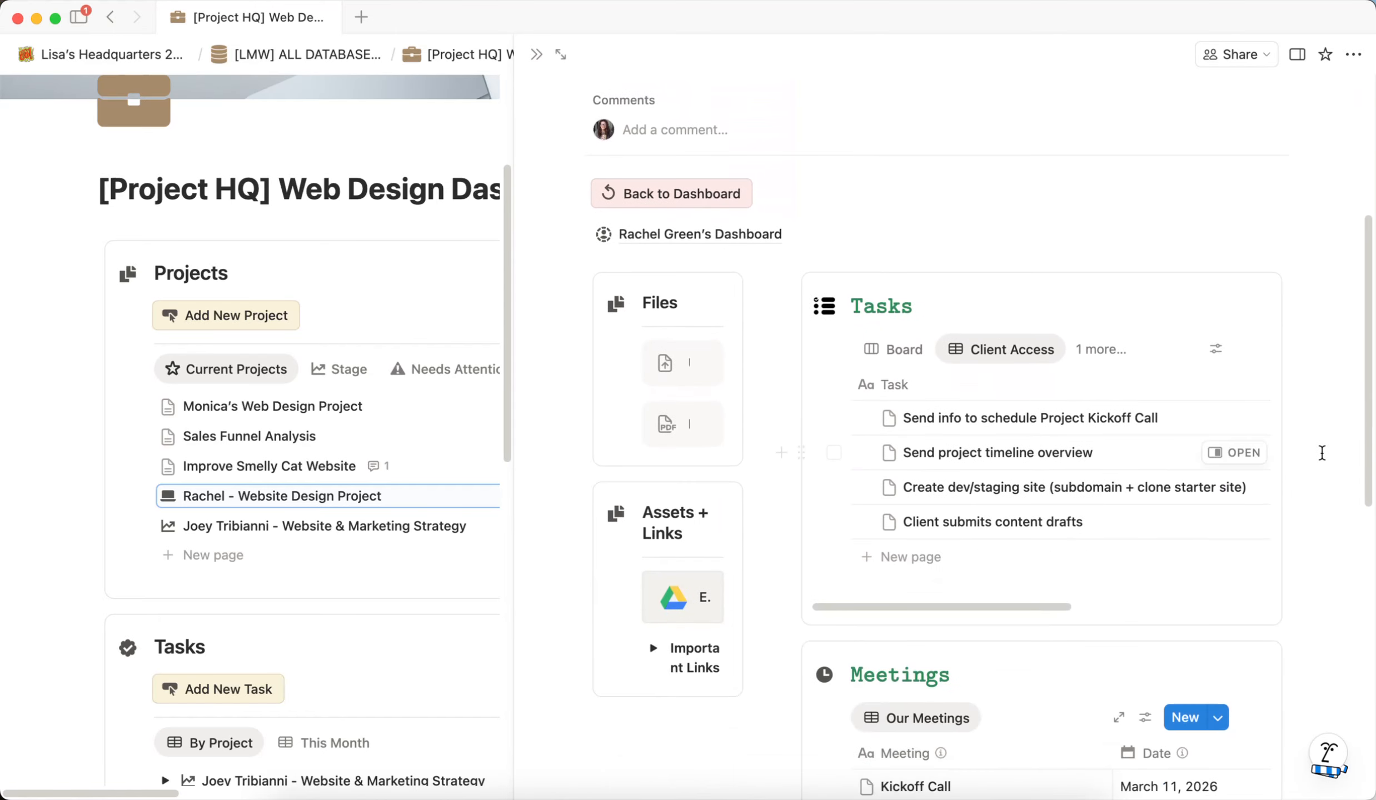
scroll(1321, 453, "down", 6)
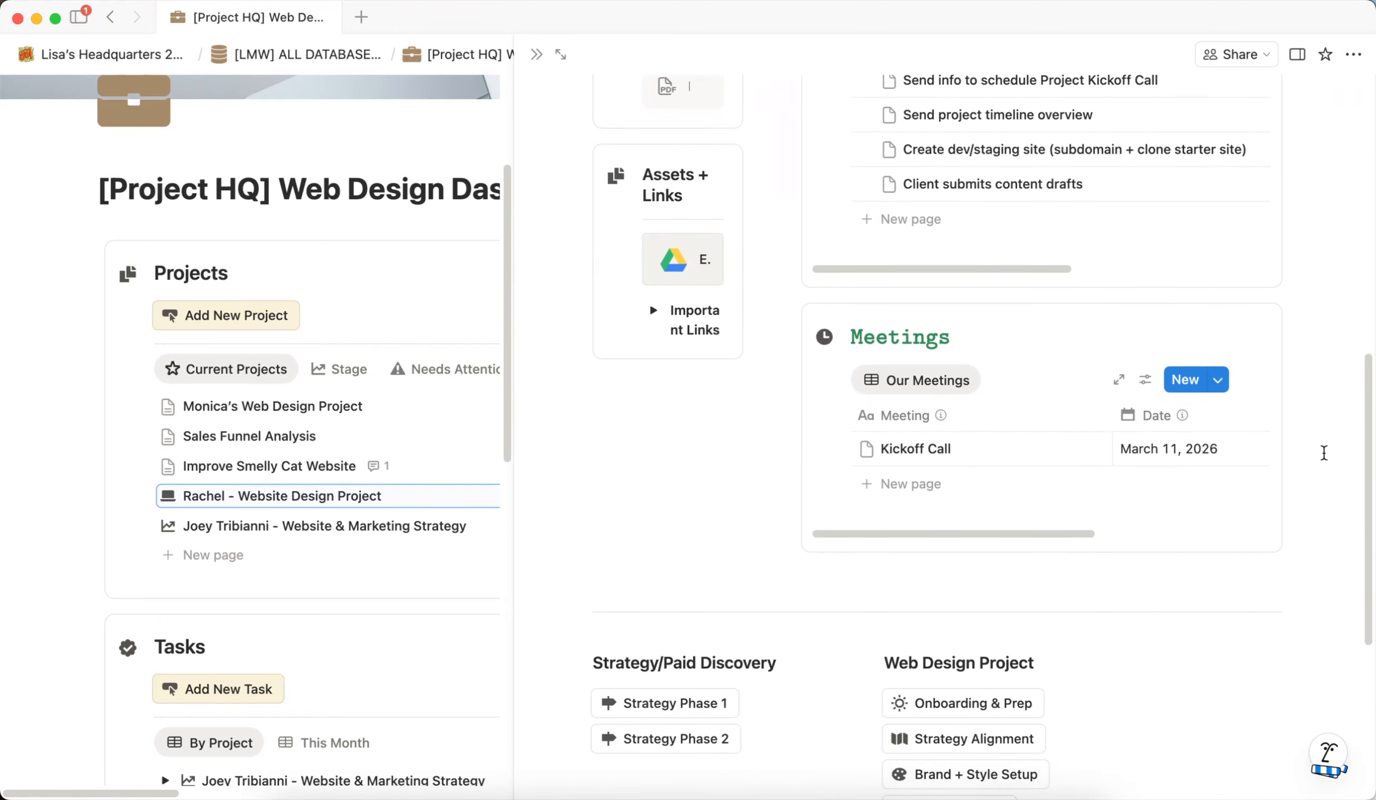
scroll(1324, 453, "up", 3)
scroll(1324, 453, "up", 1)
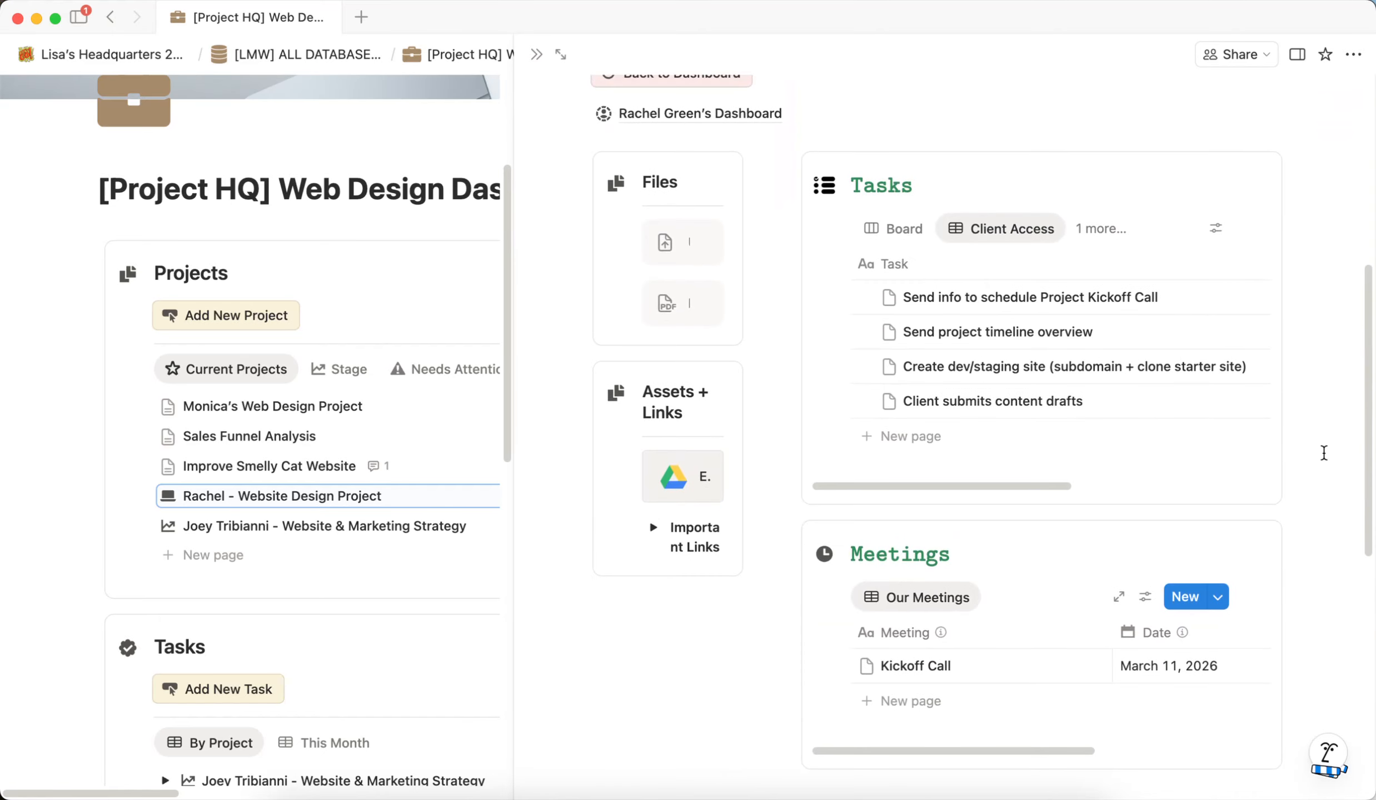
Step: Expand the previewed website design project to a full page and view its available Type options without changing the selection
left_click(561, 54)
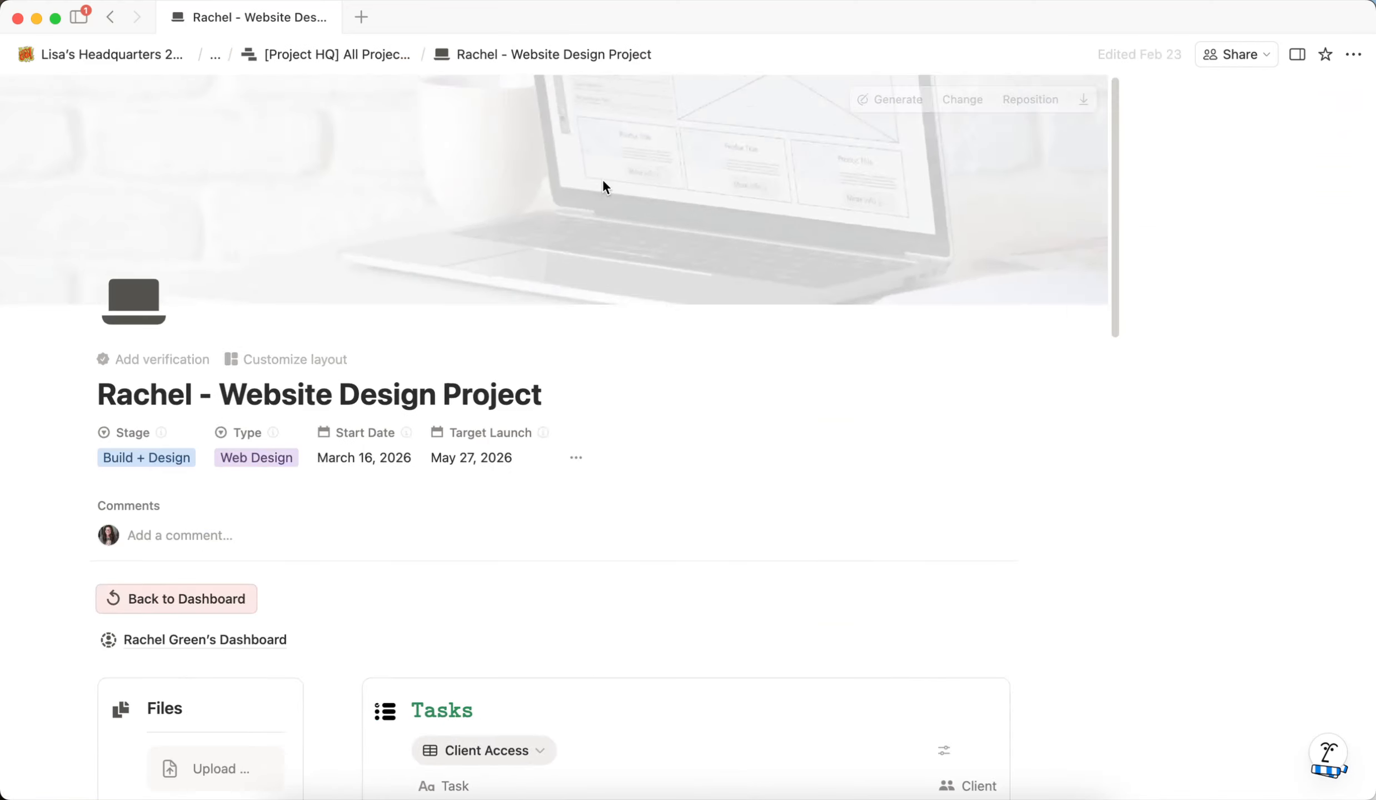
scroll(885, 496, "down", 3)
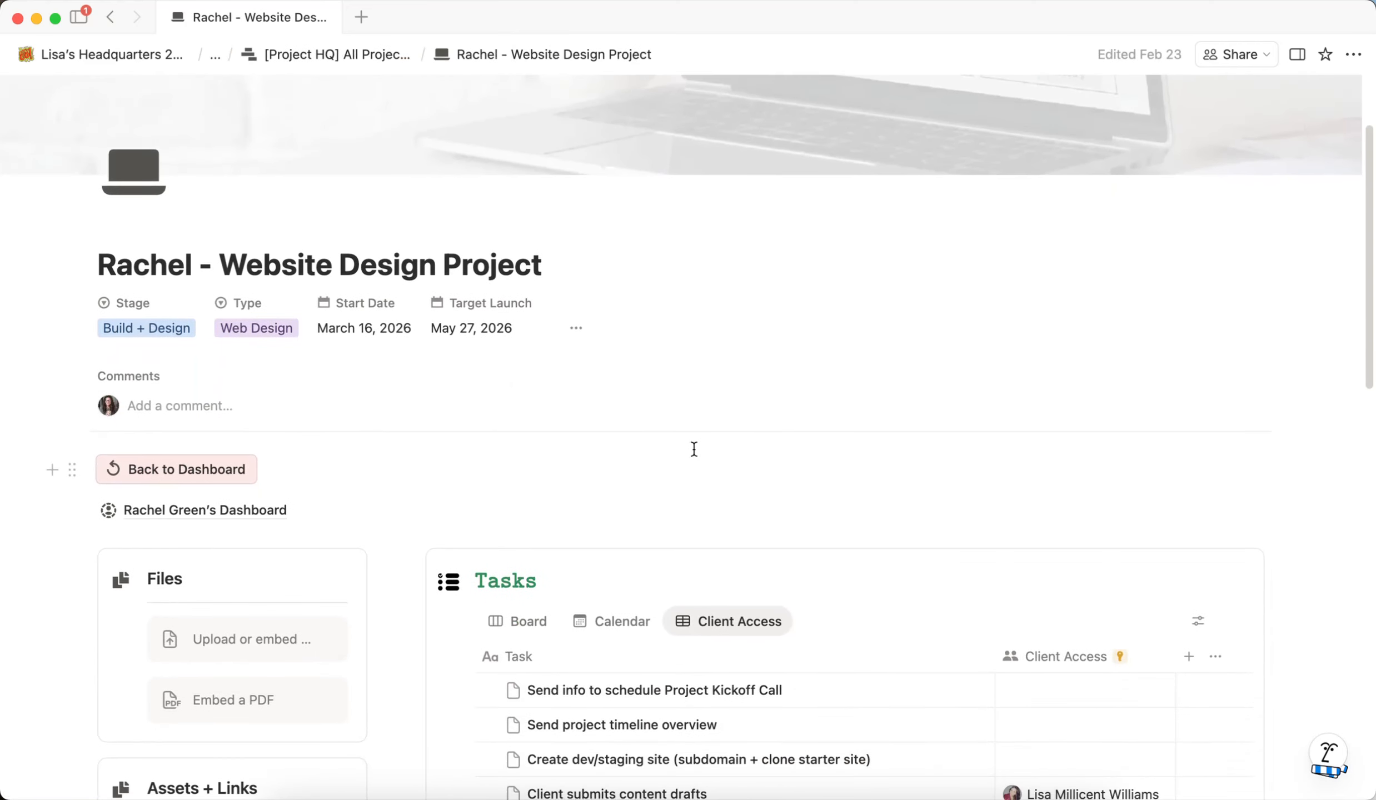
left_click(255, 328)
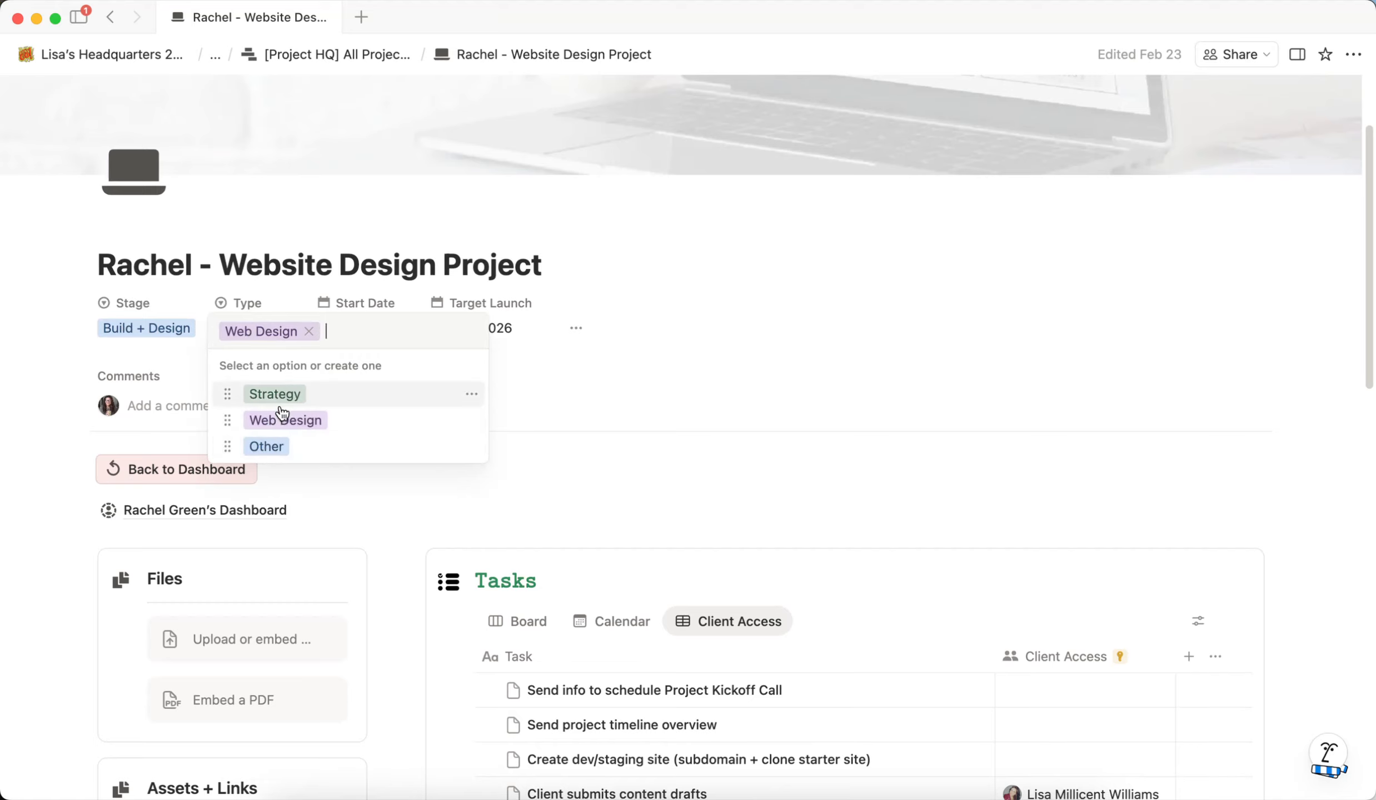
left_click(720, 327)
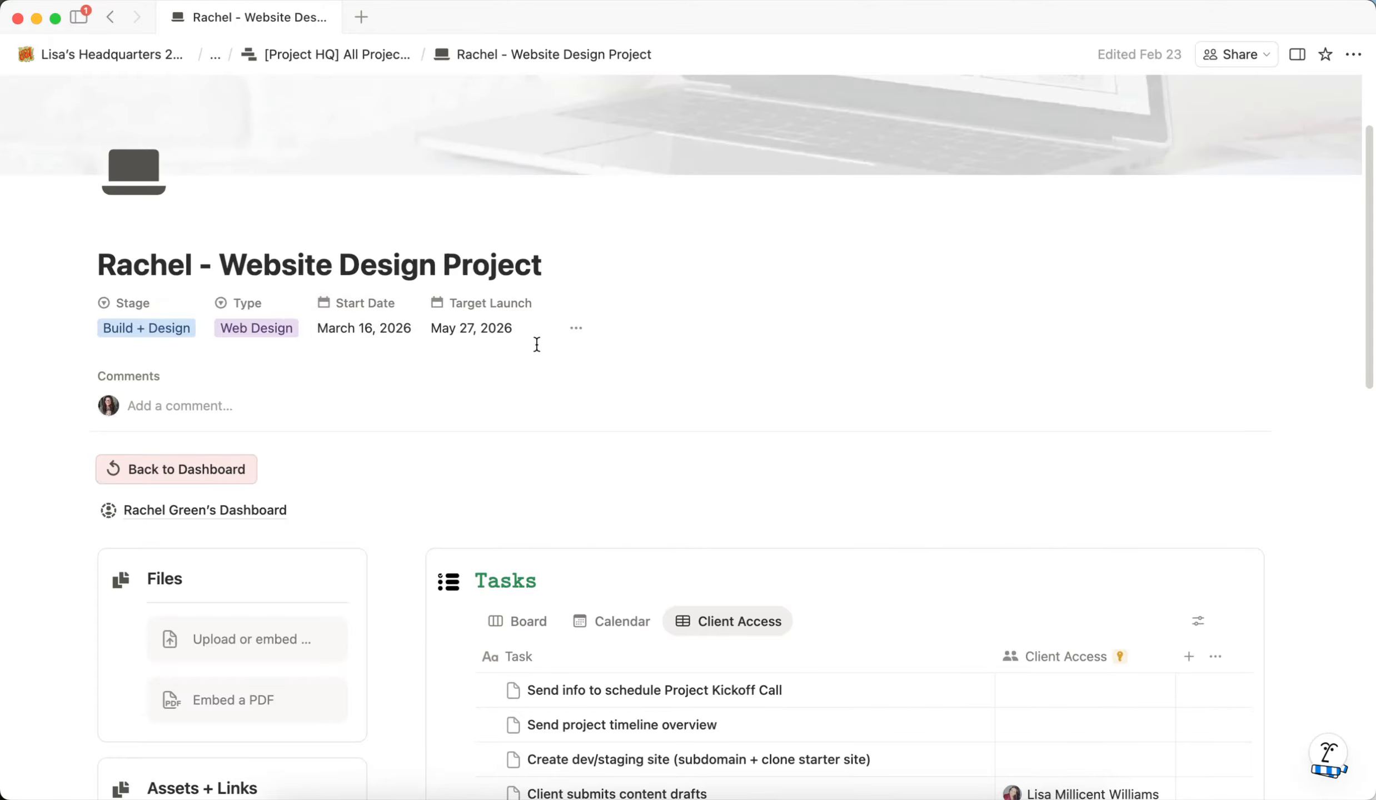
Step: Show the project's additional property details, review the Internal properties, and hide the details again
left_click(578, 330)
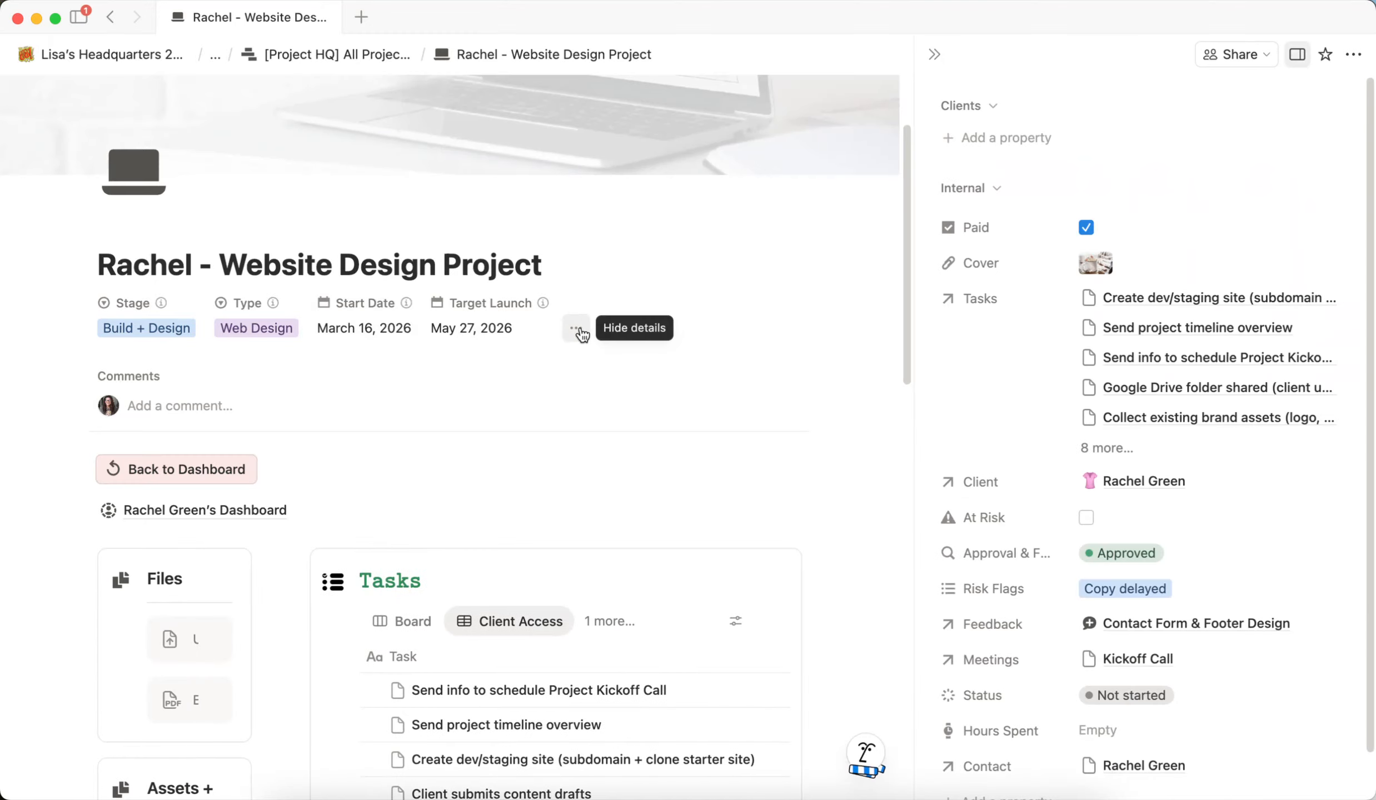
scroll(1038, 386, "down", 1)
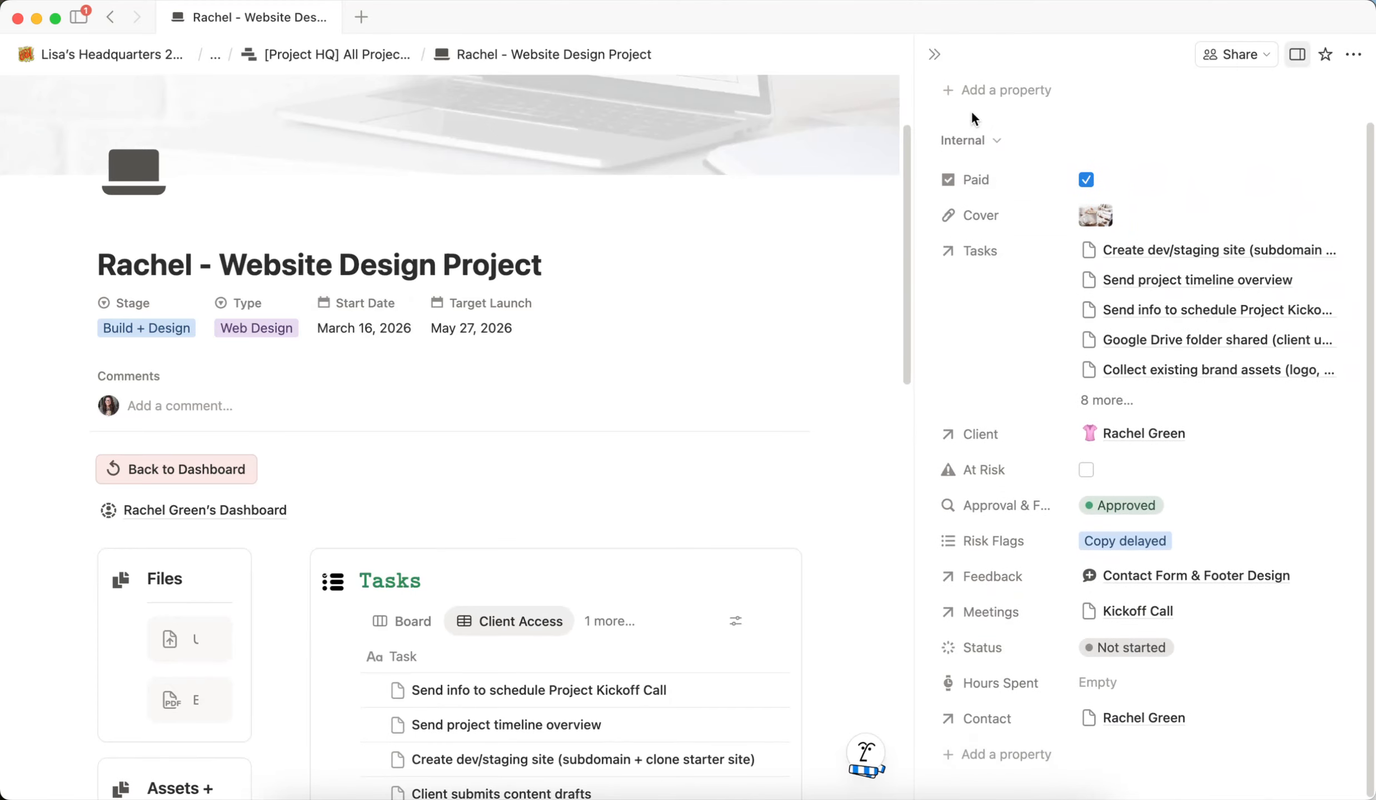
left_click(935, 56)
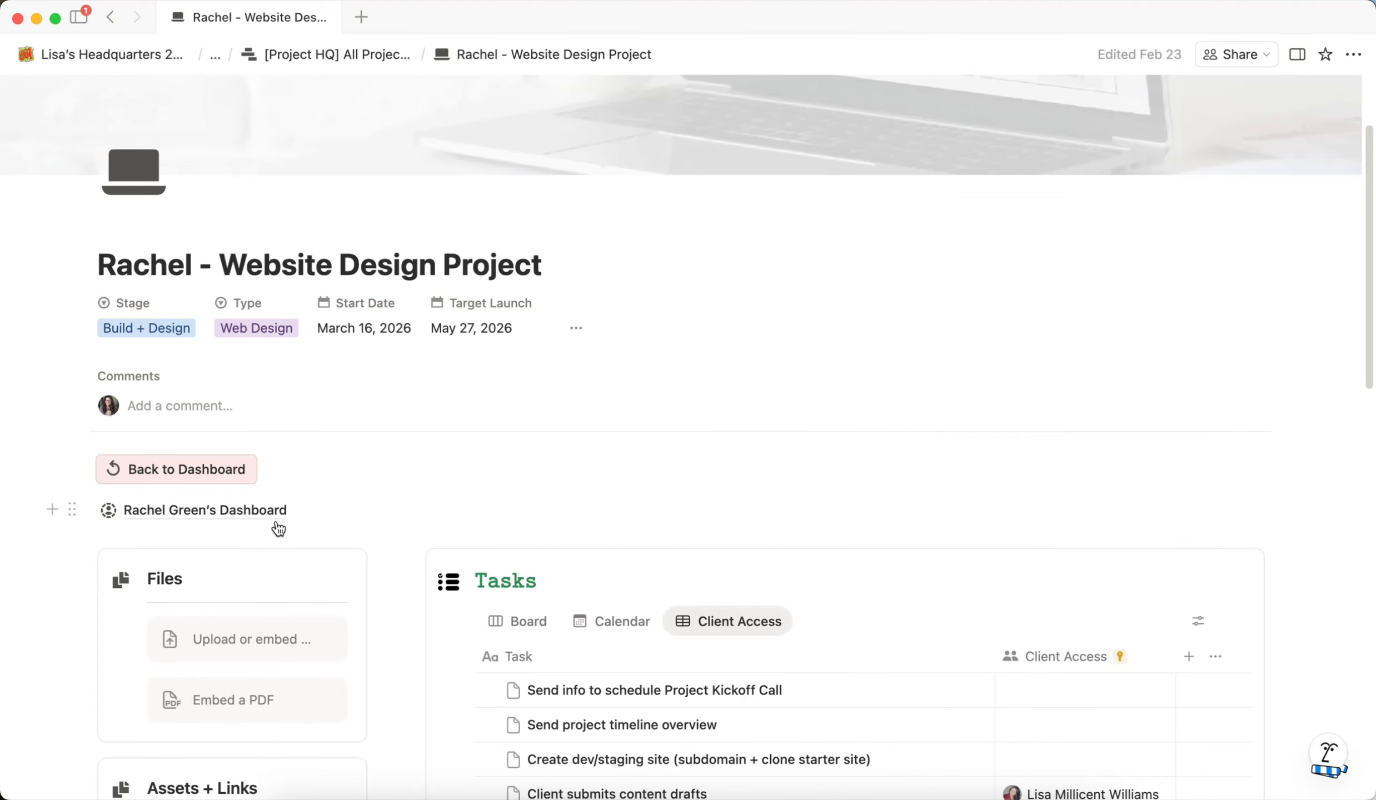
Step: Open the client's dashboard linked in the project page and review its guidance, contact card, Tasks board and Meetings table
mouse_move(127, 517)
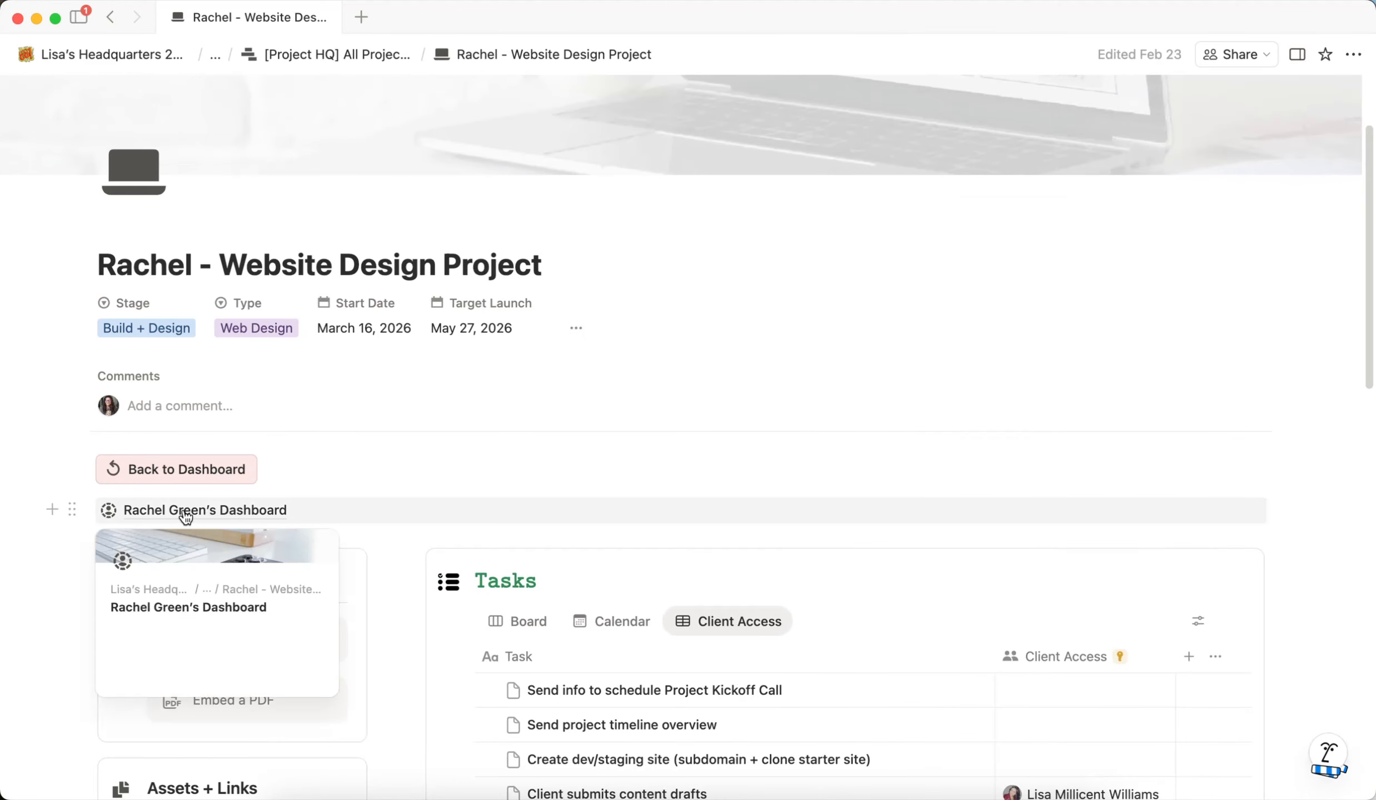
left_click(252, 515)
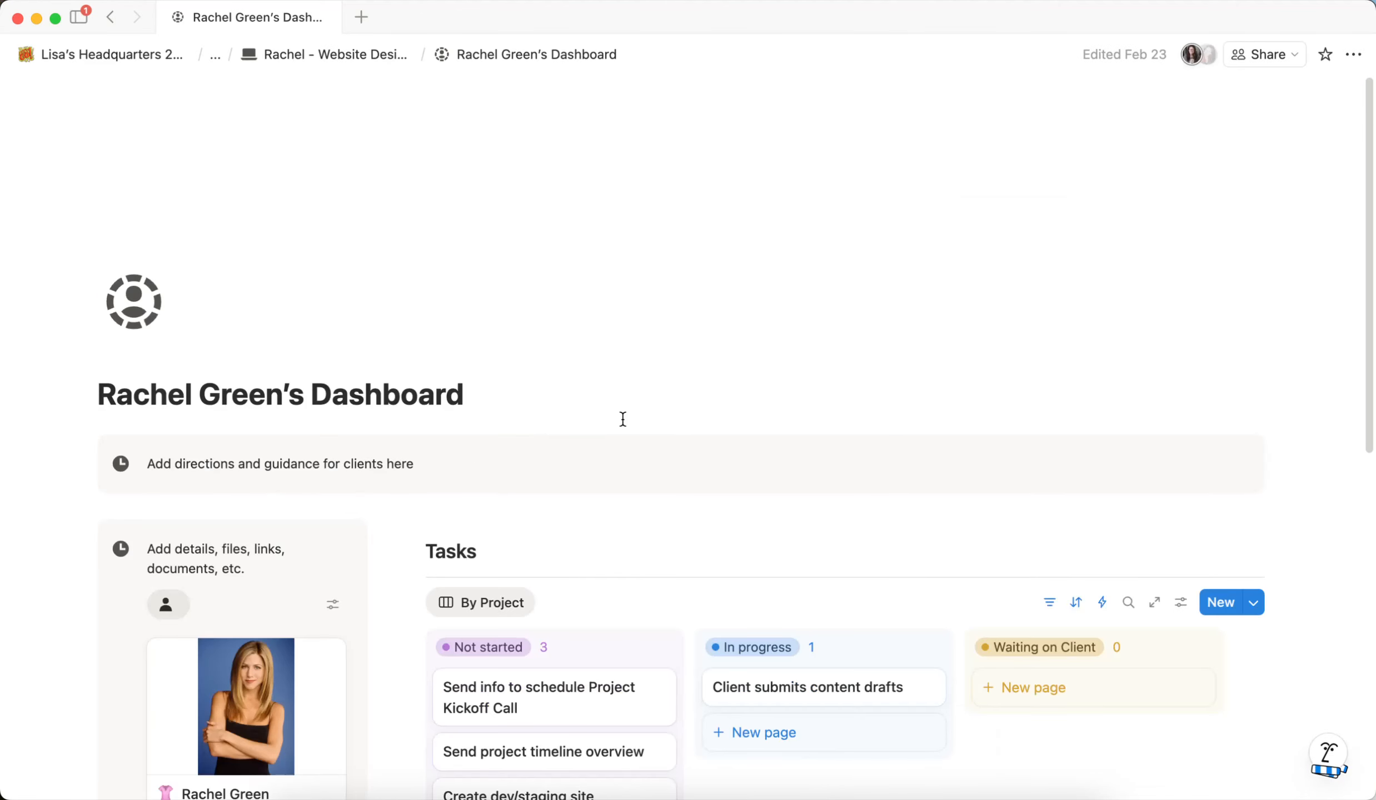
scroll(933, 403, "down", 6)
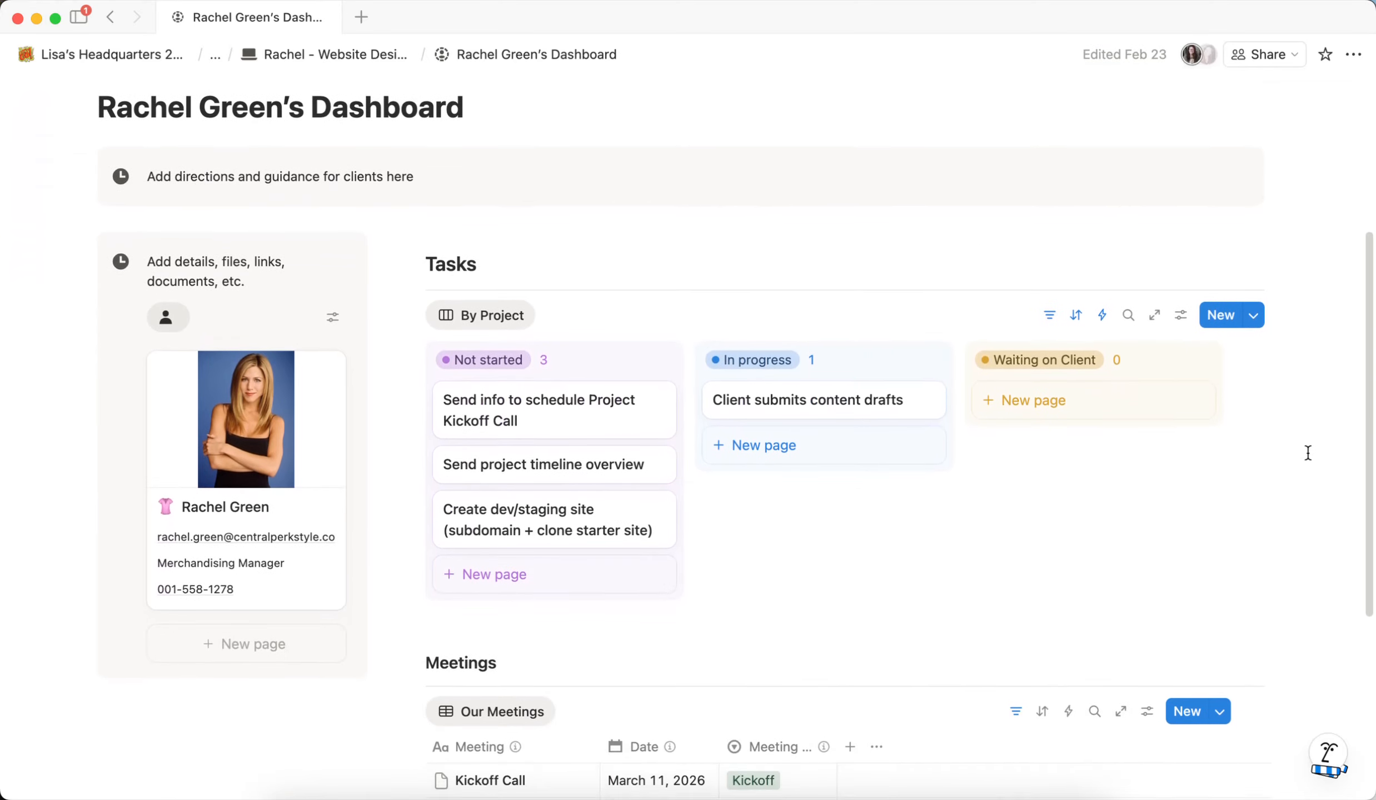
scroll(1310, 450, "down", 2)
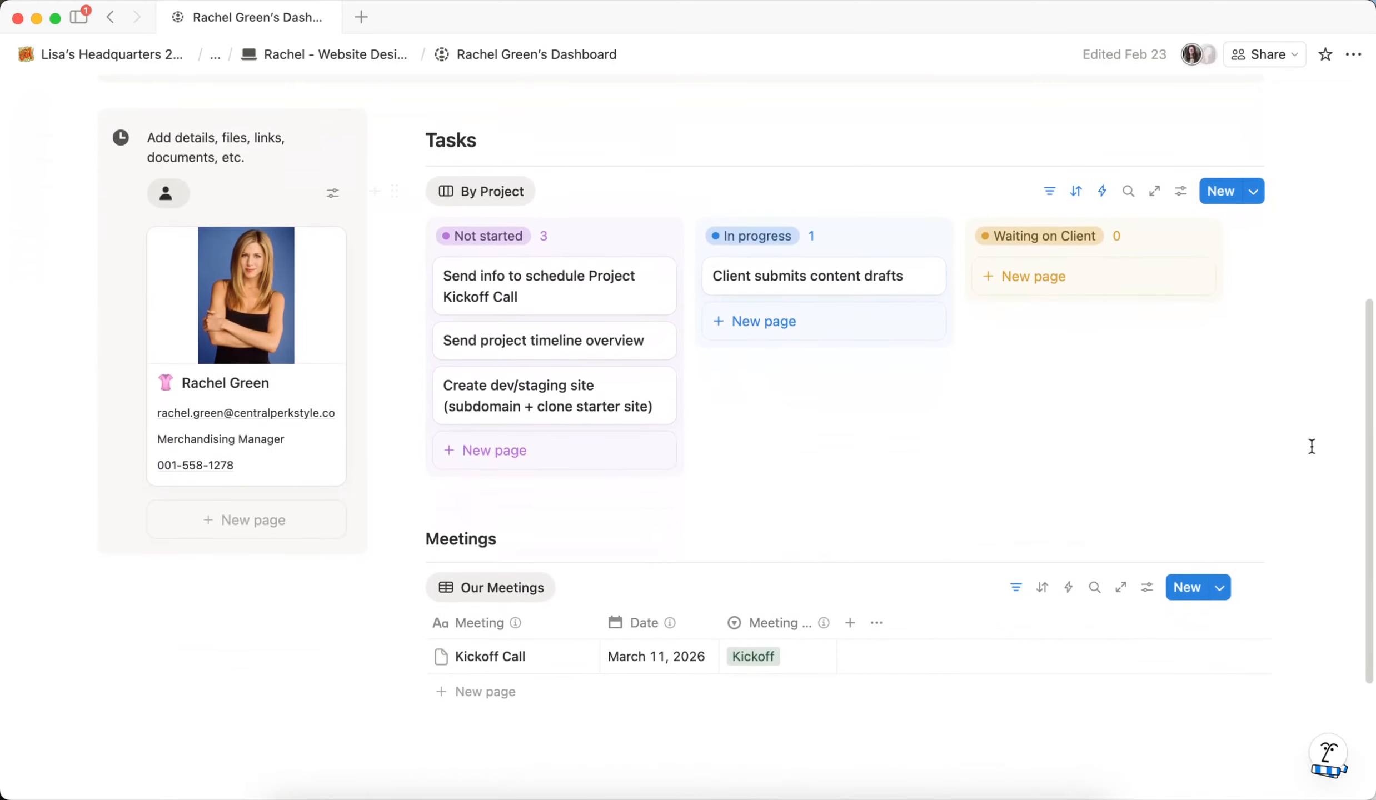
scroll(1311, 397, "up", 3)
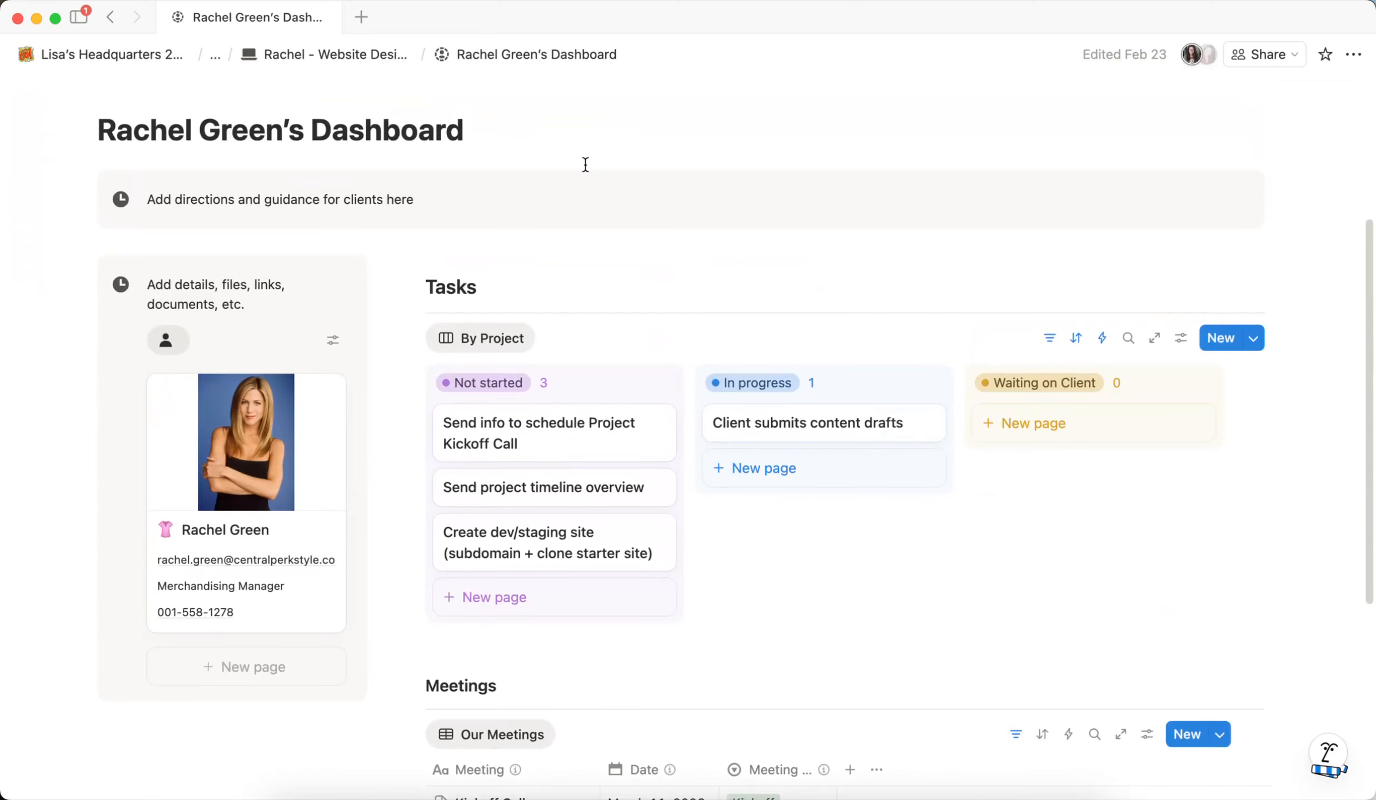
scroll(581, 172, "up", 3)
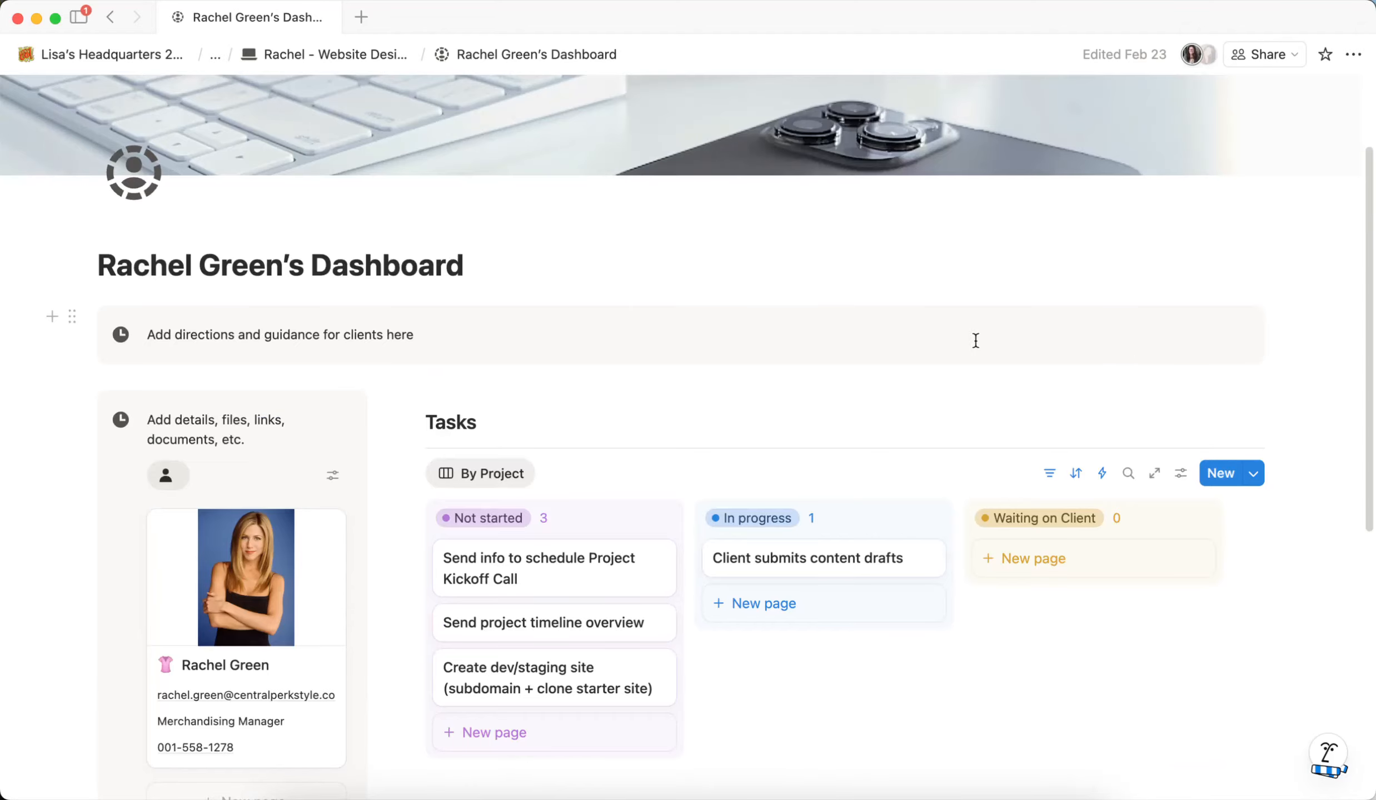
scroll(1296, 371, "down", 2)
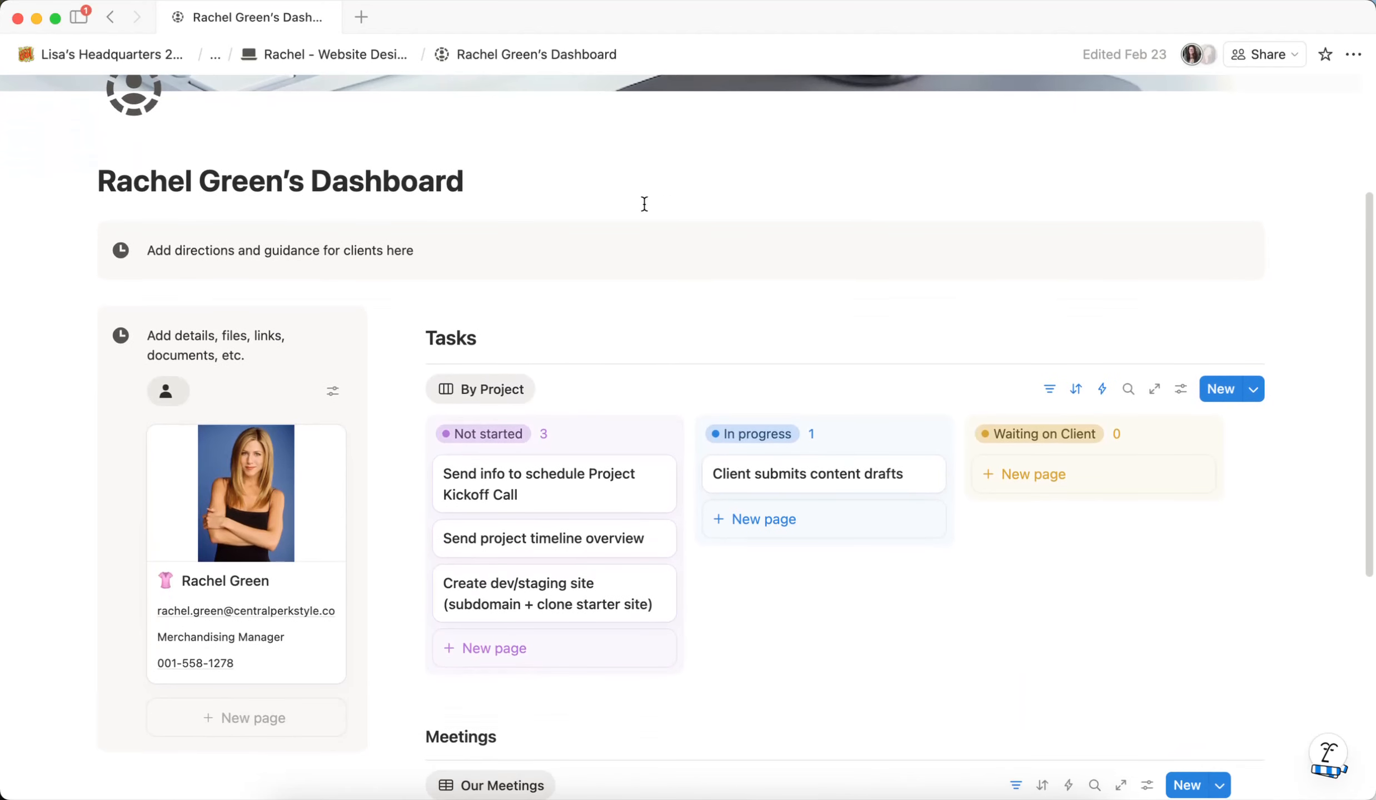
Step: Go from the client's dashboard back to the [Project HQ] BACKEND page to view its database list
mouse_move(214, 55)
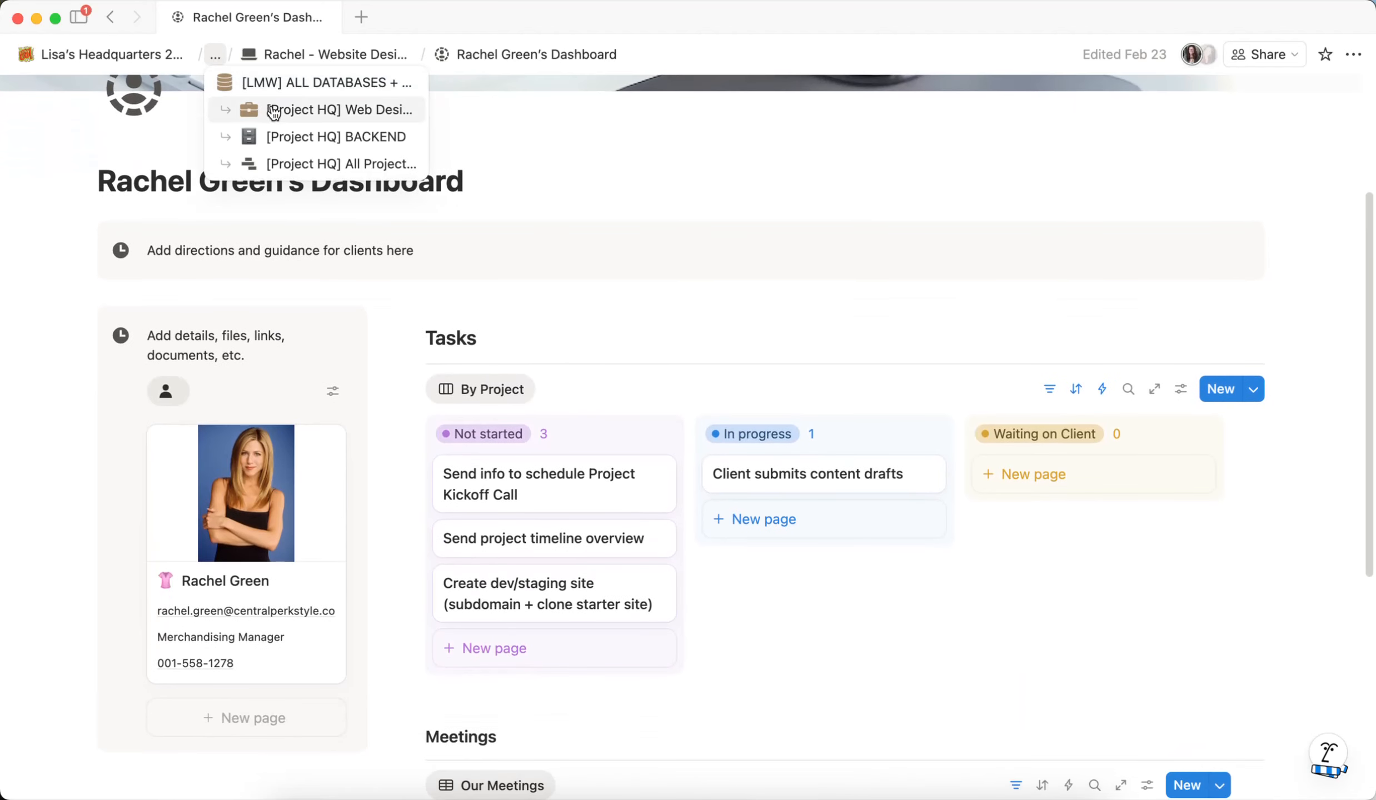
left_click(270, 137)
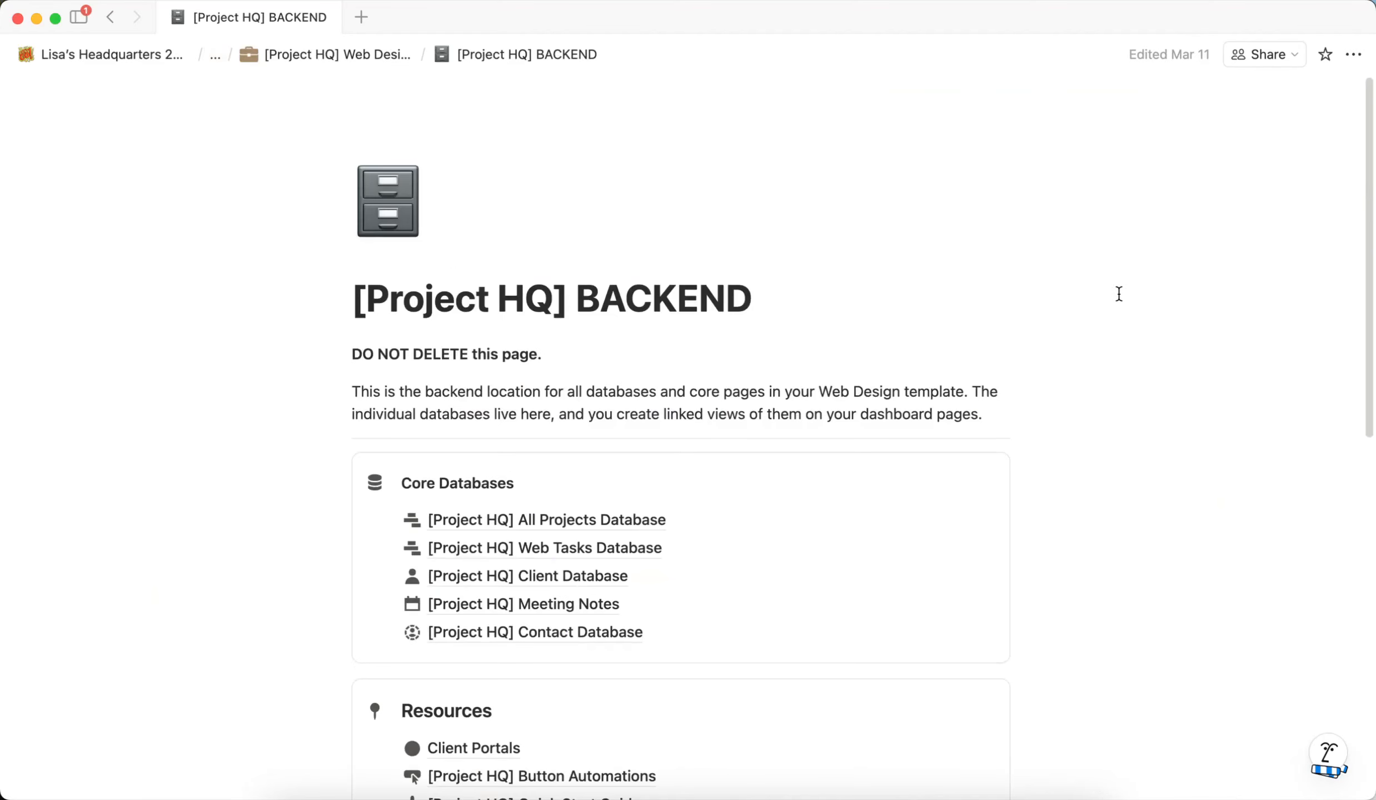
scroll(1173, 346, "down", 1)
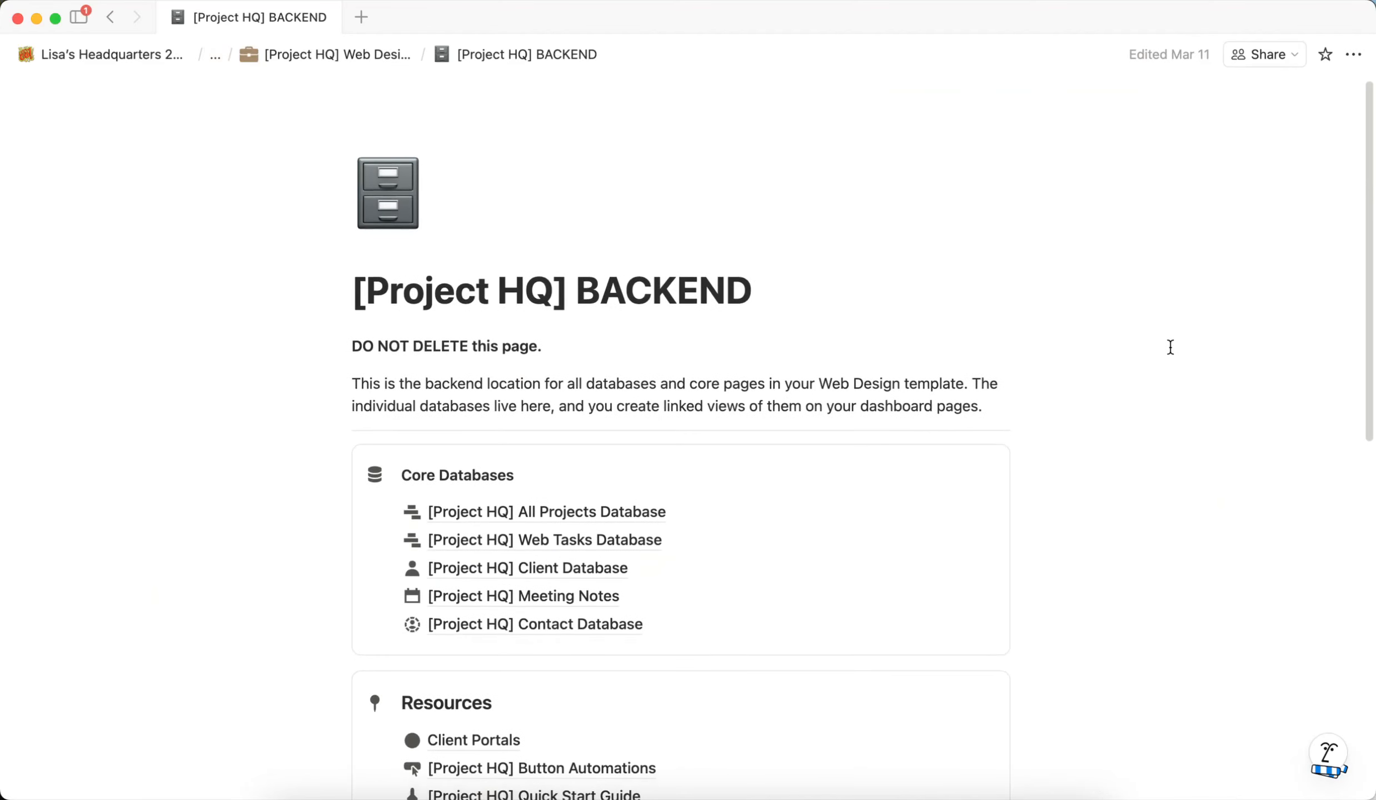
Step: Review the Core Databases and Resources lists on the BACKEND page and open the [Project HQ] Web Tasks Database
scroll(1128, 359, "down", 2)
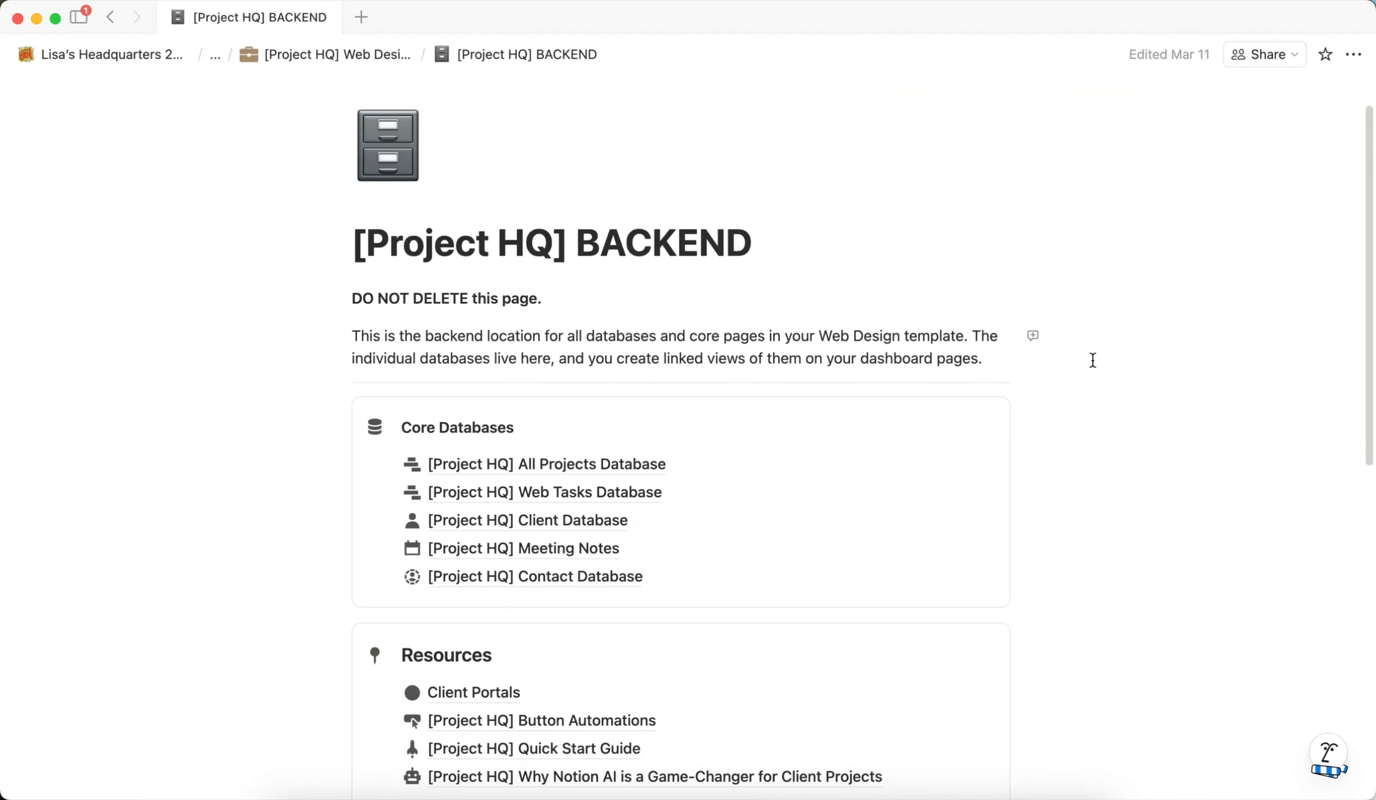
scroll(1098, 370, "down", 1)
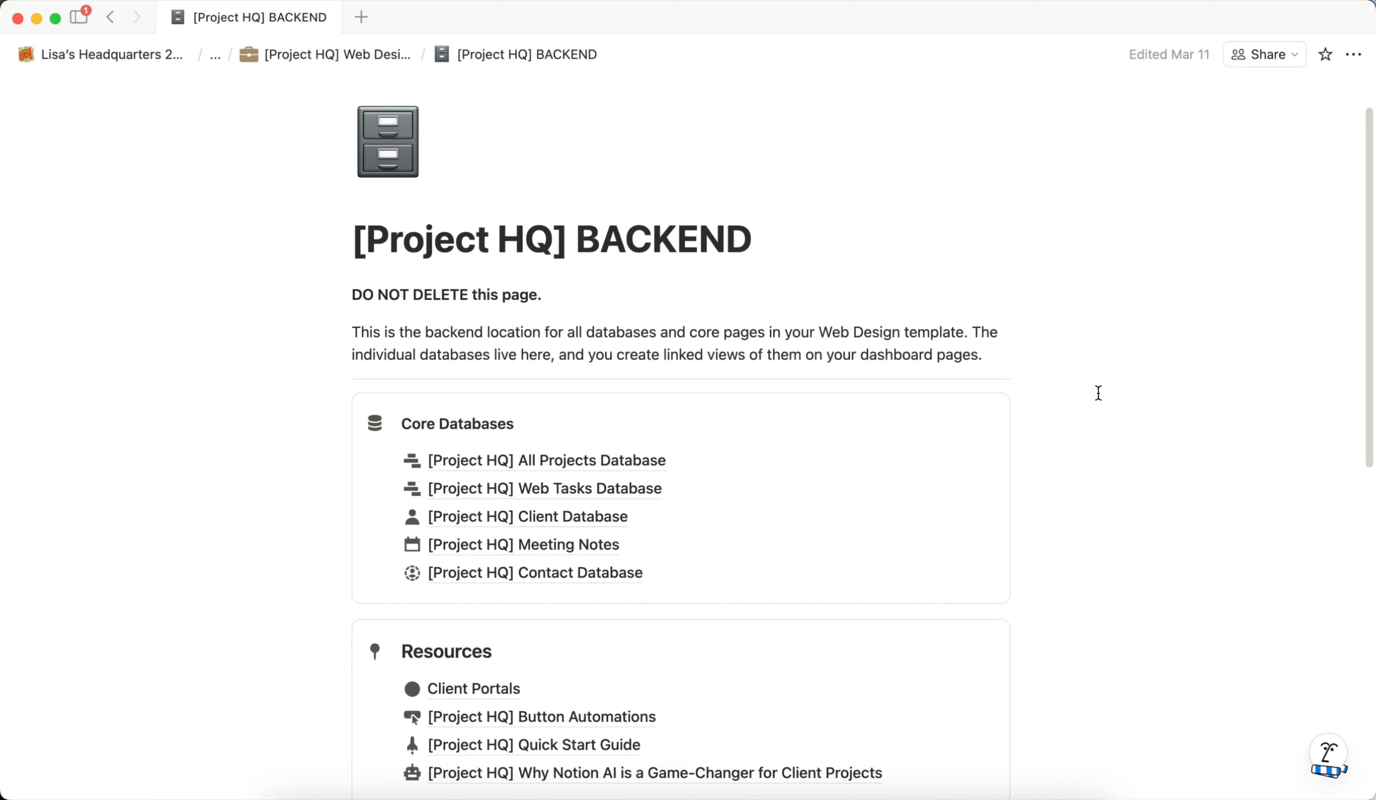
scroll(1074, 411, "down", 1)
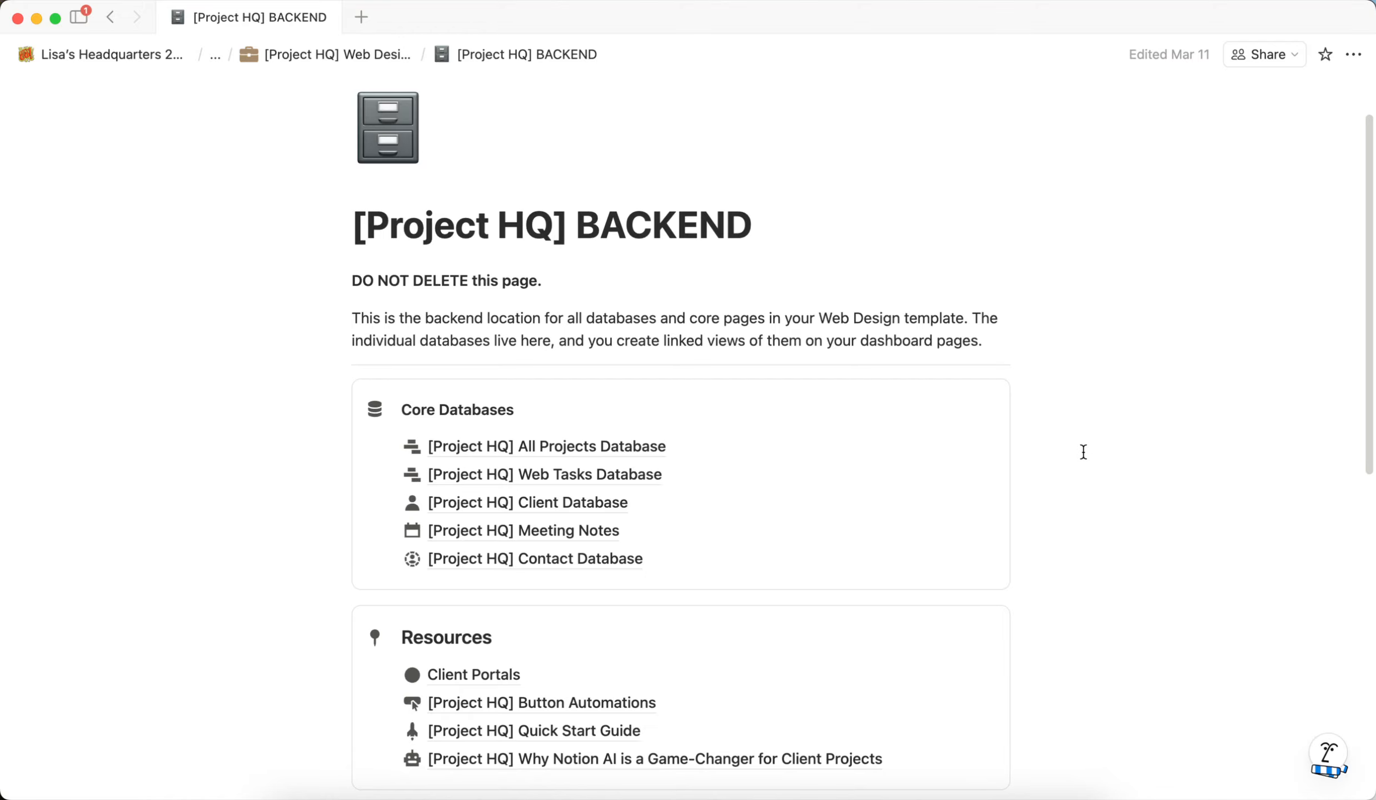
scroll(1082, 446, "down", 2)
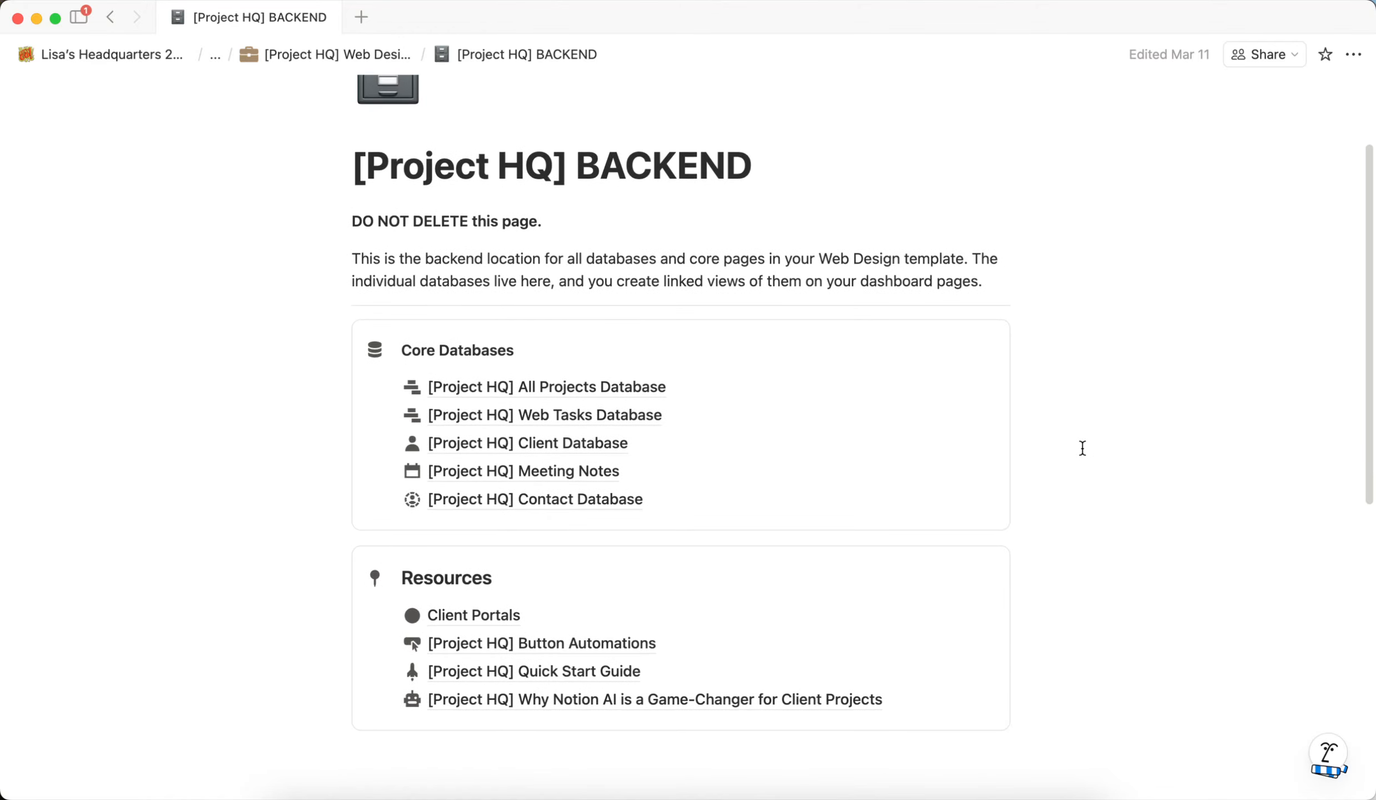
mouse_move(554, 420)
left_click(598, 415)
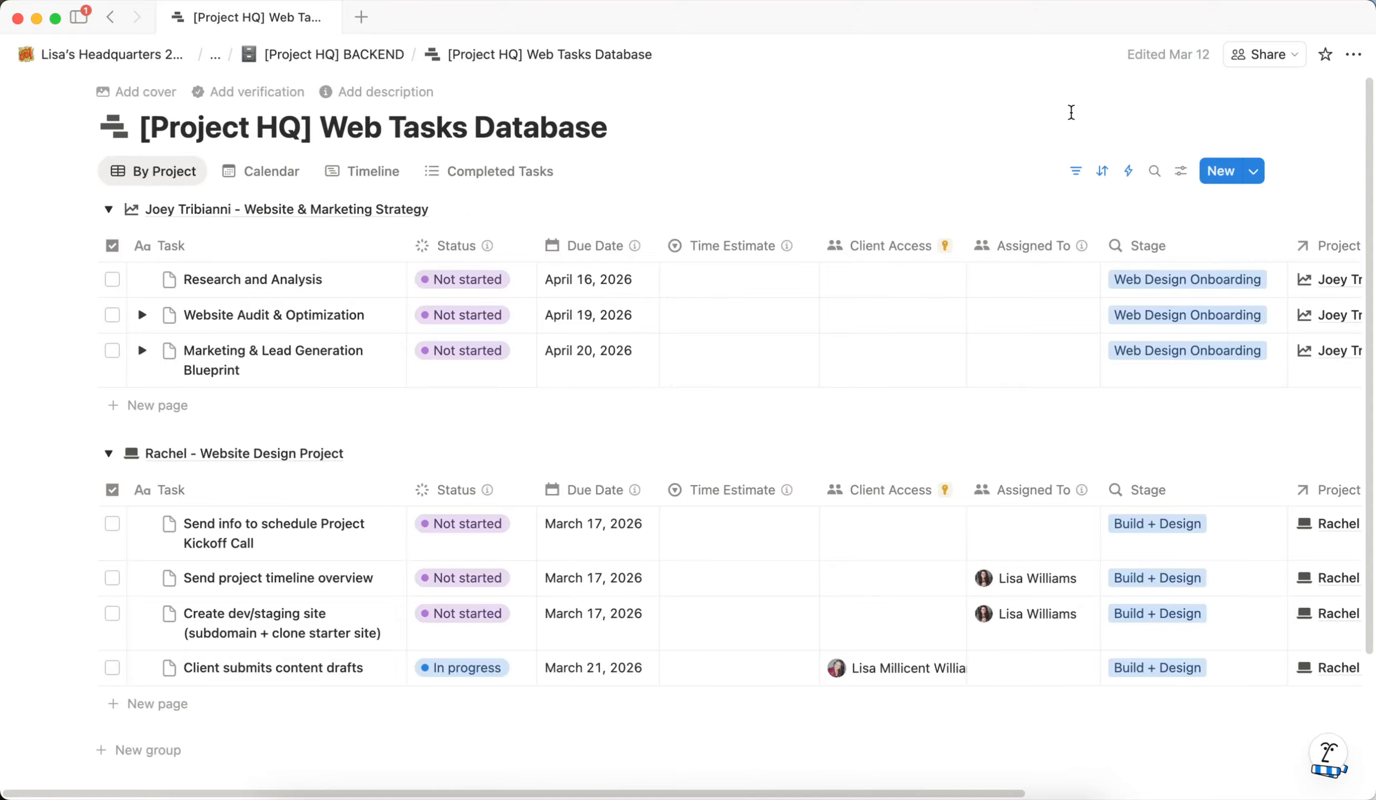
Step: View the Client Access property's available types in the Web Tasks Database without changing the selection
mouse_move(872, 245)
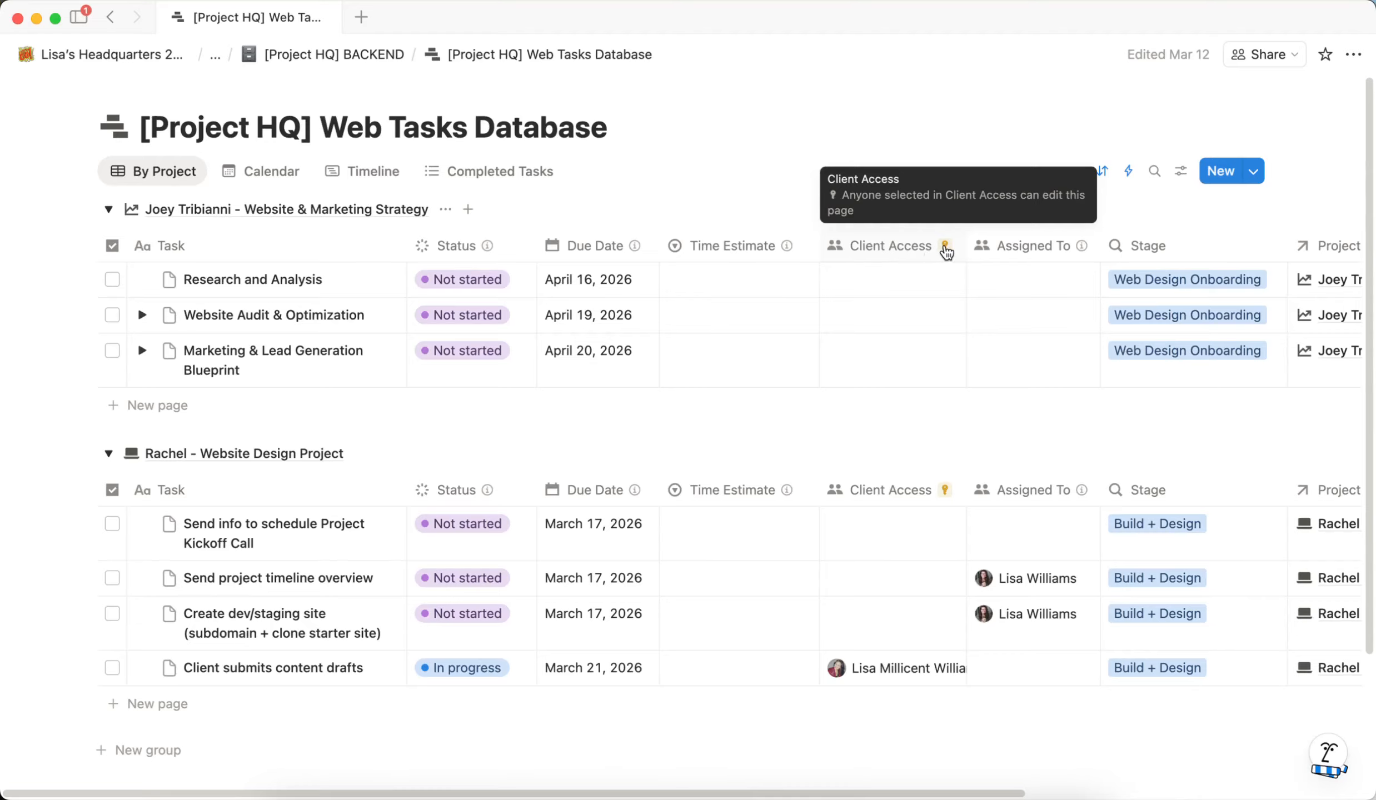
left_click(880, 251)
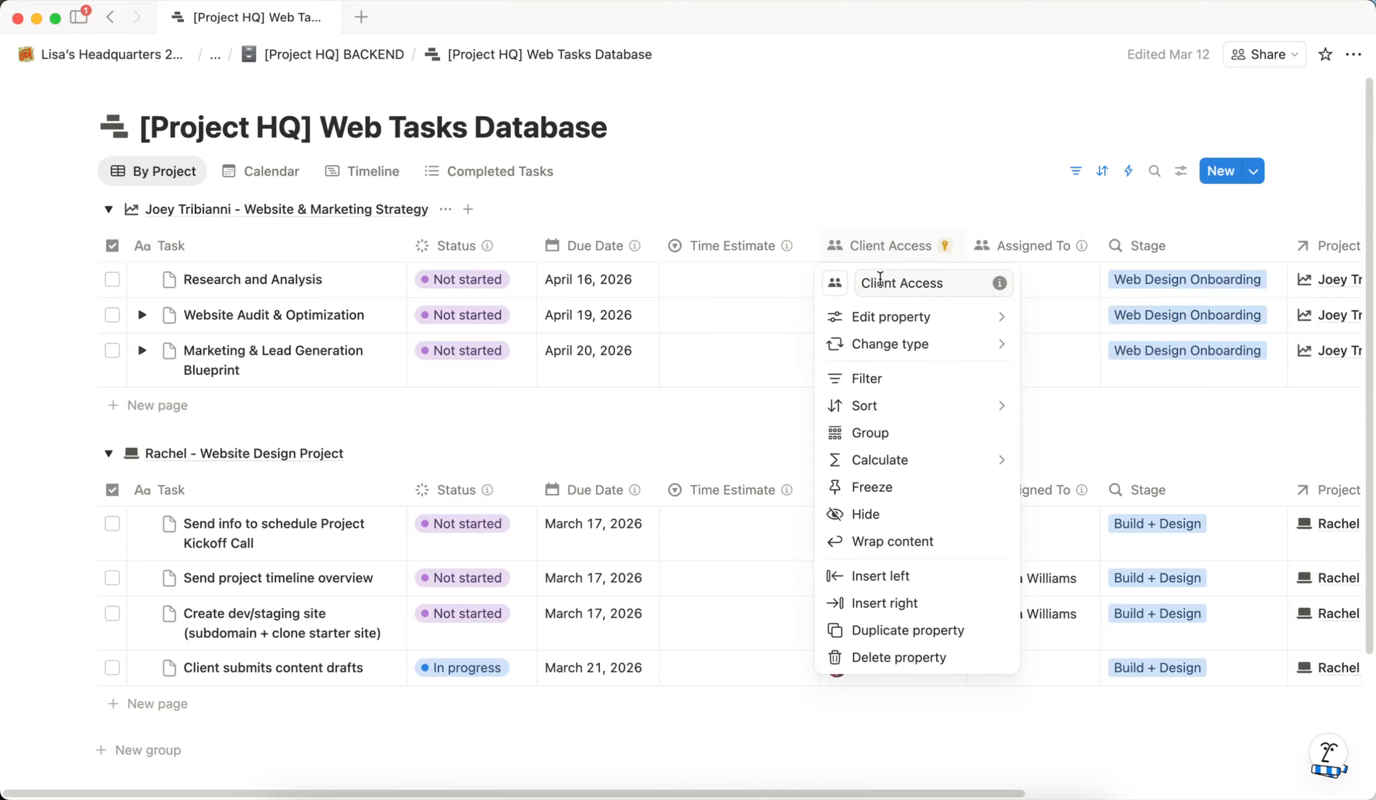
mouse_move(877, 318)
mouse_move(889, 345)
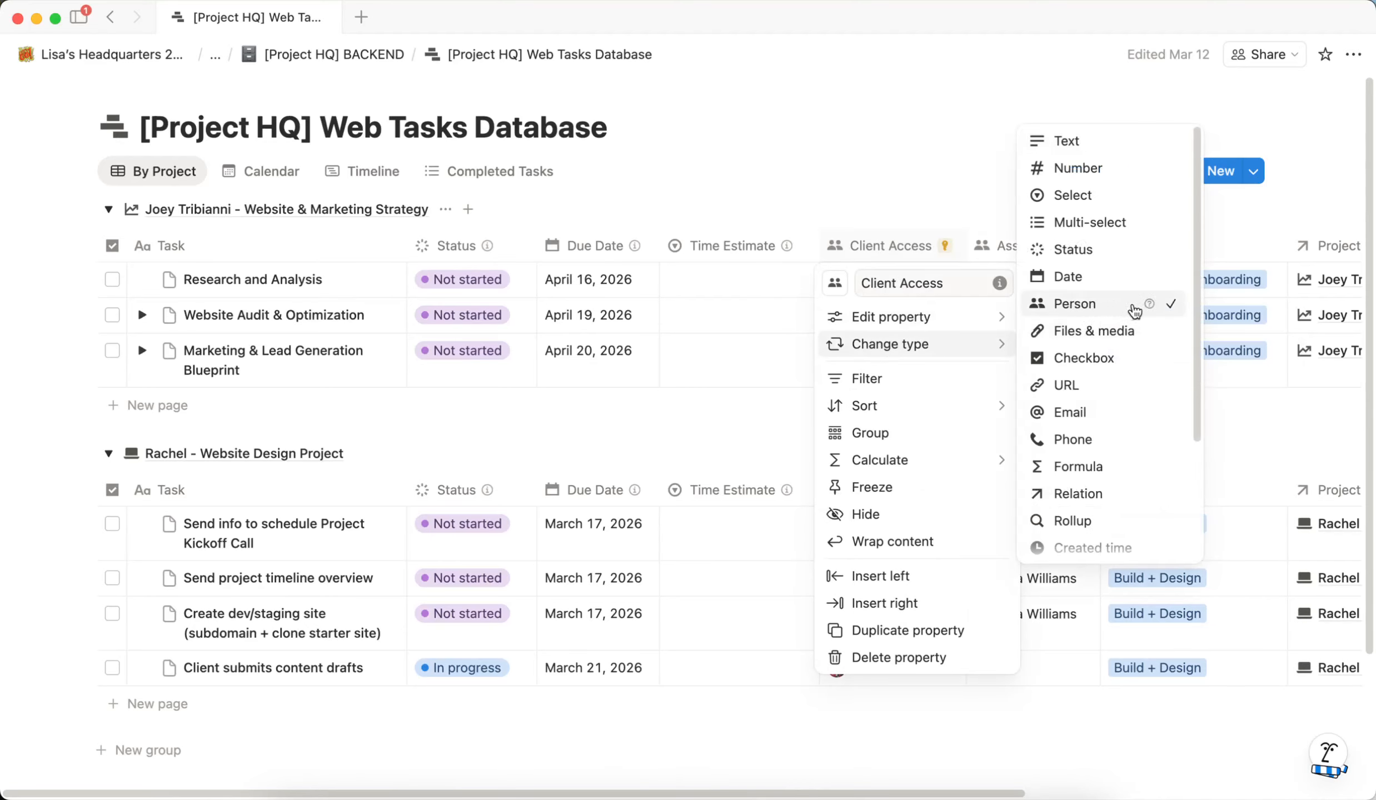
left_click(918, 203)
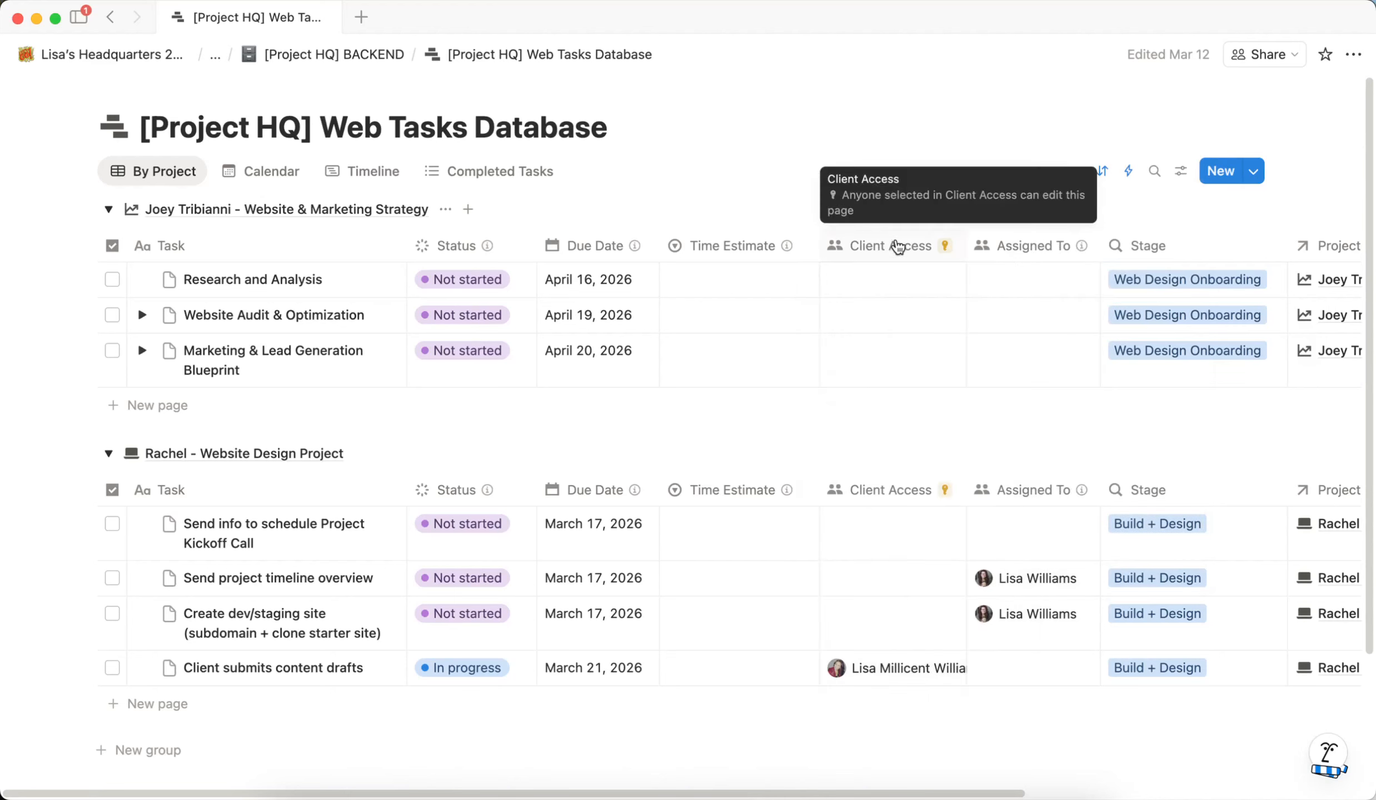
Step: Review the Web Tasks Database's page-level access rule for Client Access and its permission options, leaving the rule as is
left_click(1268, 56)
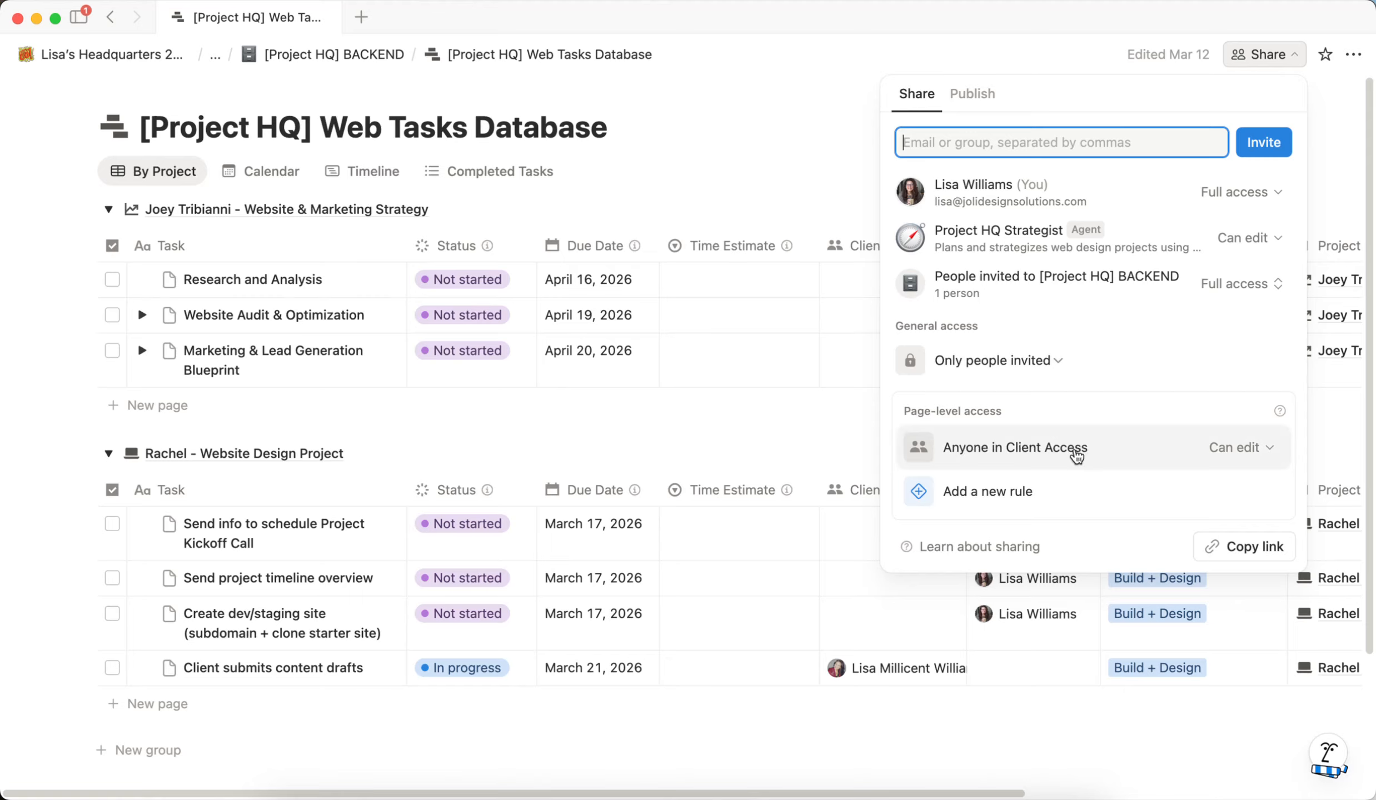
left_click(1228, 448)
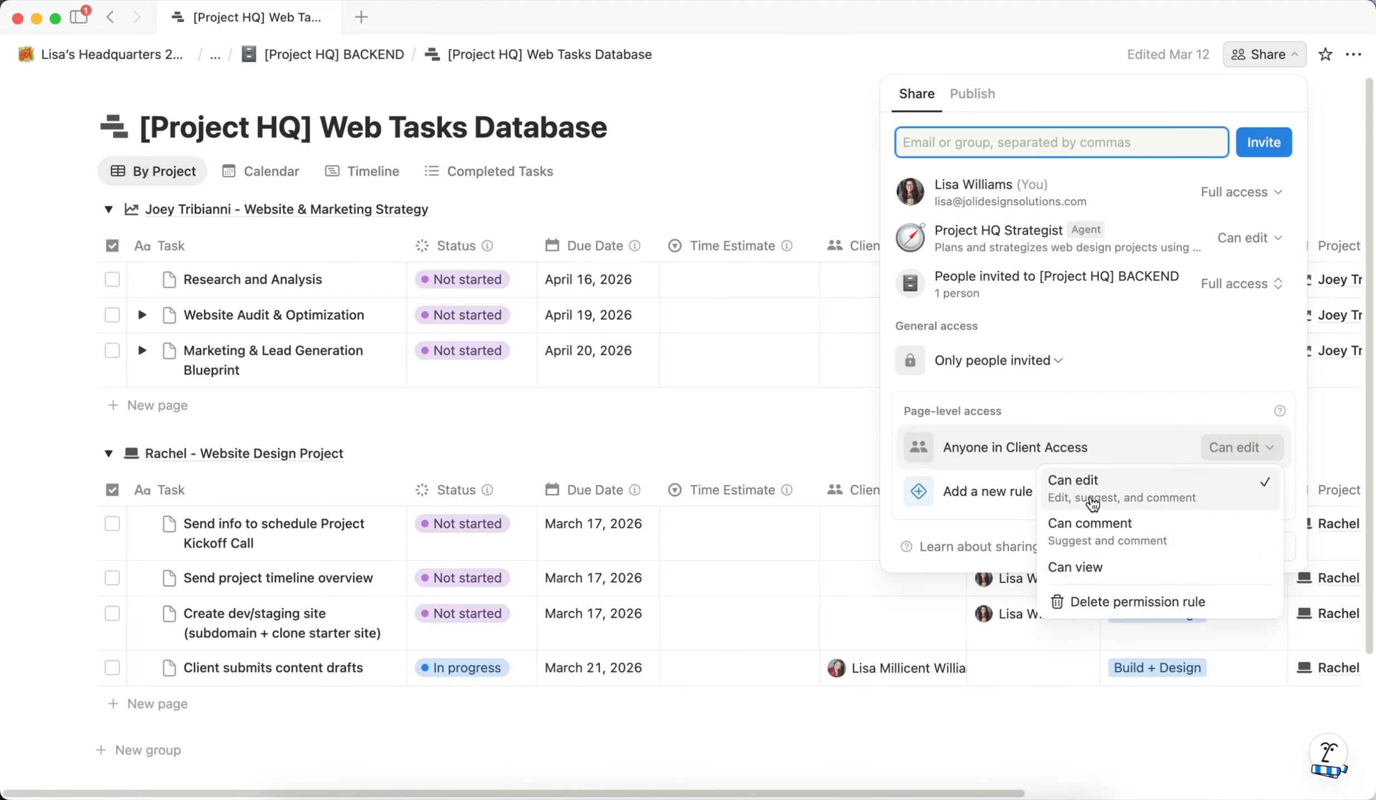
left_click(1088, 389)
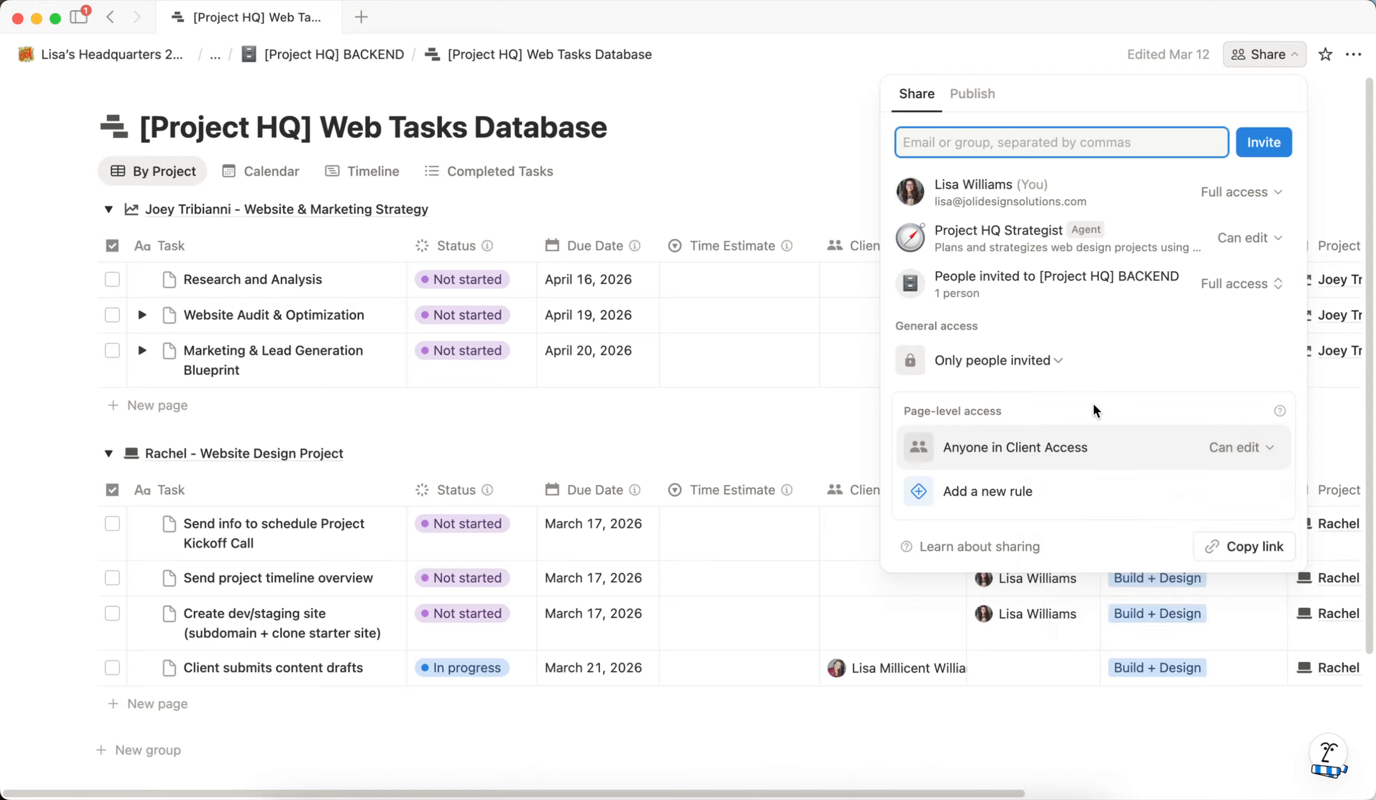
left_click(1248, 447)
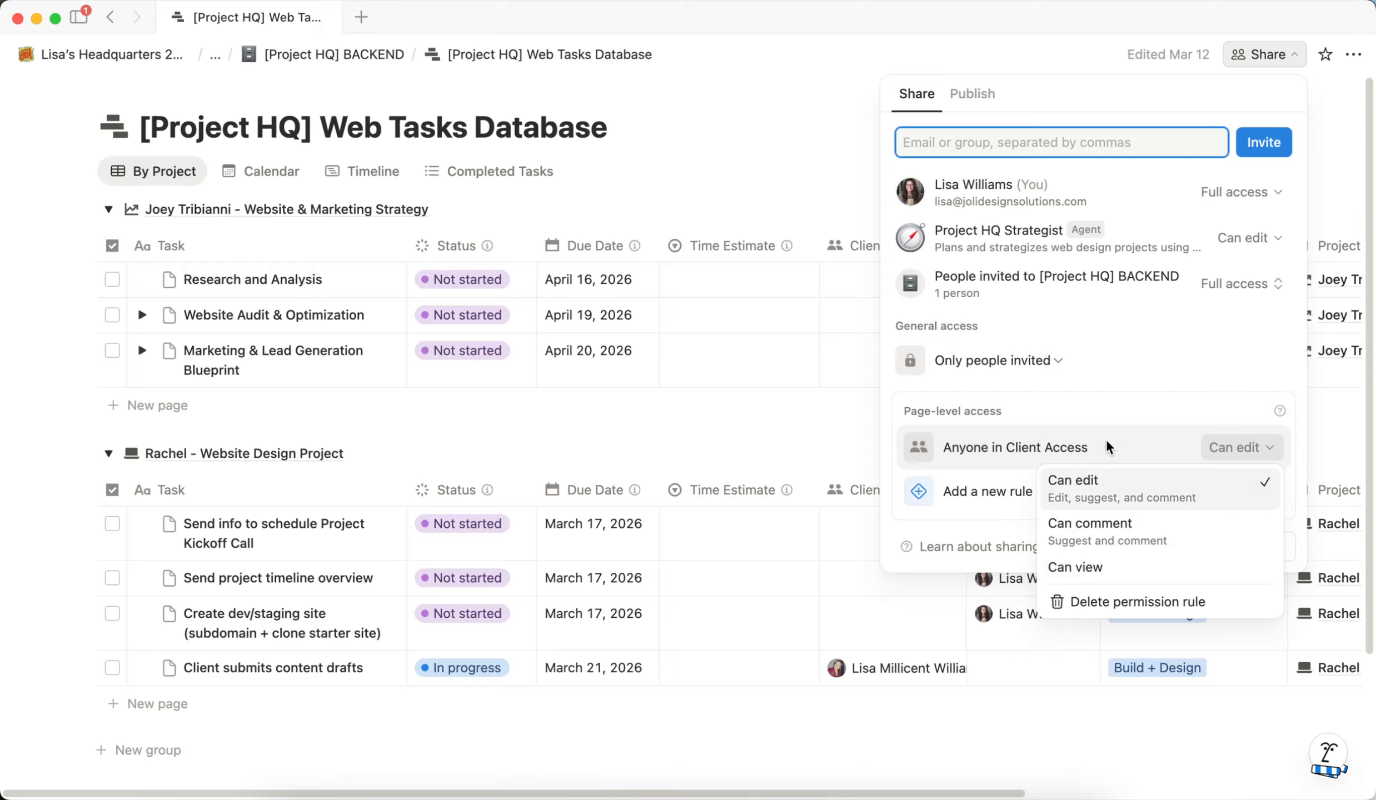
left_click(1105, 405)
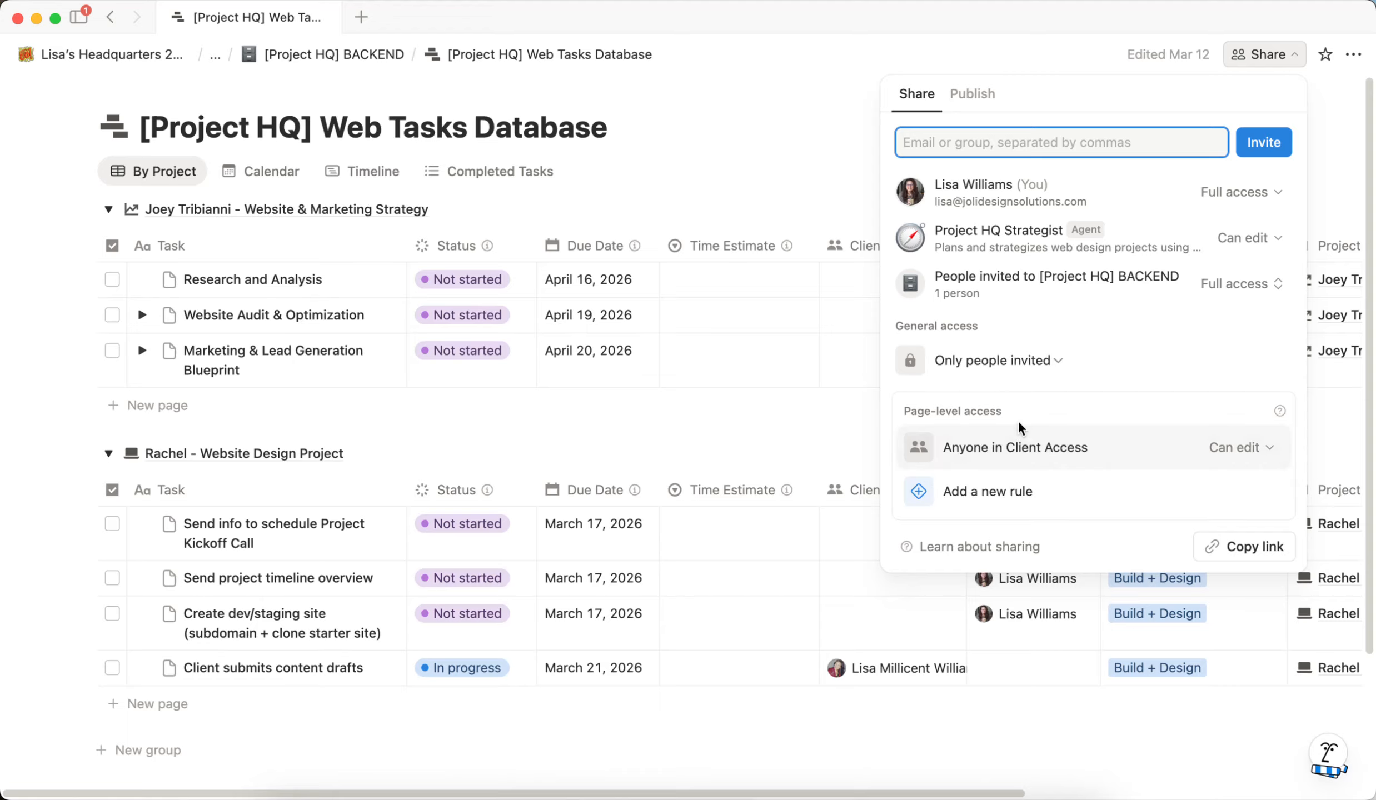
left_click(812, 91)
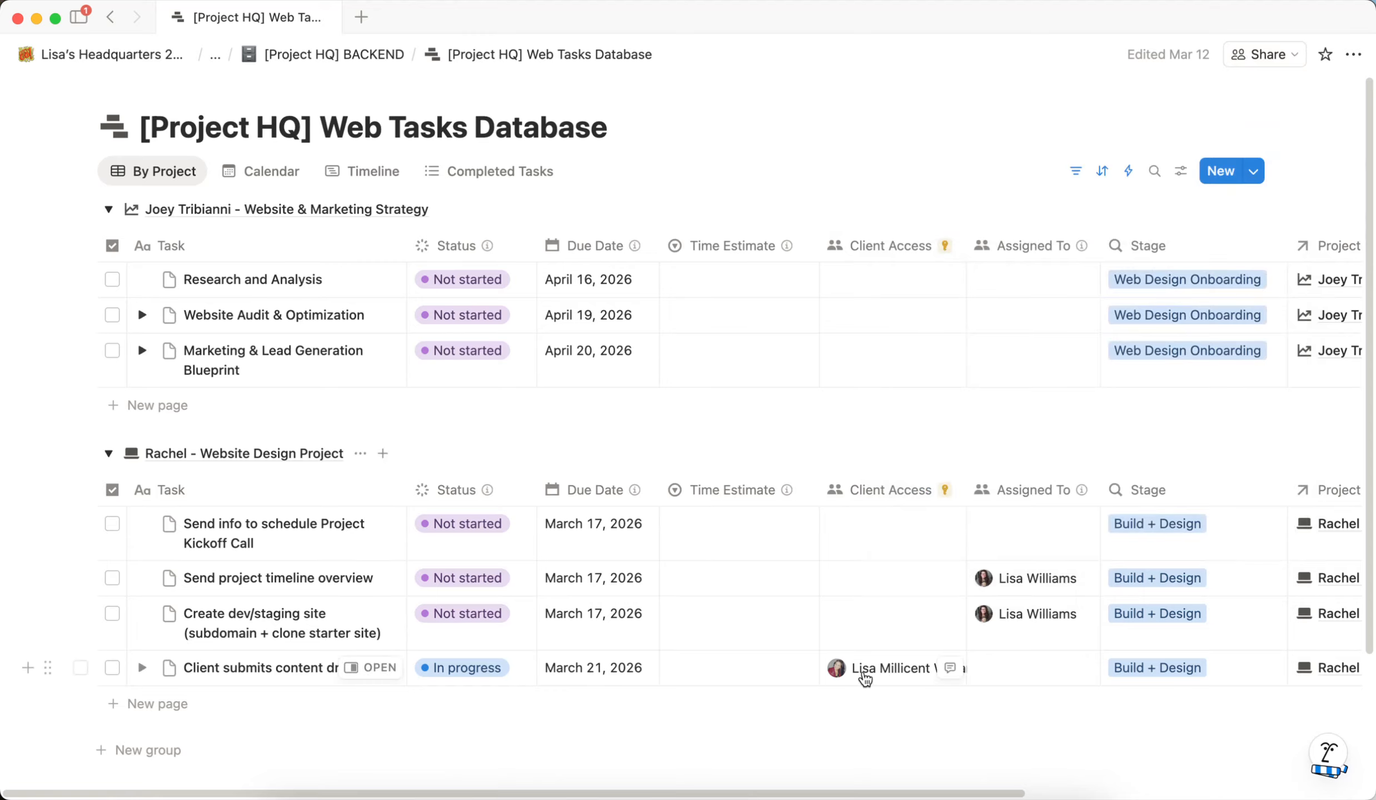
Step: View the people selectable for Client Access on the "Client submits content drafts" task without changing the assignment
scroll(887, 651, "down", 3)
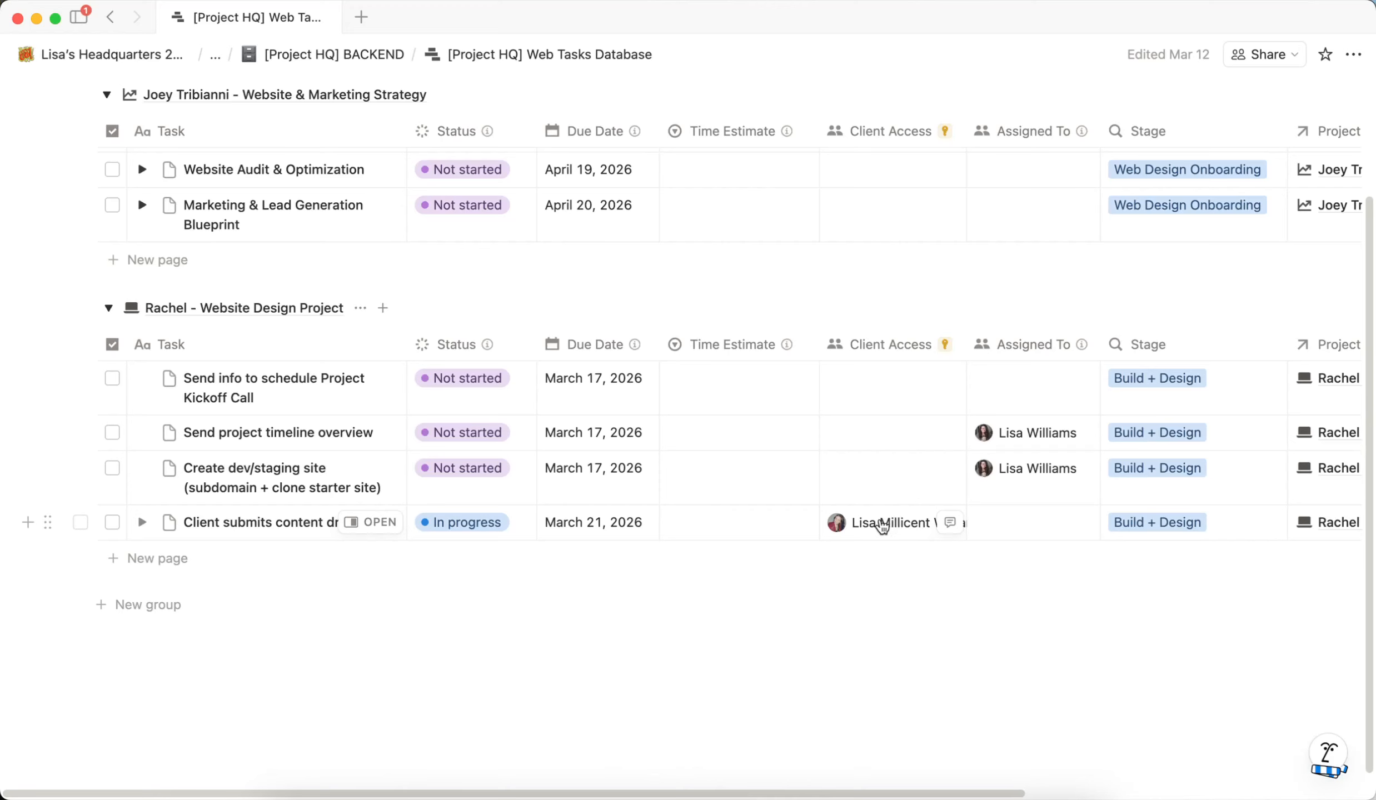
left_click(883, 527)
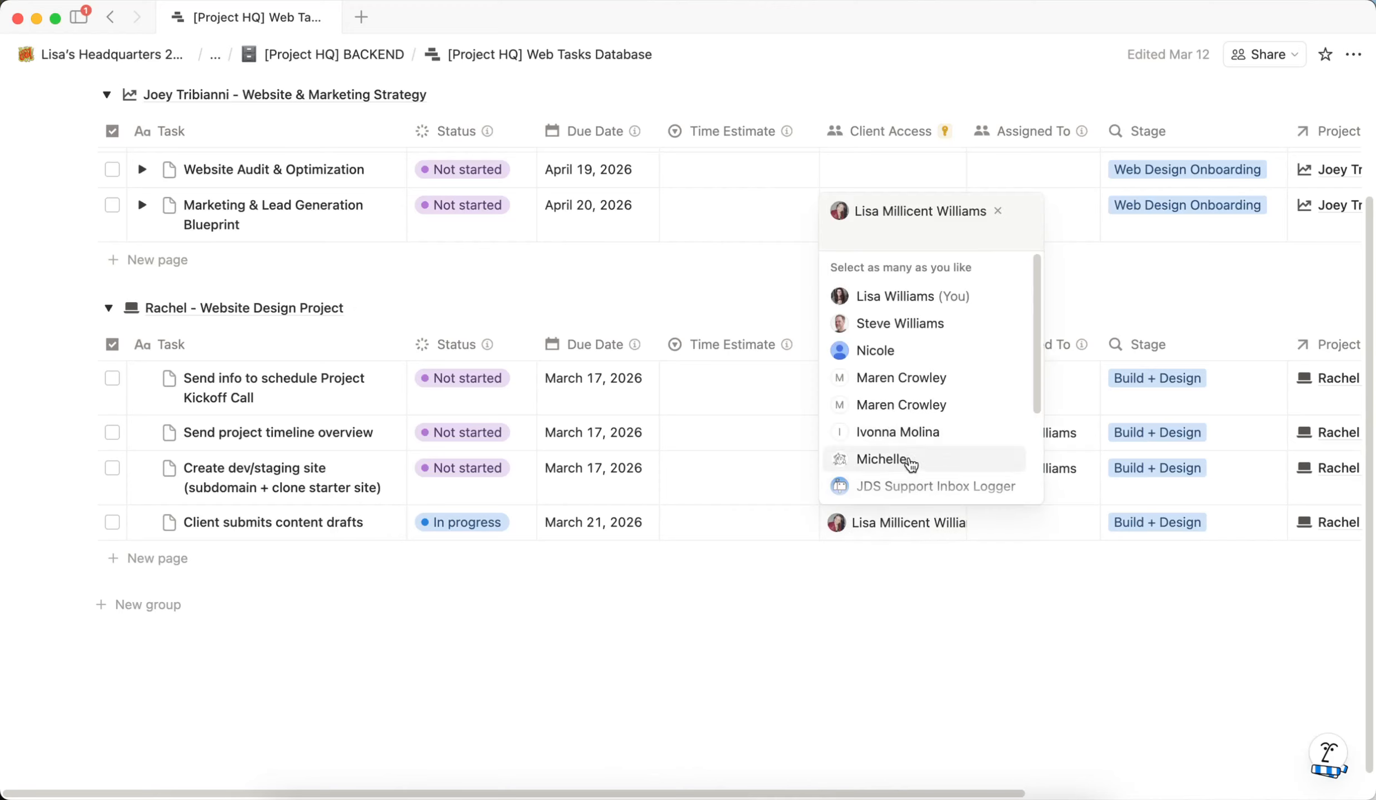
scroll(914, 459, "down", 2)
scroll(915, 453, "down", 2)
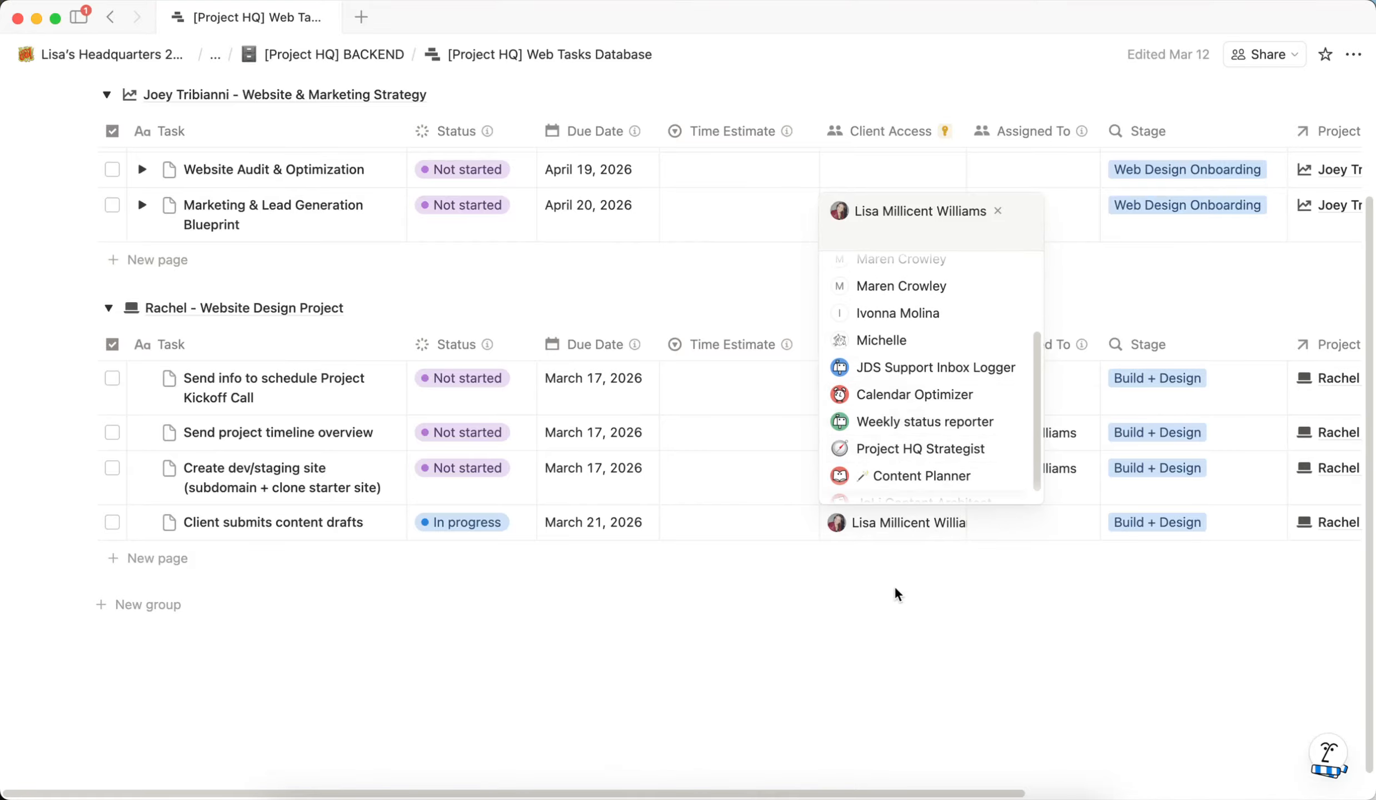
key("Escape")
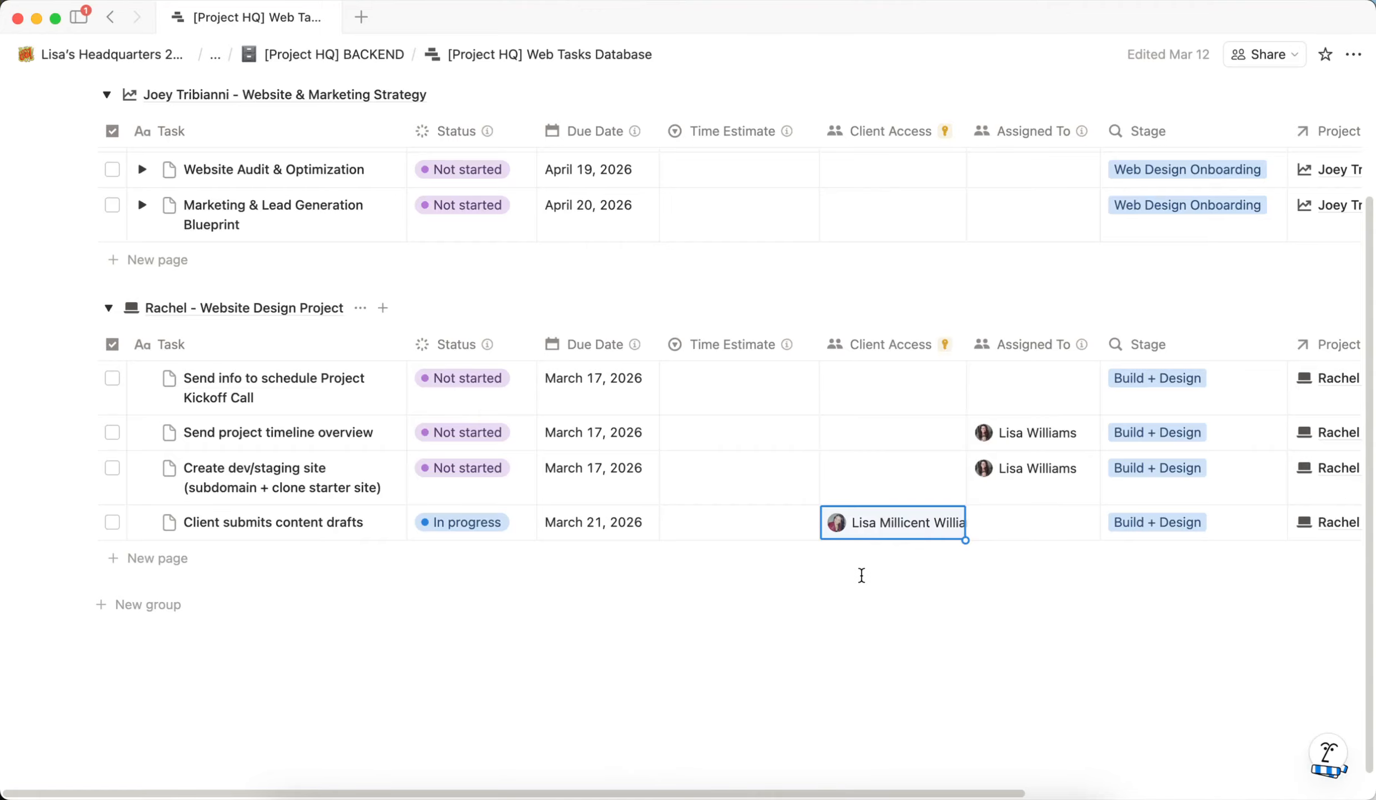
scroll(863, 584, "up", 3)
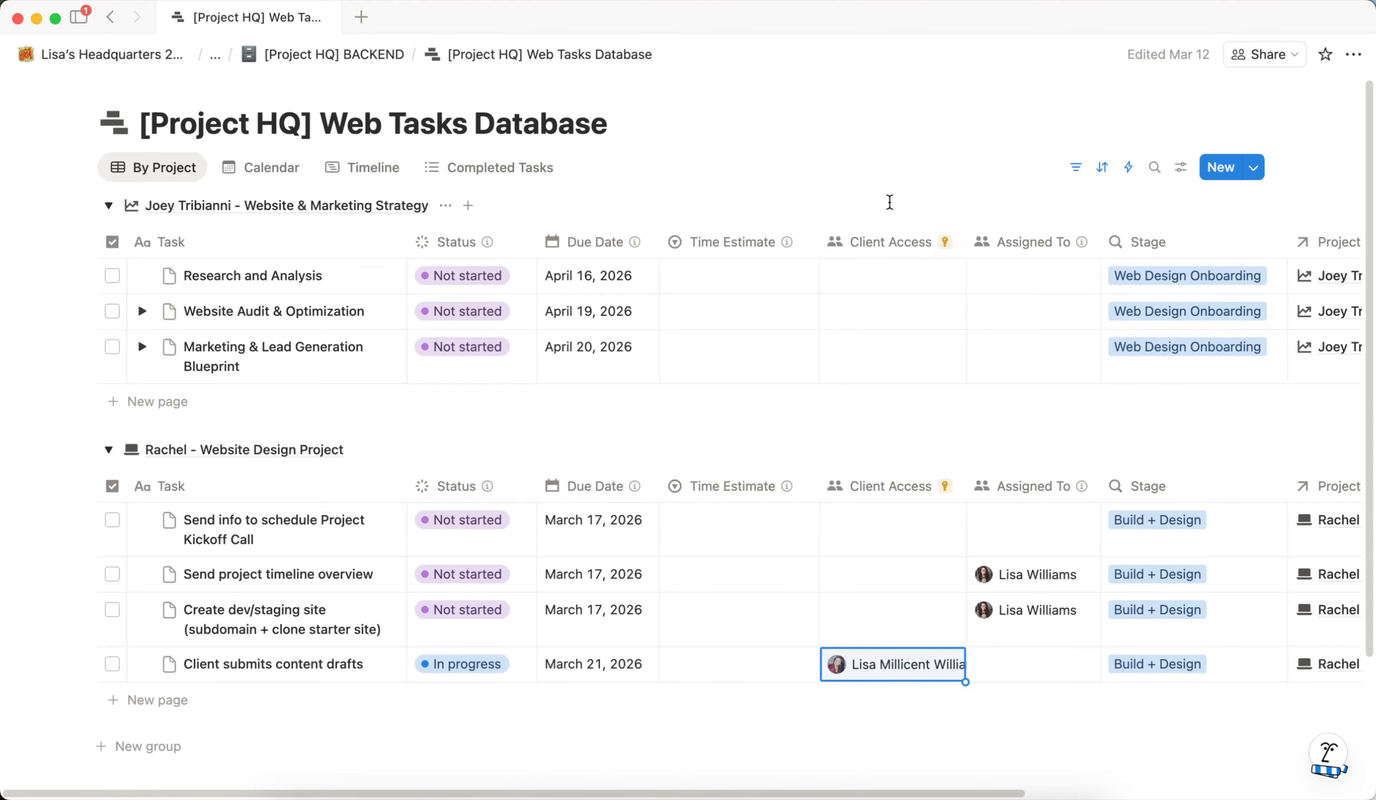
Step: Return to the BACKEND page, open the [Project HQ] Client Database, and review its columns through to Client Access
left_click(333, 54)
scroll(1056, 414, "down", 5)
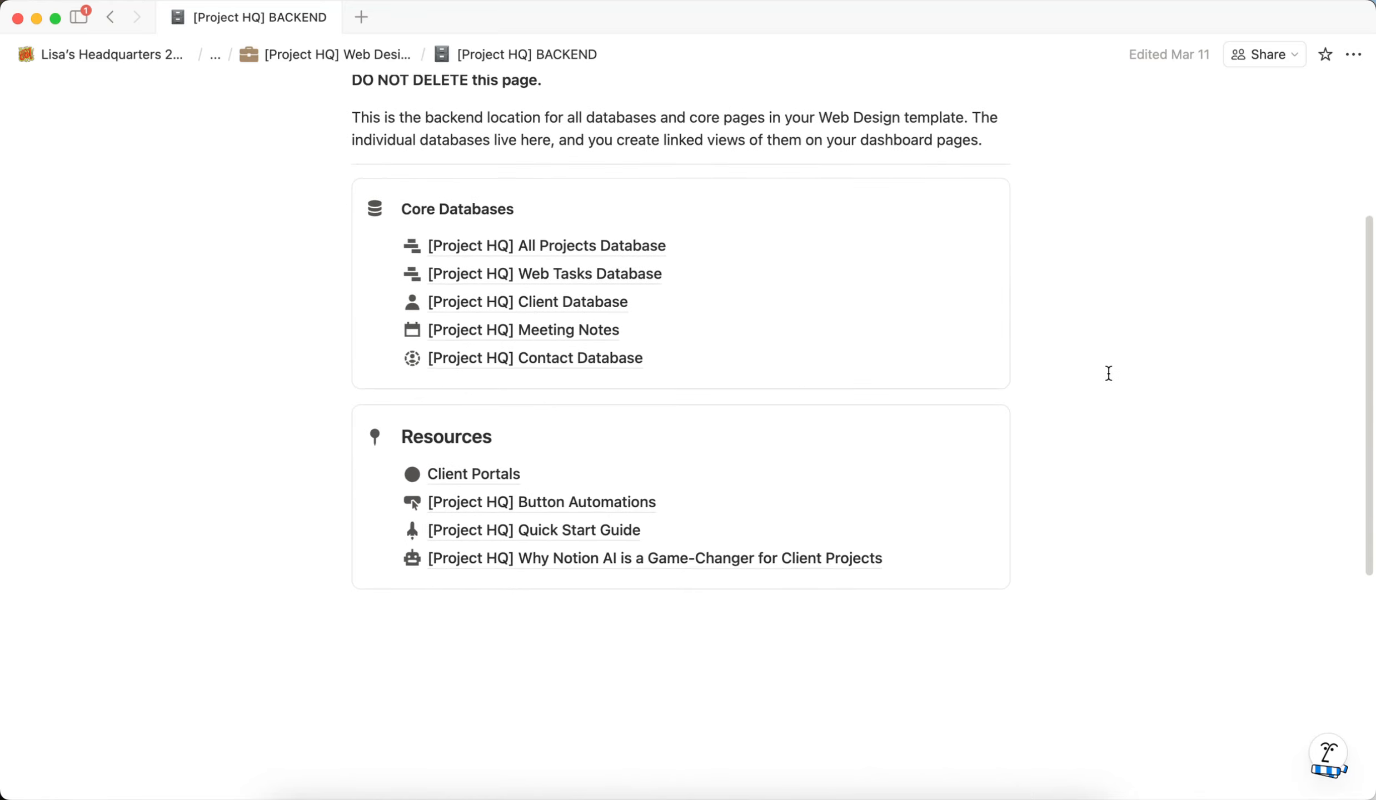
mouse_move(567, 307)
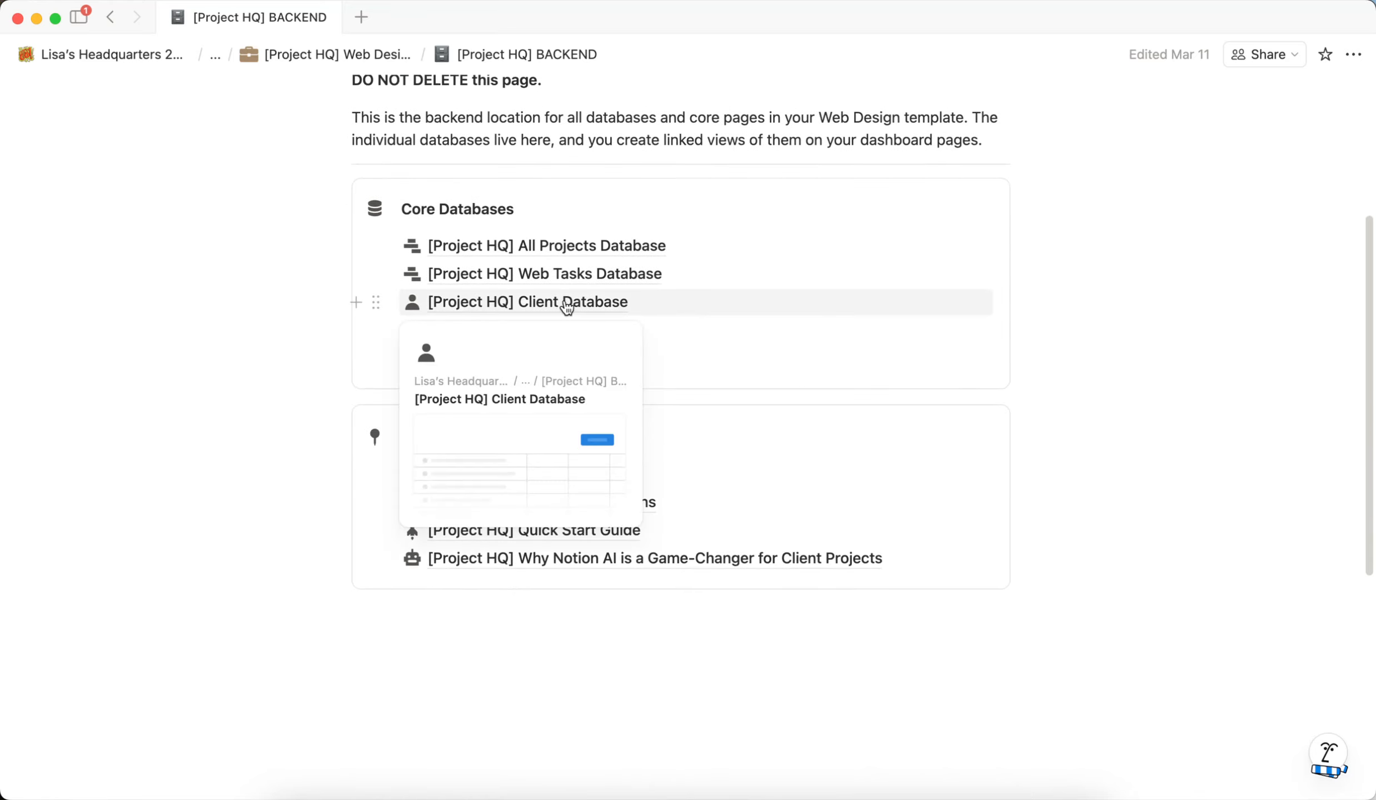
left_click(574, 307)
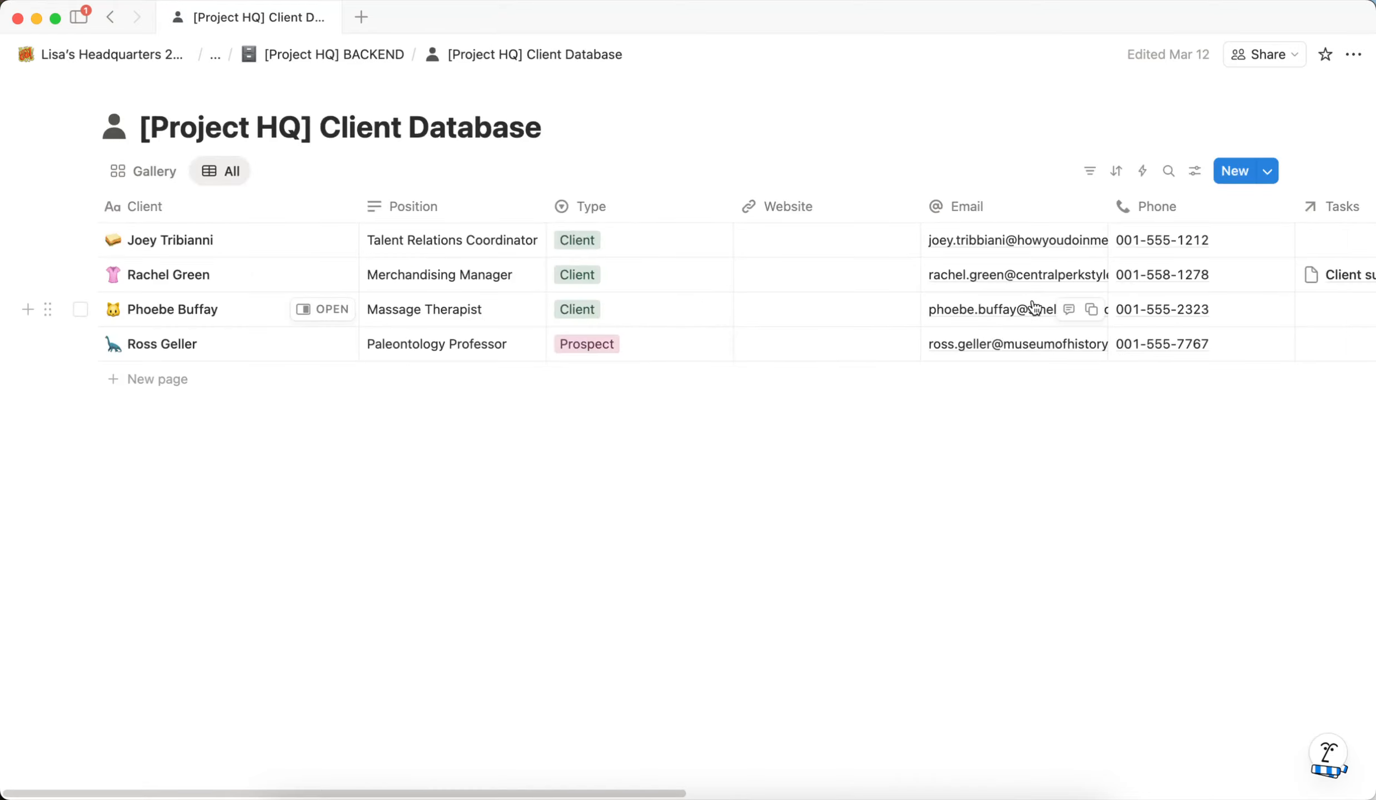
scroll(1034, 309, "right", 10)
scroll(1033, 308, "right", 5)
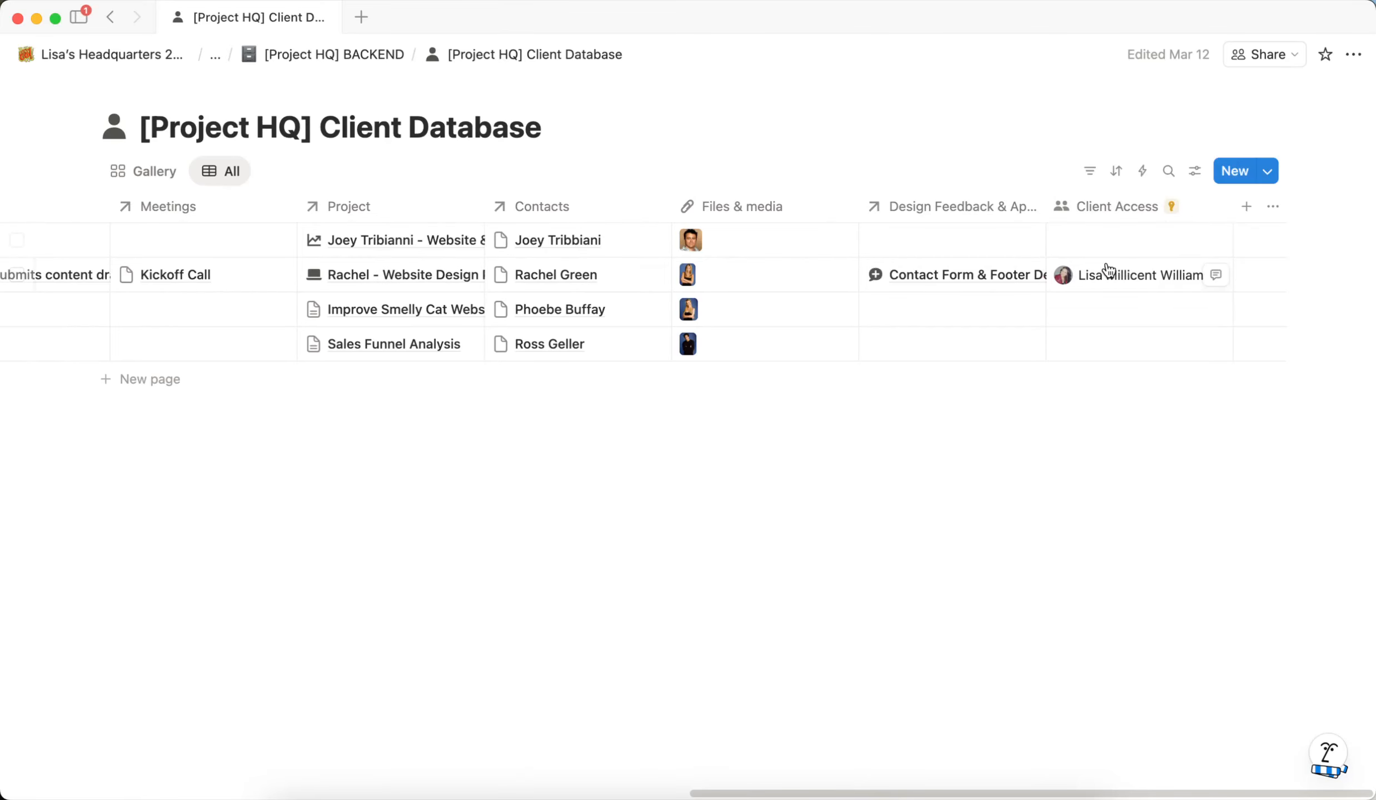
scroll(918, 426, "left", 5)
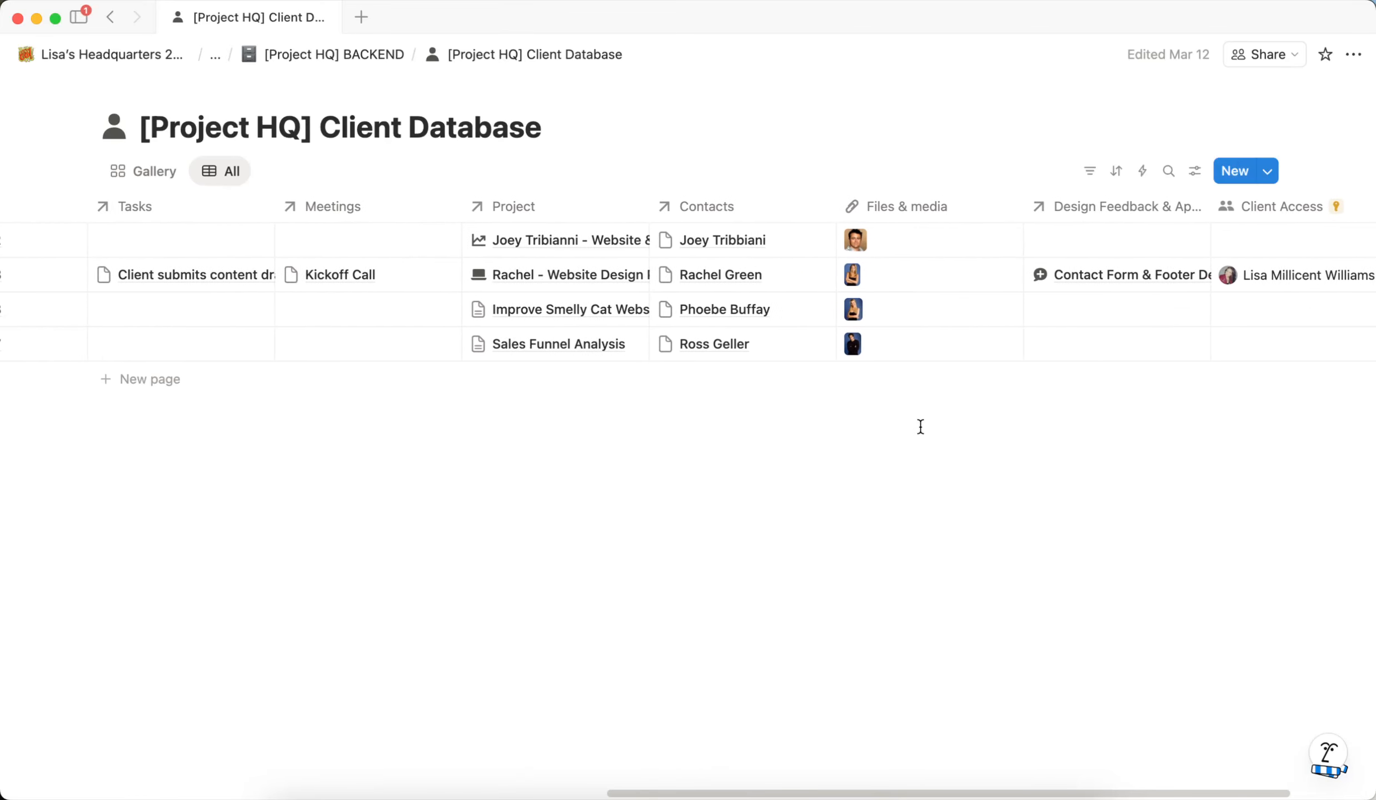
scroll(1056, 400, "right", 5)
Step: Review the Client Database's page-level access rule for Client Access and its permission options, leaving the rule as is
left_click(1269, 54)
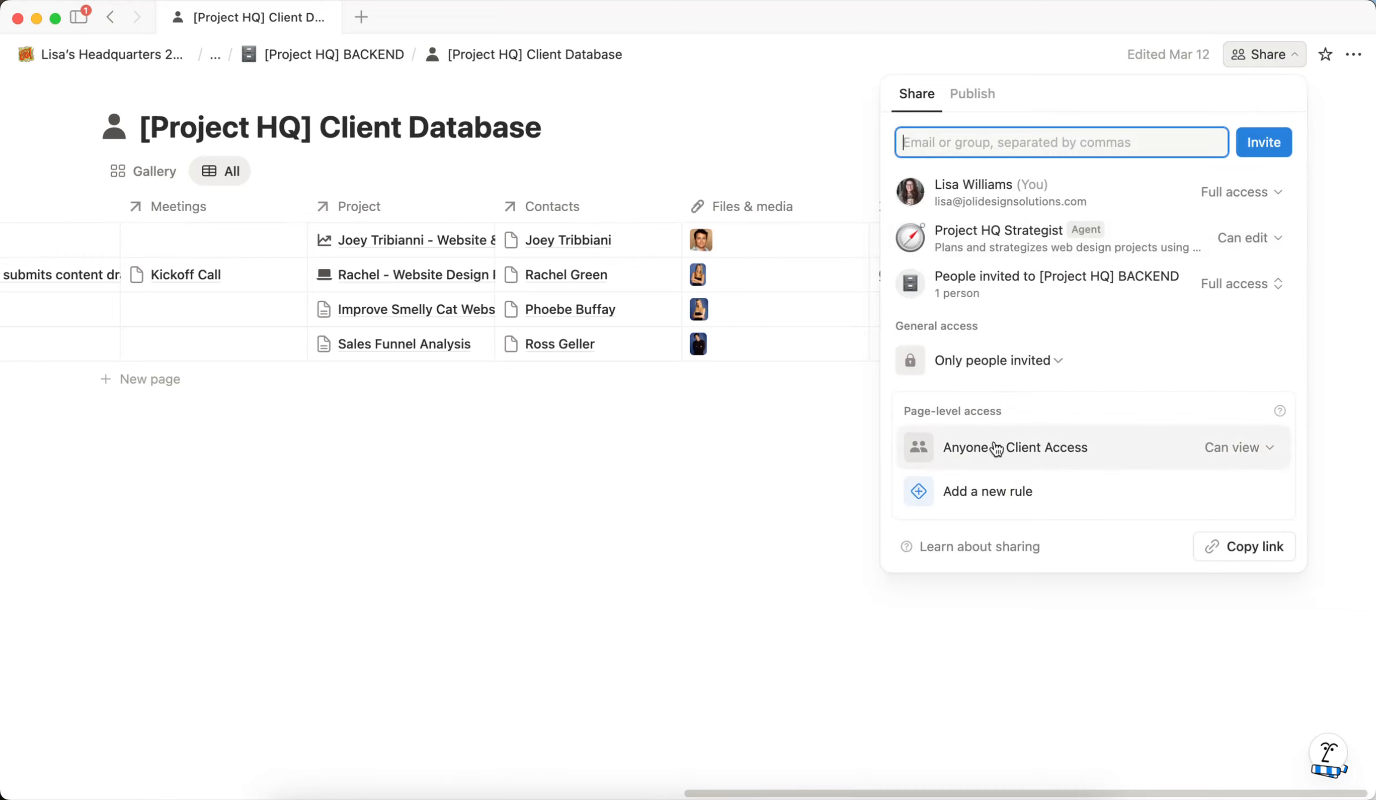
left_click(1239, 448)
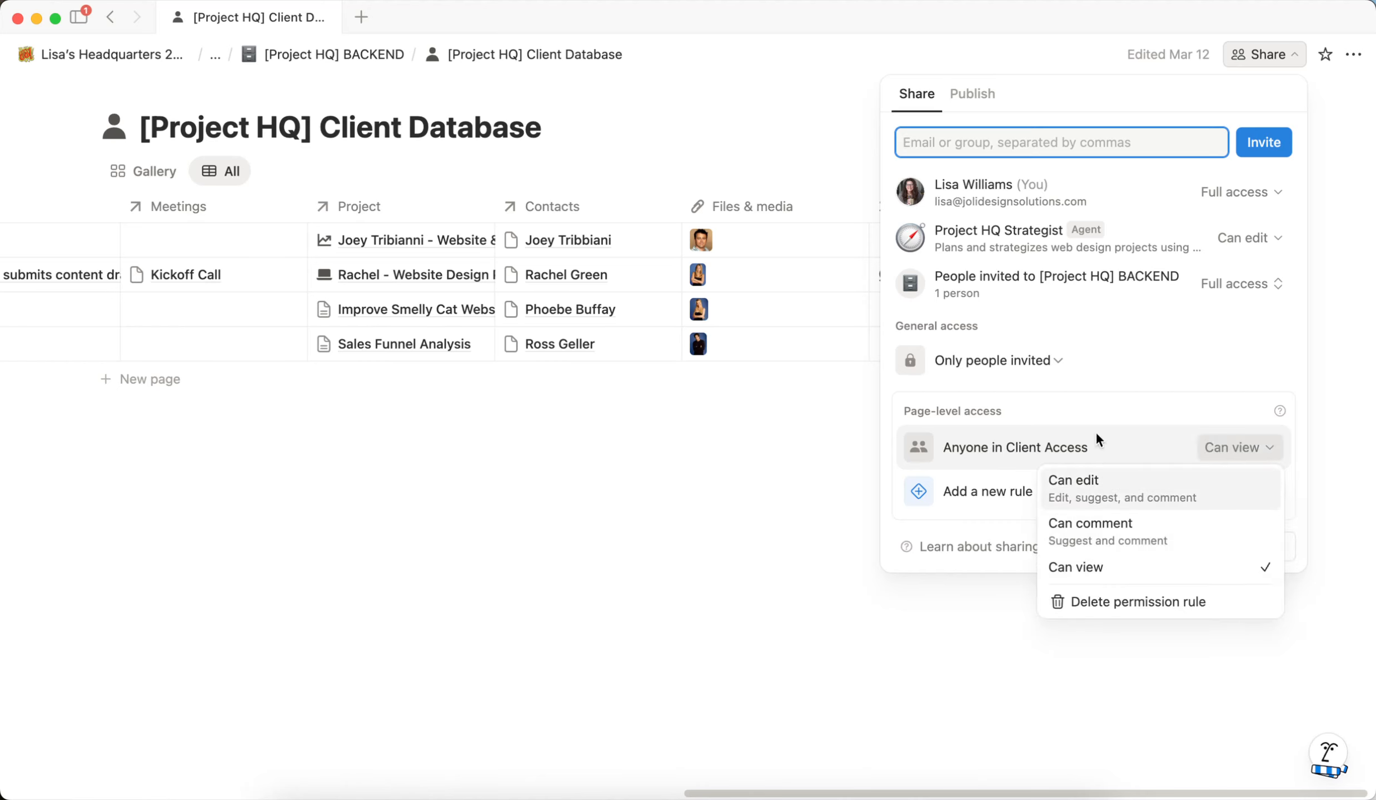
left_click(1099, 393)
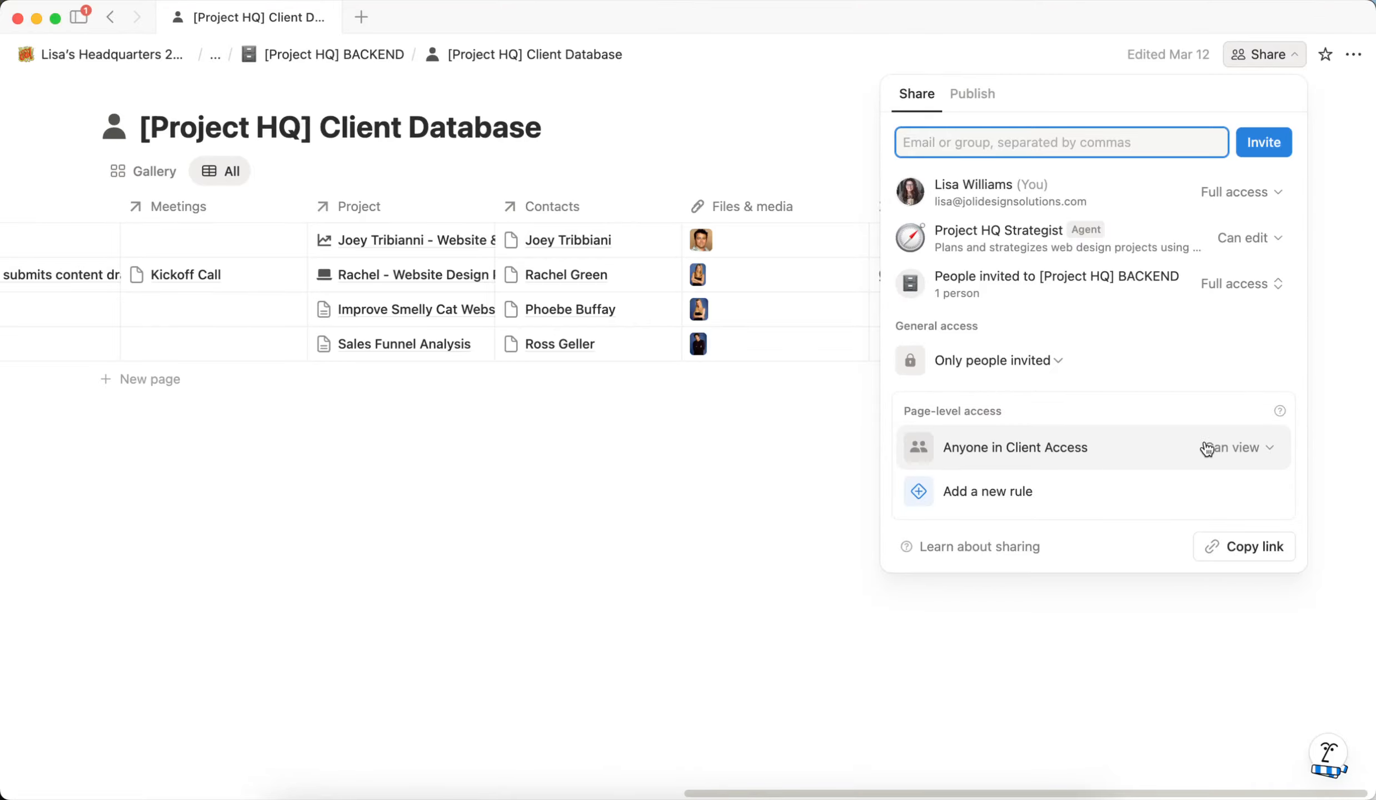
left_click(829, 136)
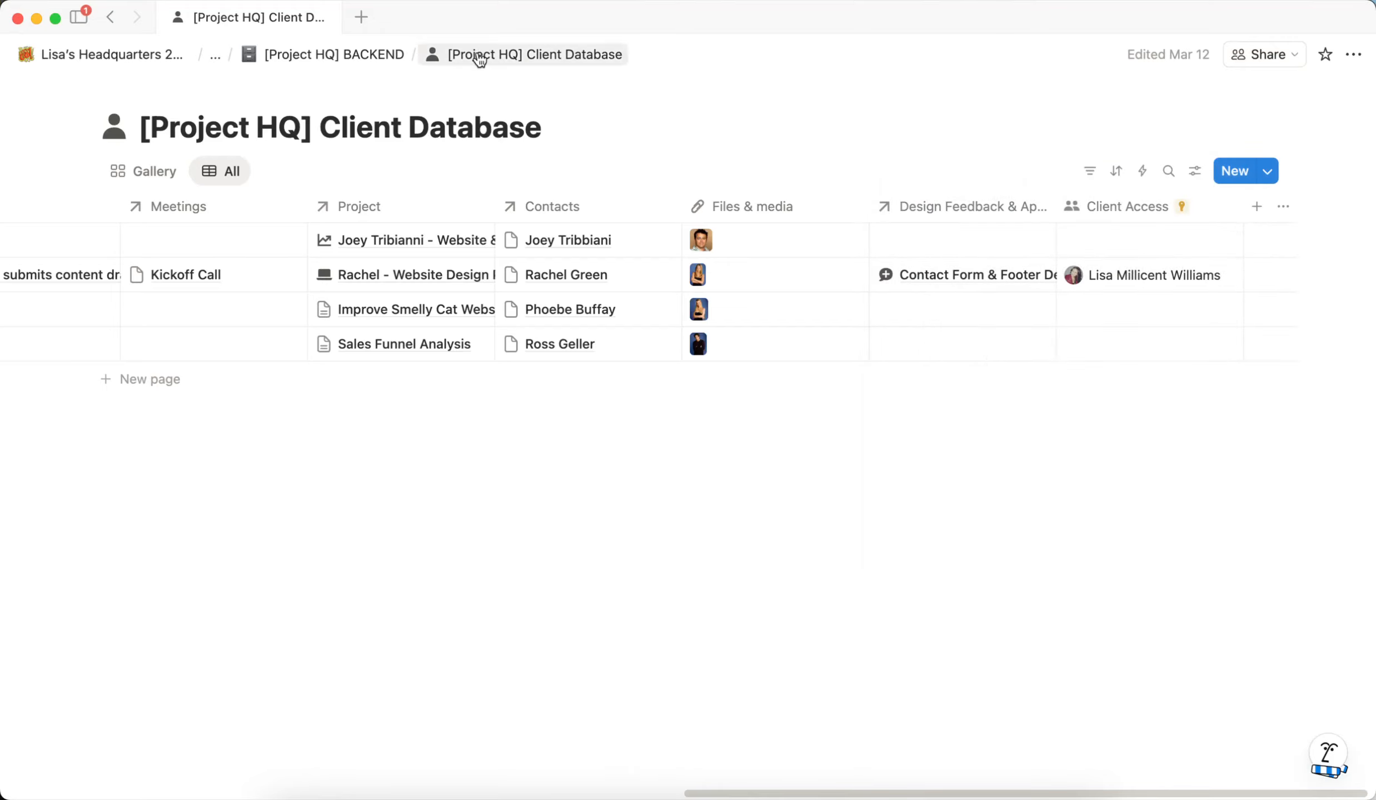
Step: Go back to the BACKEND page, open the [Project HQ] Meeting Notes database, and review its columns through to Contact
left_click(369, 55)
scroll(1090, 524, "down", 3)
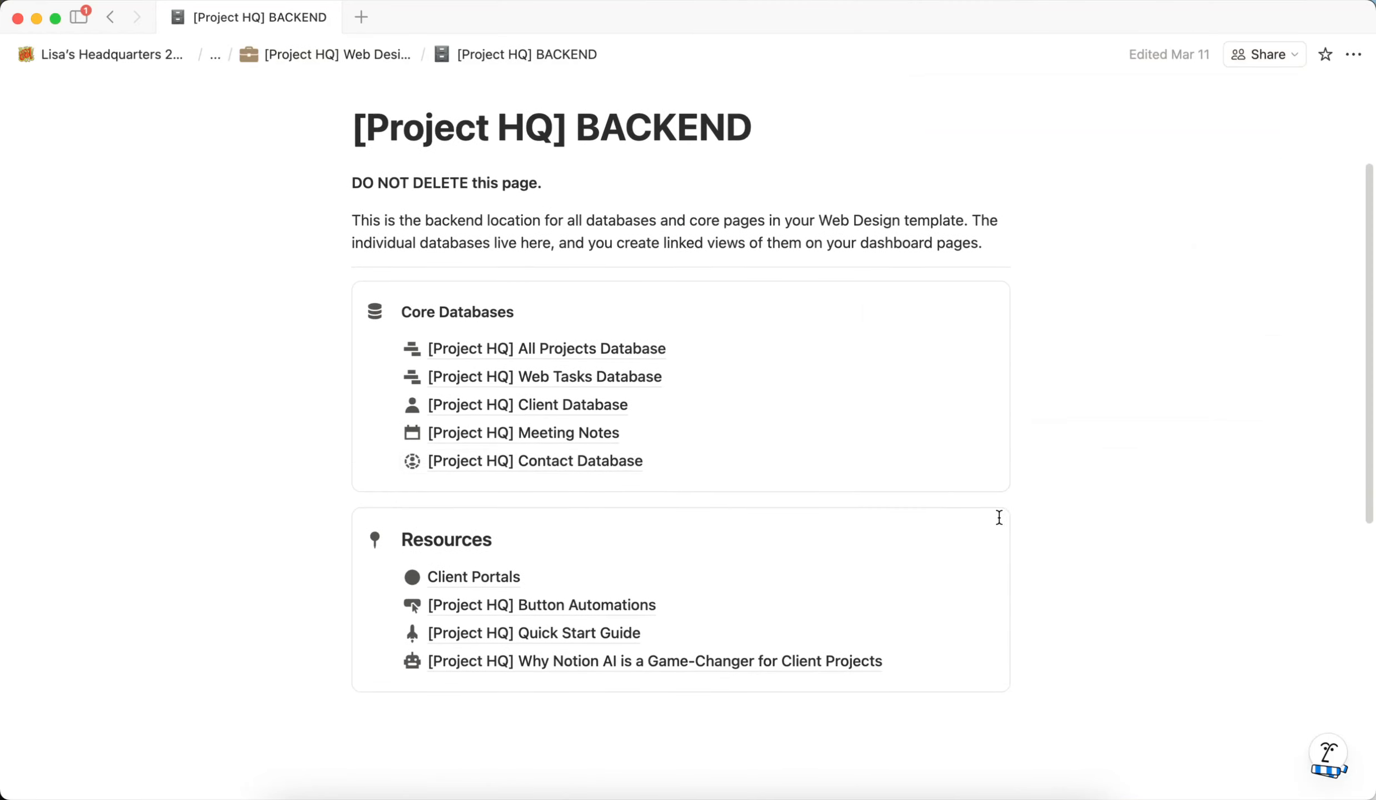
left_click(576, 432)
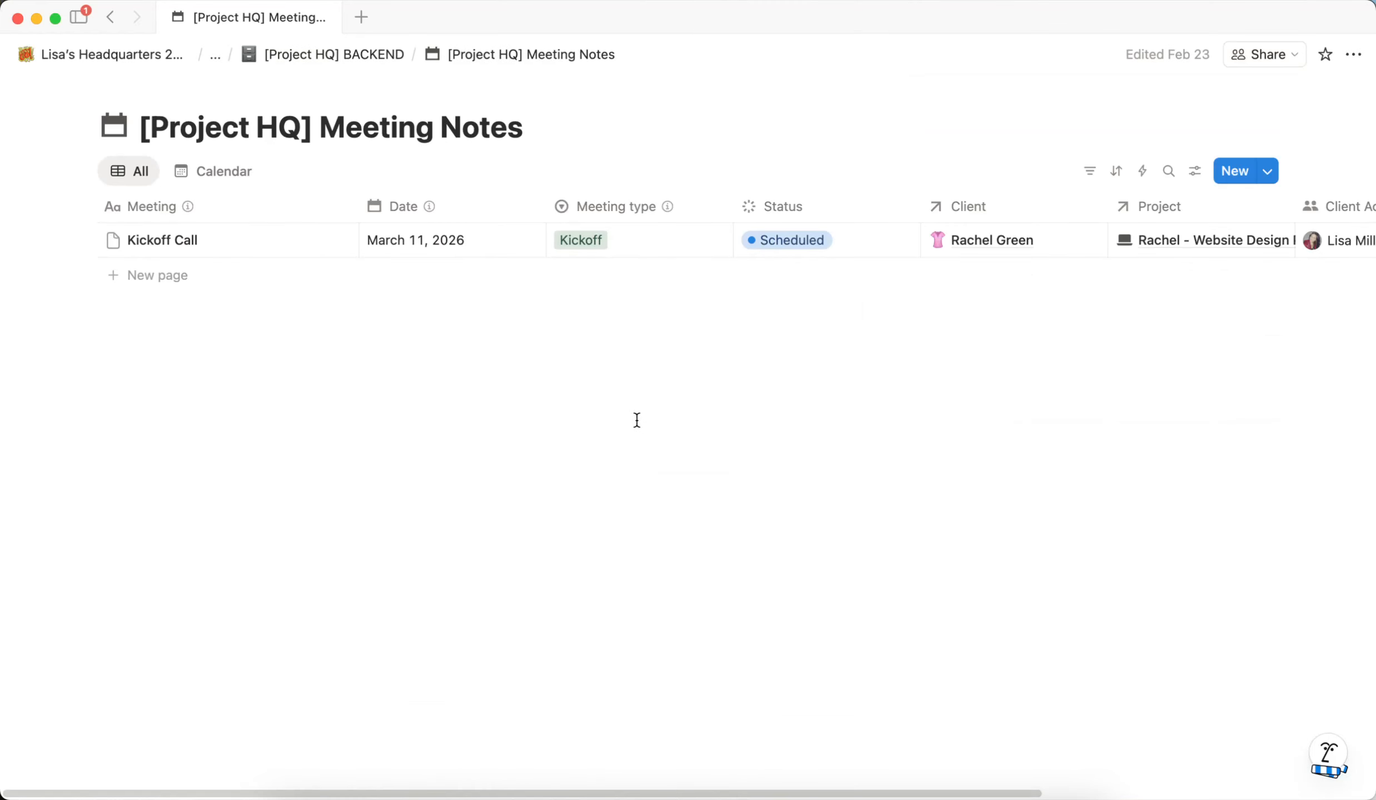
scroll(856, 387, "right", 10)
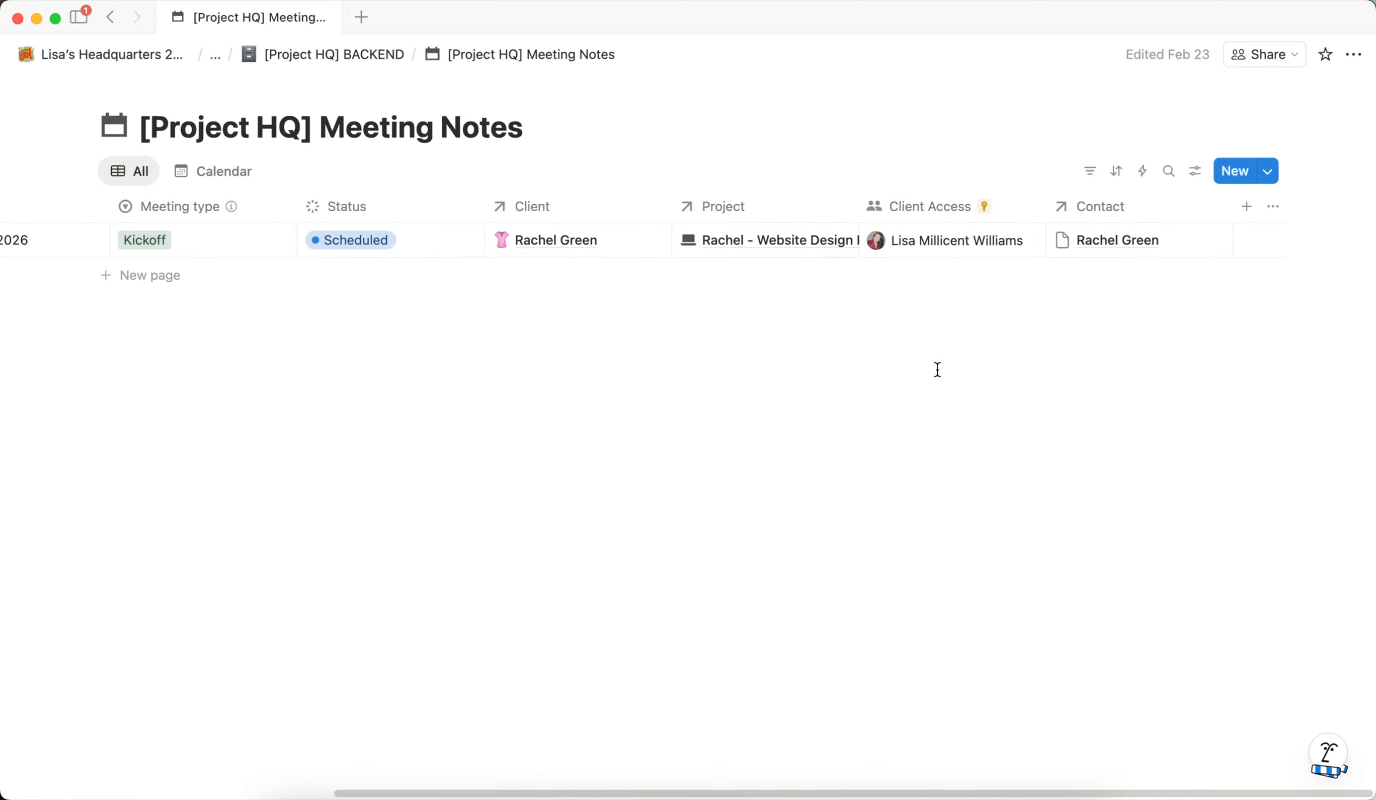
Step: View the list of properties in the Meeting Notes data source settings and close it without changes
left_click(1195, 173)
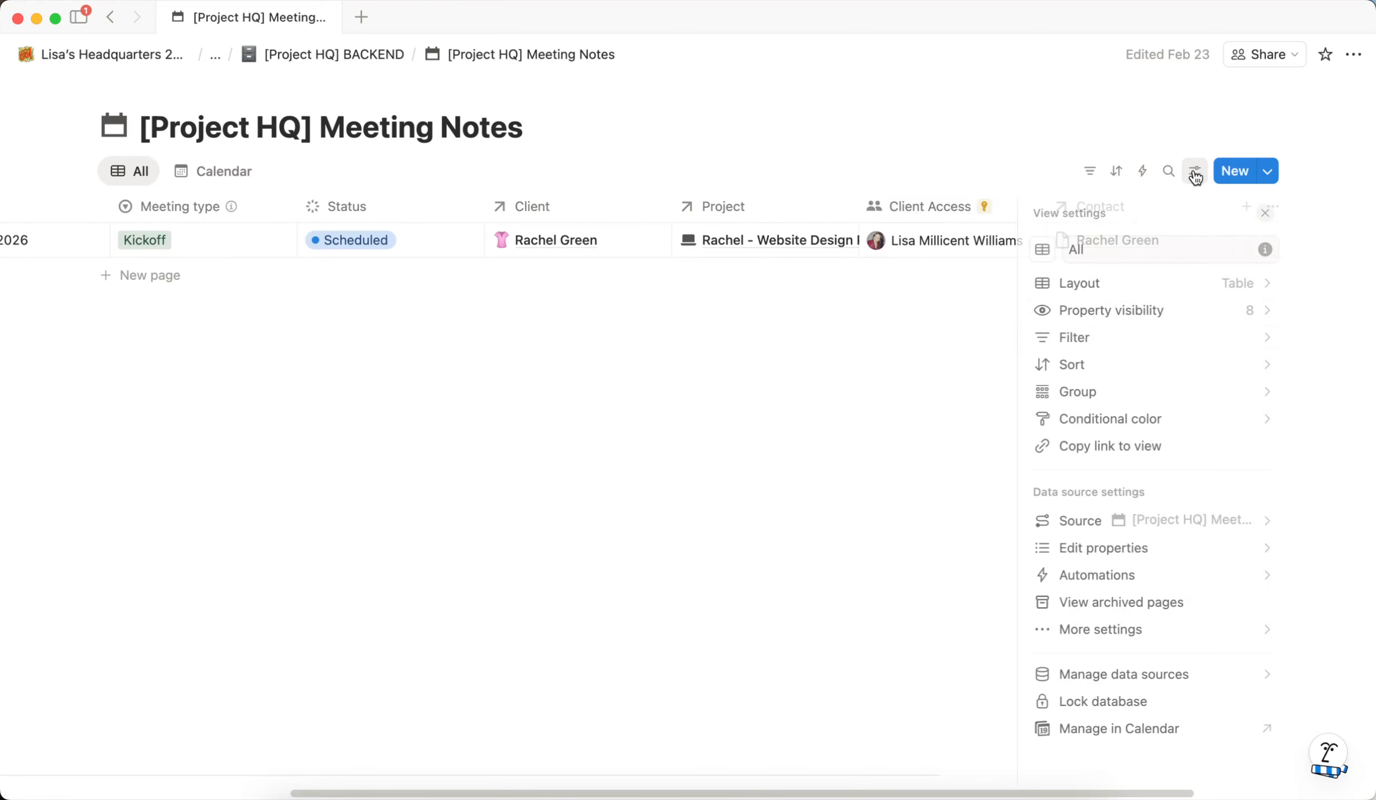
left_click(1100, 548)
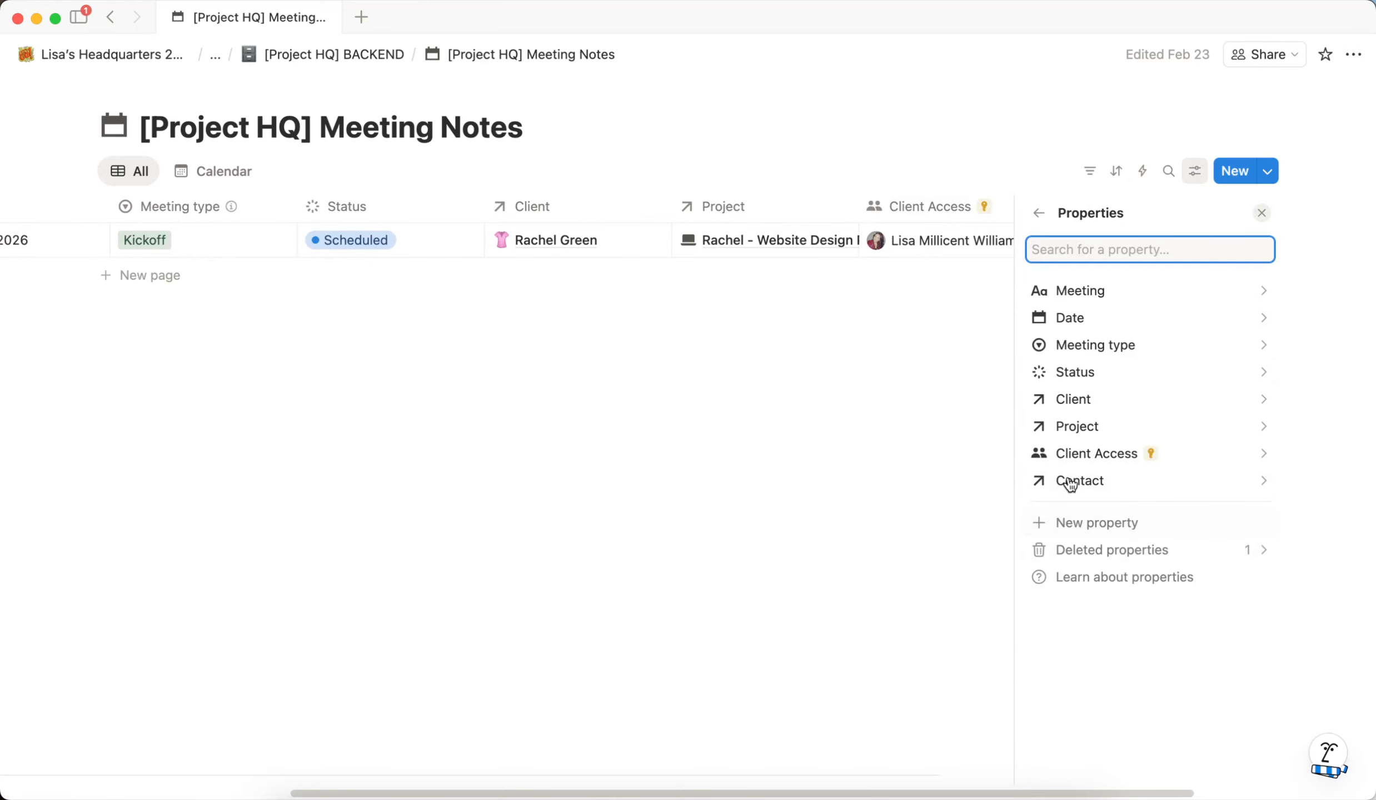
left_click(962, 364)
Step: Review the Meeting Notes database's page-level access rule for Client Access and its permission options, leaving the rule as is
left_click(1285, 57)
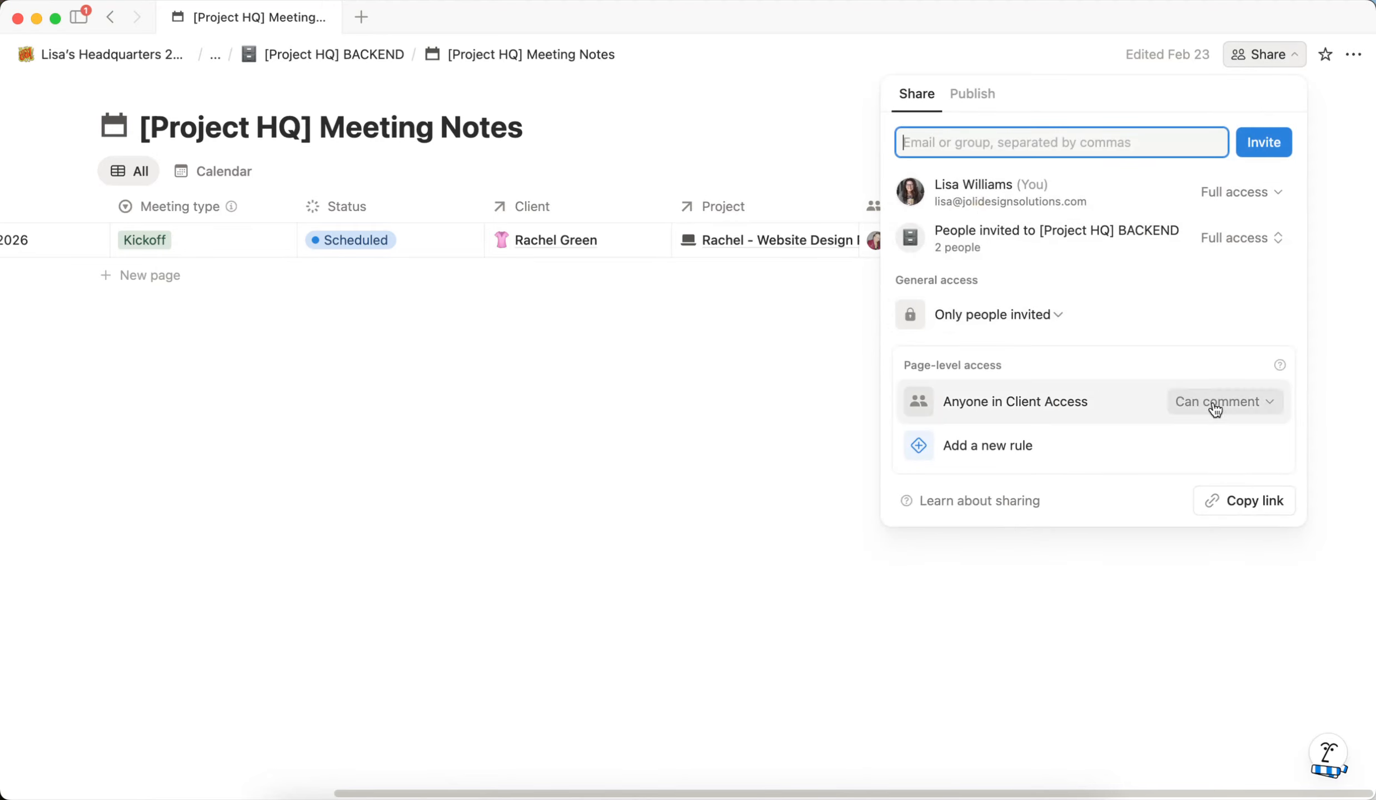
left_click(1250, 404)
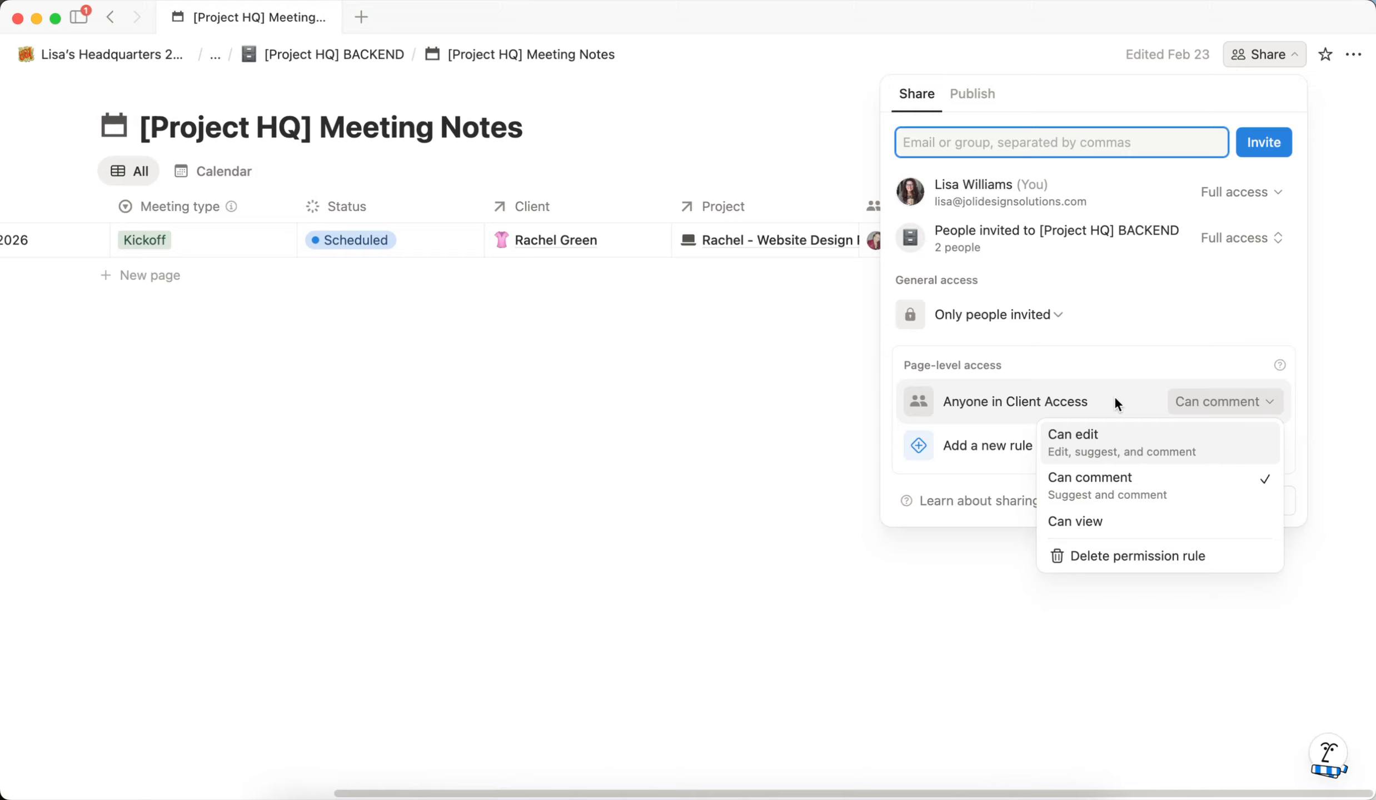
left_click(742, 351)
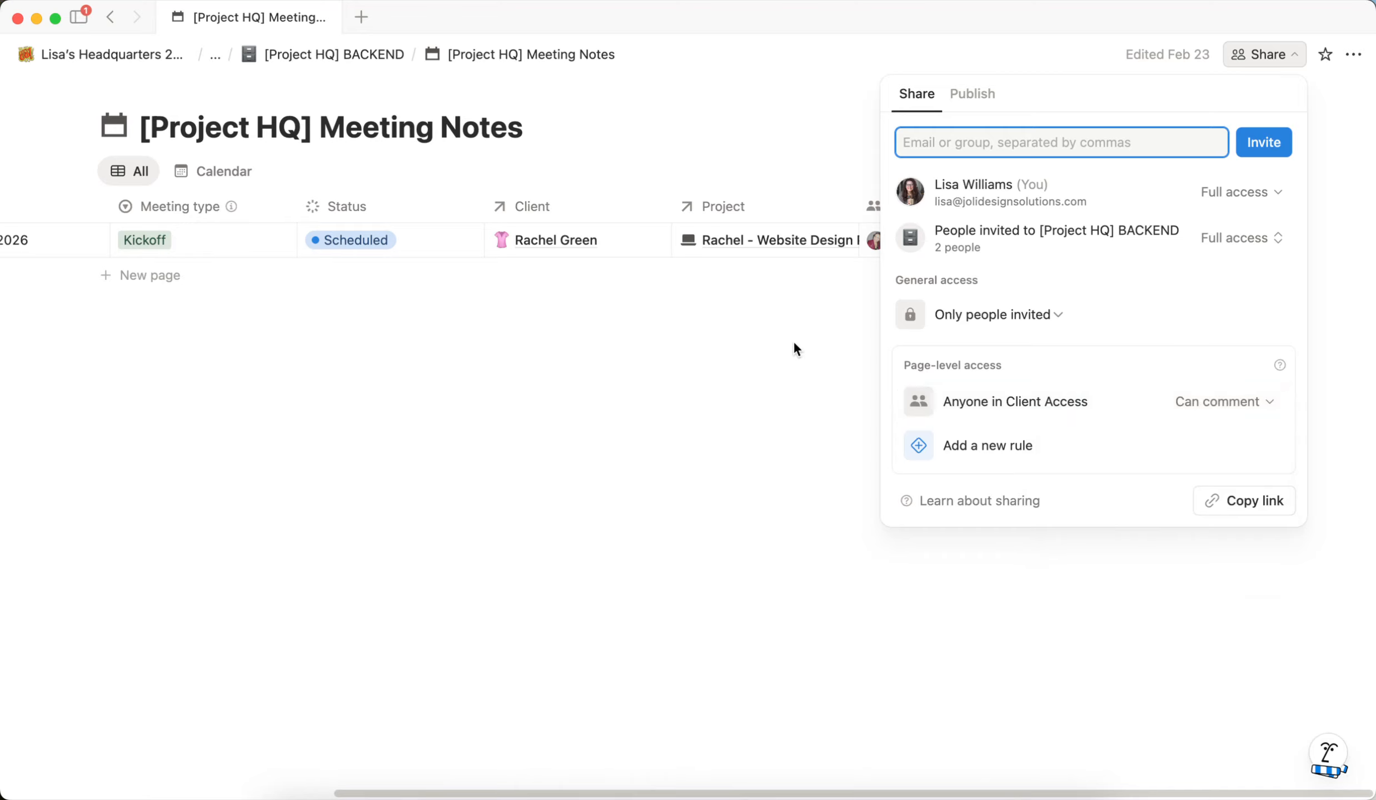
left_click(1215, 408)
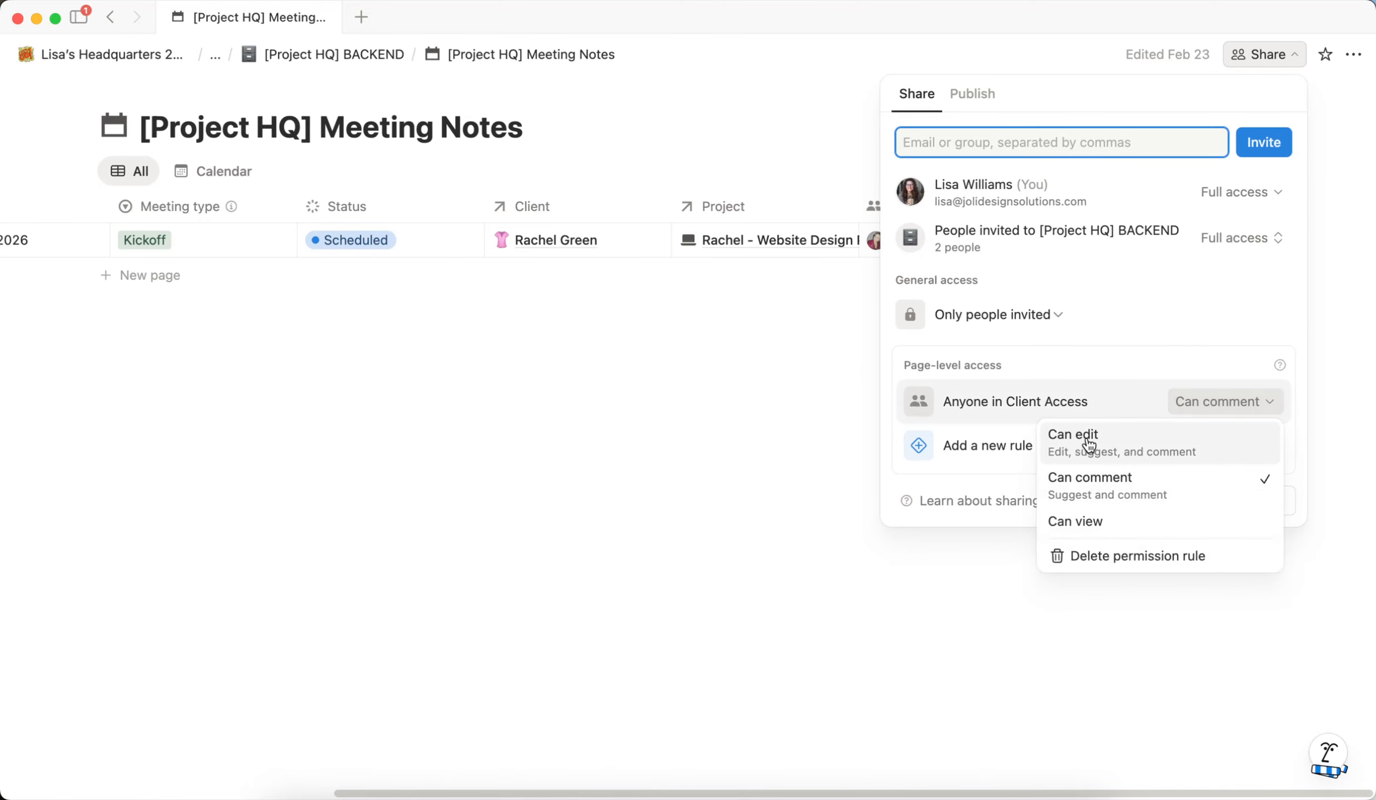
left_click(789, 389)
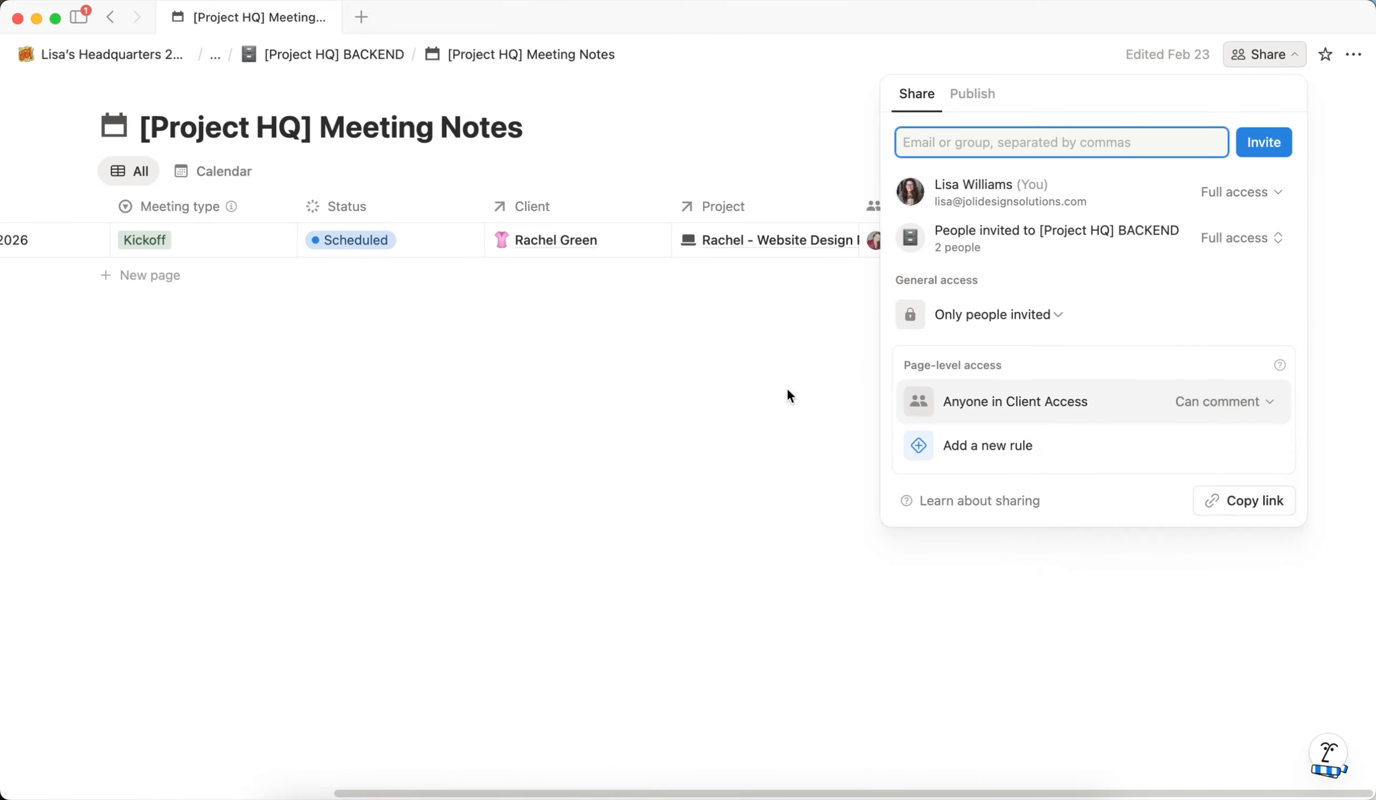
left_click(788, 388)
Step: Look back over the Meeting Notes columns, return to the BACKEND page, and review its Core Databases and Resources lists
scroll(333, 283, "left", 10)
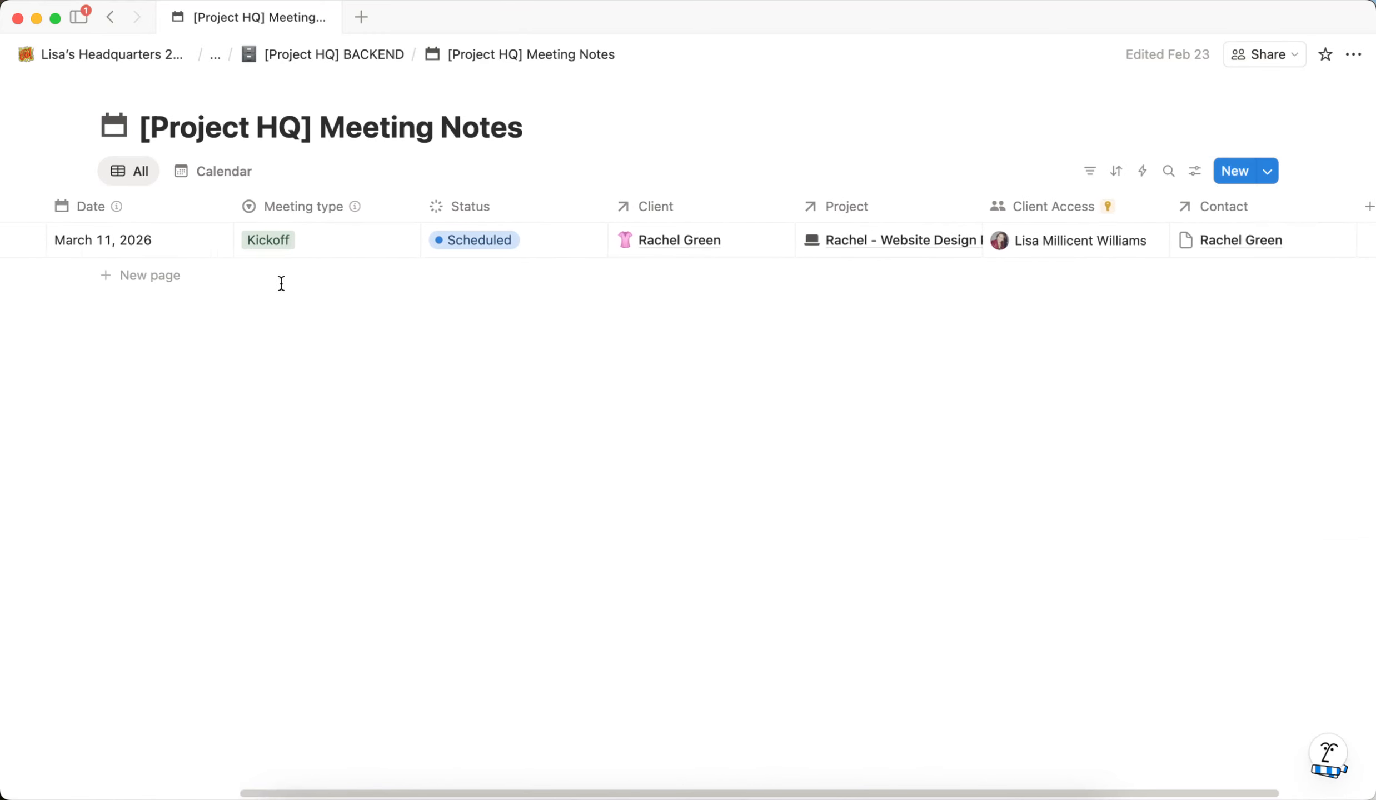
scroll(356, 272, "left", 3)
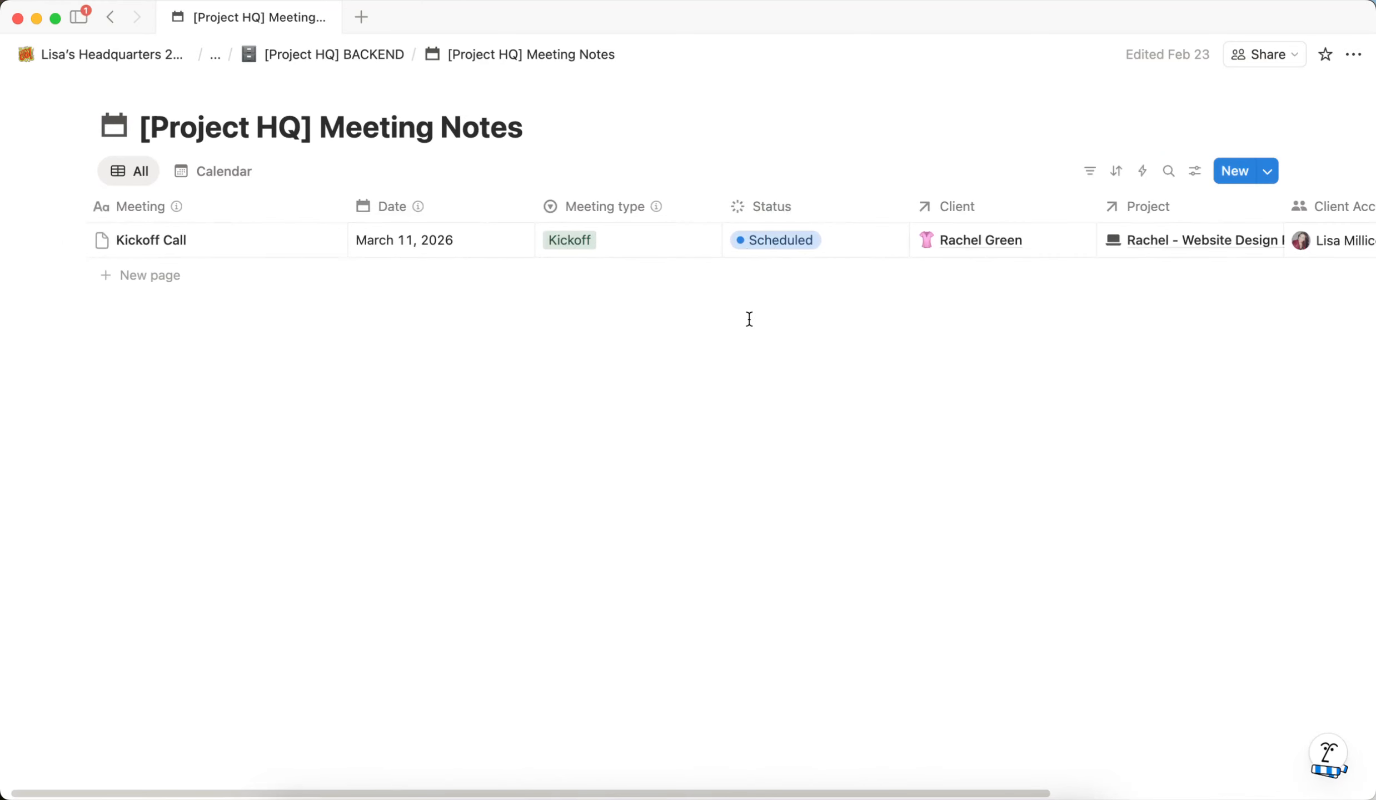
left_click(333, 54)
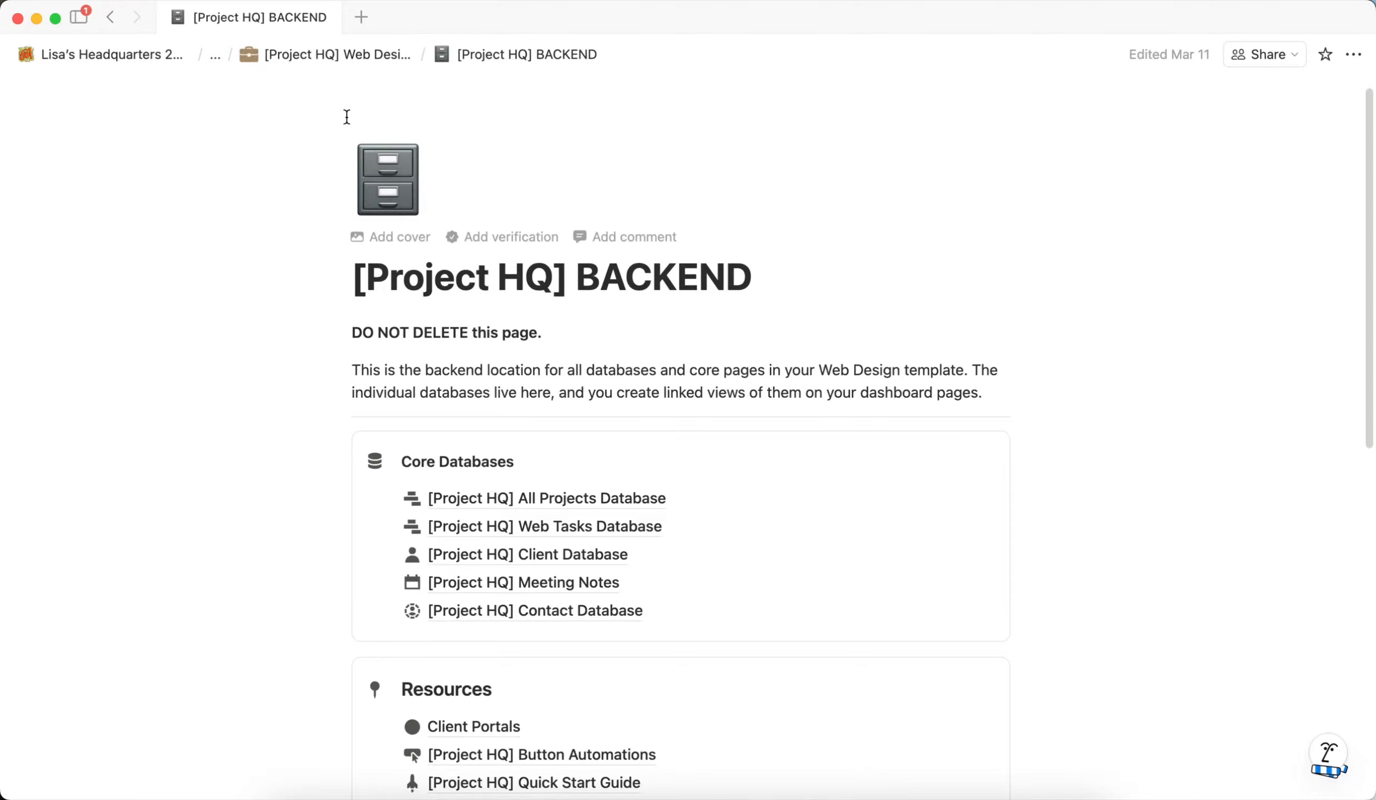
left_click(318, 55)
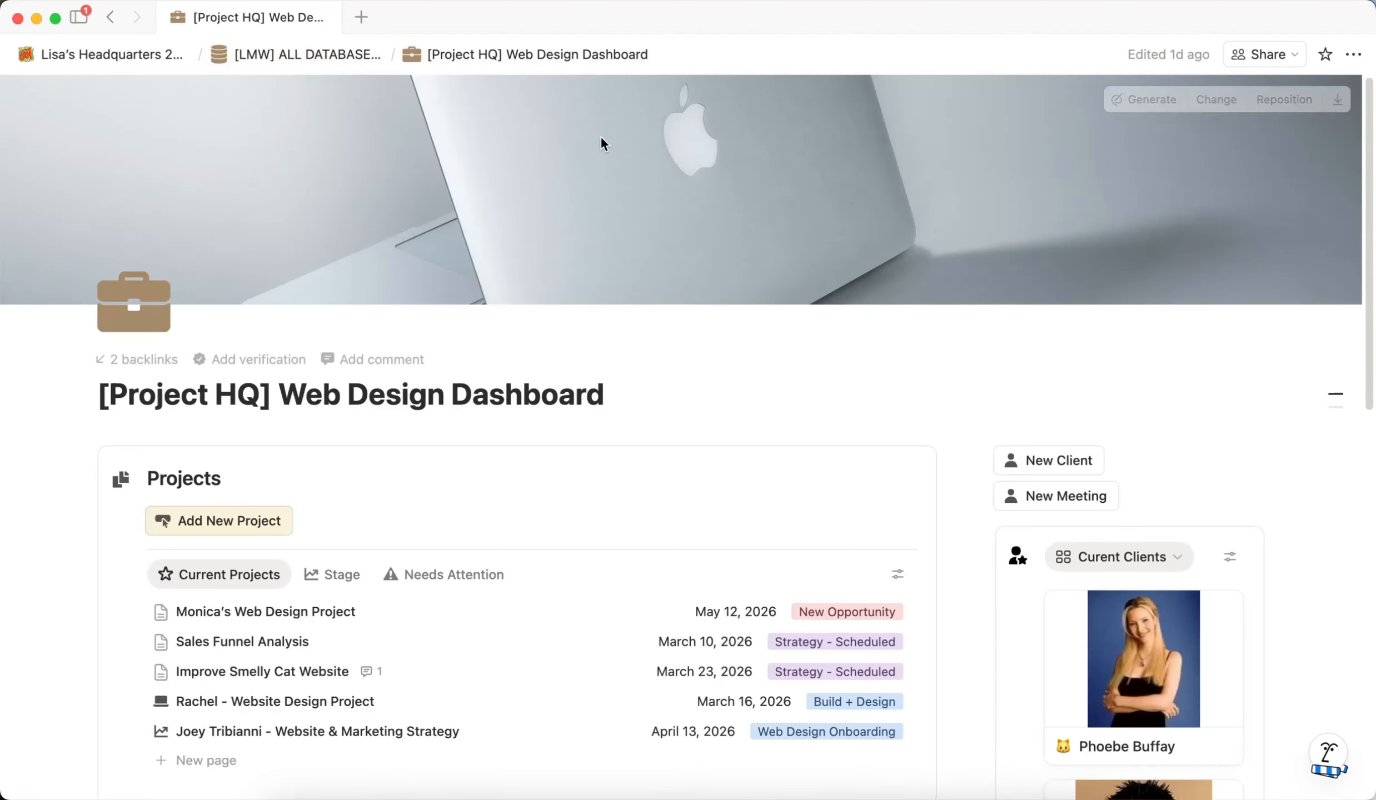
left_click(105, 25)
scroll(1045, 417, "down", 2)
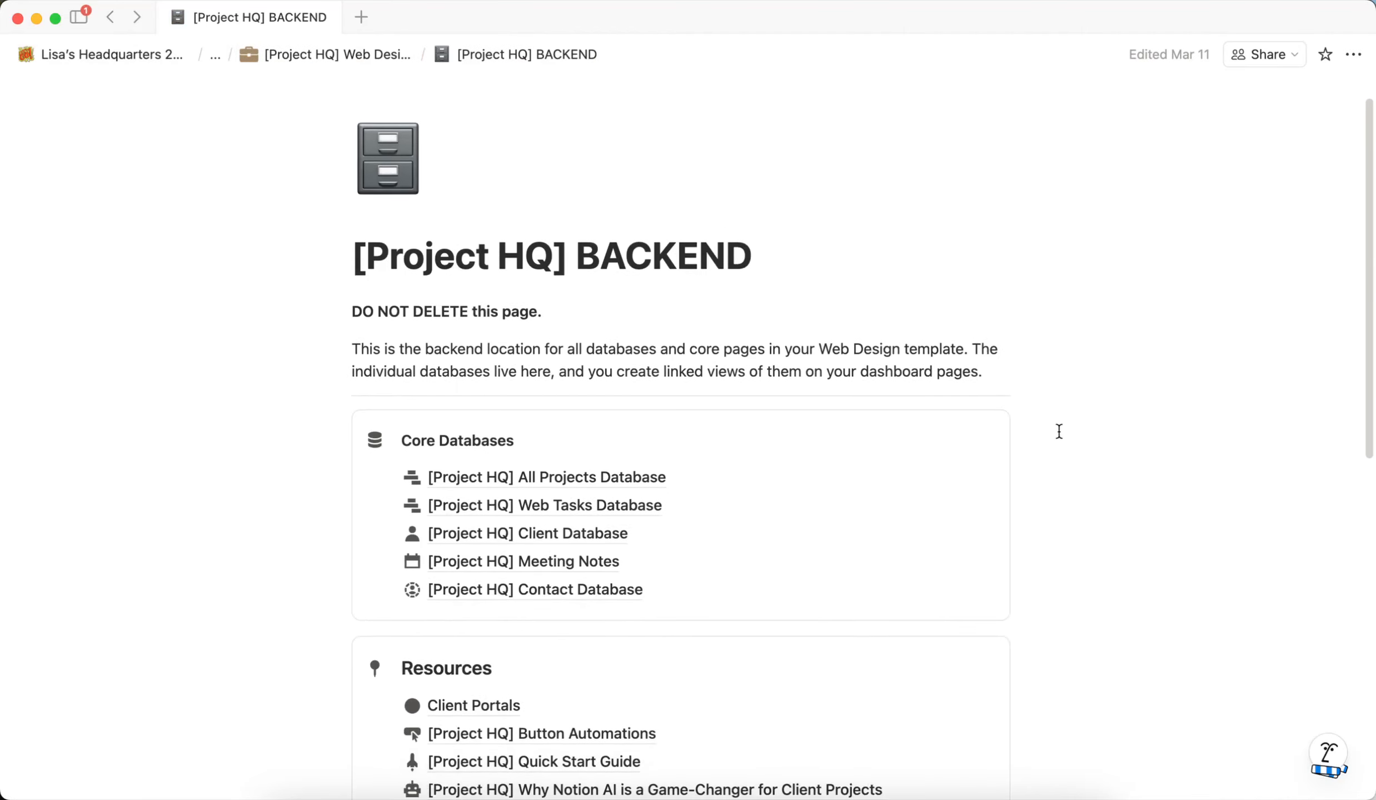
scroll(1067, 434, "down", 5)
Step: Open the [Project HQ] All Projects Database and open its New Web Design Project template for editing as a full page
mouse_move(557, 262)
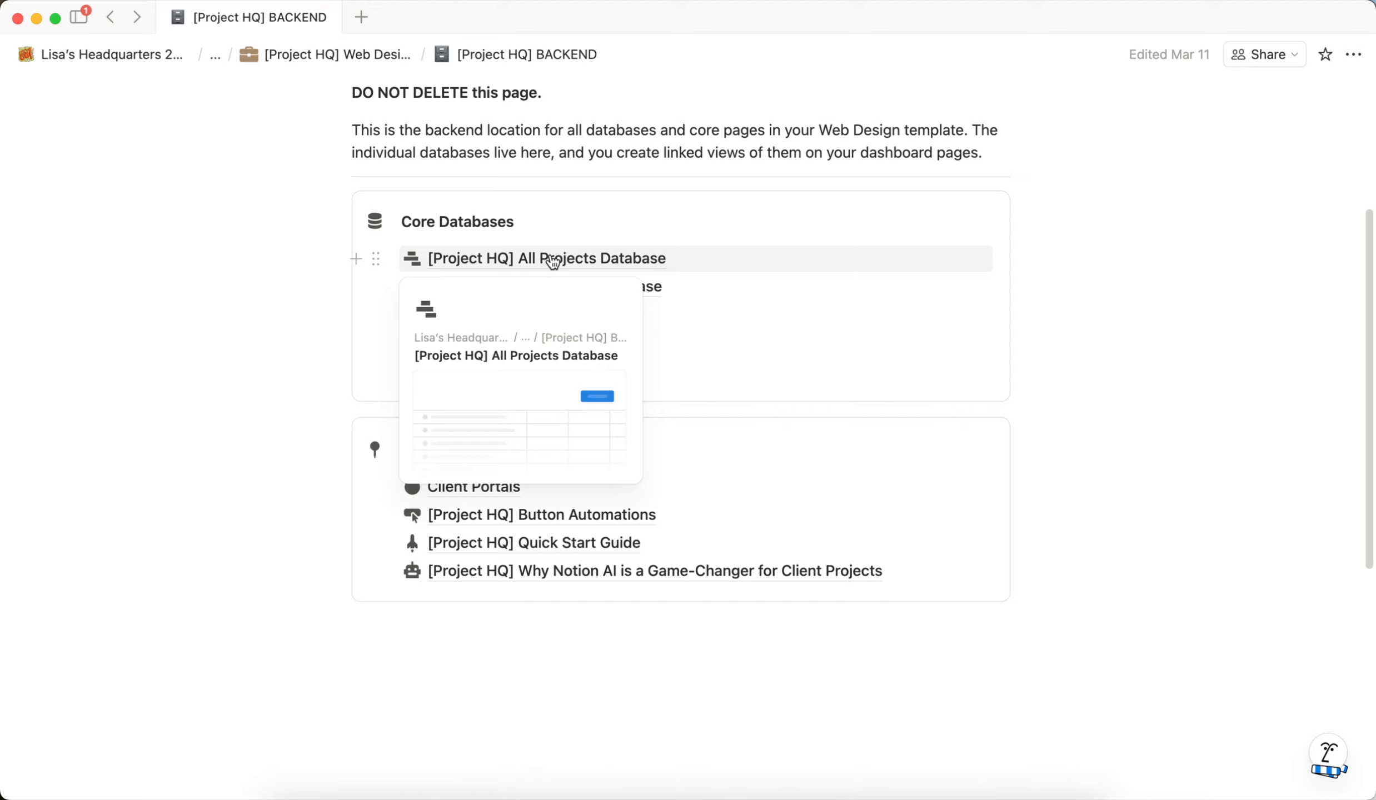
left_click(552, 260)
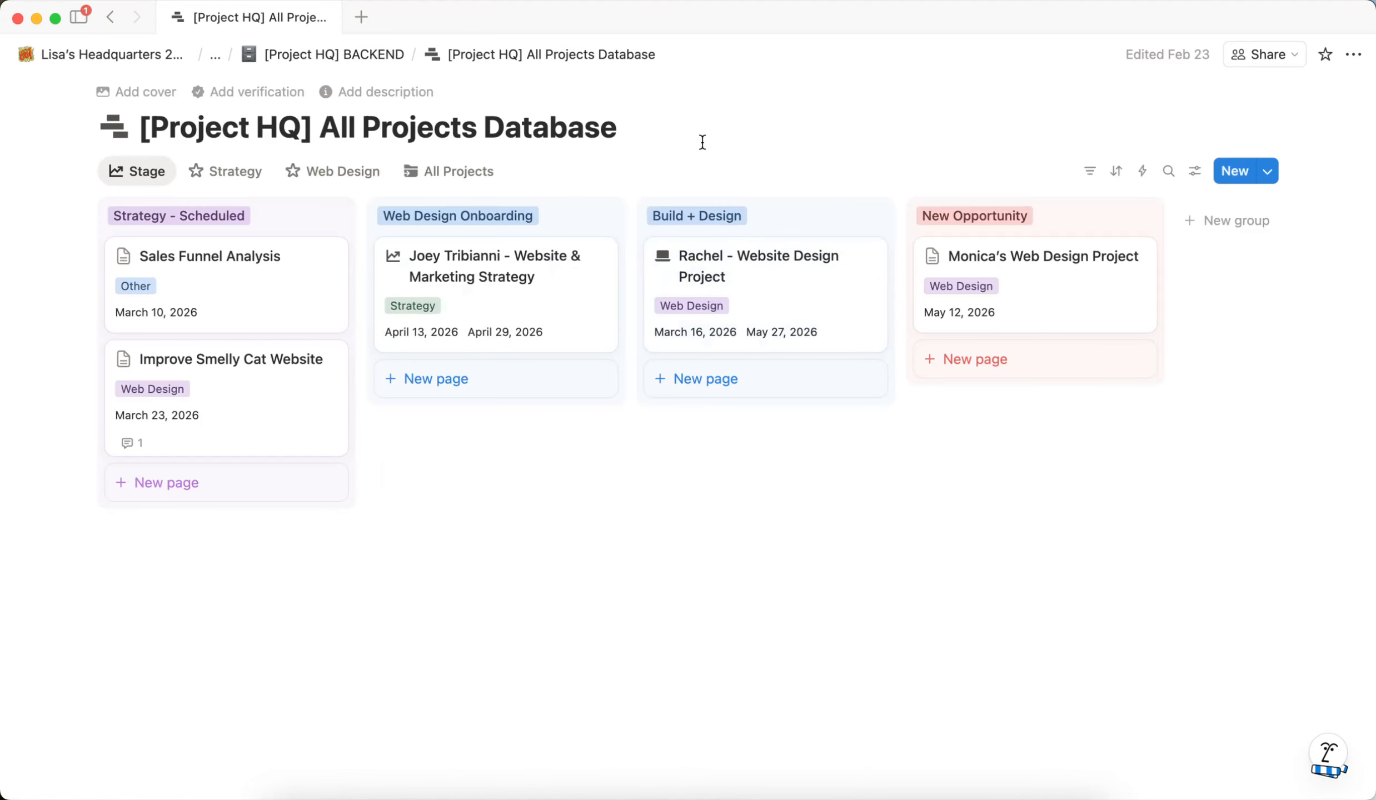
left_click(1269, 174)
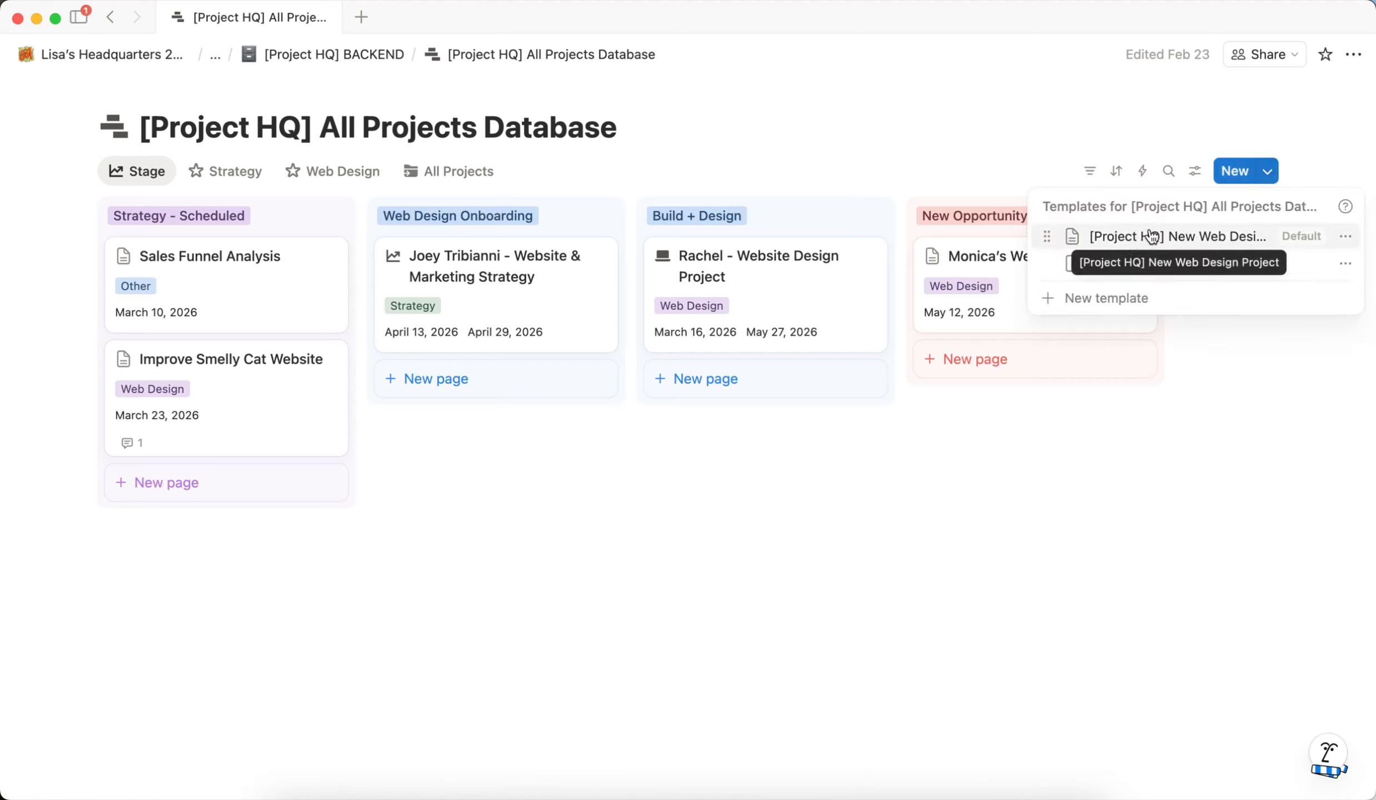
left_click(1344, 236)
left_click(1166, 300)
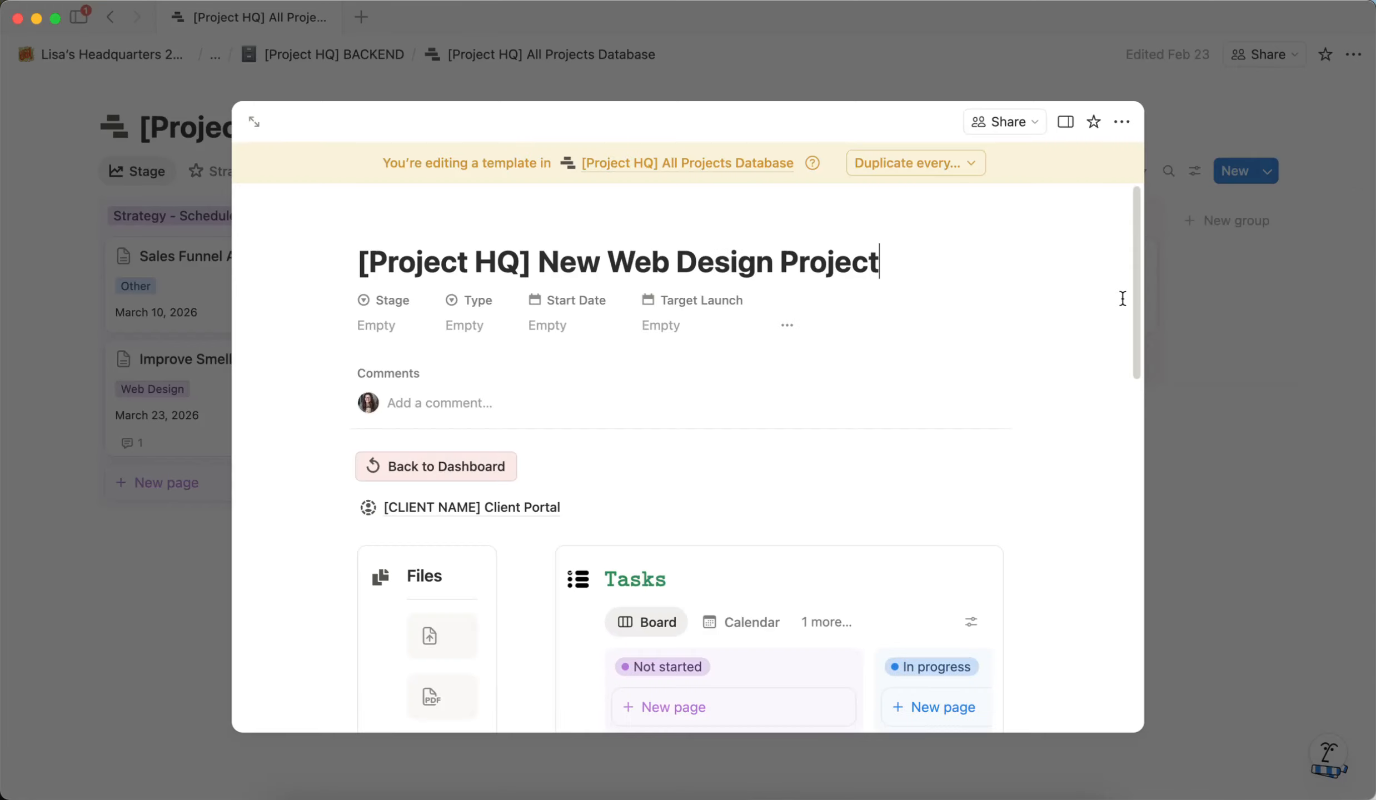
left_click(254, 123)
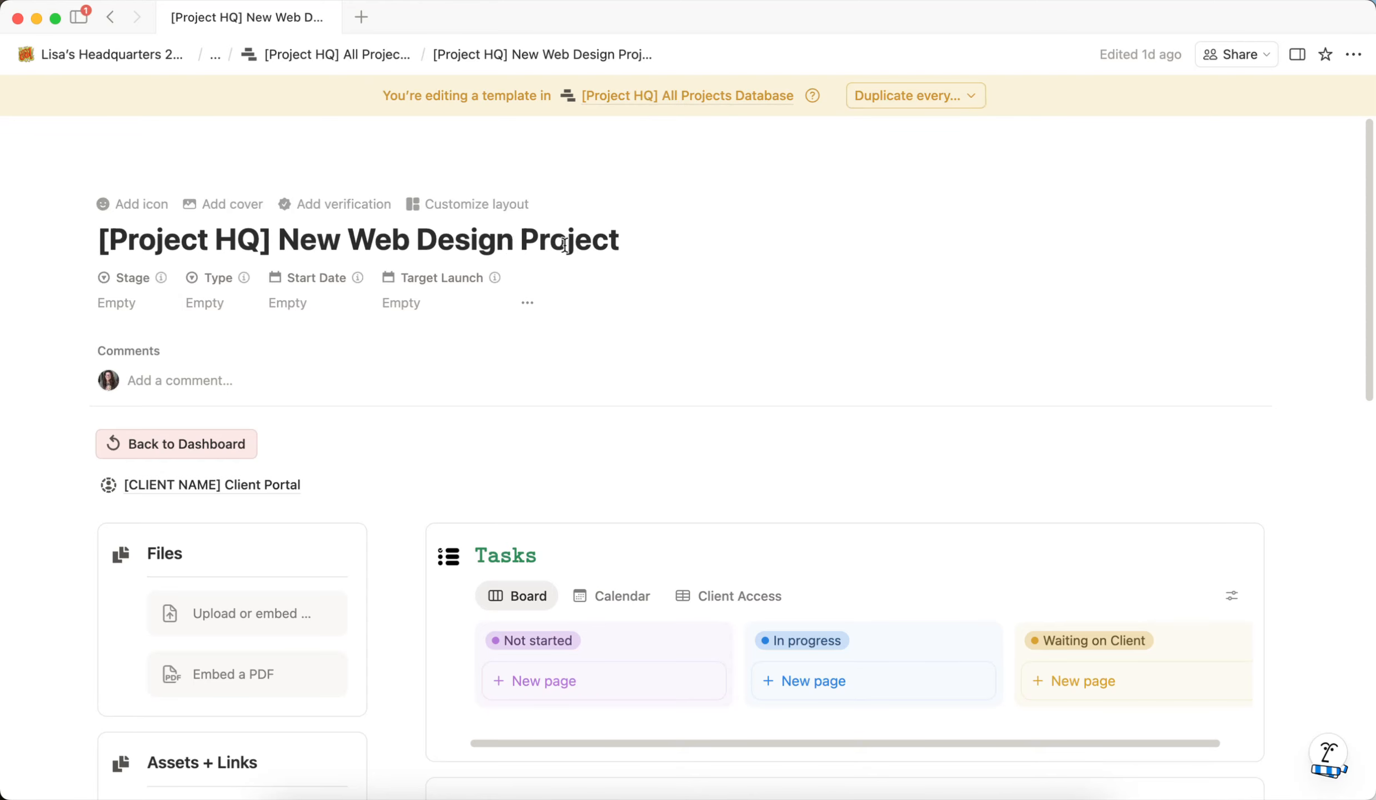
Step: Review the template's sections and inspect the task-creating actions of the Onboarding & Prep button under Web Design Project, leaving them unchanged
scroll(675, 270, "down", 5)
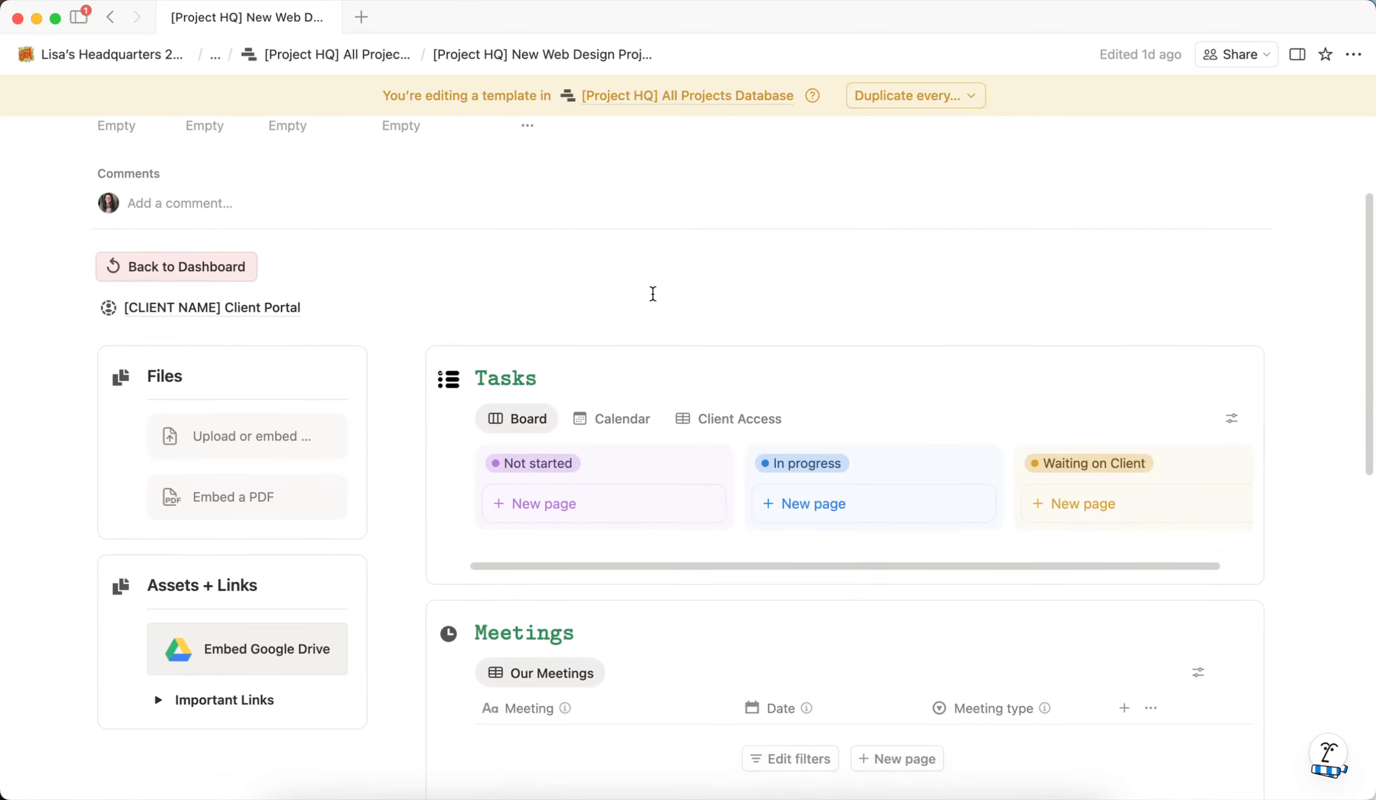
scroll(653, 294, "down", 2)
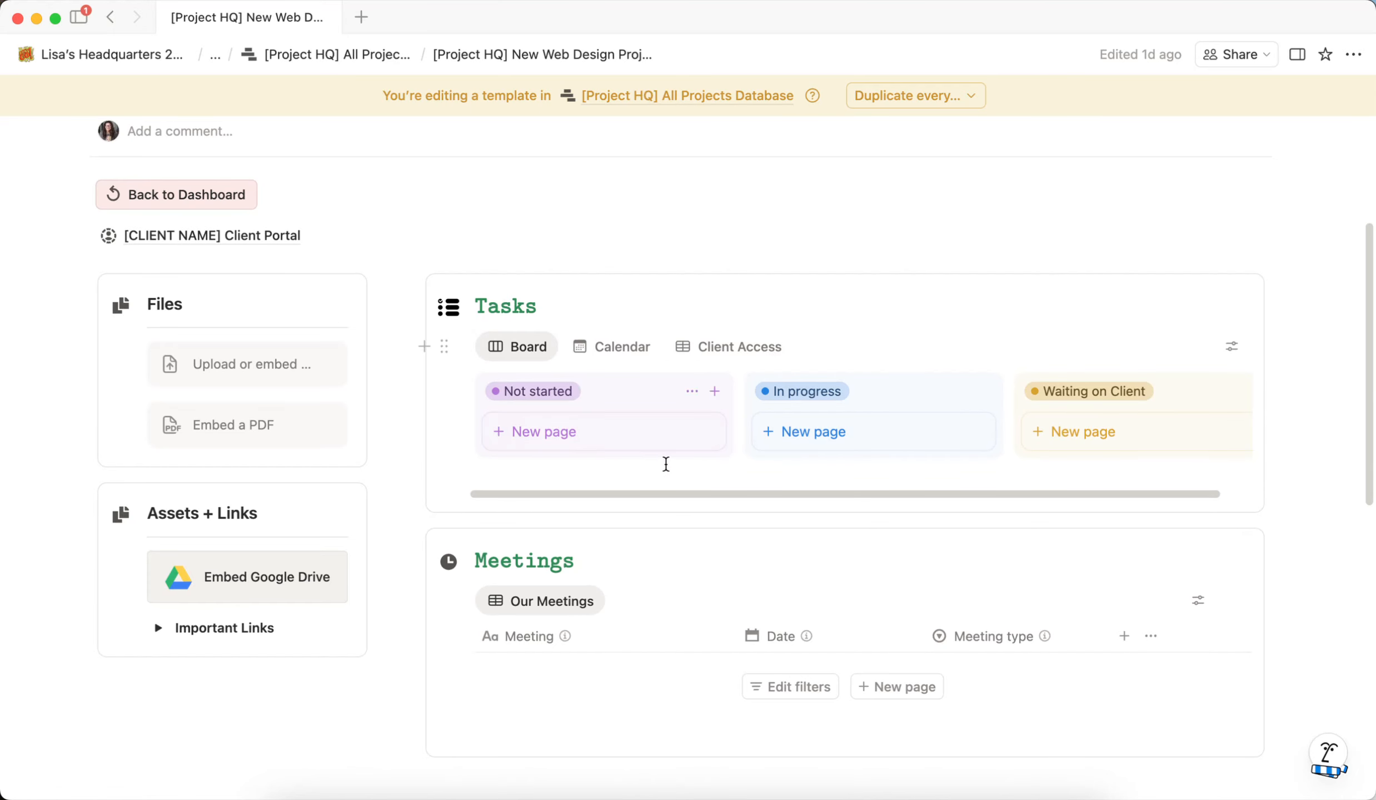
scroll(666, 464, "down", 8)
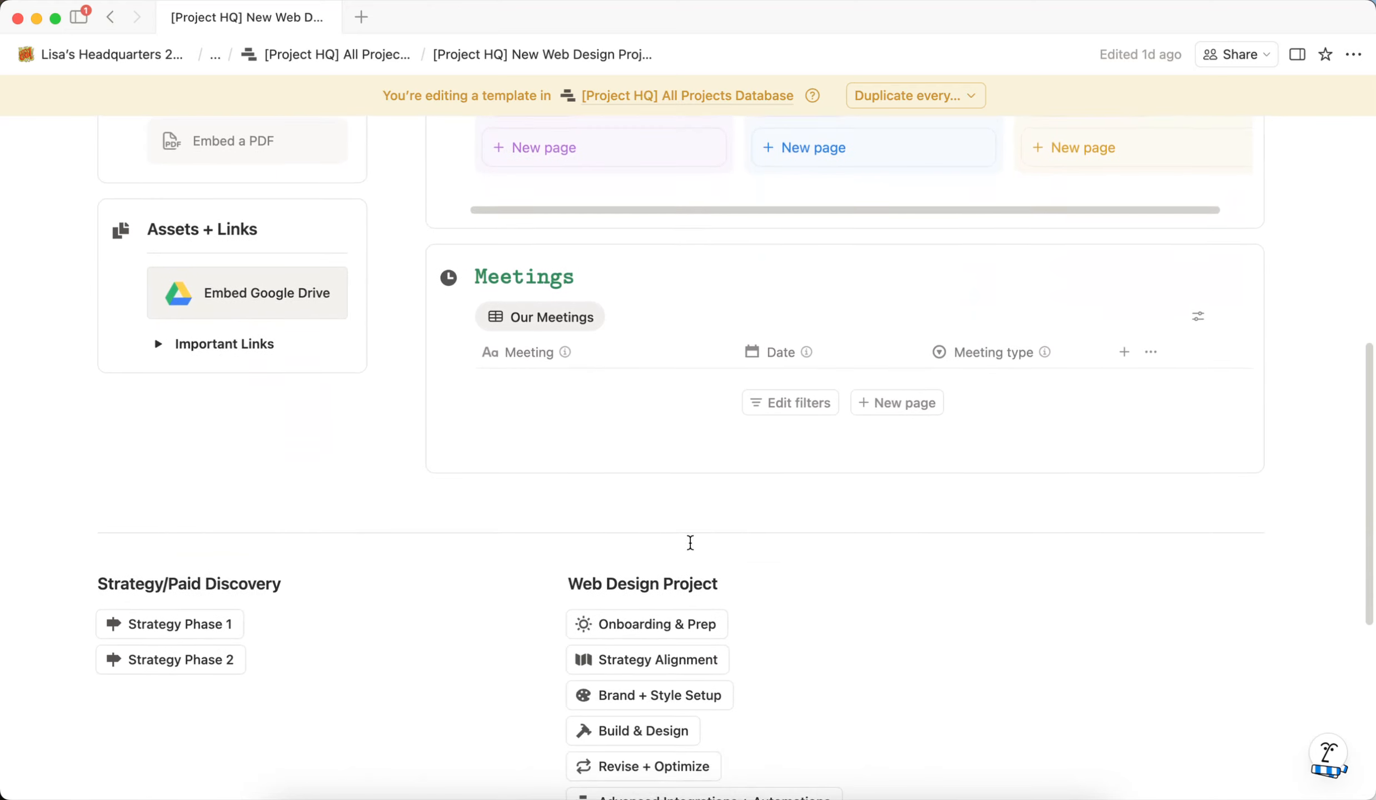
scroll(882, 538, "down", 10)
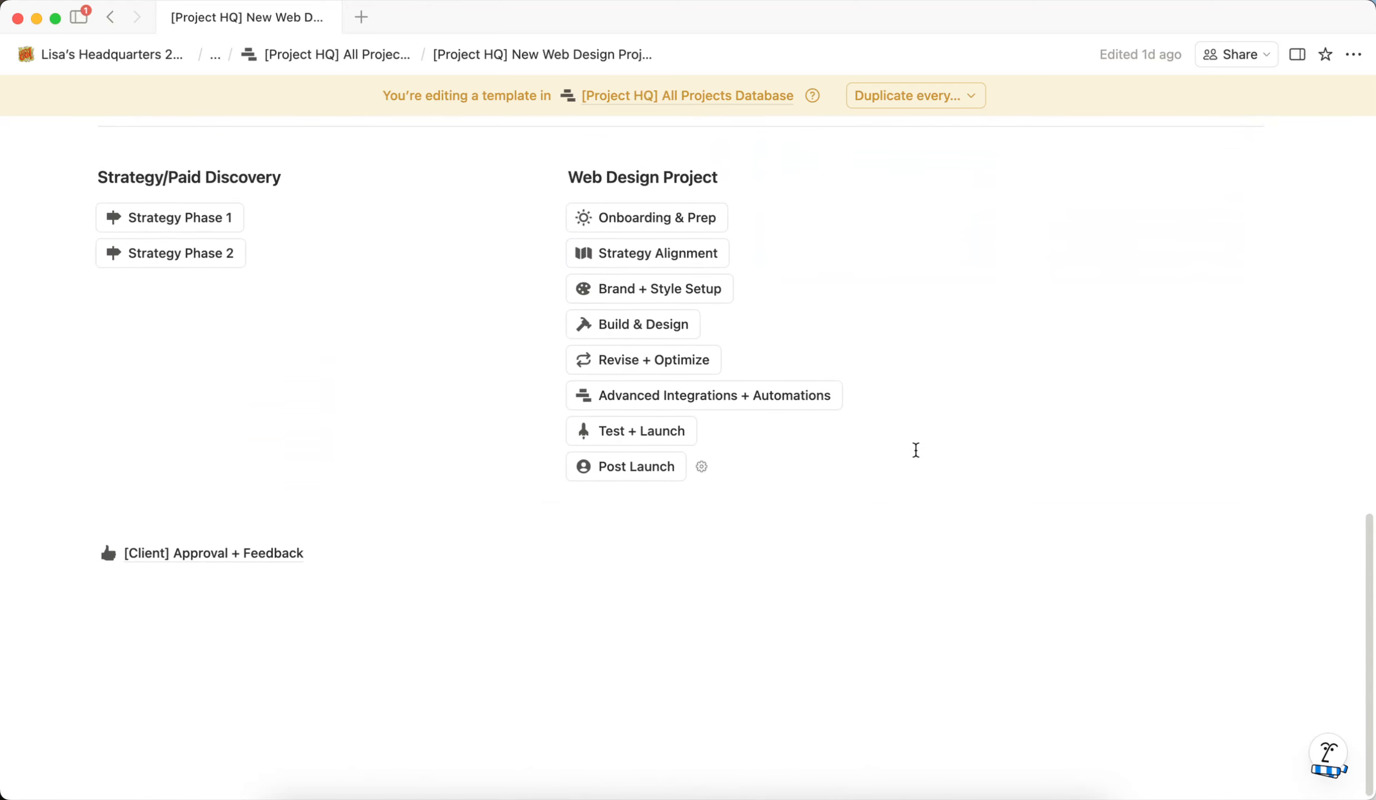
scroll(916, 450, "up", 3)
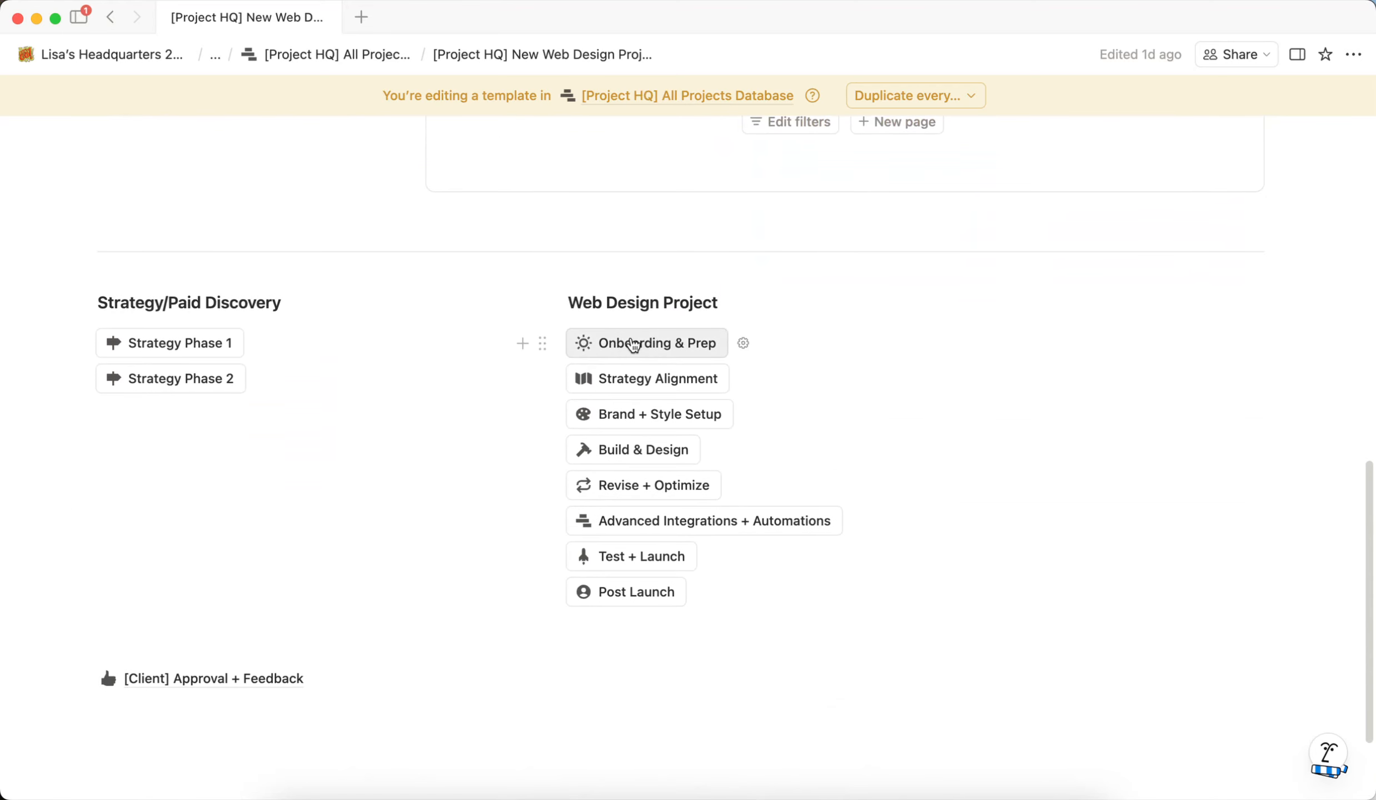
left_click(743, 343)
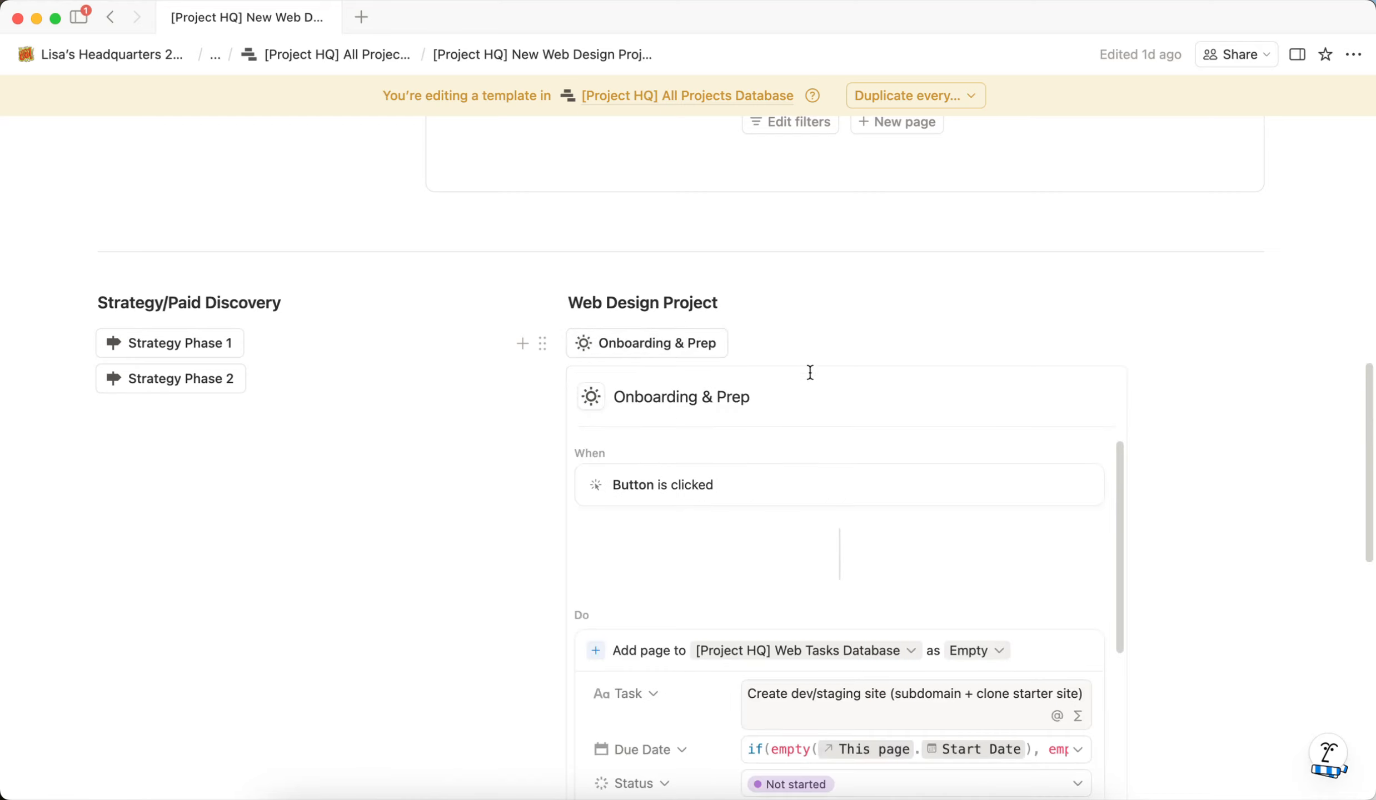
scroll(1227, 436, "down", 8)
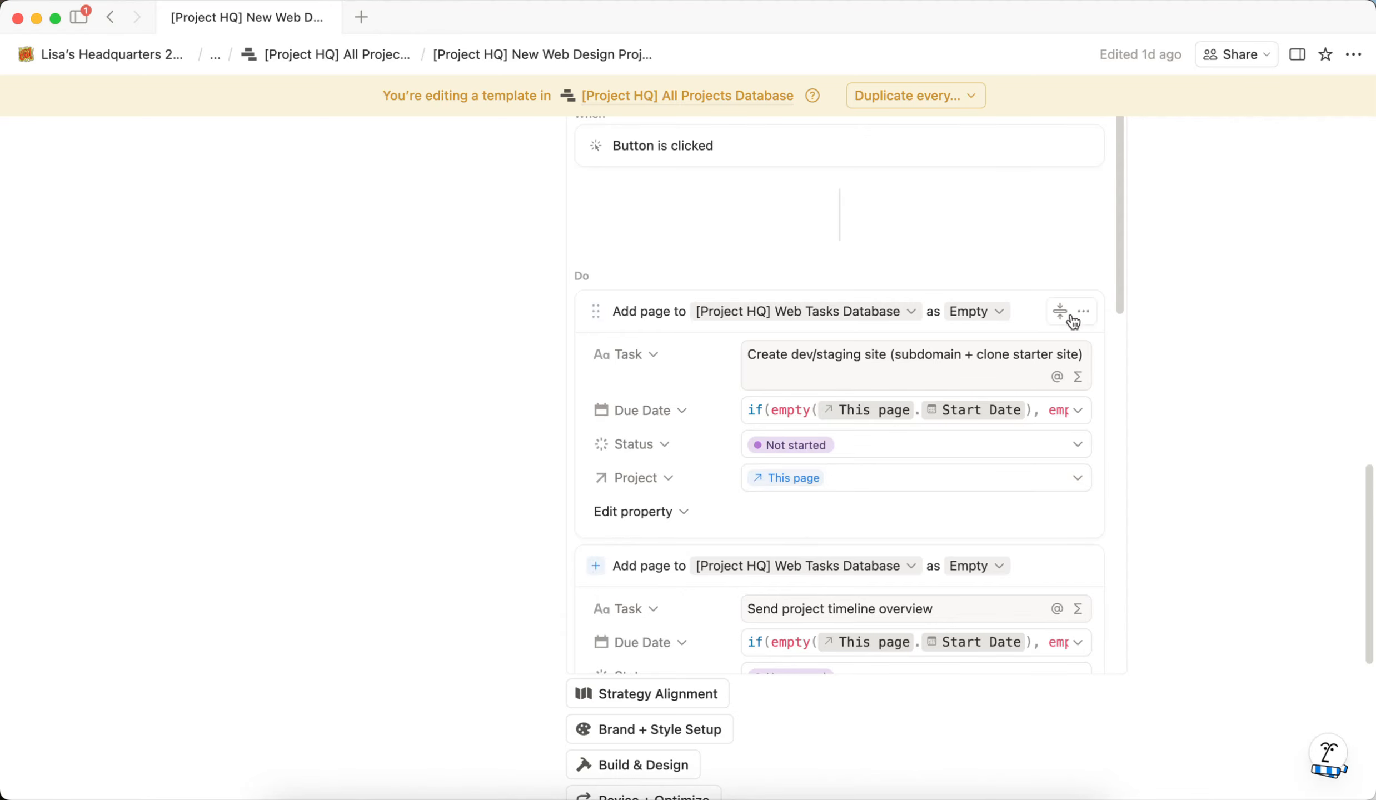
scroll(1077, 396, "down", 3)
scroll(1034, 433, "down", 10)
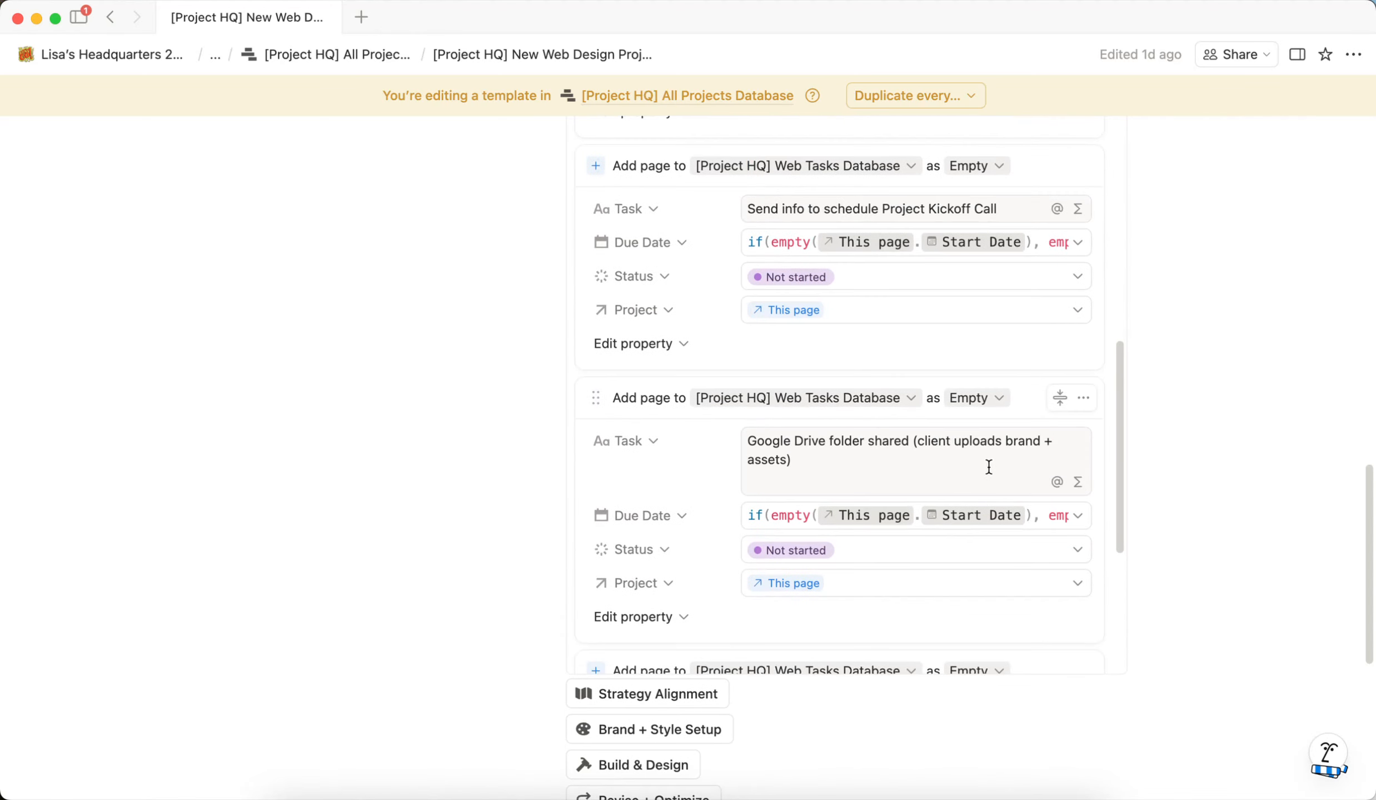
left_click(863, 654)
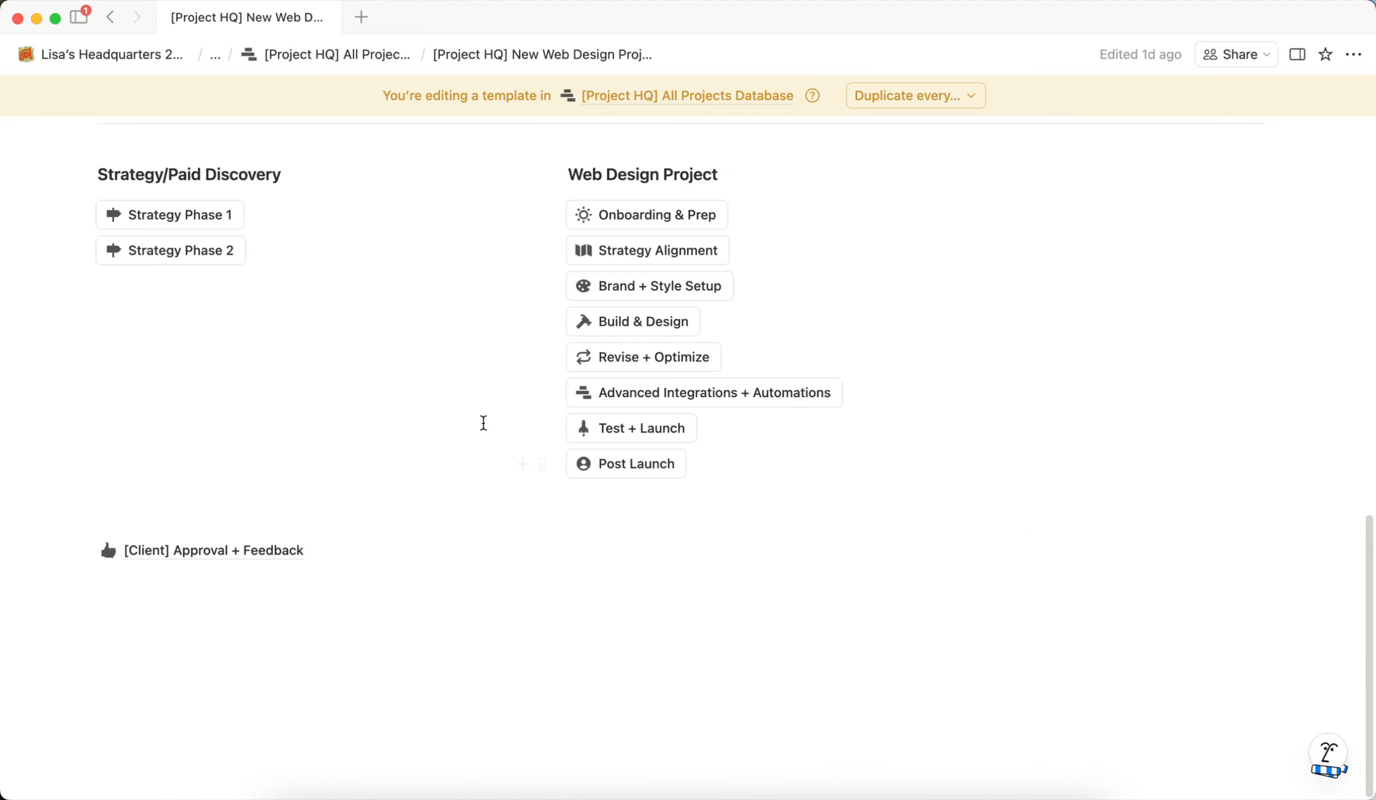
Step: Test the template's Back to Dashboard button, return to the template, and review the button's configured action without changing it
scroll(473, 362, "up", 4)
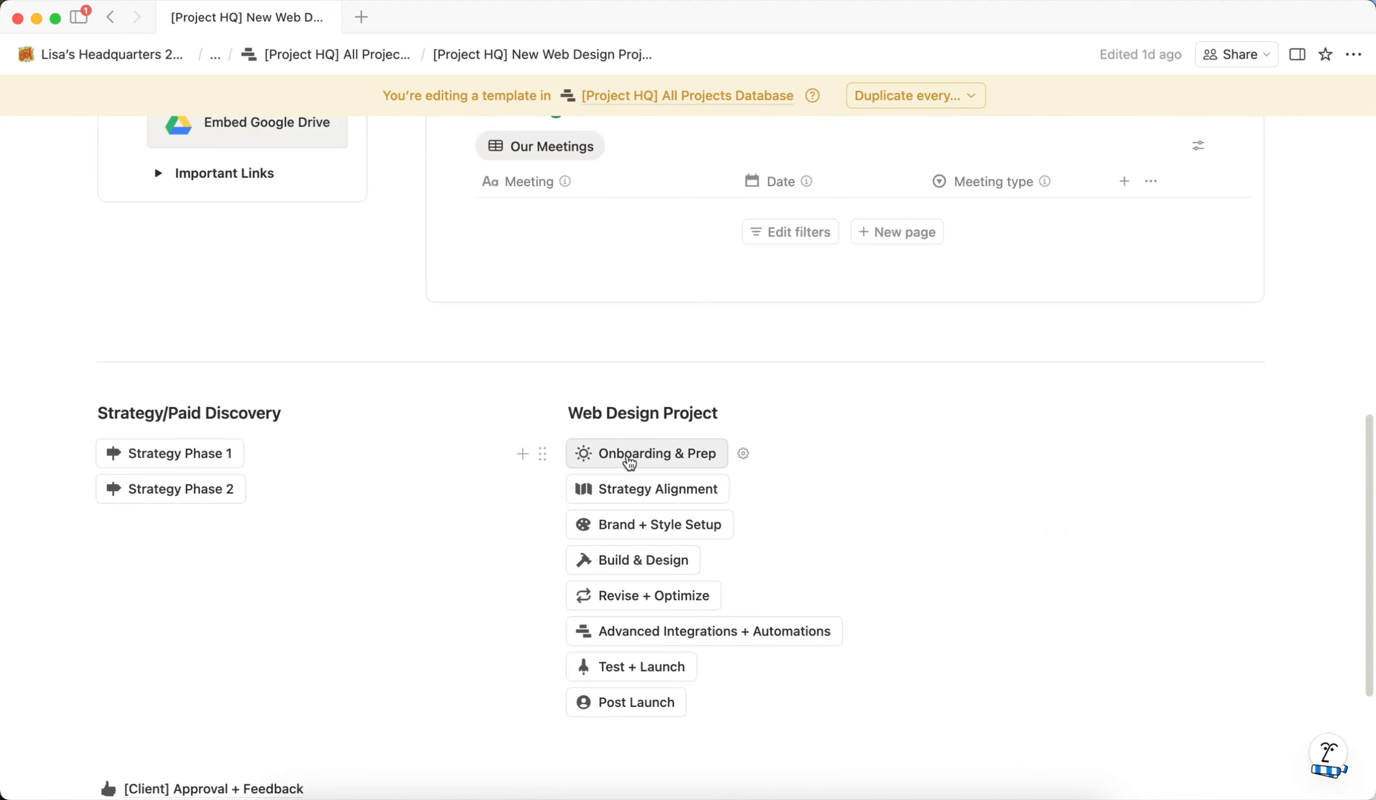
scroll(555, 367, "up", 5)
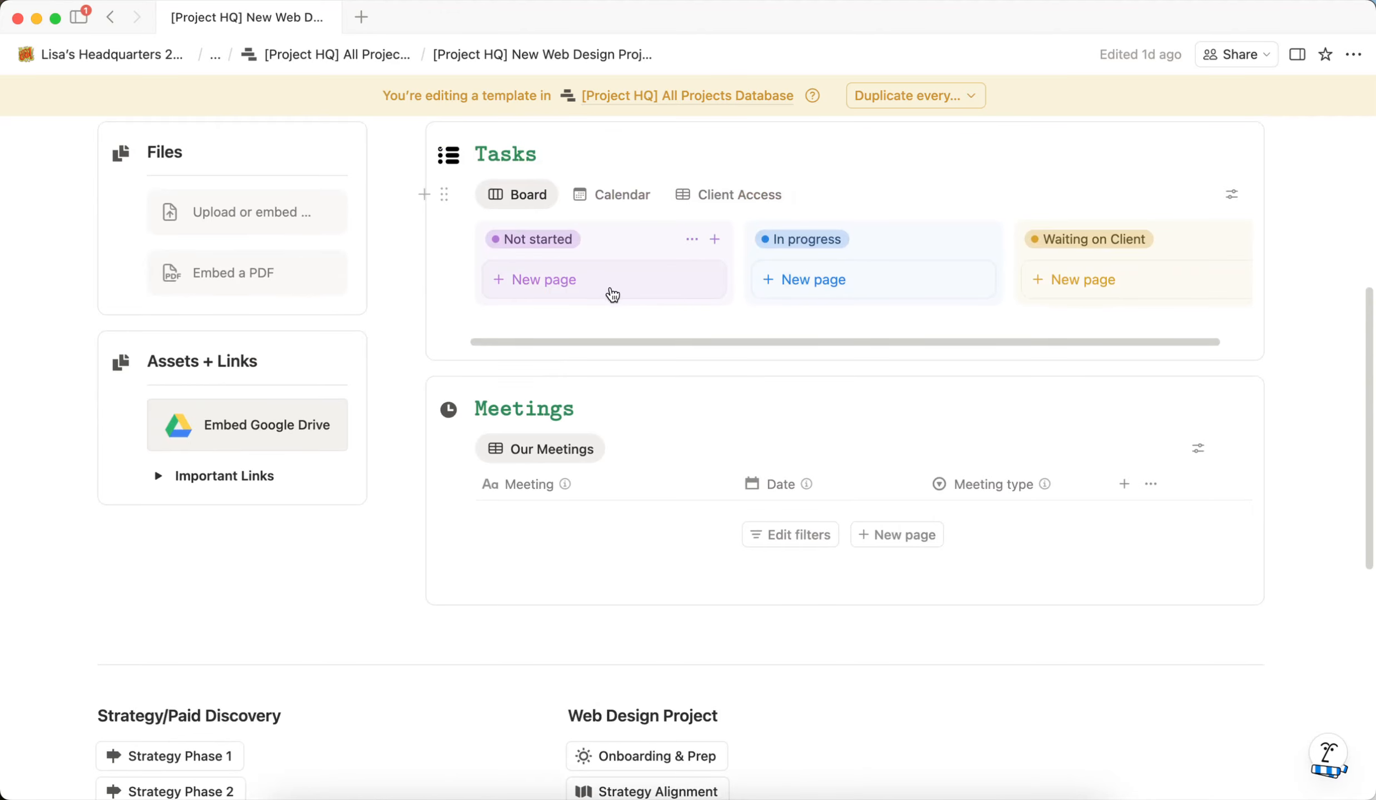
scroll(431, 328, "up", 3)
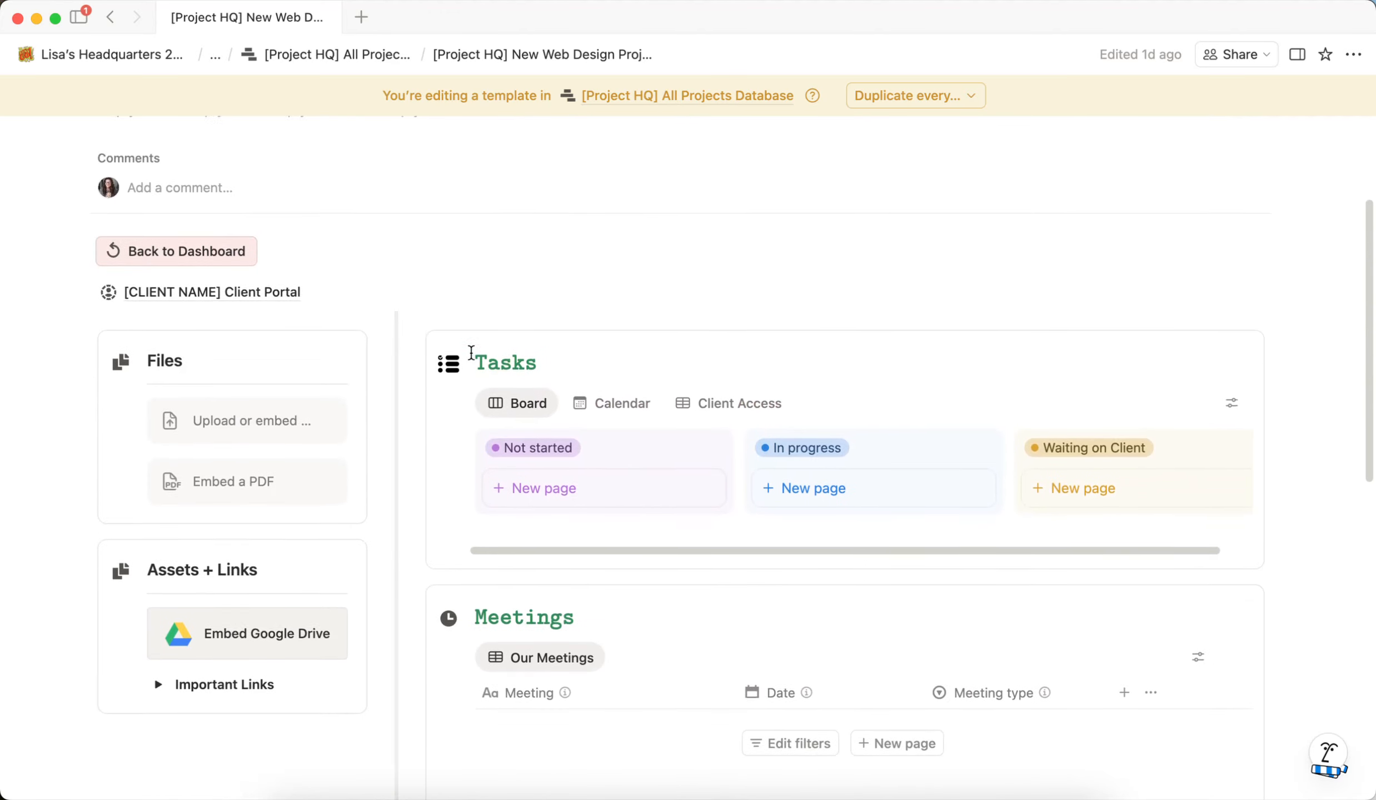
left_click(205, 244)
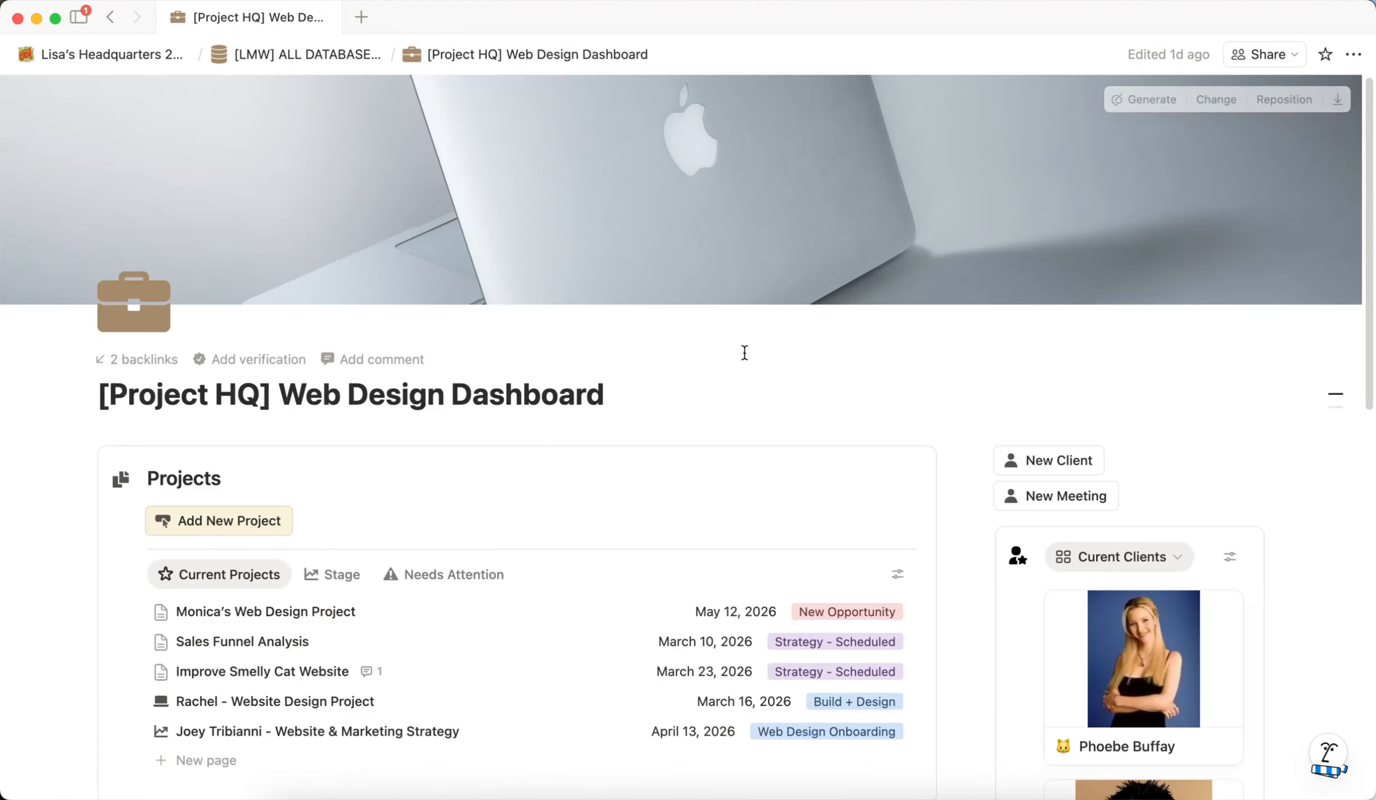
left_click(111, 18)
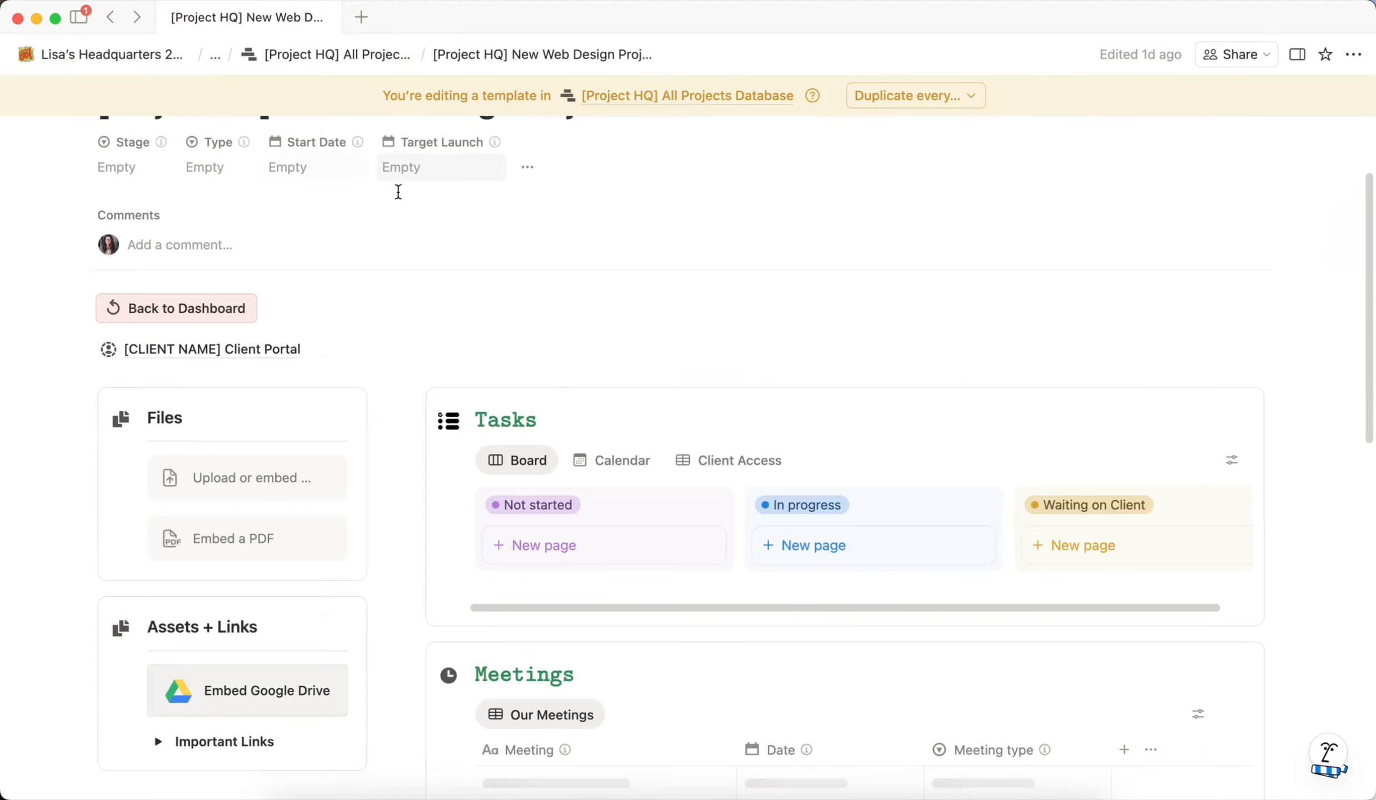
left_click(272, 308)
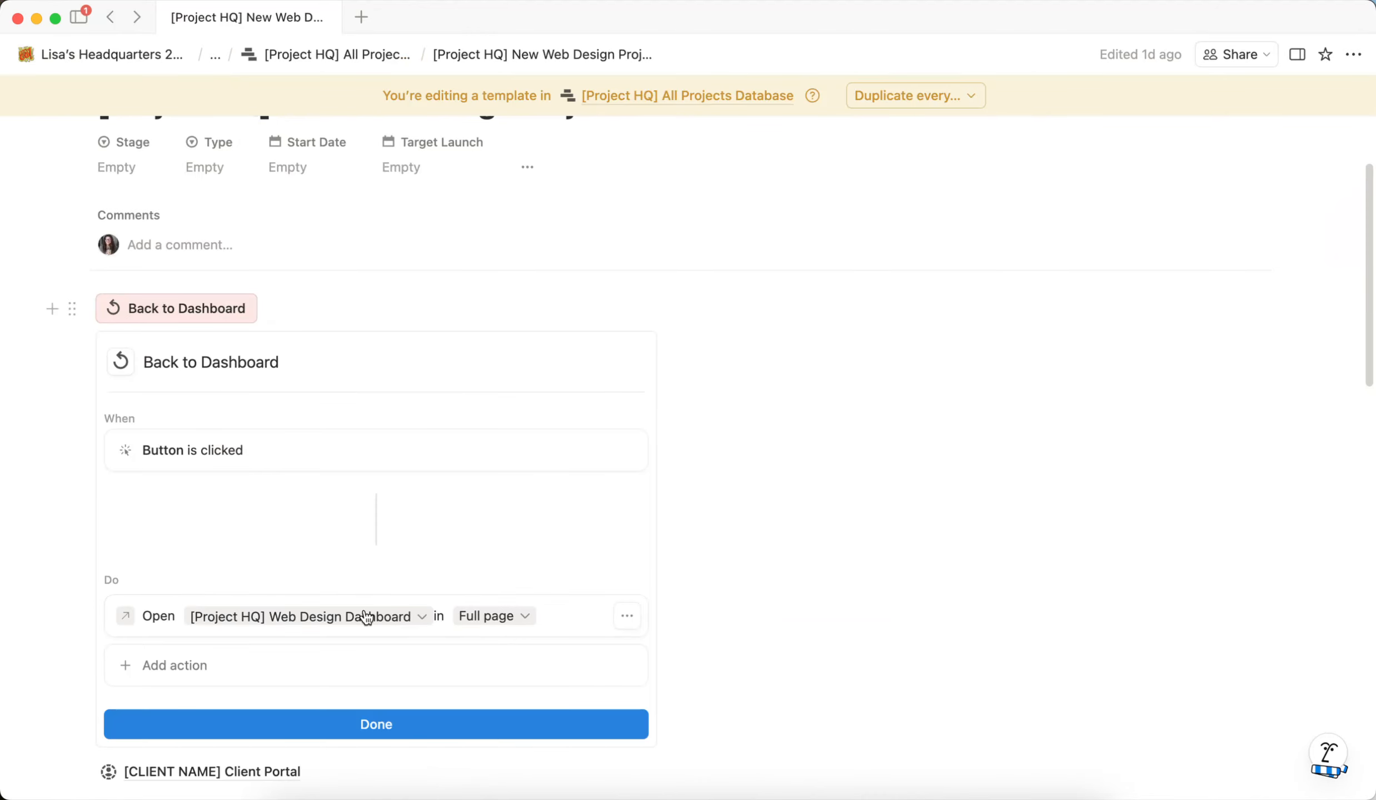
left_click(451, 729)
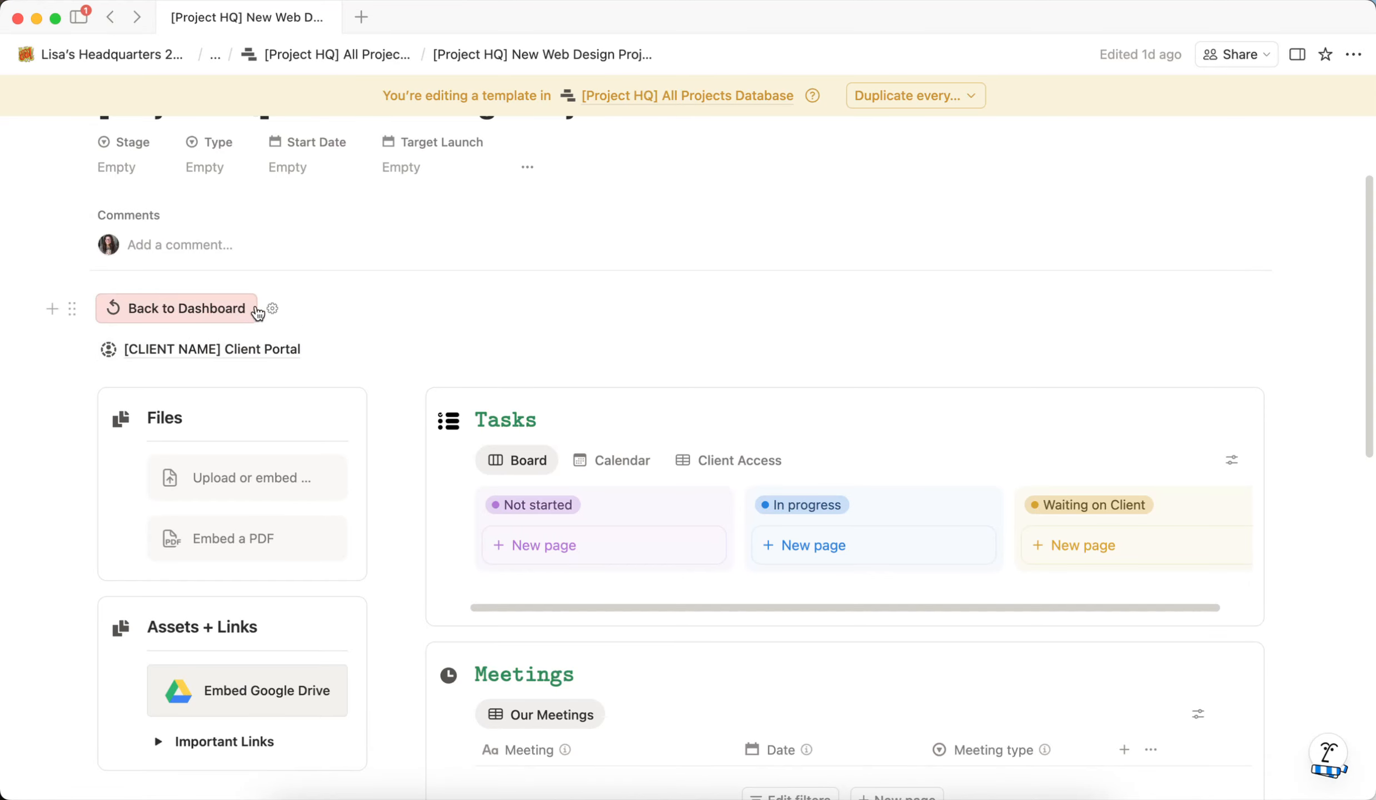
Step: Look over the Files and Assets + Links sections, viewing the contents of the Important Links toggle and collapsing it again
scroll(441, 319, "down", 2)
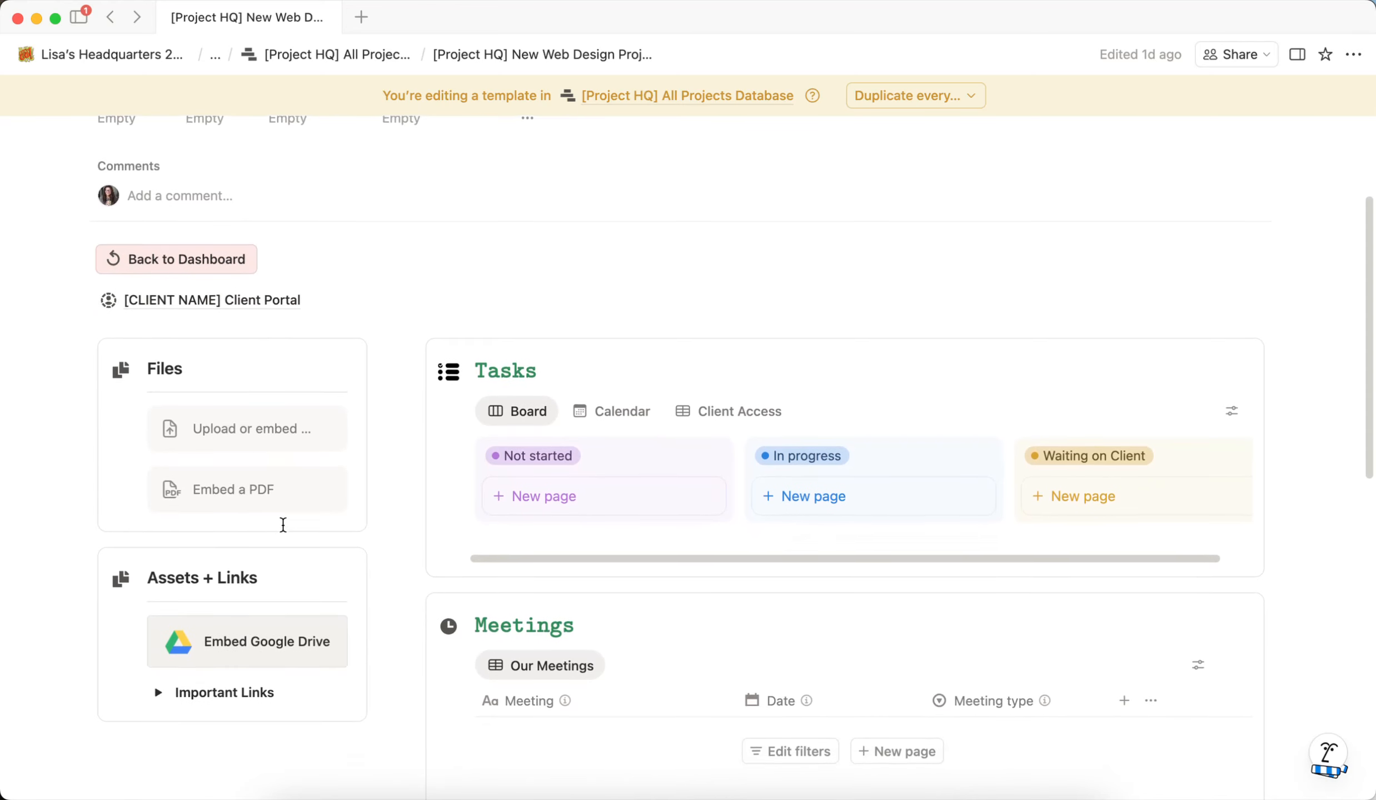
scroll(270, 546, "down", 8)
left_click(158, 482)
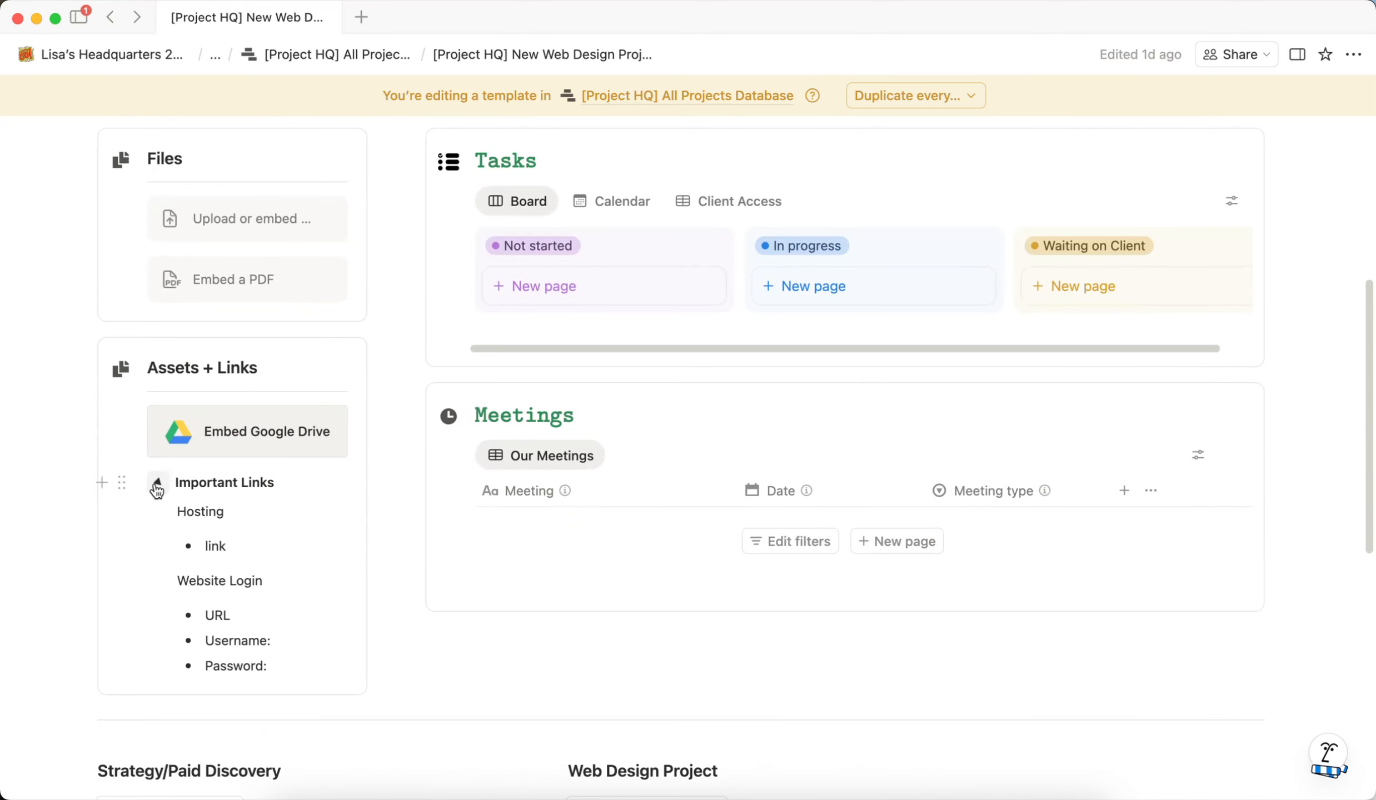
left_click(158, 482)
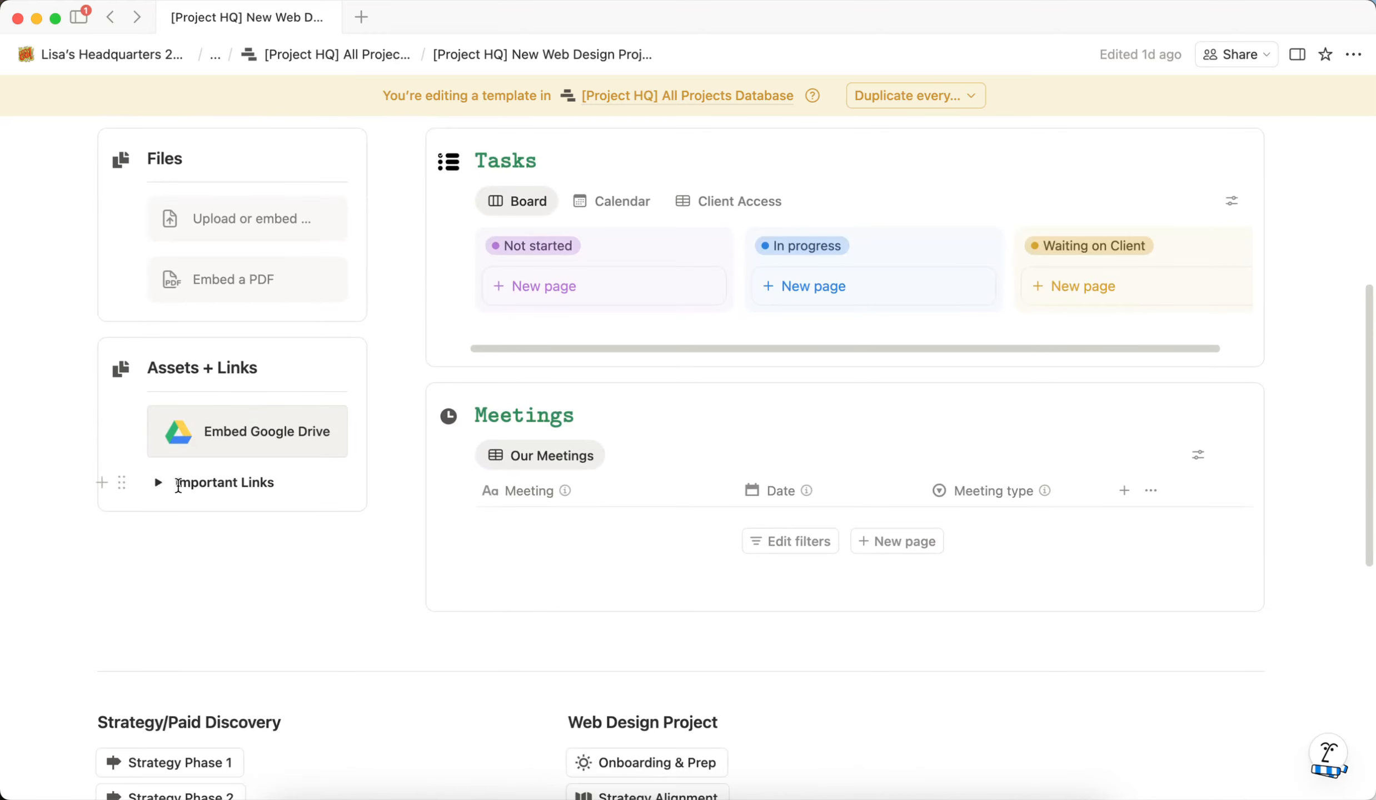
scroll(710, 486, "up", 1)
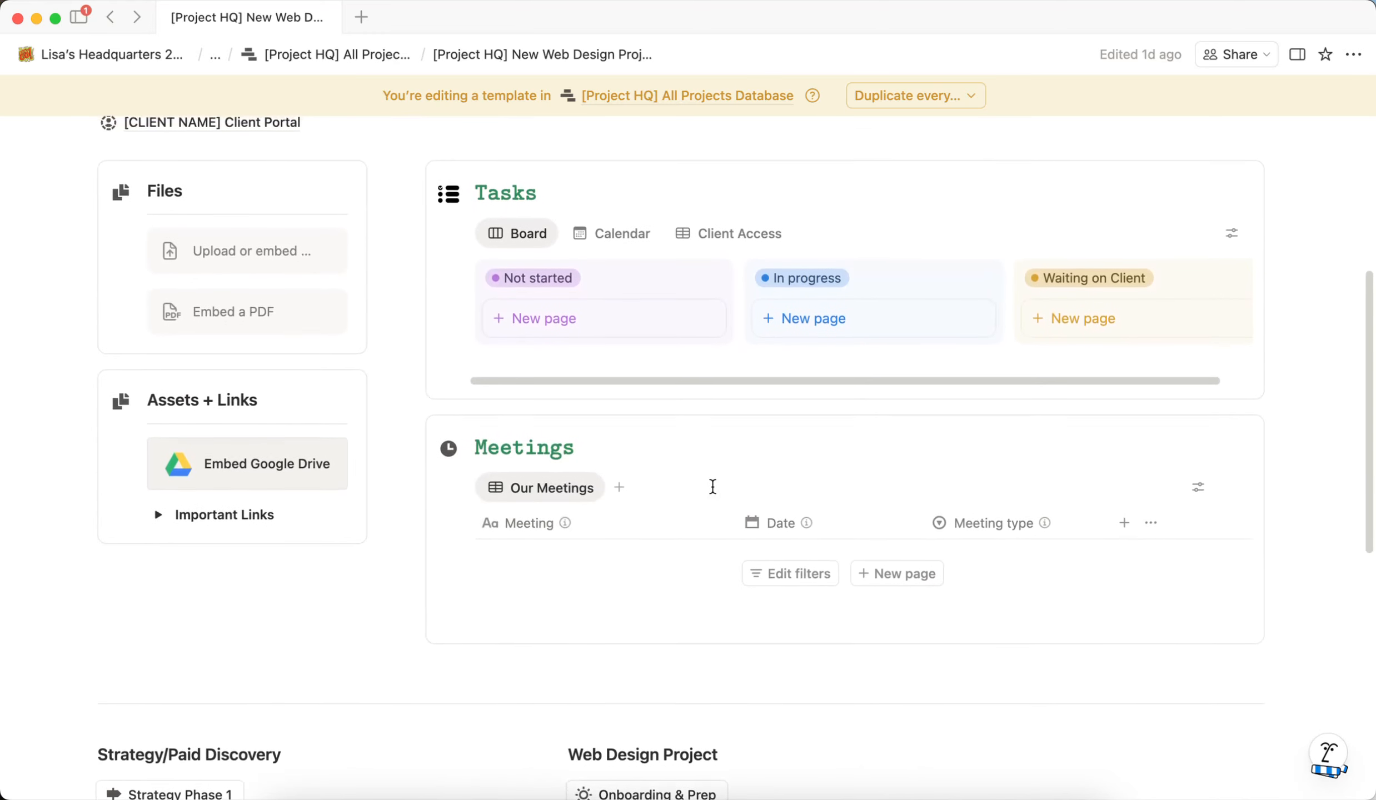
Step: Inspect the Tasks Board view's Status and Project filters, including the page chosen in the Project filter
scroll(709, 411, "up", 2)
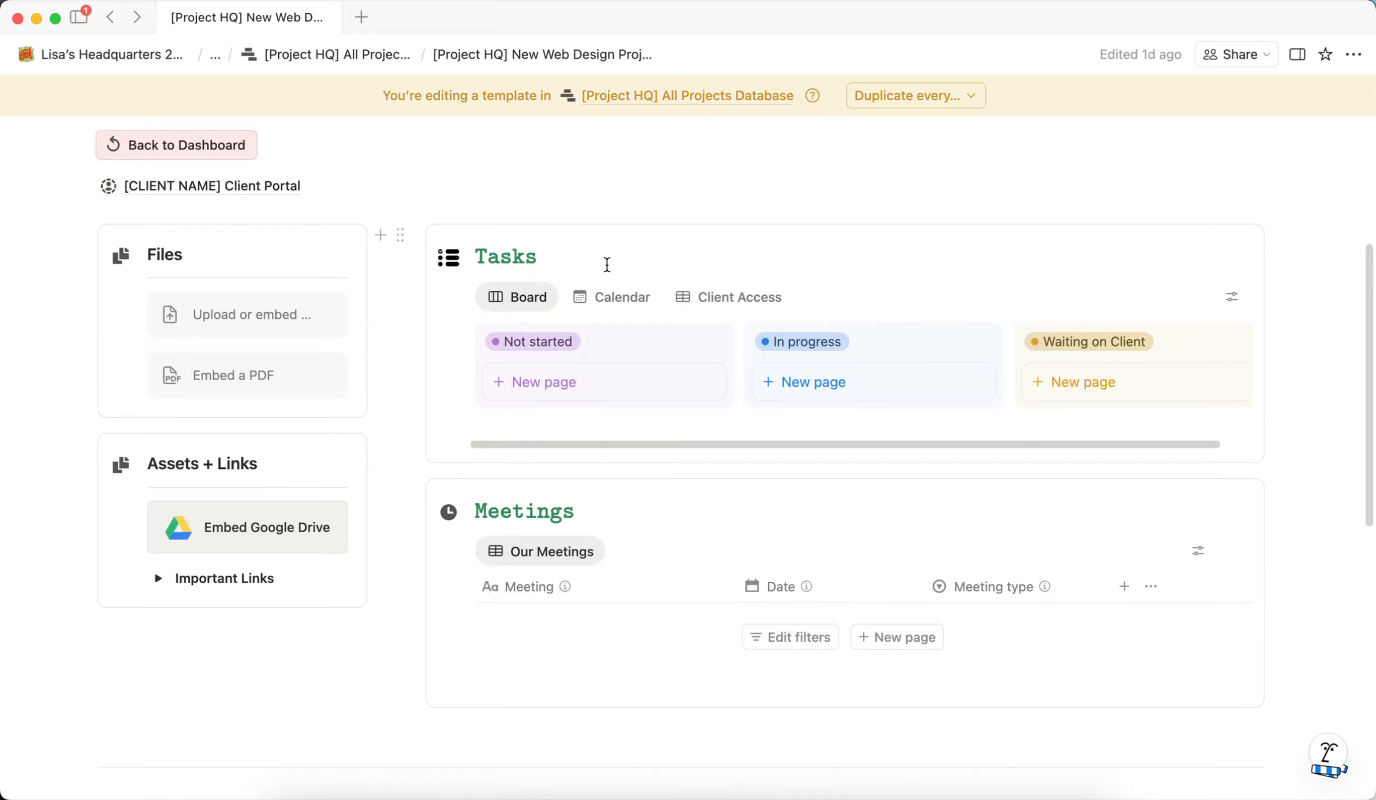
left_click(1233, 296)
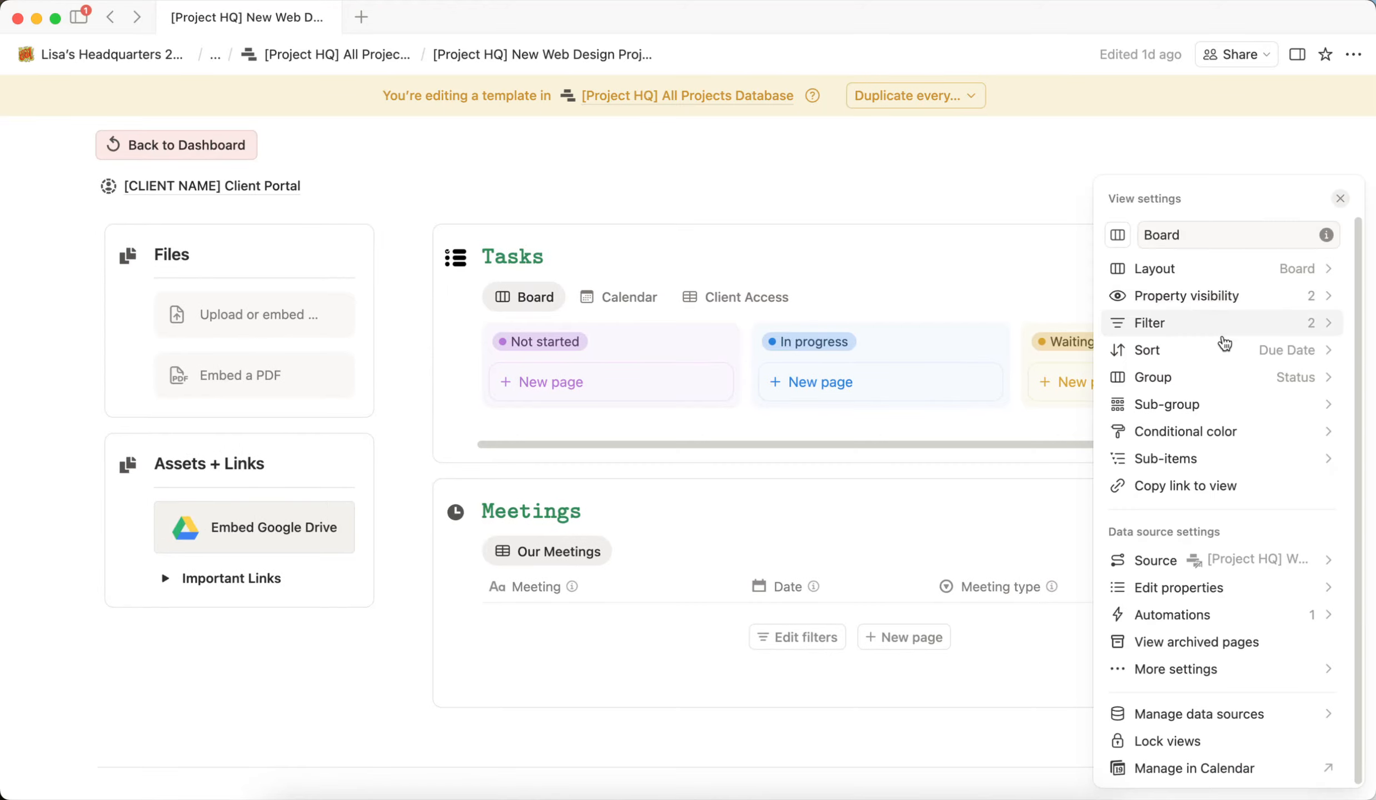
left_click(1204, 328)
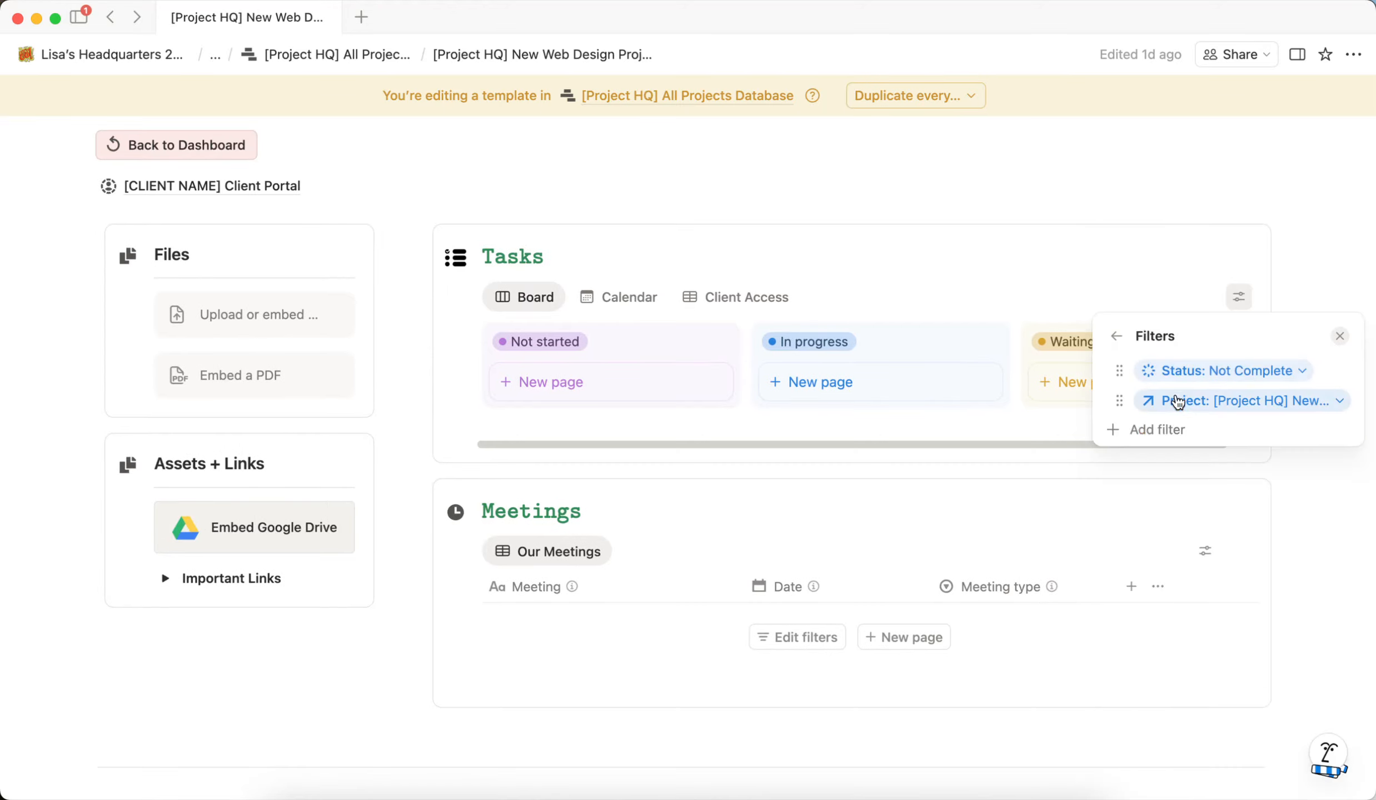
left_click(1339, 406)
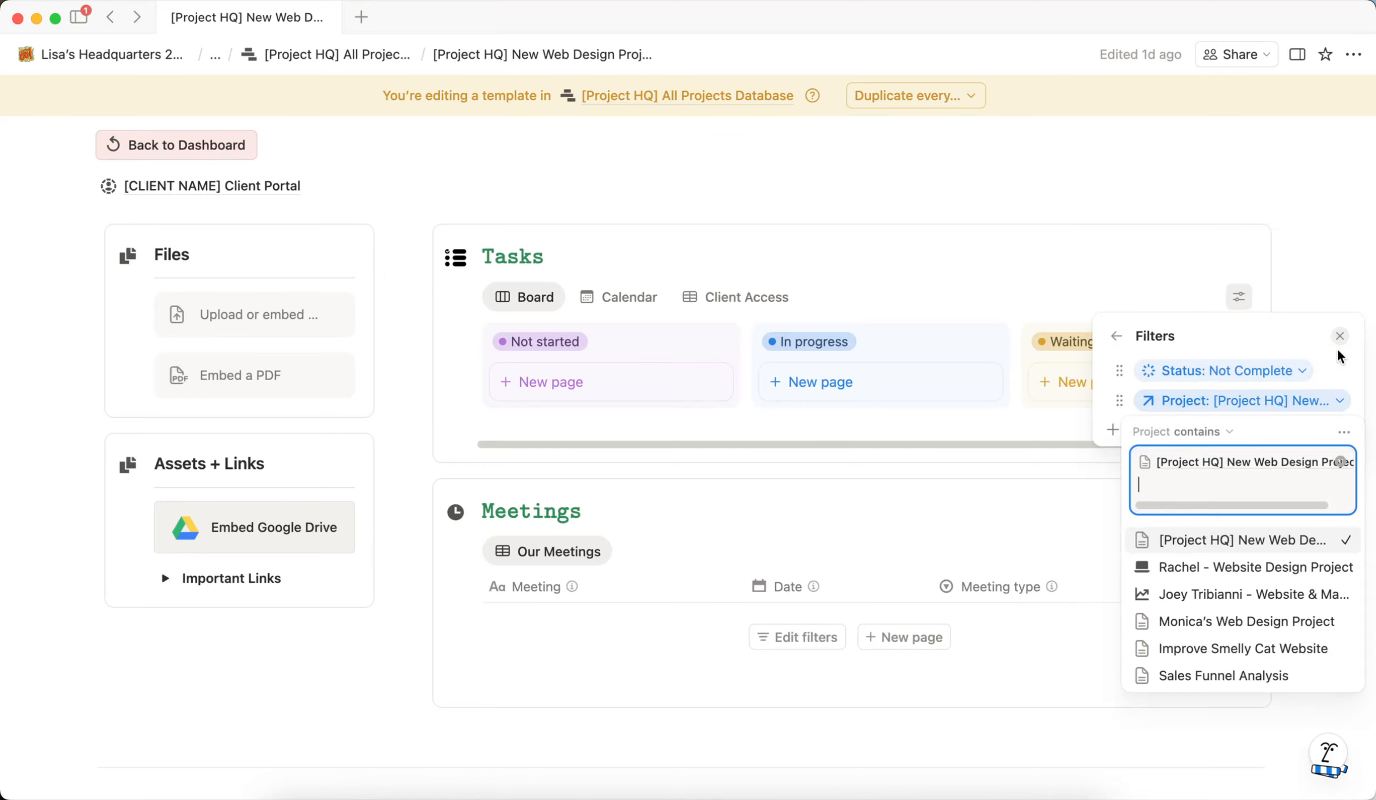
left_click(1335, 401)
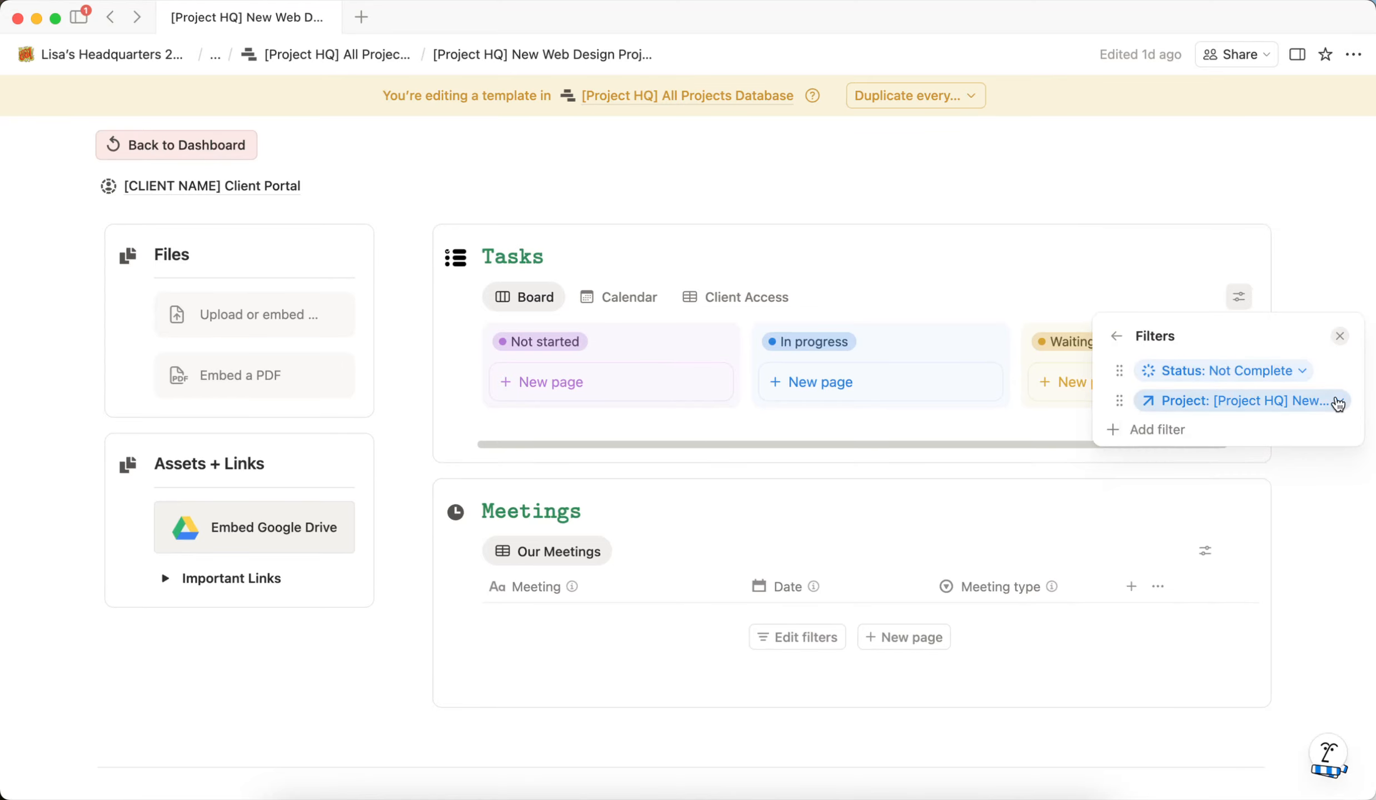
Step: Delete the Tasks board's Project filter, re-add it as Project contains [Project HQ] New Web Design Project, and save the filters for everyone
left_click(1335, 400)
left_click(1346, 433)
left_click(1204, 440)
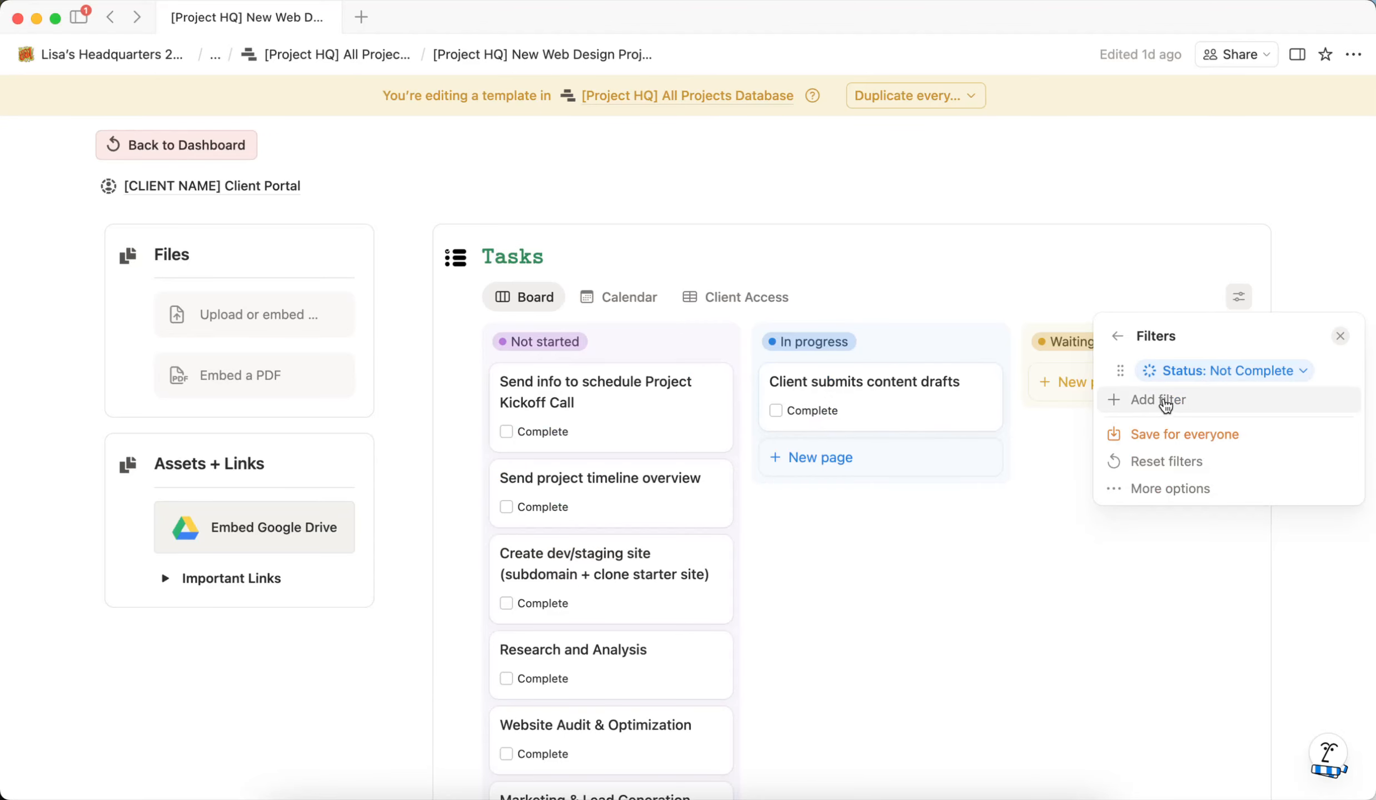
left_click(1166, 401)
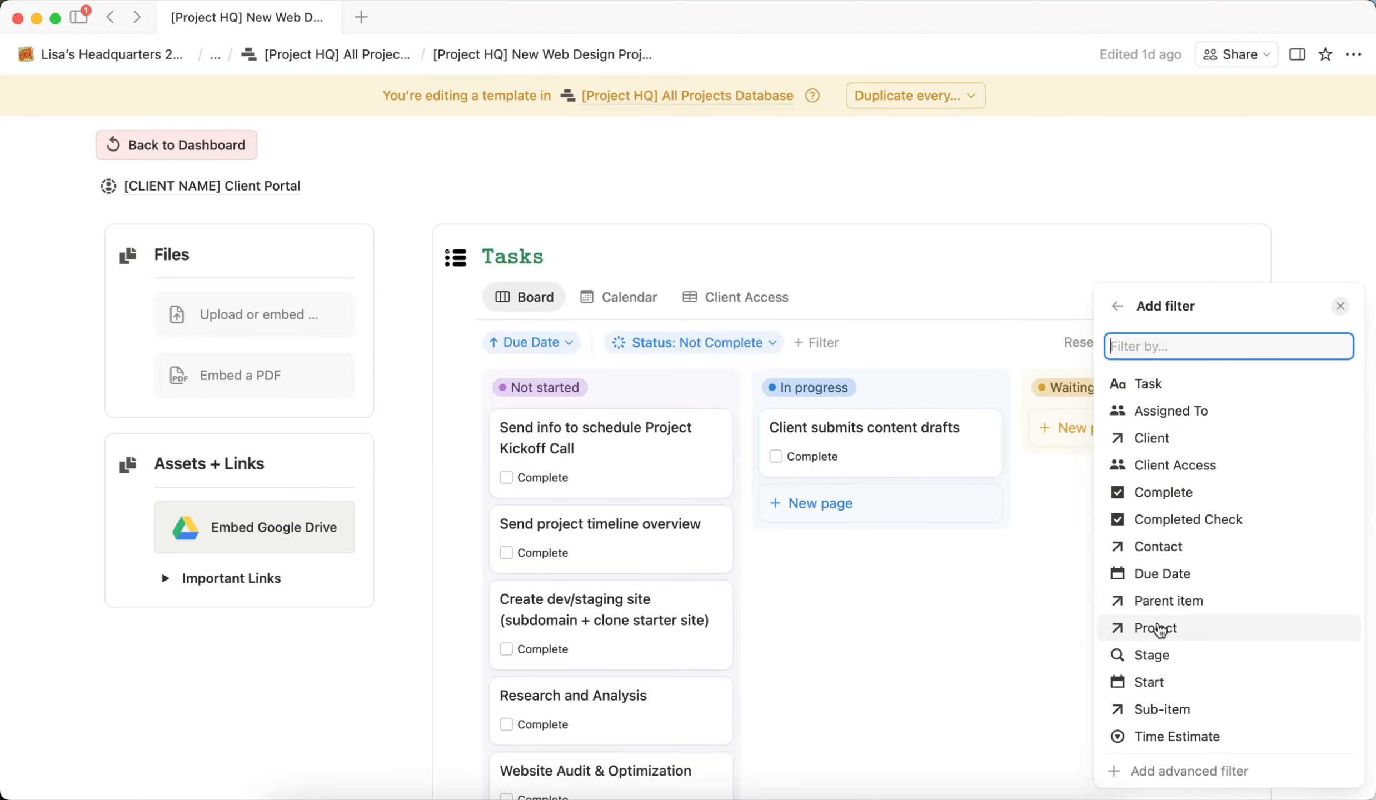
left_click(1159, 630)
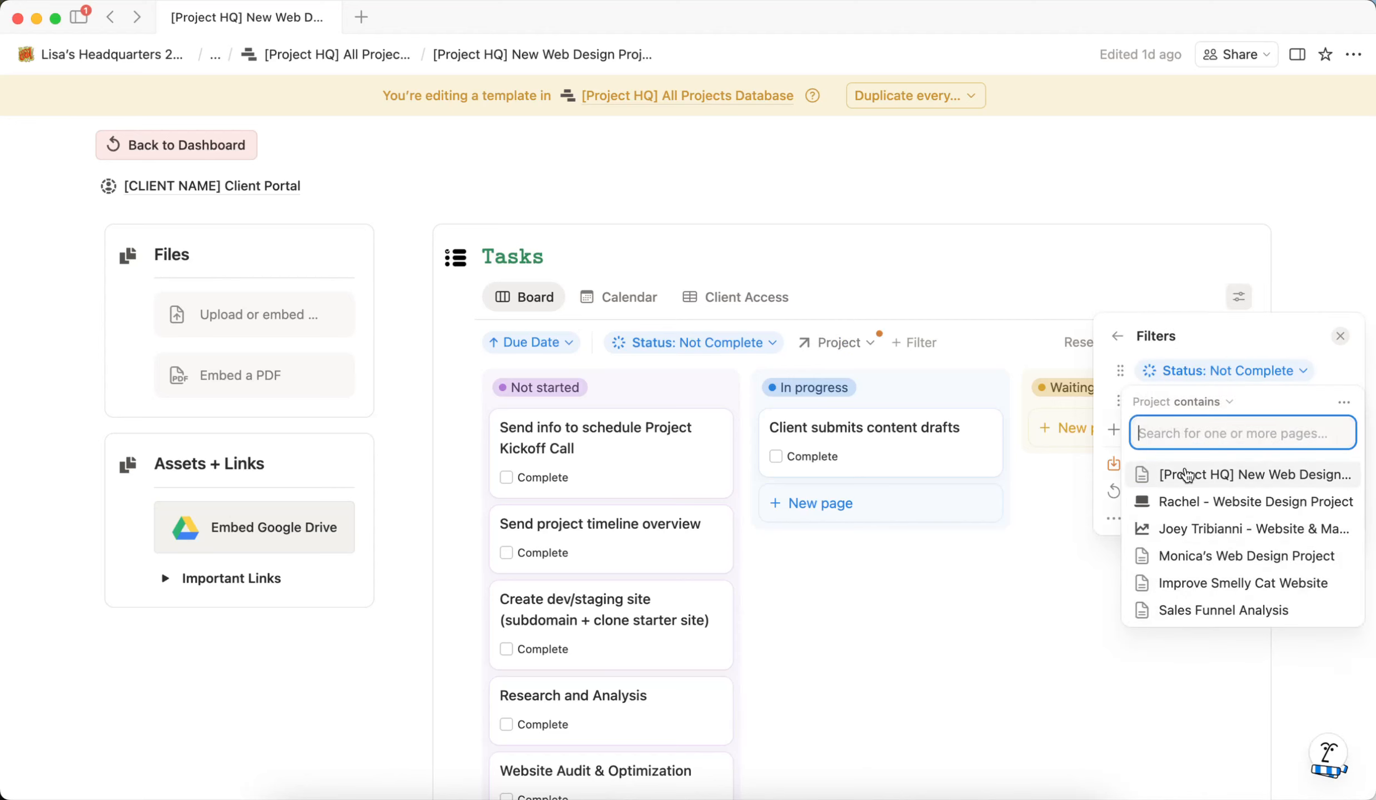
left_click(1244, 475)
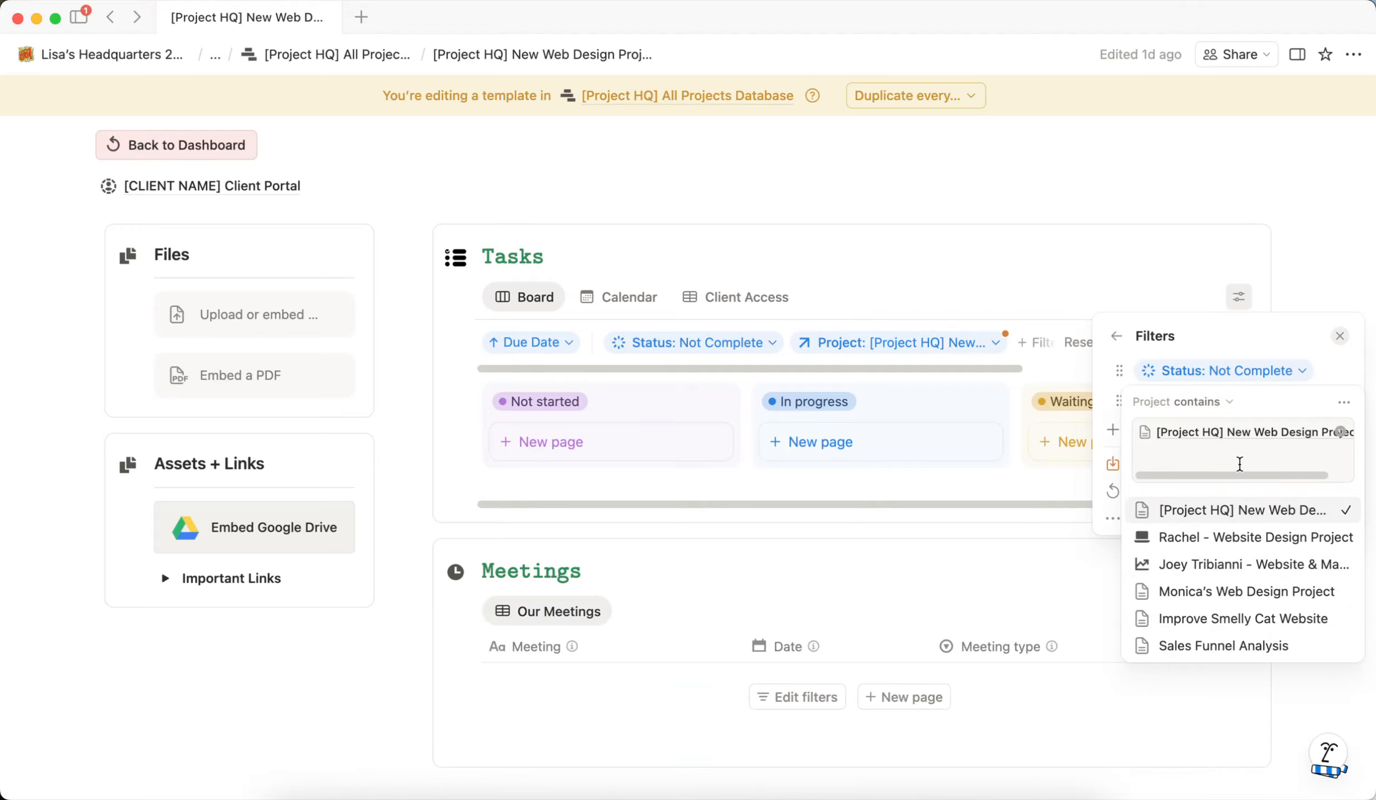
left_click(1288, 371)
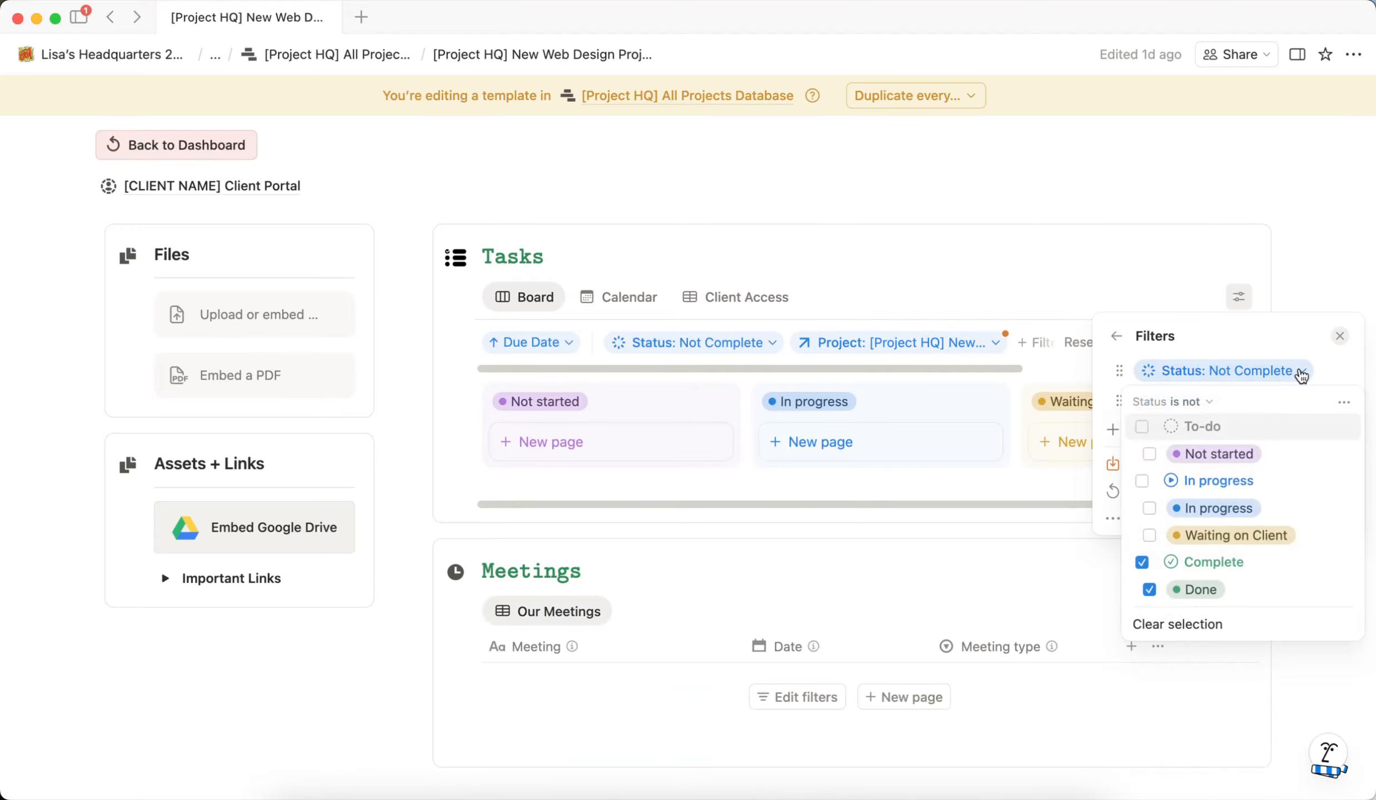
left_click(1113, 463)
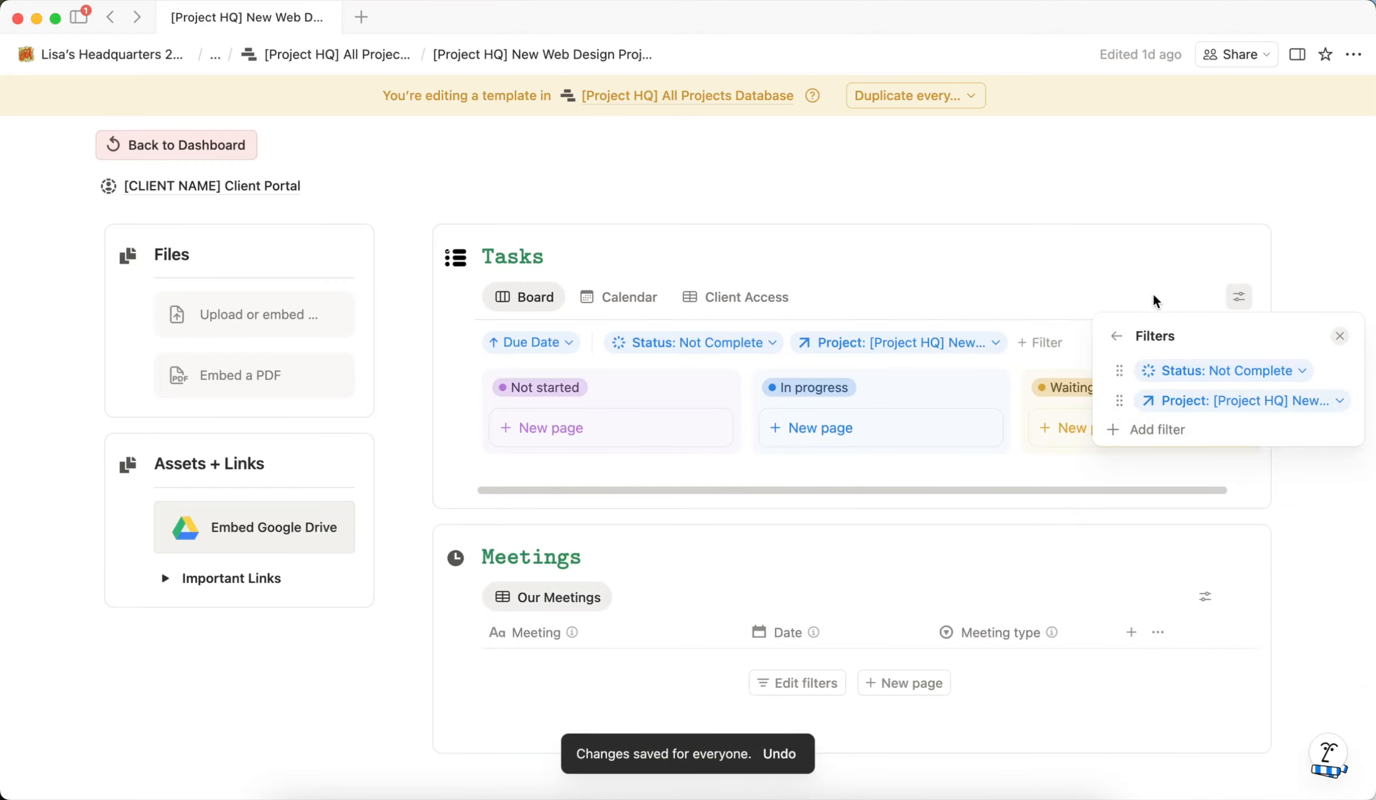
Step: Close the Tasks filter settings, hide the board's filter bar, and minimize its view controls
left_click(1179, 298)
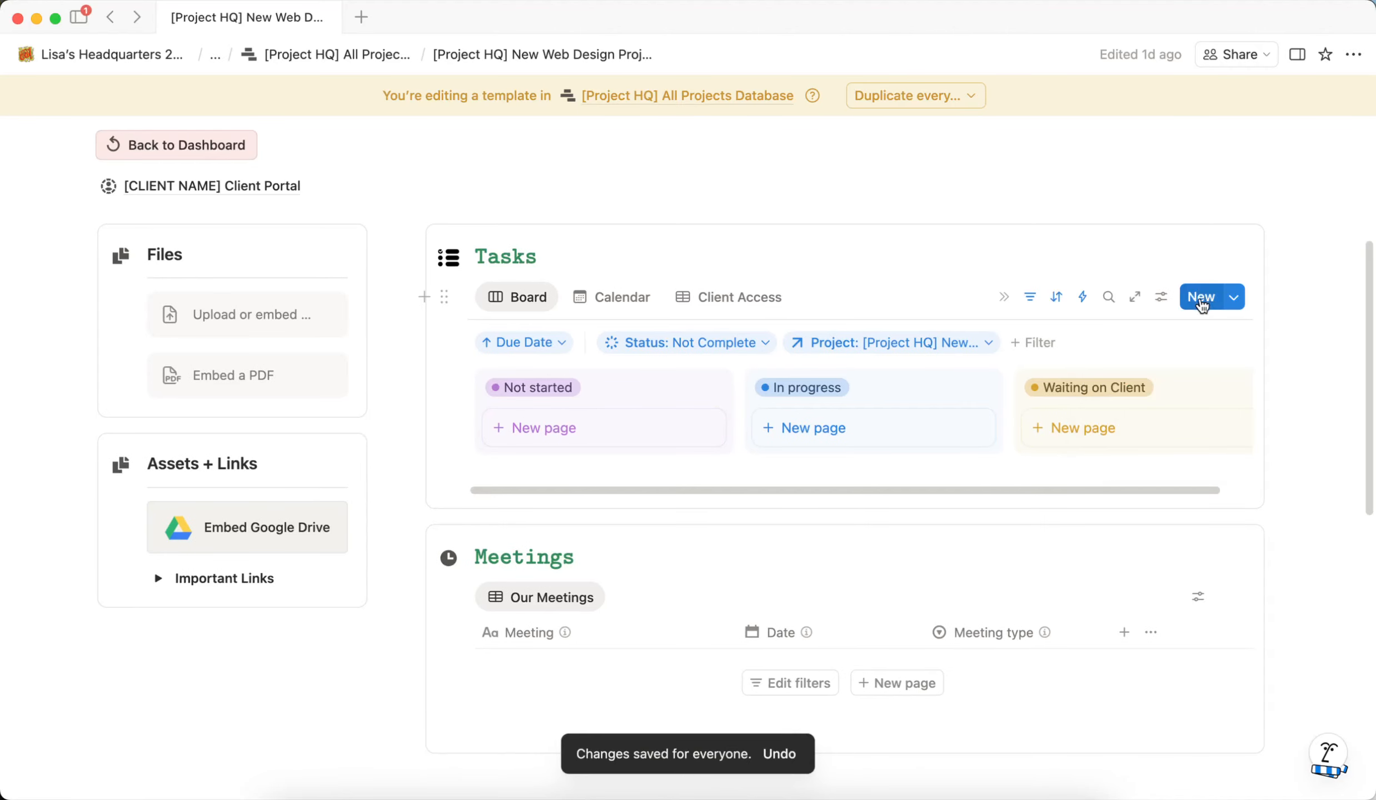
left_click(1030, 297)
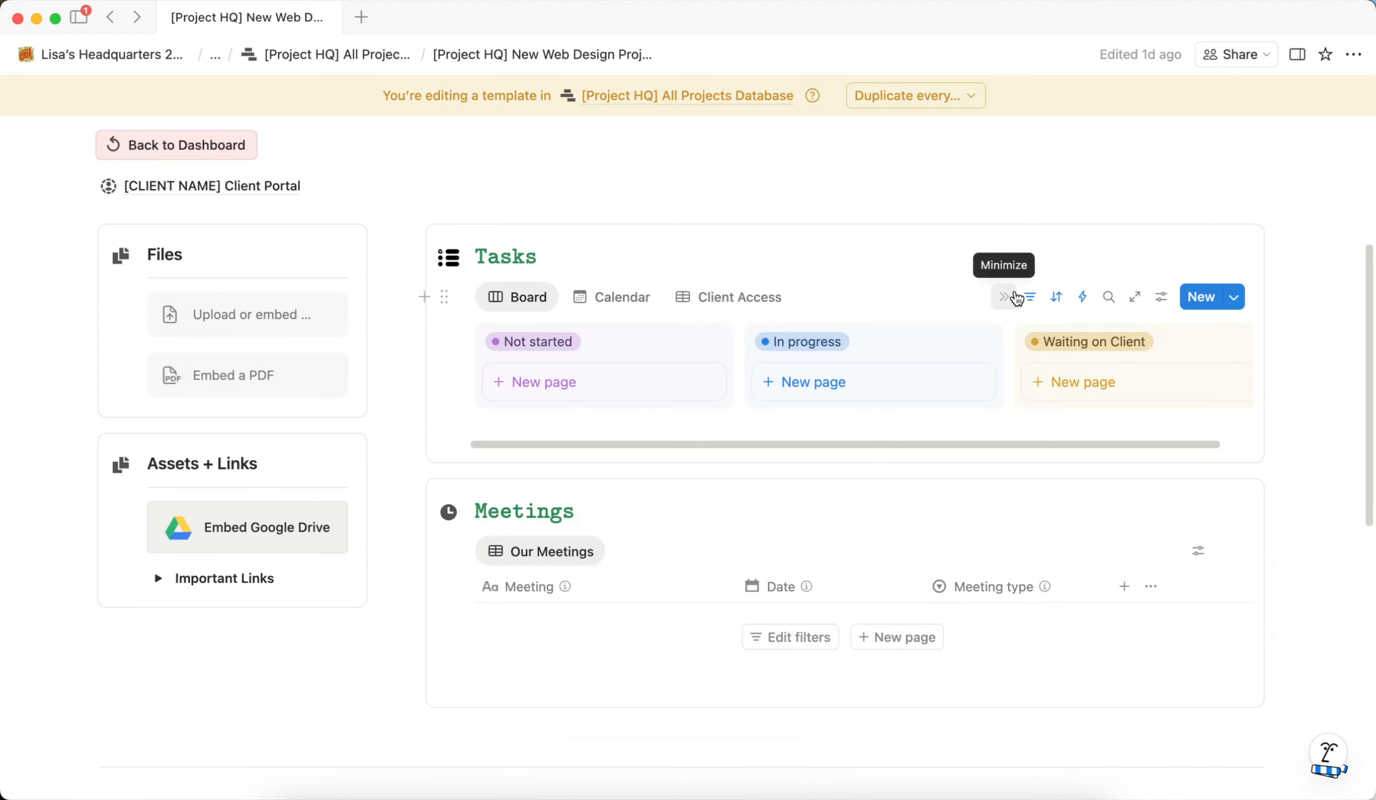
left_click(1006, 298)
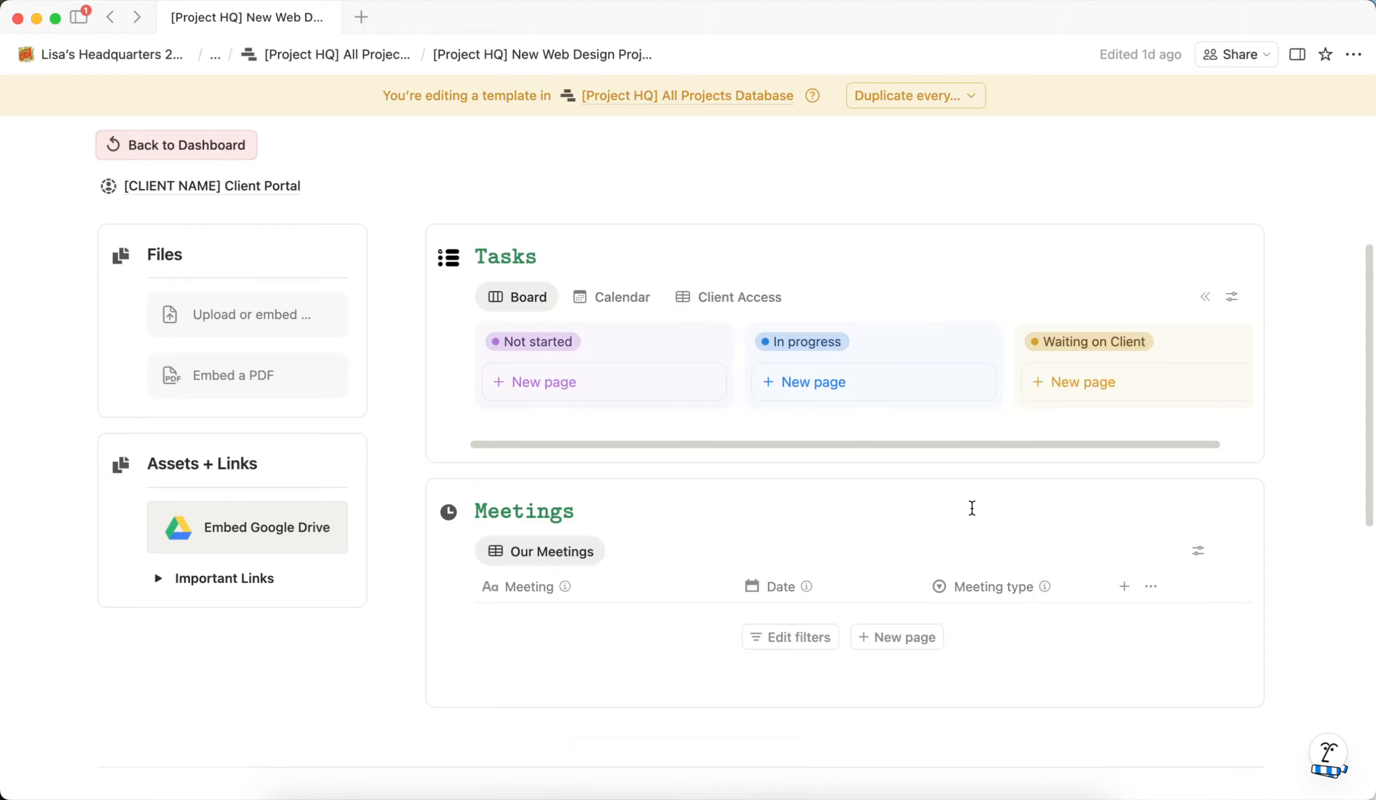
Step: Check the filter on the Our Meetings view in the Meetings section, leaving it unchanged
left_click(1198, 550)
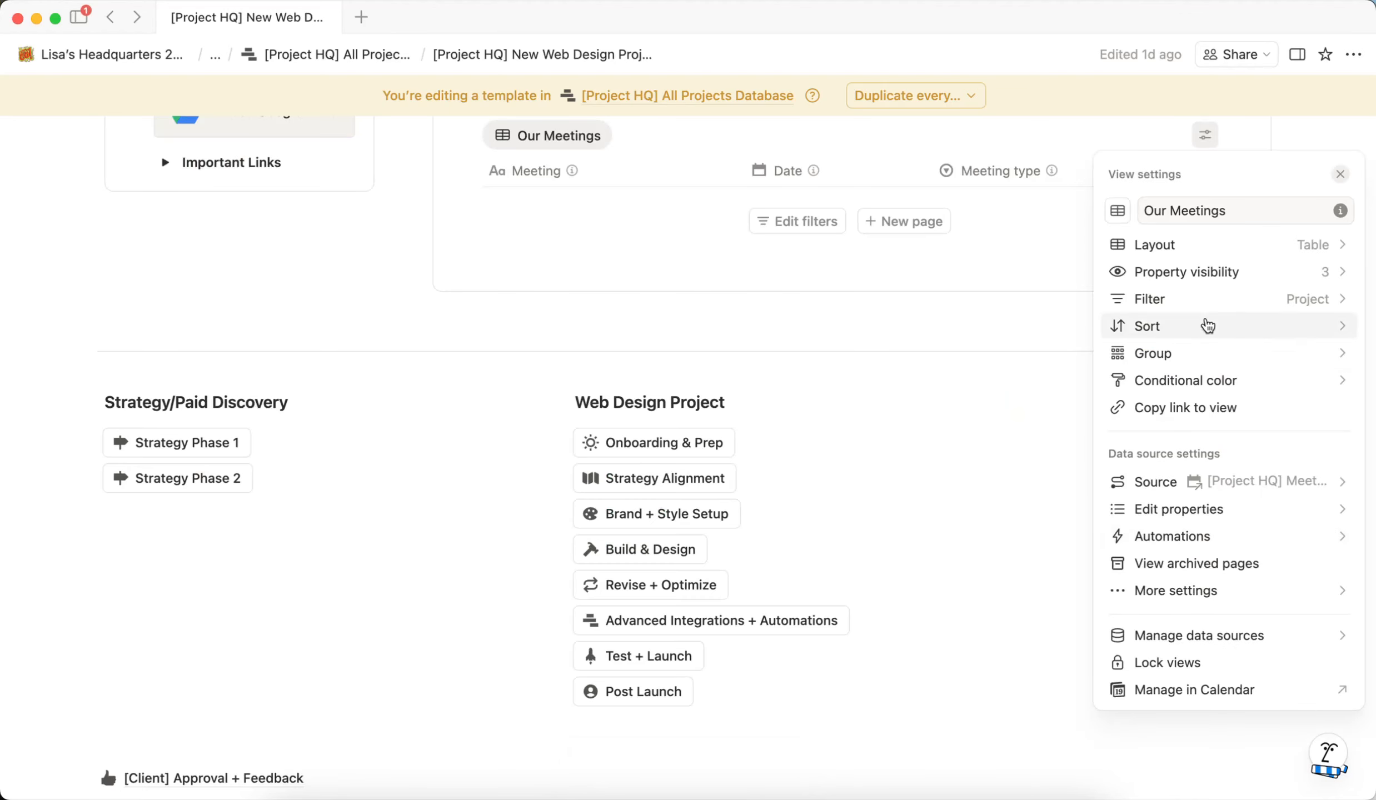
left_click(1207, 301)
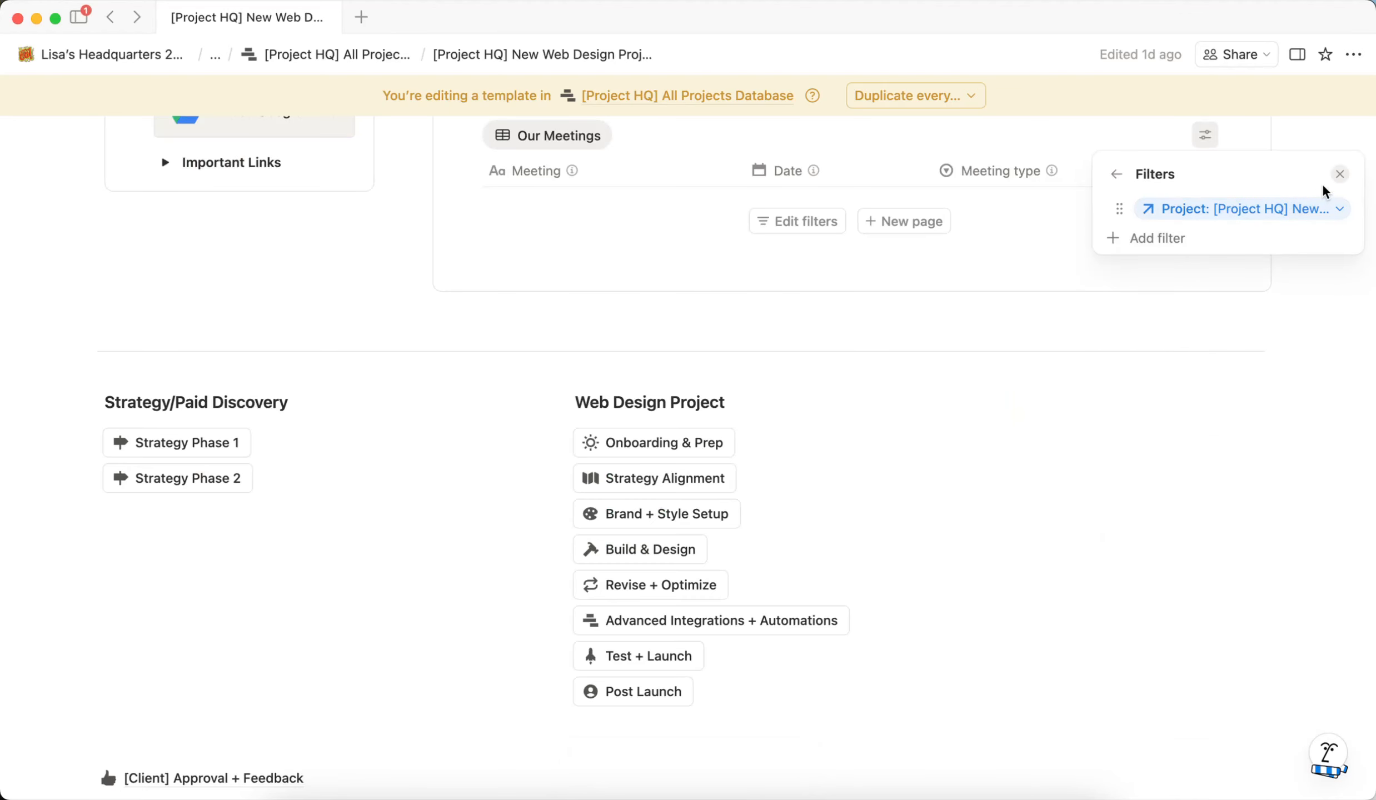
left_click(1340, 174)
scroll(1317, 328, "up", 5)
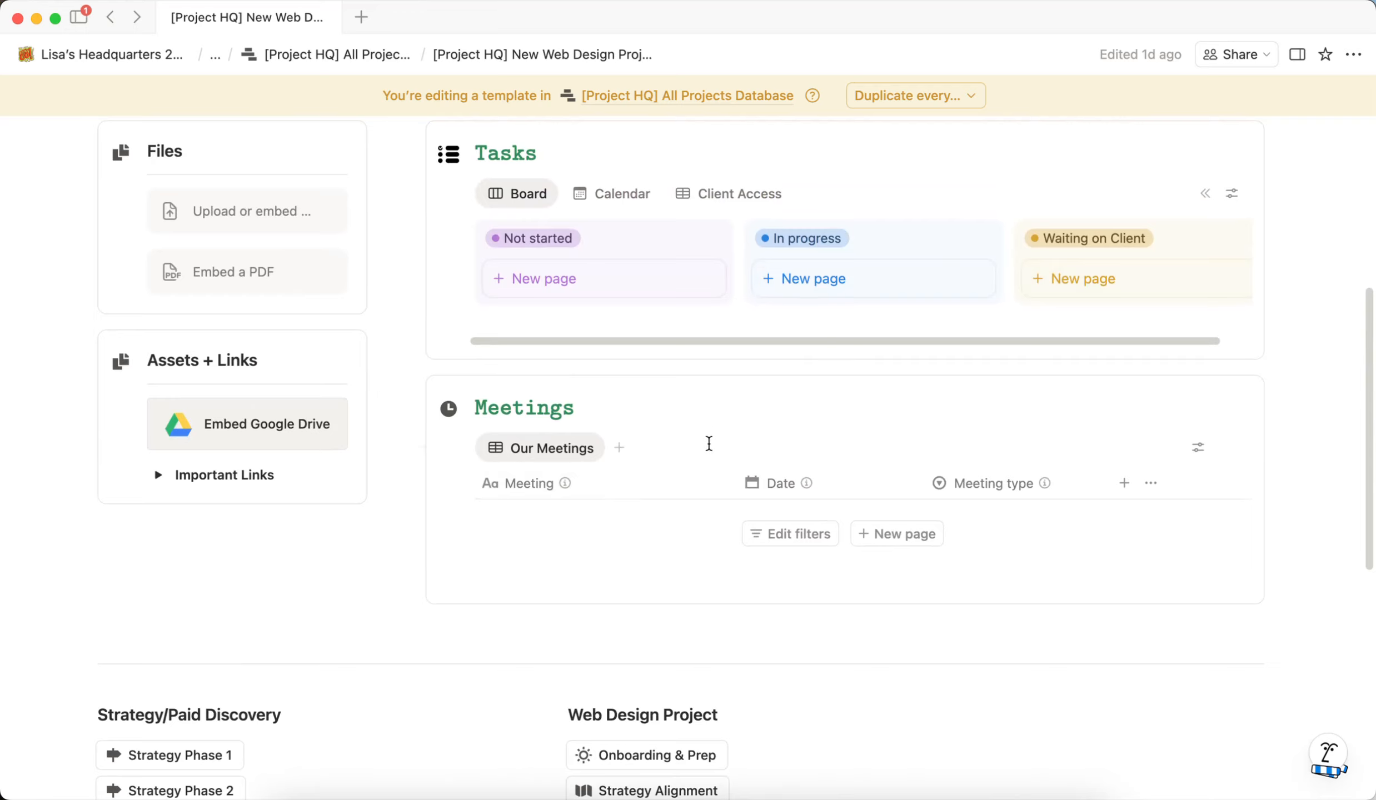
Step: Open the Build & Design button's configuration under Web Design Project and view its first task-creating action
scroll(695, 459, "down", 3)
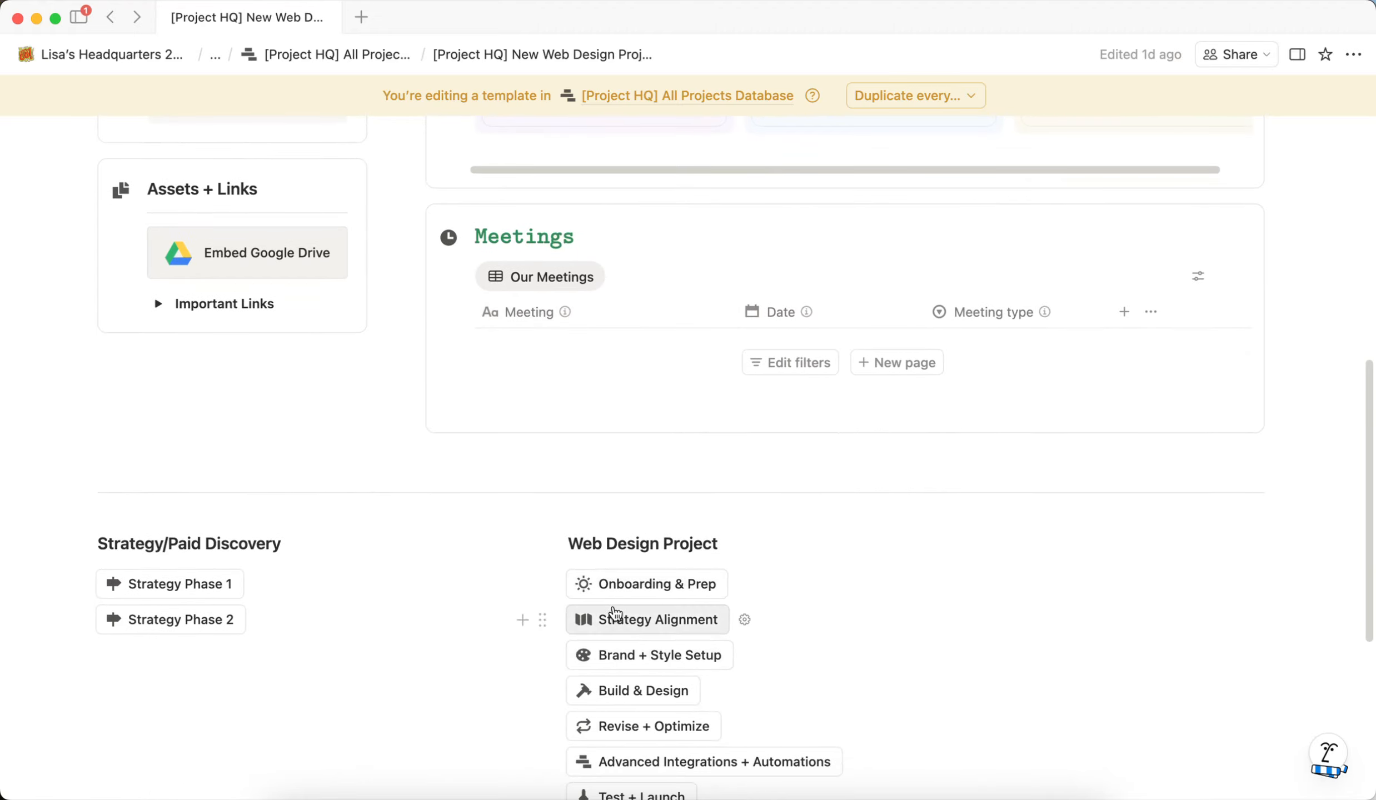
scroll(612, 378, "up", 2)
scroll(583, 444, "down", 2)
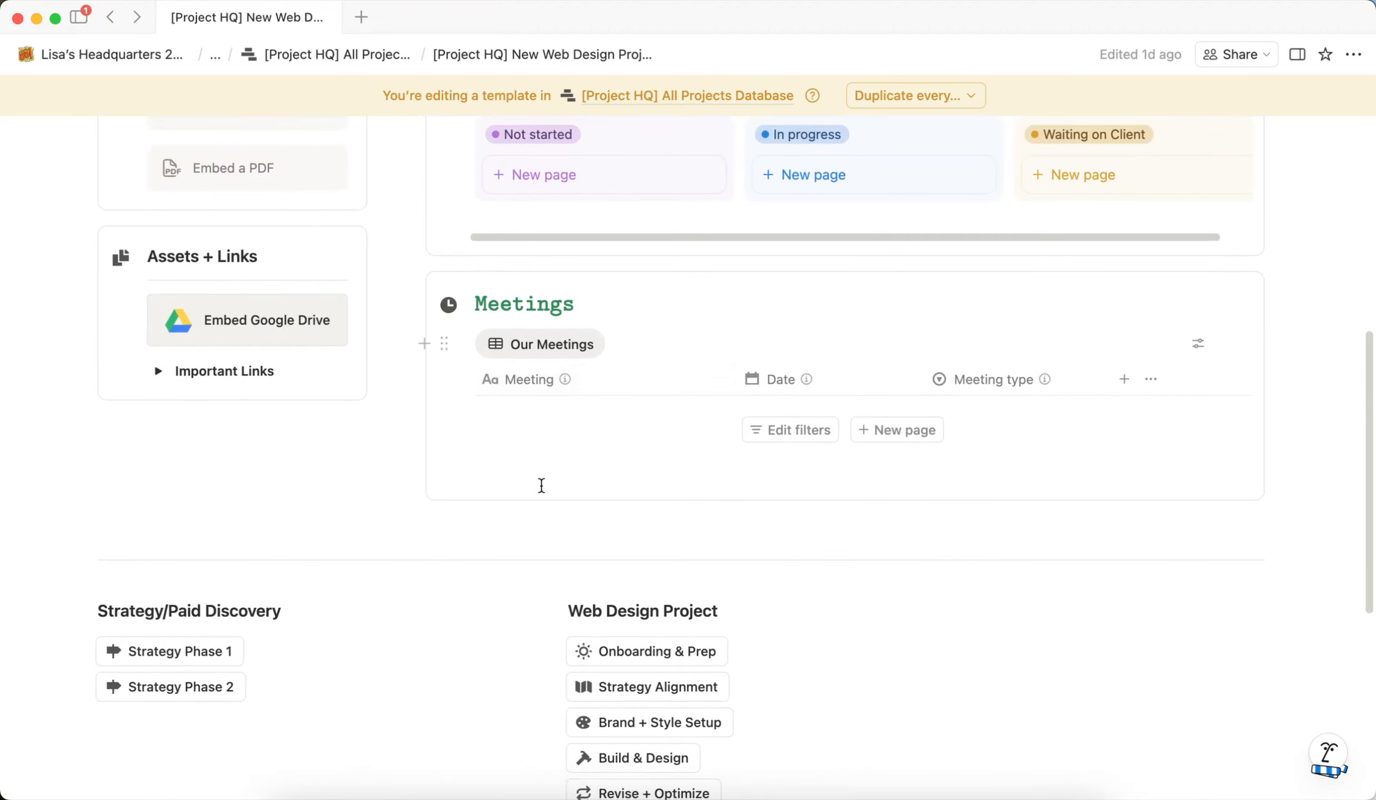
scroll(510, 546, "down", 2)
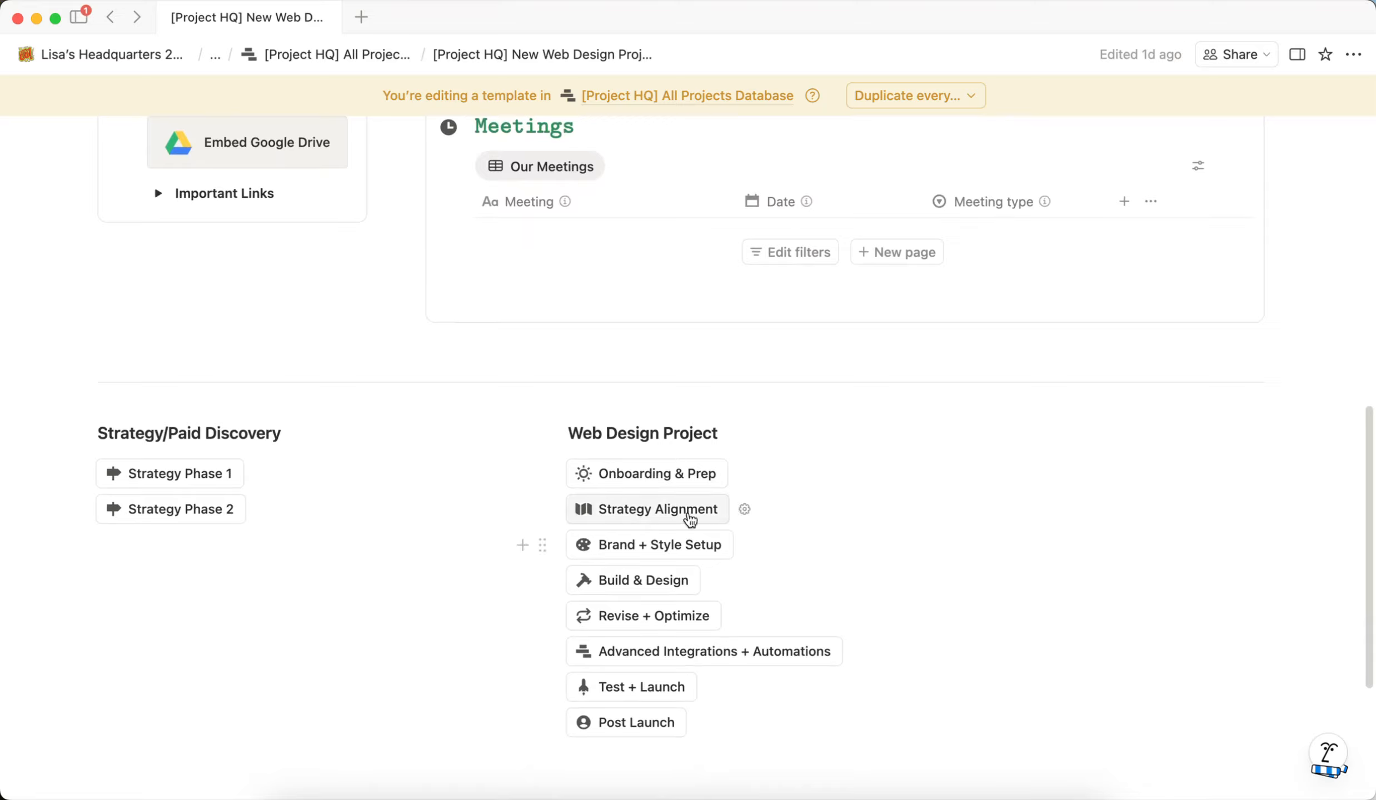
scroll(928, 513, "down", 1)
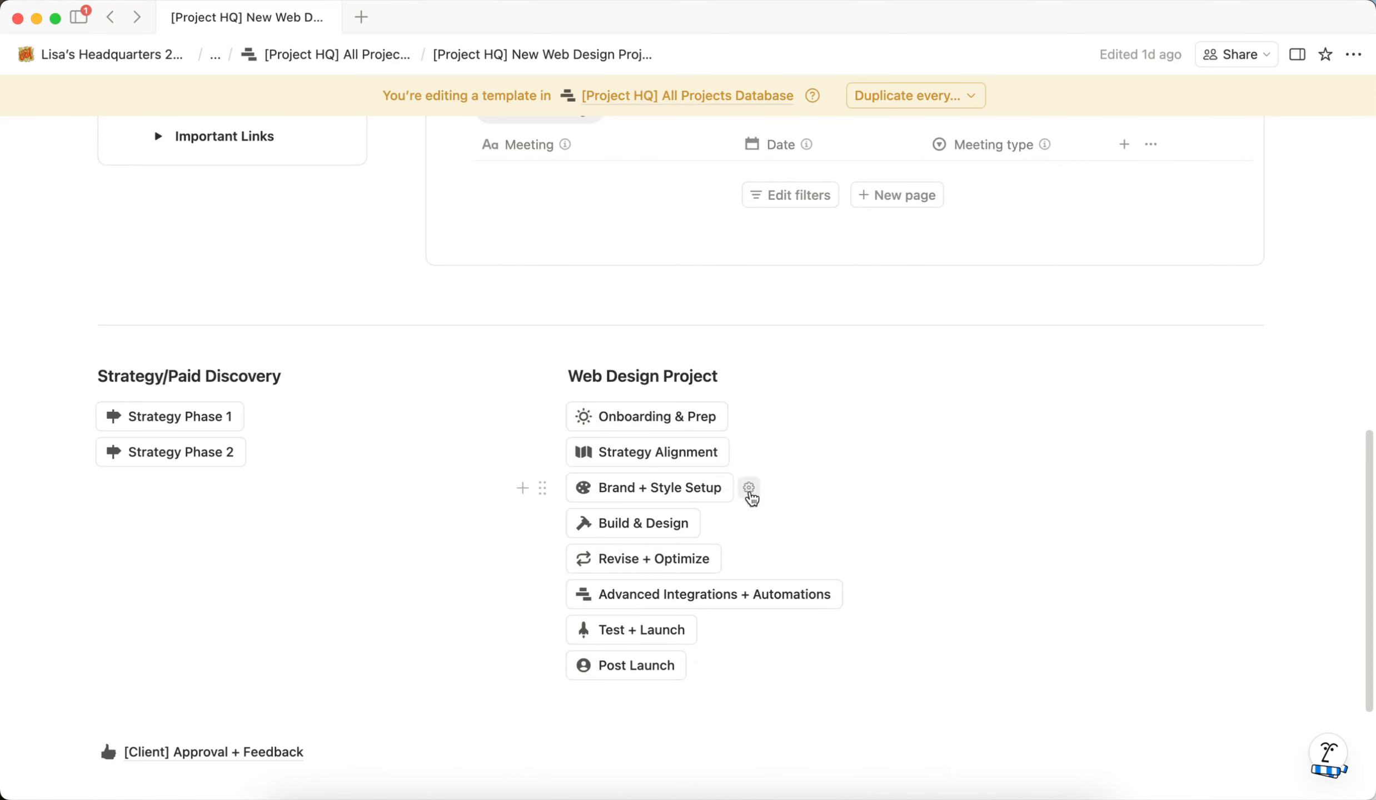
left_click(716, 524)
scroll(1281, 529, "down", 5)
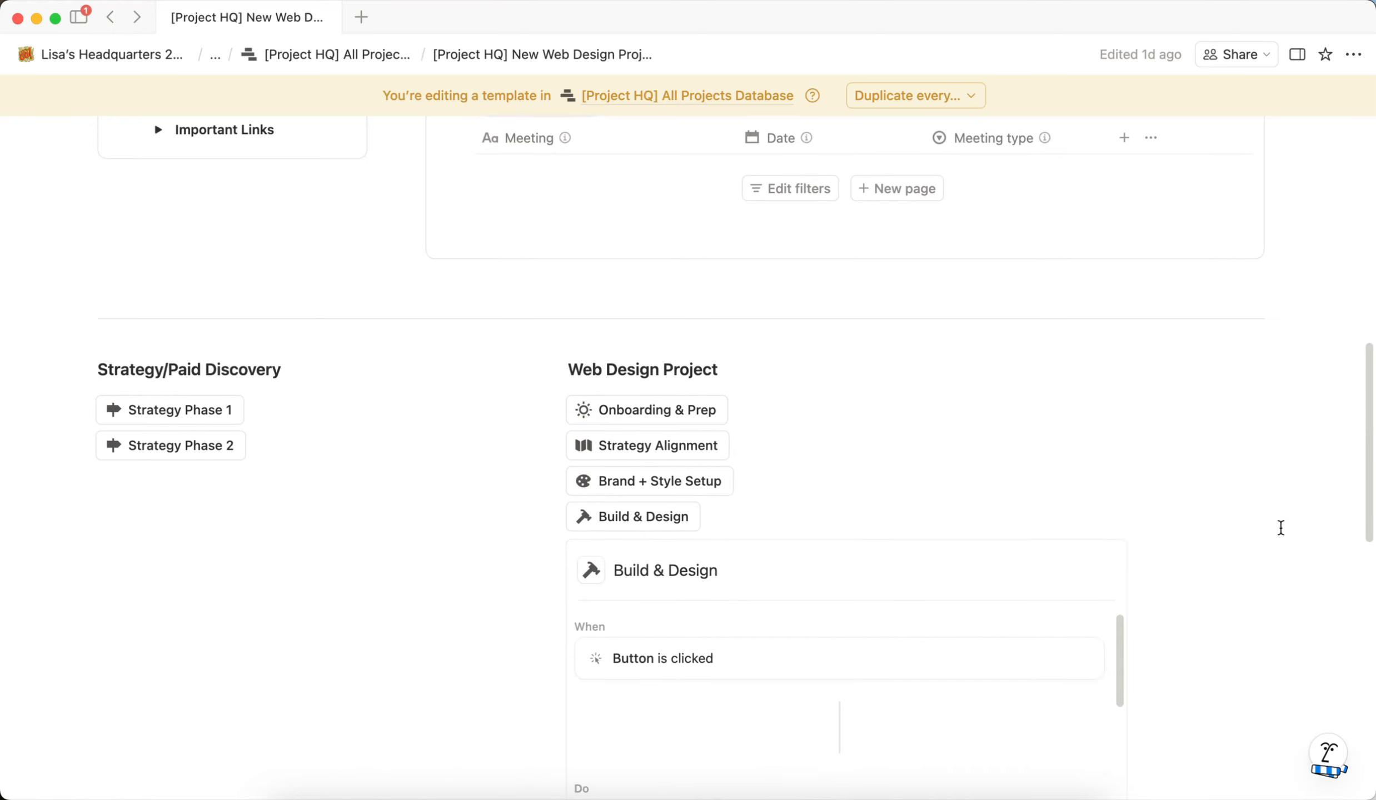
scroll(934, 587, "down", 2)
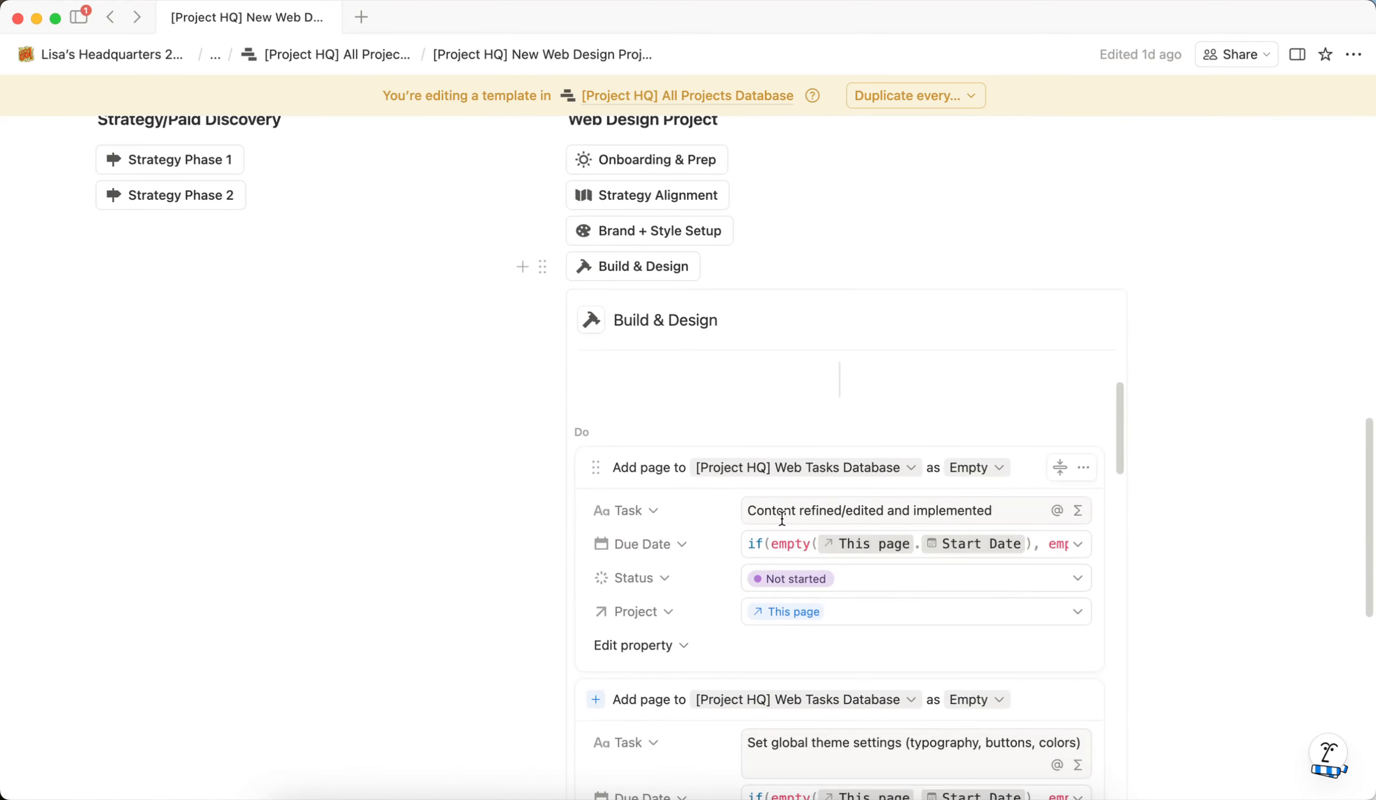
Step: Examine the first action's "Content refined/edited and implemented" task name and its Due Date formula without changing either
left_click_drag(746, 511, 1009, 507)
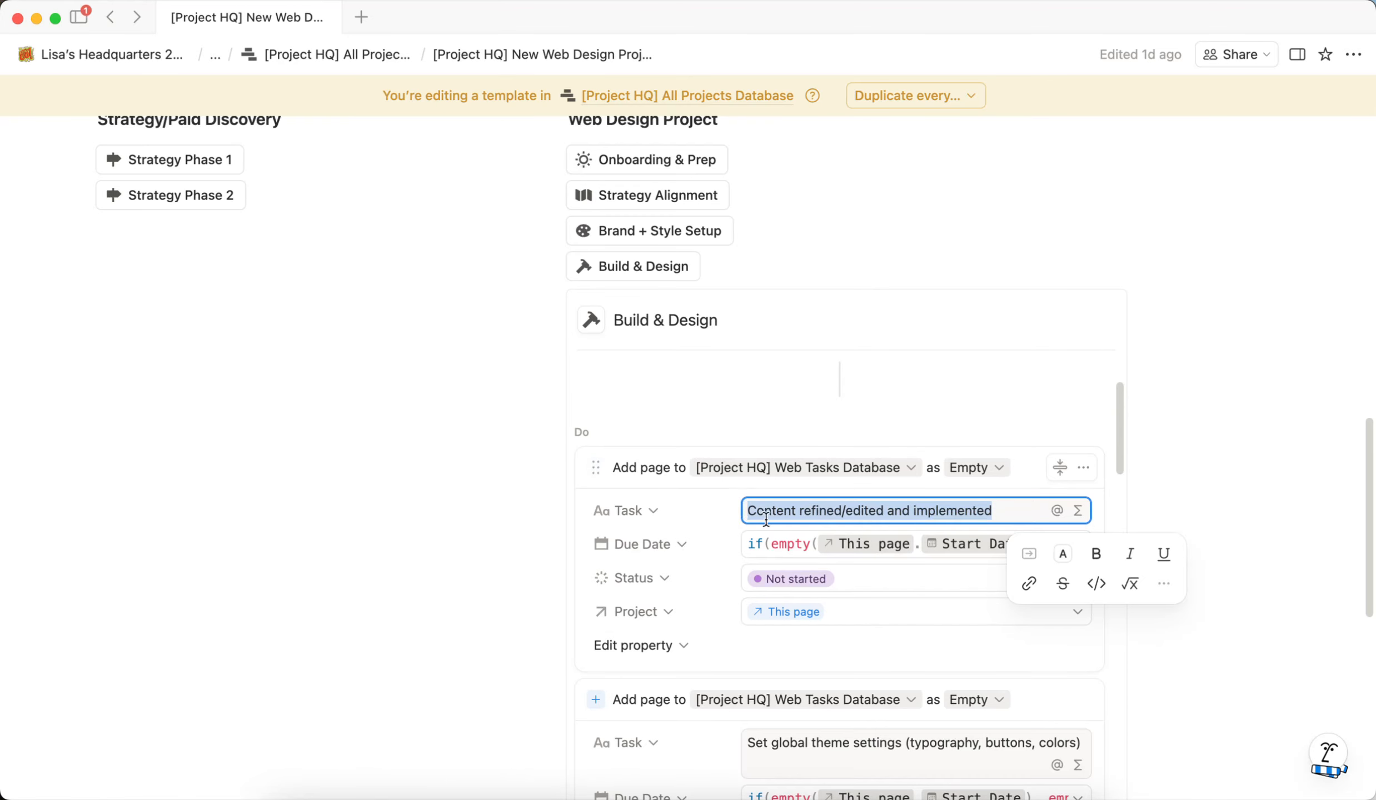
left_click(771, 551)
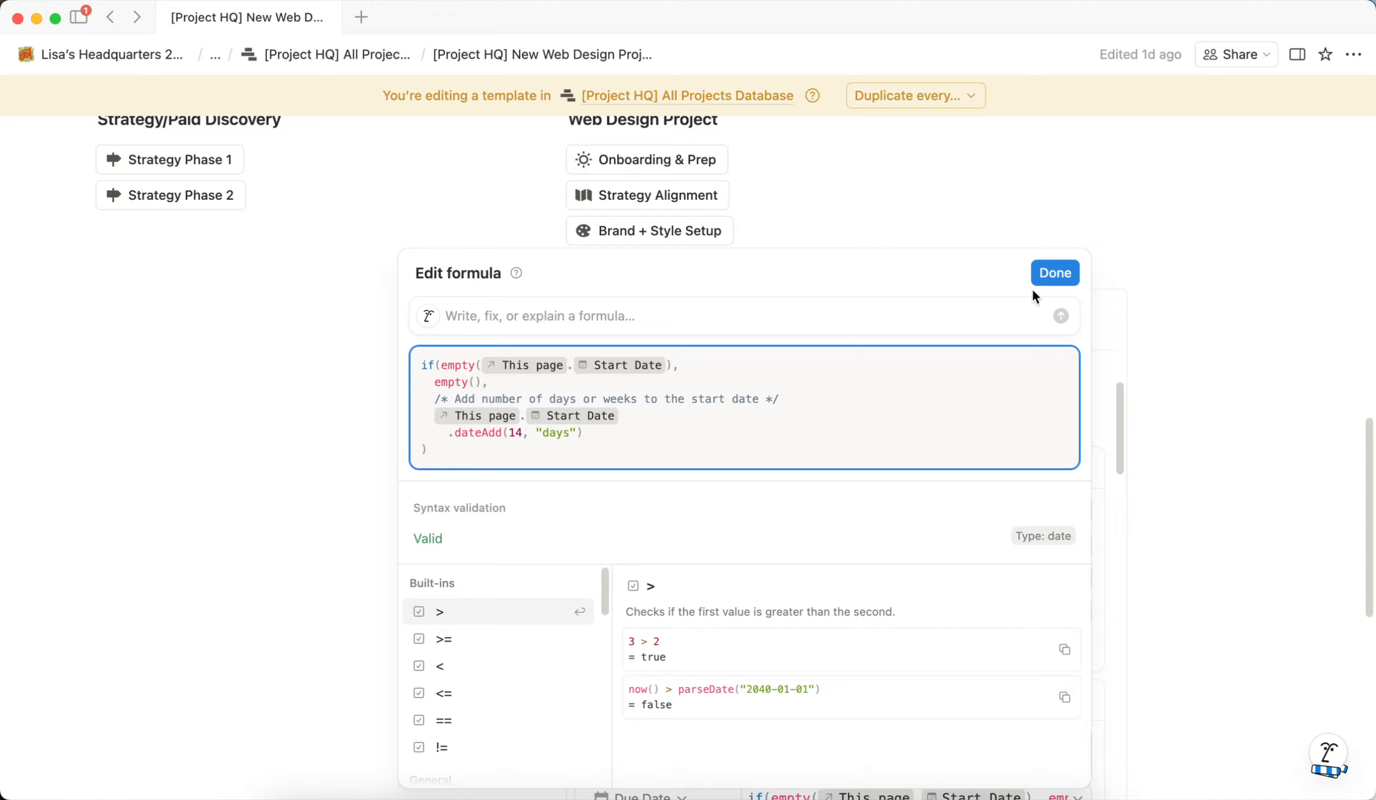
left_click(1054, 273)
Step: Look through the remaining task-creating actions of the Build & Design button and close its configuration
scroll(1098, 493, "down", 5)
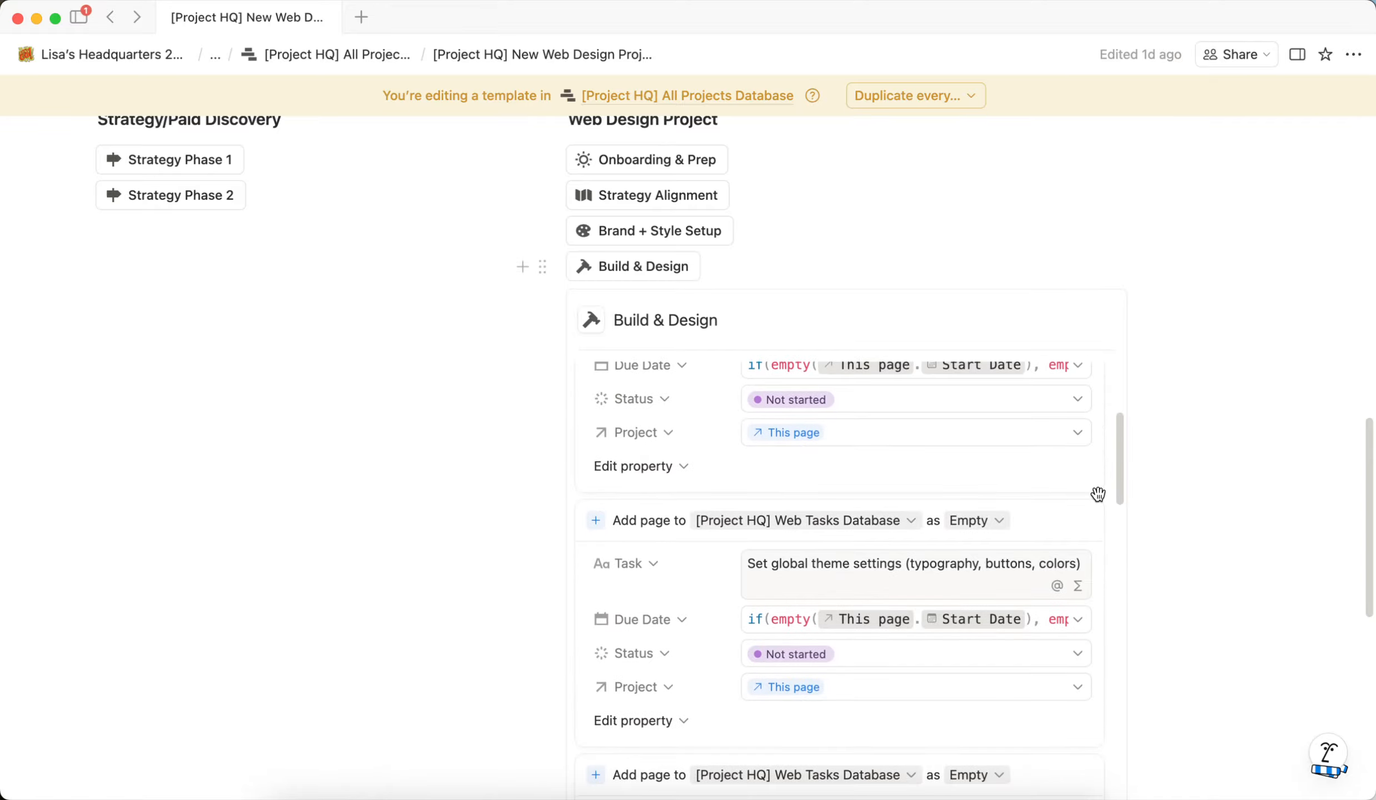
scroll(1090, 528, "down", 15)
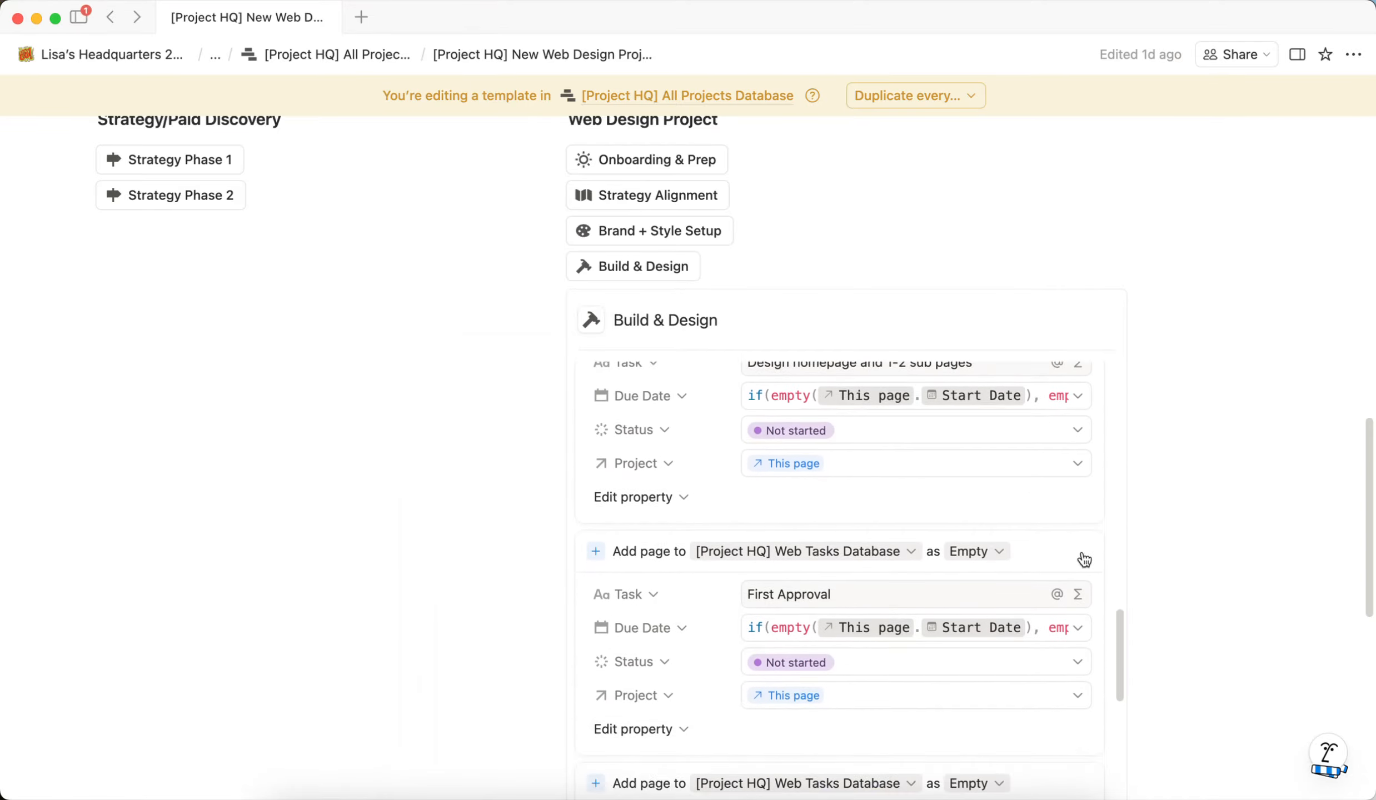
scroll(1084, 560, "down", 12)
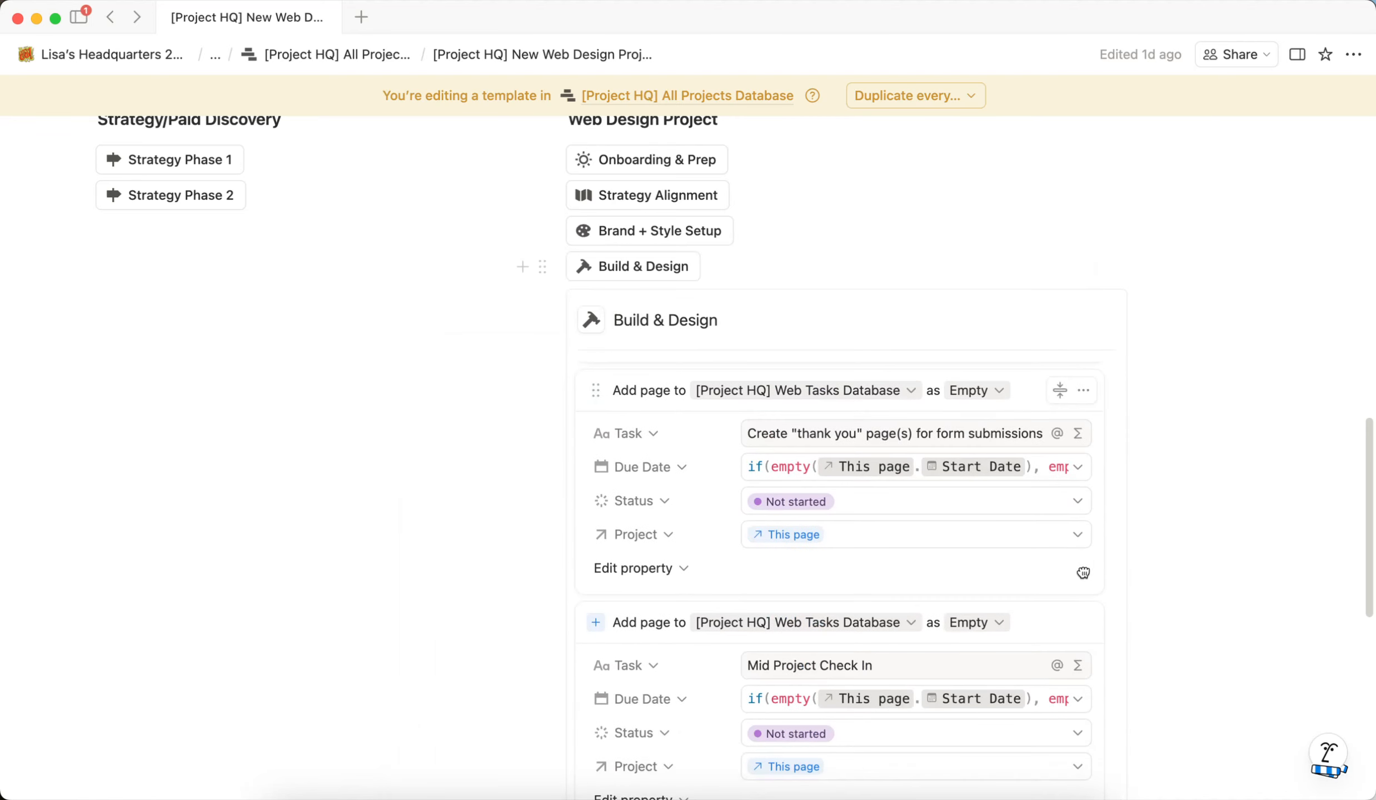
left_click(1189, 540)
scroll(995, 556, "up", 5)
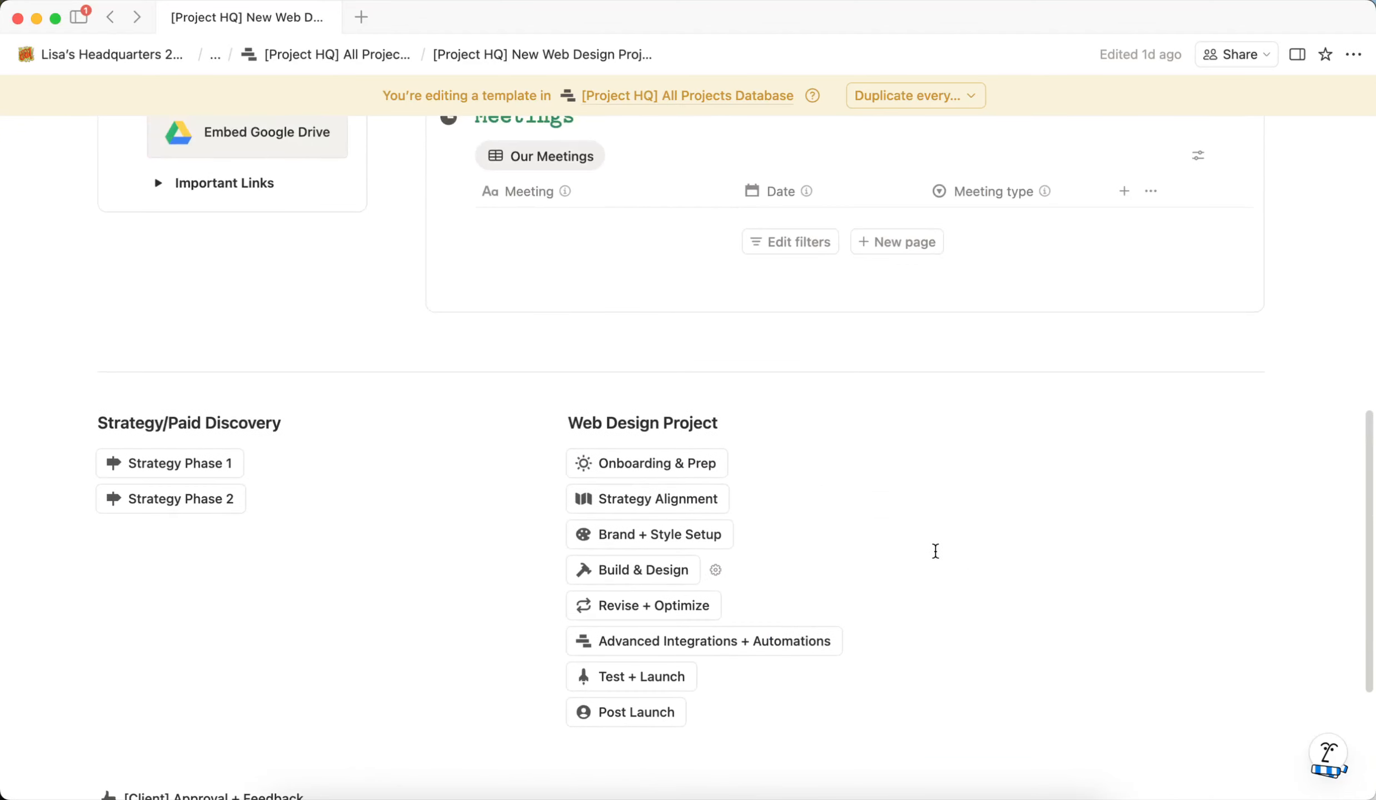
Step: Look back over the template from the Web Design Project buttons up to the [CLIENT NAME] Client Portal link
scroll(719, 439, "up", 1)
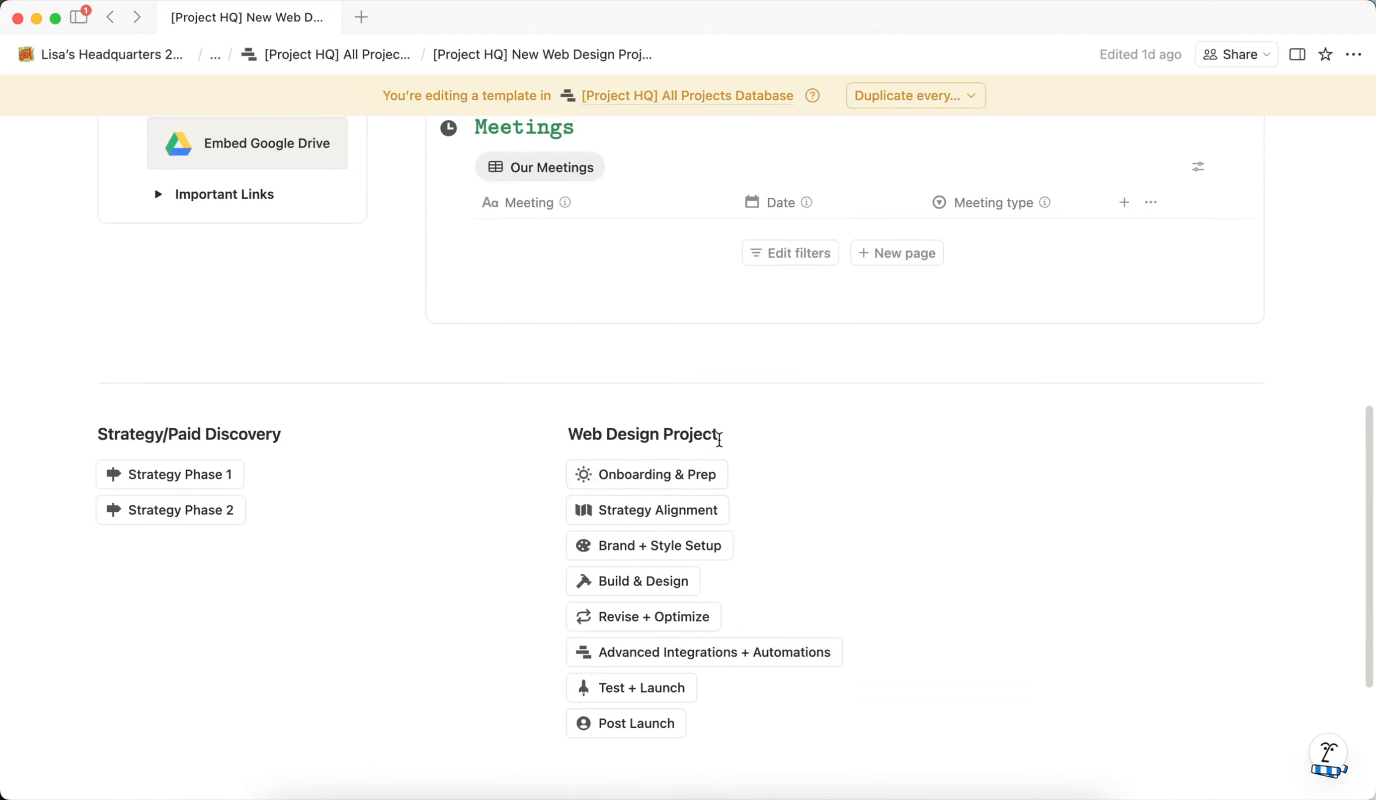
scroll(719, 439, "up", 3)
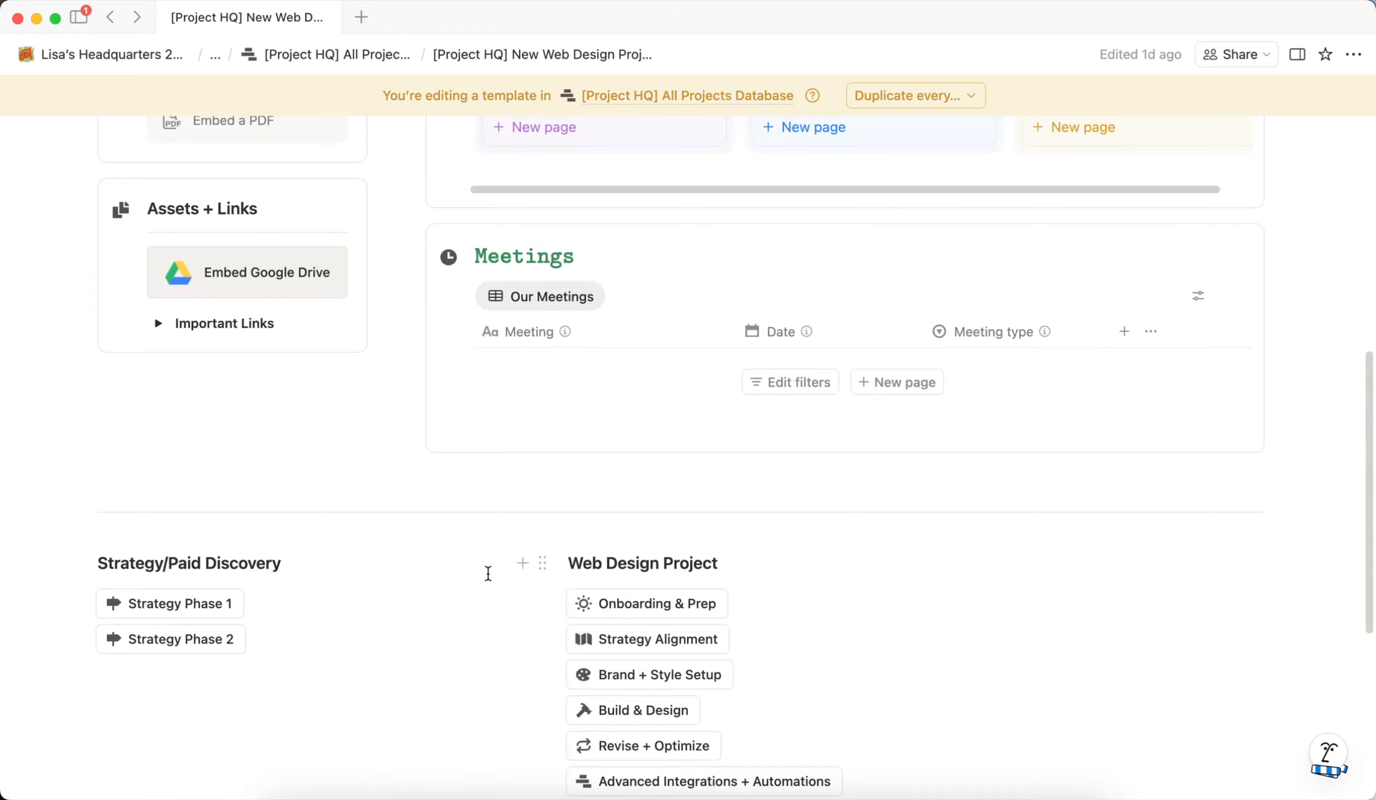
scroll(488, 575, "up", 3)
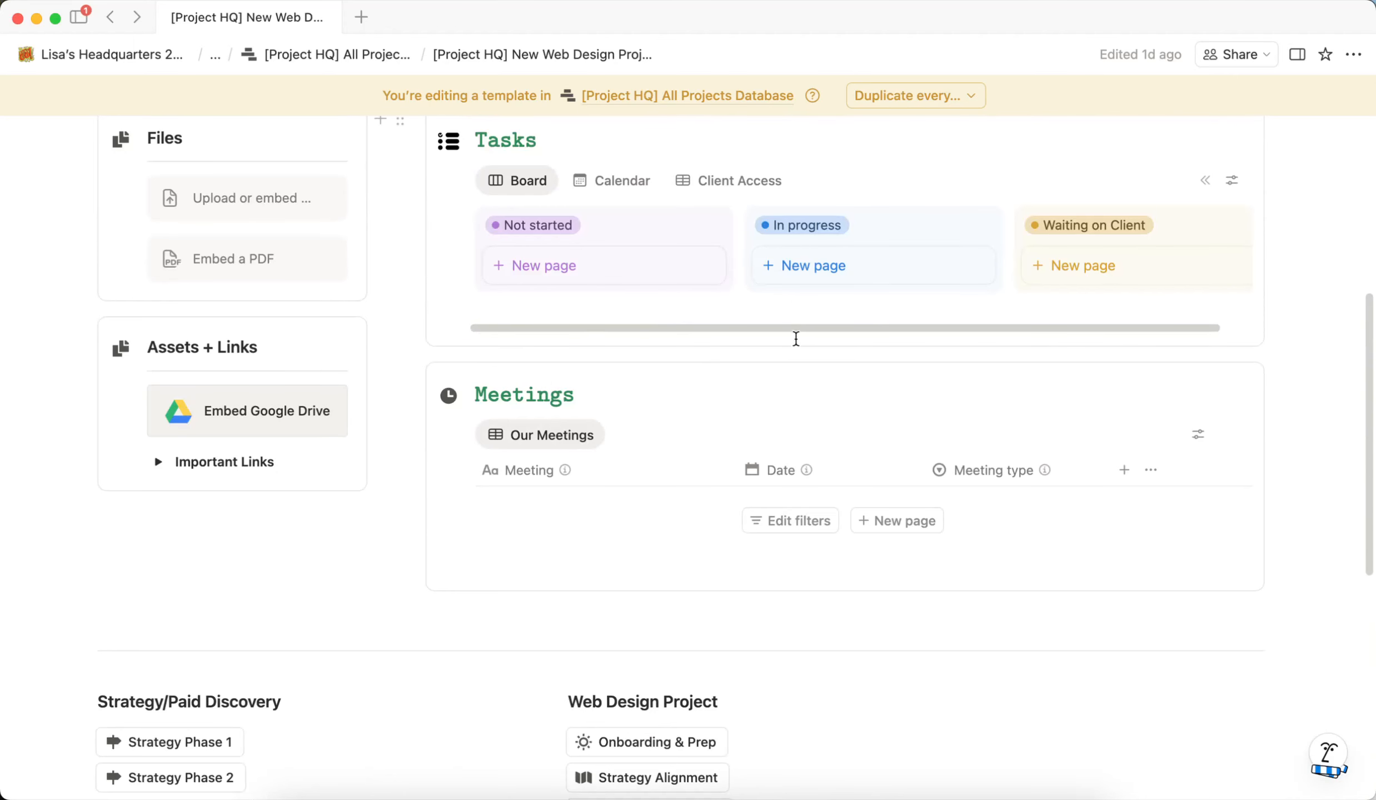
scroll(795, 356, "up", 4)
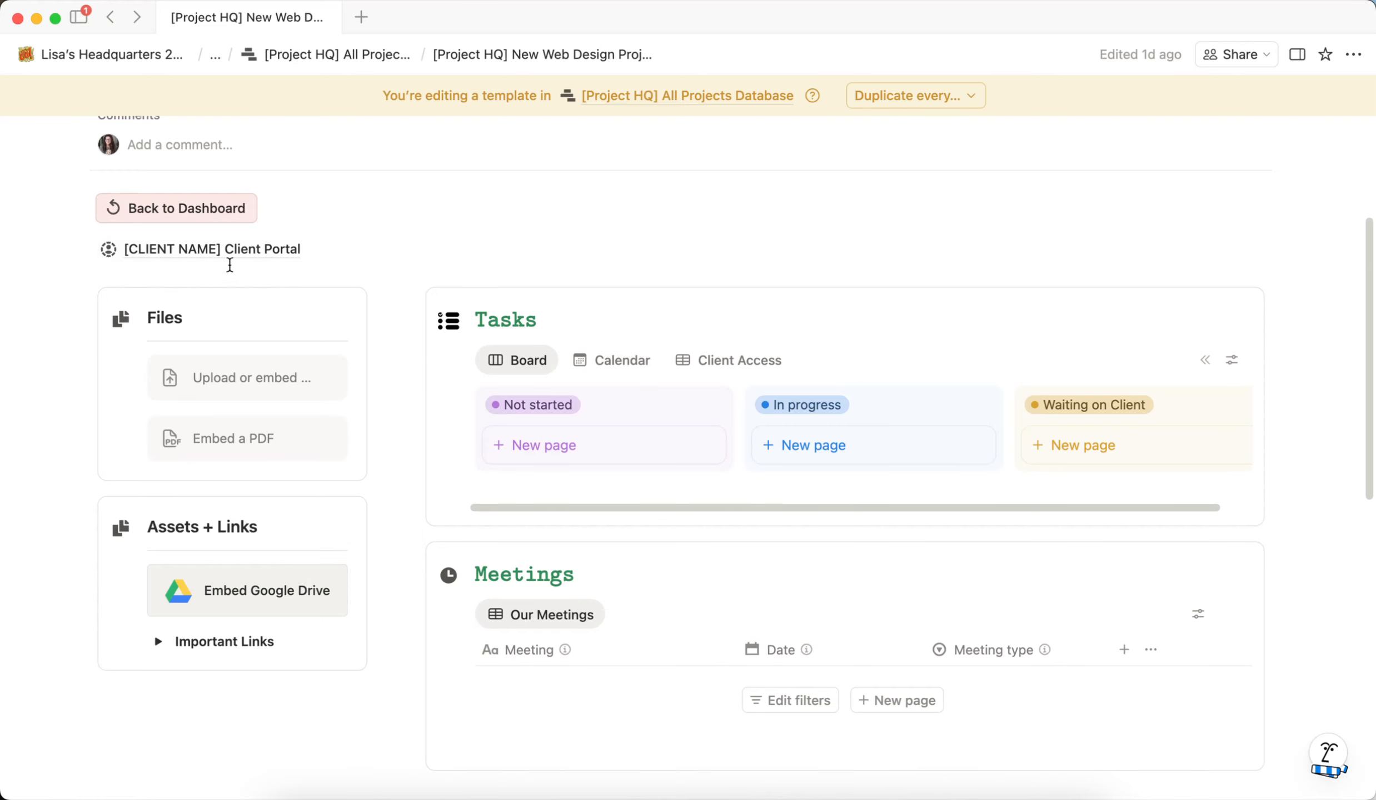
mouse_move(165, 256)
scroll(487, 265, "up", 1)
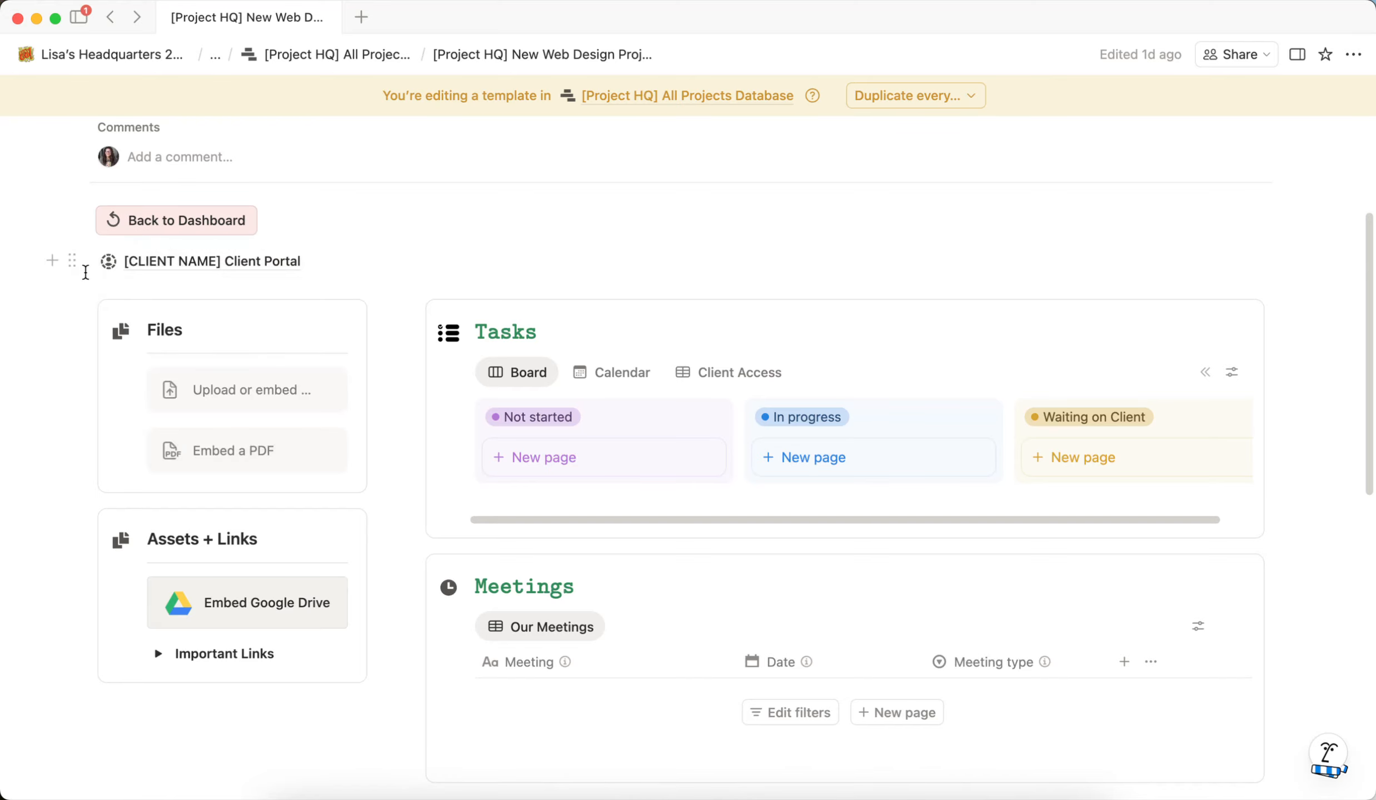
key("super+Tab")
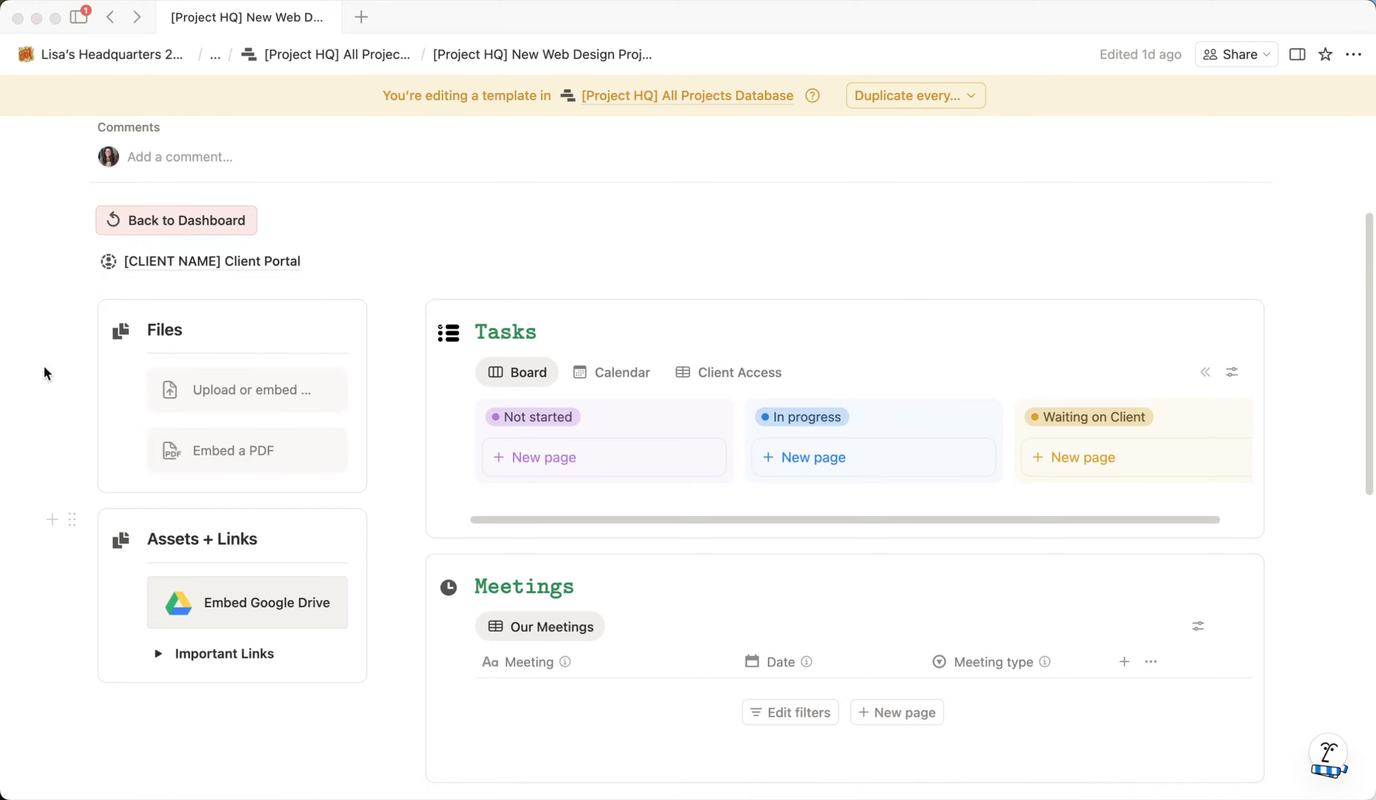
left_click(66, 258)
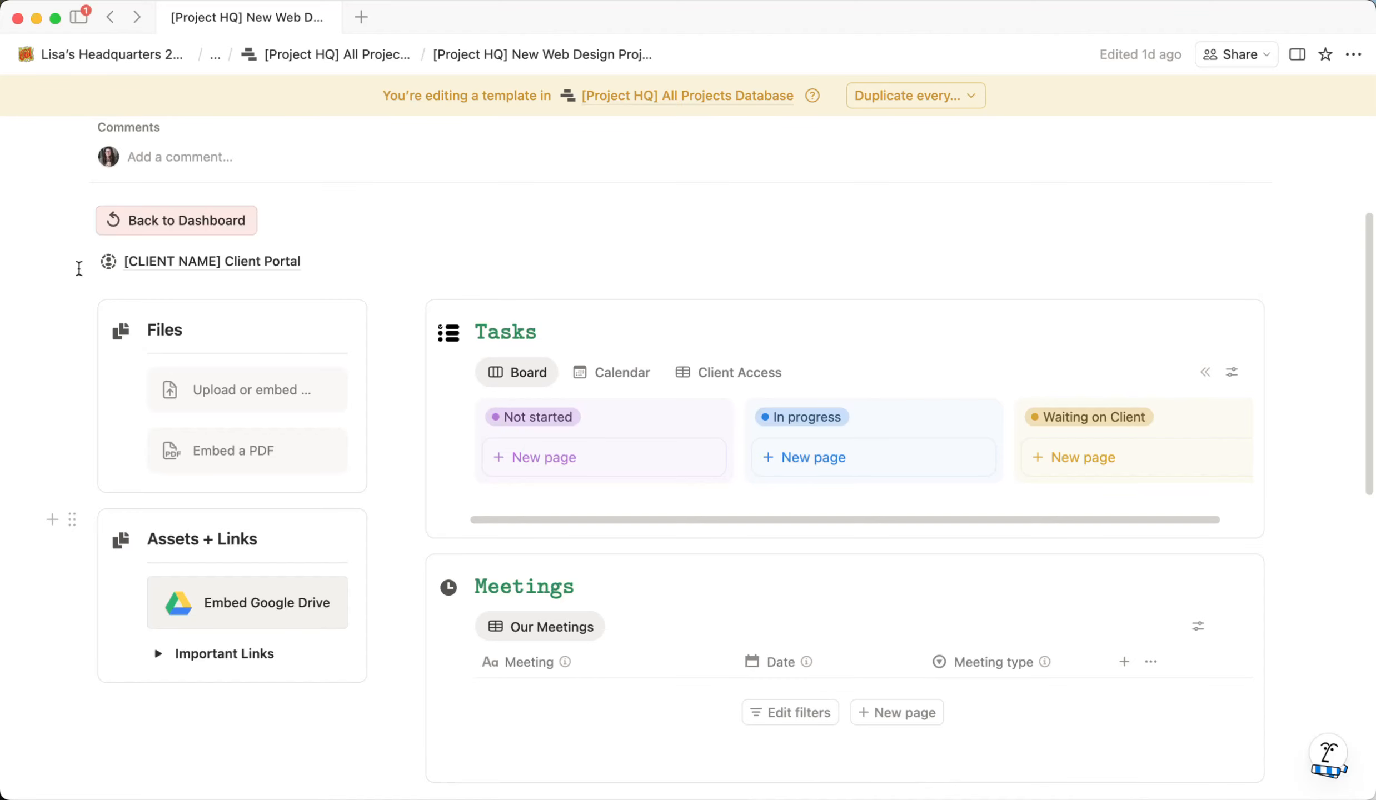
left_click(53, 222)
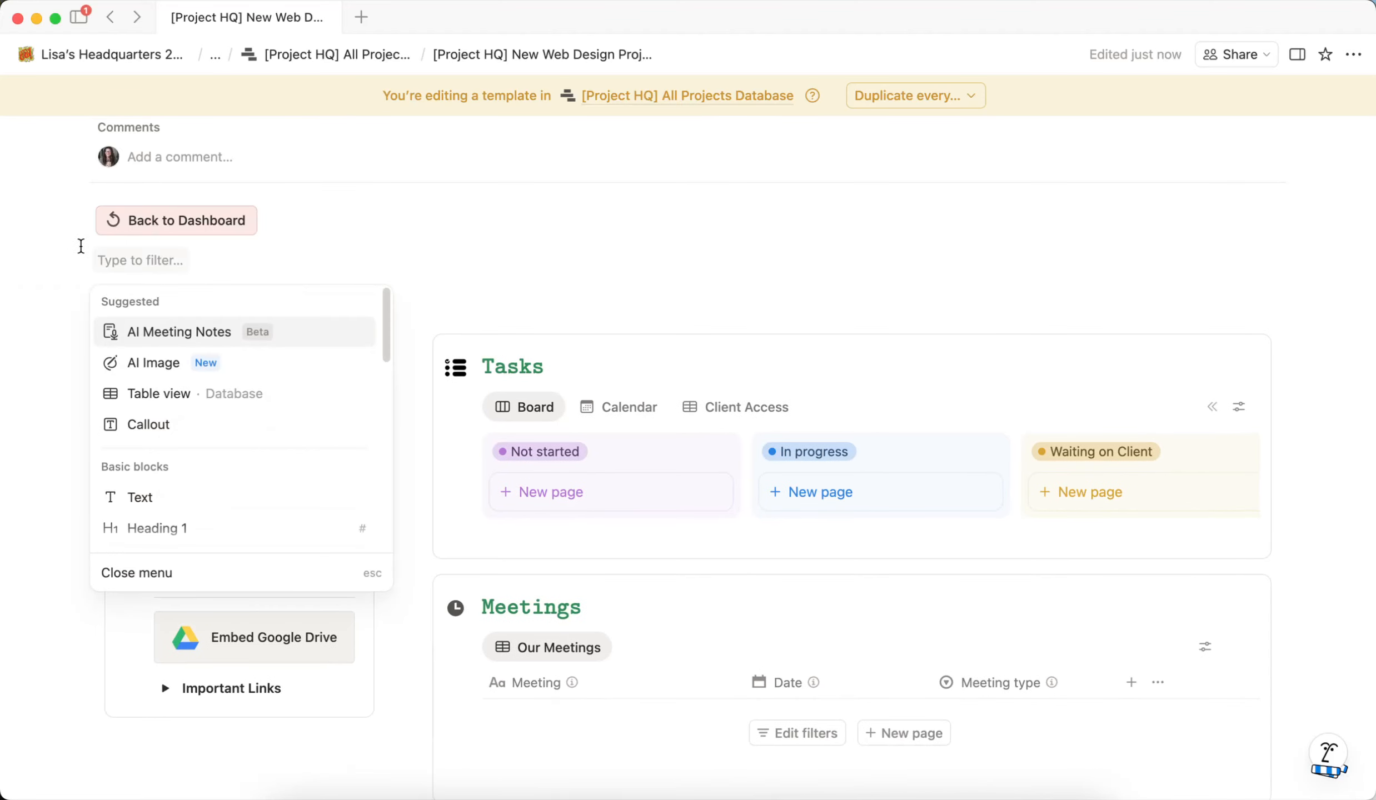
key("Escape")
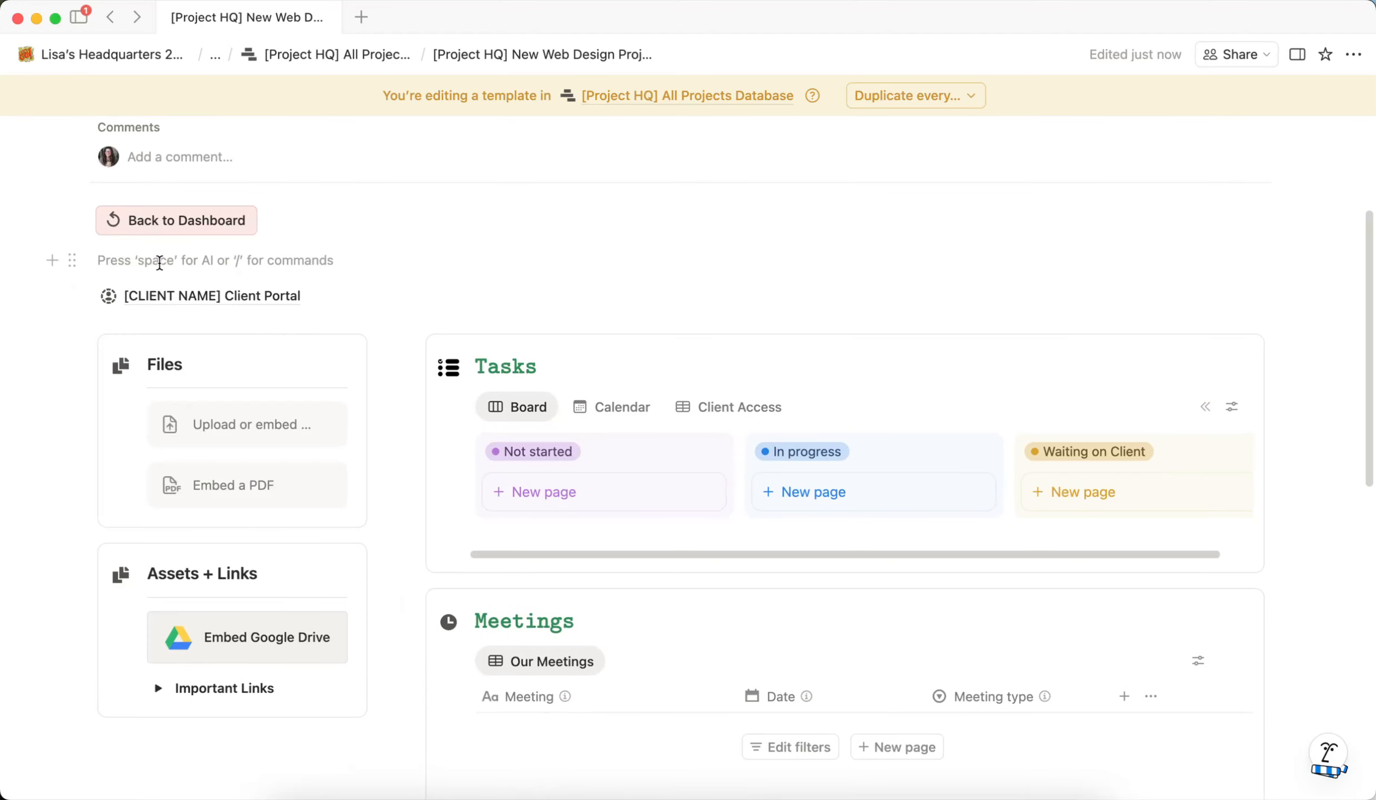
key("BackSpace")
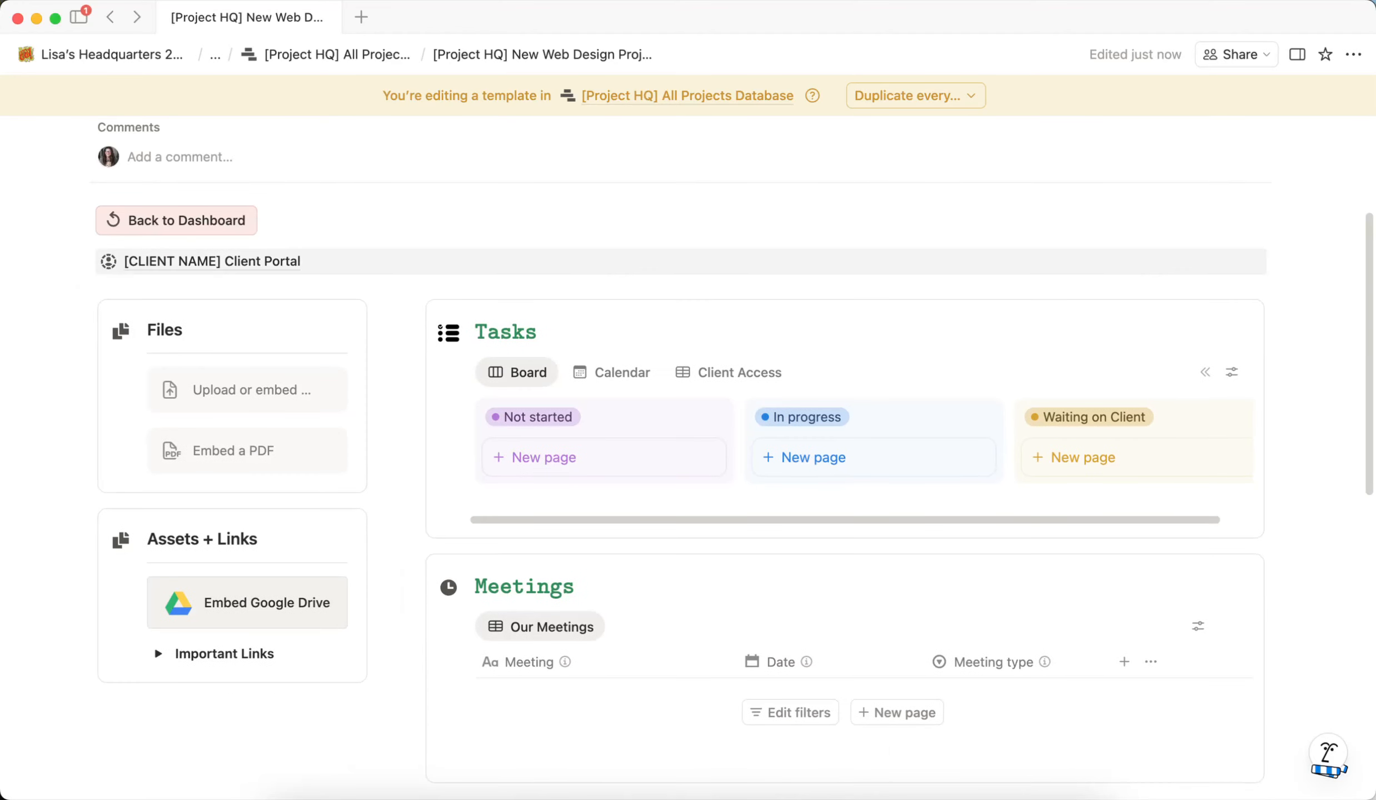
Step: Open the [CLIENT NAME] Client Portal page and inspect the Gallery view's Project filter without changing it
left_click(246, 267)
scroll(1111, 442, "down", 5)
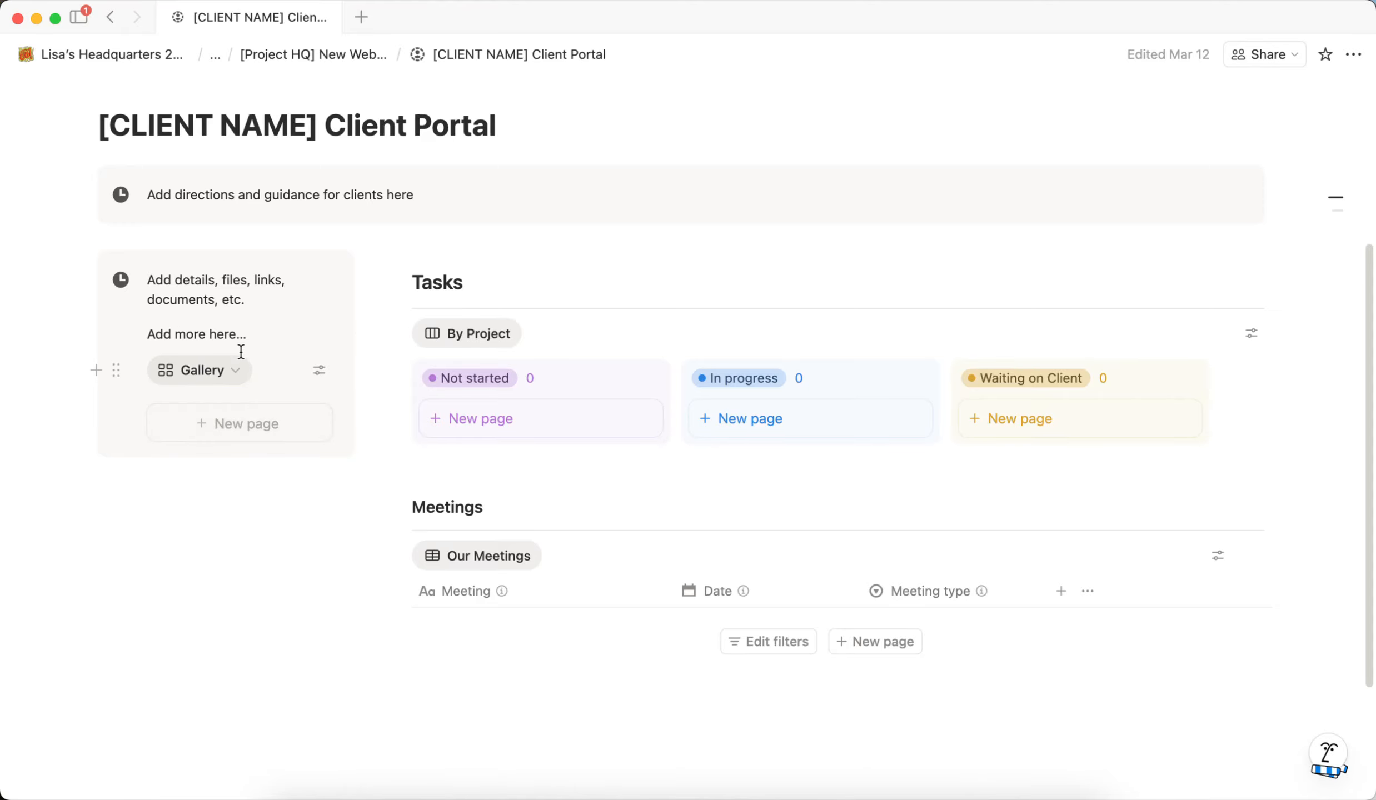
left_click(325, 372)
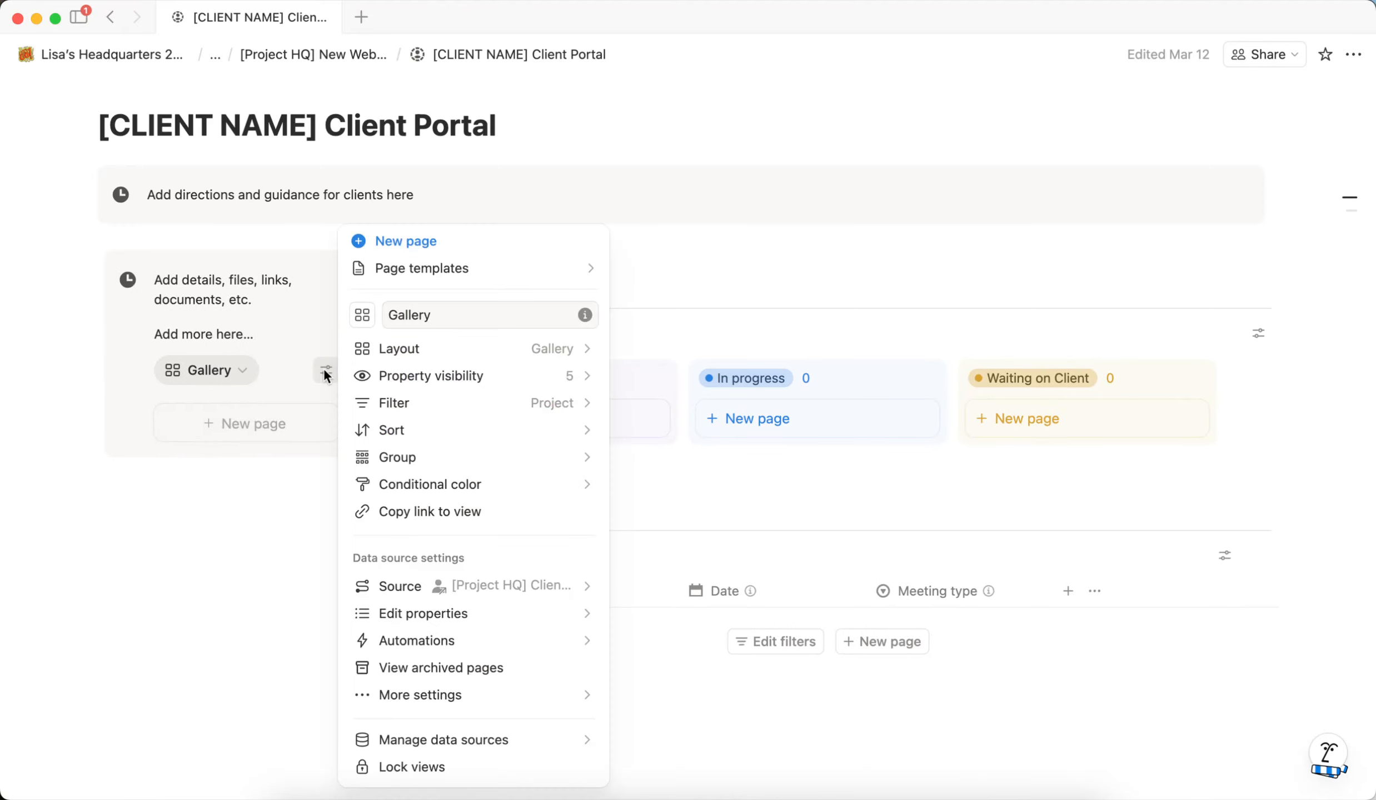
left_click(401, 398)
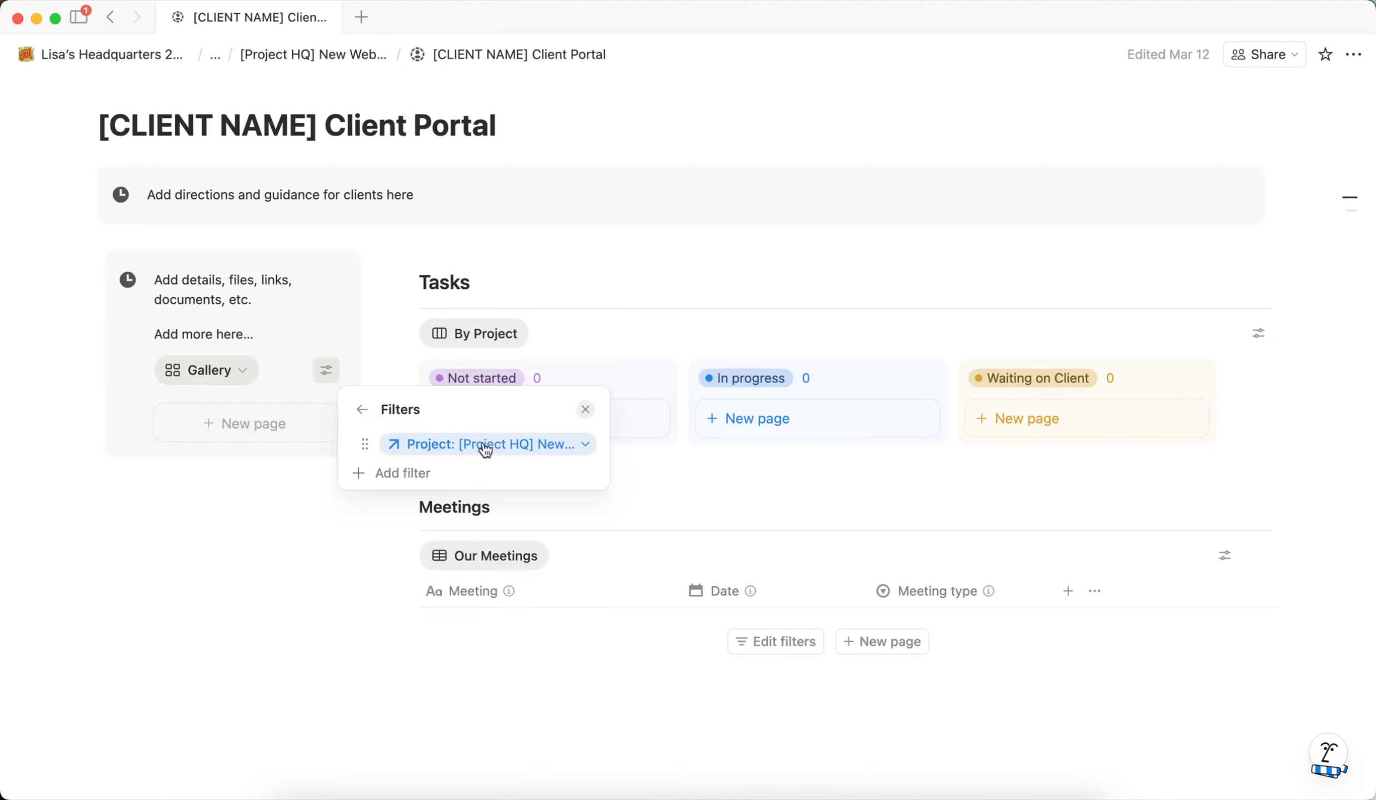
left_click(579, 449)
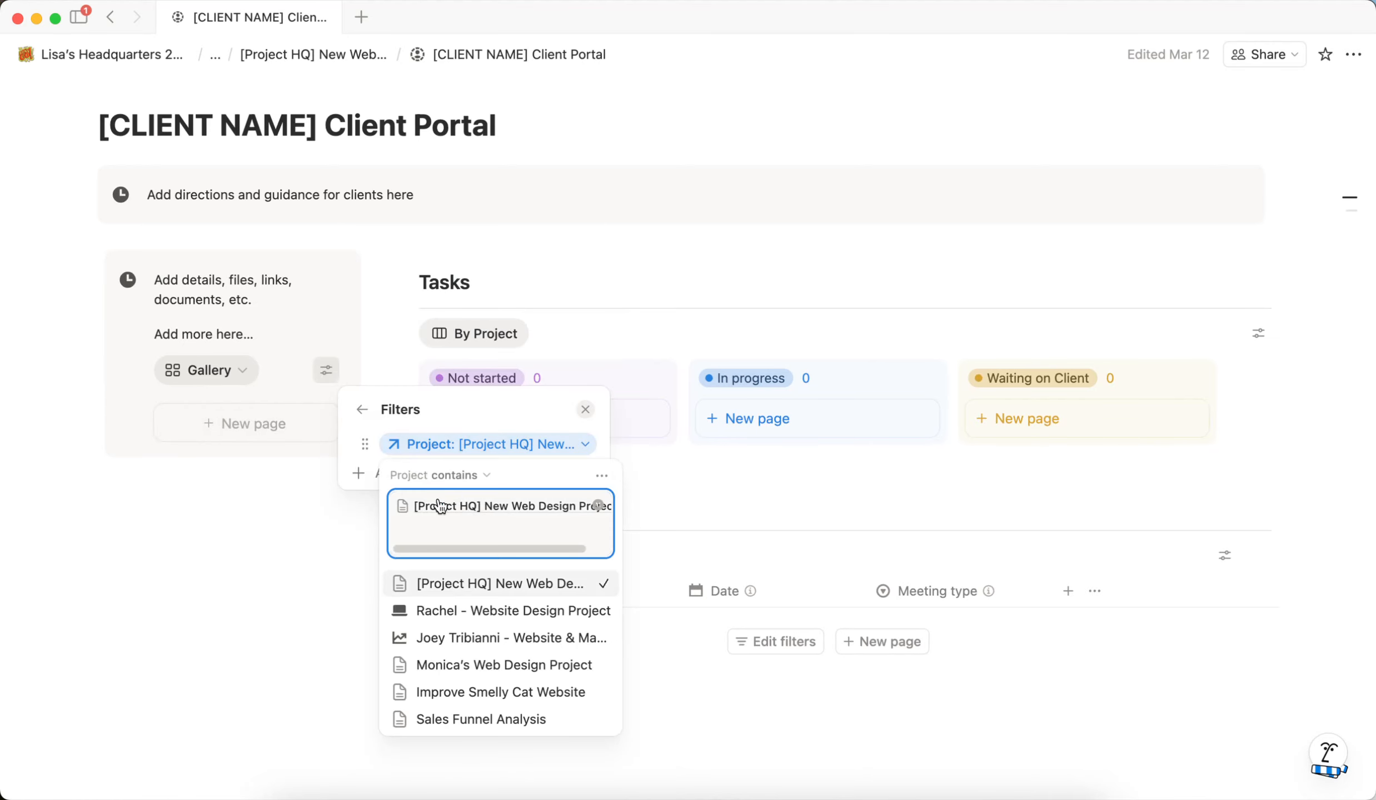
left_click(549, 413)
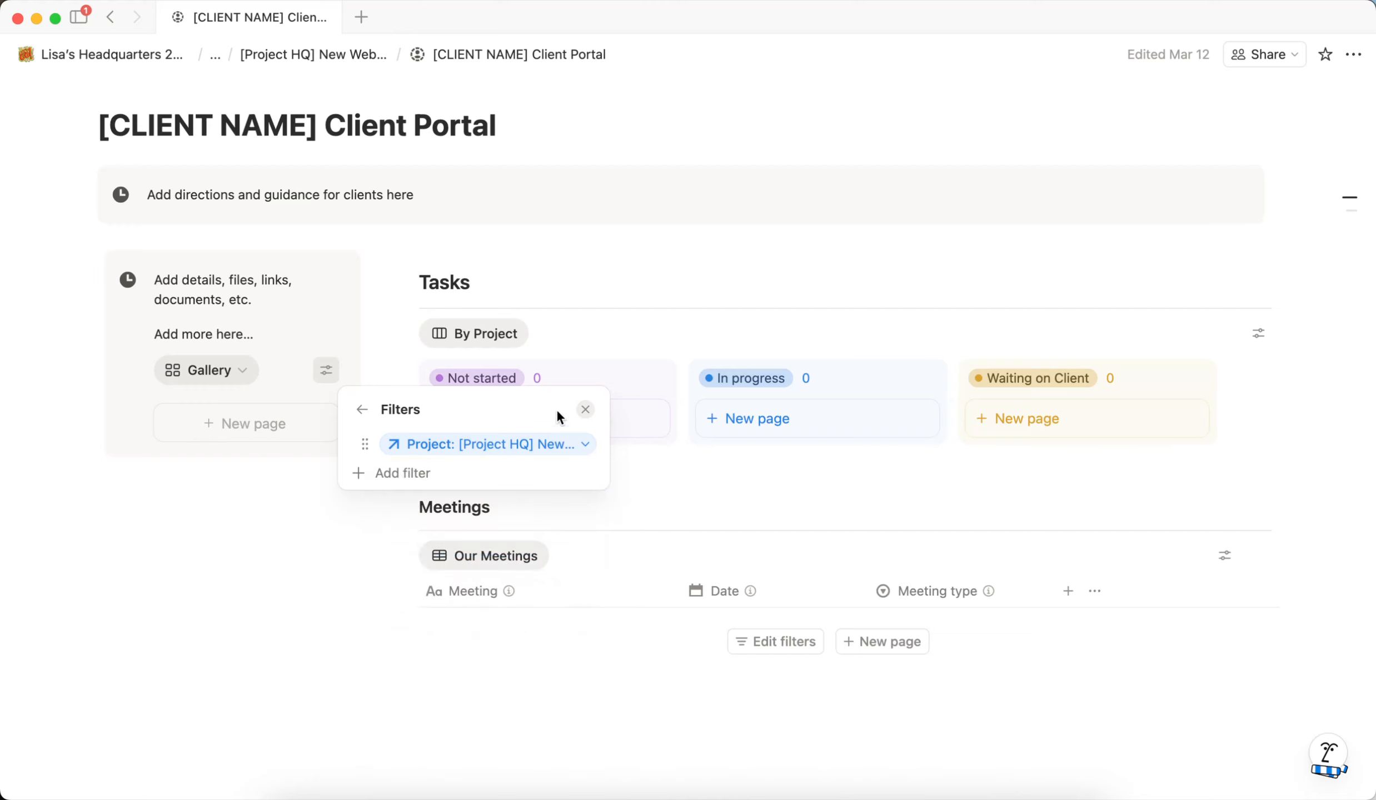
left_click(583, 412)
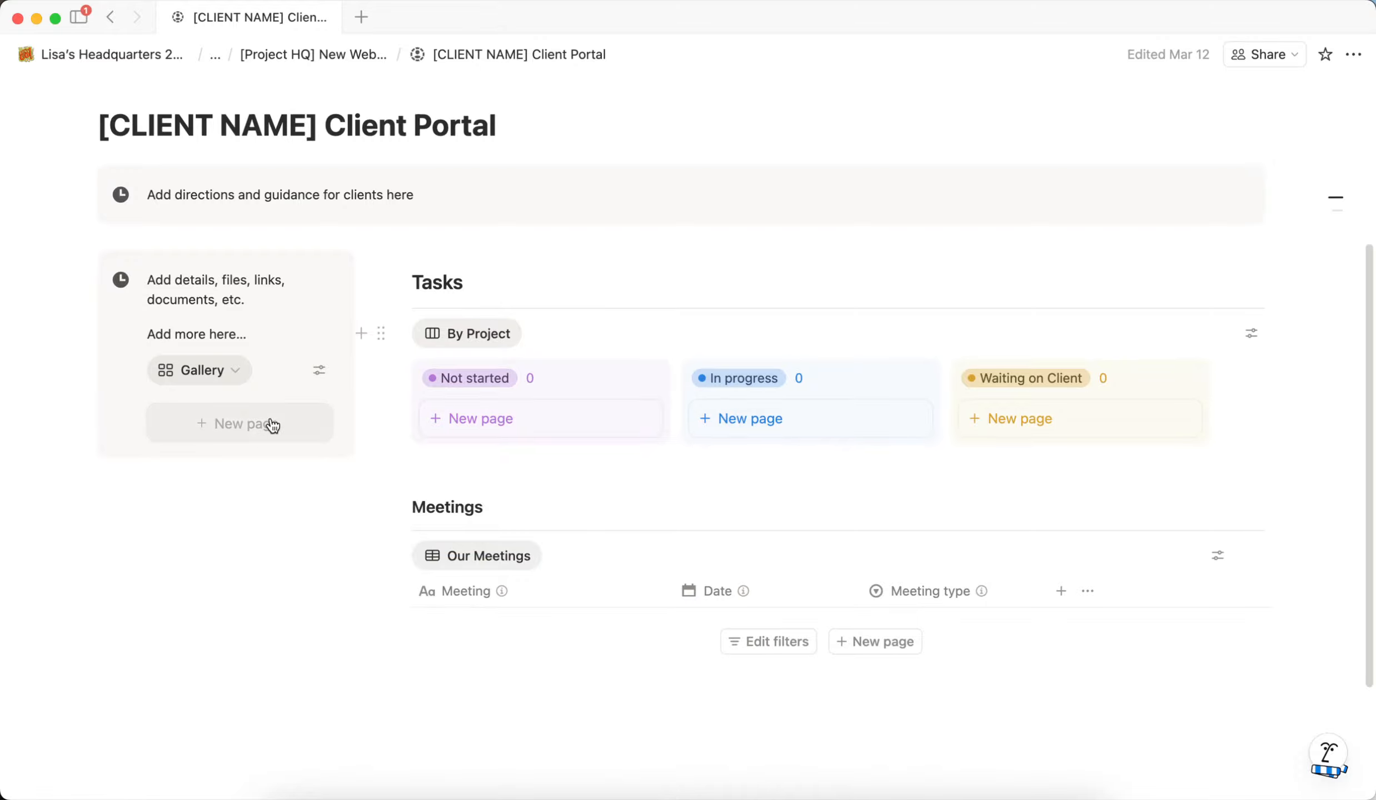
Step: Rename the Tasks board view on the Client Portal page to "By Status"
left_click(479, 334)
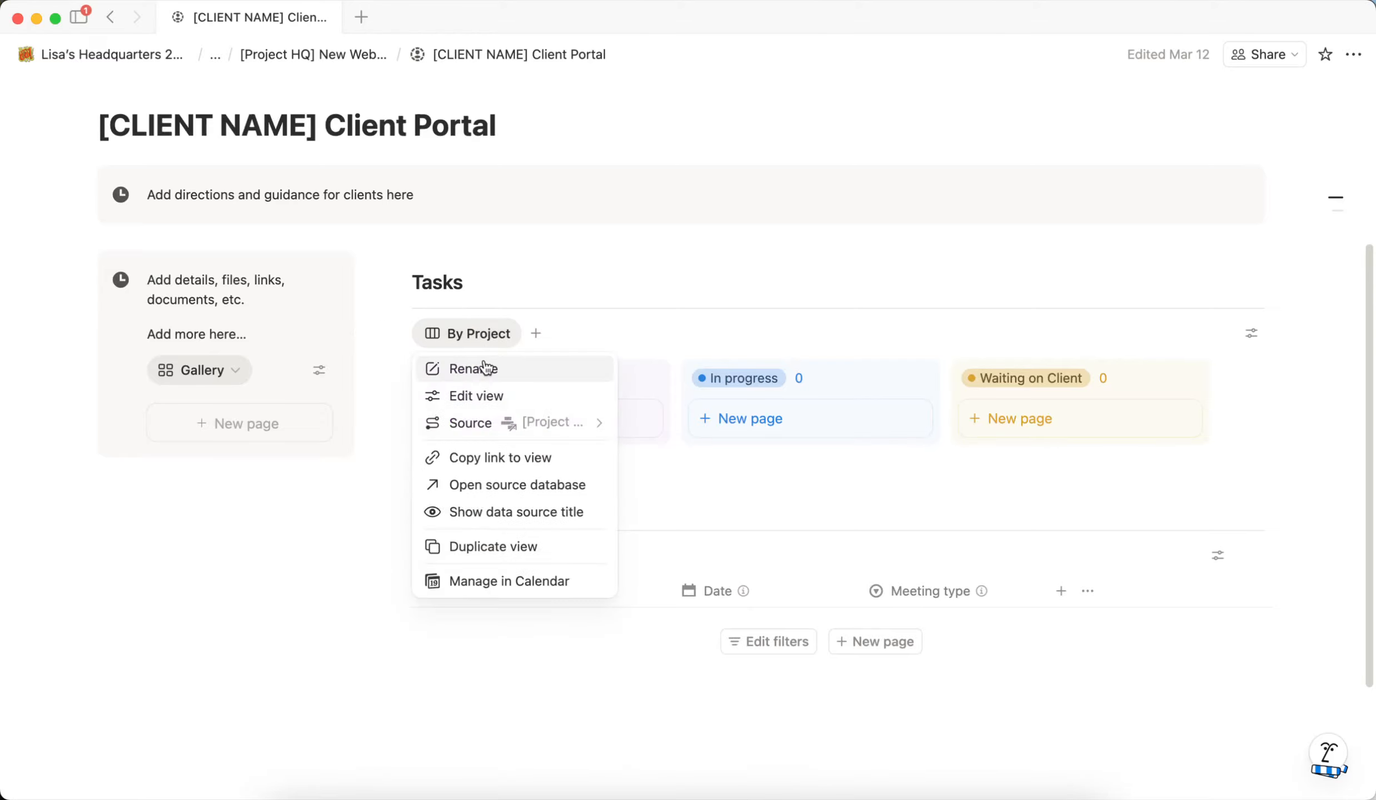
left_click(481, 366)
left_click_drag(1211, 235, 1163, 237)
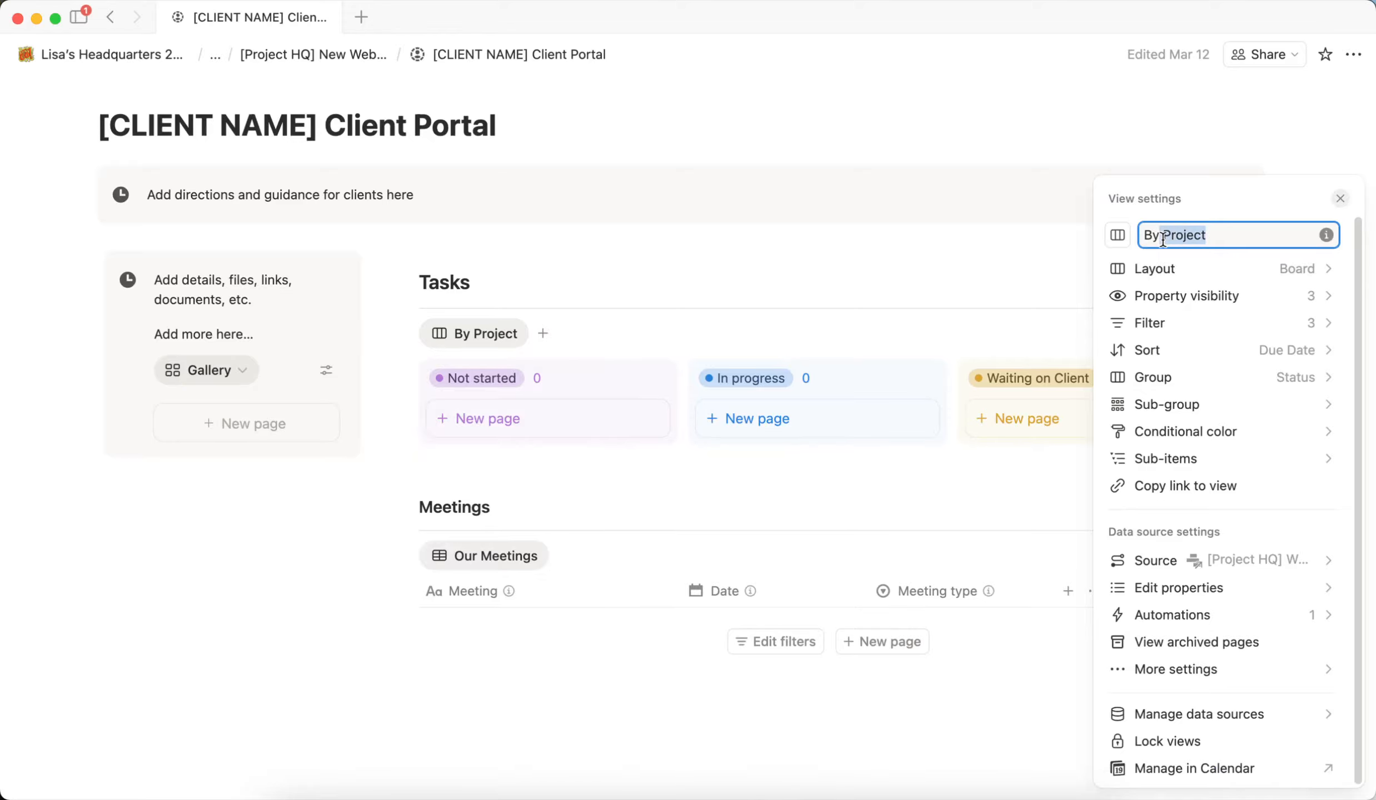
type("Stag")
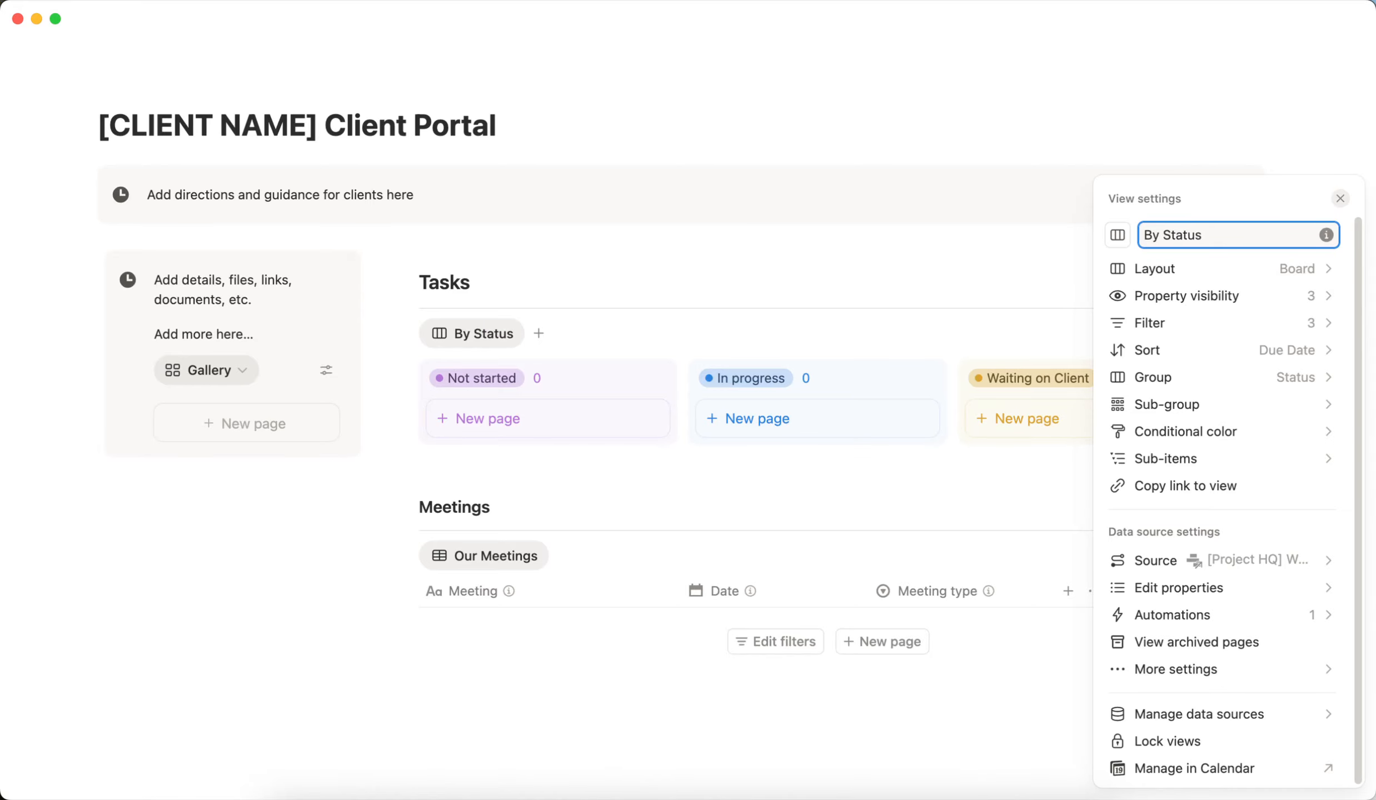
left_click(952, 270)
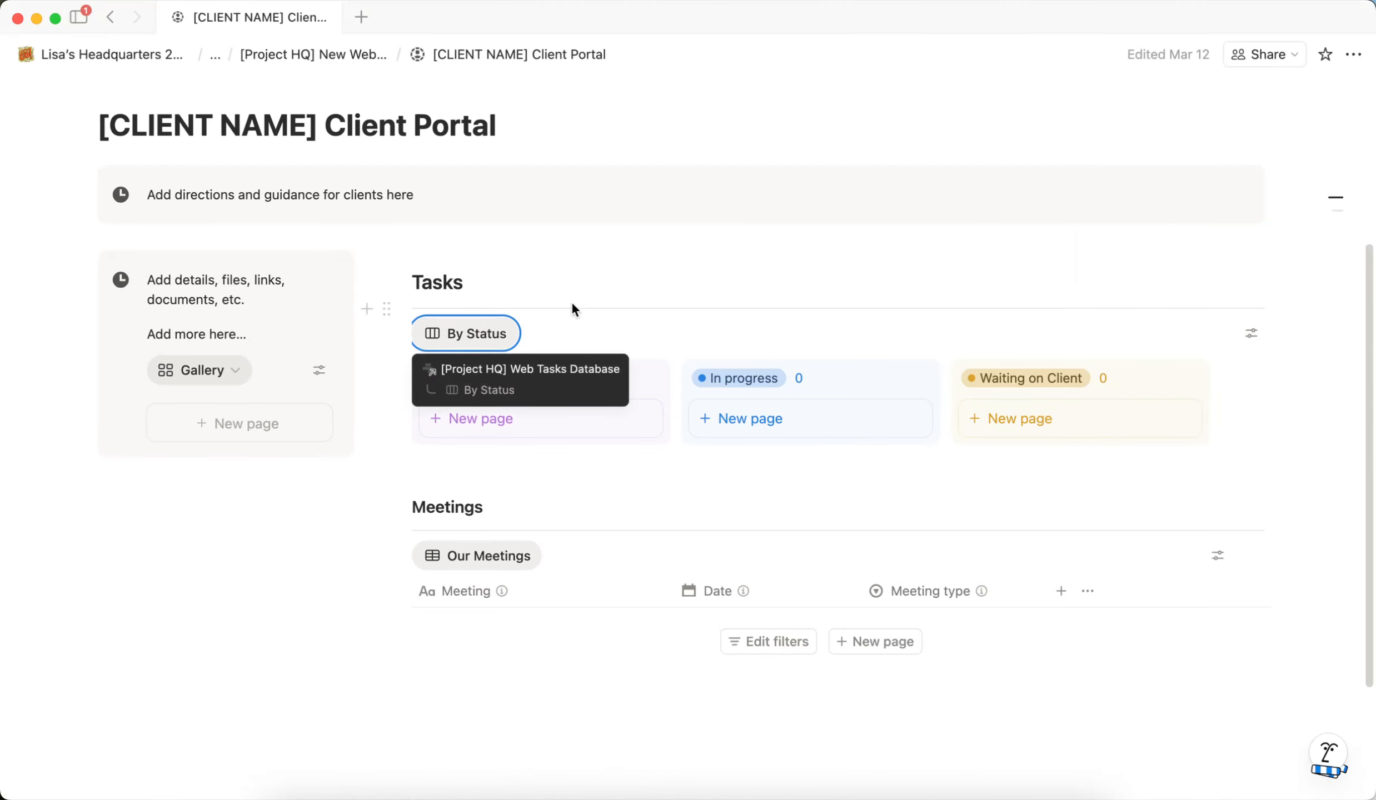
left_click_drag(571, 301, 480, 314)
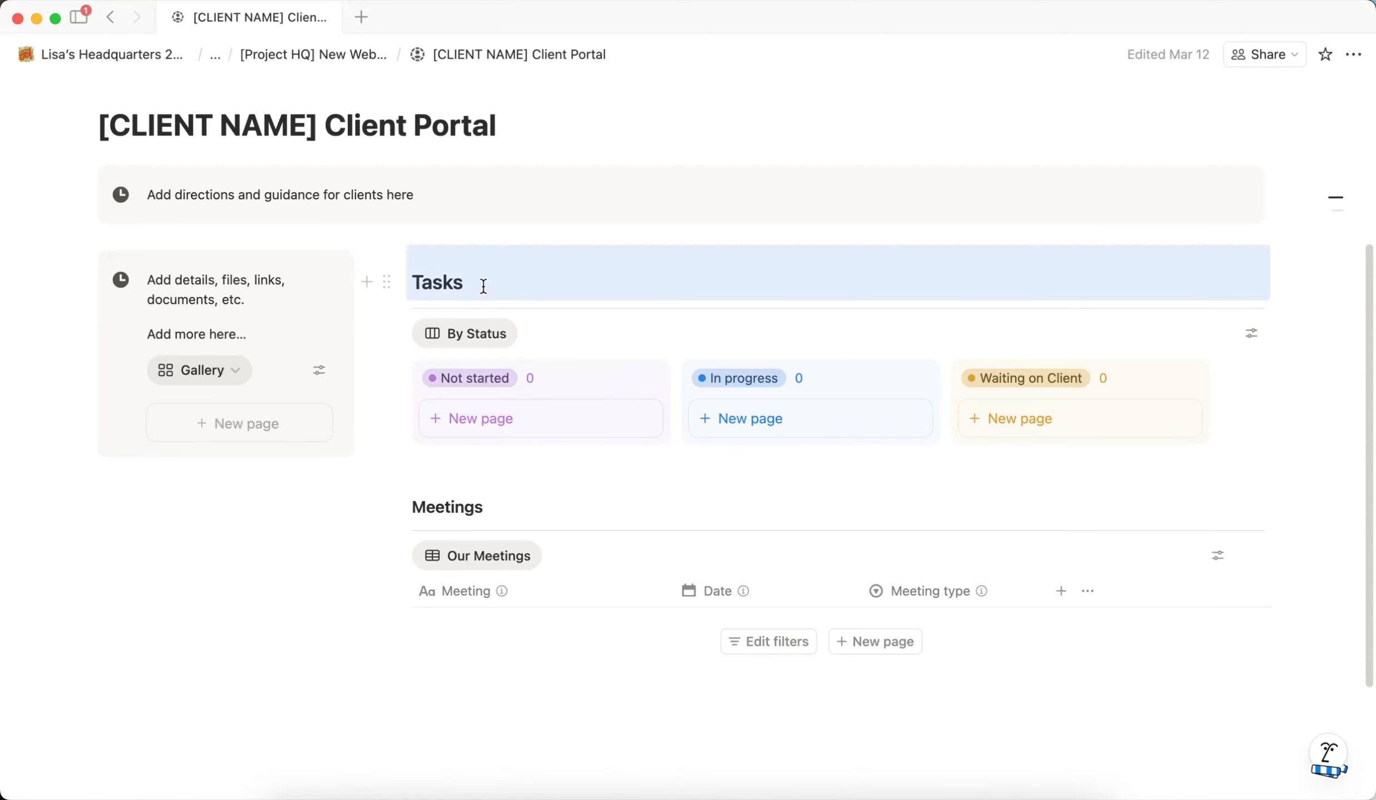
left_click(623, 274)
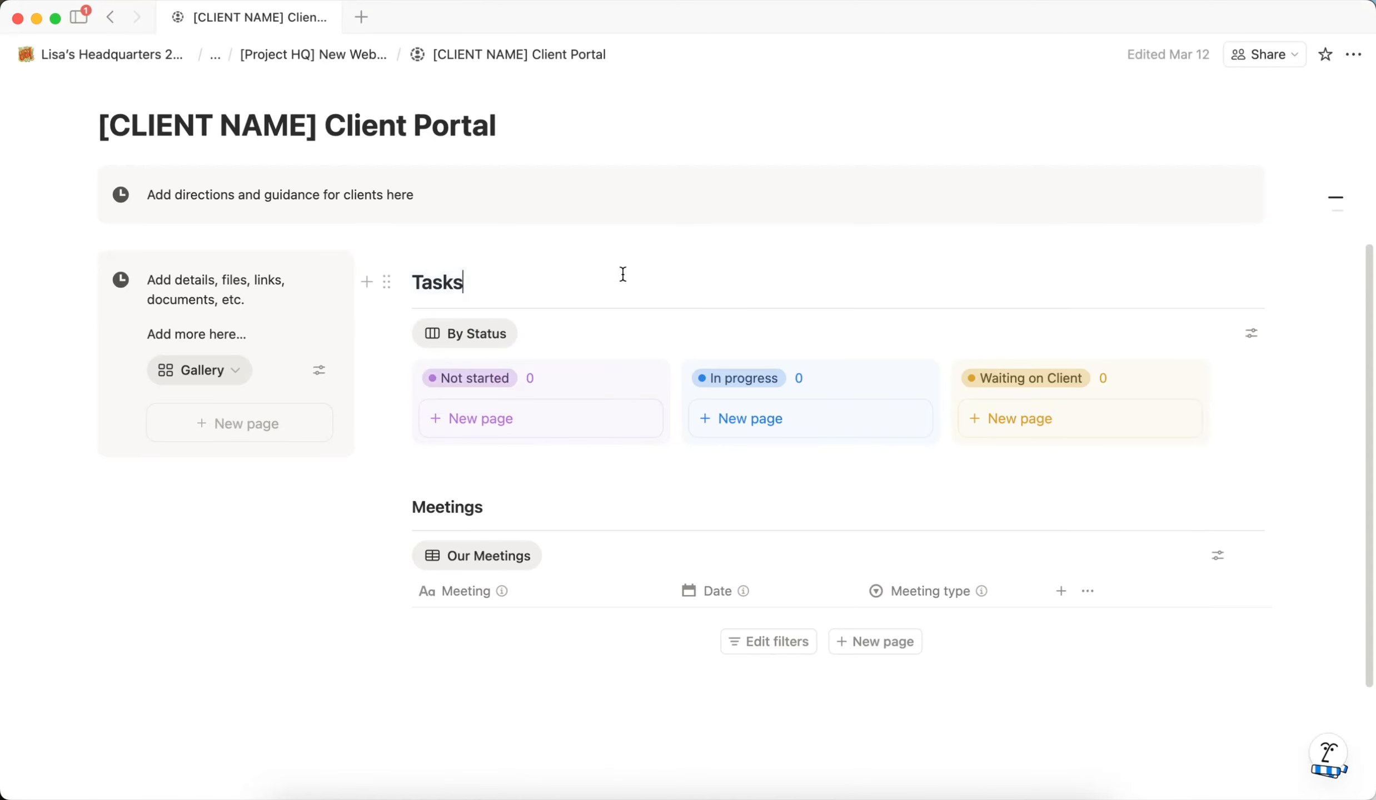
Step: Inspect the Project and Complete filters of the Tasks board without changing them, and close the view settings
left_click(1251, 335)
left_click(1189, 324)
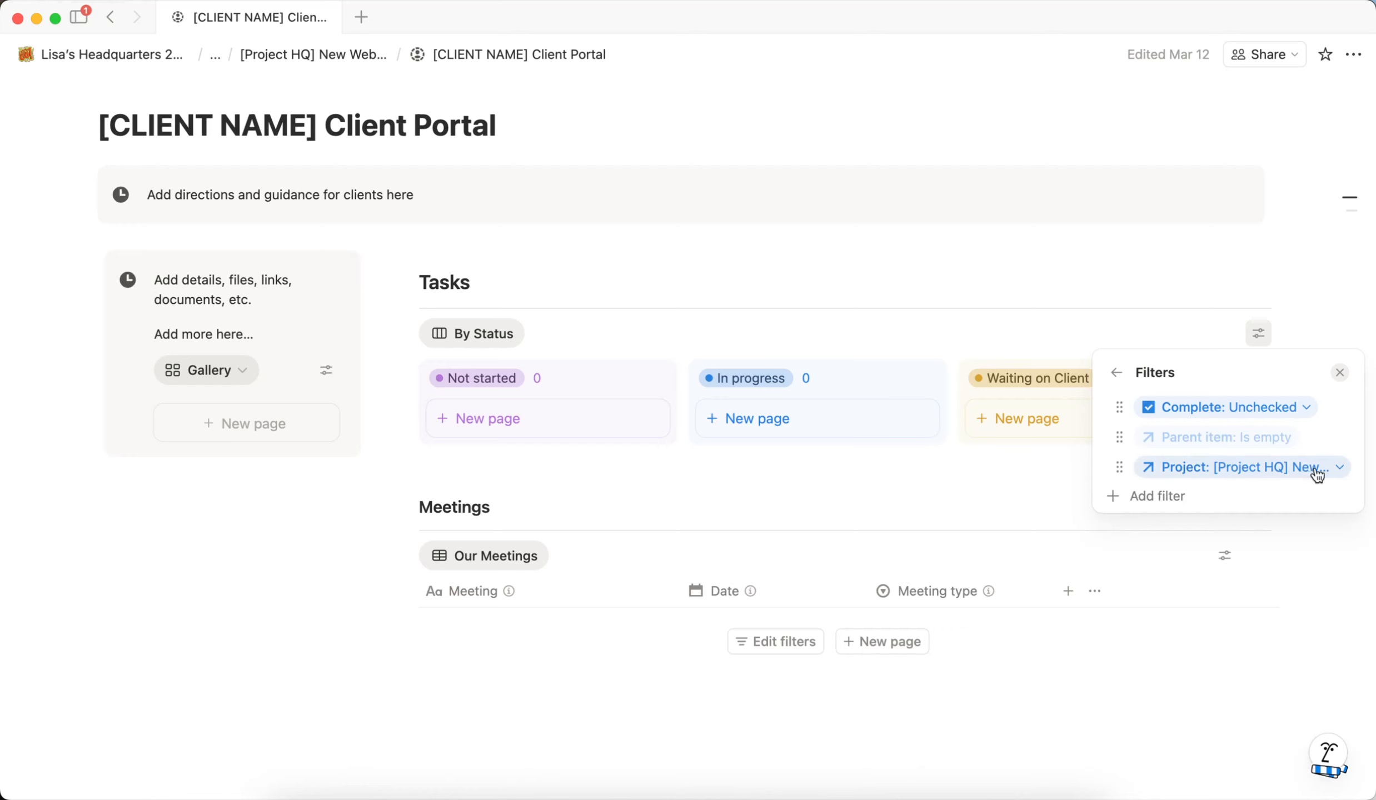
left_click(1333, 469)
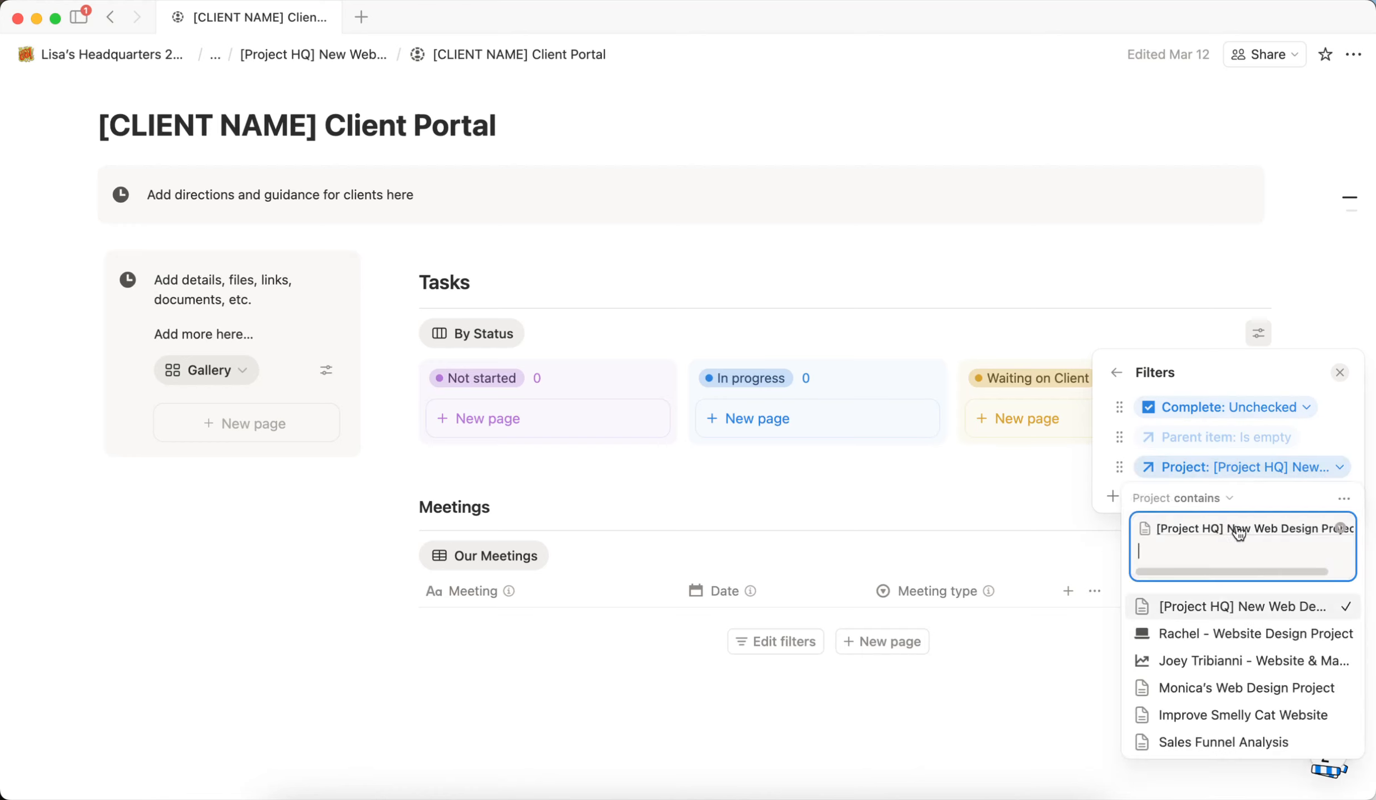
left_click(1339, 468)
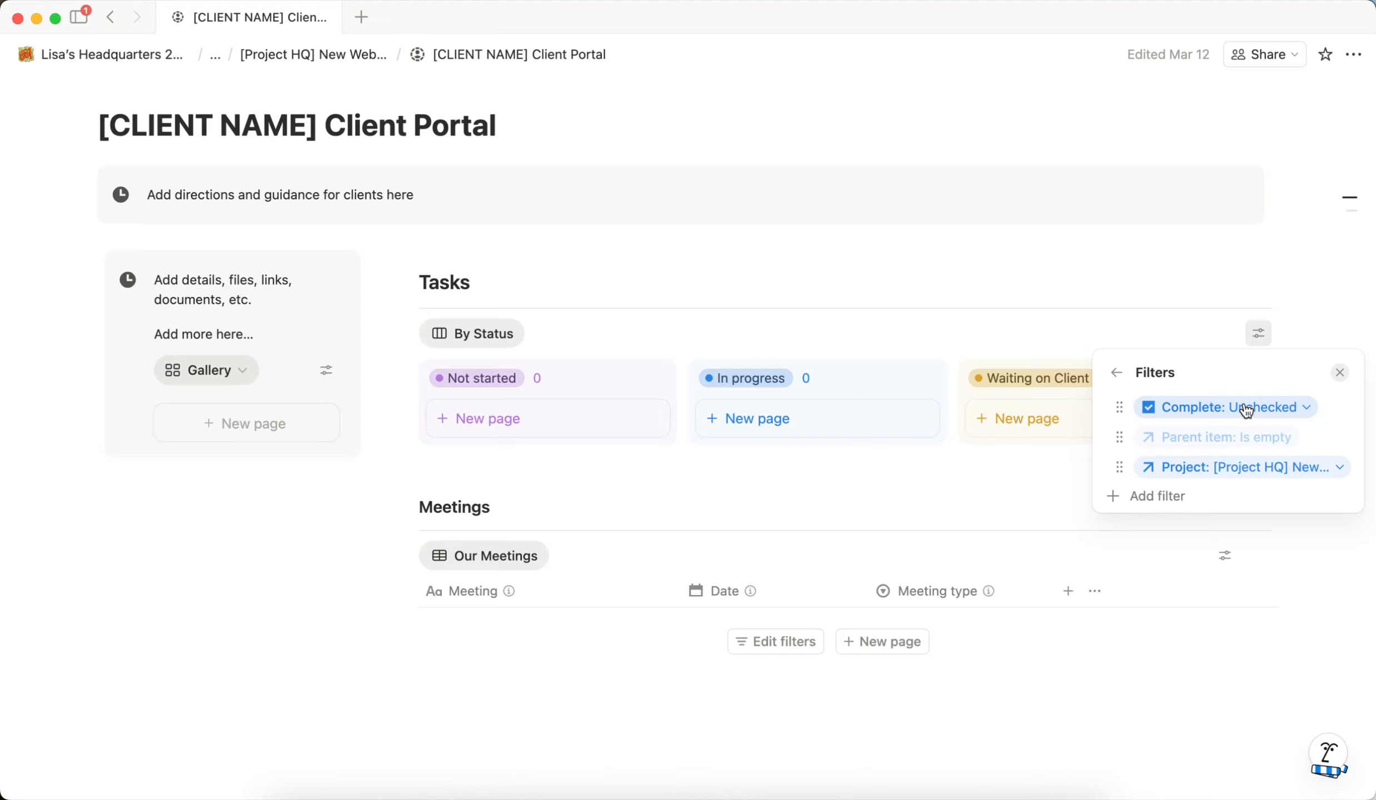
left_click(1303, 409)
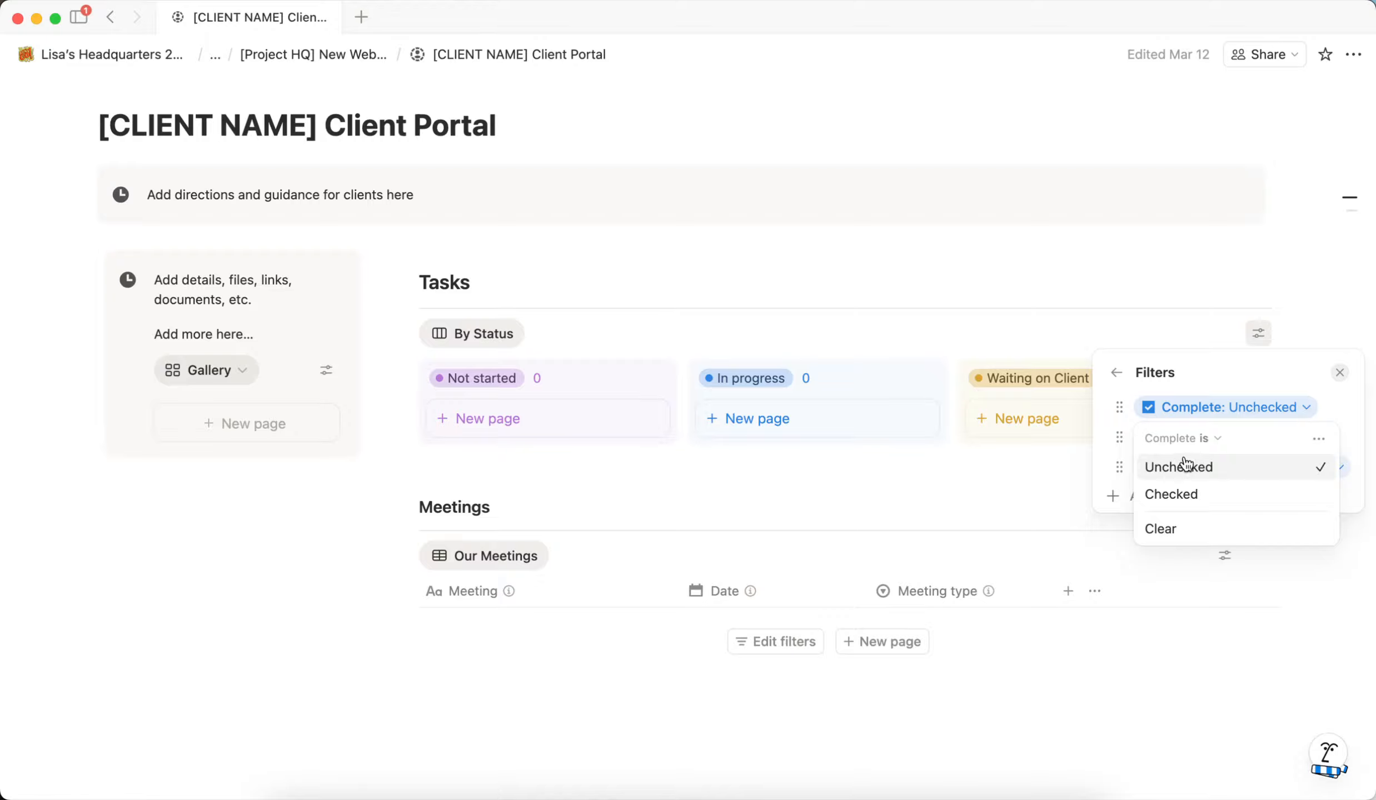
left_click(1207, 373)
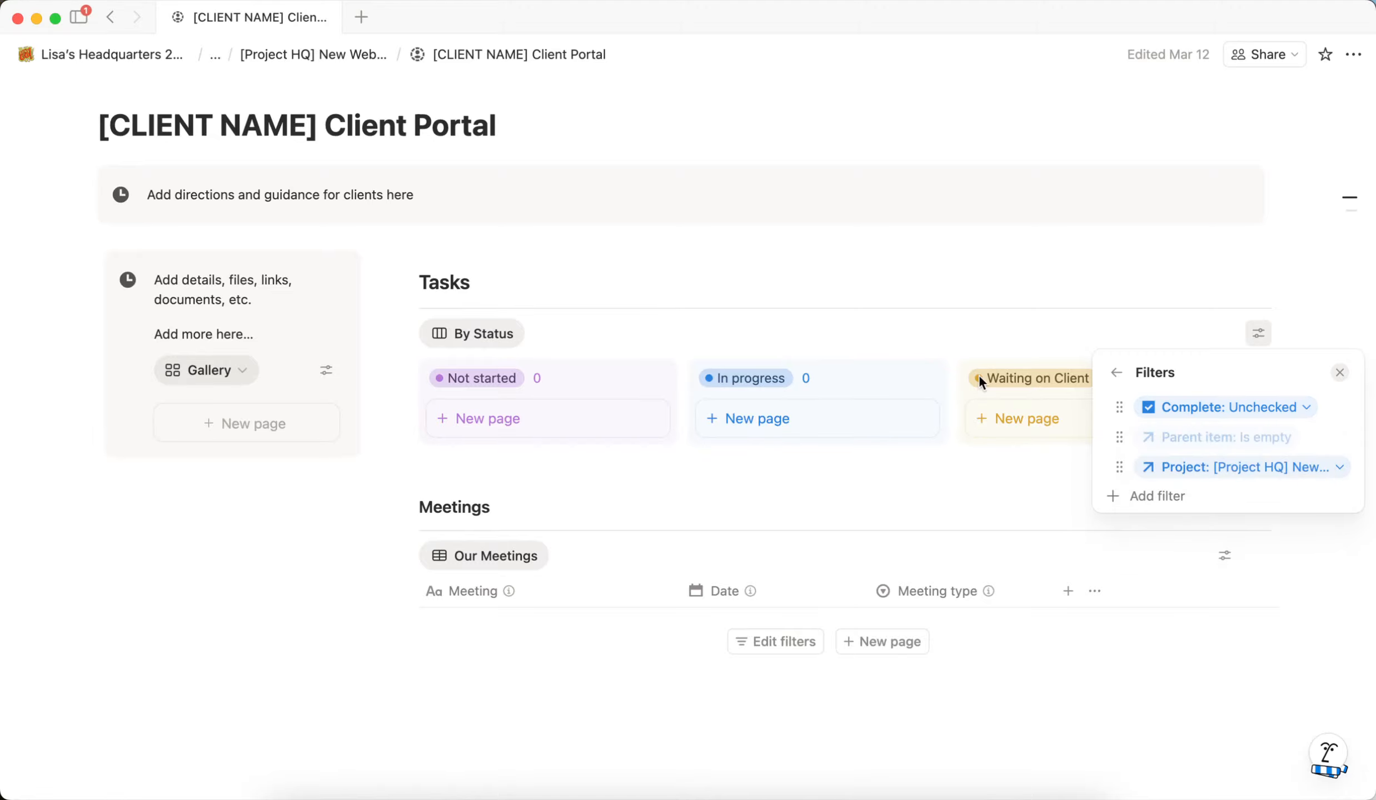
left_click(1338, 373)
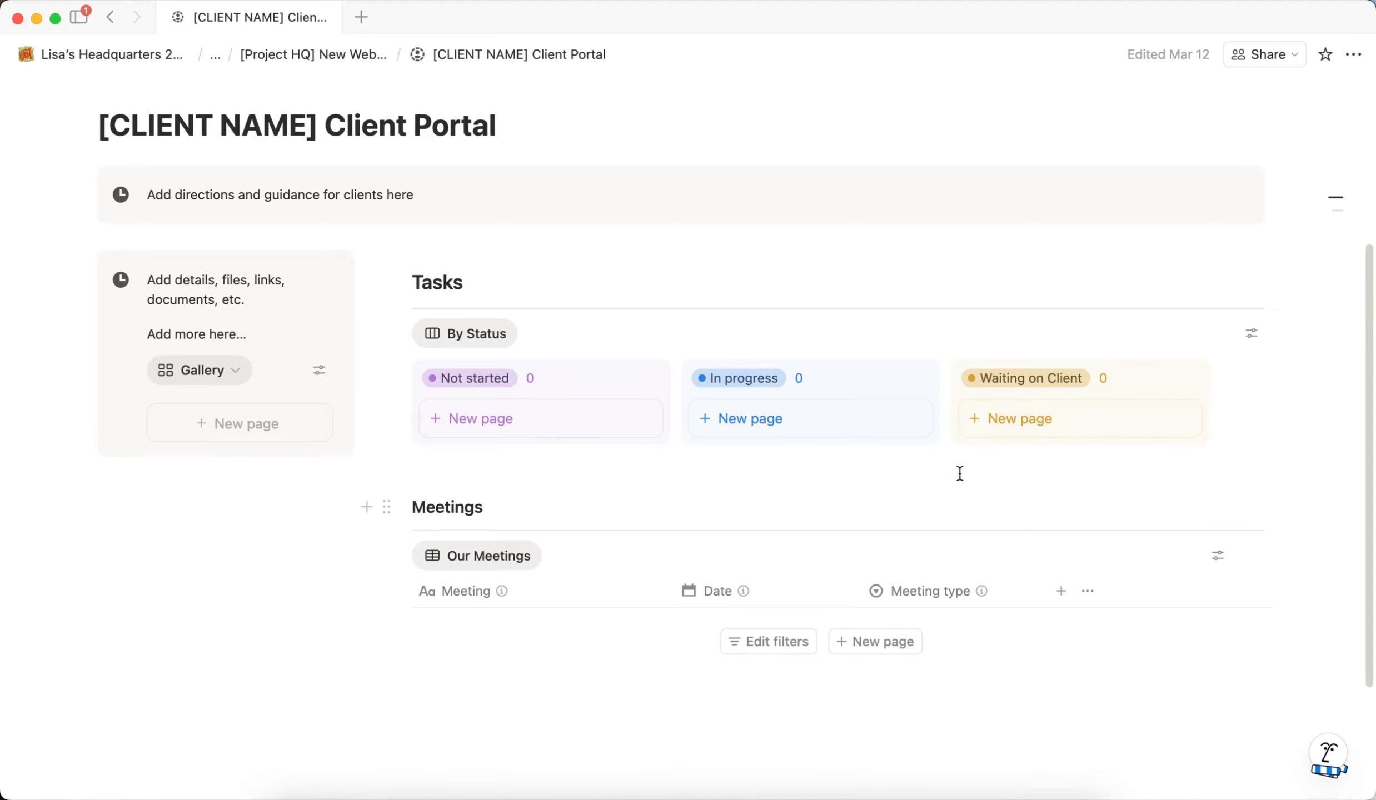
Step: Look over the Client Portal page and return to the New Web Design Project template
scroll(1232, 451, "down", 3)
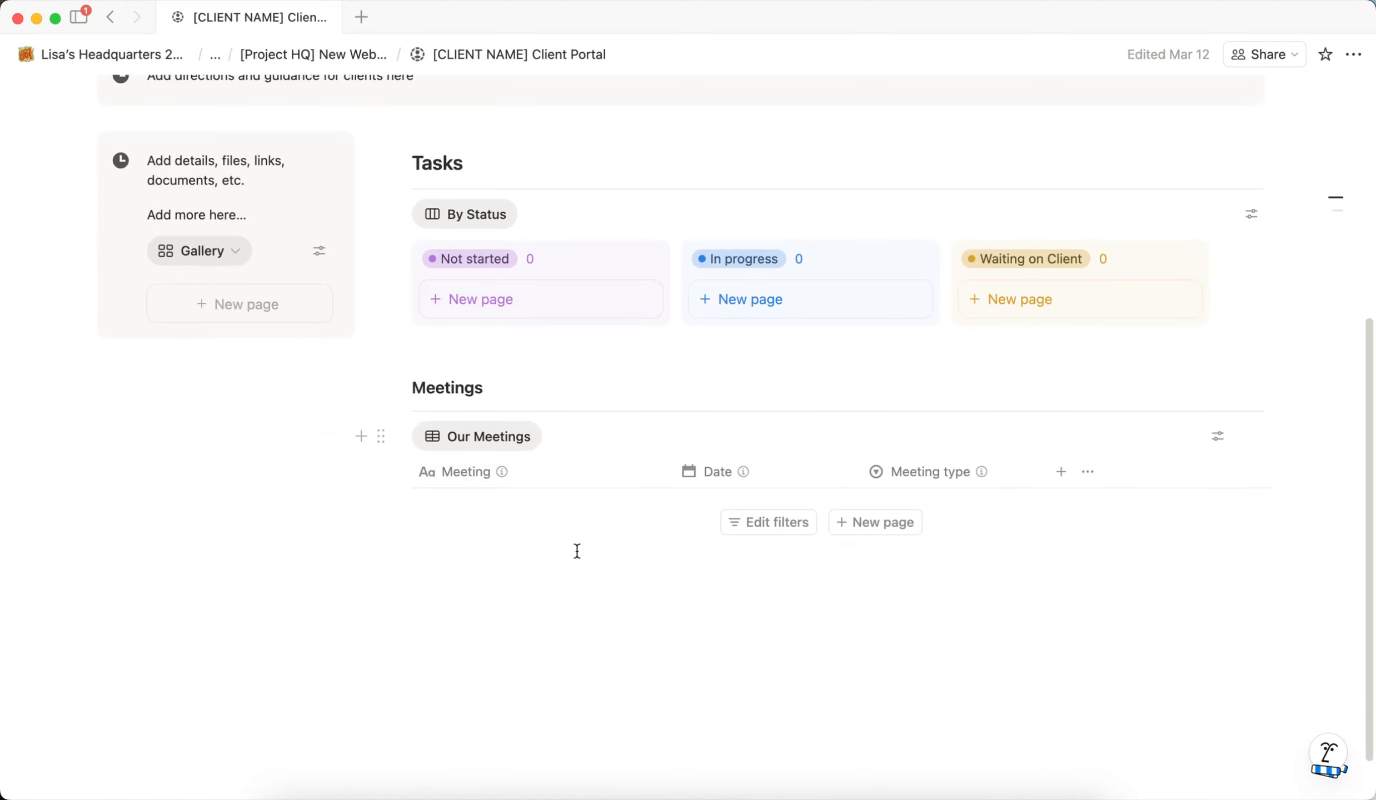
scroll(631, 500, "up", 10)
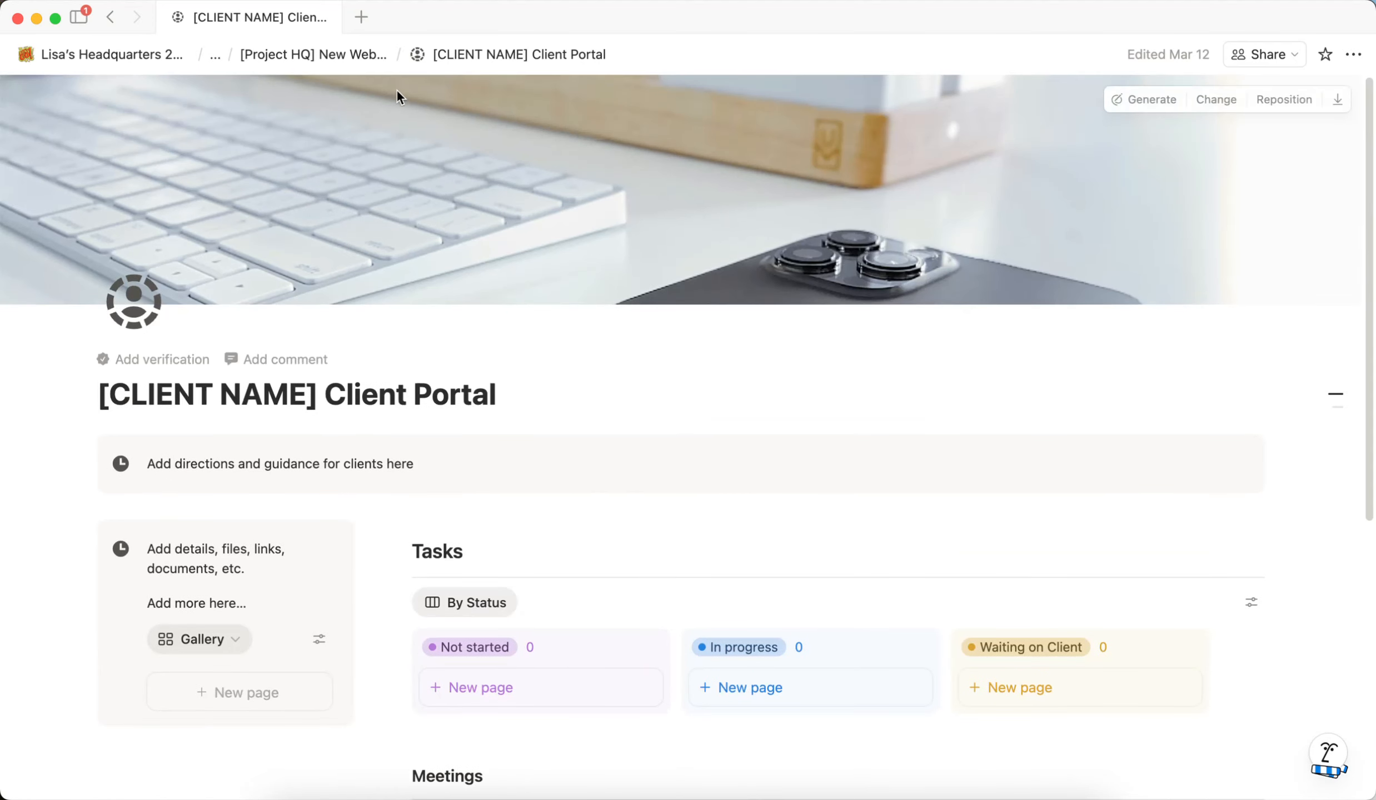
left_click(323, 66)
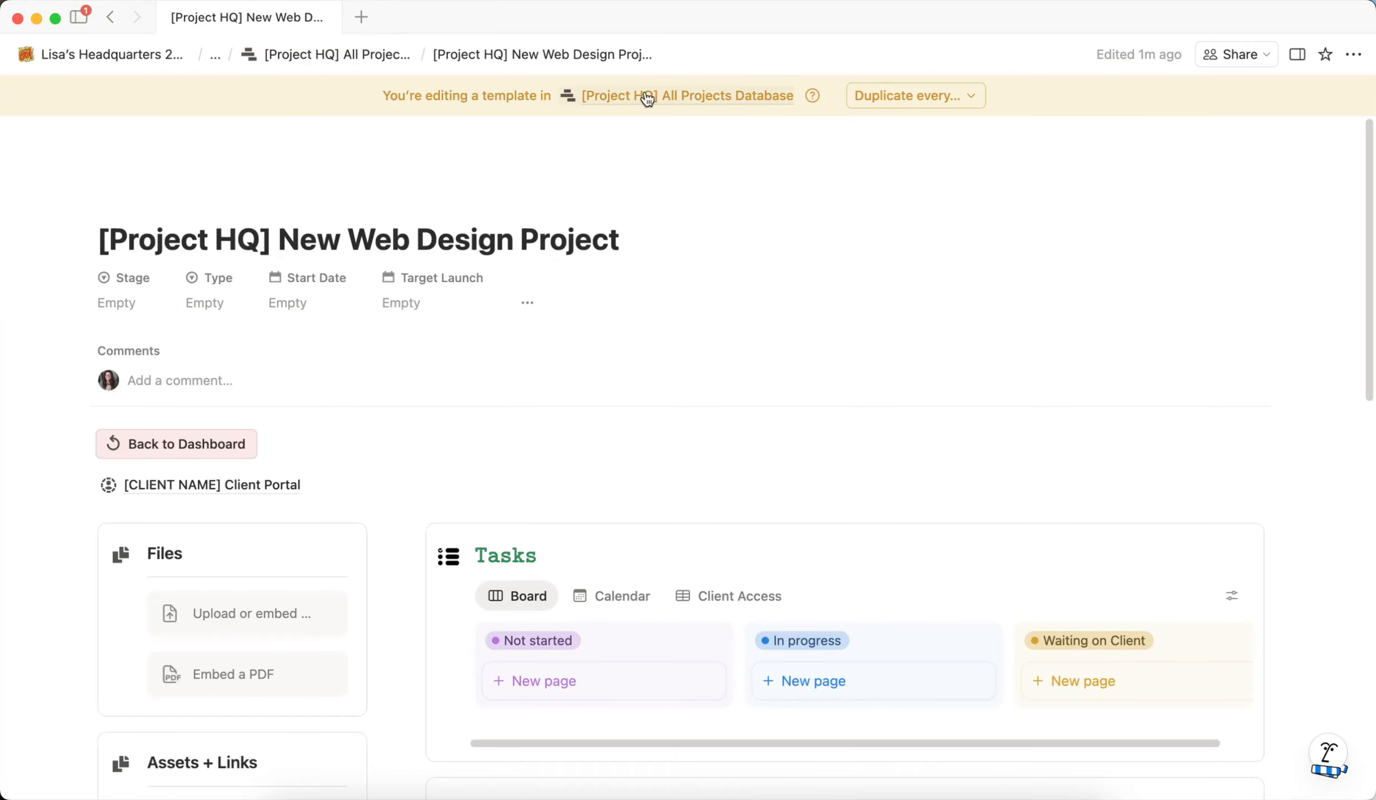
Step: Reopen the Client Portal page and inspect the Project filter of the Our Meetings view without changing it
left_click(234, 485)
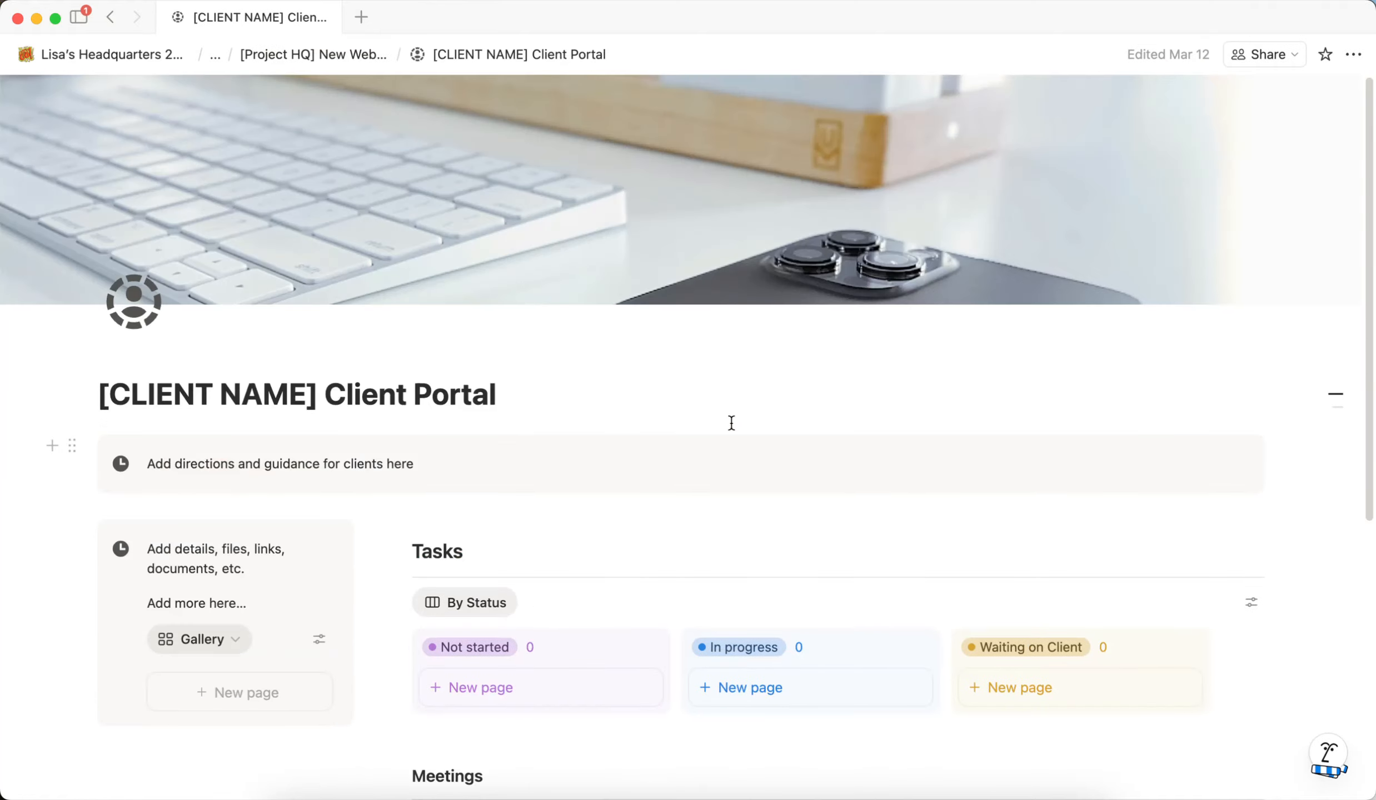
scroll(731, 423, "down", 6)
left_click(1217, 408)
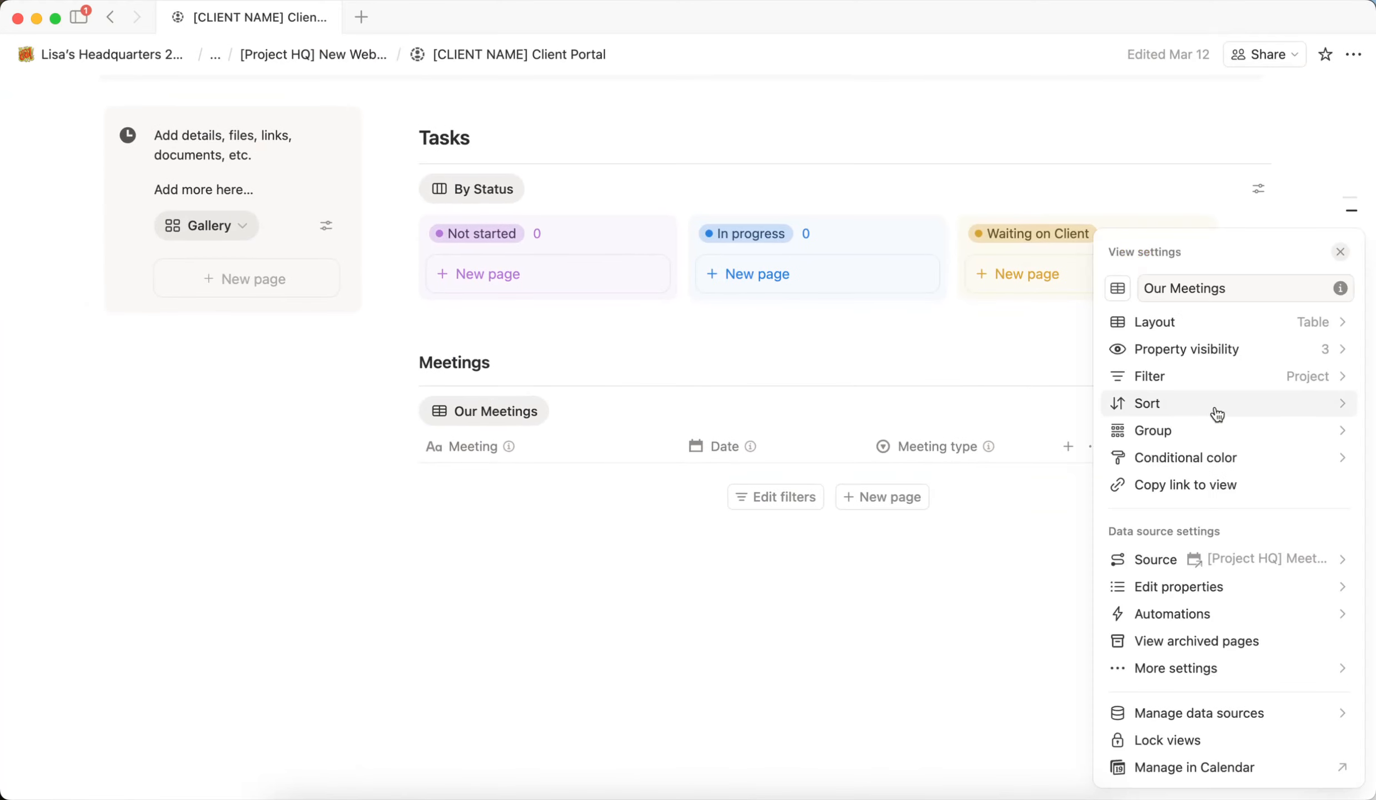
left_click(1242, 380)
left_click(1256, 488)
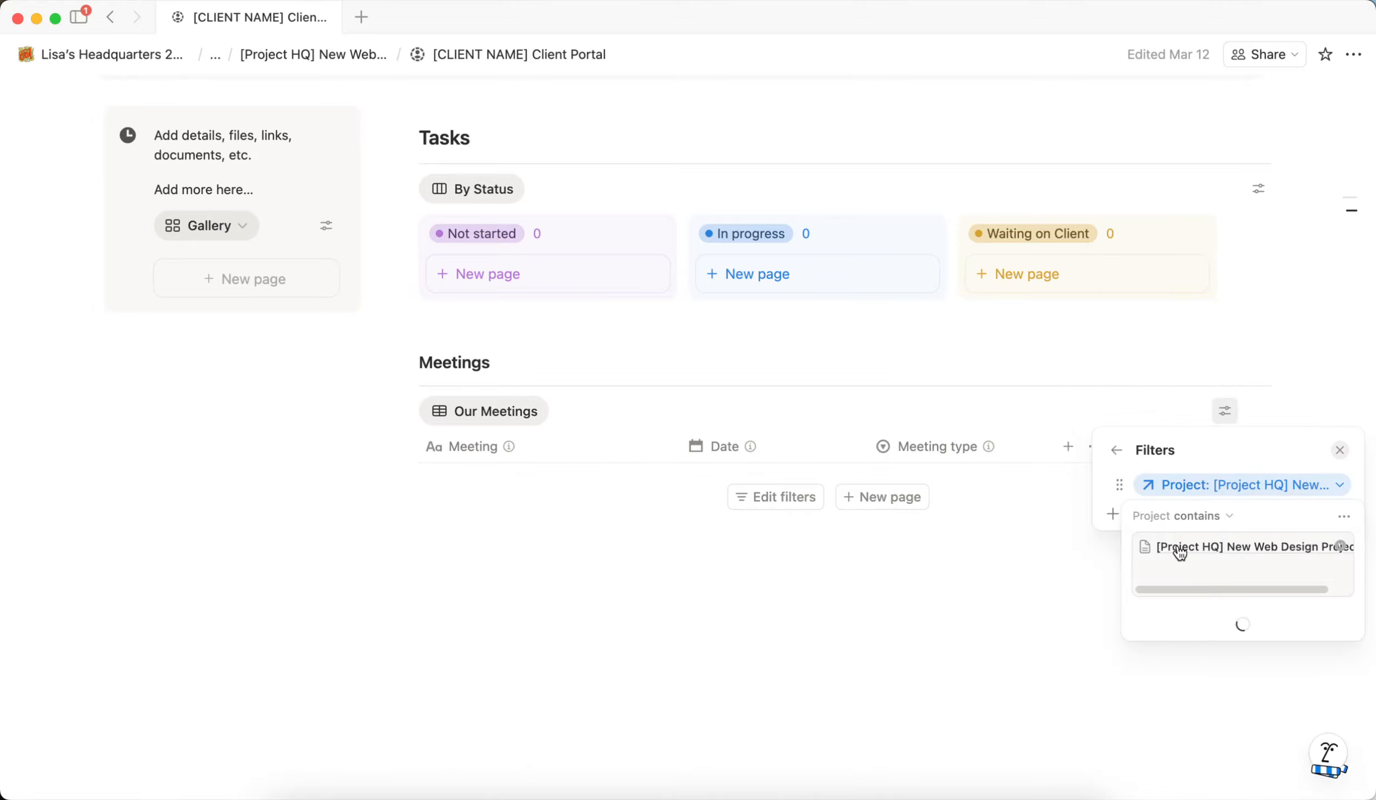
left_click(1337, 484)
left_click(1340, 451)
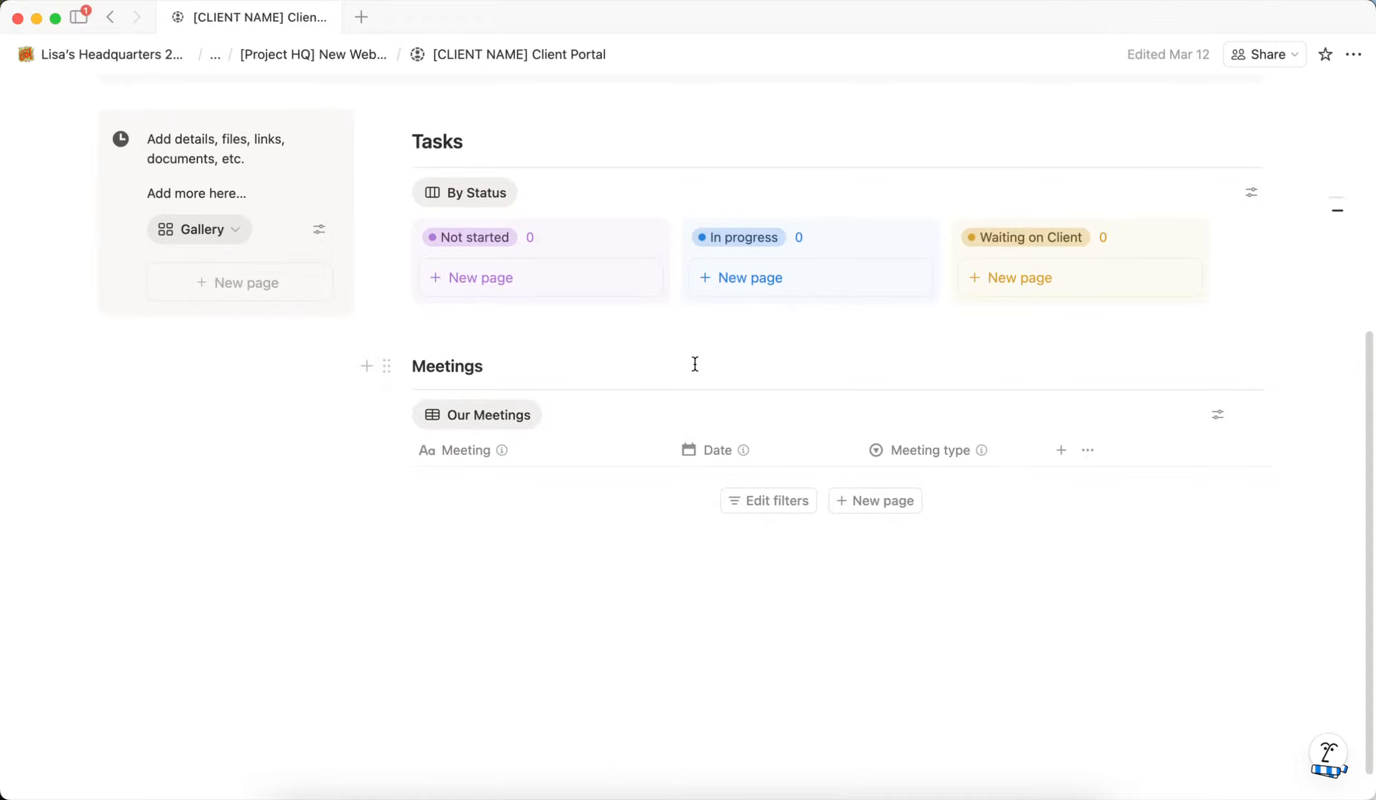
Step: Go back to the New Web Design Project template and look through its Client Portal link, Tasks, Meetings and phase buttons
scroll(694, 362, "up", 4)
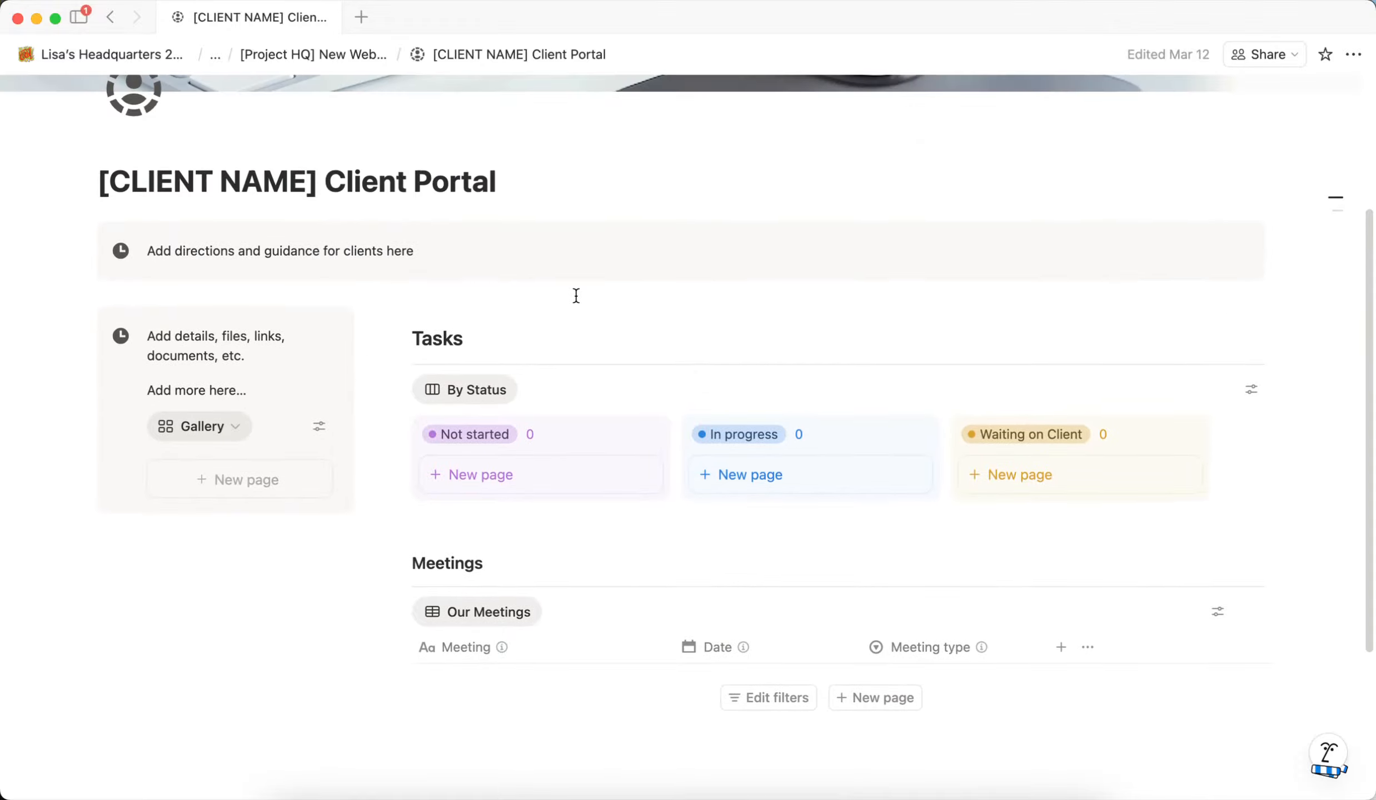
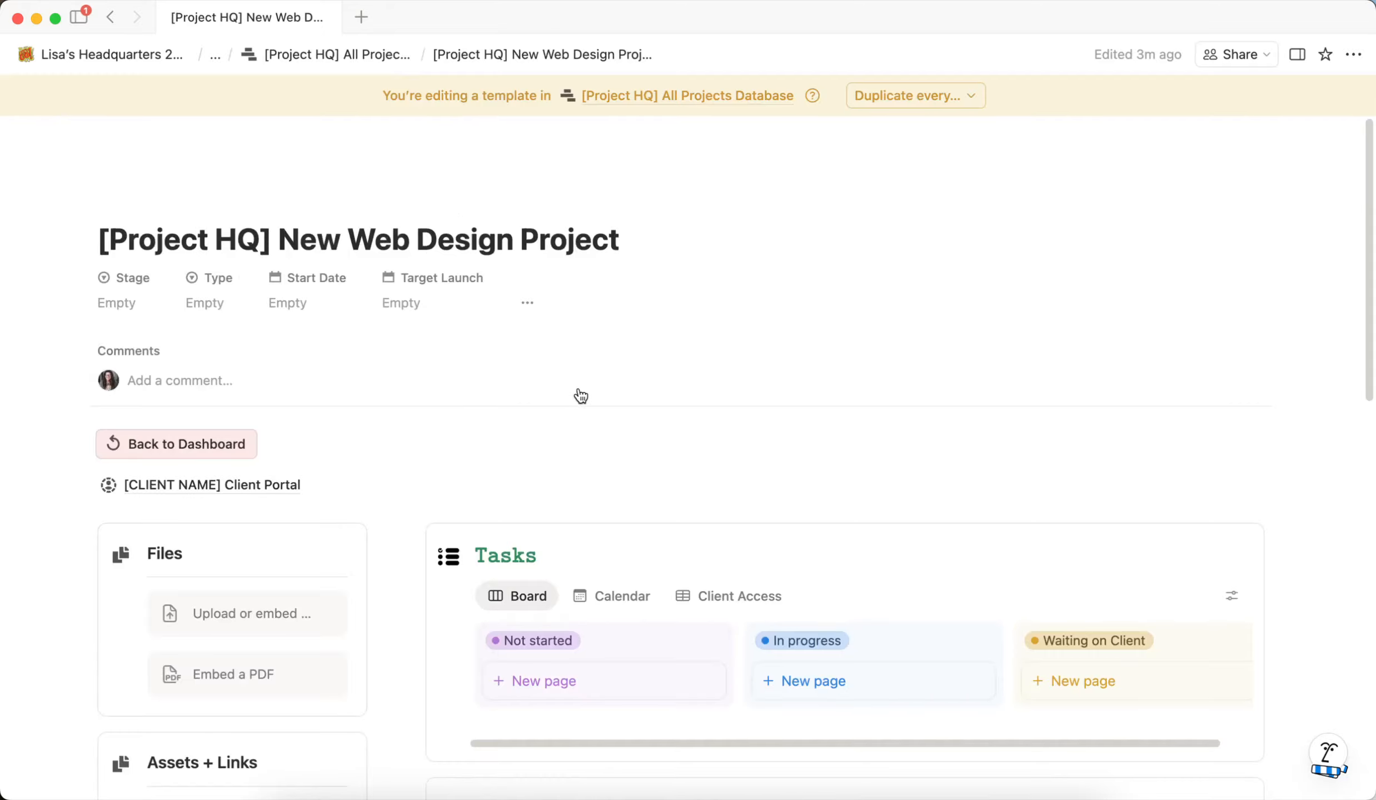
scroll(399, 399, "down", 2)
mouse_move(245, 432)
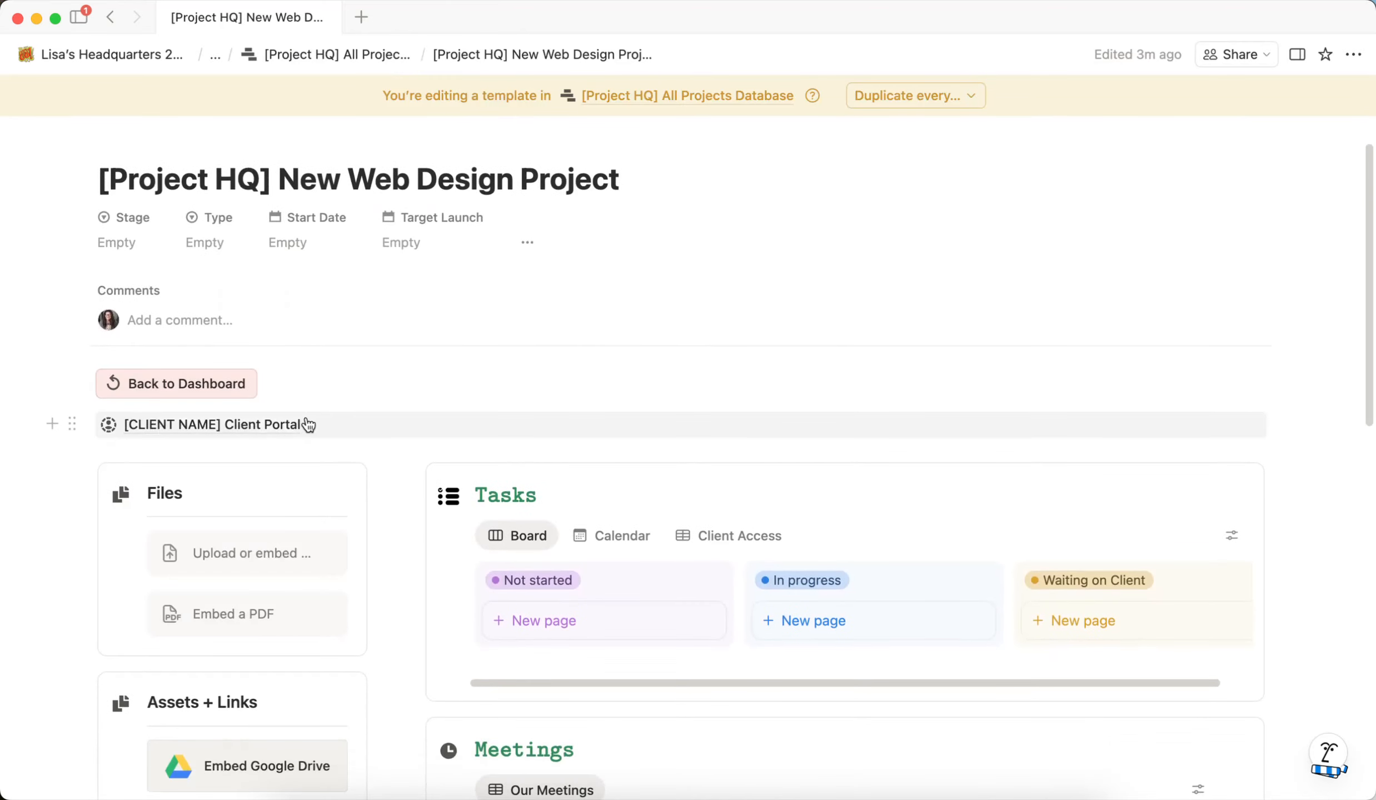
scroll(509, 369, "down", 5)
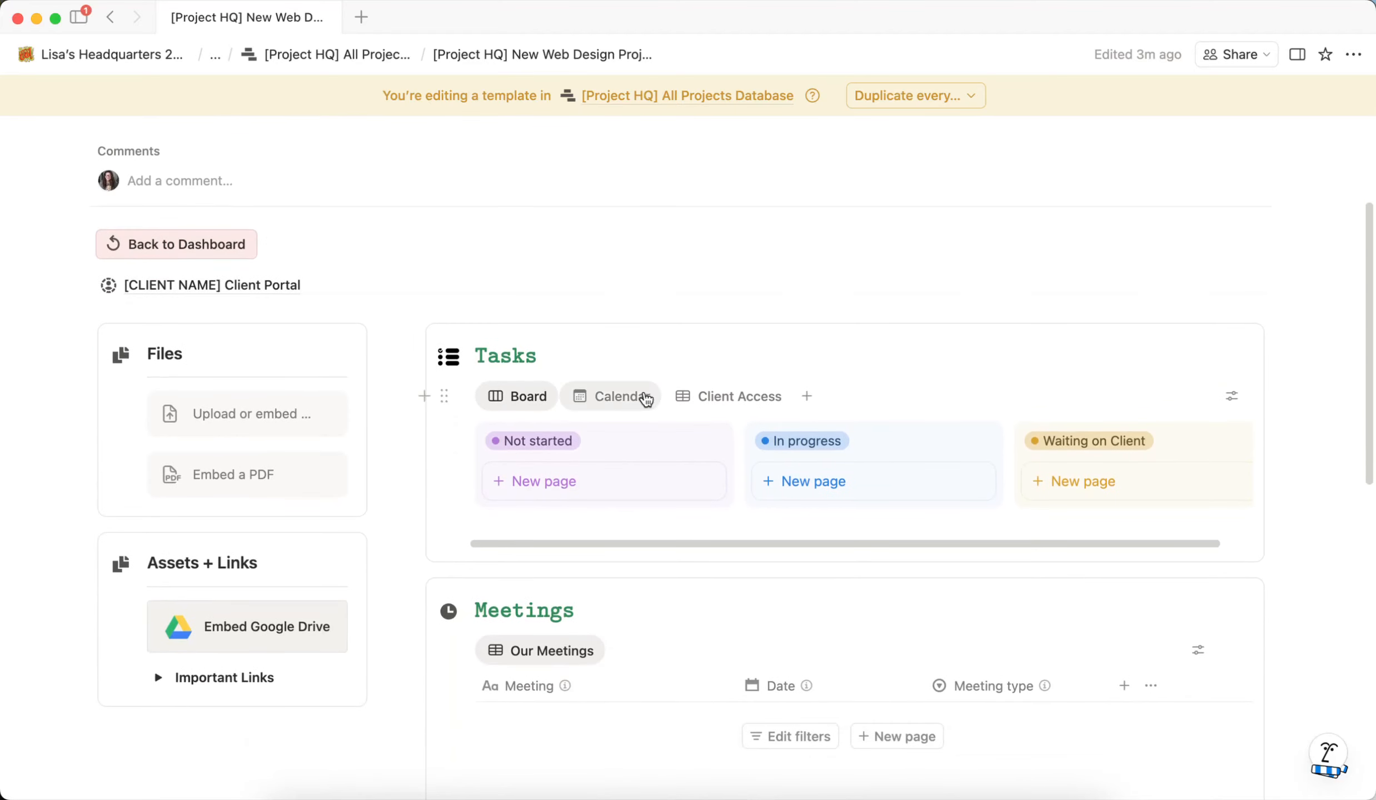
scroll(612, 422, "down", 15)
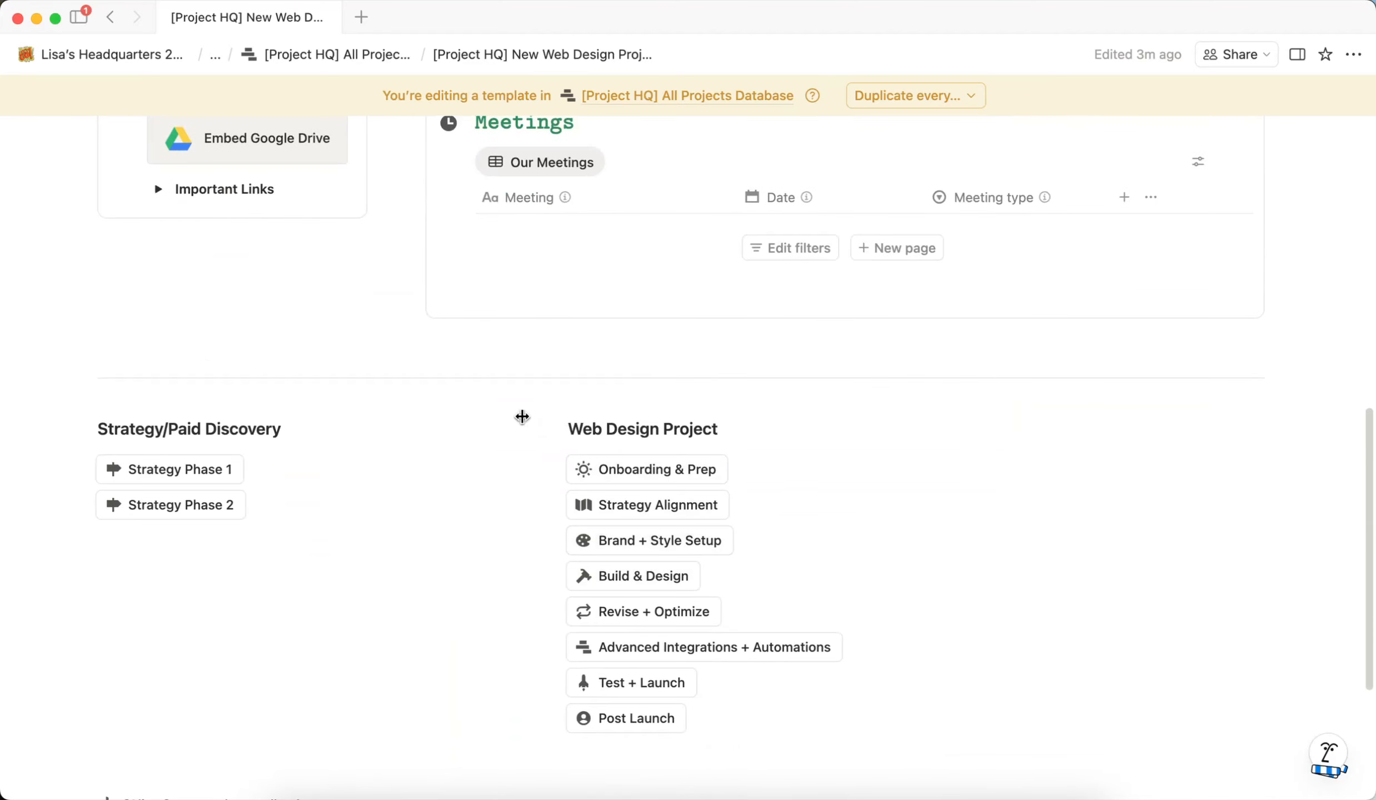
scroll(461, 412, "up", 15)
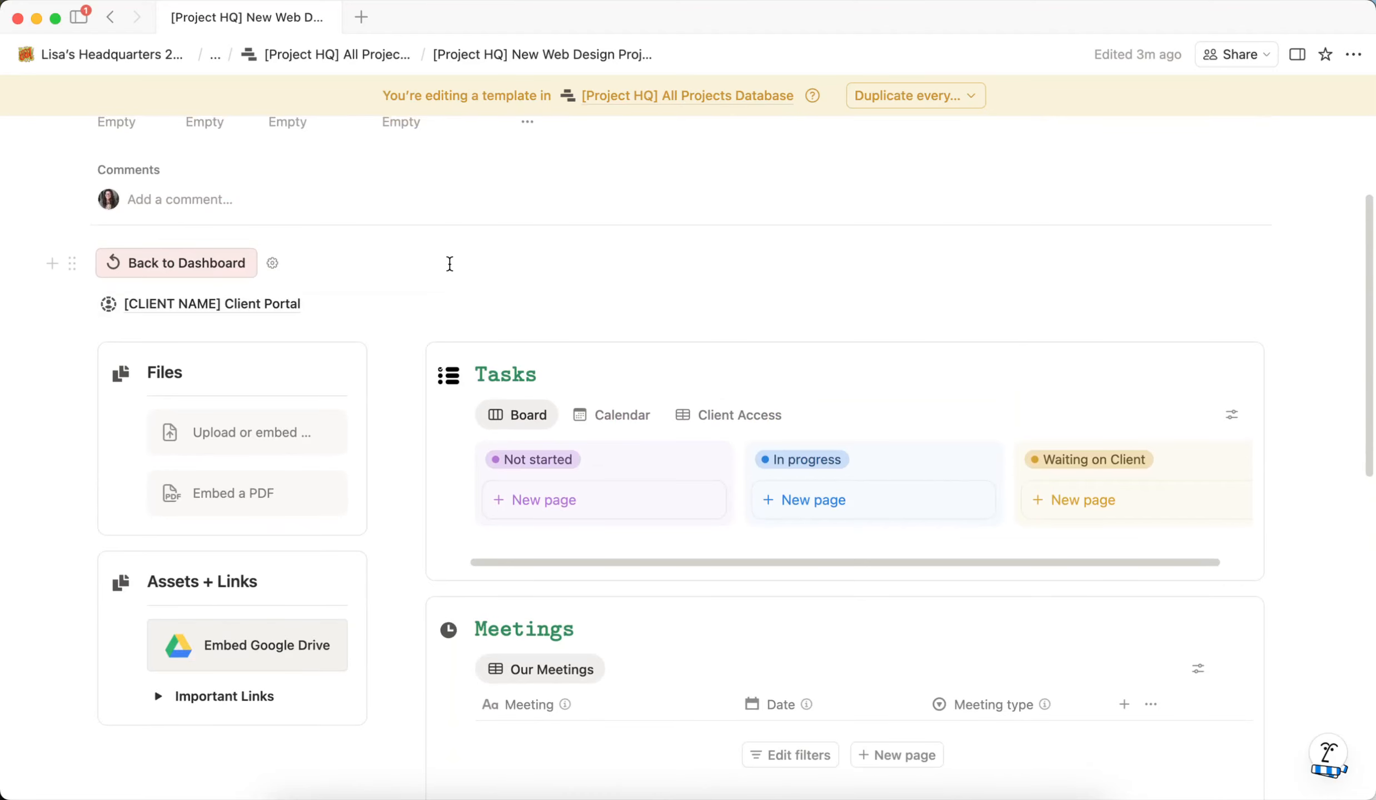
Step: Return to the All Projects Database and open the Build + Design stage's website design project as a full page
scroll(507, 257, "up", 5)
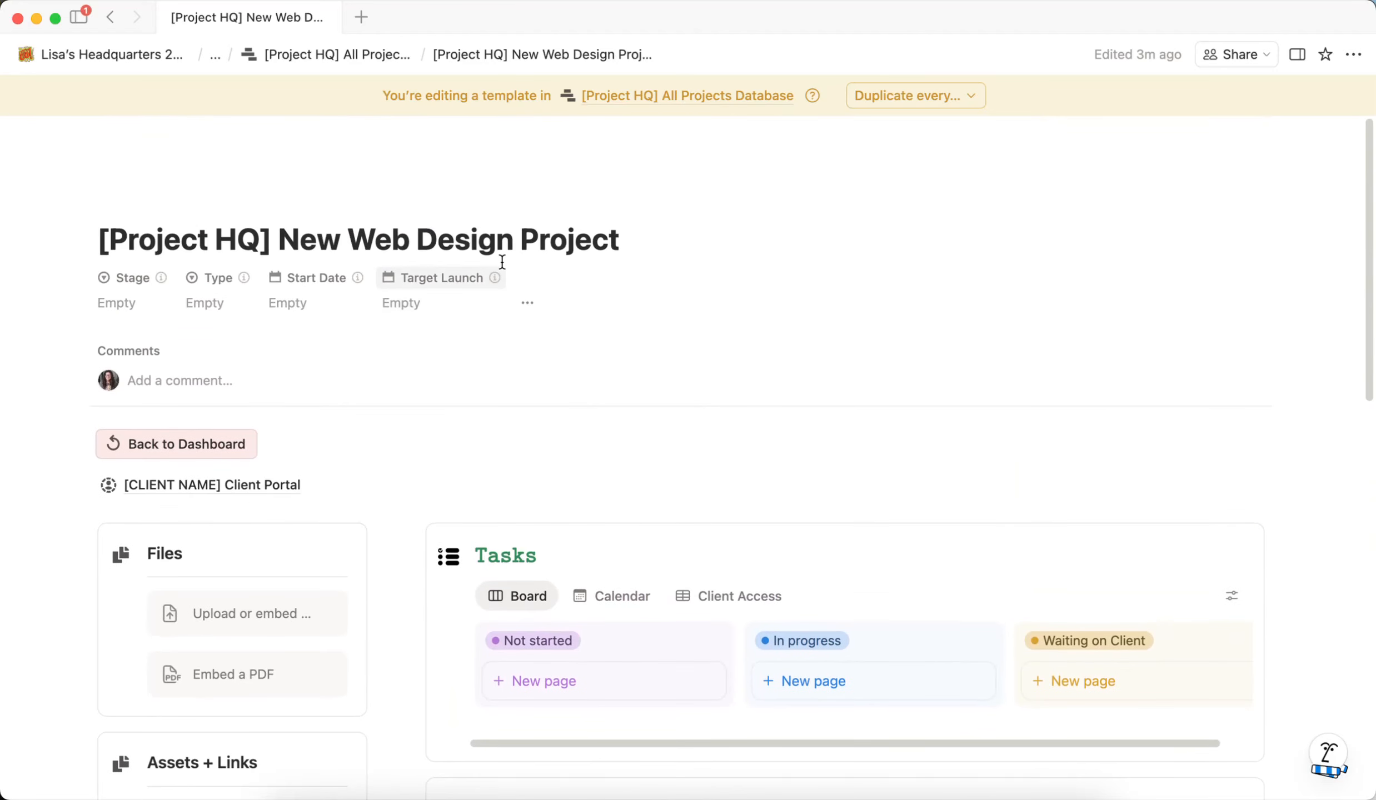
left_click(361, 54)
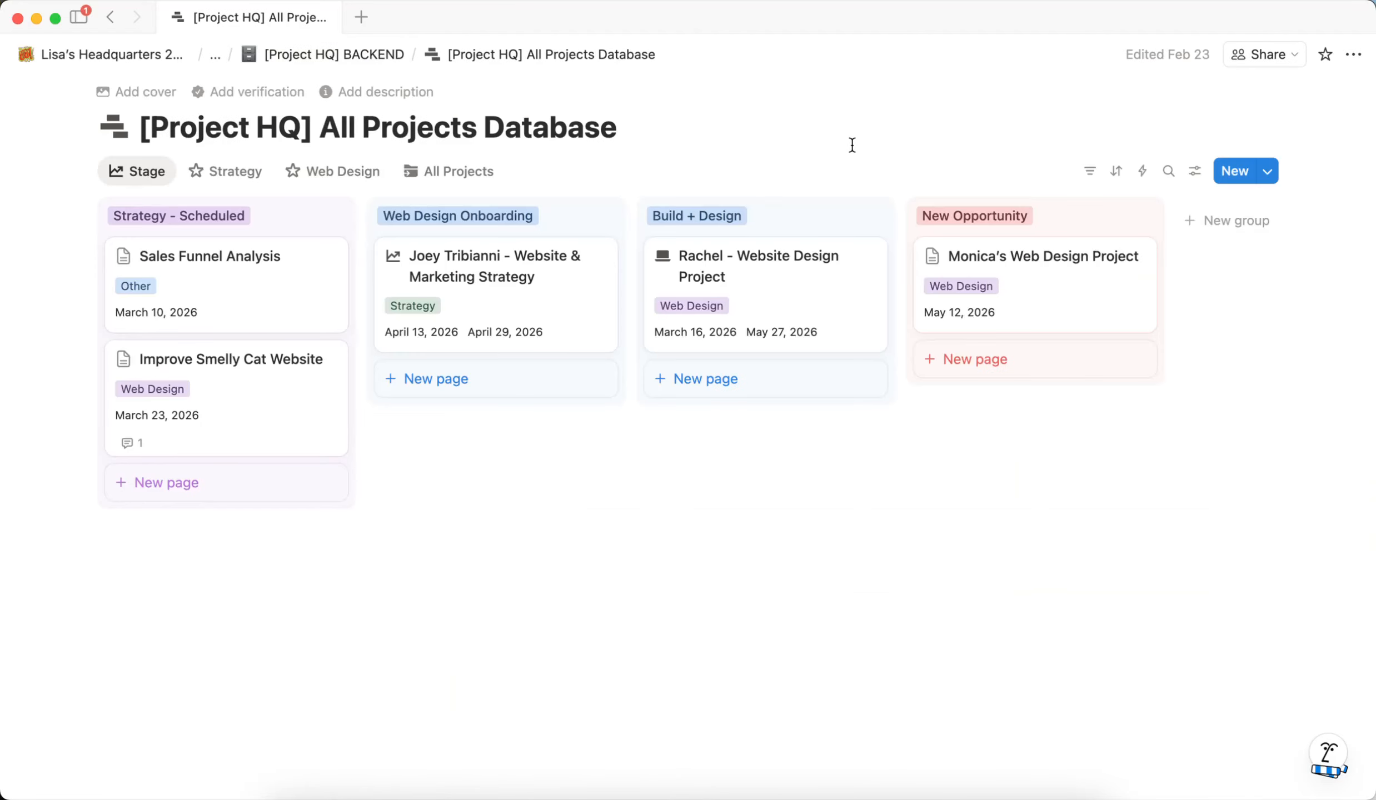
left_click(738, 271)
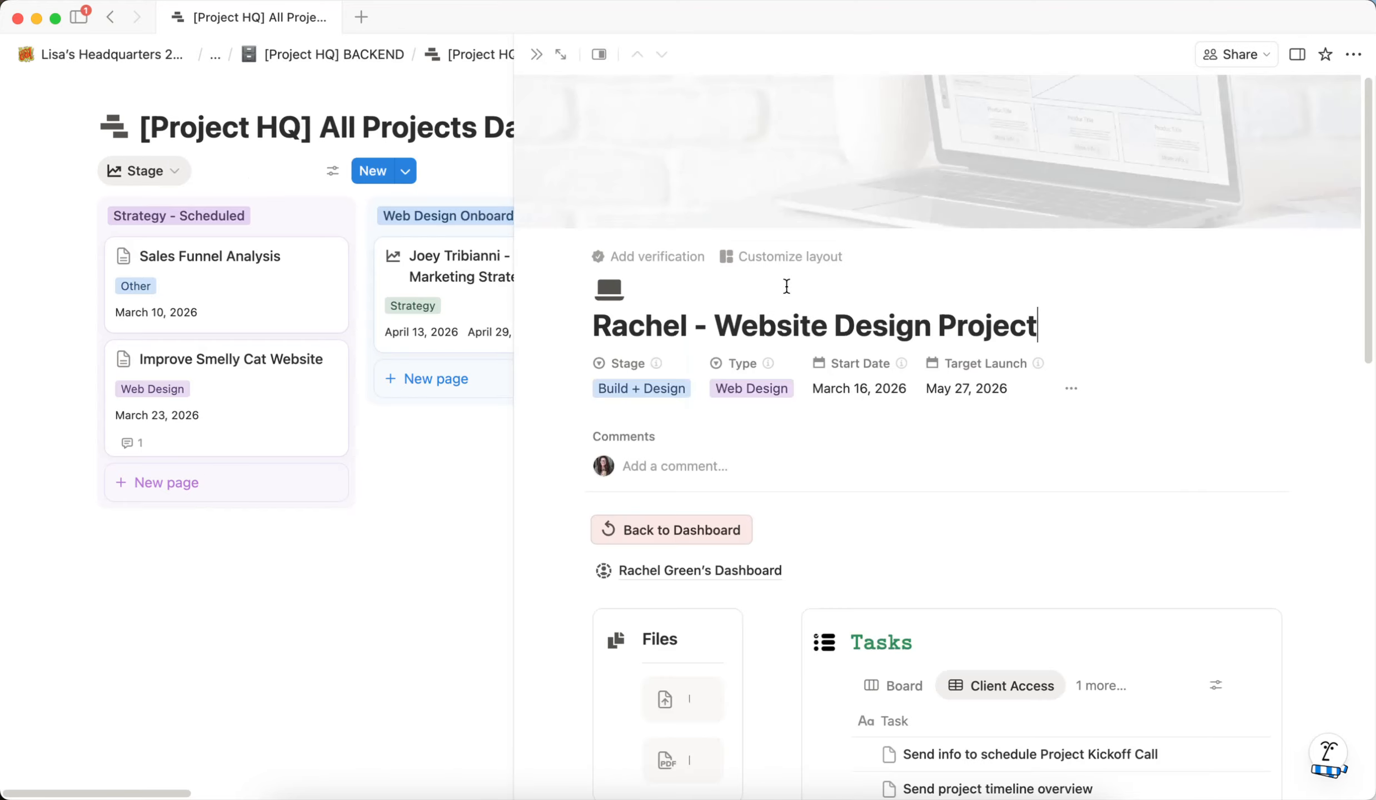
scroll(544, 146, "down", 3)
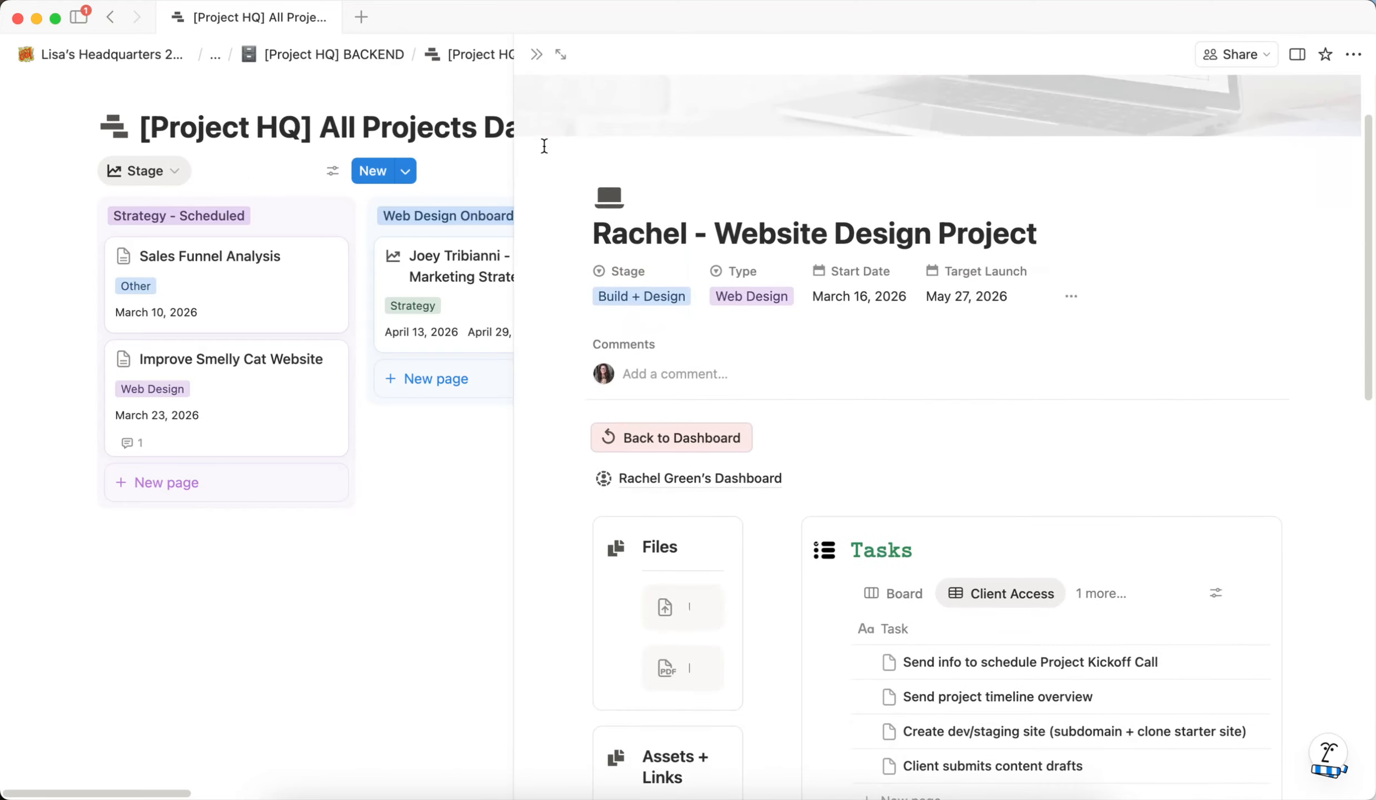
left_click(560, 54)
scroll(839, 341, "down", 5)
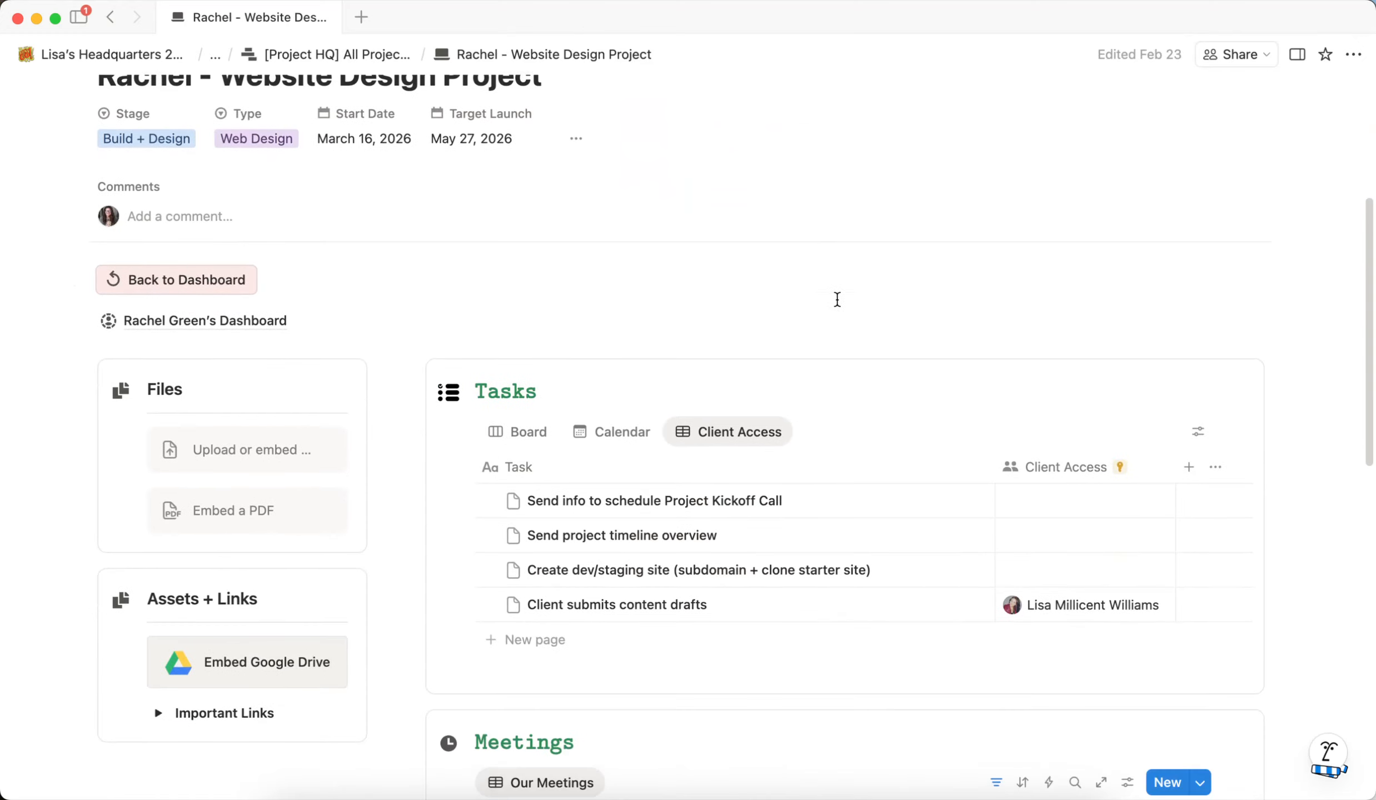
scroll(833, 253, "down", 3)
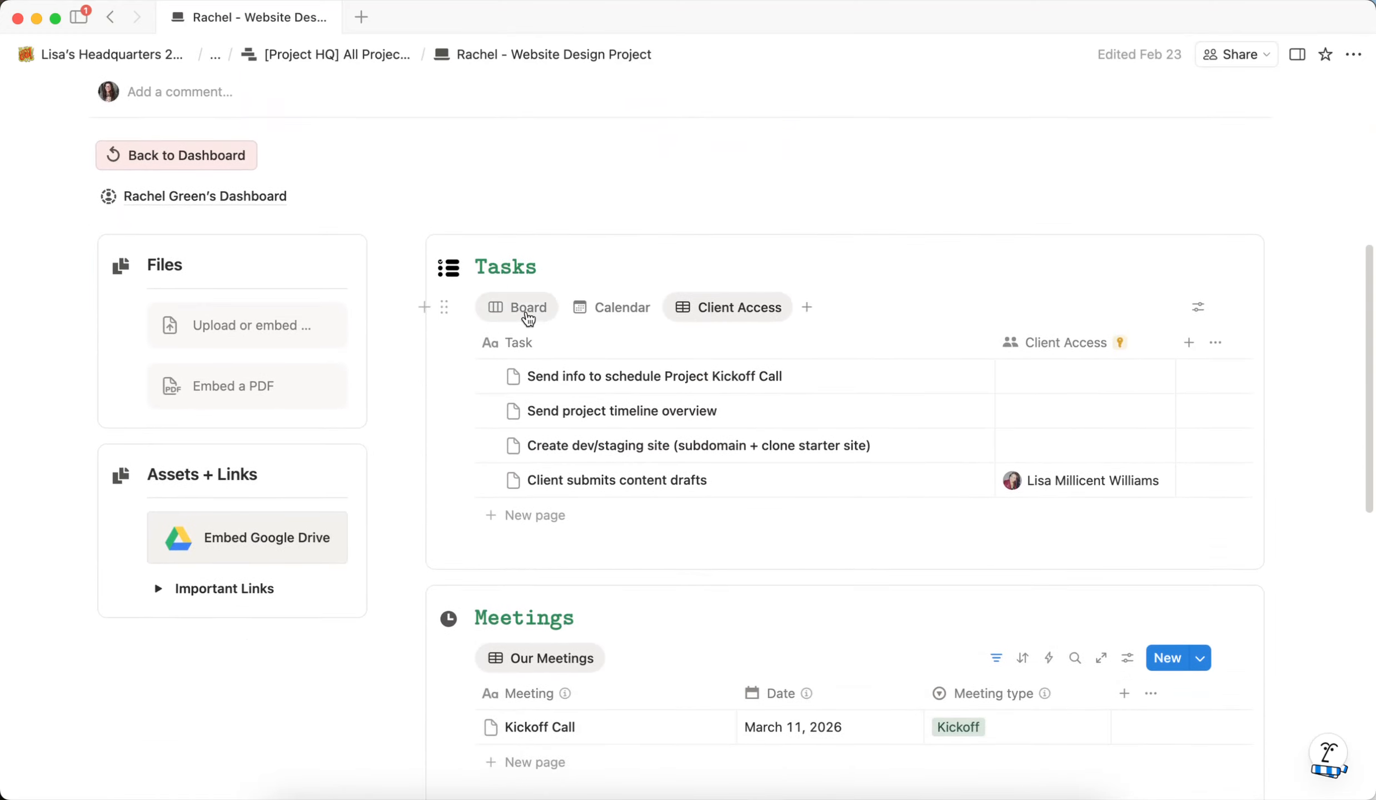
Step: Show the project's Tasks as a board and inspect the Checked Box Set to Done automation without changing it
left_click(528, 308)
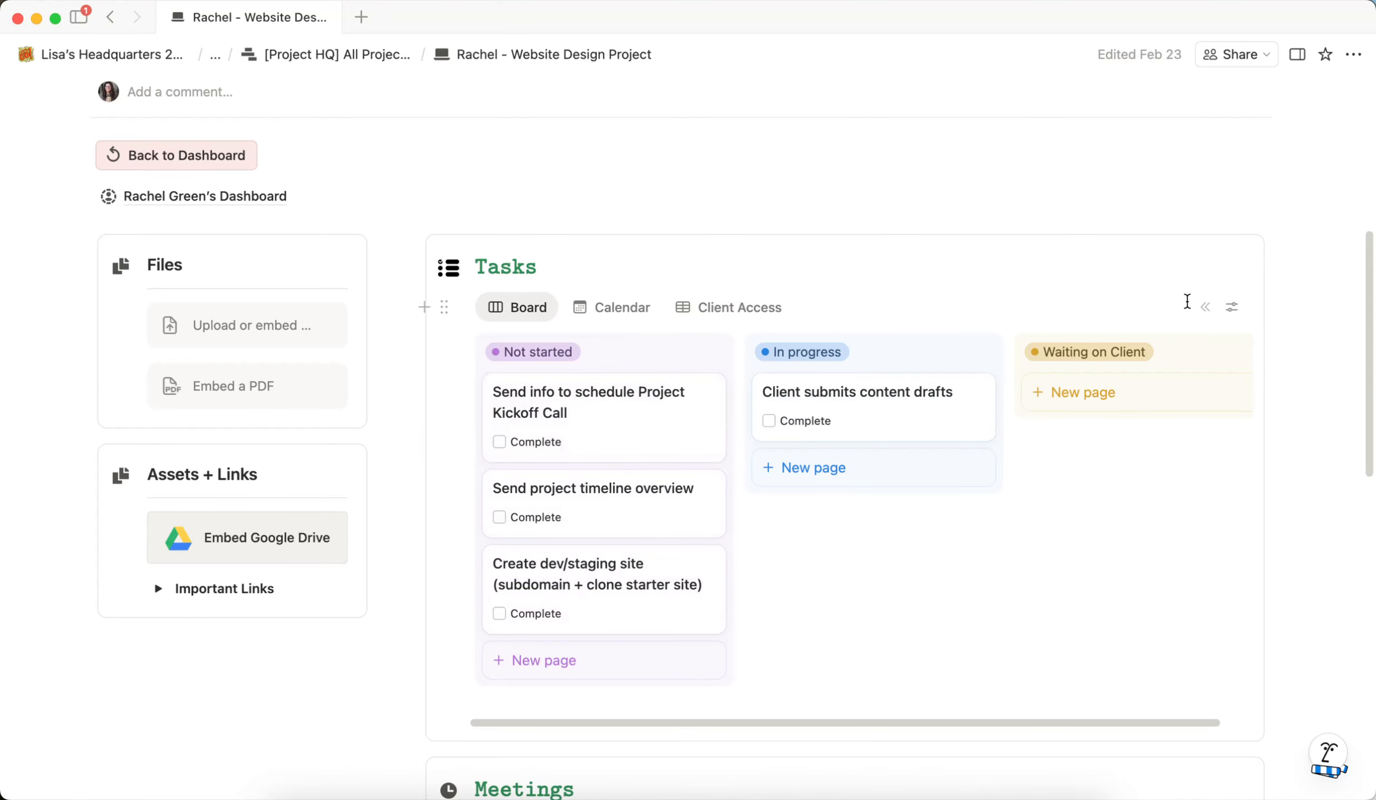
left_click(1204, 308)
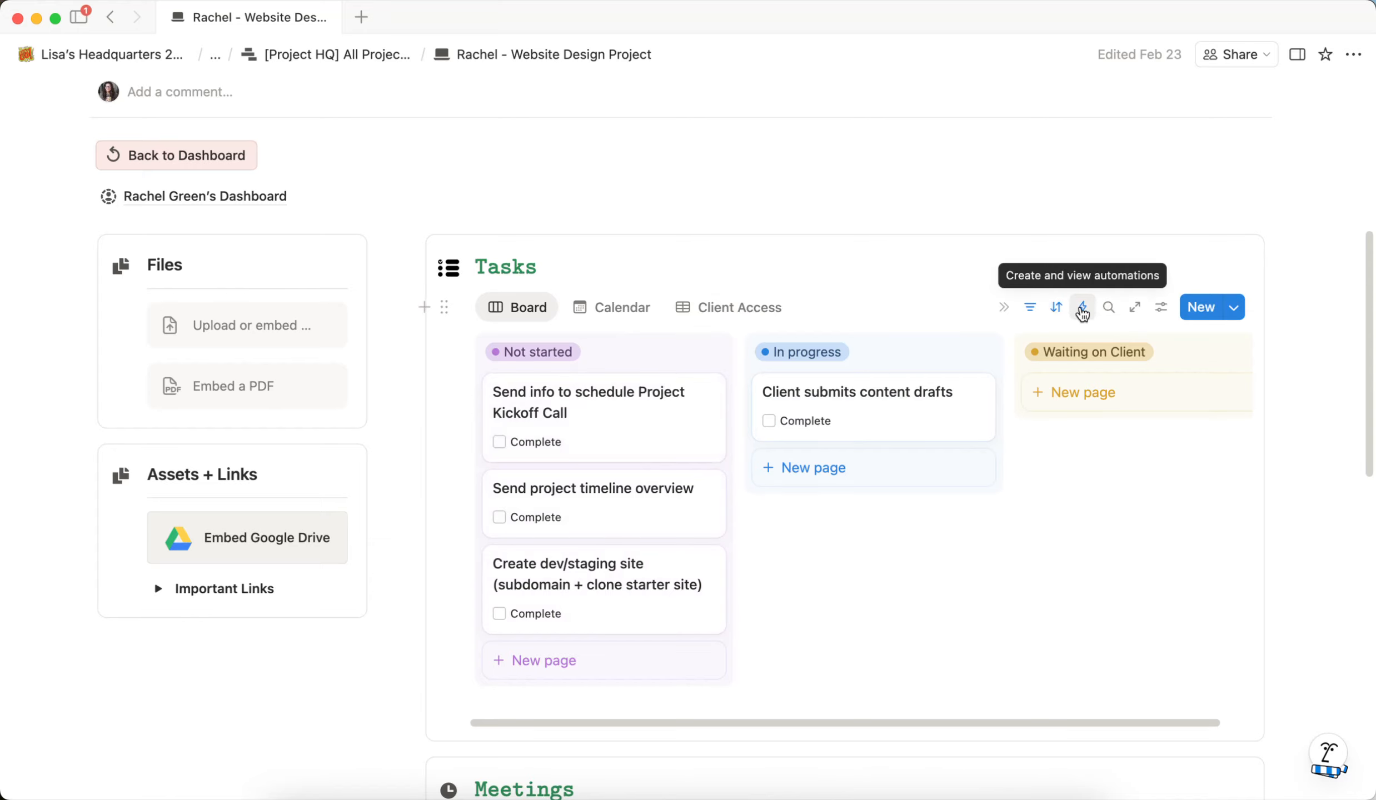
left_click(1084, 309)
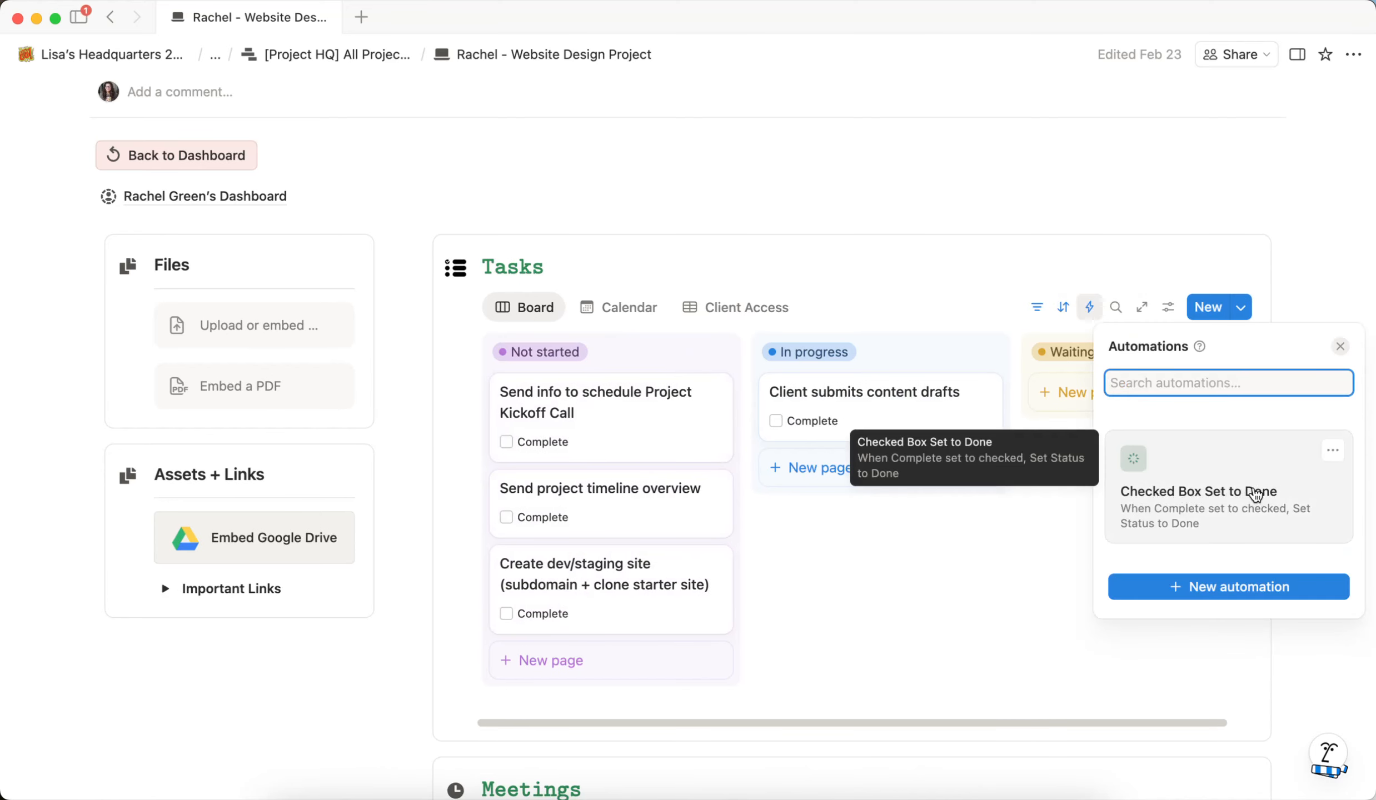
left_click(1256, 495)
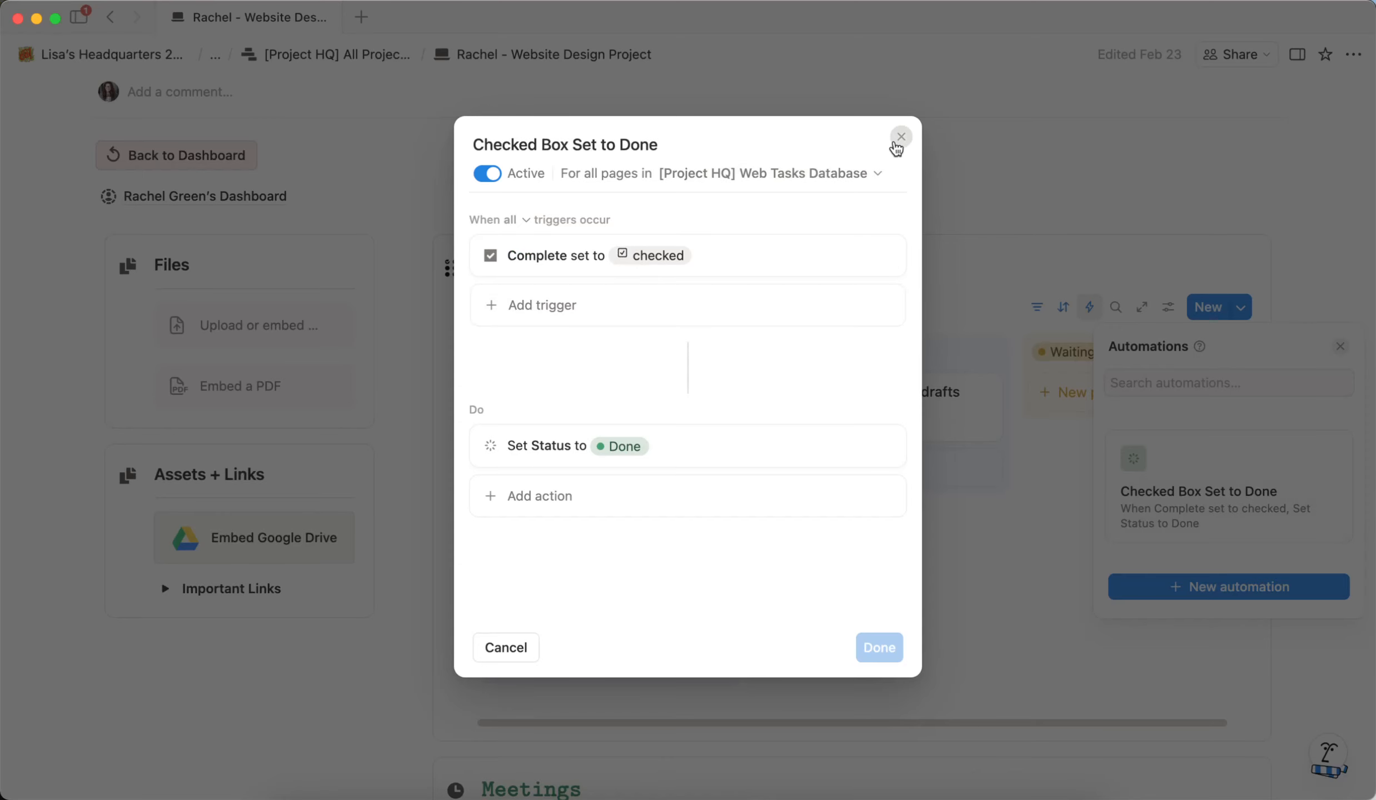
left_click(901, 137)
key("Escape")
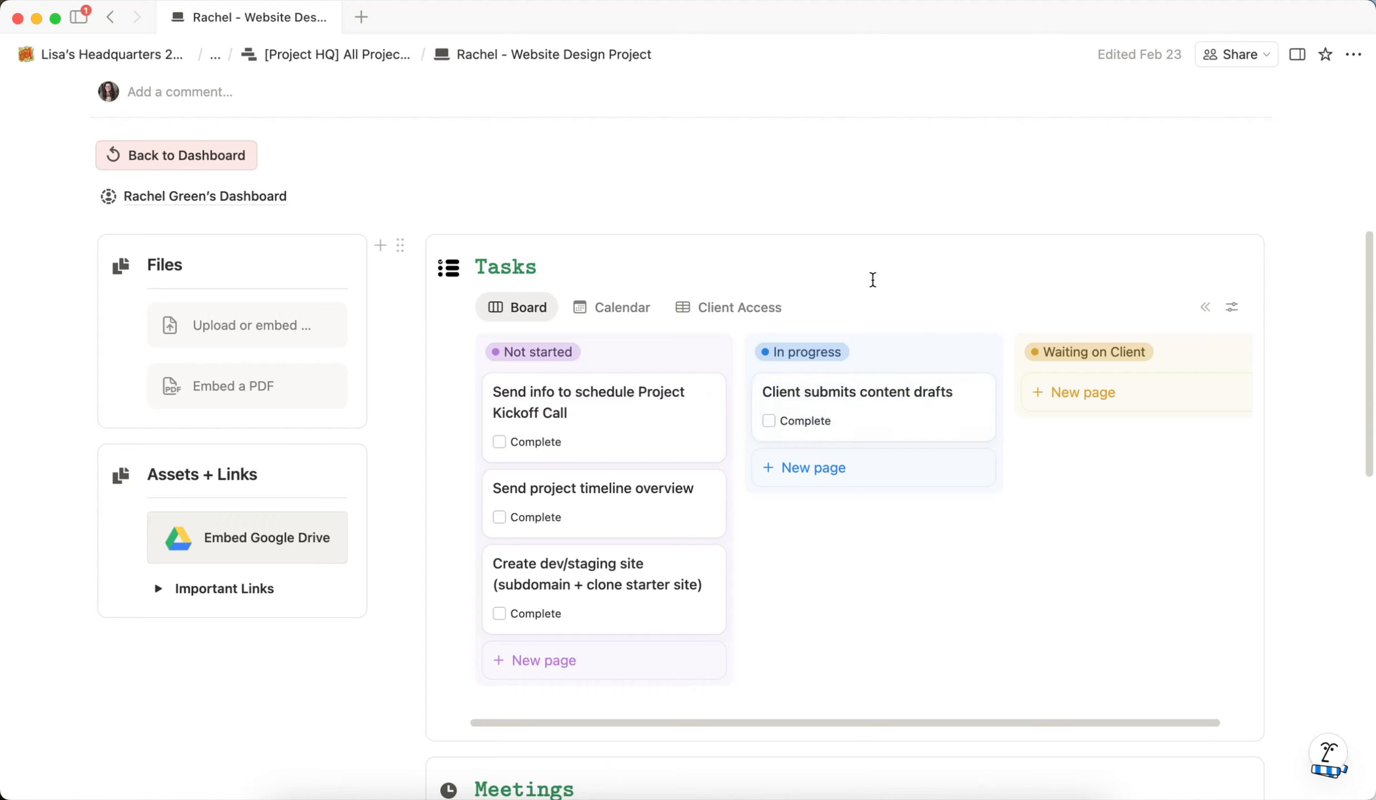
Step: Look through the project's Tasks board and Meetings table, and review the same sections on the linked client dashboard
scroll(872, 276, "down", 3)
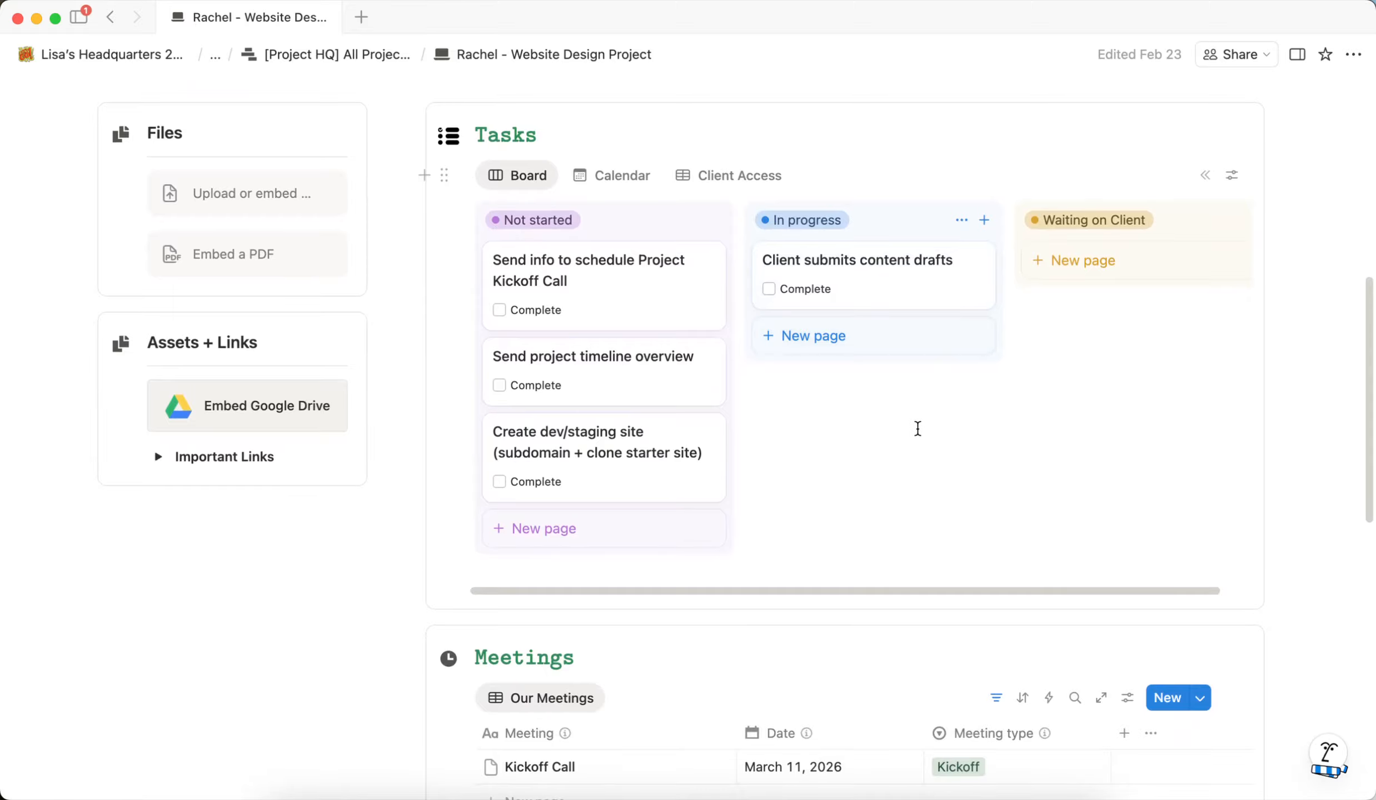
scroll(824, 421, "down", 2)
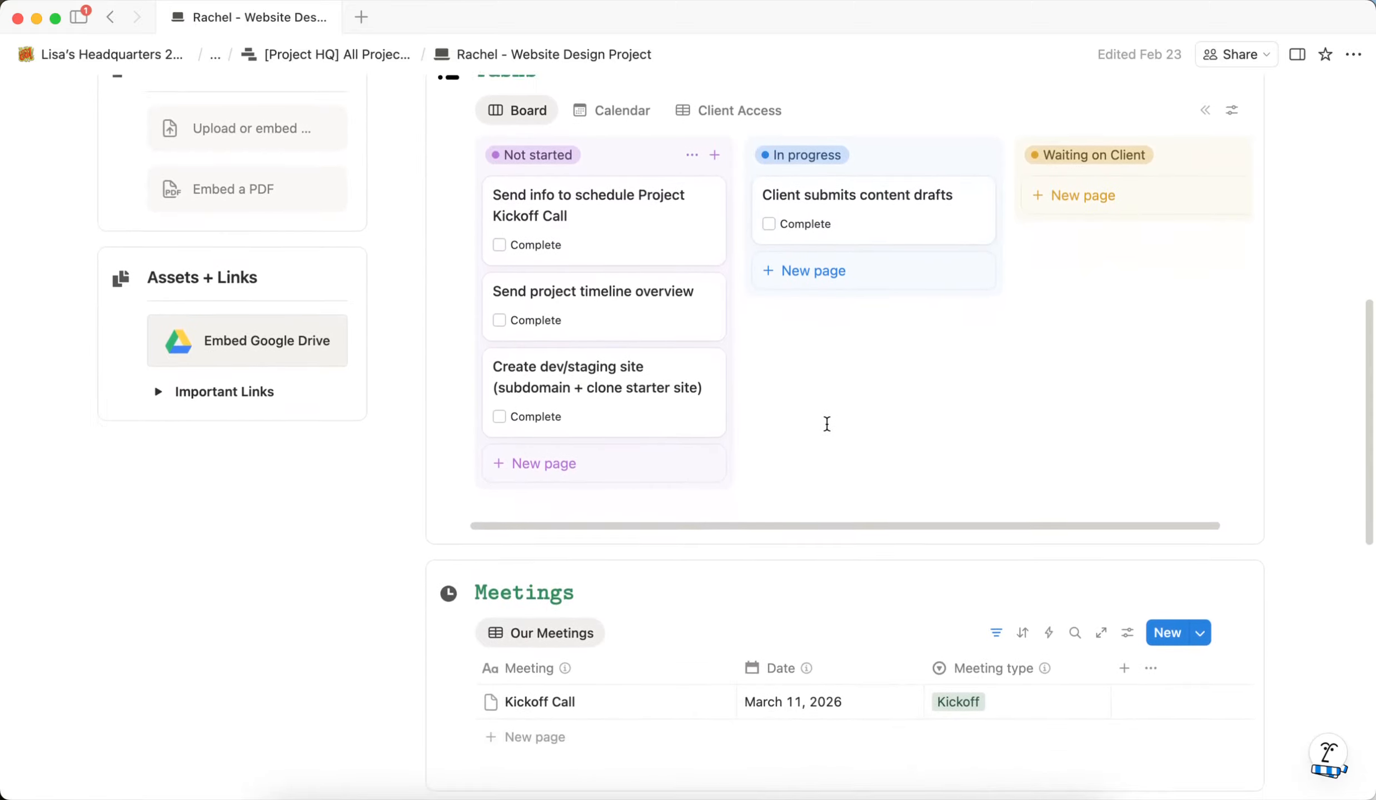
scroll(826, 424, "down", 1)
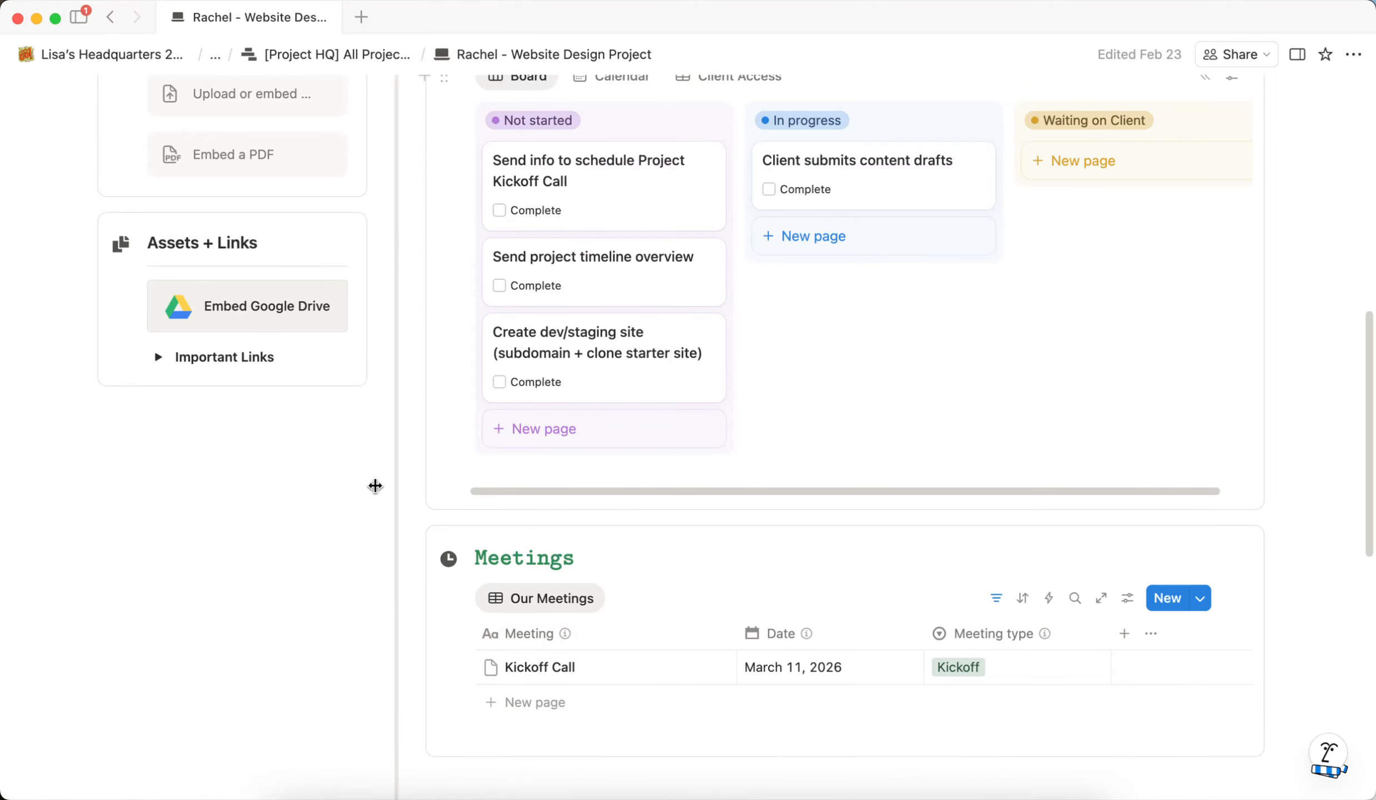
scroll(372, 485, "up", 5)
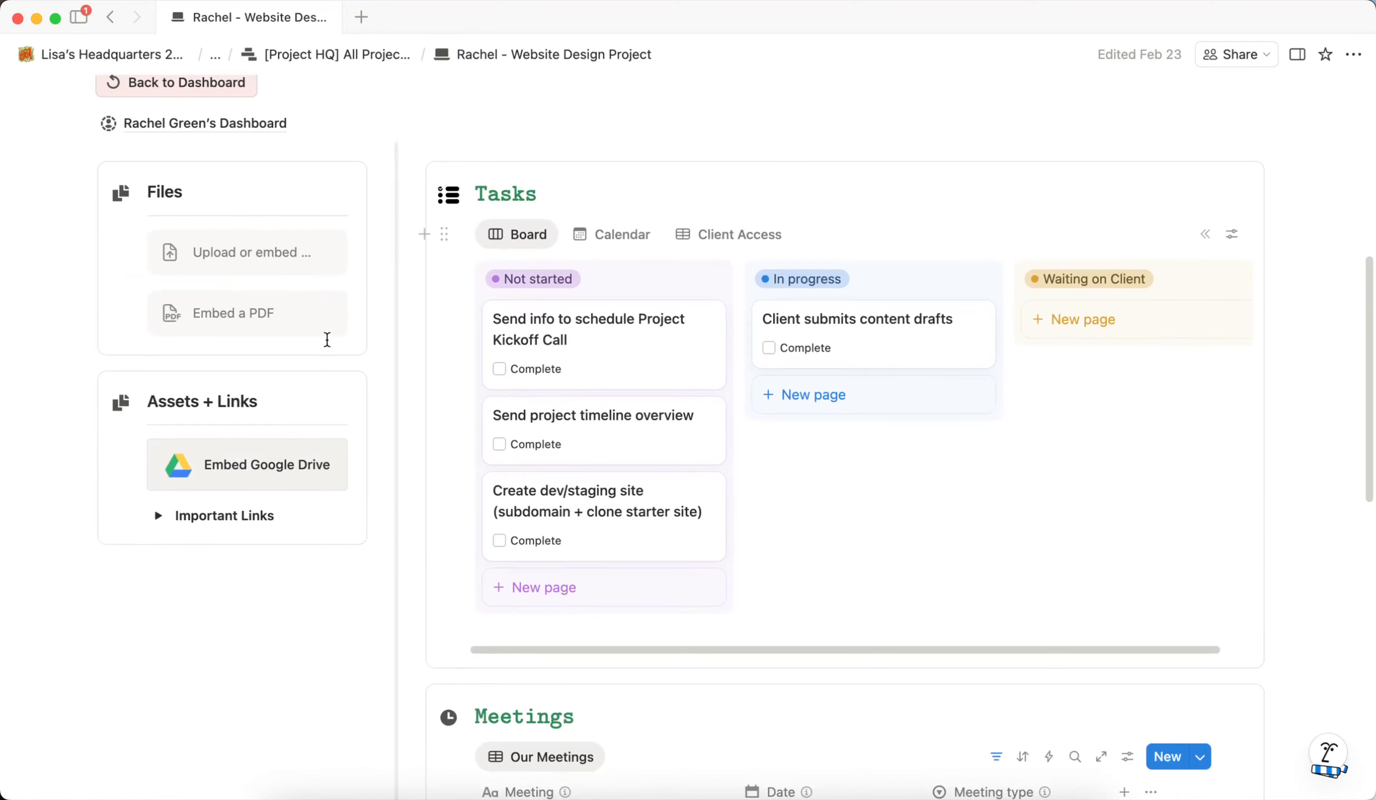
scroll(323, 378, "up", 6)
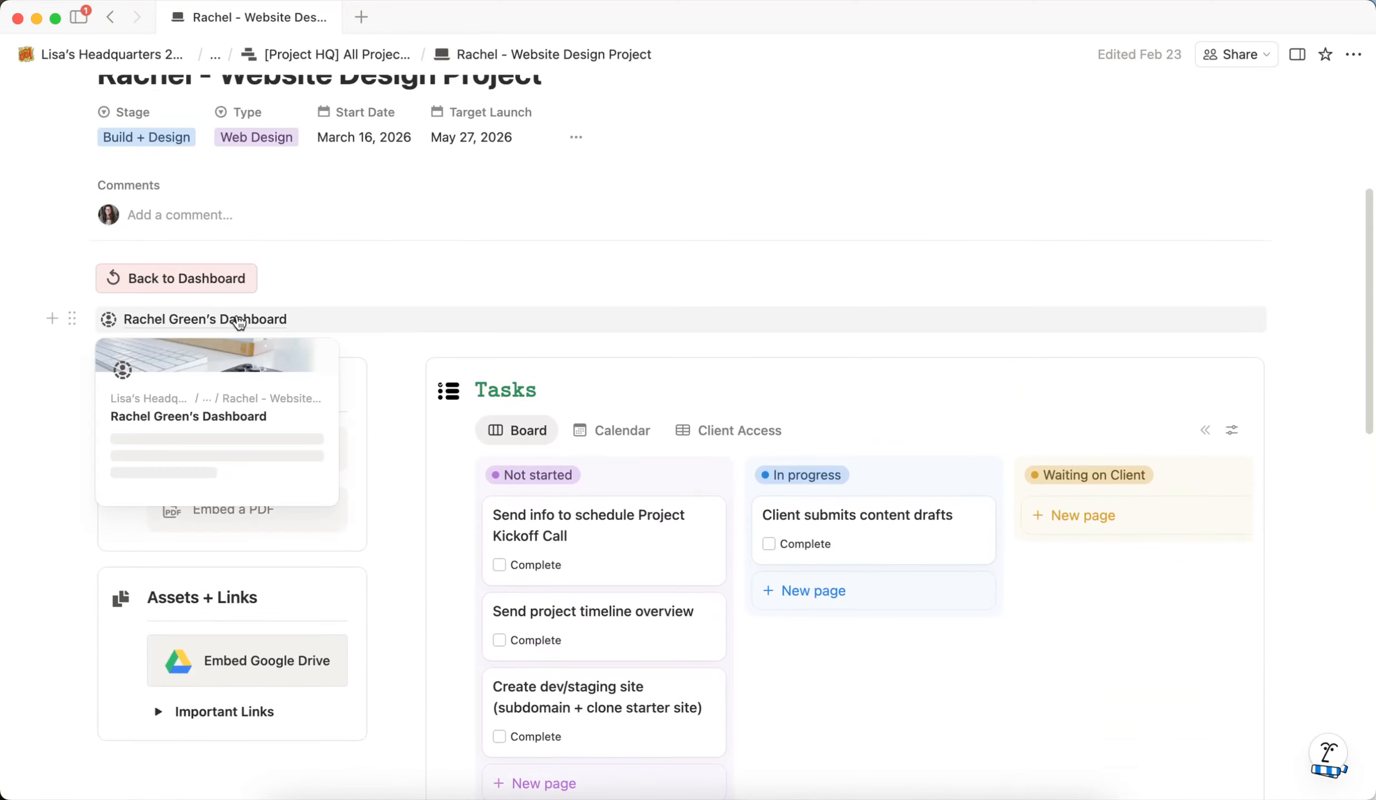
left_click(255, 321)
scroll(996, 378, "down", 6)
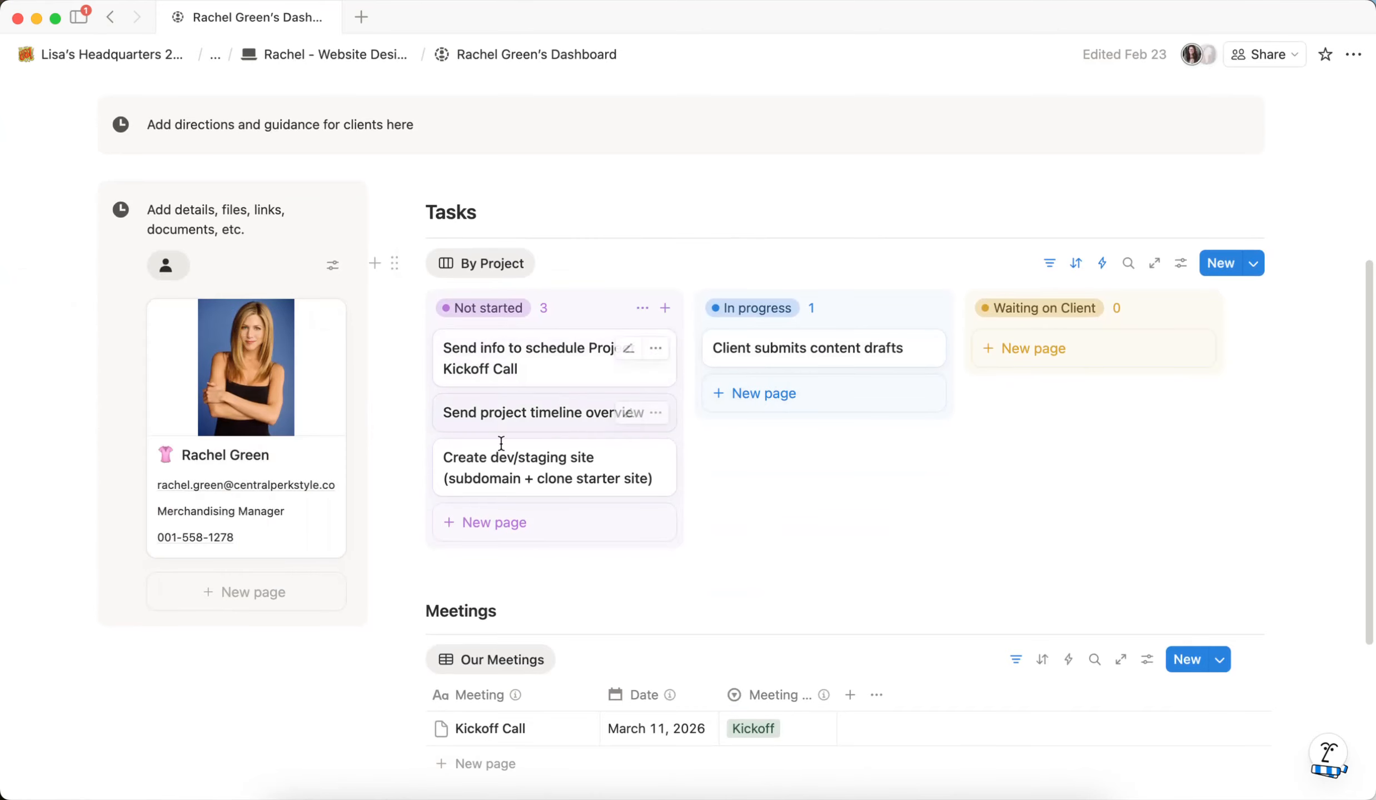
scroll(895, 436, "down", 2)
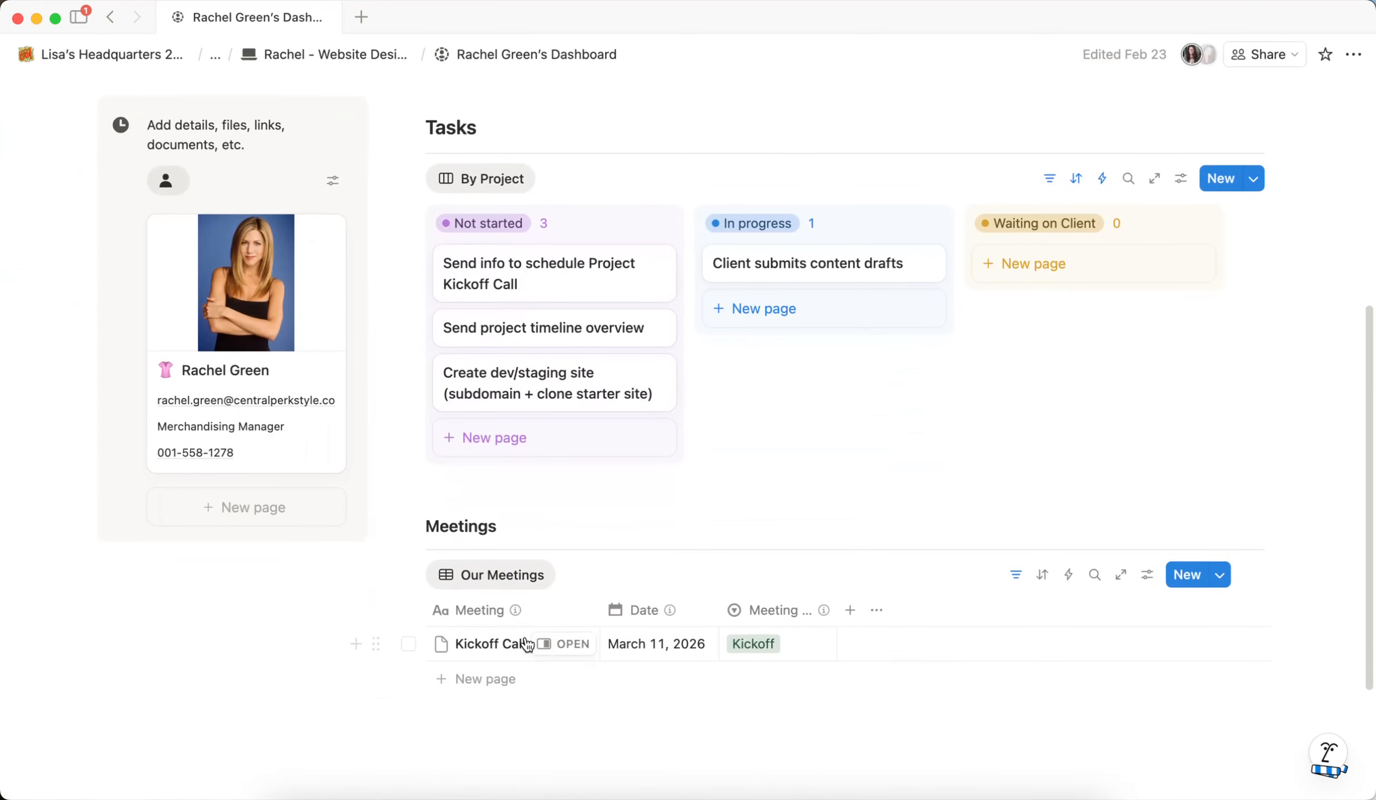
scroll(735, 472, "up", 4)
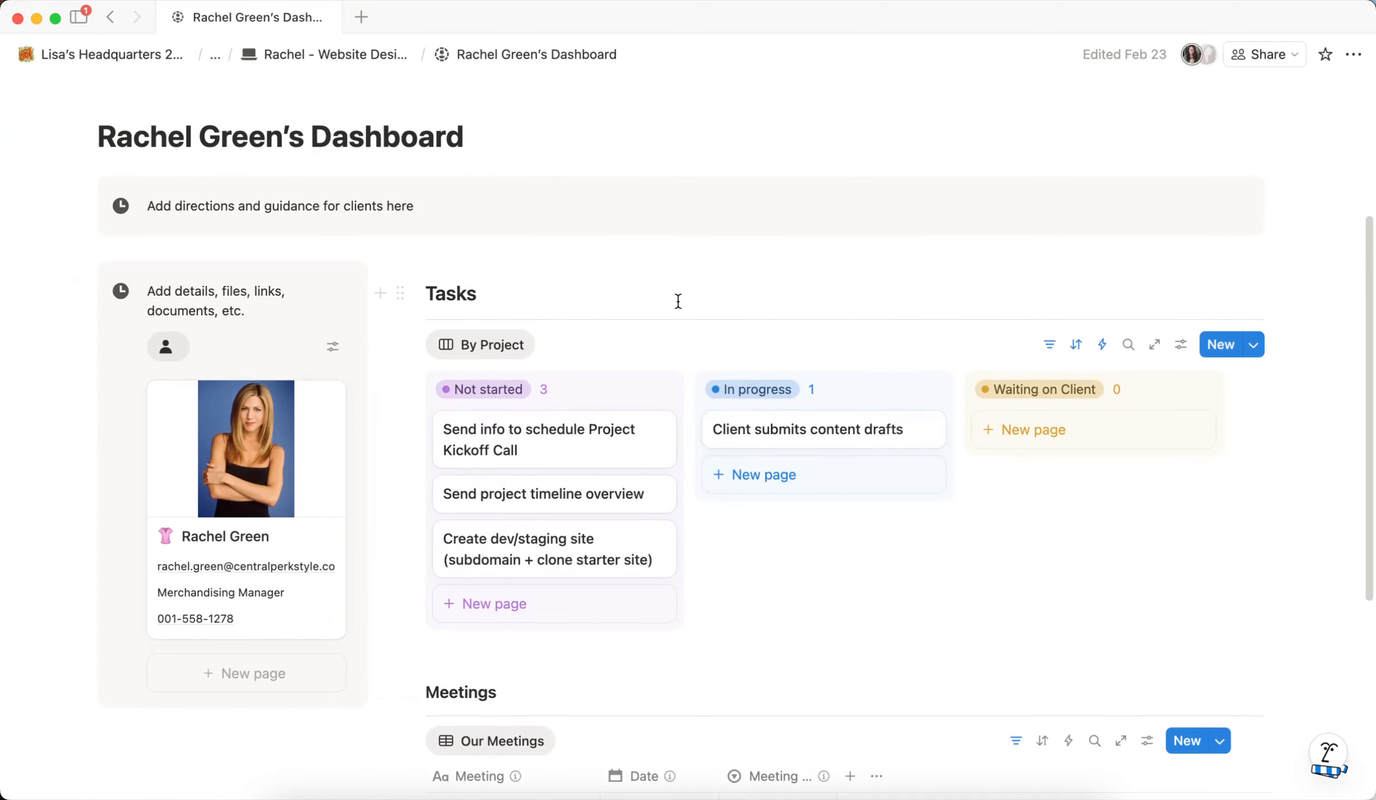
Step: Go back to the website design project page and on to the All Projects Database
left_click(214, 55)
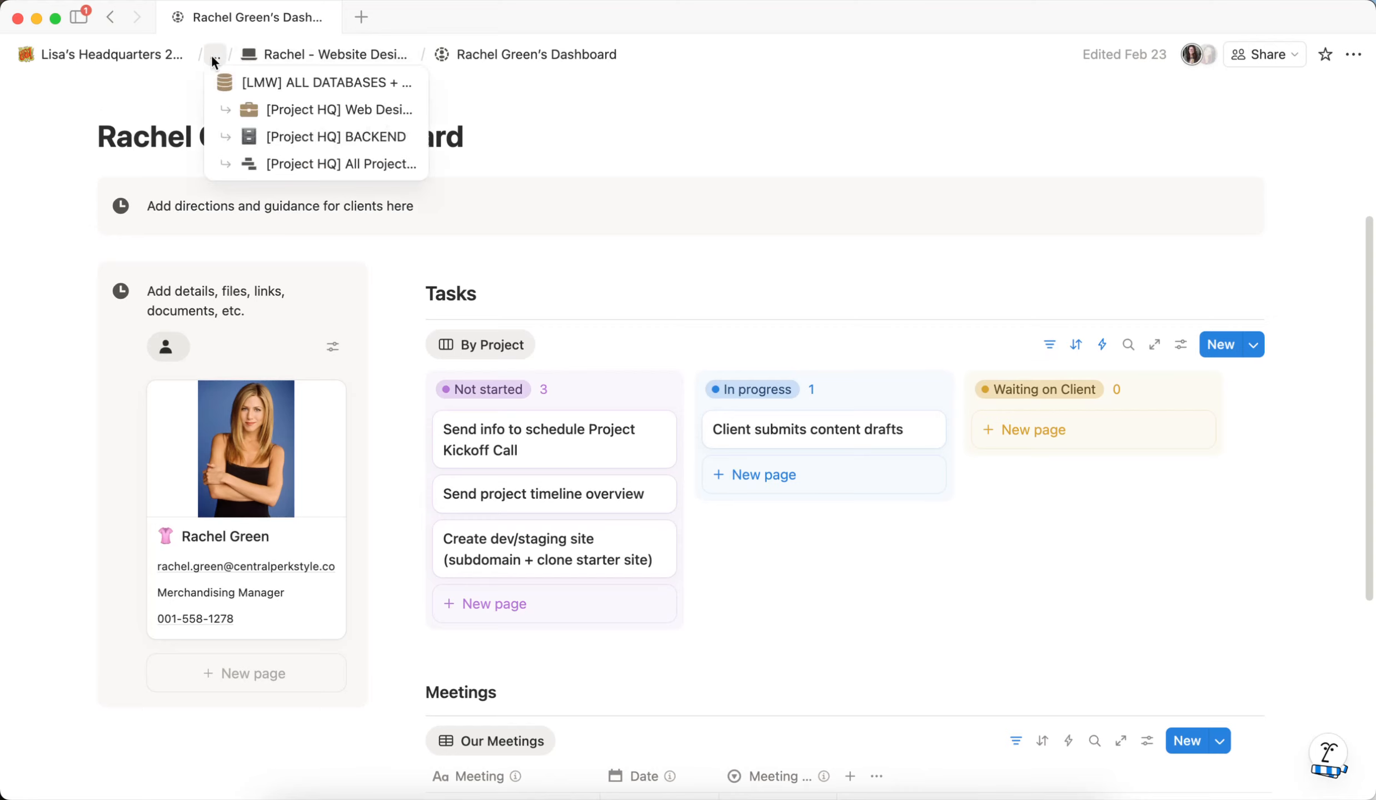
left_click(333, 54)
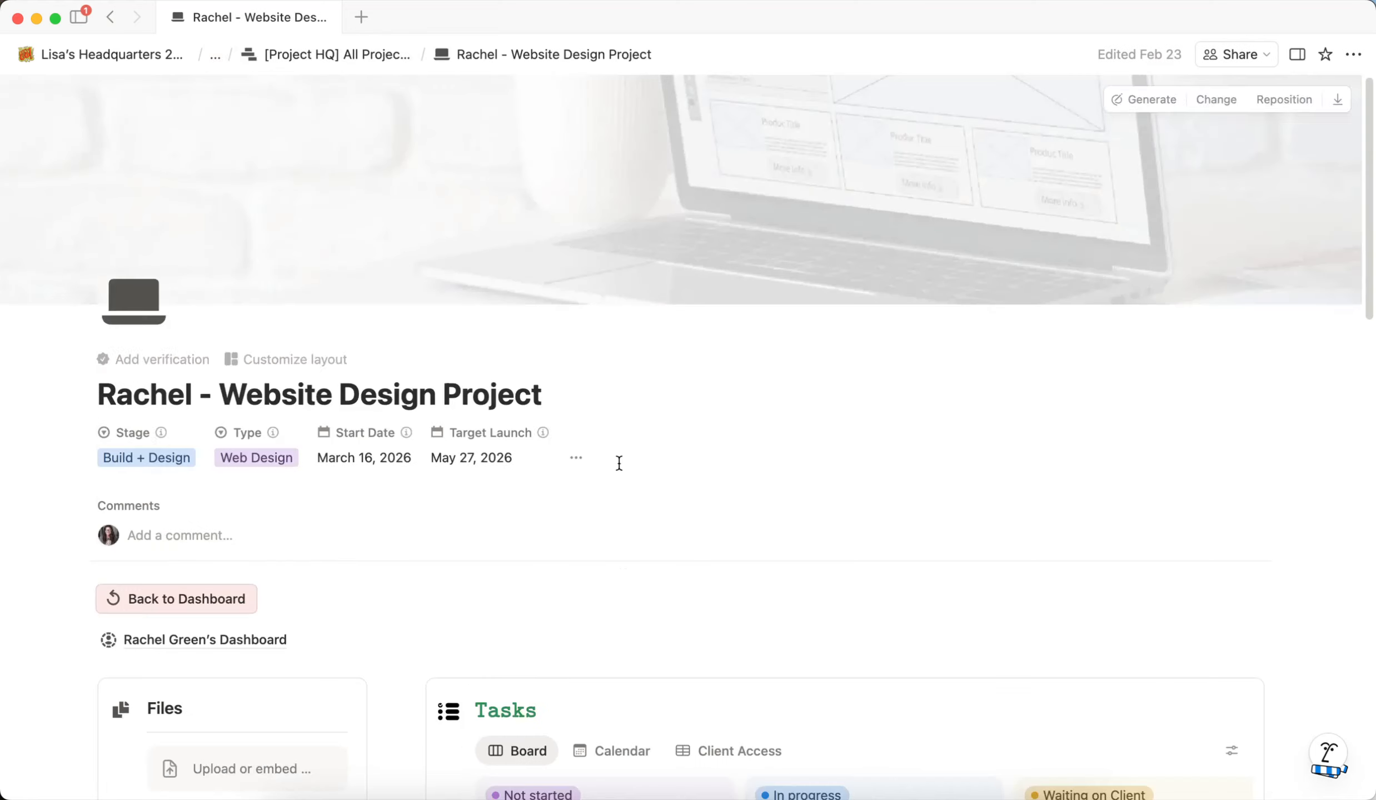
scroll(621, 577, "down", 5)
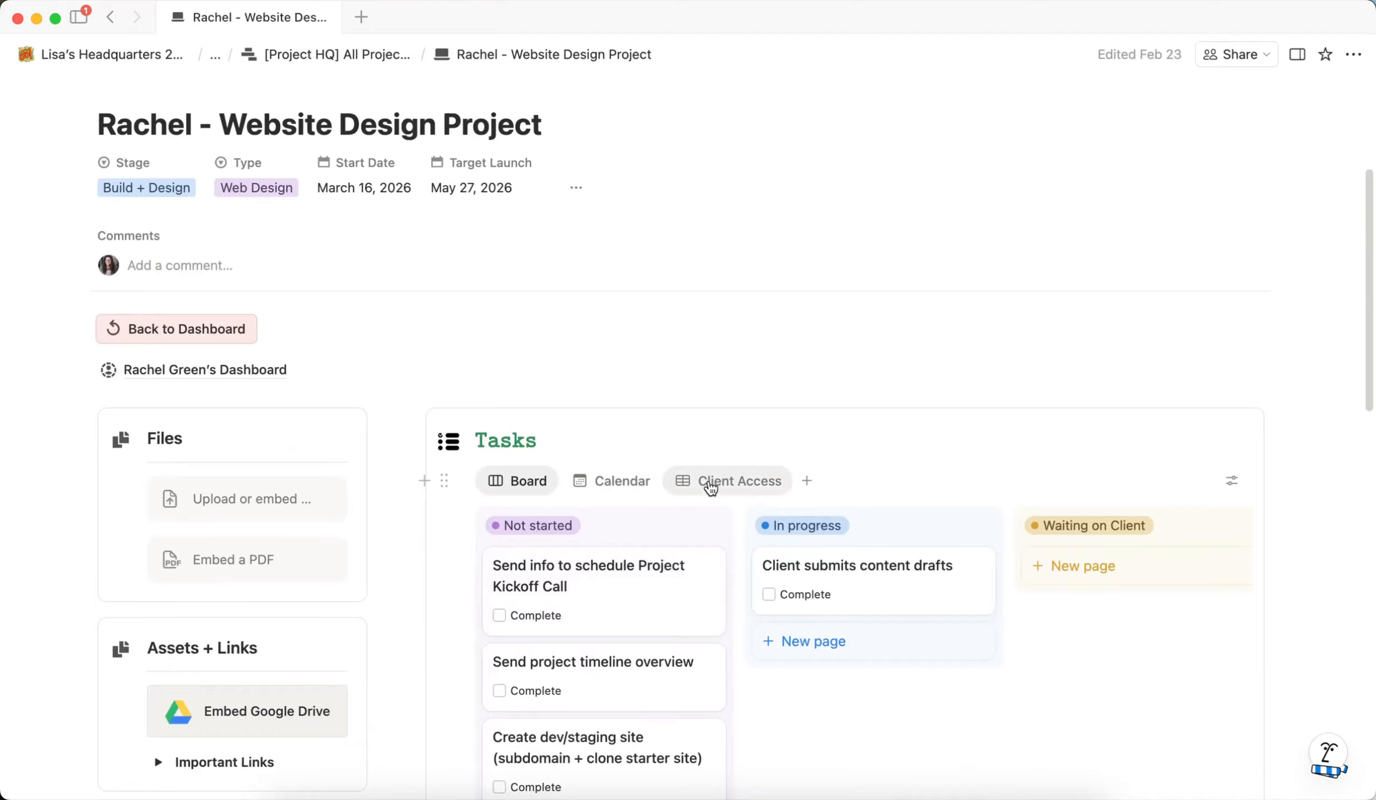
left_click(374, 60)
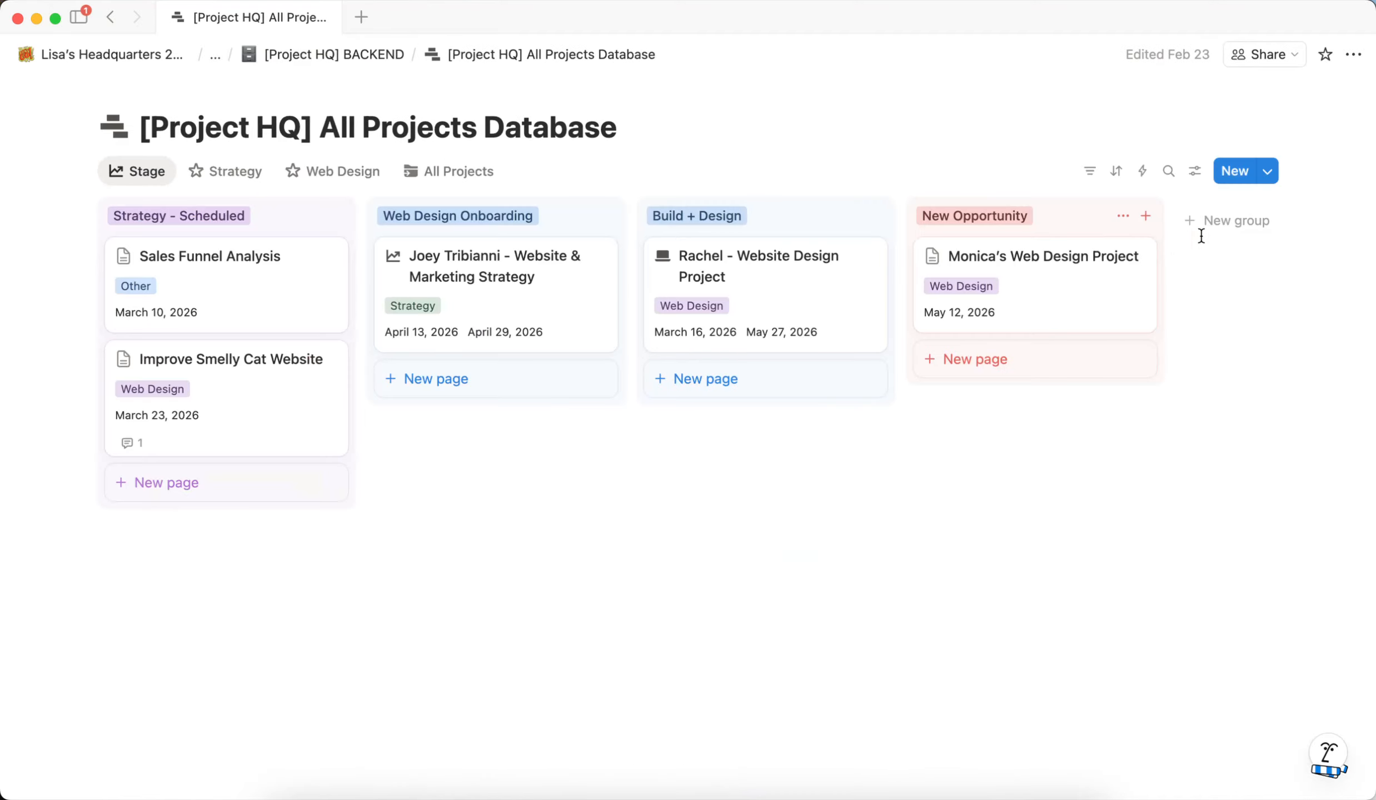
Step: Open the New Web Design Project template for editing as a full page
left_click(1269, 173)
left_click(1344, 237)
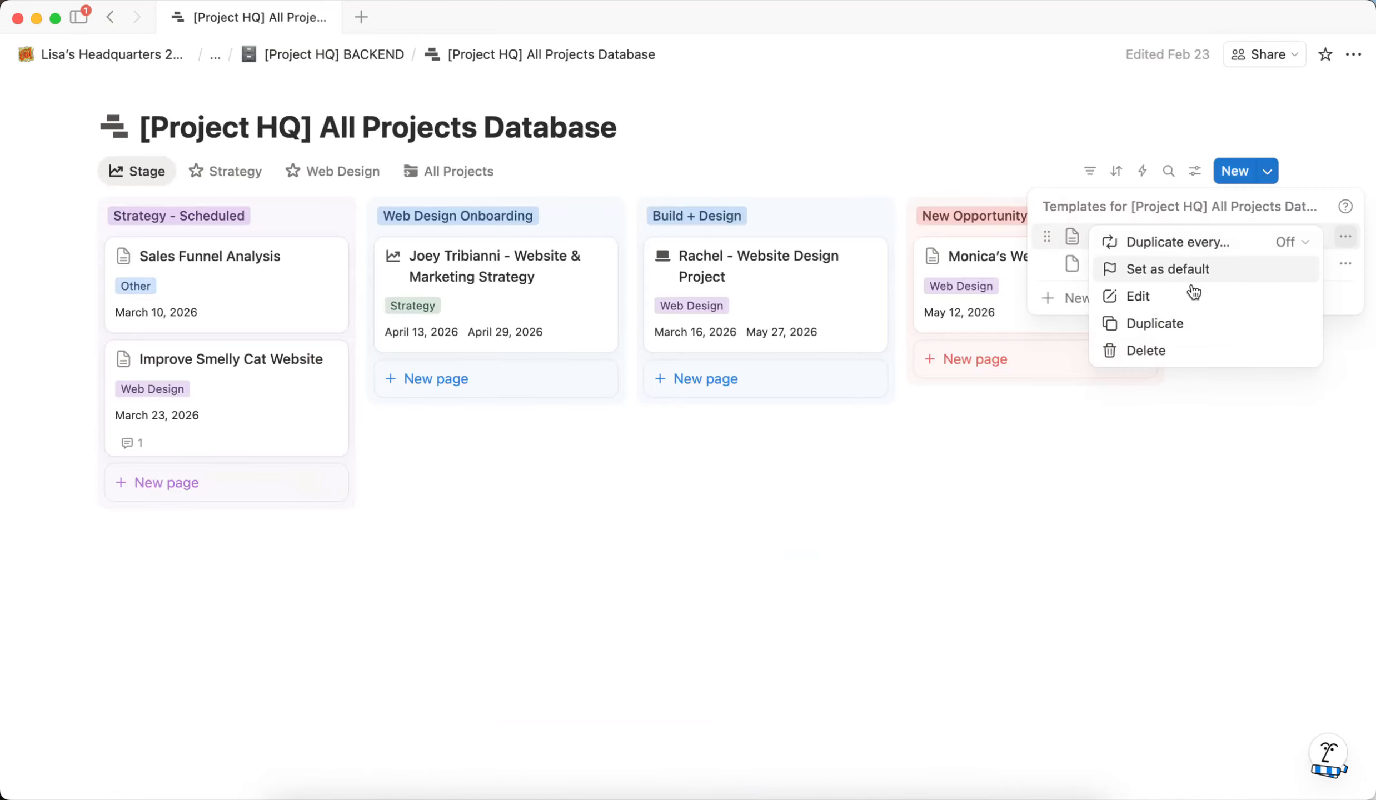
left_click(1171, 297)
scroll(604, 304, "down", 1)
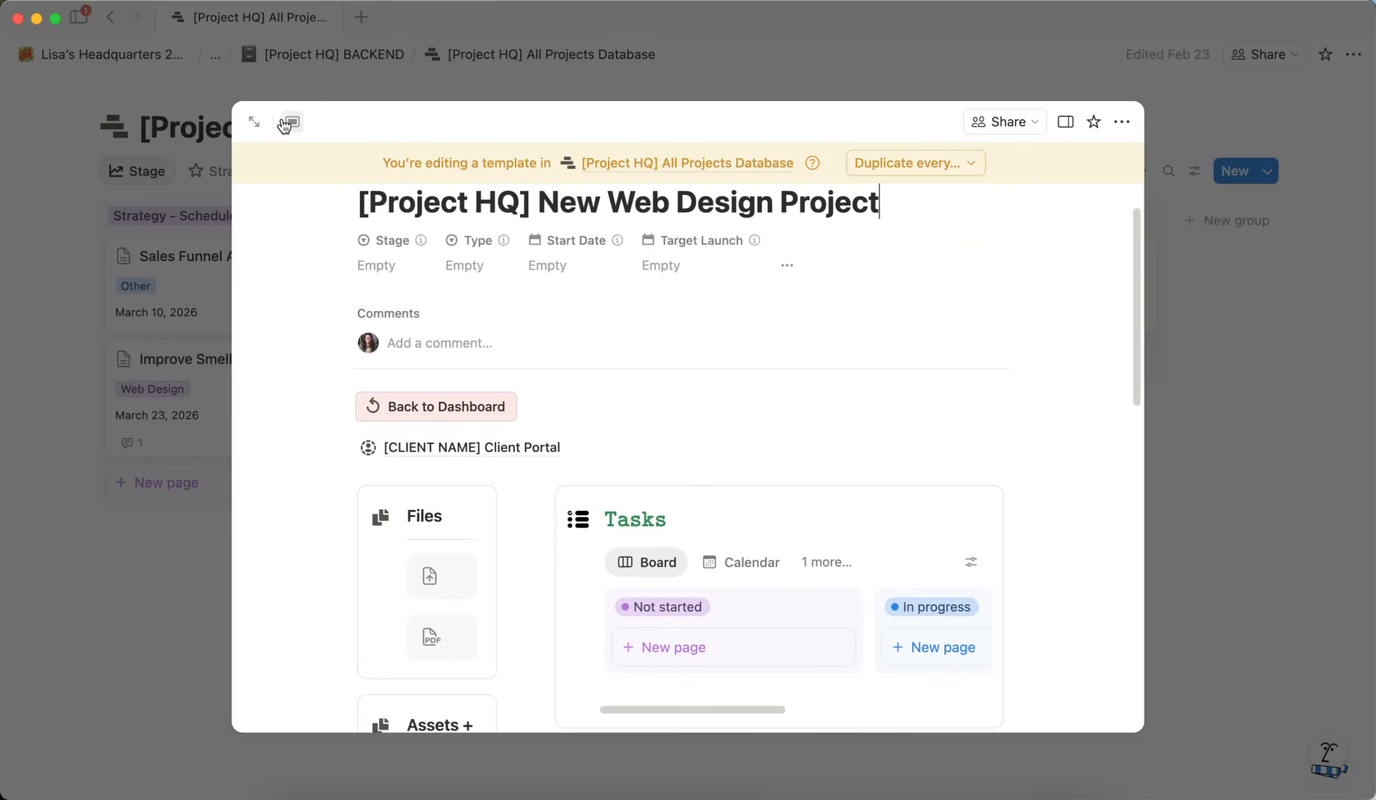
left_click(254, 122)
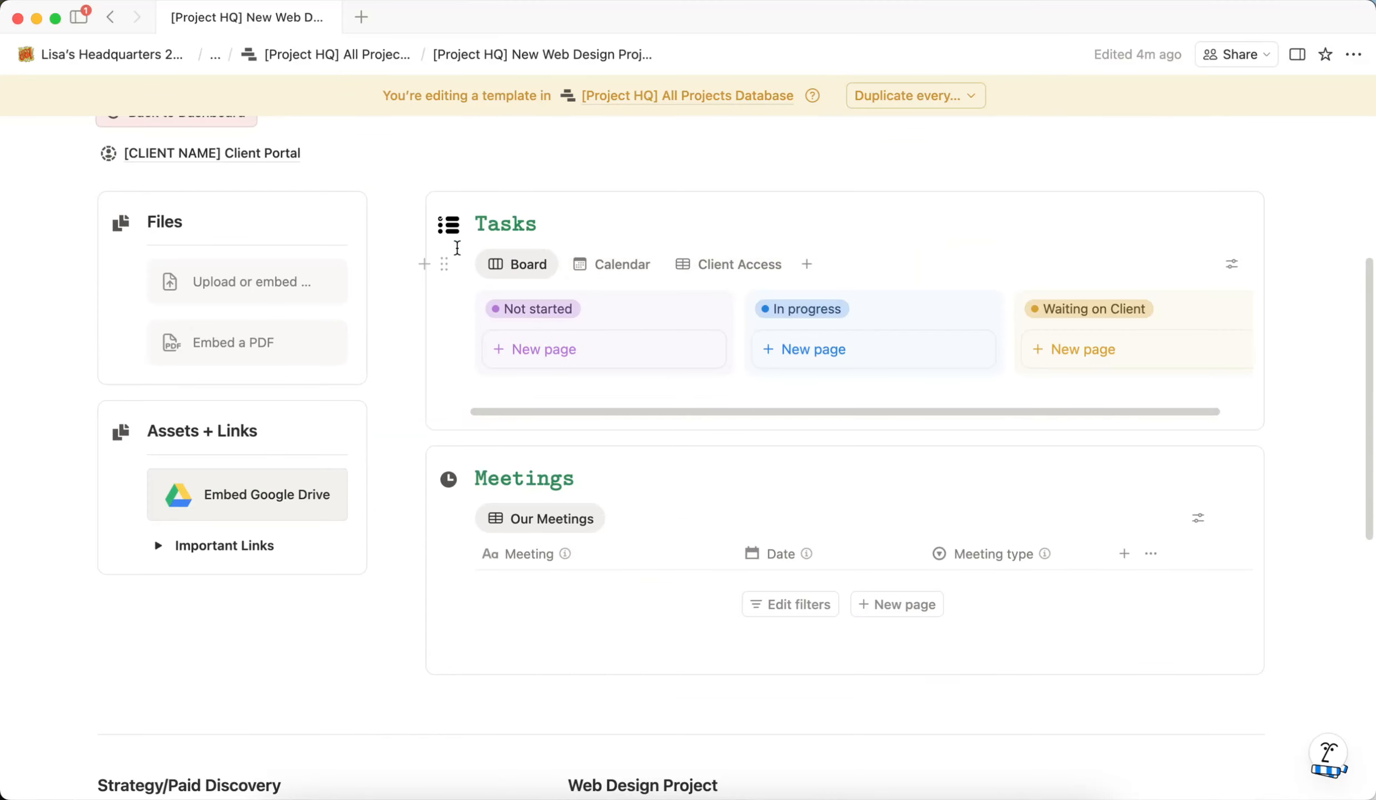
Step: Look over the template's sections, view its Tasks in the Calendar view, and return to the Board view
scroll(344, 173, "up", 3)
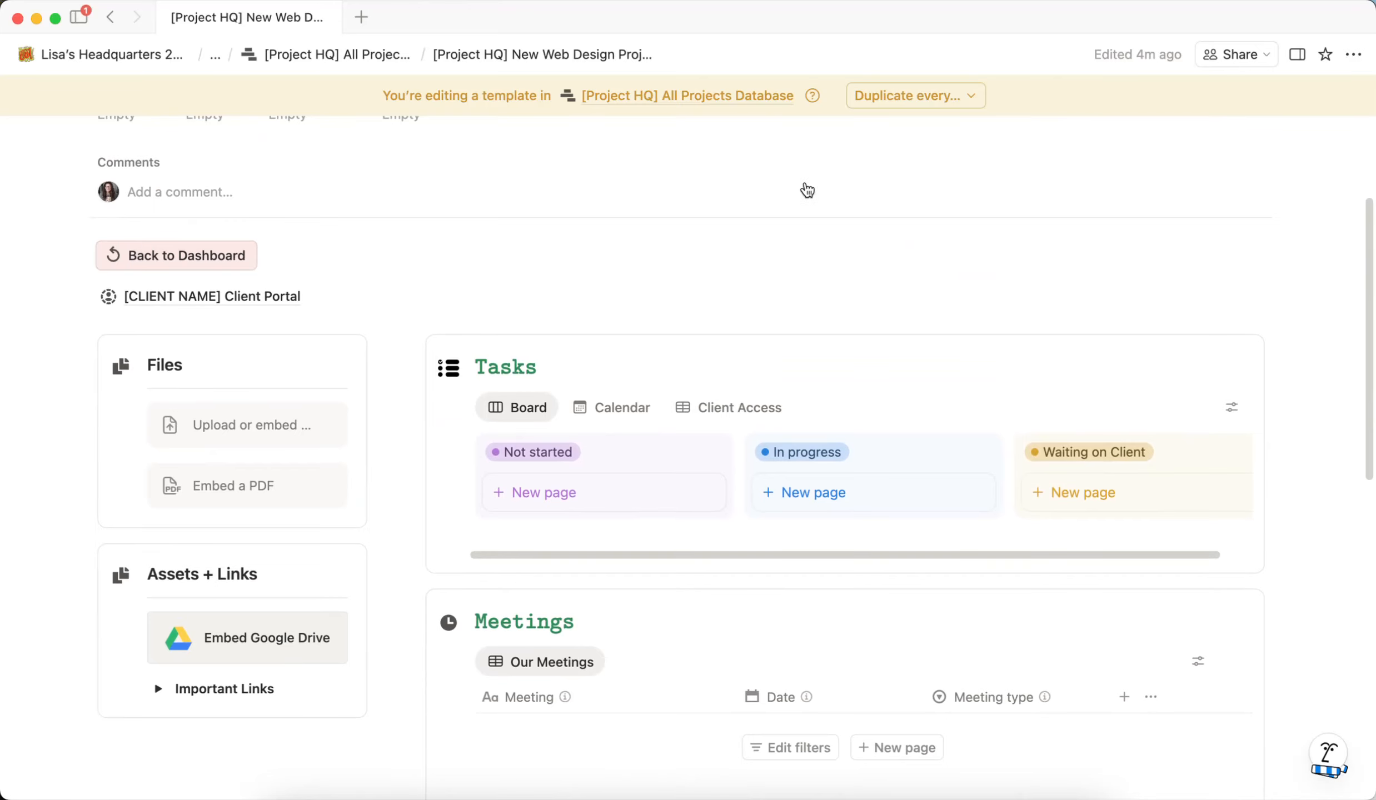
scroll(677, 270, "down", 2)
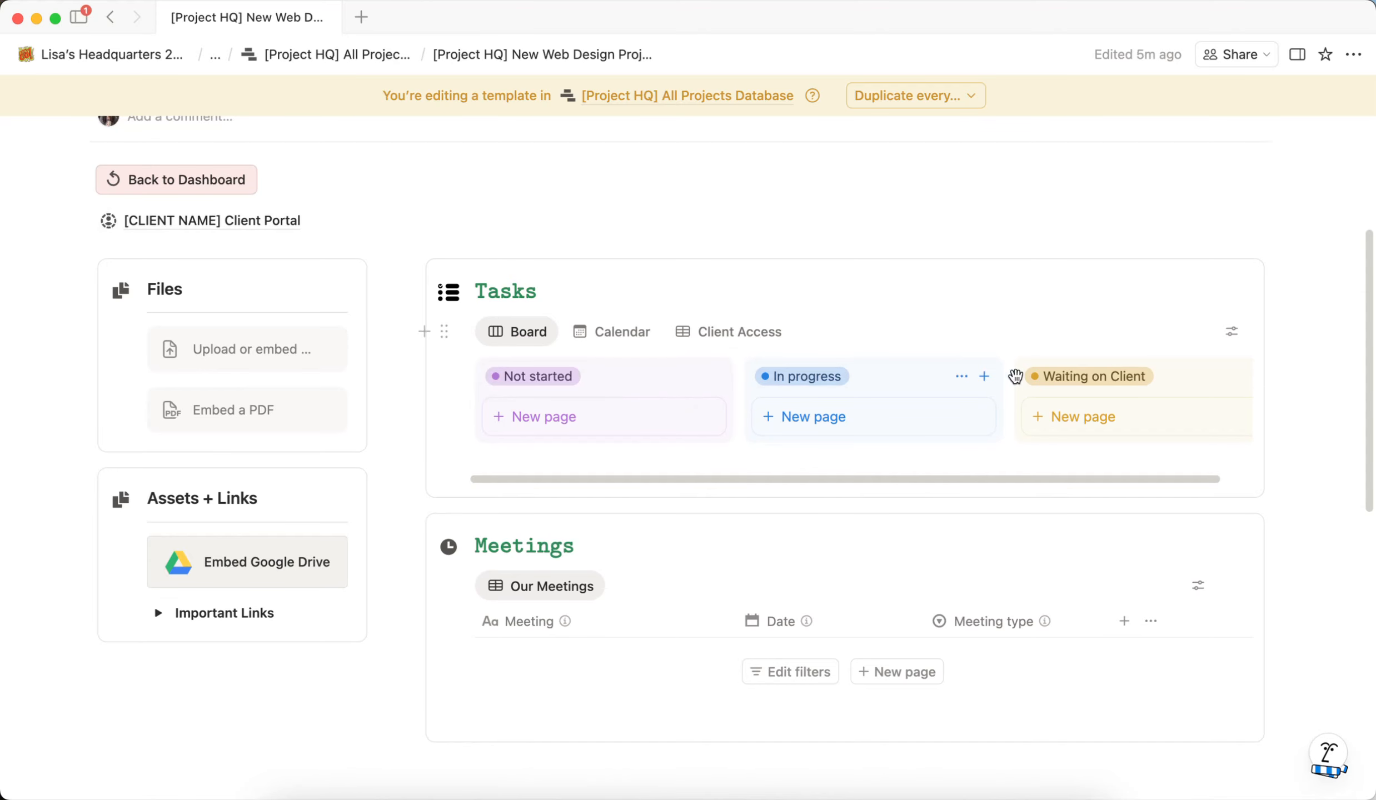
left_click(617, 338)
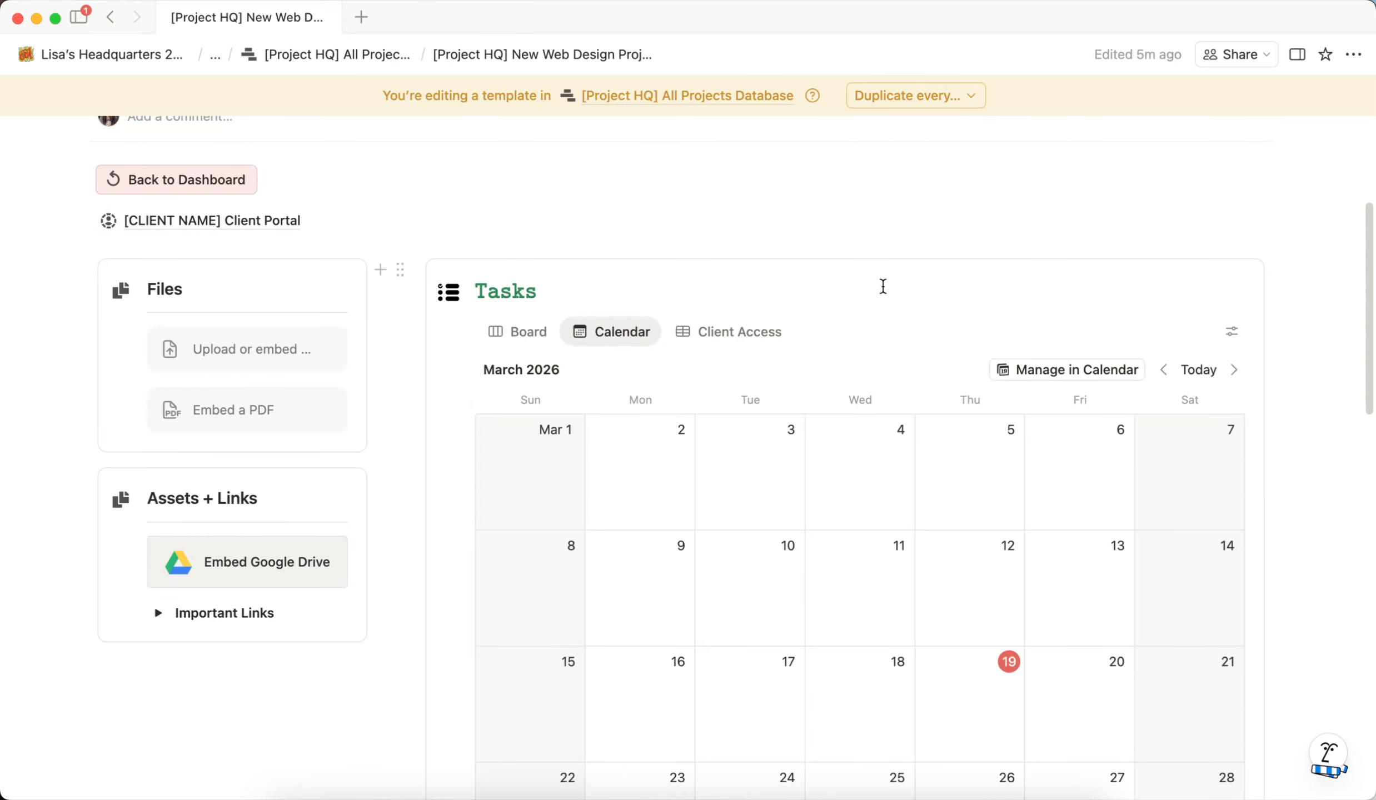
scroll(886, 285, "down", 2)
scroll(886, 282, "down", 4)
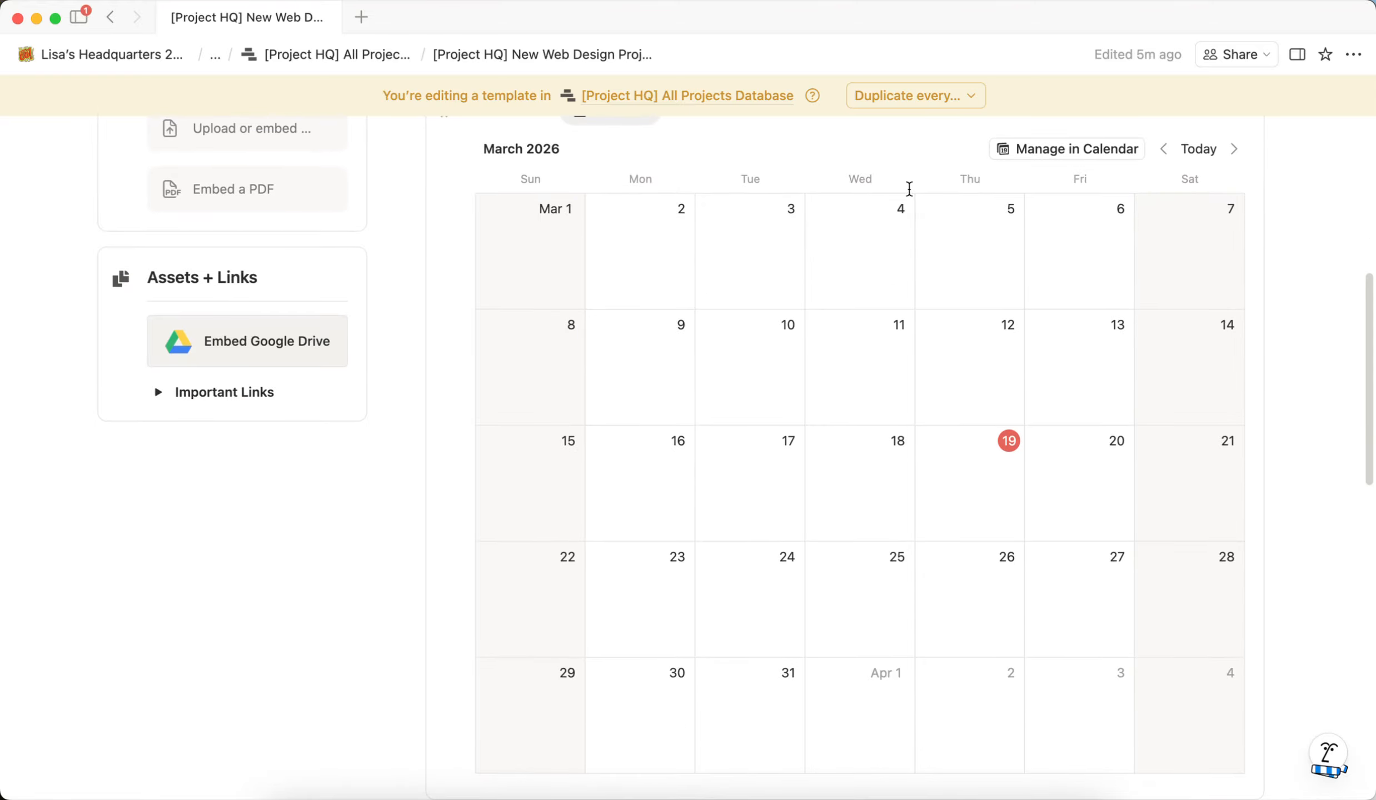
scroll(722, 233, "up", 4)
left_click(522, 266)
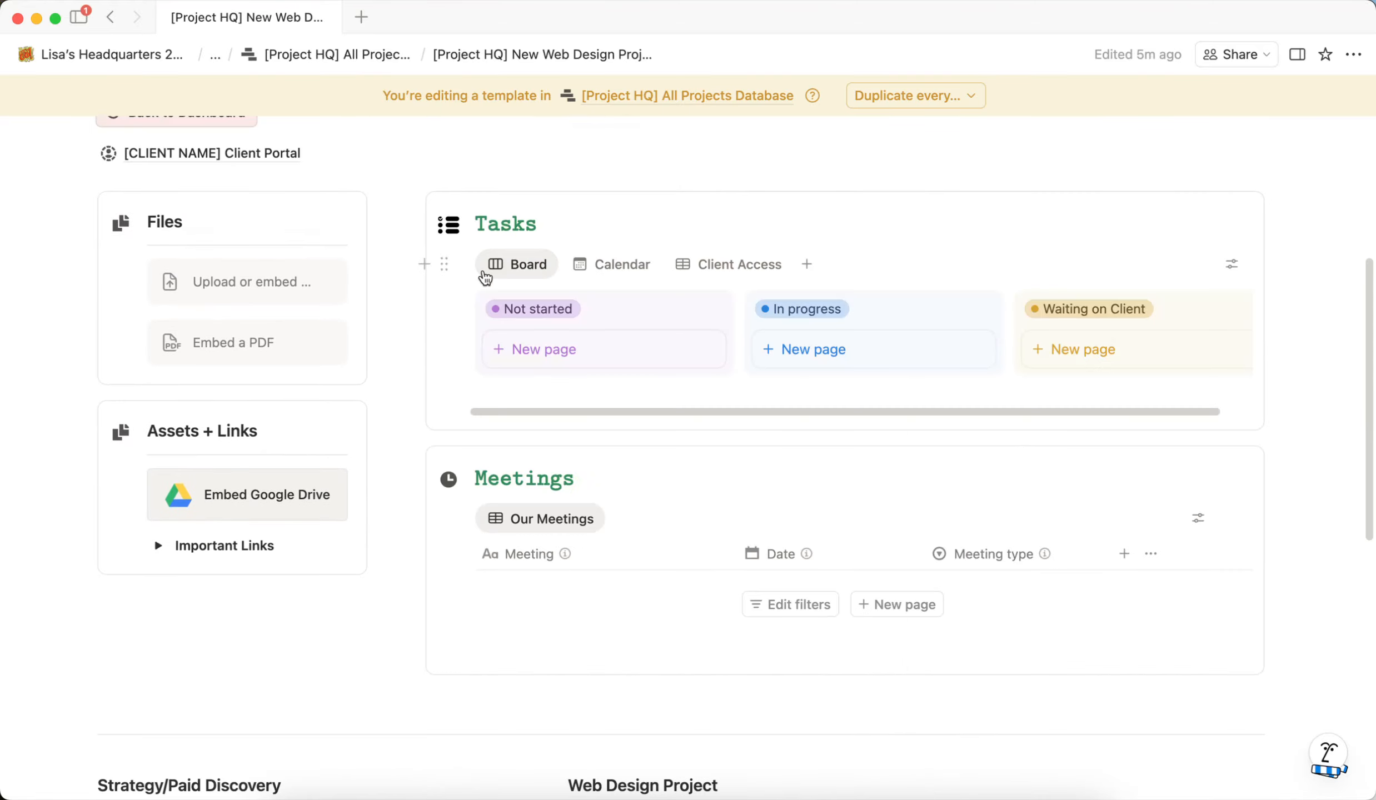
Step: Inspect the Tasks Board view's settings and view options without changing them
left_click(1232, 264)
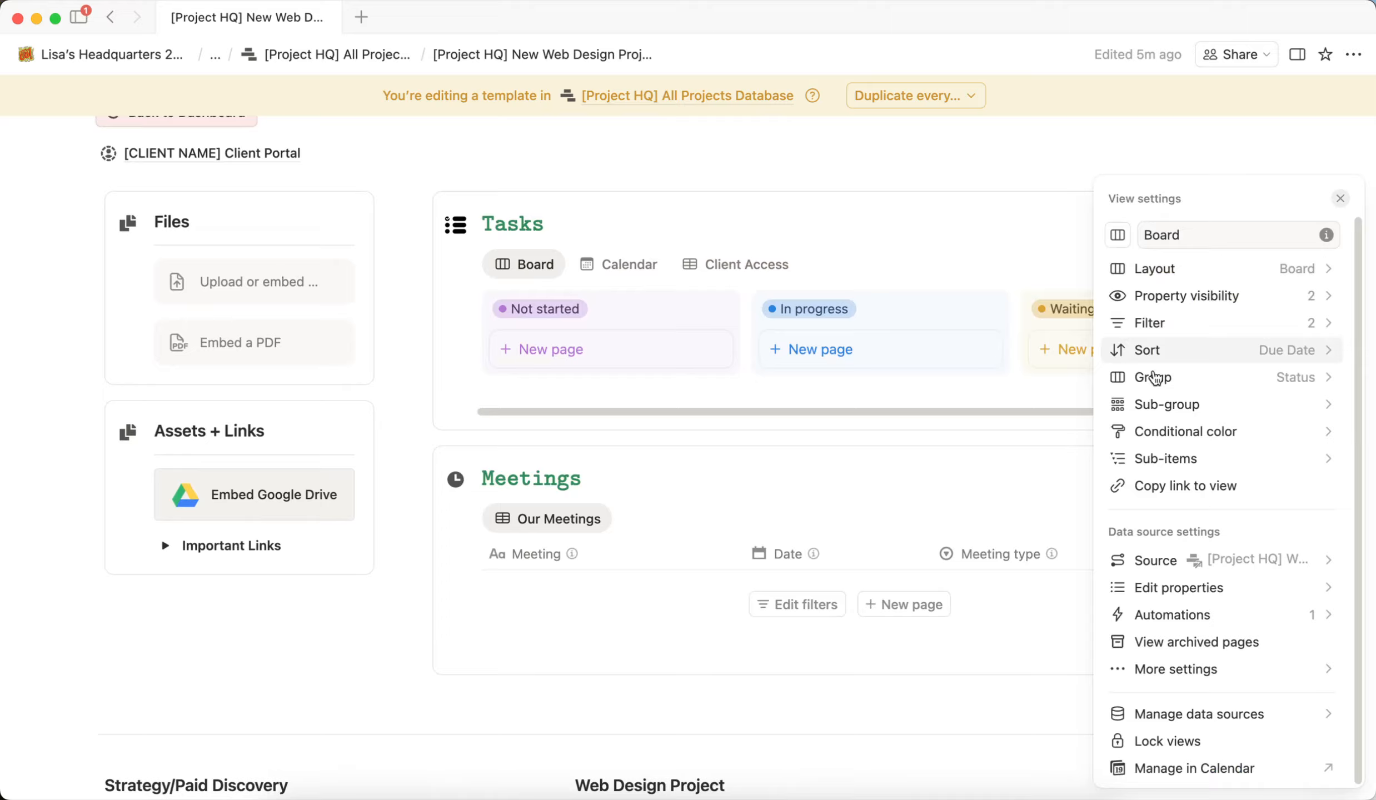
left_click(977, 198)
left_click(524, 267)
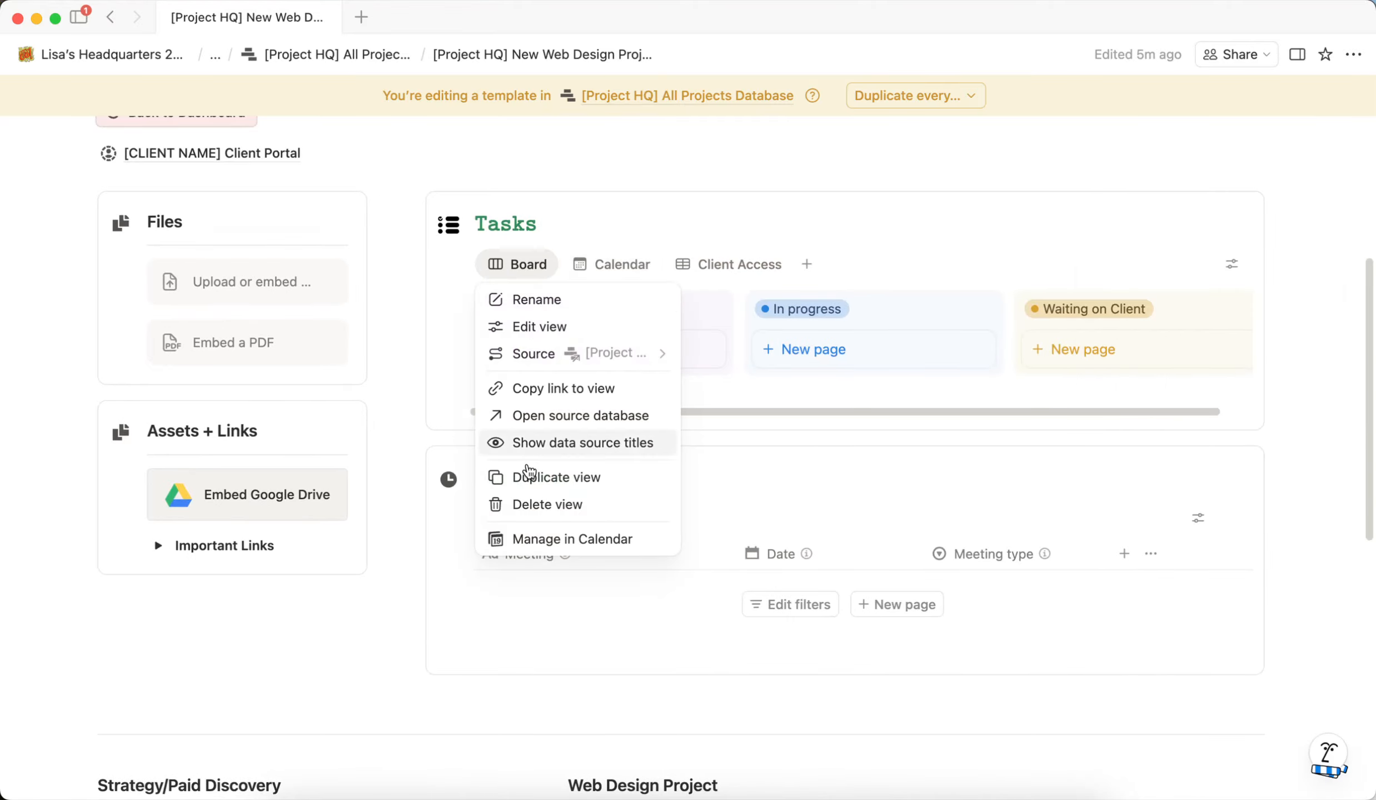
left_click(628, 216)
Step: View the template's Tasks in the Calendar view and look over that view's settings
left_click(615, 267)
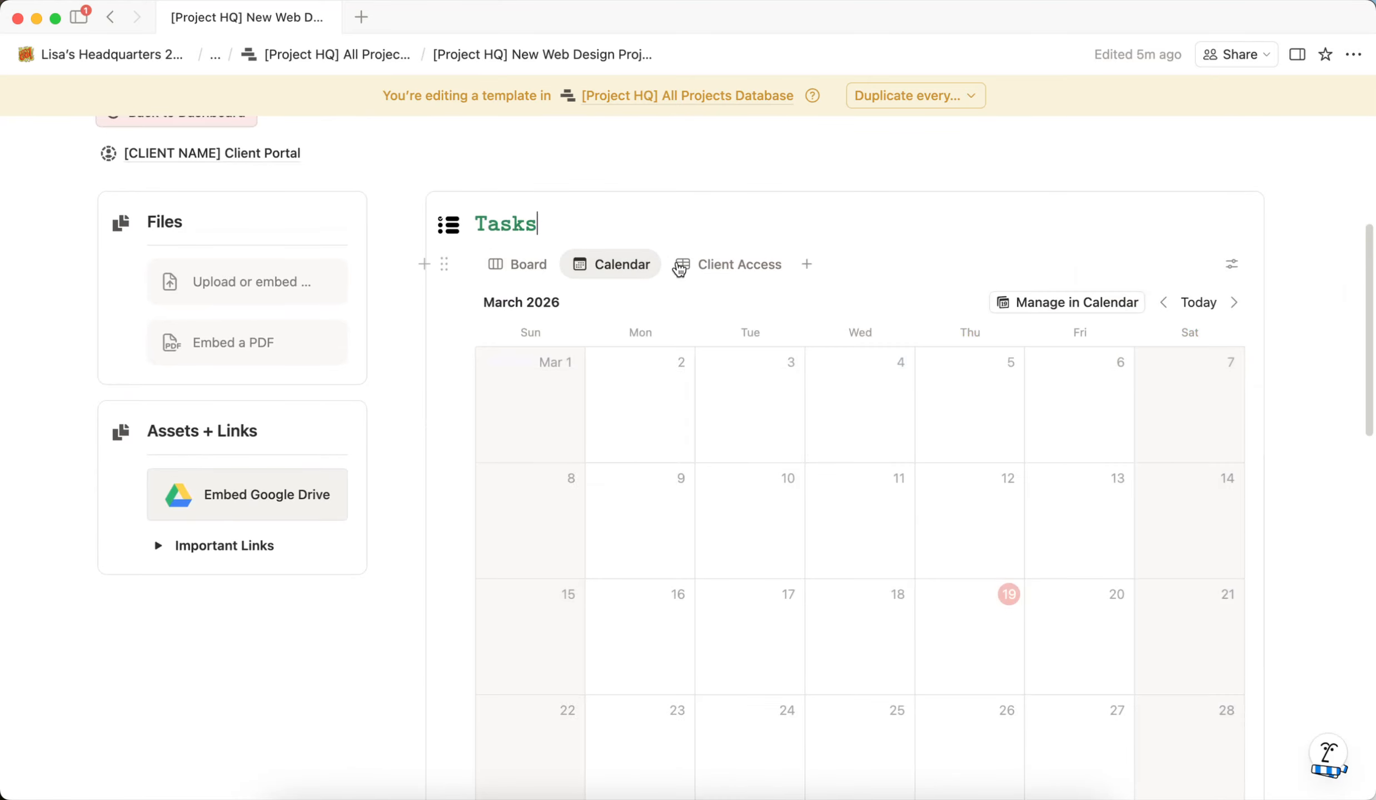
left_click(1232, 264)
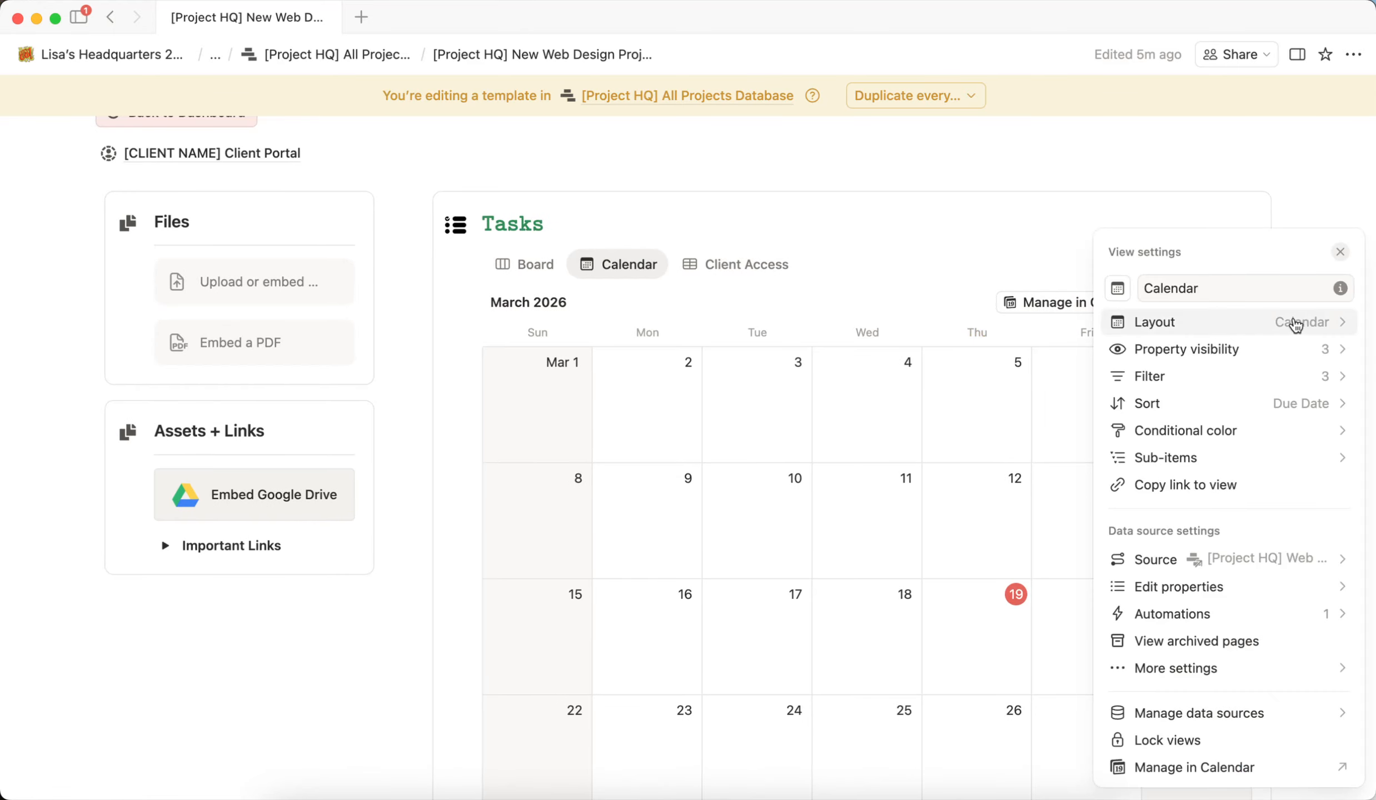
left_click(918, 233)
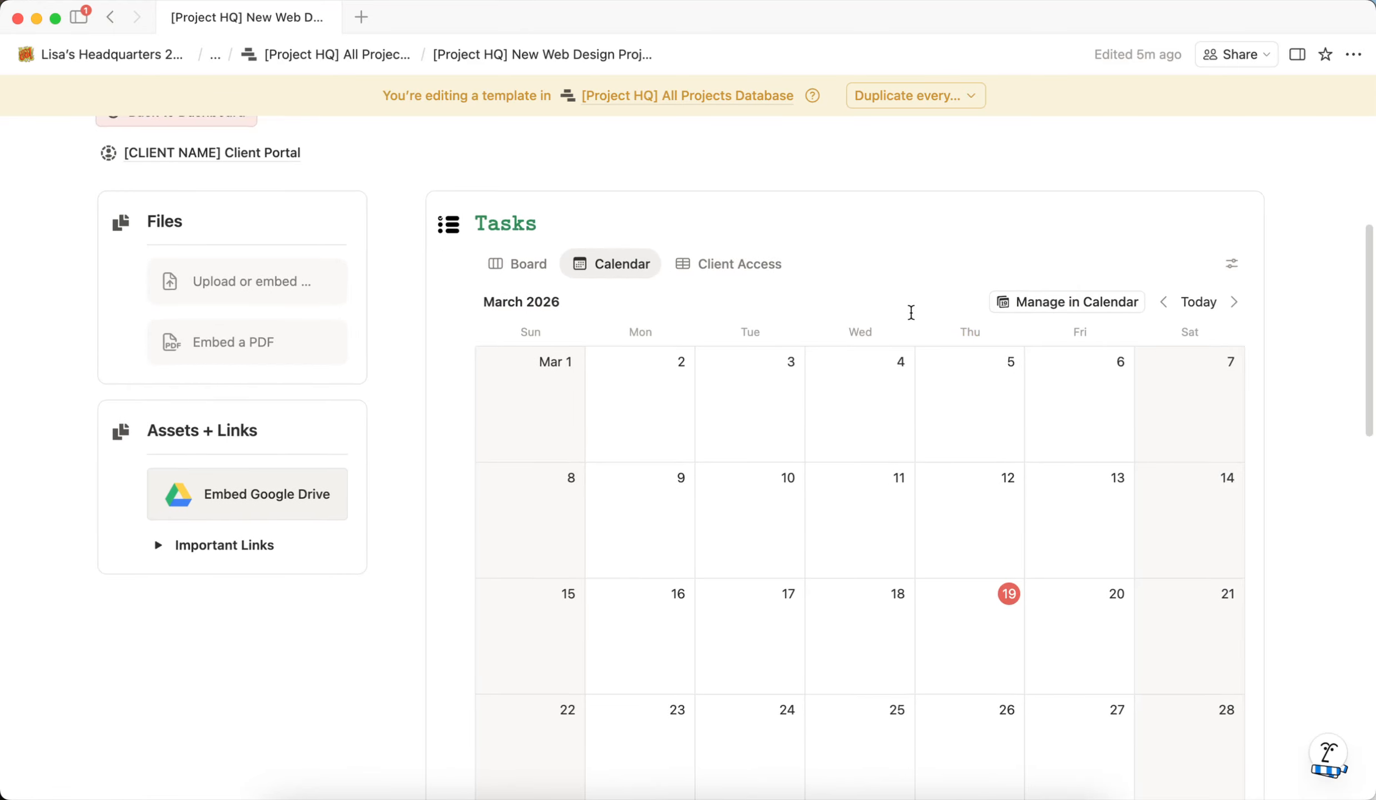
scroll(817, 320, "down", 5)
scroll(829, 384, "up", 4)
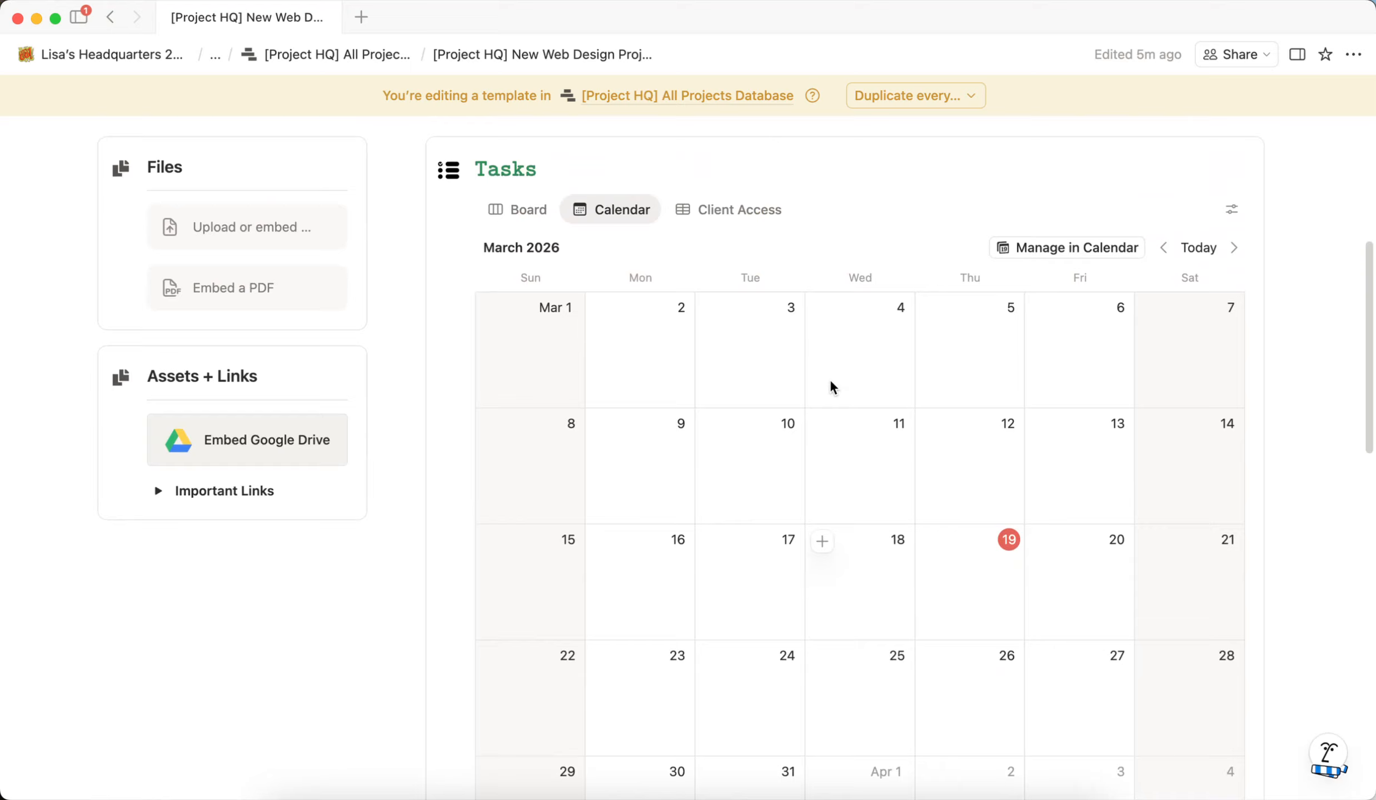
Step: Narrow the Task column in the Tasks Client Access view and check that view's property visibility
left_click(731, 215)
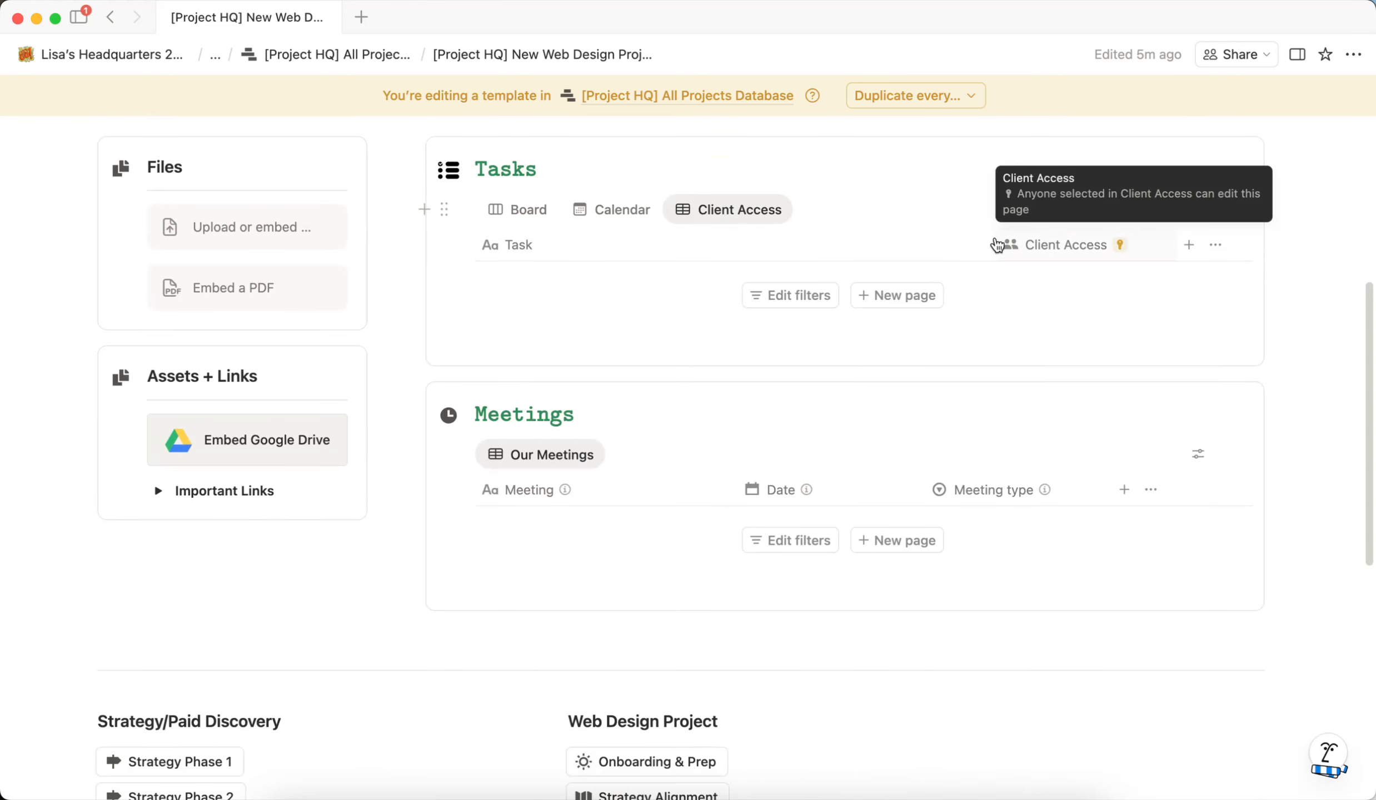
left_click_drag(999, 245, 716, 243)
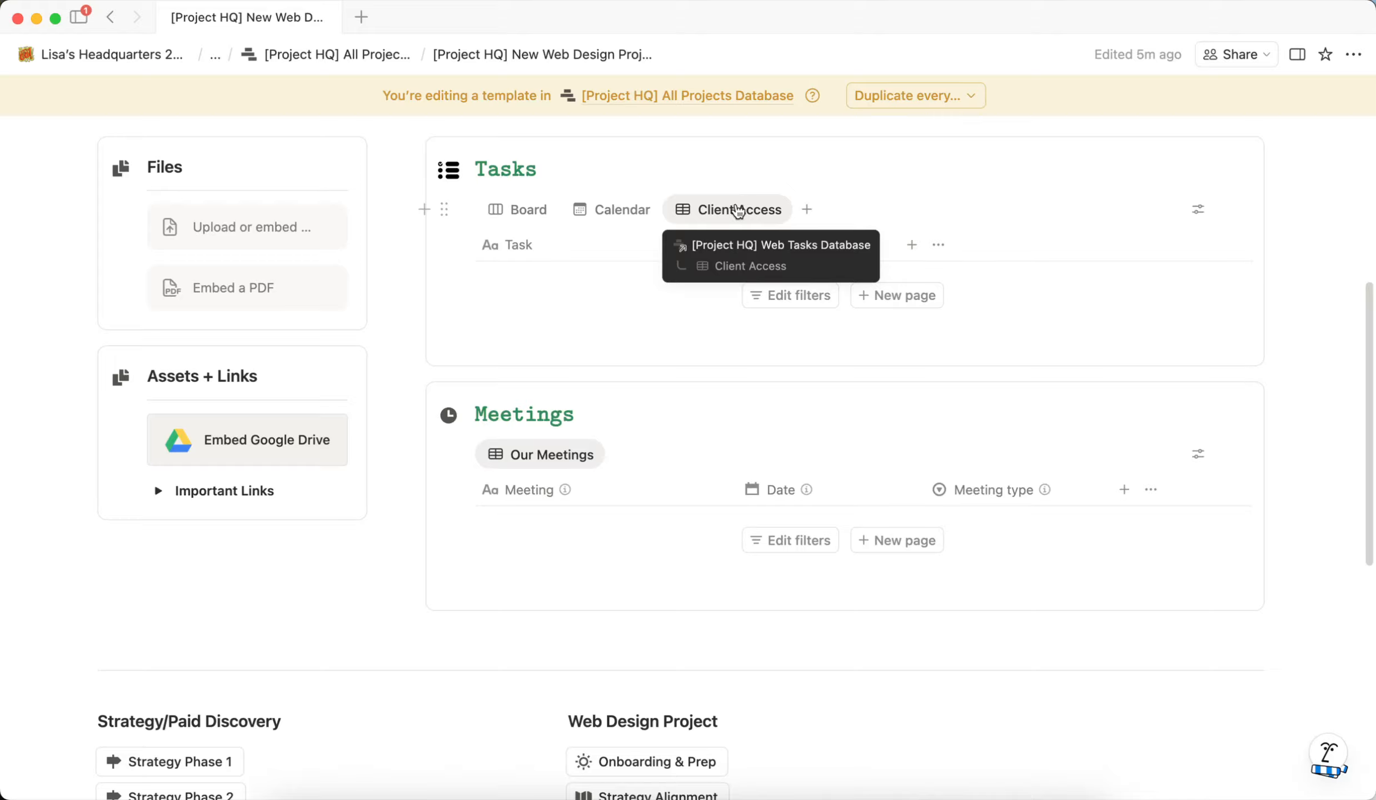
left_click(1200, 211)
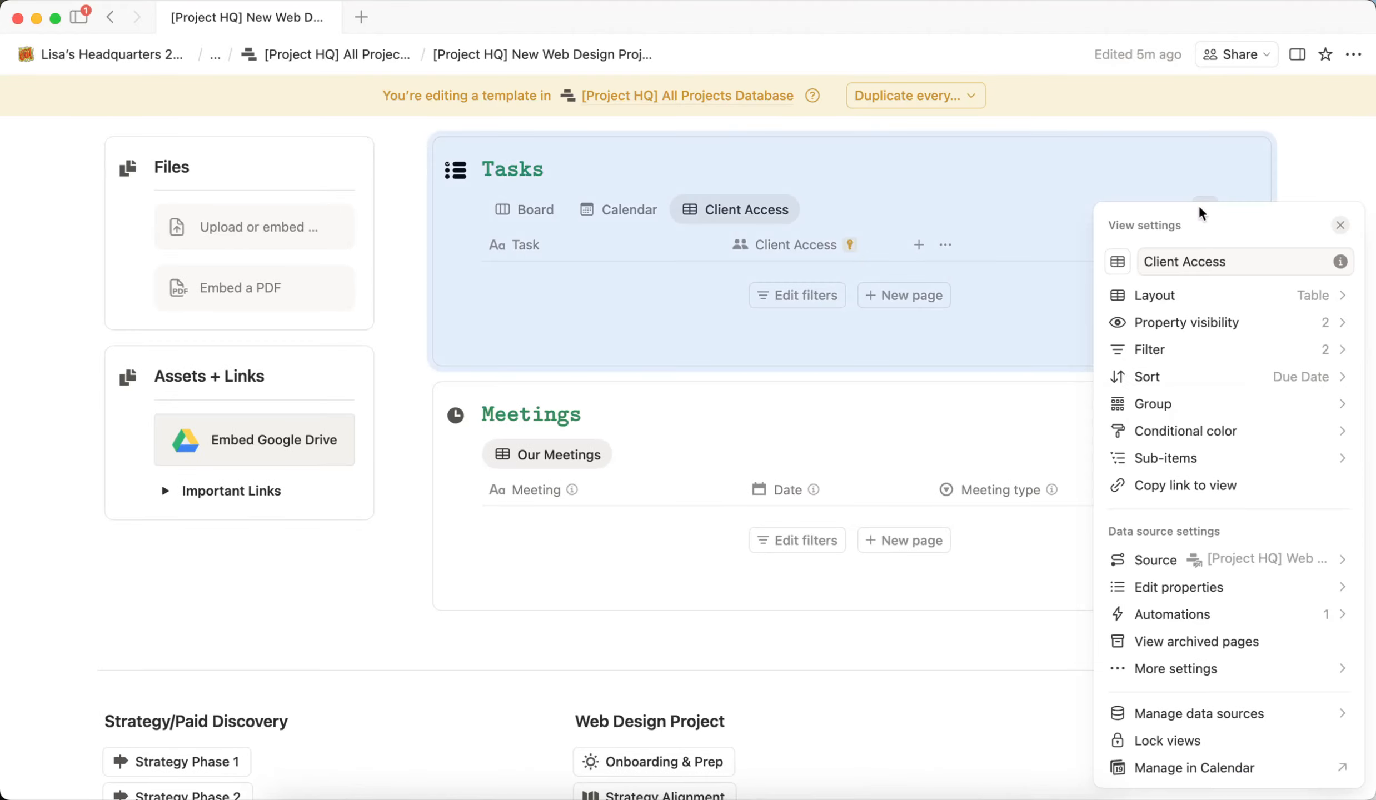
left_click(1220, 319)
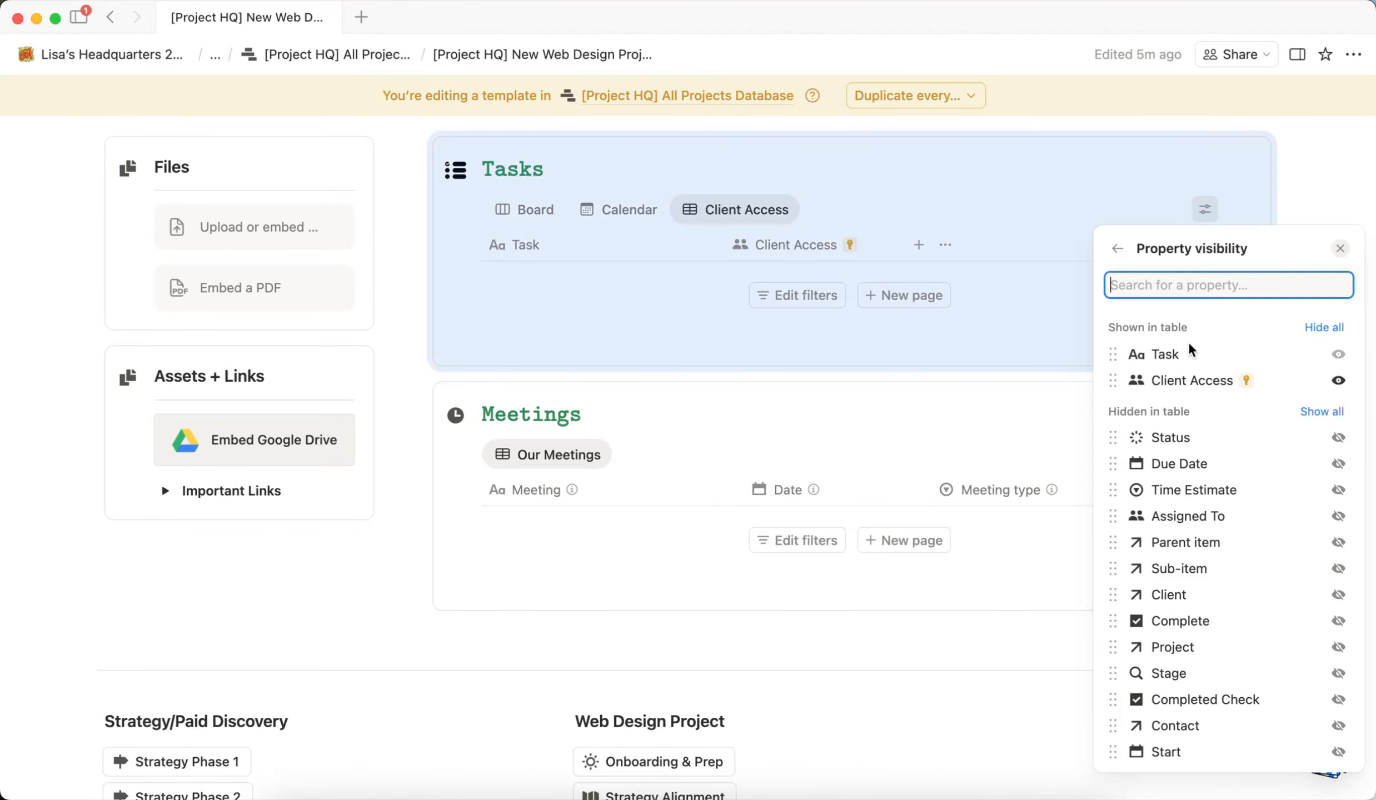
left_click(1341, 248)
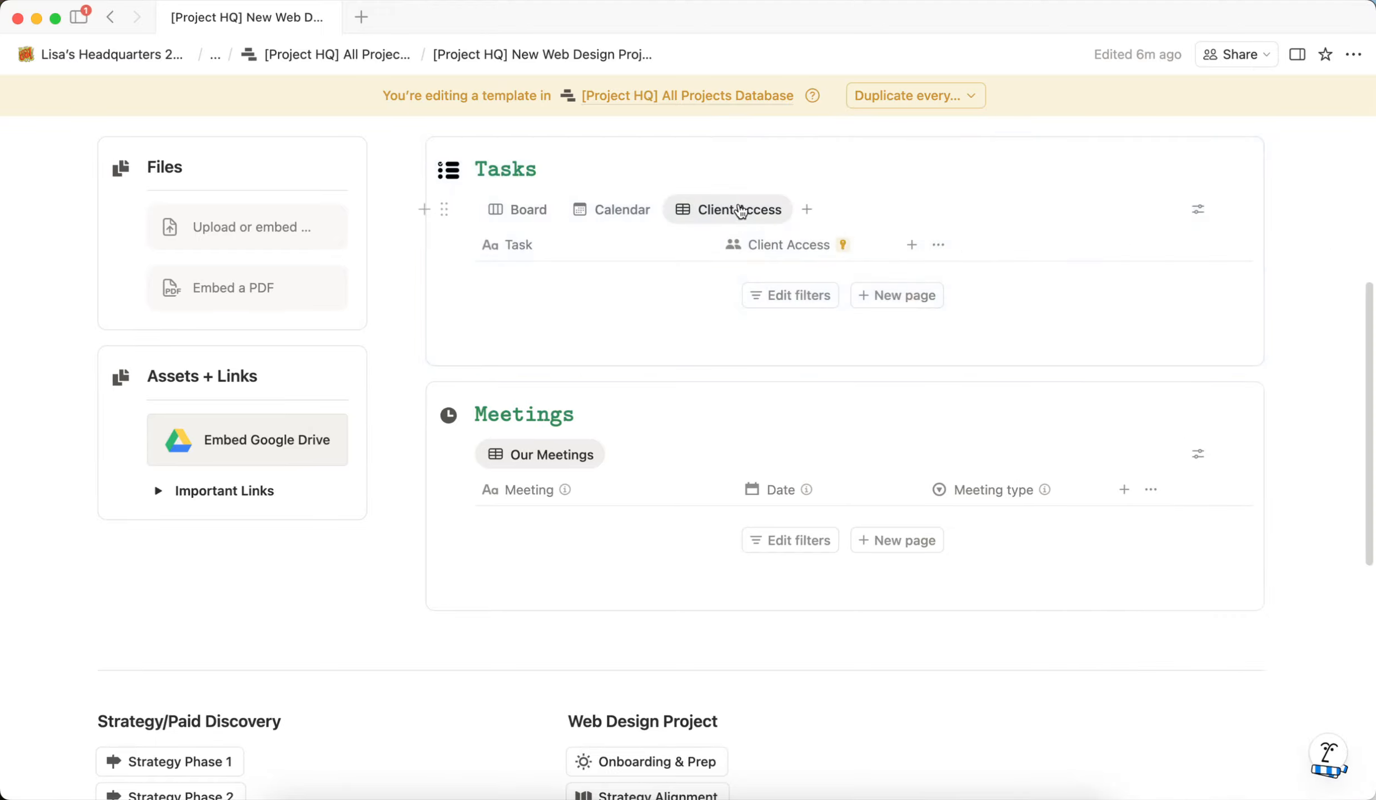
left_click_drag(736, 210, 567, 270)
Step: Duplicate the Our Meetings view in the Meetings section and name the copy Client Access
scroll(551, 460, "down", 4)
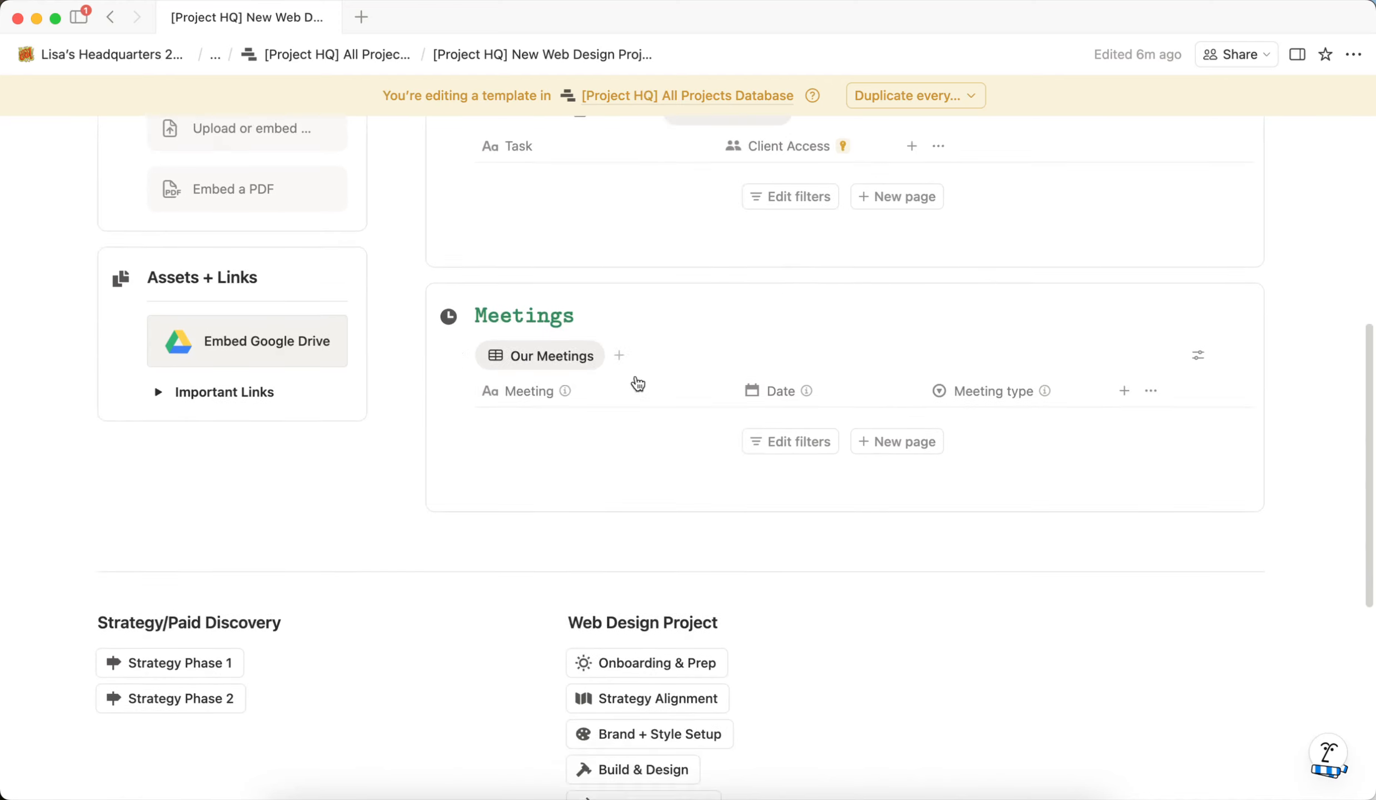
left_click(548, 454)
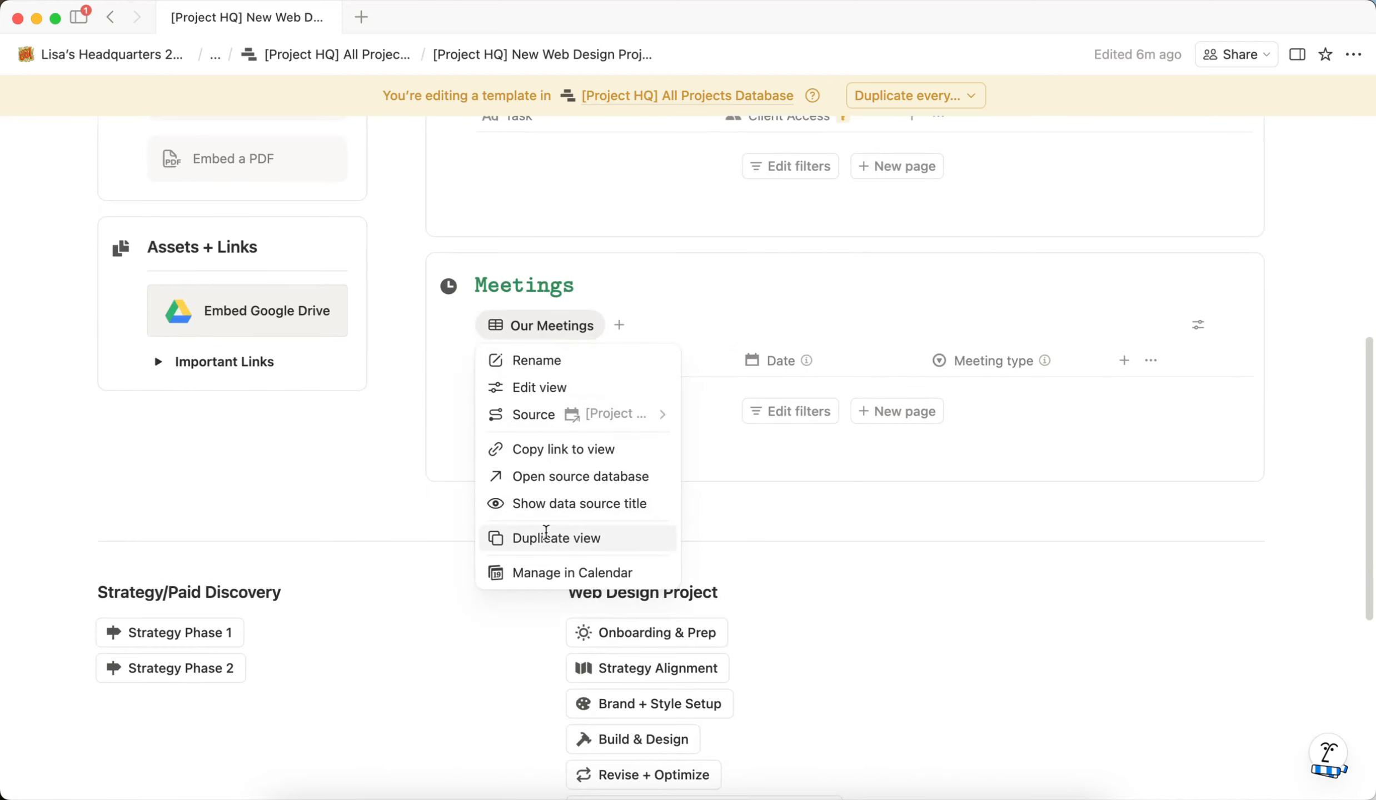
left_click(547, 537)
left_click_drag(1255, 287, 1140, 281)
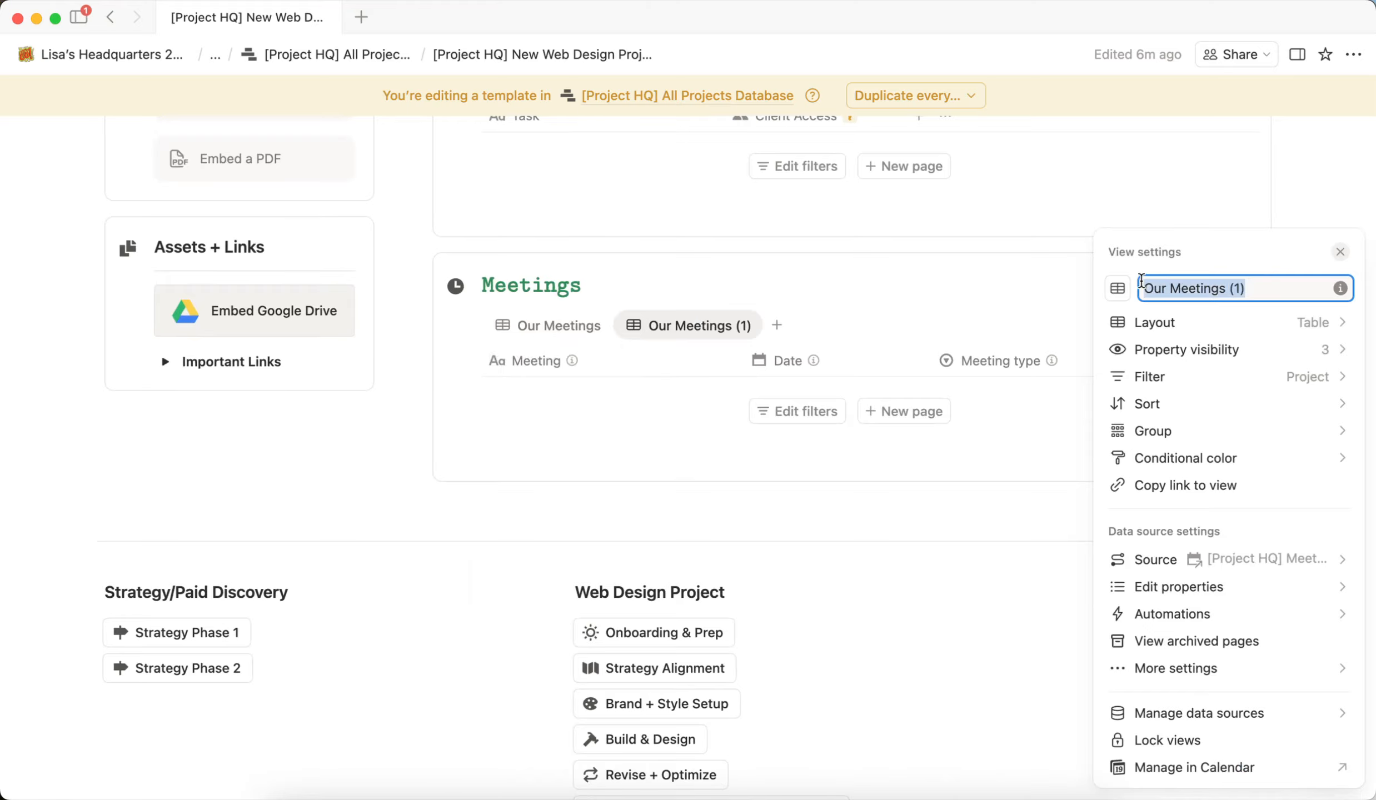
type("Client Access")
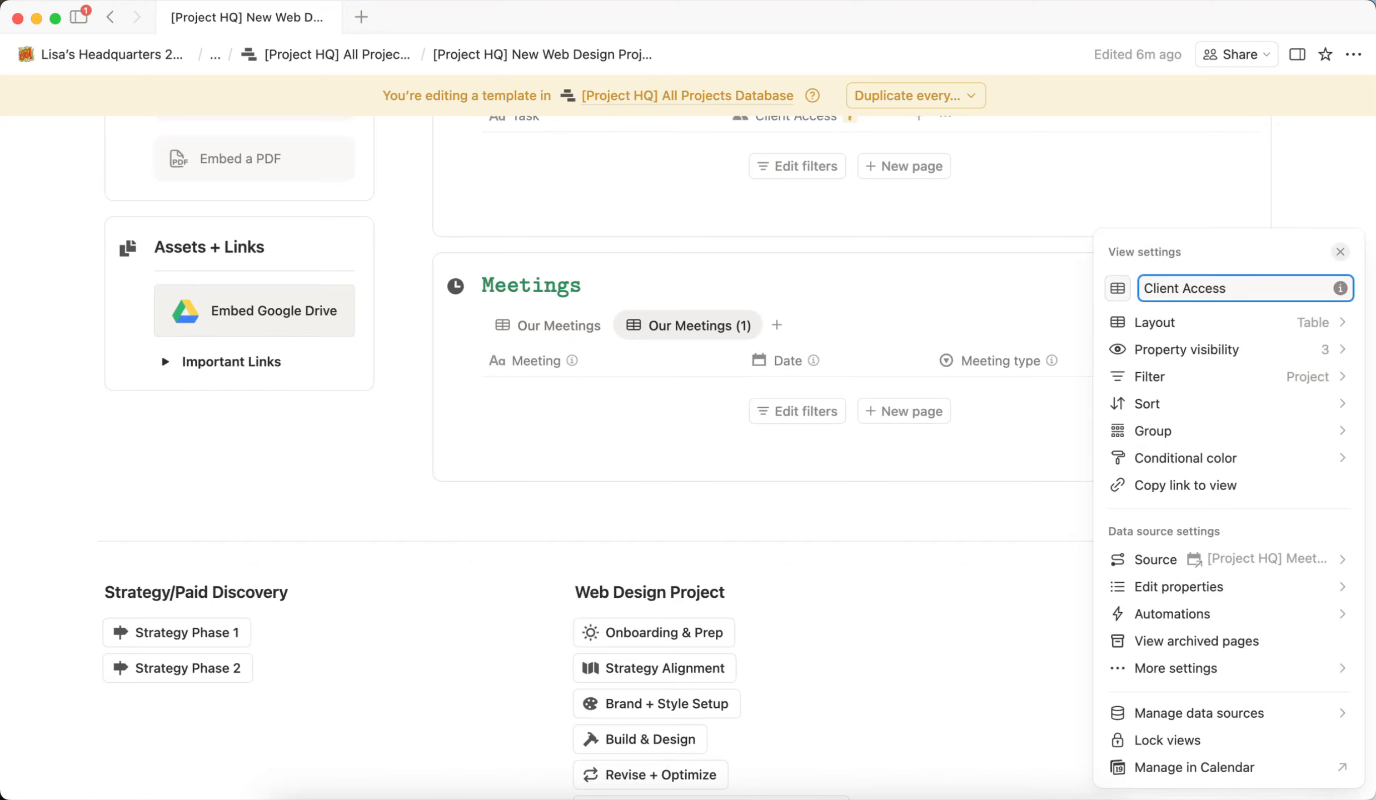
Step: Hide the Date and Meeting type properties in the Meetings Client Access view and show the Client Access property
left_click(1146, 322)
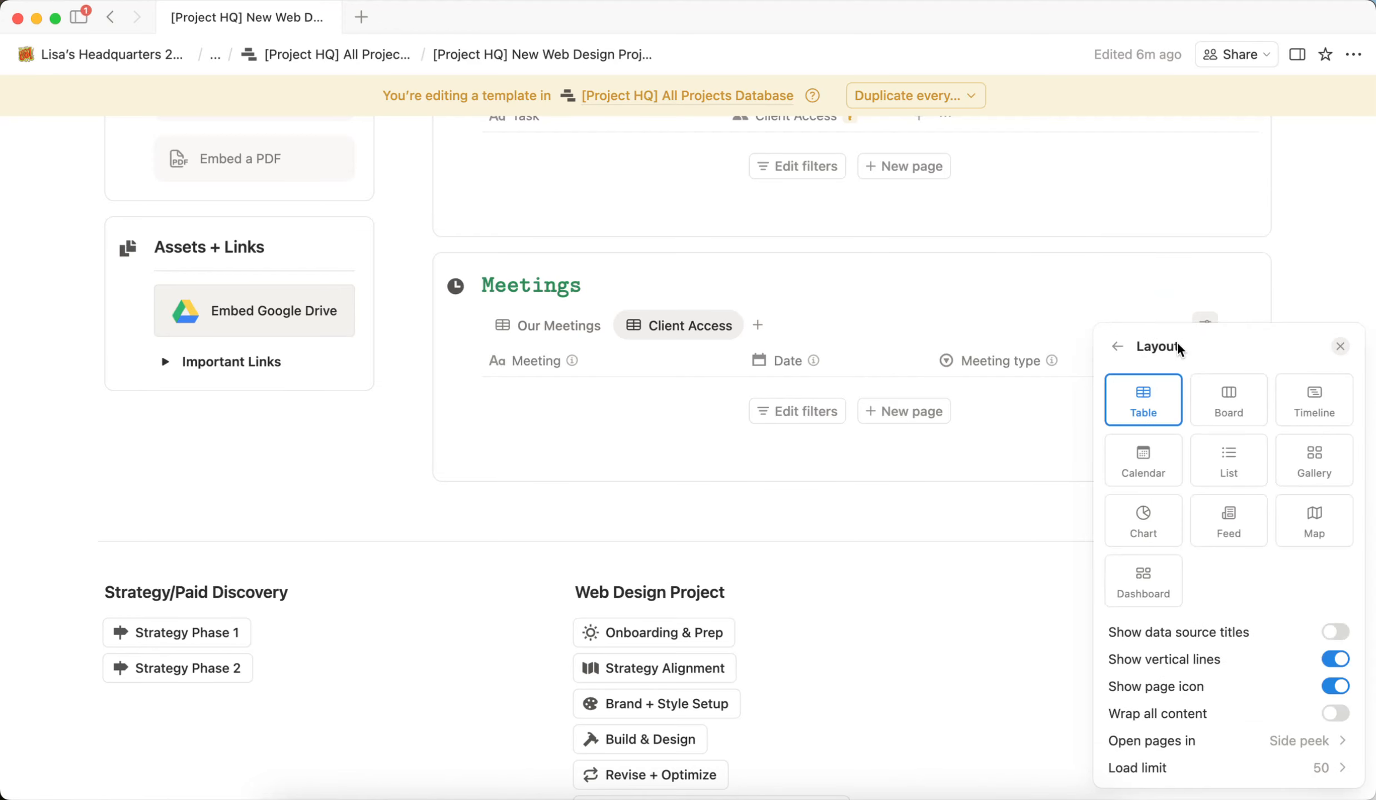
left_click(1119, 349)
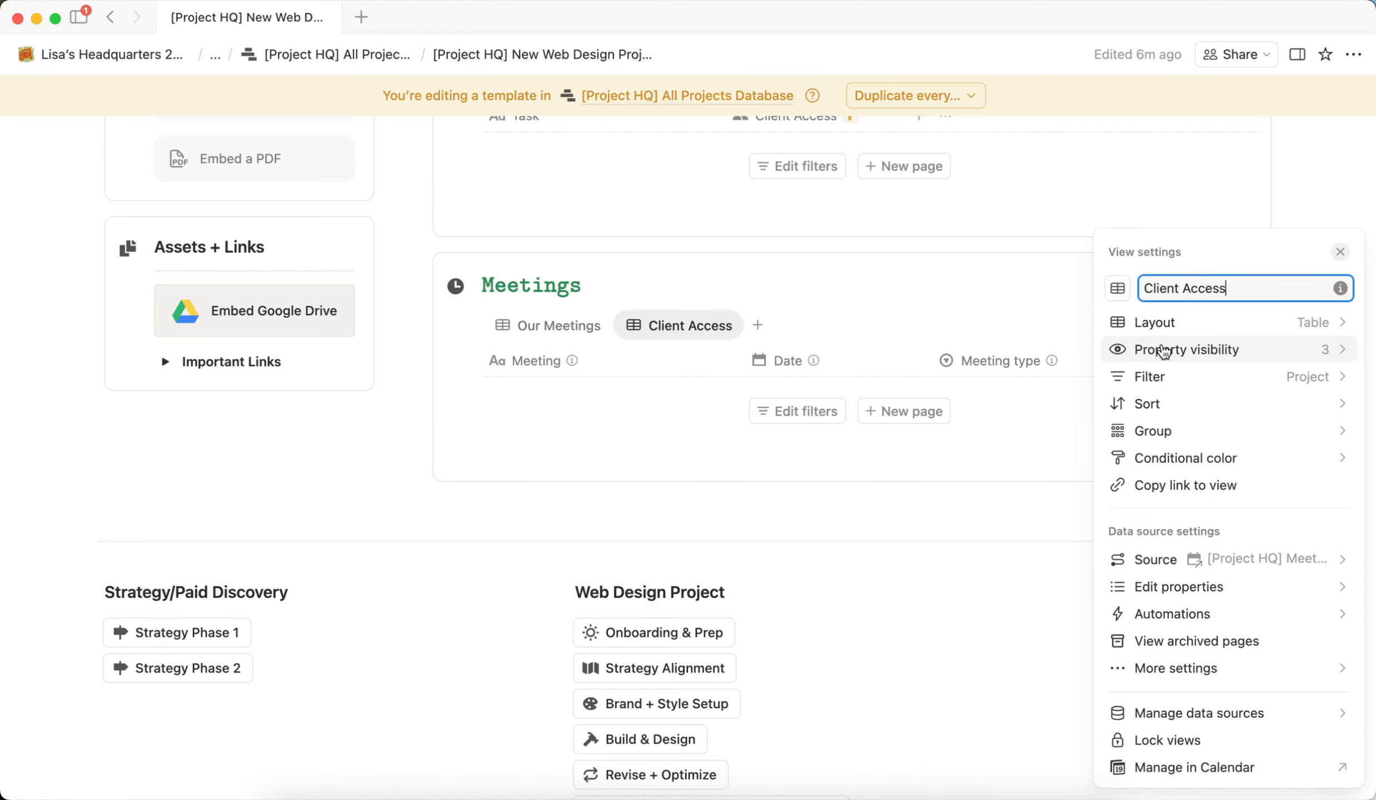
left_click(1186, 350)
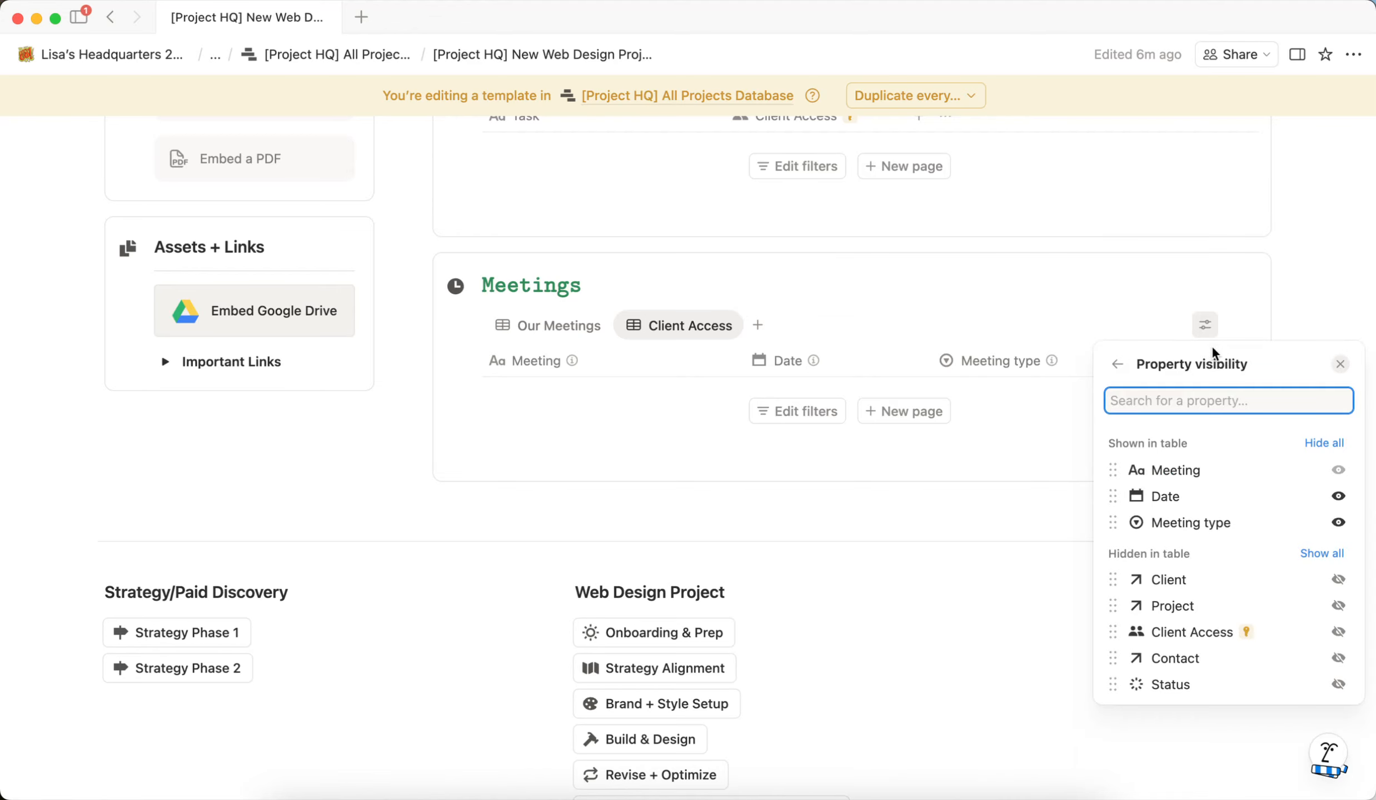
left_click(1339, 523)
left_click(1338, 496)
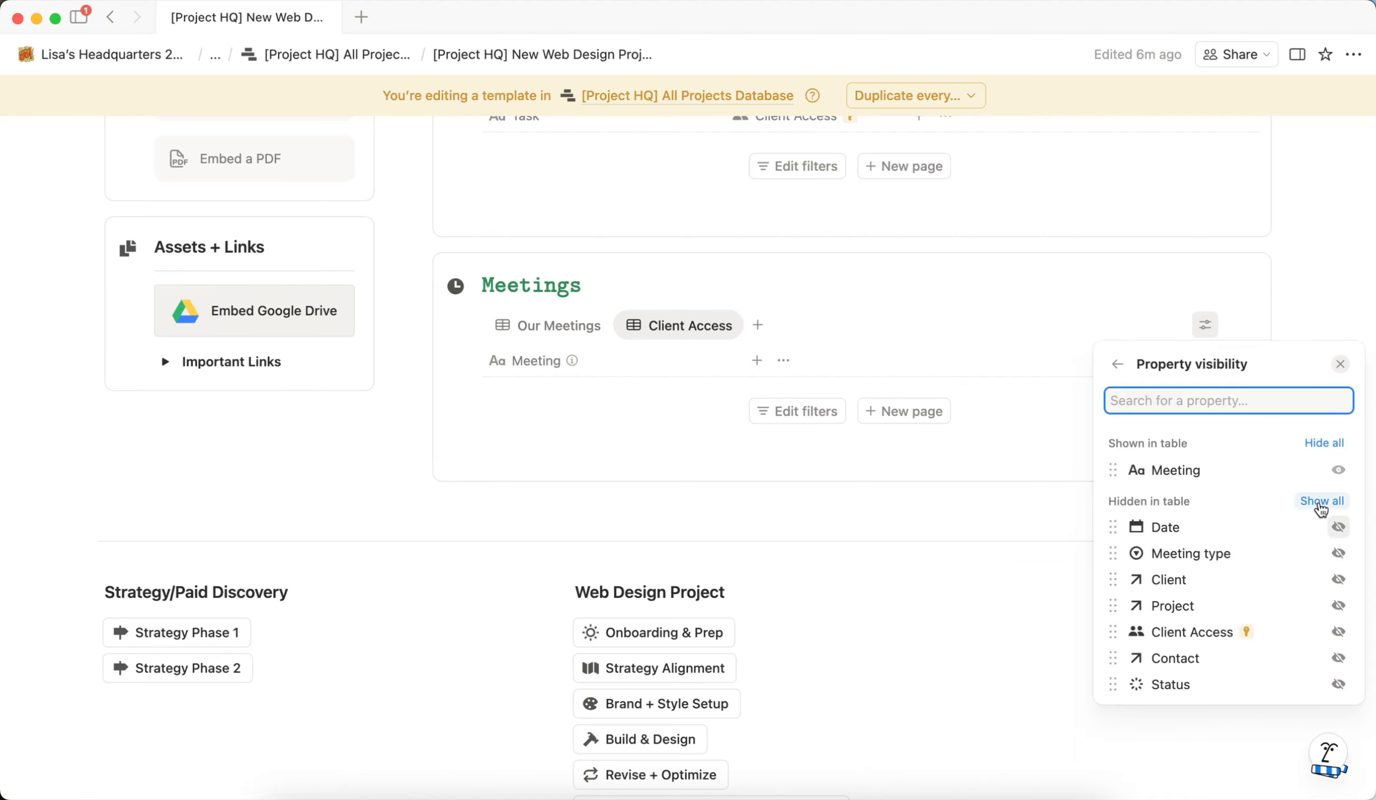
left_click(1329, 632)
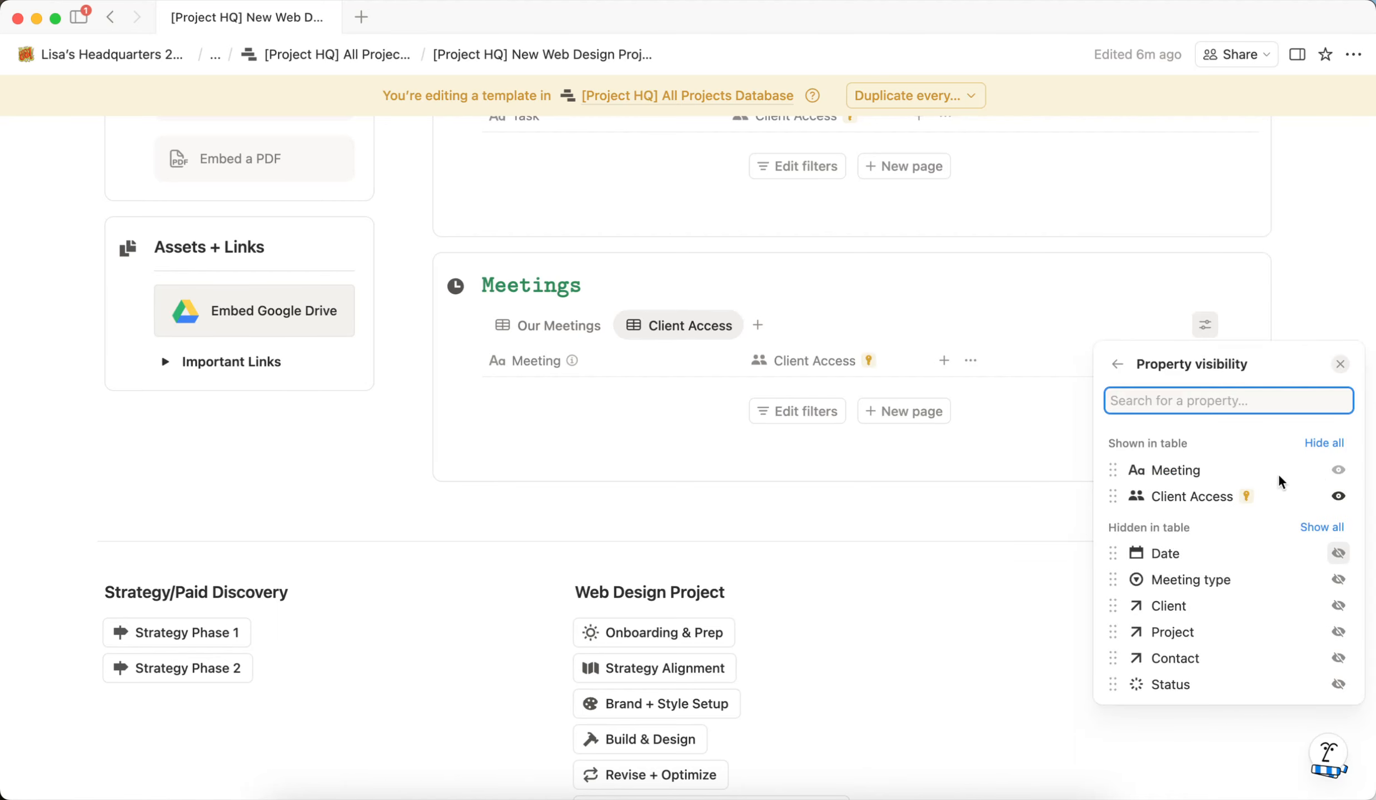
left_click(1124, 365)
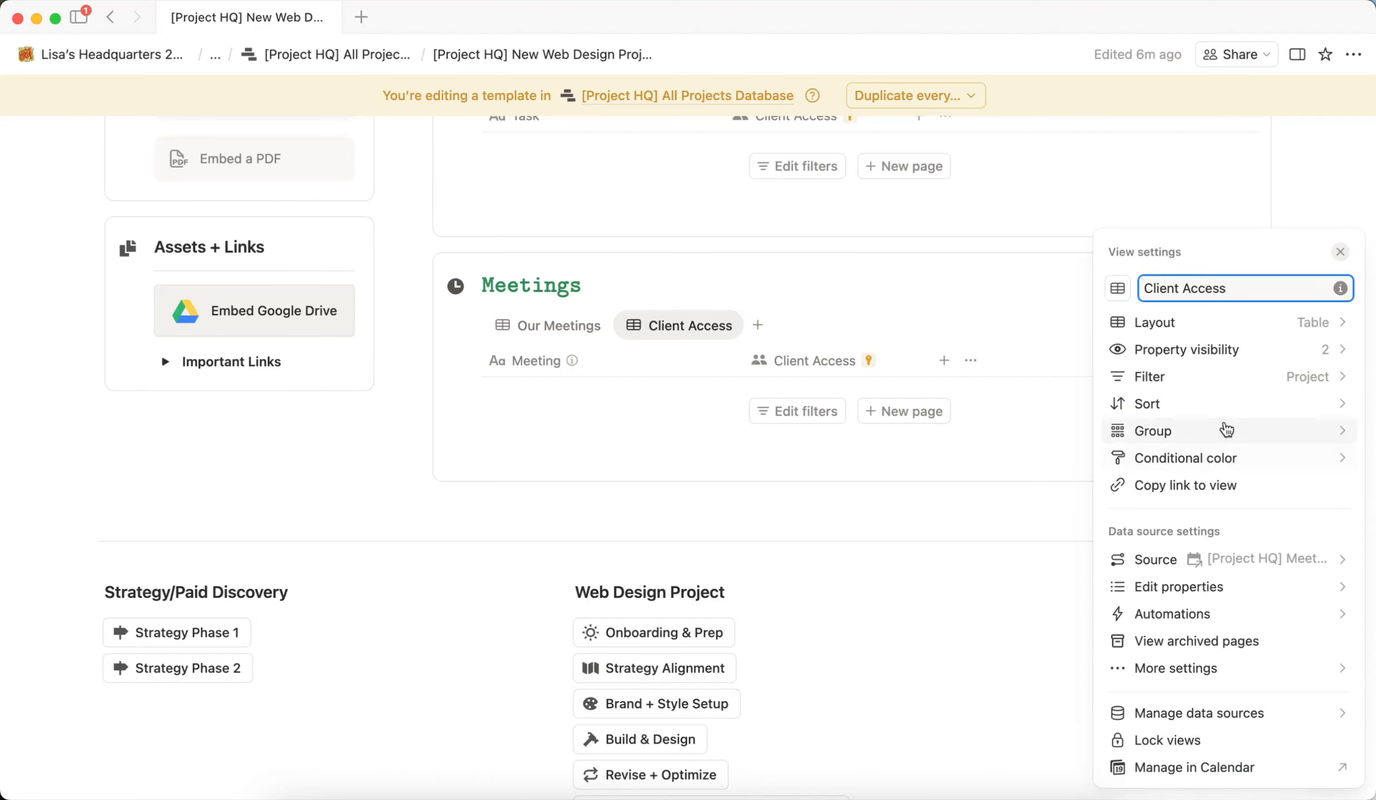
left_click(1340, 253)
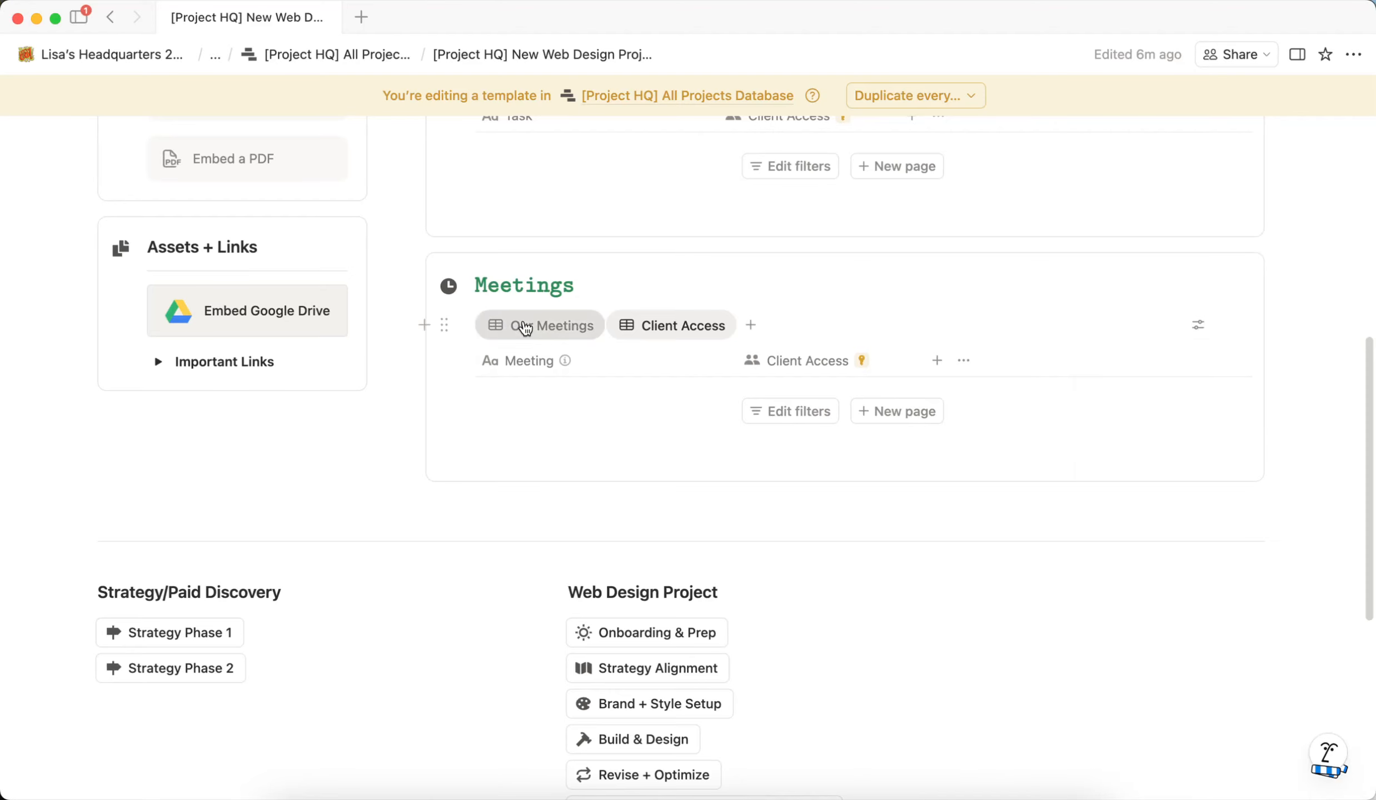
Step: Compare the Our Meetings and Client Access views, leave Our Meetings displayed, and return Tasks to the Board view
left_click(523, 325)
left_click(676, 325)
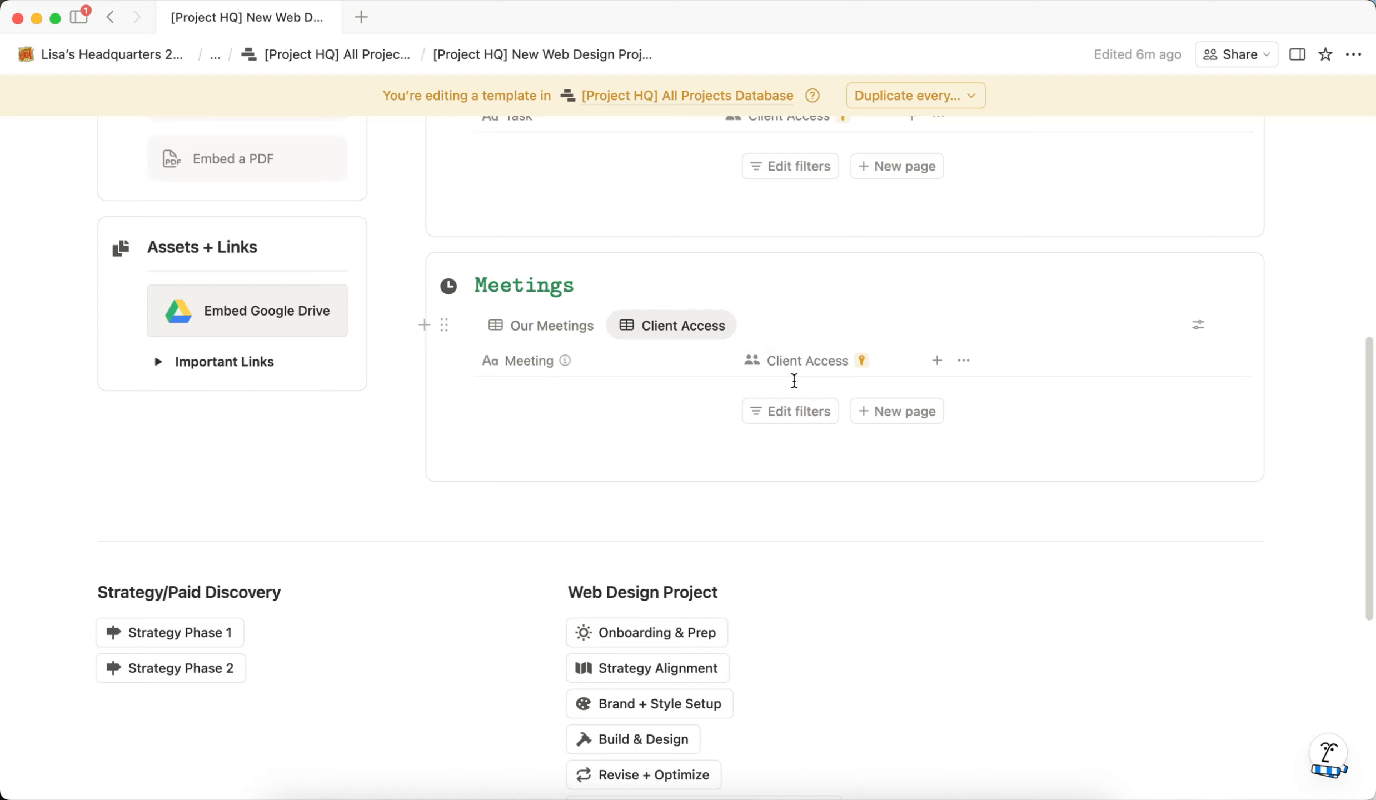
left_click(578, 330)
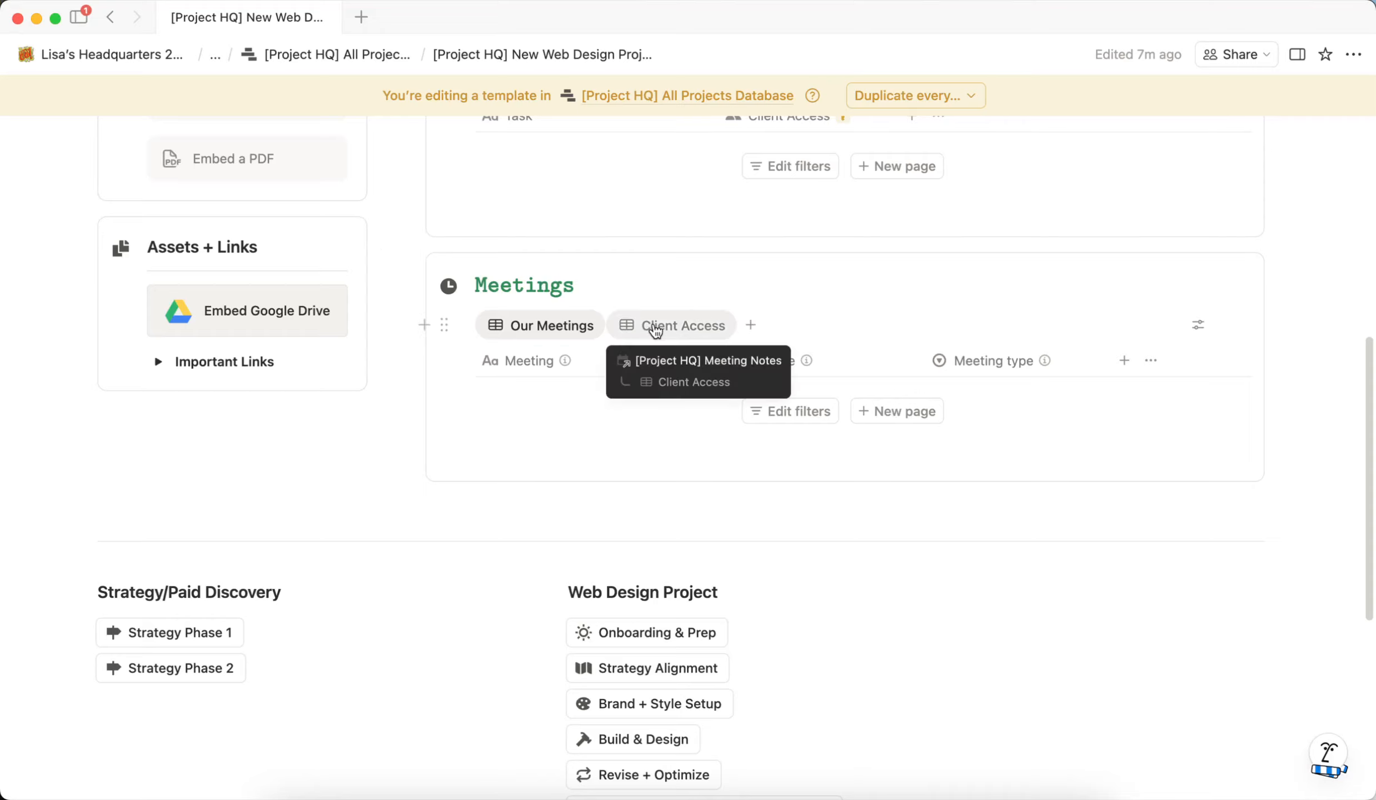
left_click(653, 326)
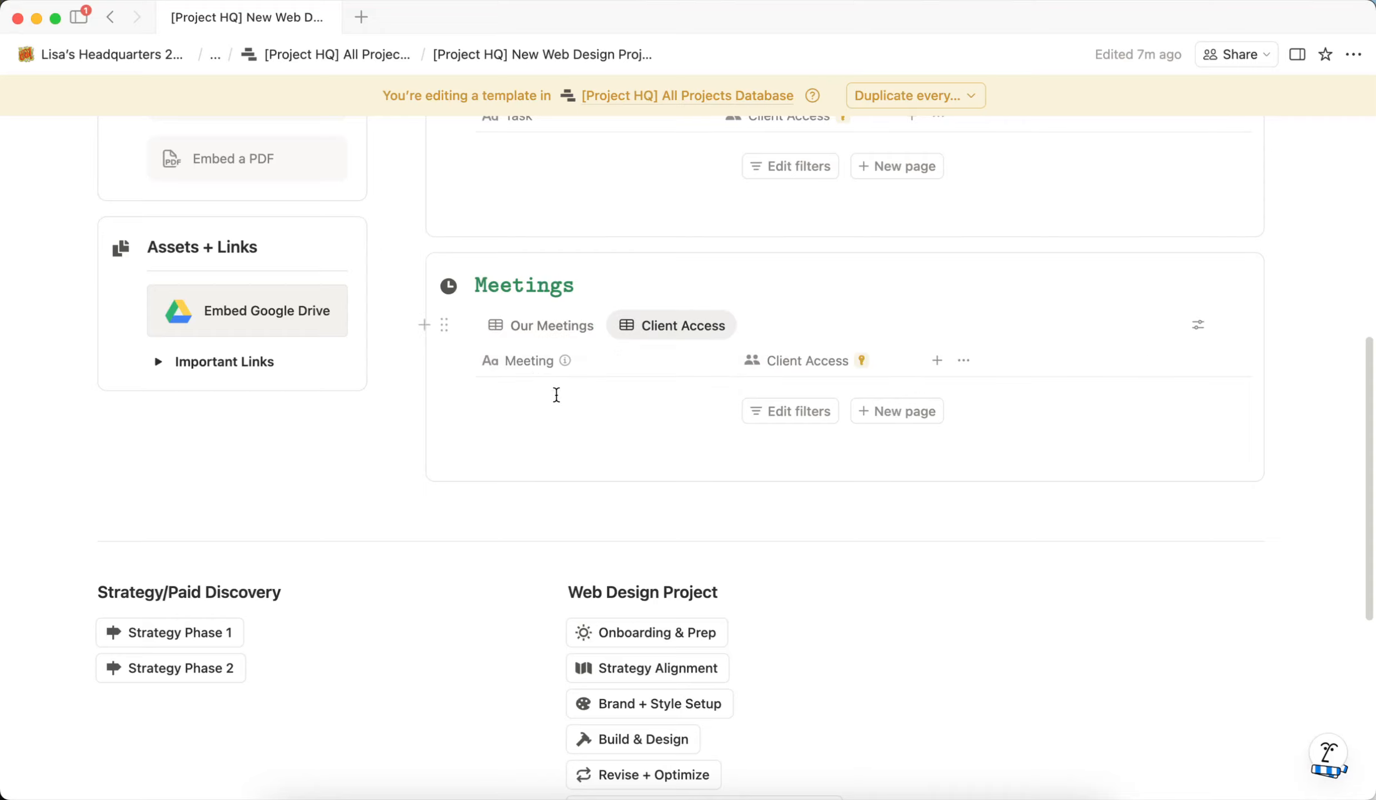
left_click(575, 340)
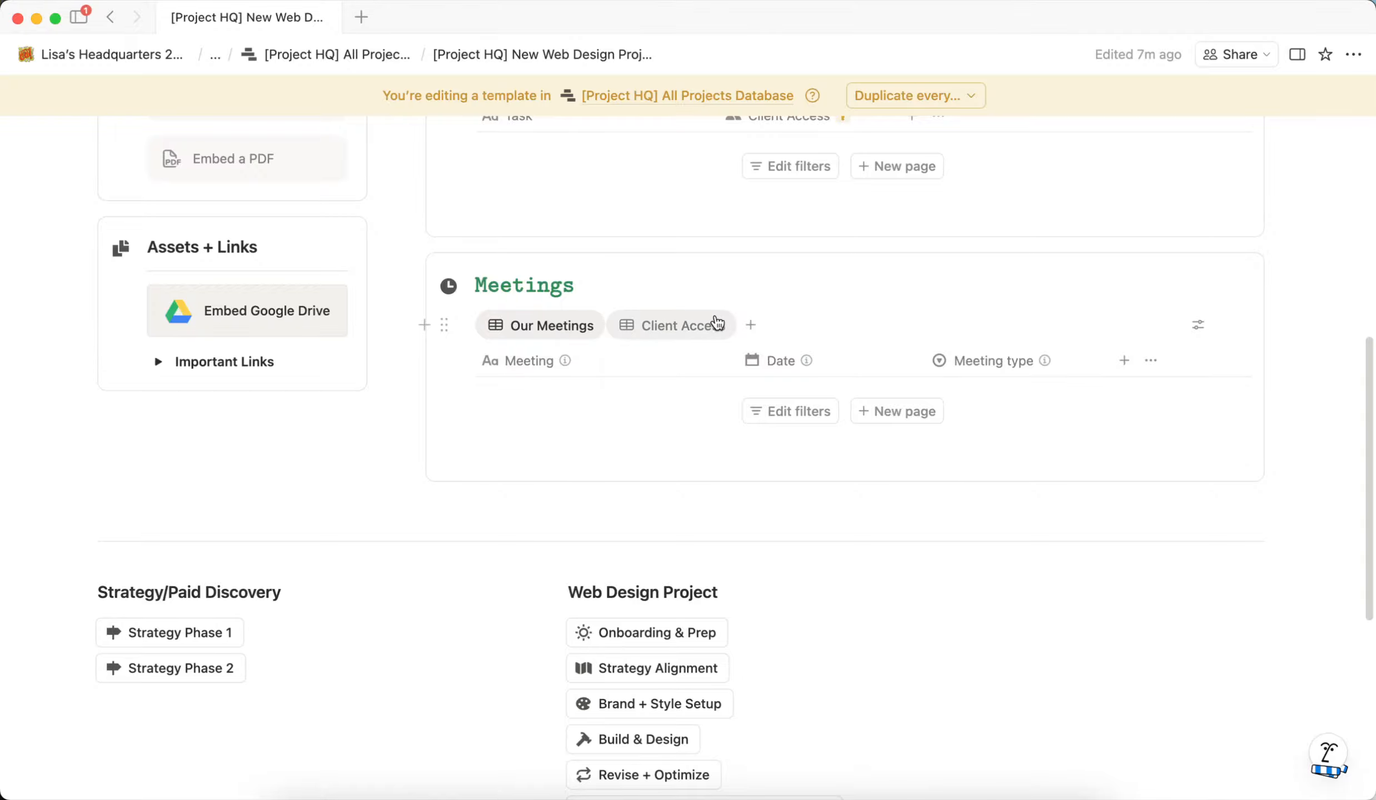
scroll(717, 322, "up", 5)
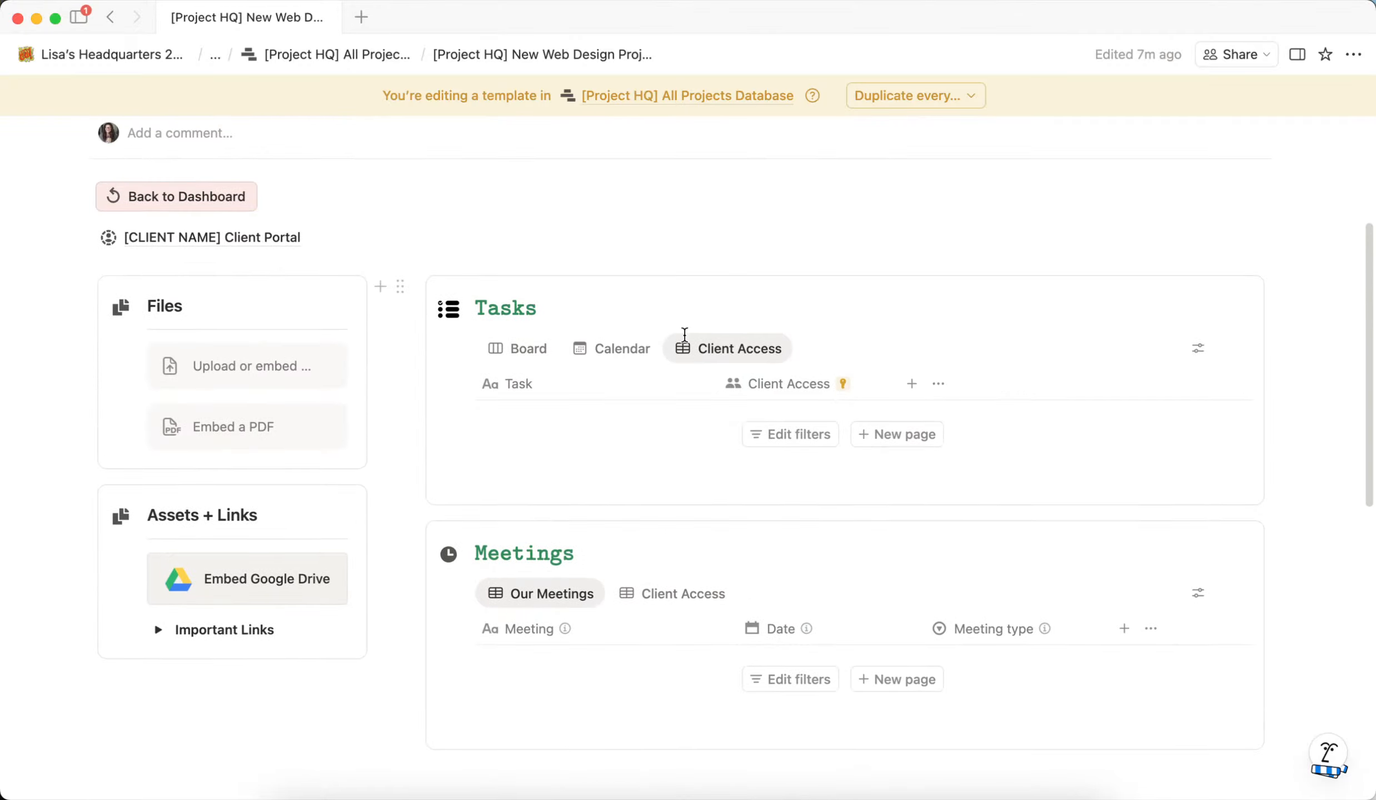
left_click(537, 351)
Step: Open the Build + Design stage project from the All Projects Database as a full page and review its Tasks and Meetings
left_click(328, 54)
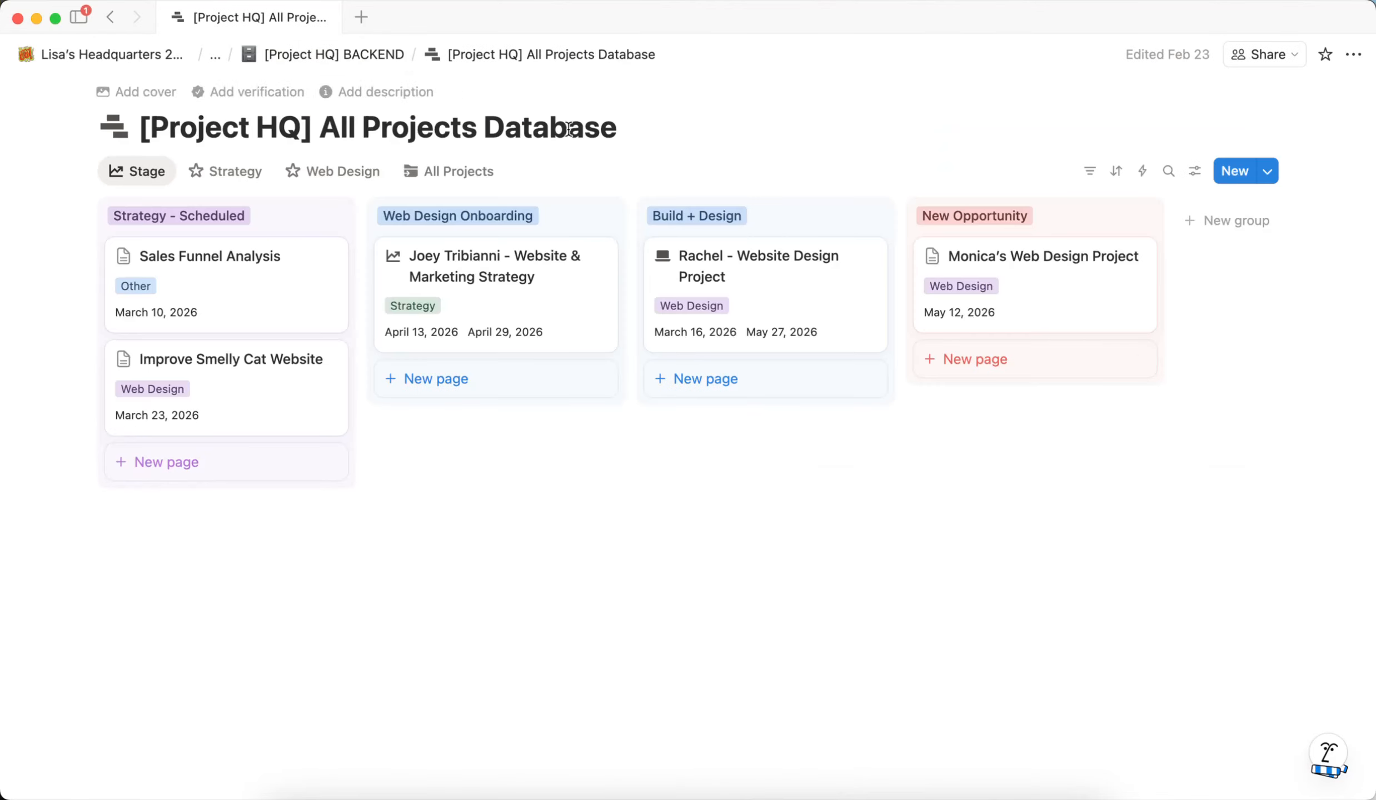
left_click(769, 265)
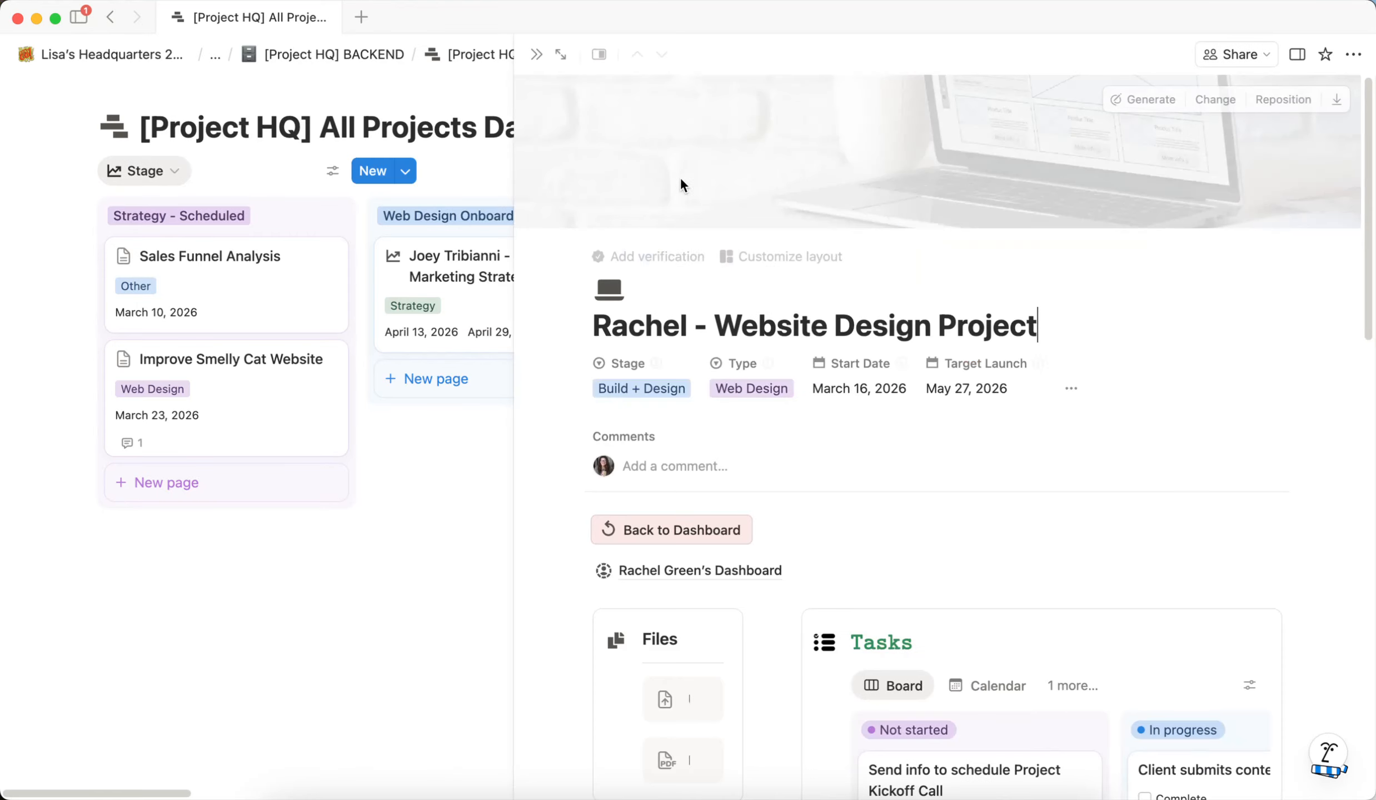
left_click(558, 54)
scroll(867, 339, "down", 10)
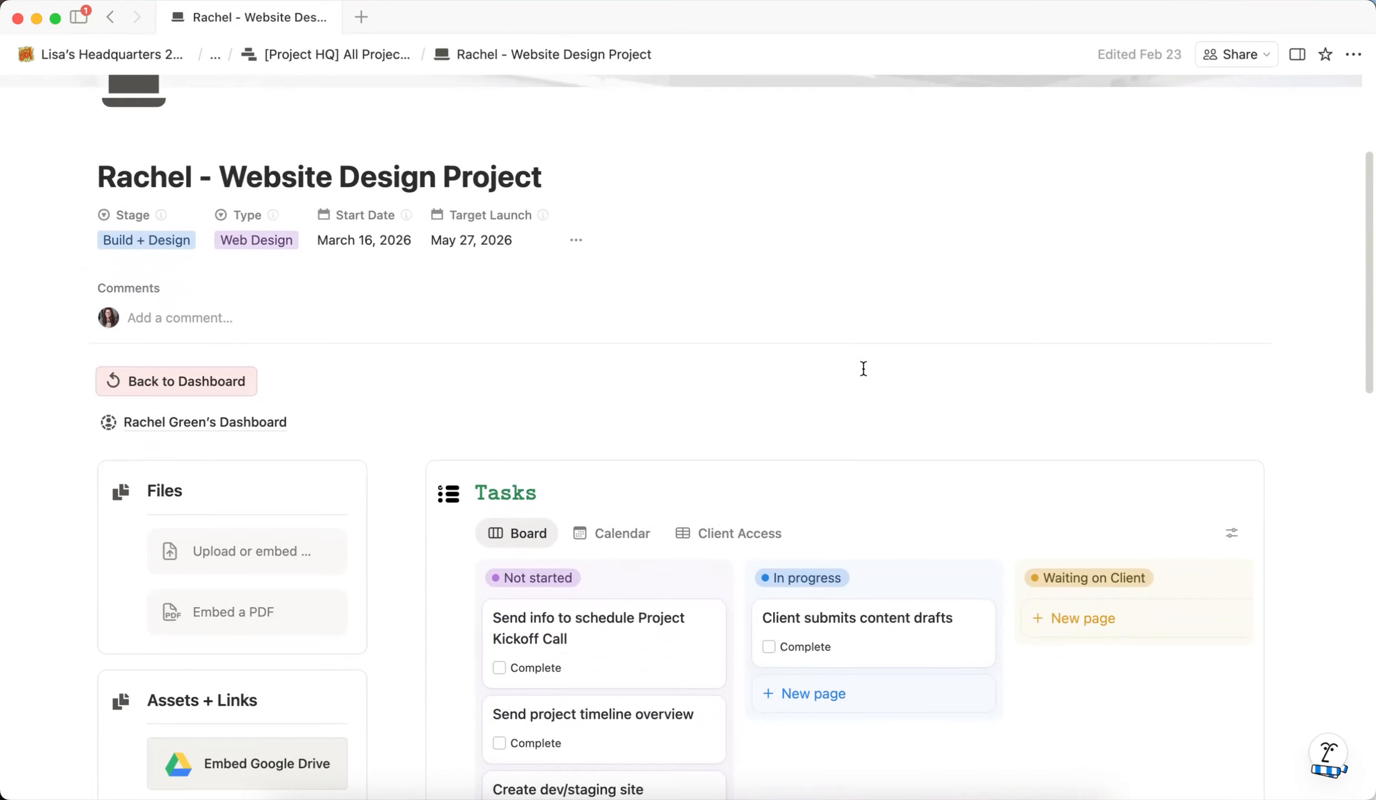
scroll(863, 328, "down", 4)
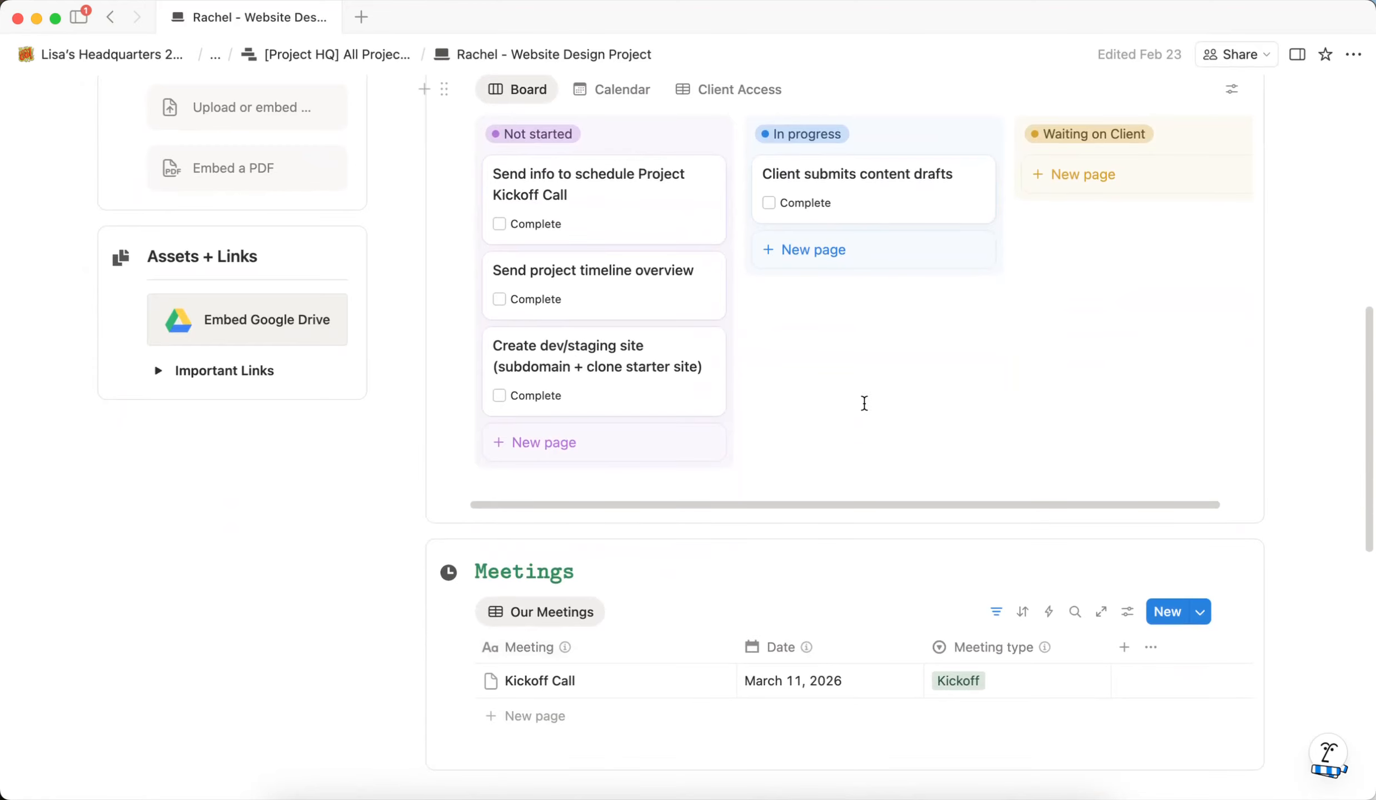
scroll(767, 428, "up", 4)
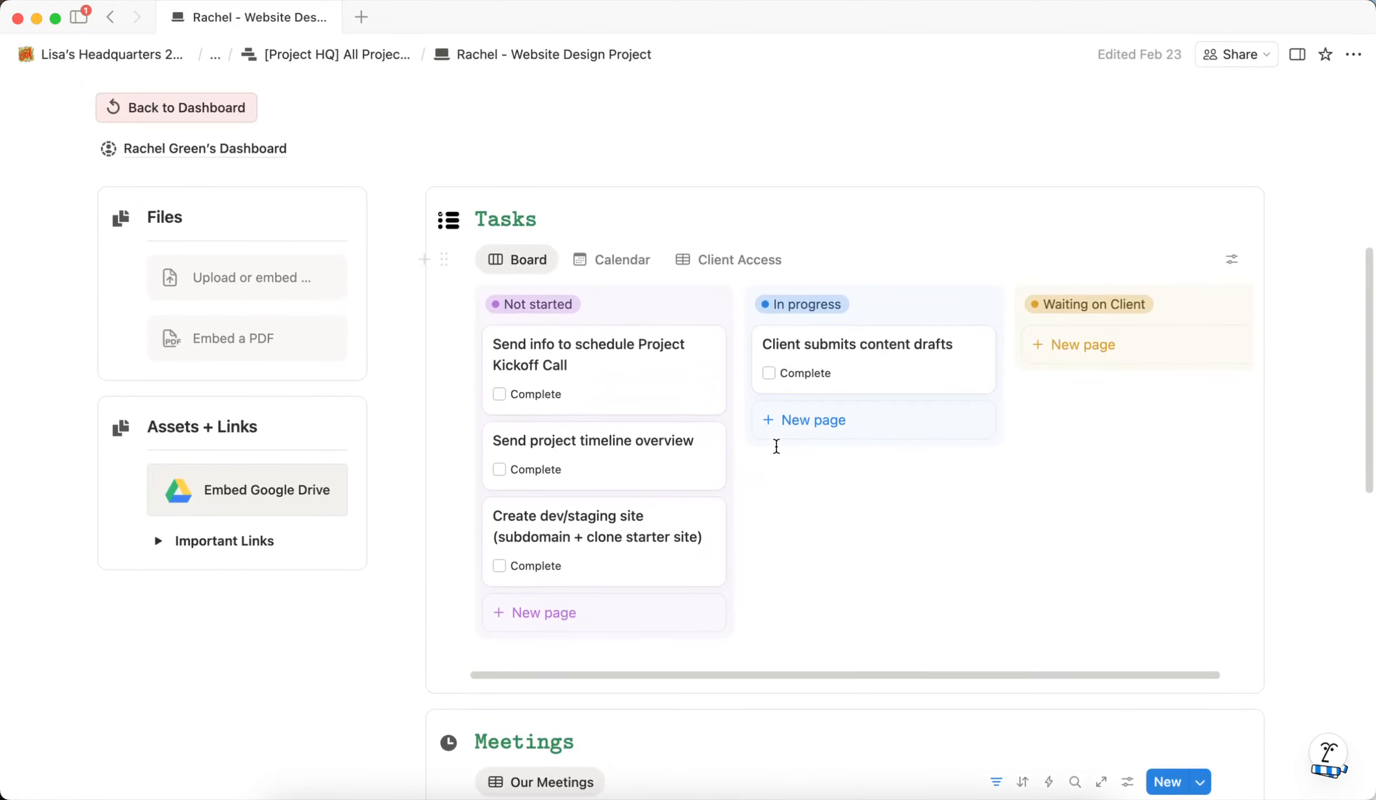
Step: In the project's Tasks Client Access view, narrow the Task column and assign the client's access to "Send info to schedule Project Kickoff Call"
left_click(714, 260)
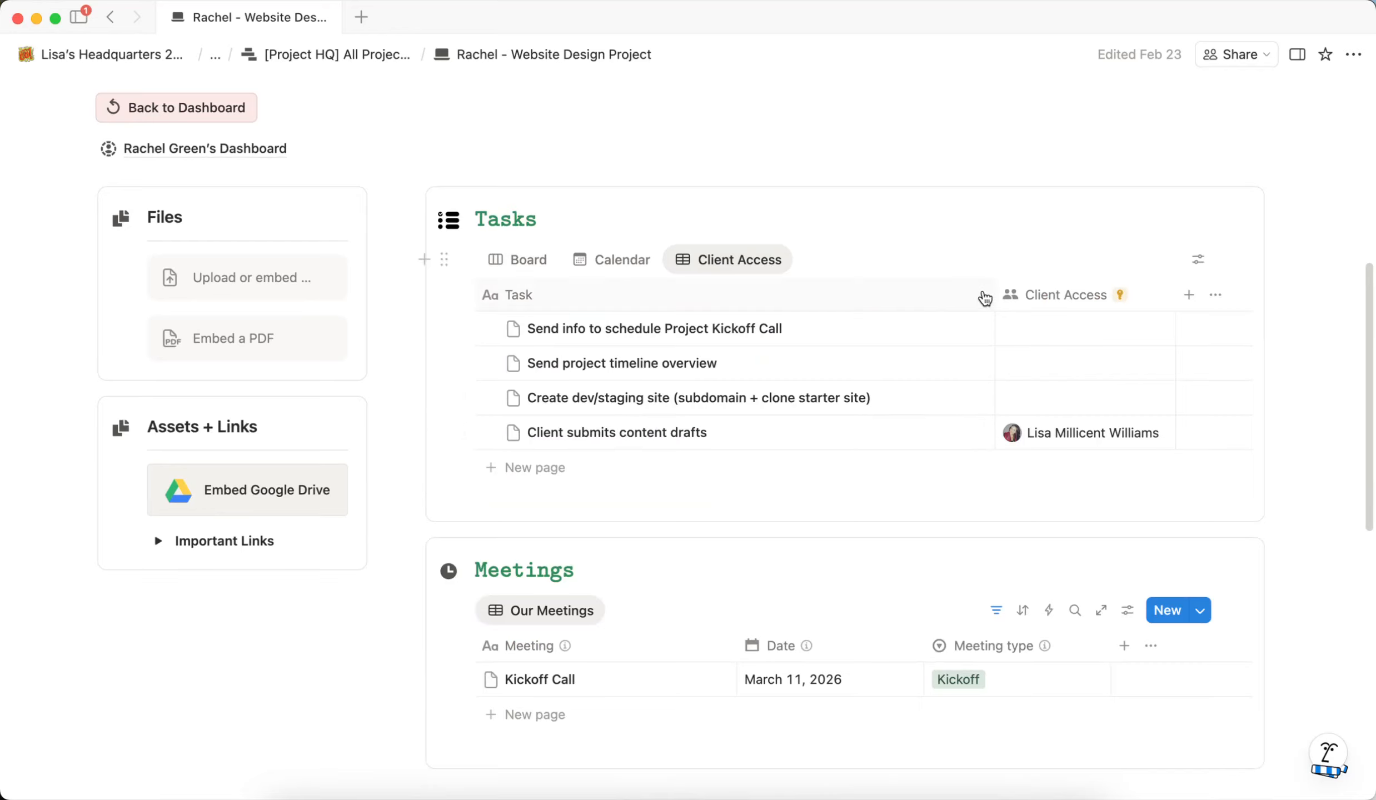
left_click_drag(985, 299, 919, 295)
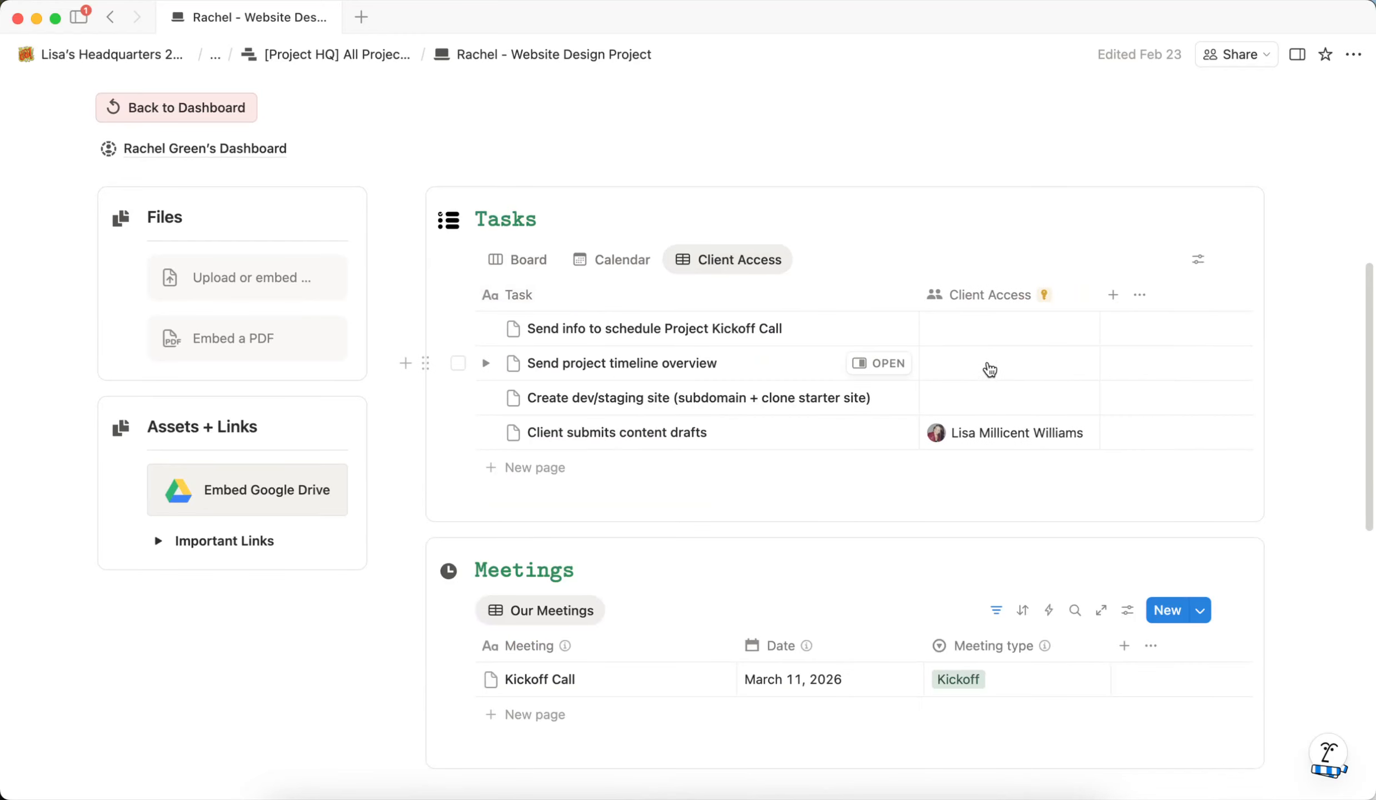
left_click(978, 334)
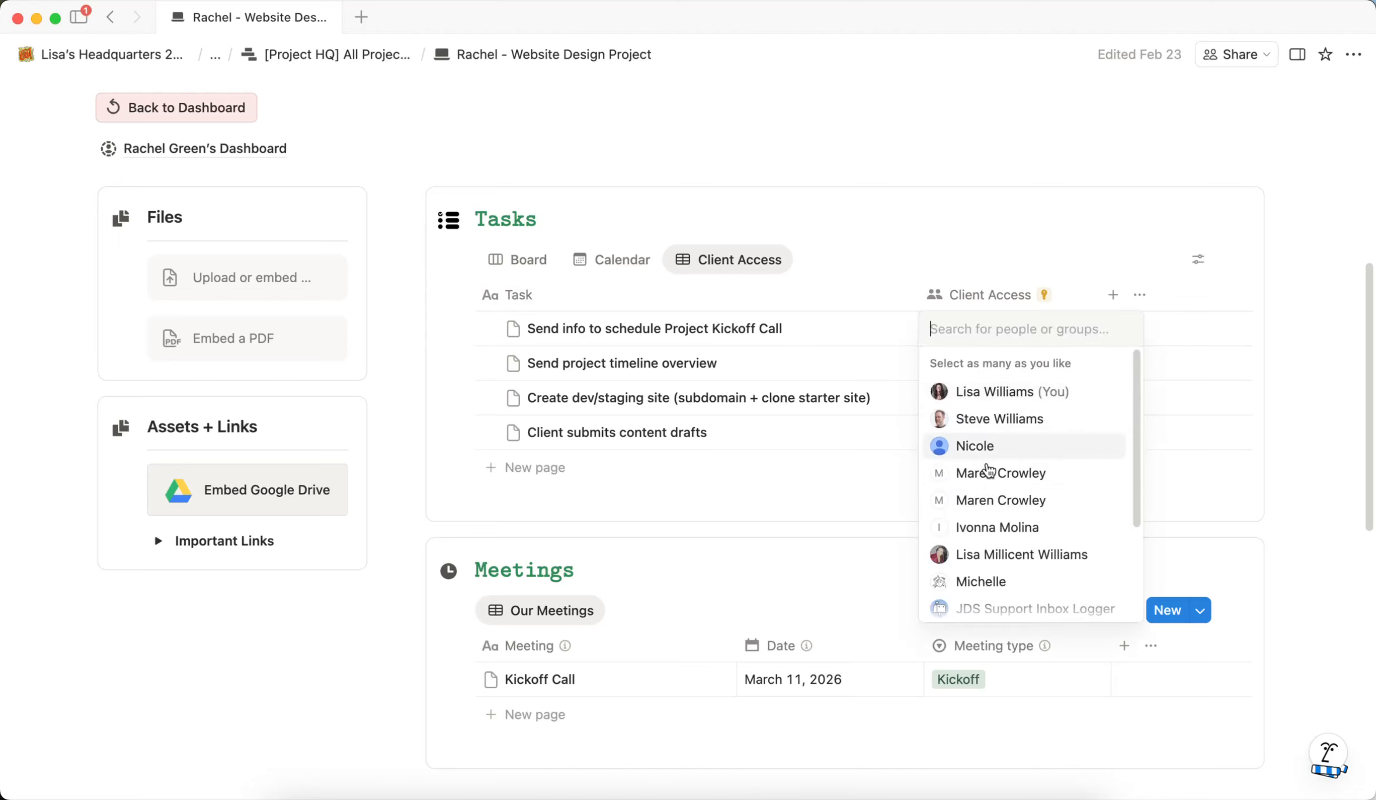
left_click(996, 559)
key("Escape")
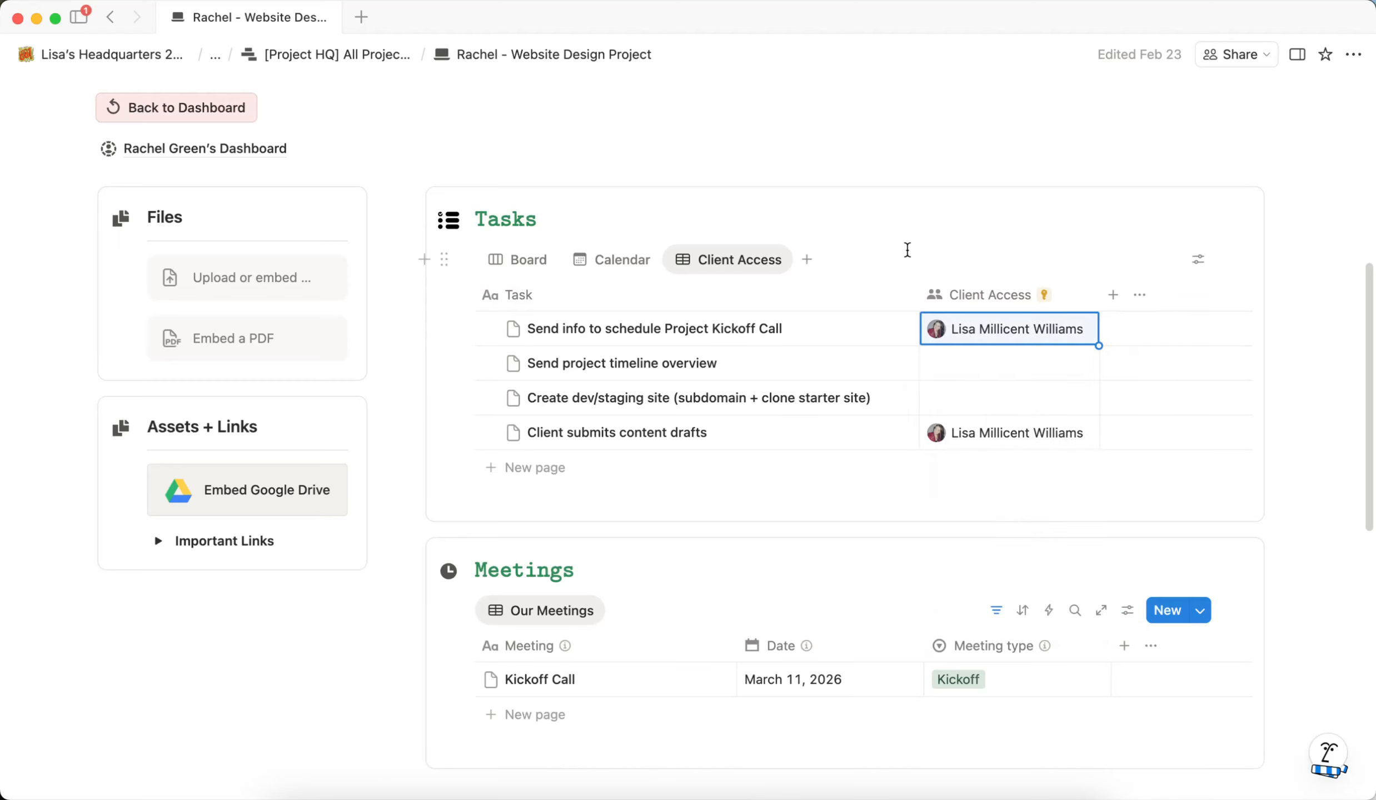
Step: Add a task named "Add new task" to the Tasks Client Access view and assign the client's access to it
left_click(534, 468)
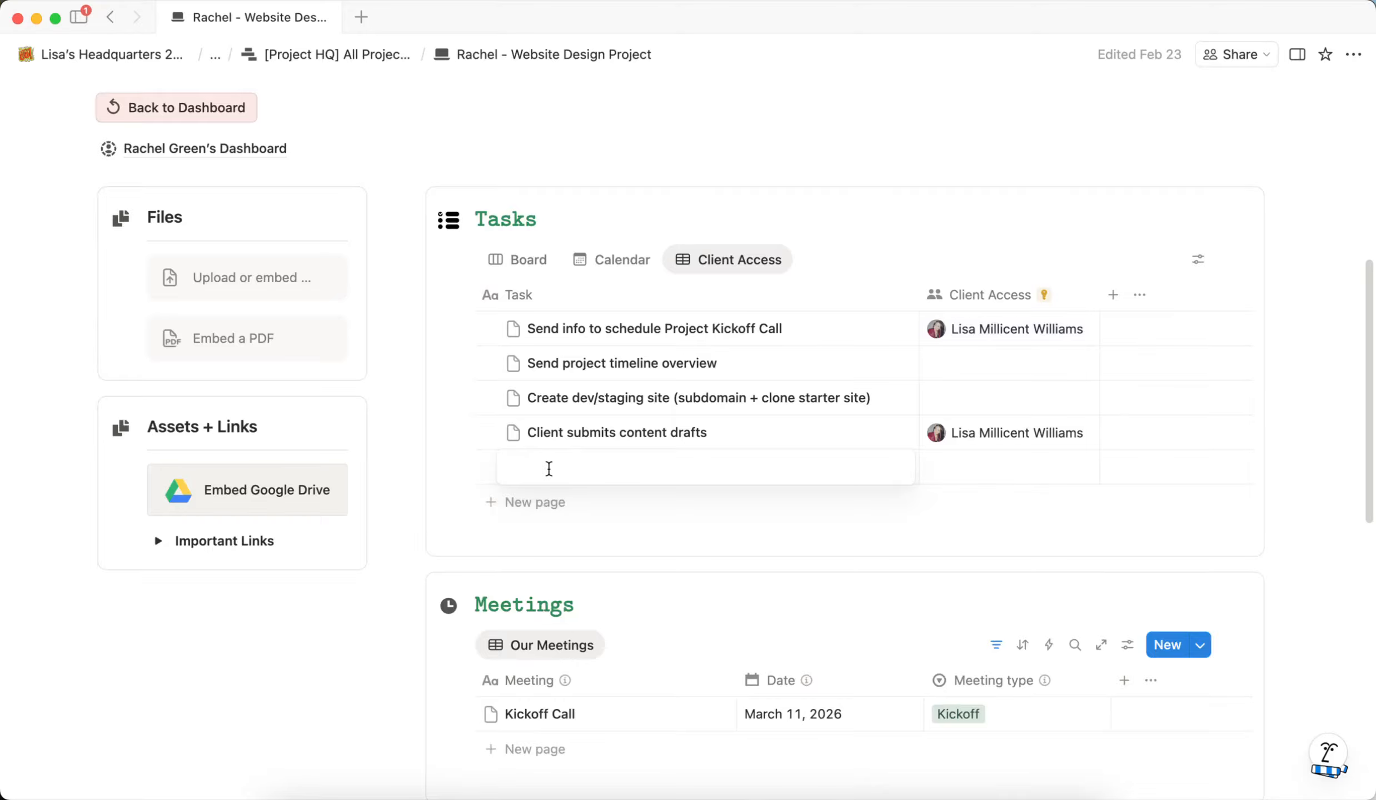
type("Add new task")
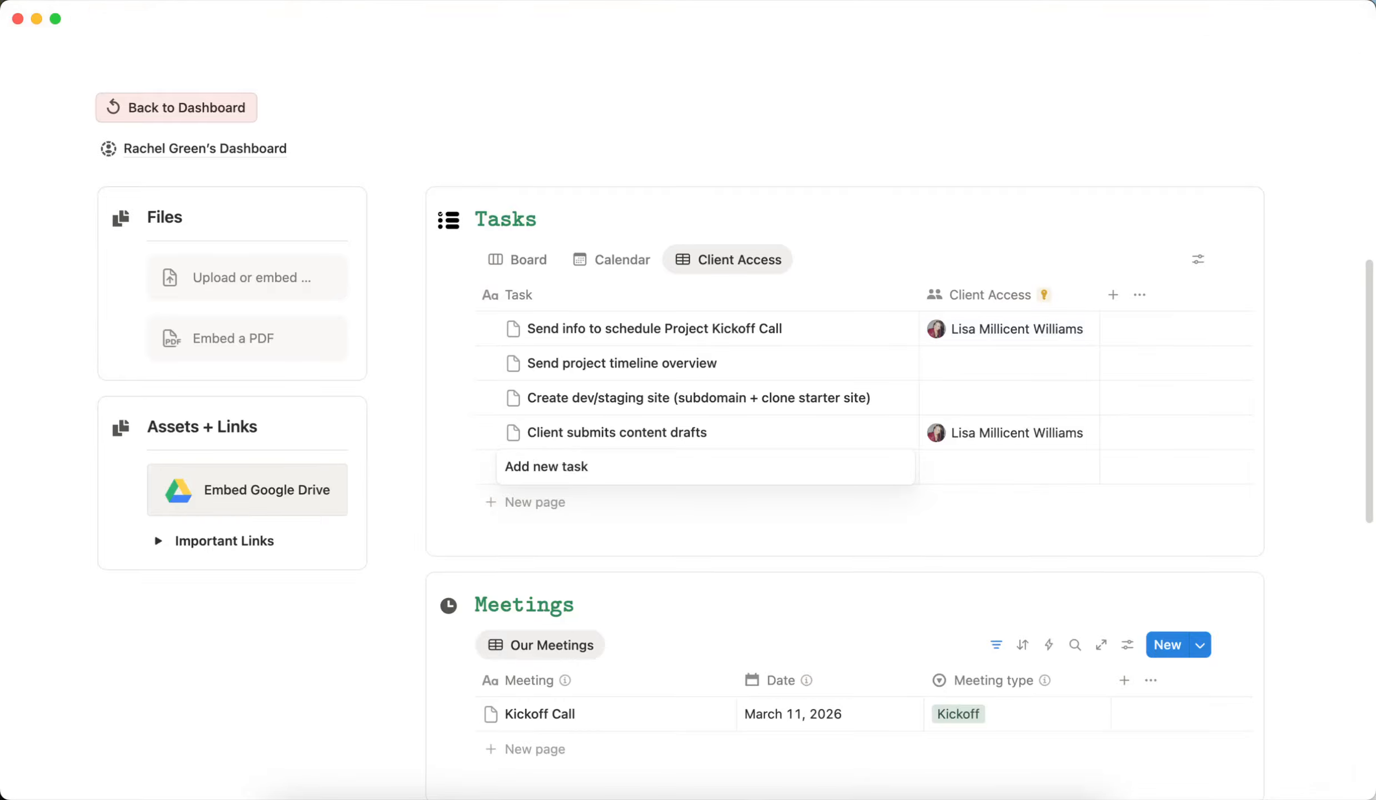
key("Tab")
left_click(952, 473)
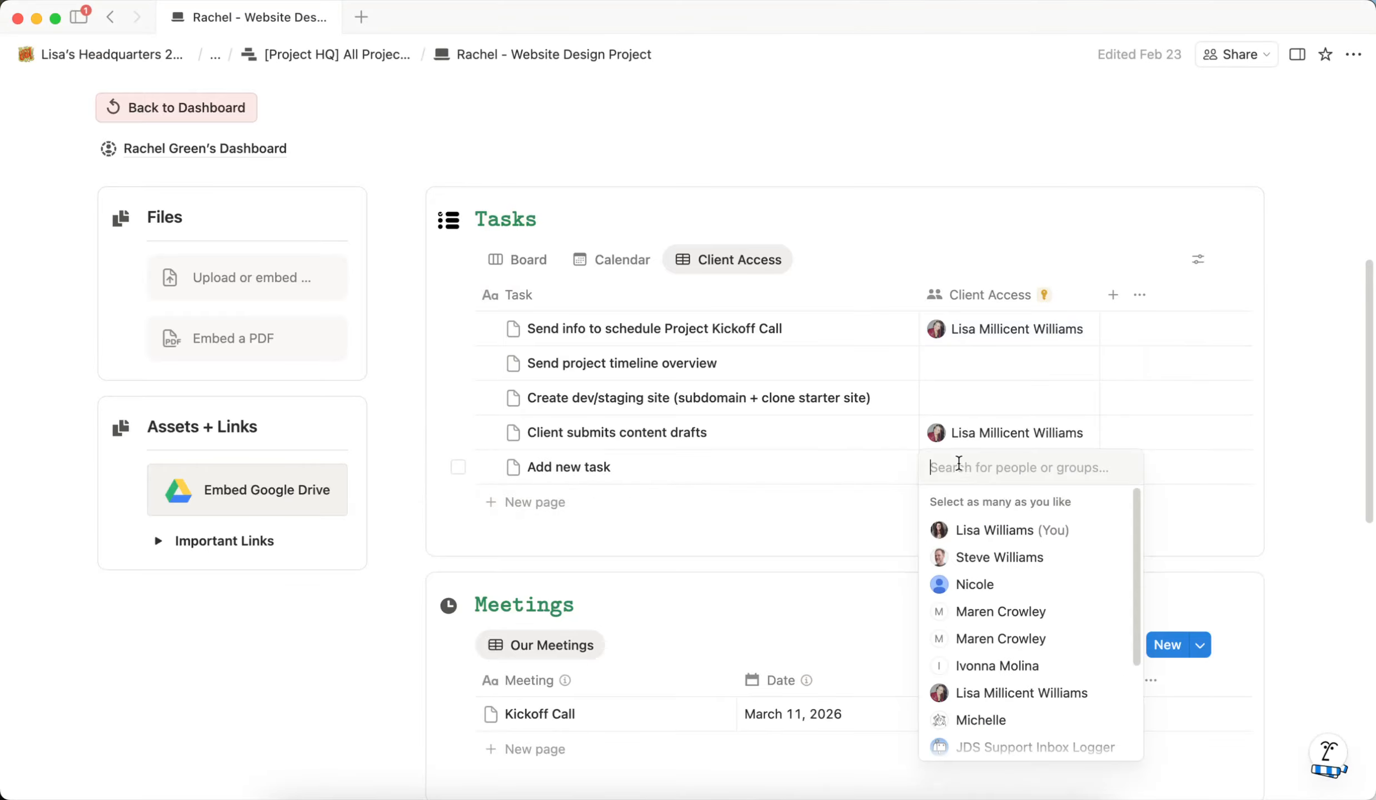
left_click(1006, 693)
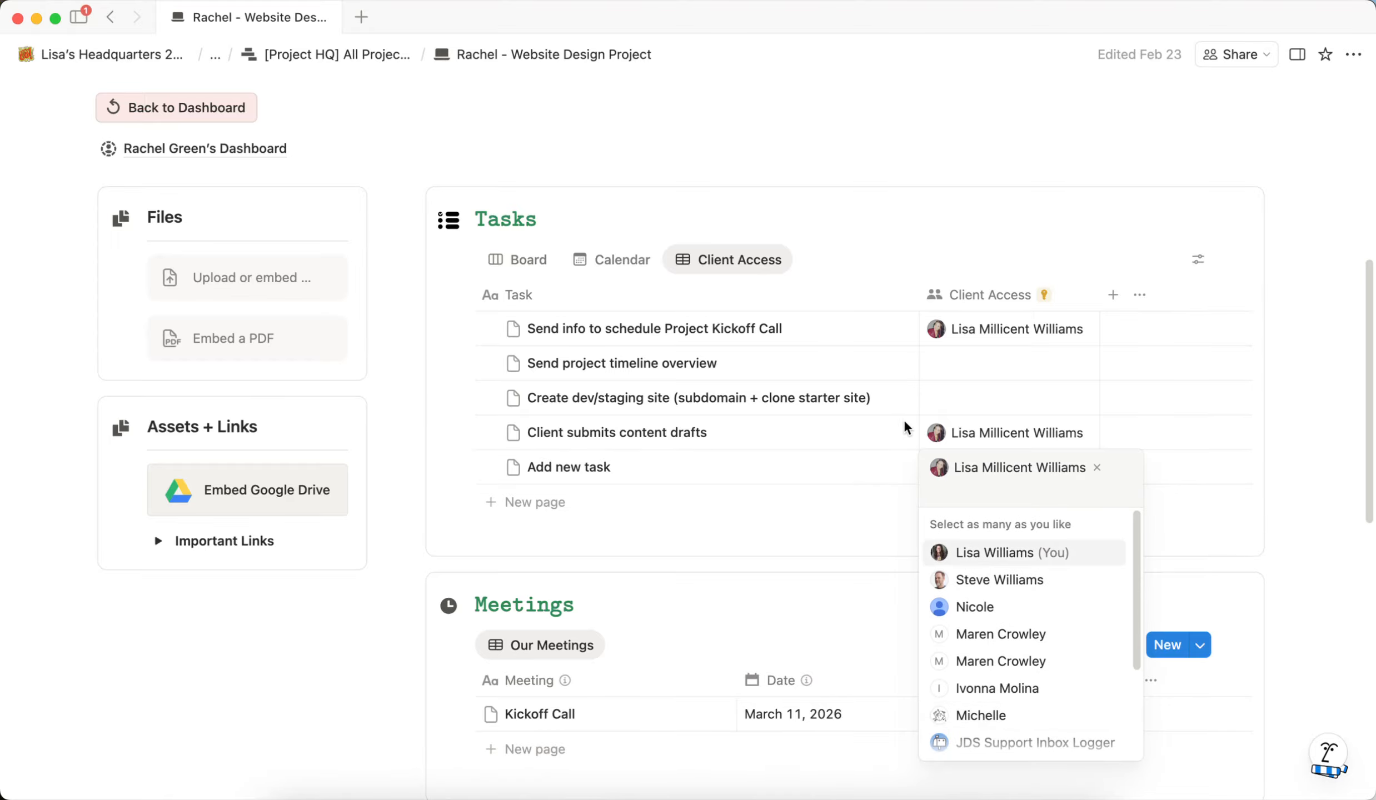
key("Escape")
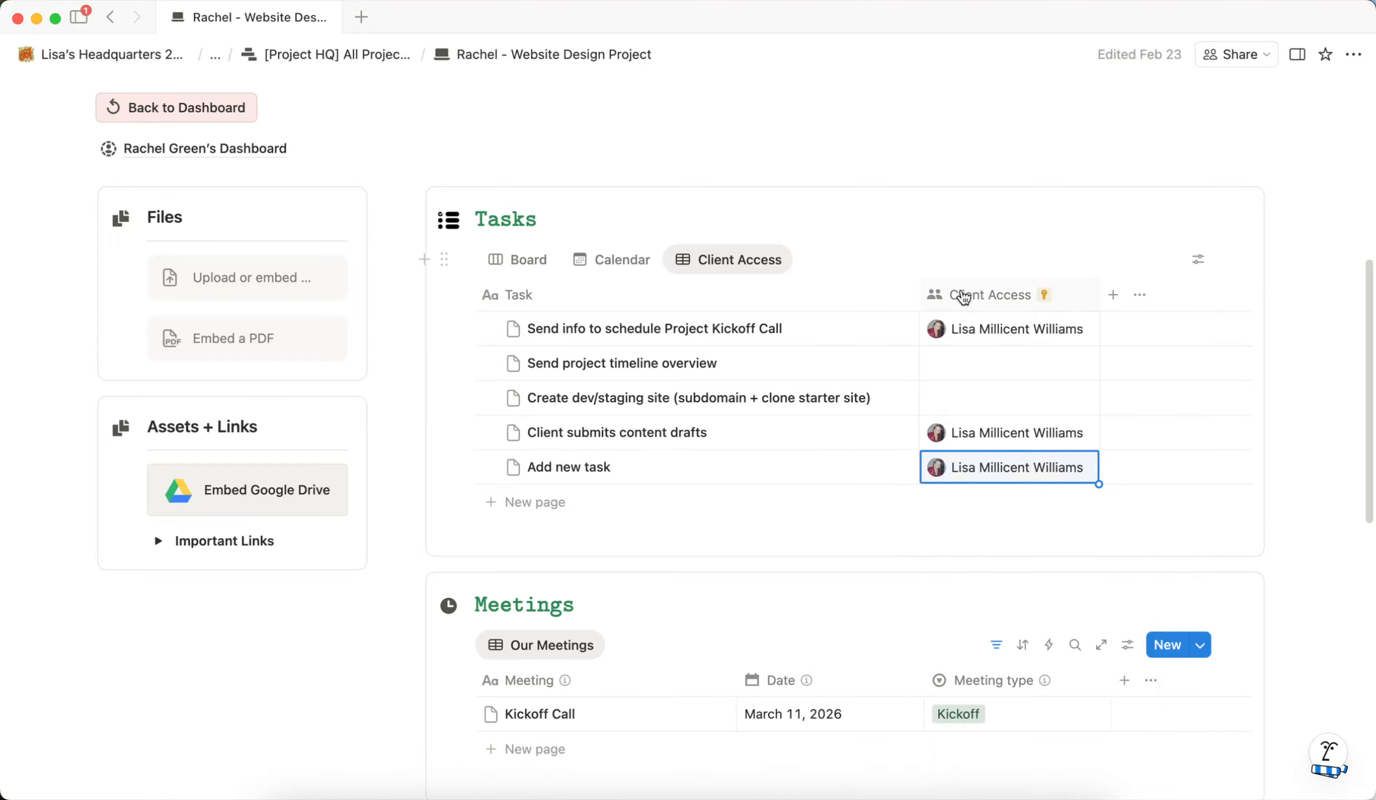
Step: Open the Kickoff Call meeting, examine its full list of properties including Client Access, and close it
scroll(798, 358, "down", 5)
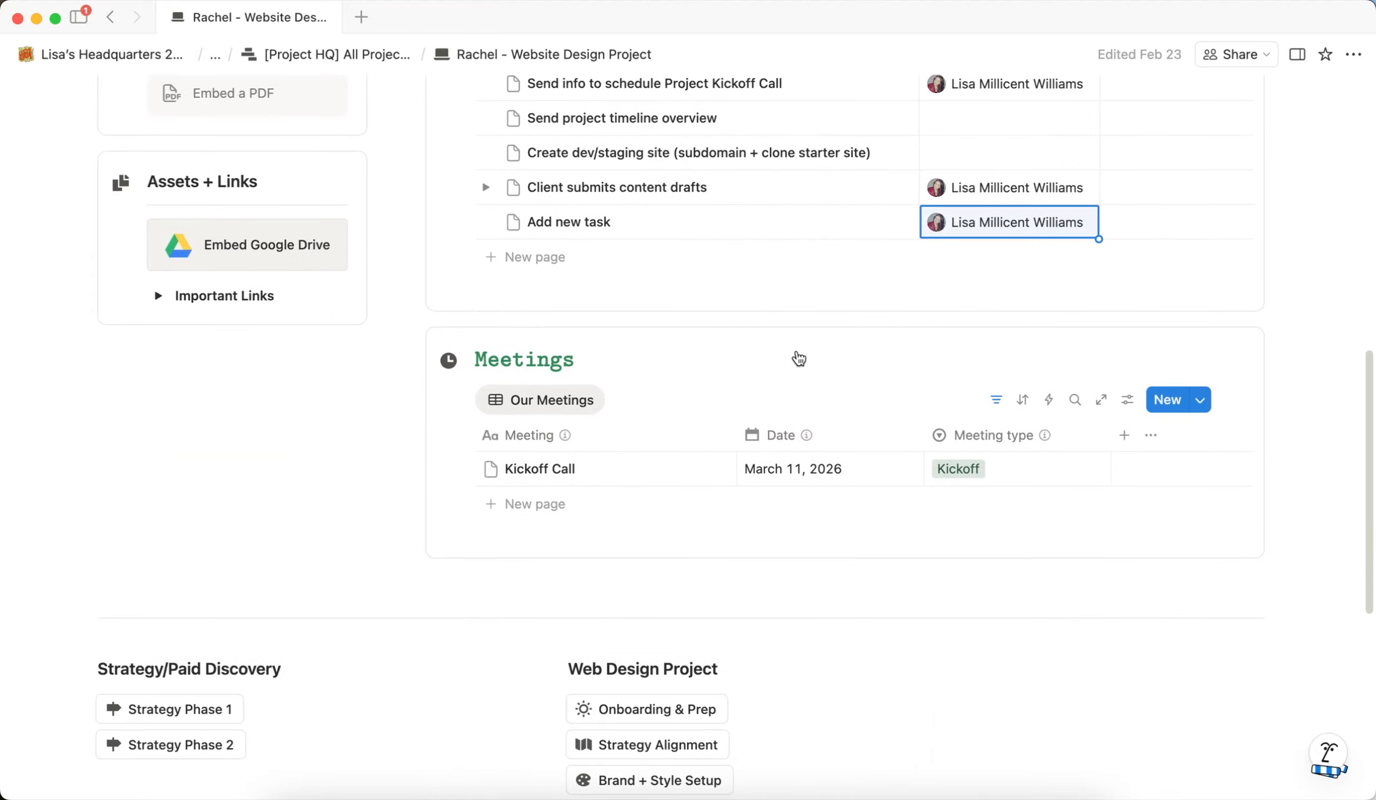
mouse_move(621, 464)
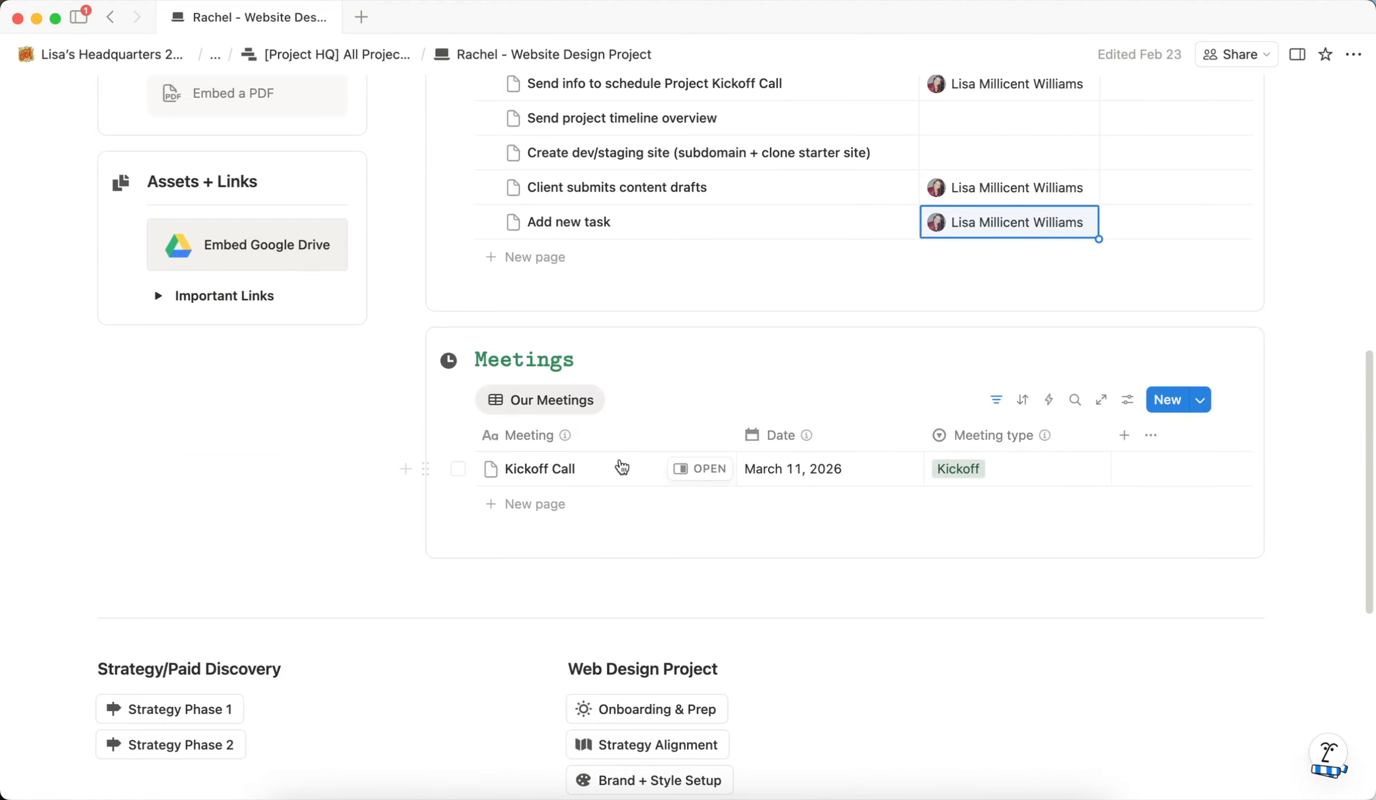
left_click(691, 473)
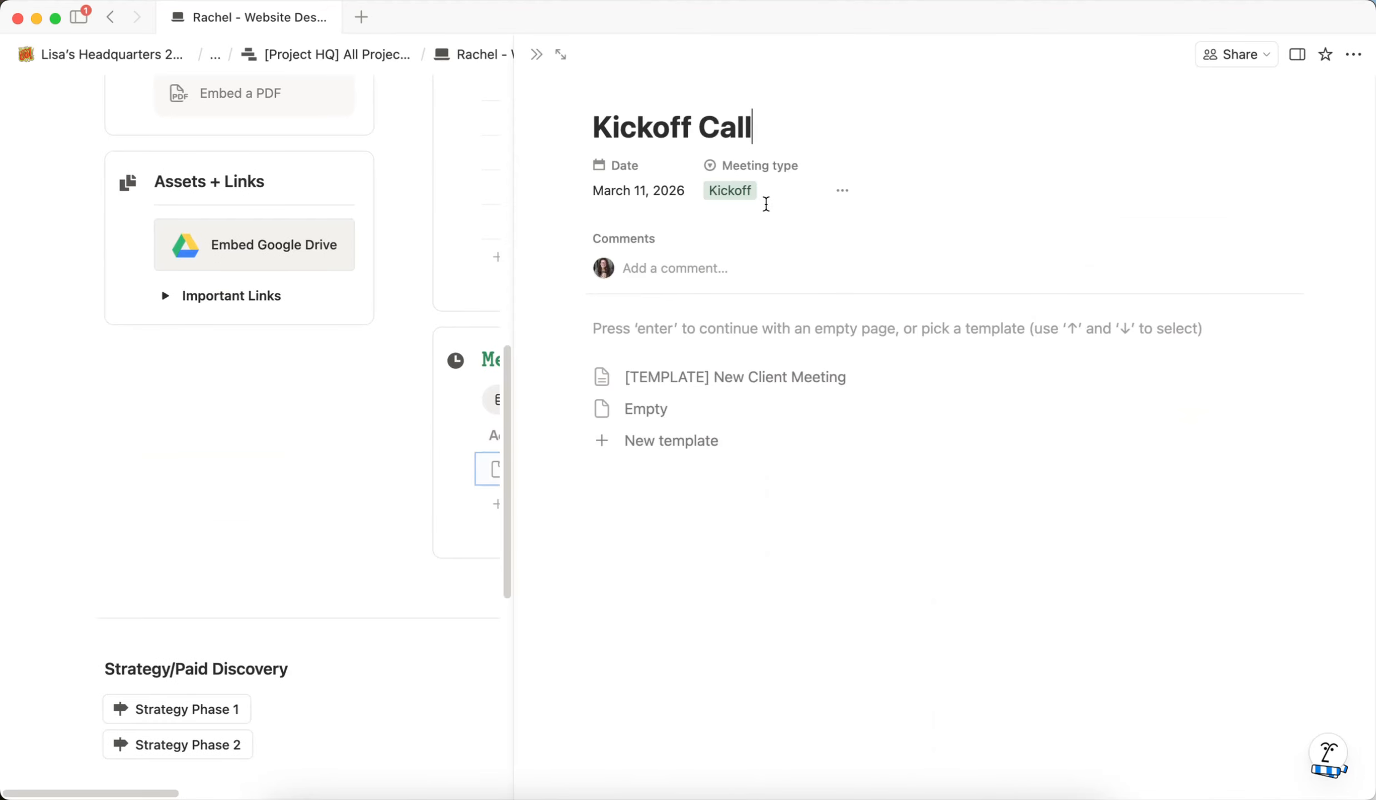
left_click(843, 191)
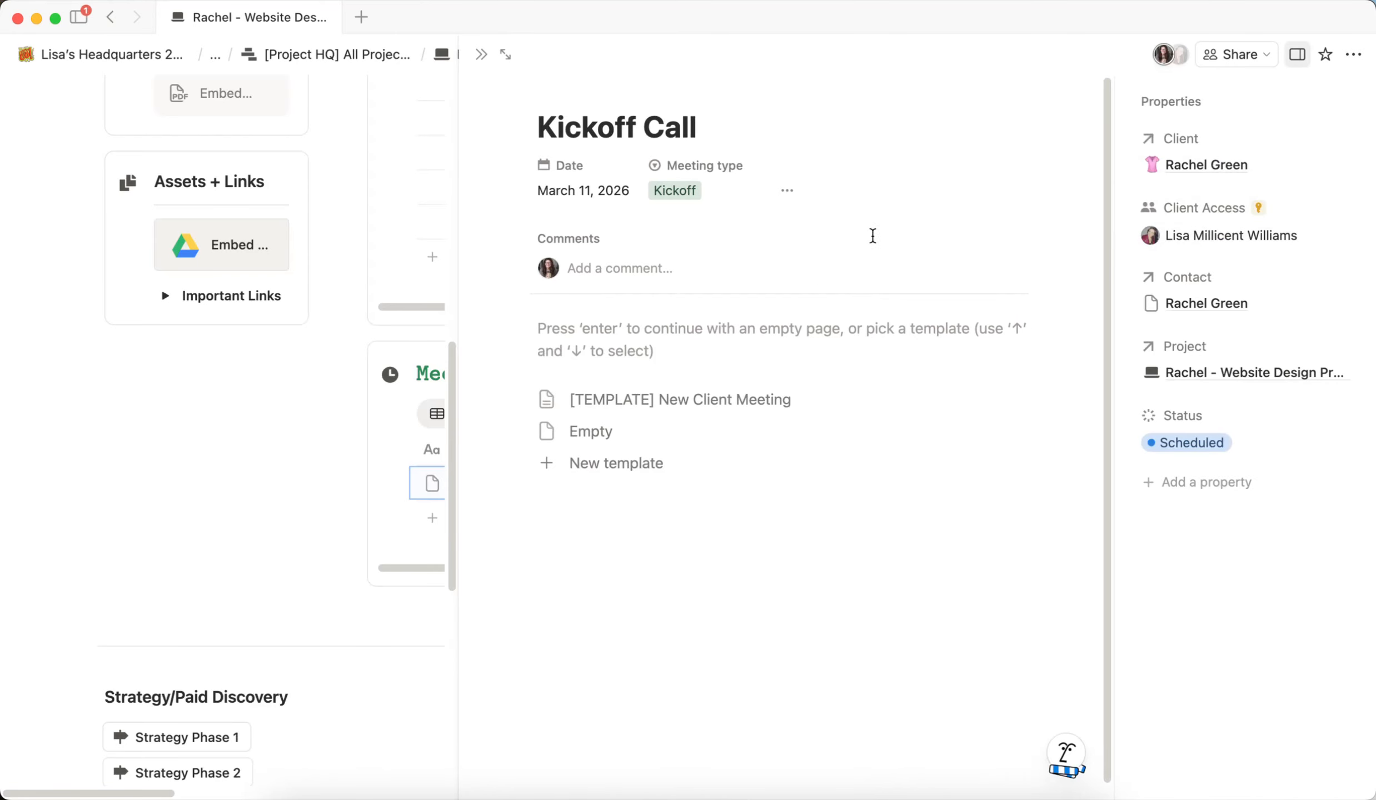
left_click(1134, 54)
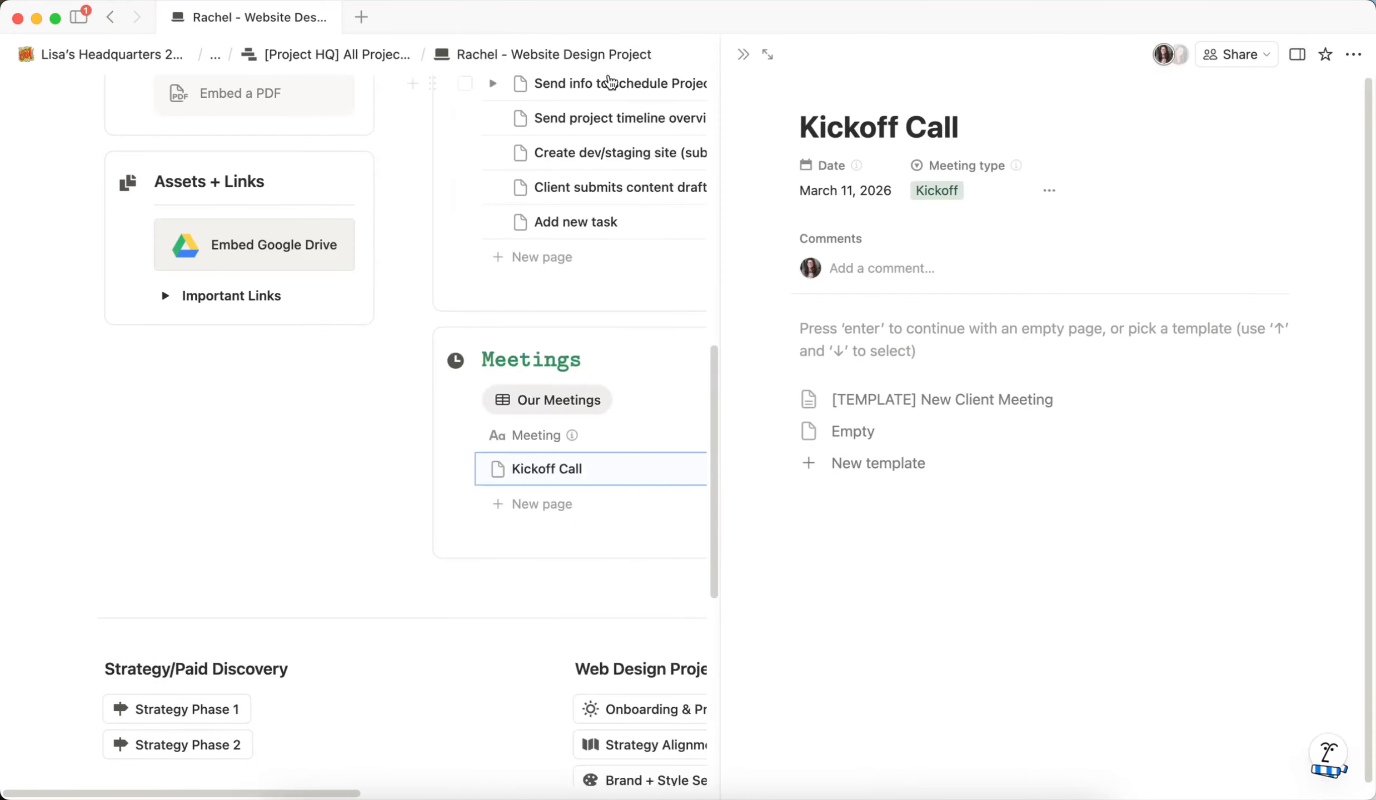
left_click(739, 59)
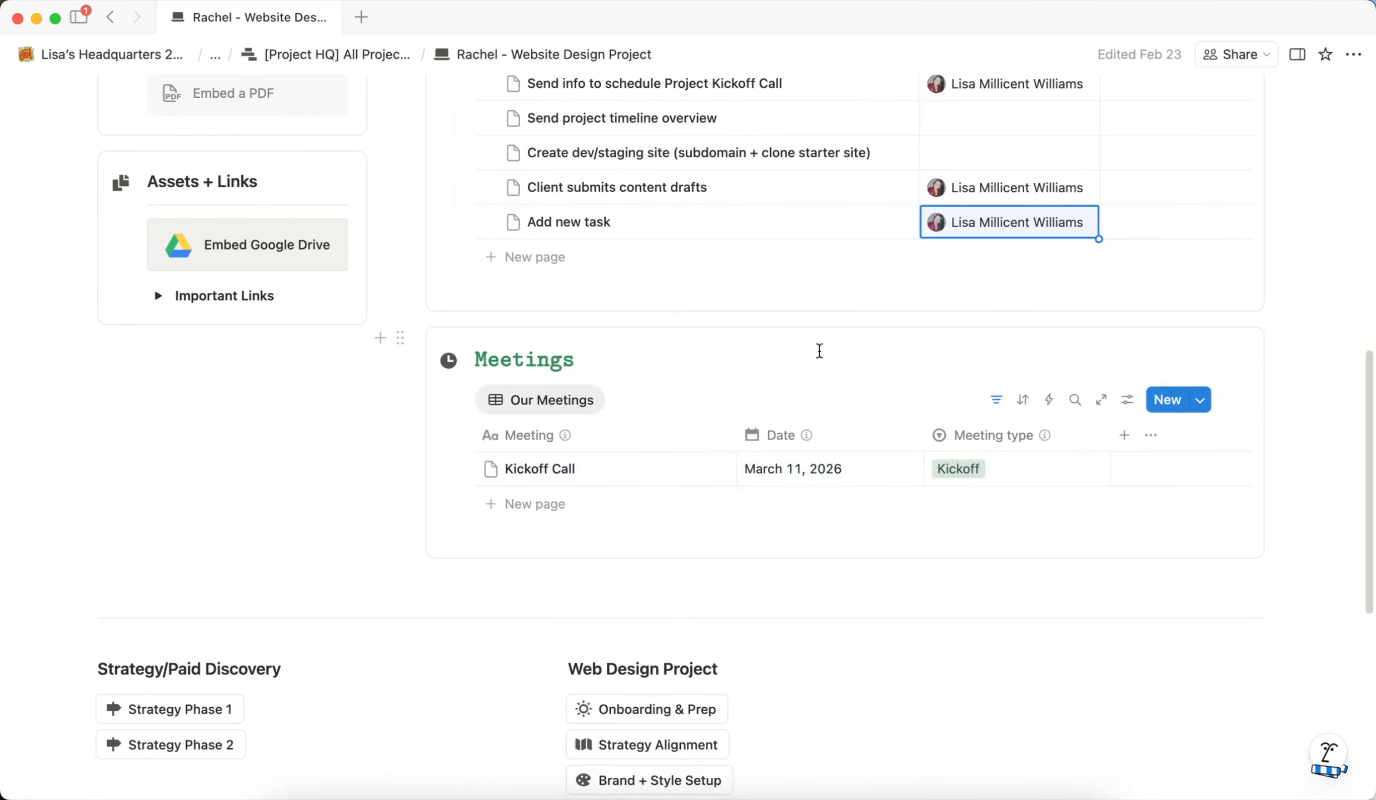
Step: Show the project's Tasks in the Board view and mark "Client submits content drafts" as complete
scroll(710, 333, "up", 5)
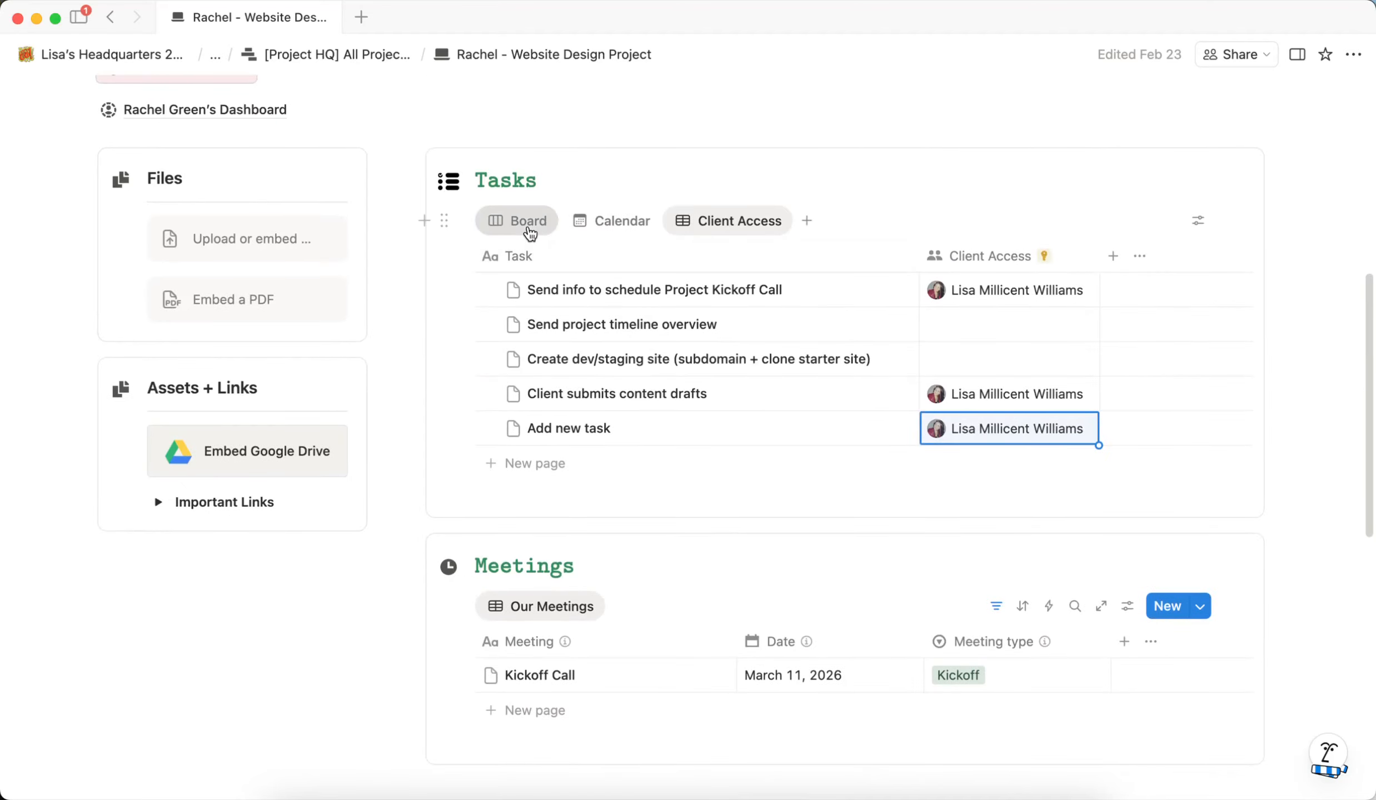
left_click(525, 220)
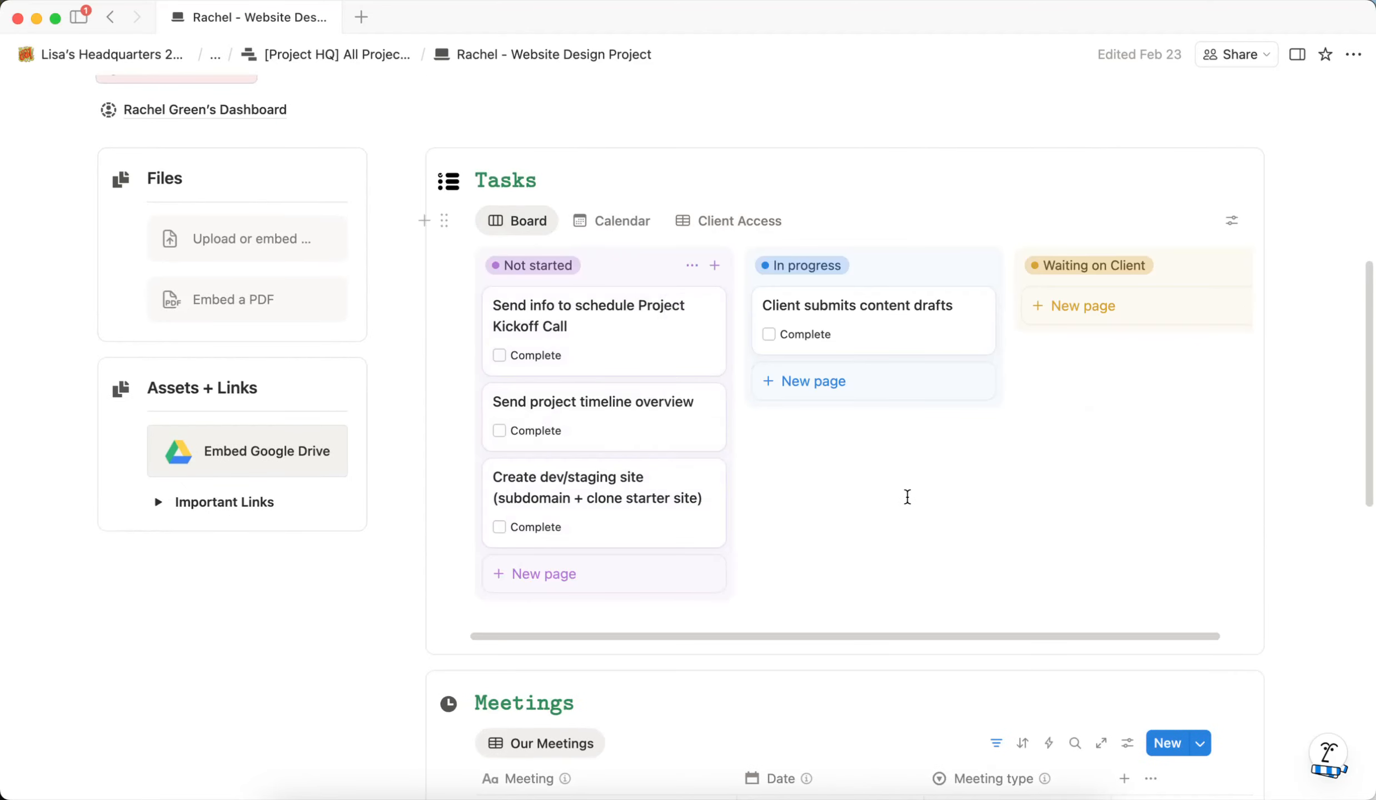
left_click(770, 336)
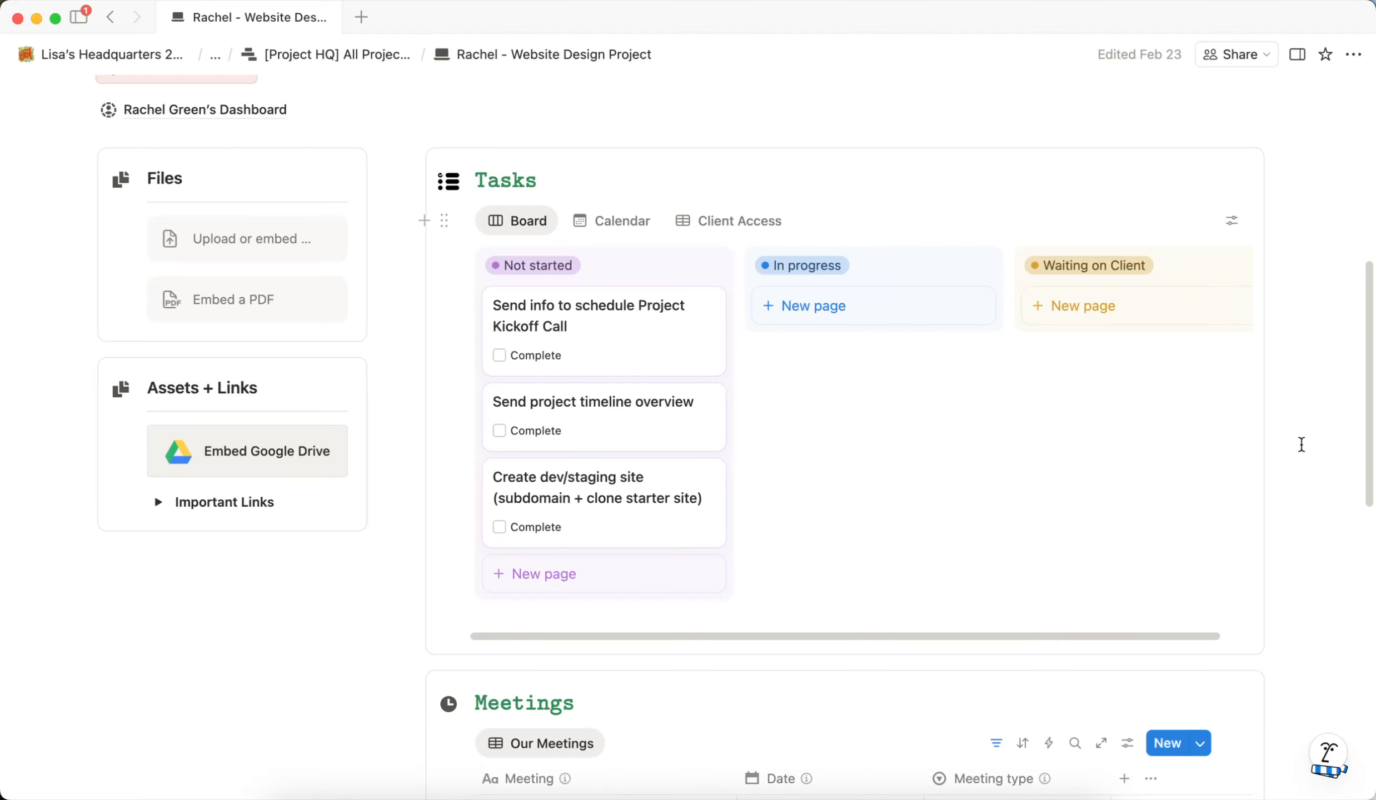
Step: Duplicate the Tasks Board view and name the copy "Completed"
scroll(1222, 389, "down", 1)
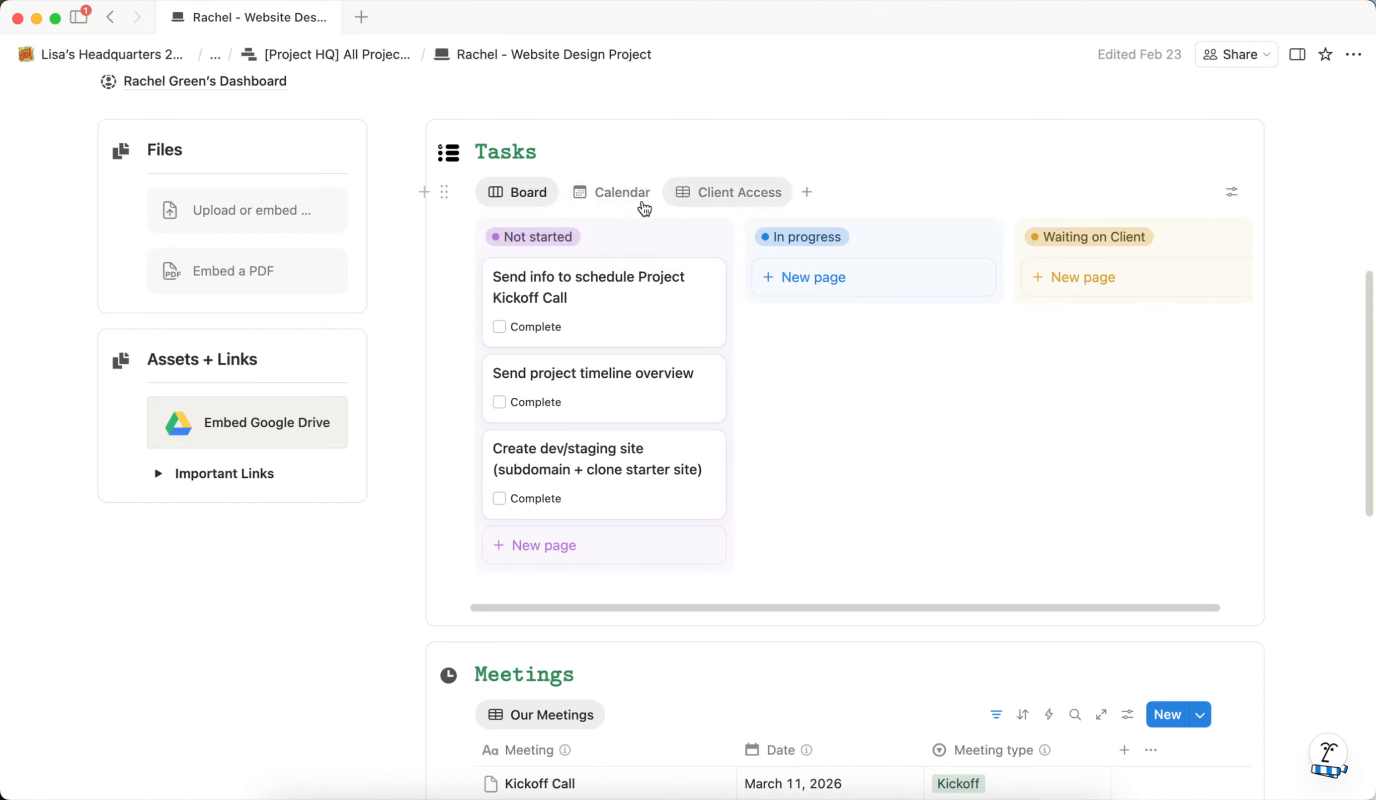
left_click(520, 194)
left_click(556, 407)
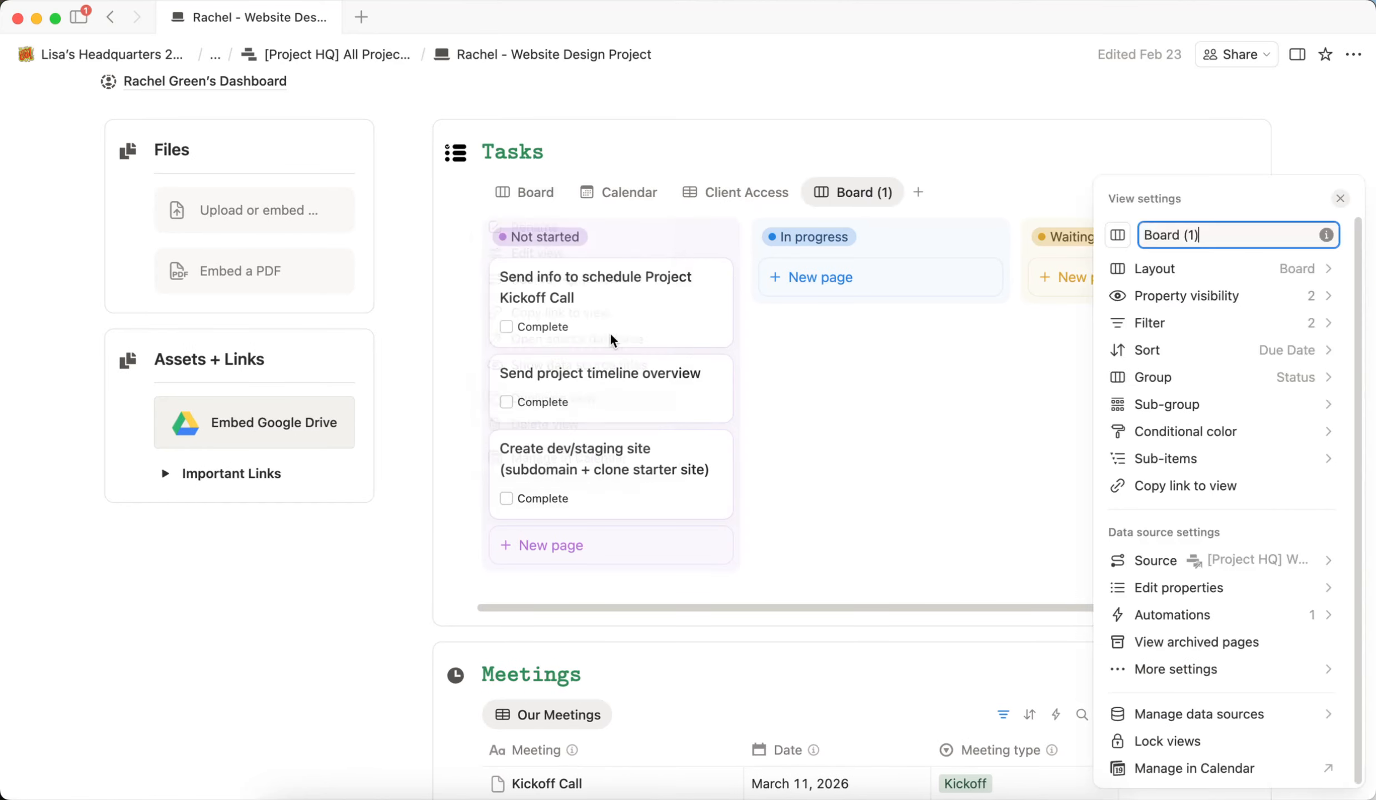
left_click_drag(1221, 236, 1137, 235)
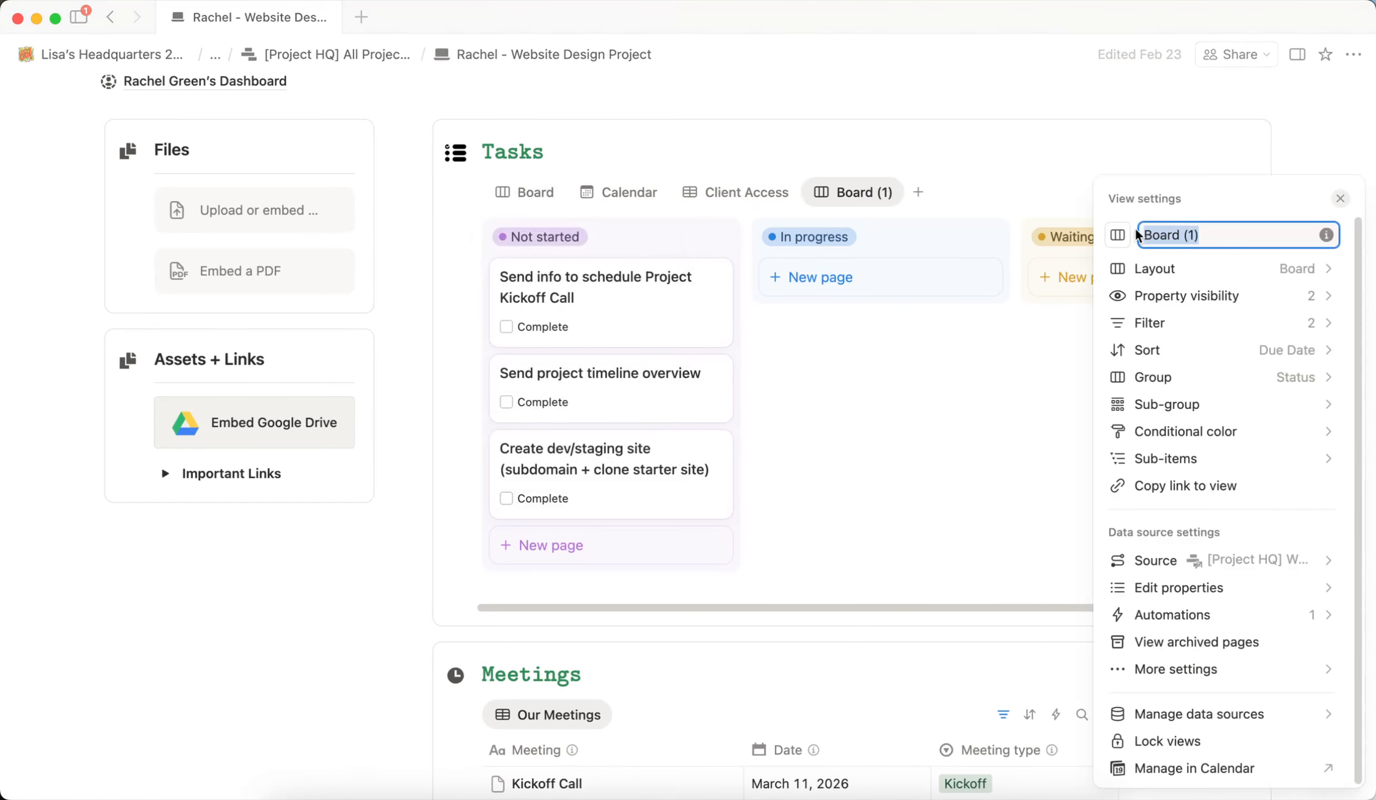
type("A")
key("BackSpace")
type("Completed")
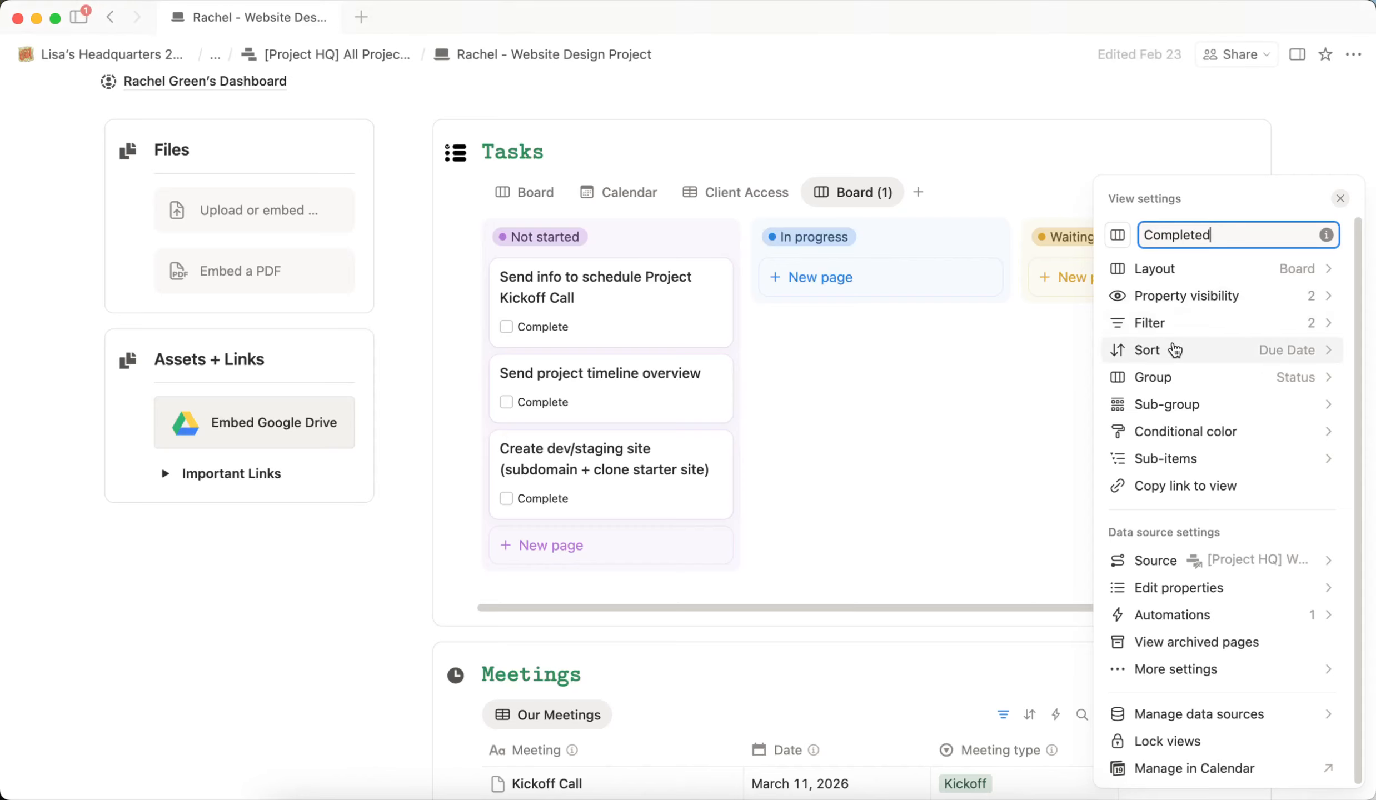
Step: Set the Completed view's Status filter to "is" Complete and change its layout to List
left_click(1149, 323)
left_click(1296, 267)
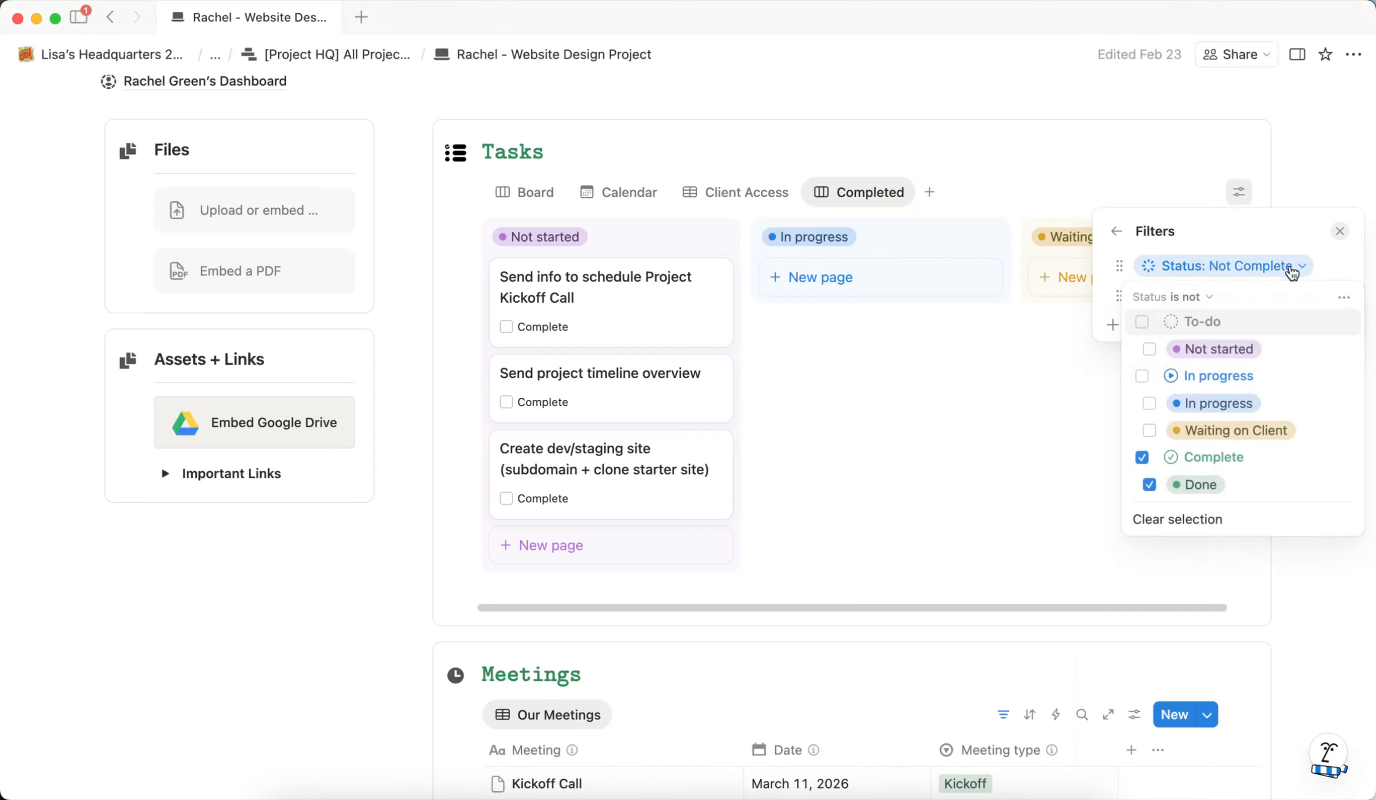
left_click(1203, 299)
left_click(1189, 320)
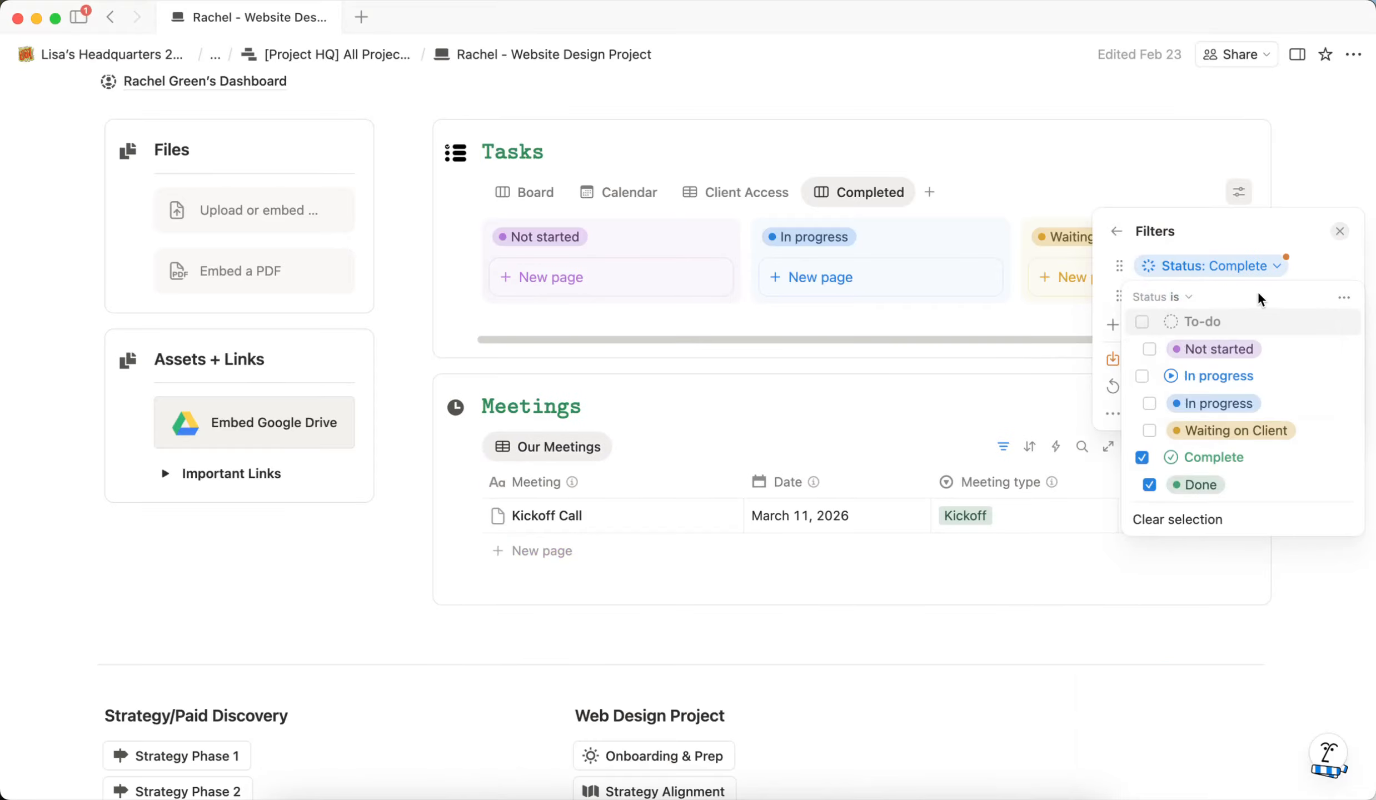
left_click(1226, 239)
left_click(1119, 232)
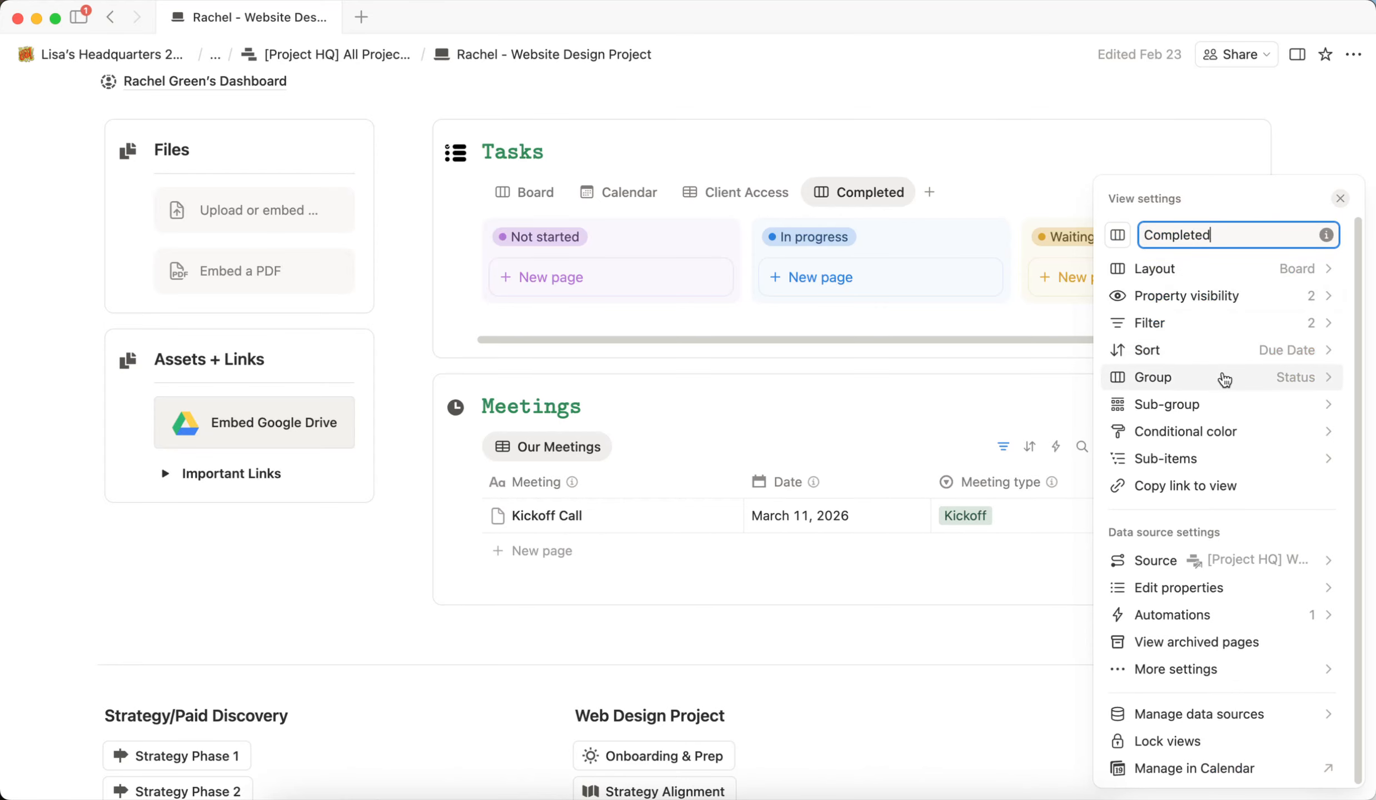
left_click(1195, 269)
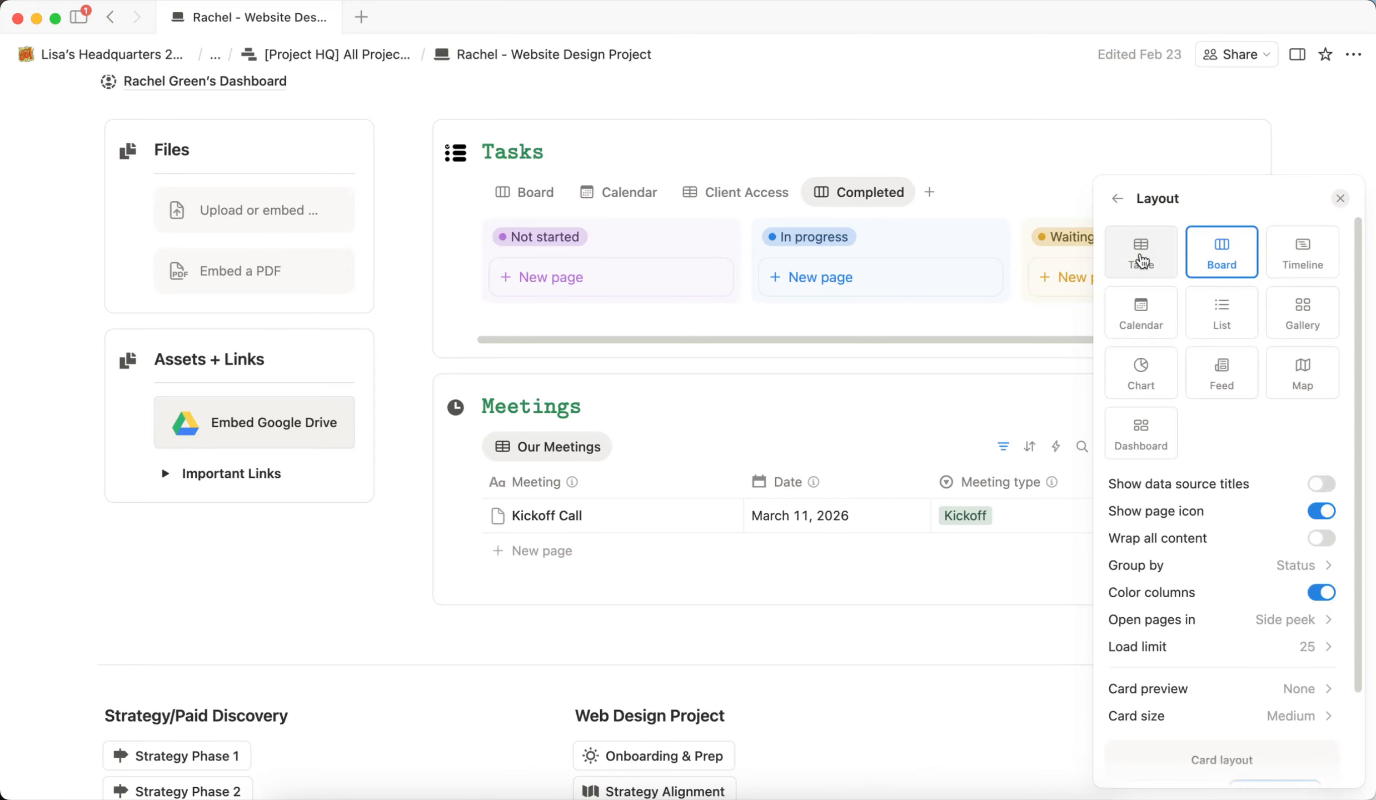
left_click(1222, 309)
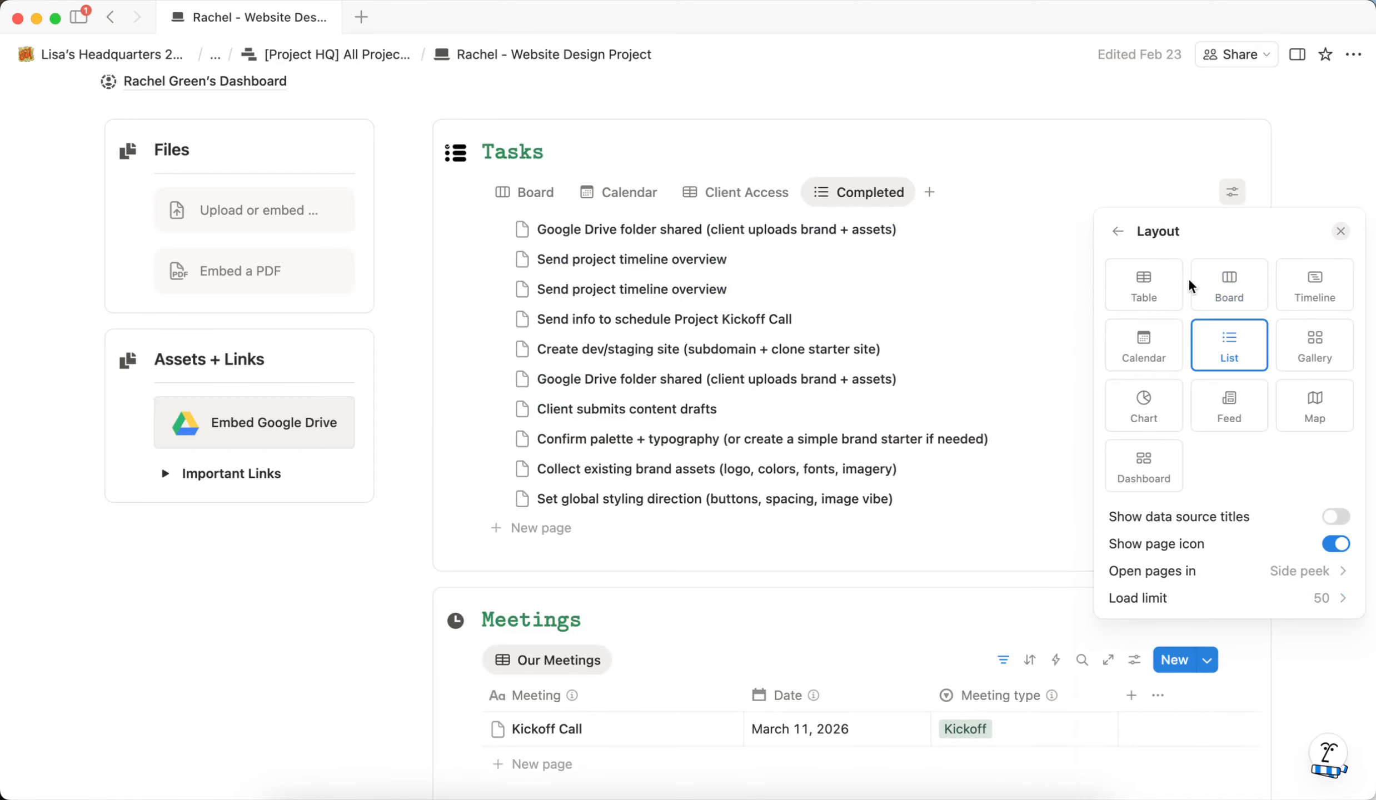
Step: Save the Completed view's filters for everyone and return Tasks to the Board view
left_click(1119, 233)
left_click(1189, 345)
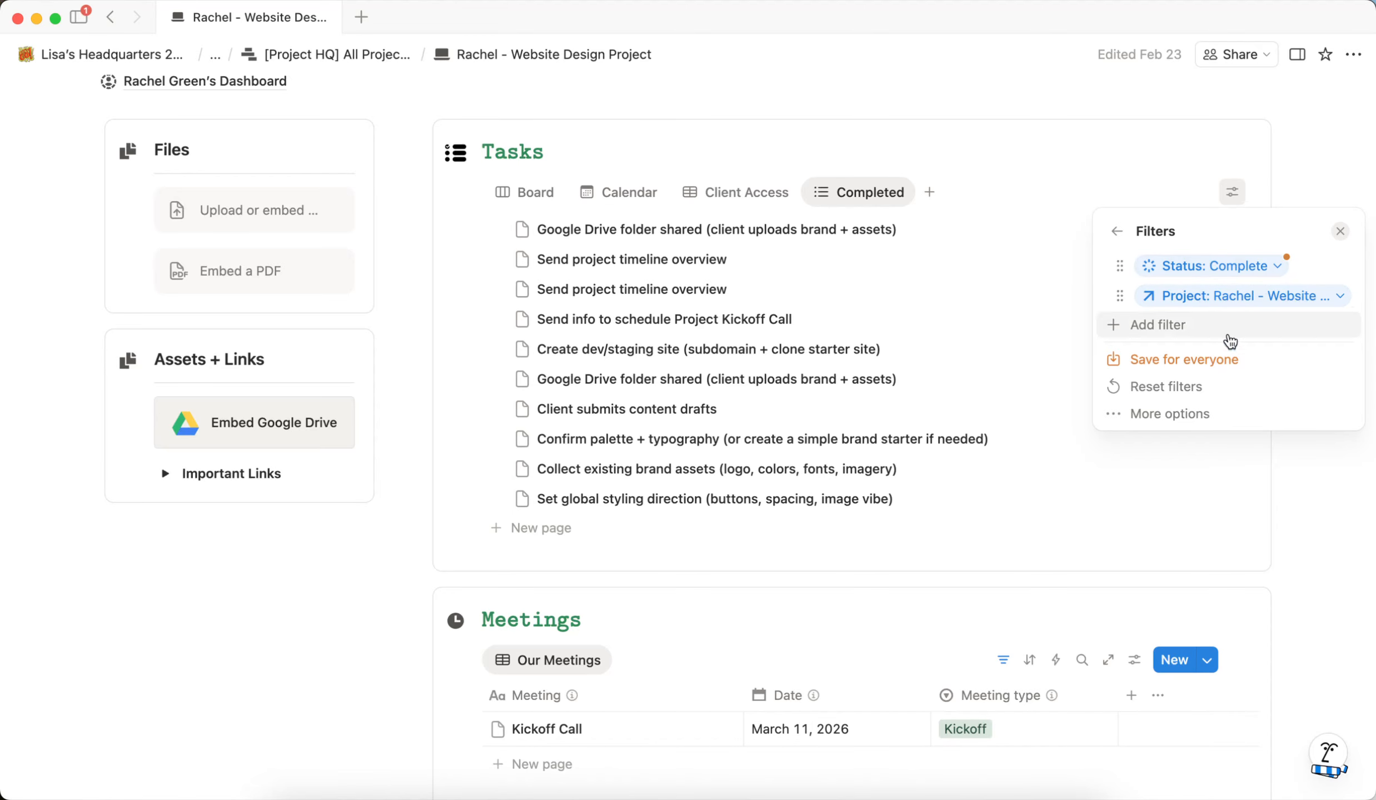
left_click(1220, 360)
left_click(1317, 176)
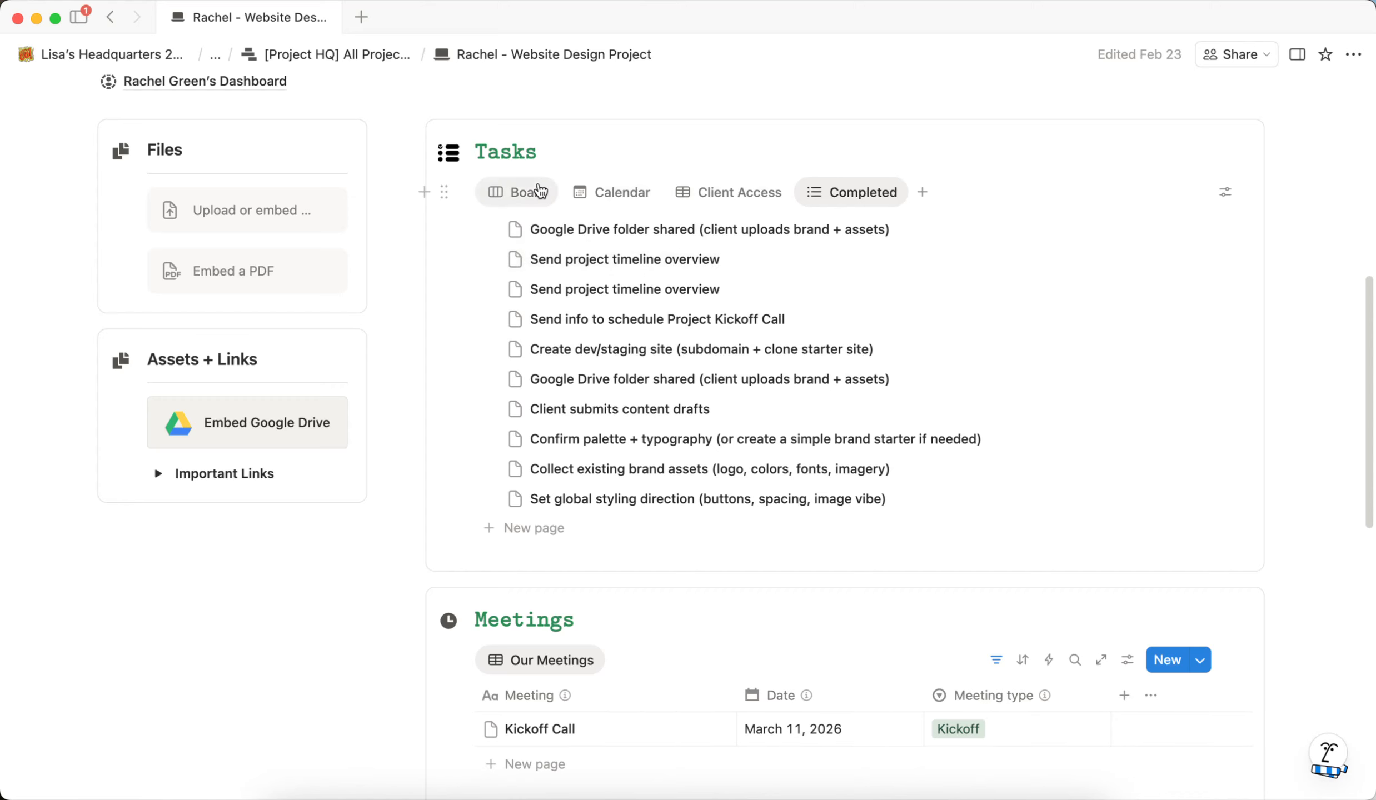
left_click(528, 192)
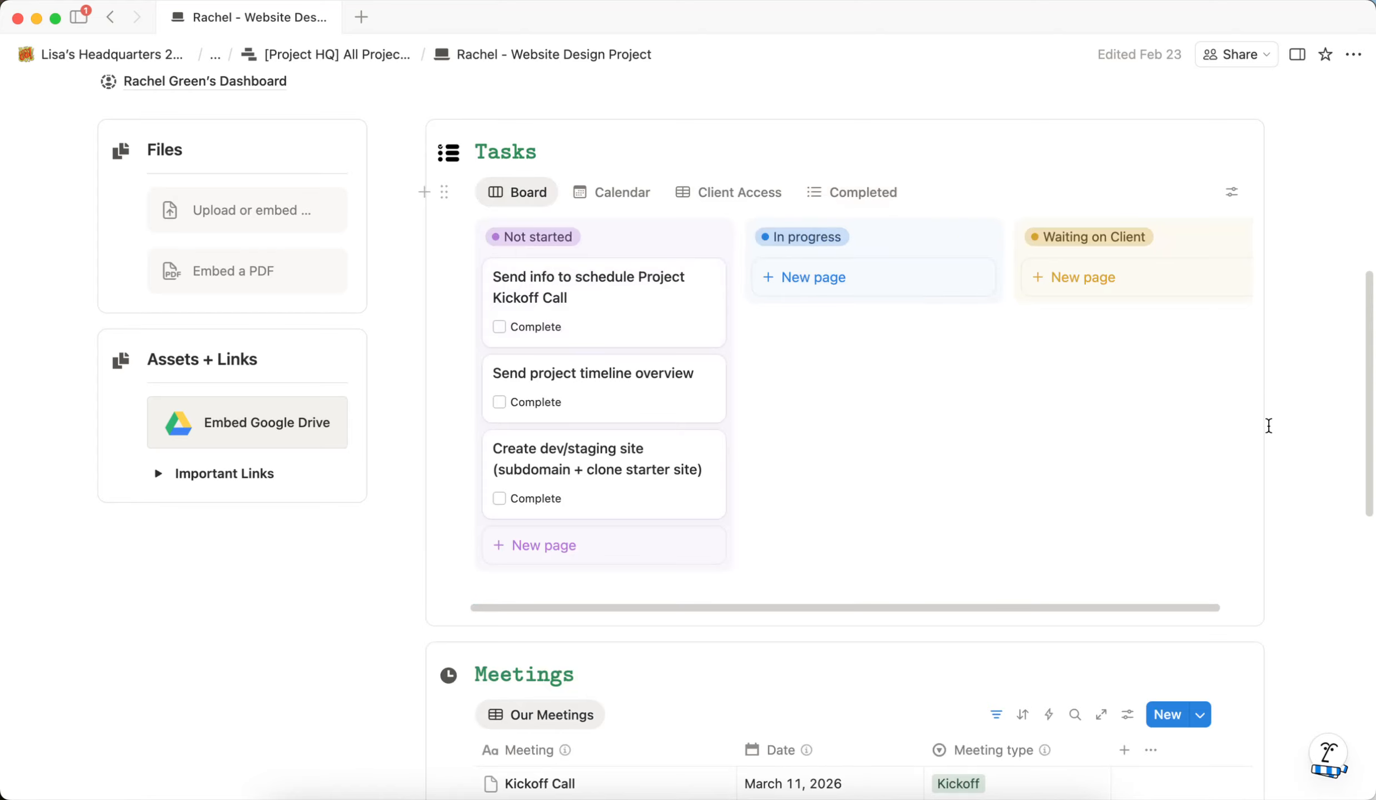
Step: Open the client's dashboard linked on the project page and review its contact card, Tasks board and Meetings table
scroll(1274, 424, "down", 1)
scroll(1274, 424, "up", 5)
scroll(1274, 424, "down", 10)
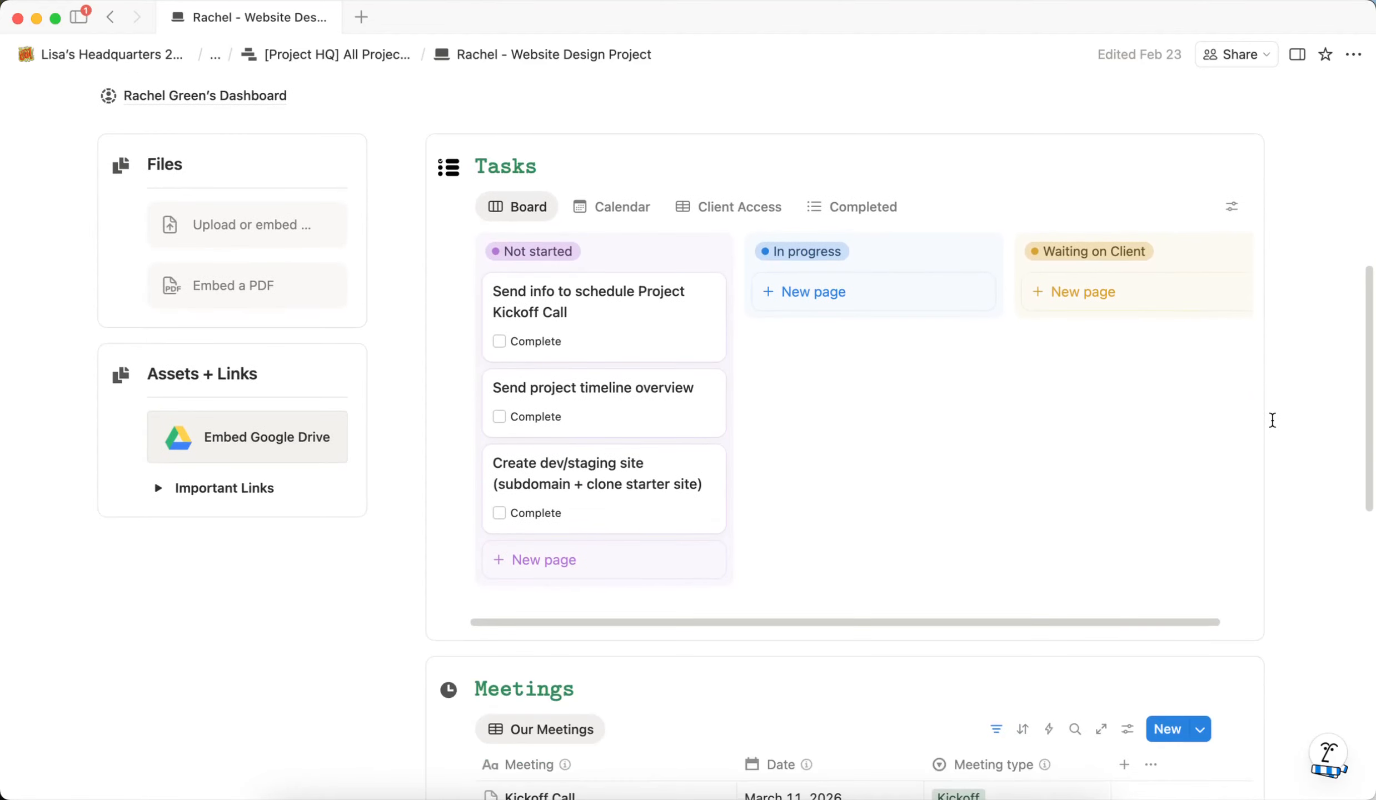
scroll(1279, 334, "up", 10)
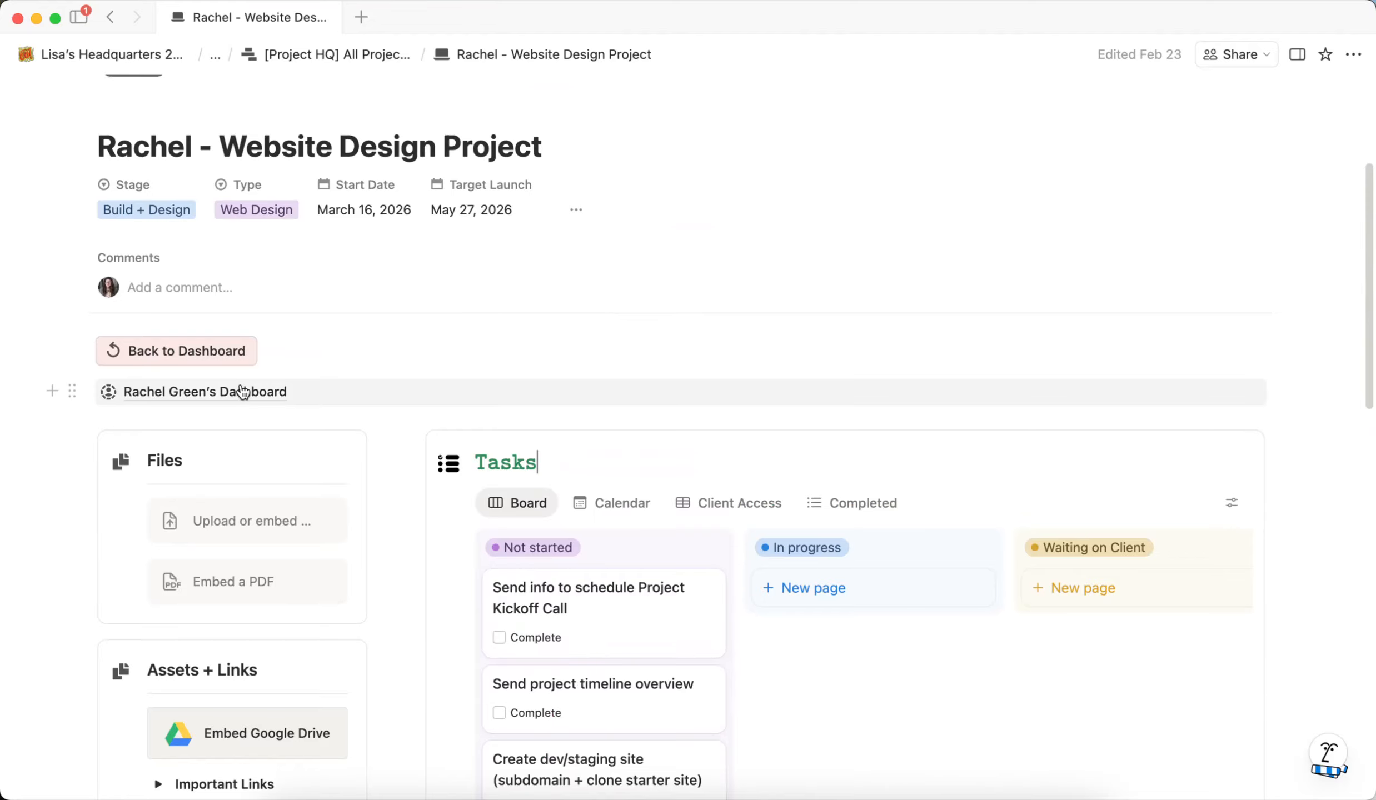
left_click(264, 390)
scroll(807, 362, "down", 5)
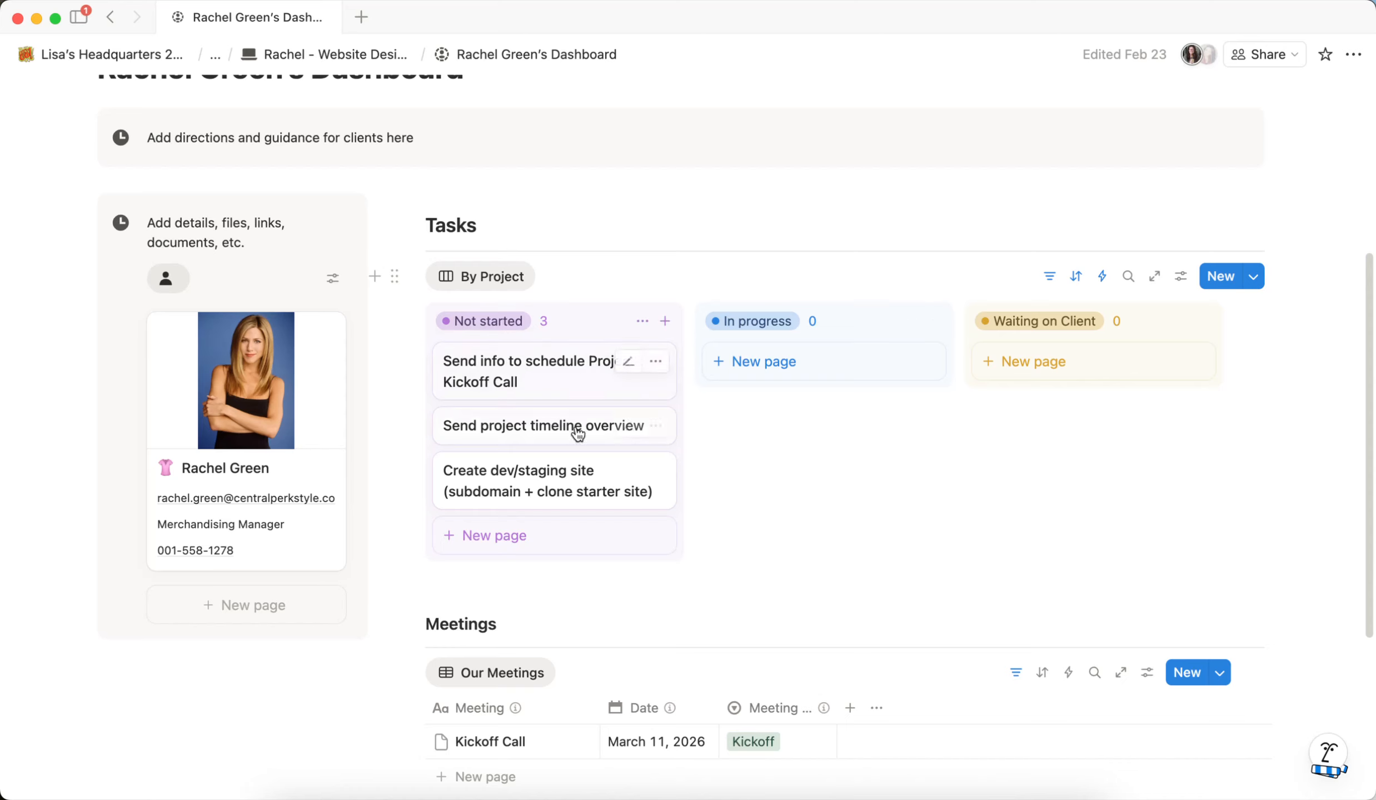
scroll(584, 264, "up", 2)
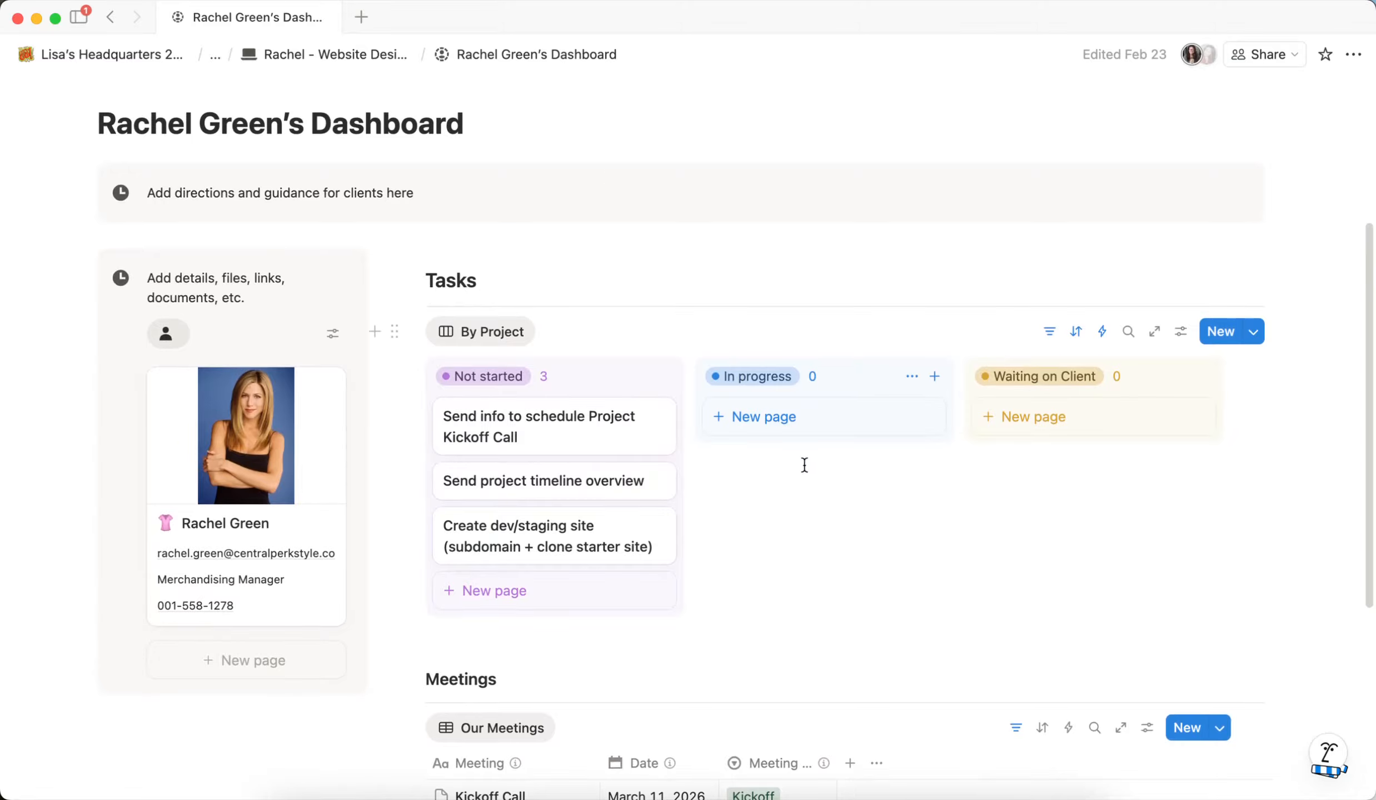
scroll(817, 484, "down", 2)
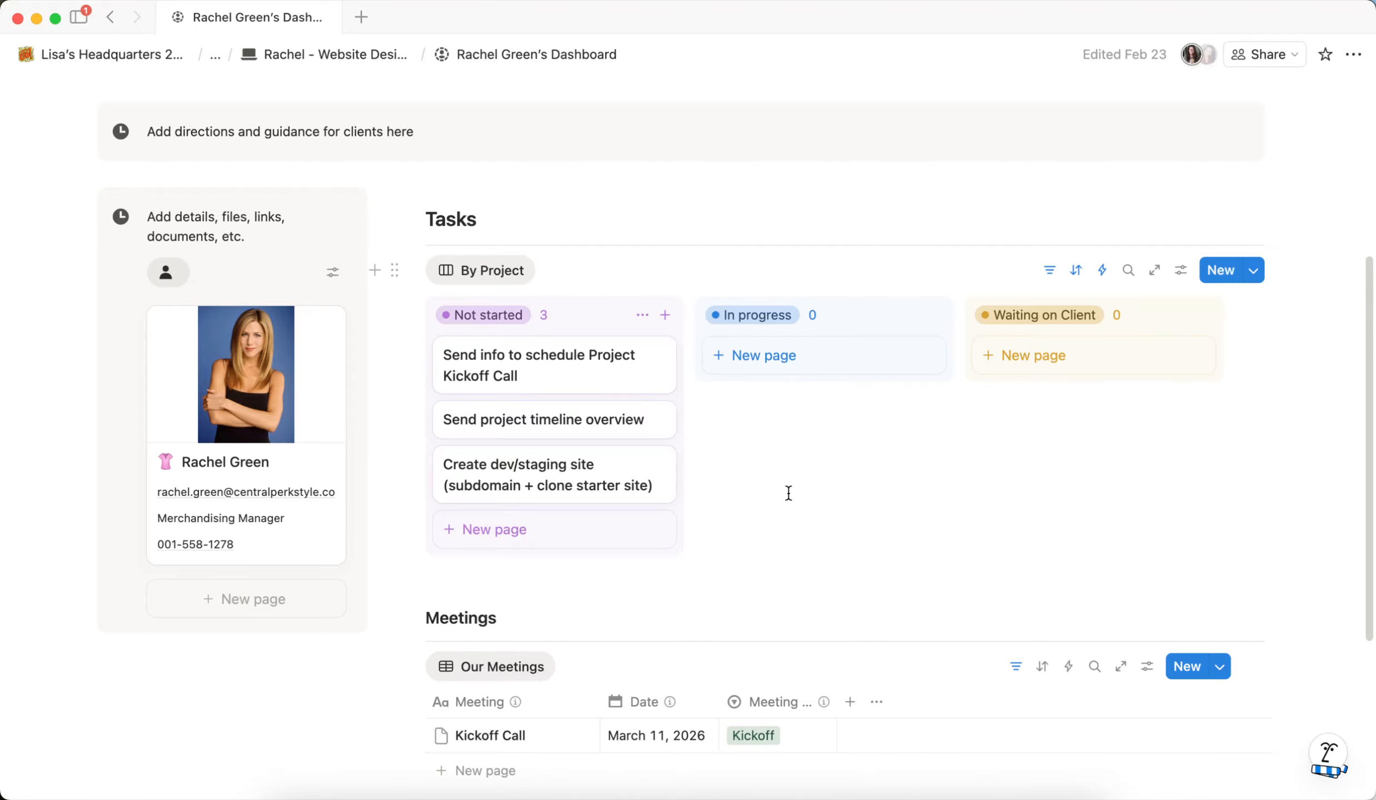
scroll(788, 493, "up", 2)
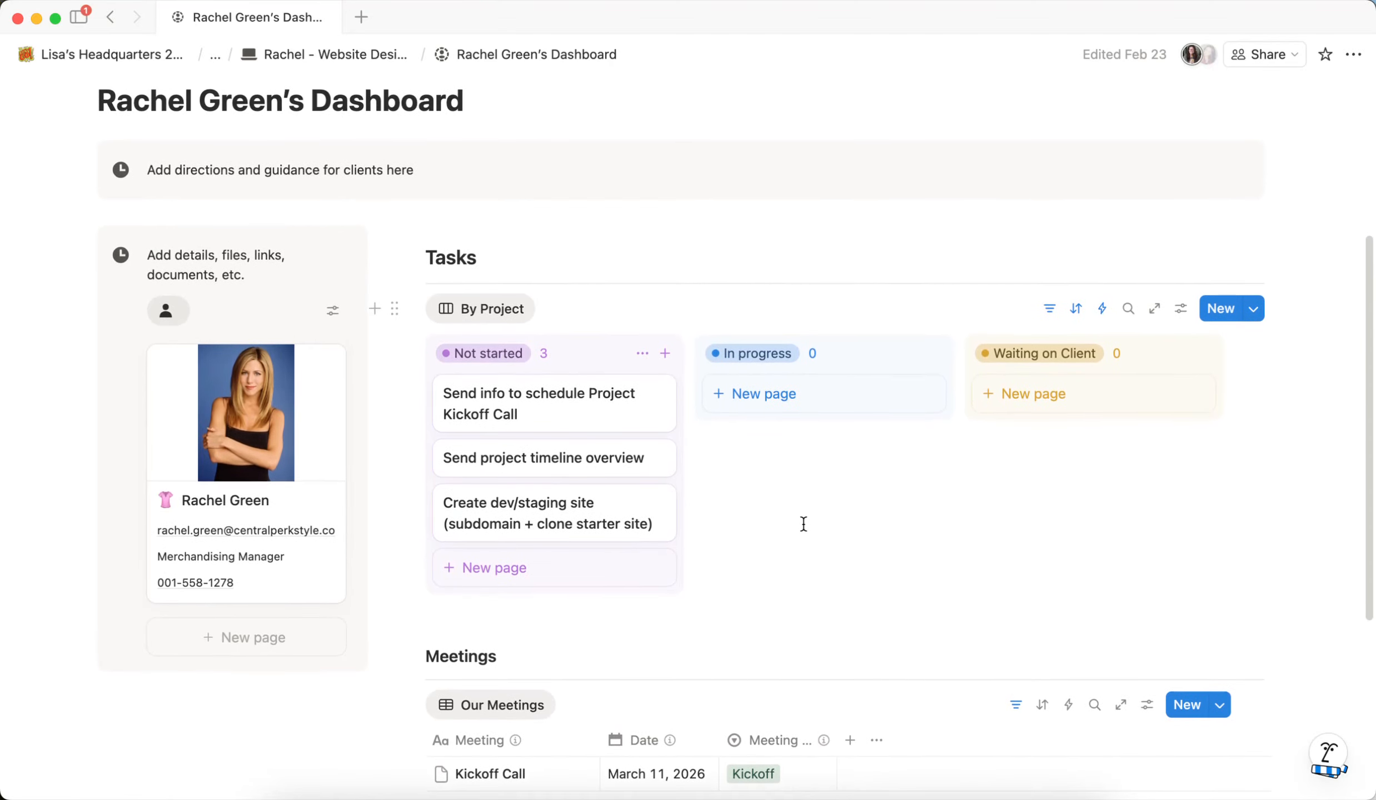
Step: Return to the website design project page and review its Tasks, Meetings and project phase sections
left_click(333, 55)
scroll(870, 377, "down", 6)
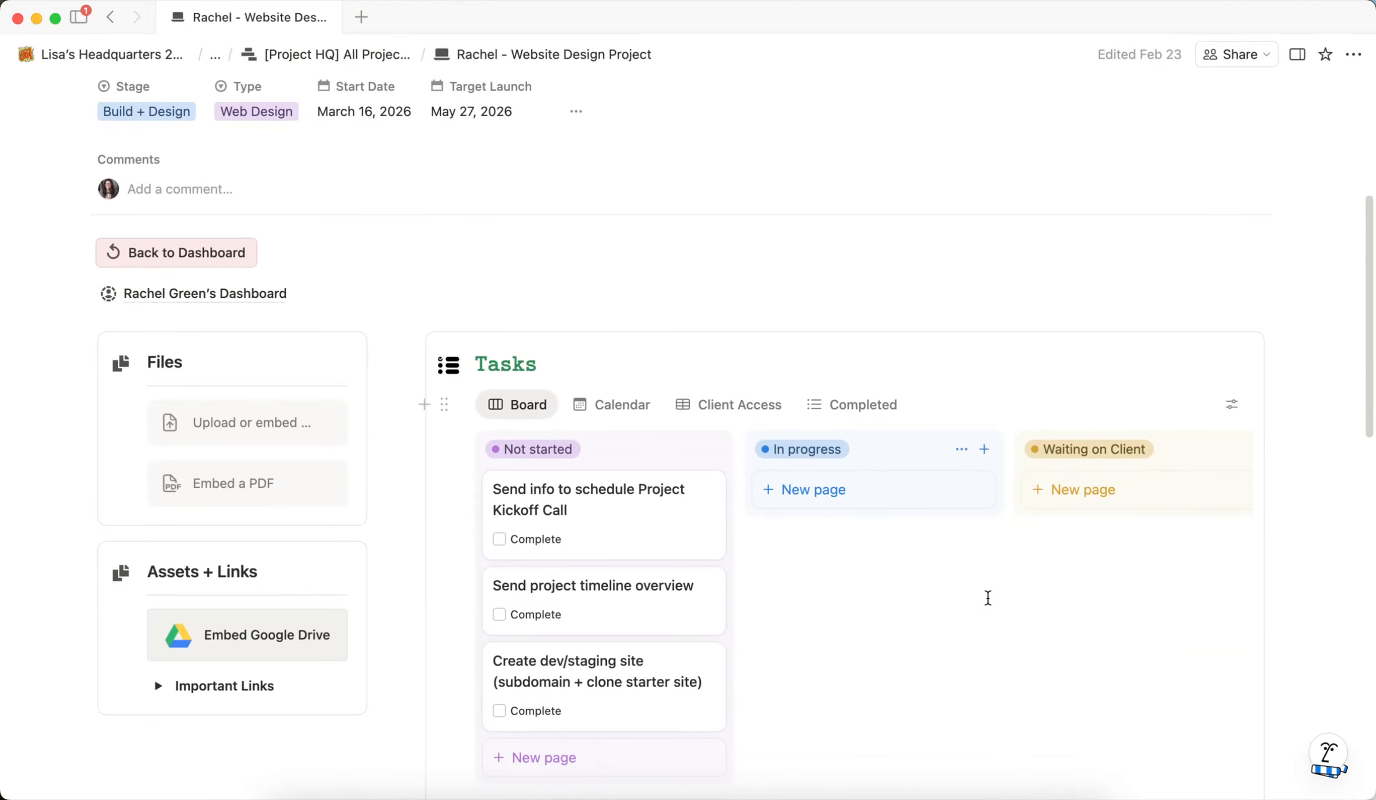
scroll(986, 599, "down", 8)
scroll(689, 605, "down", 2)
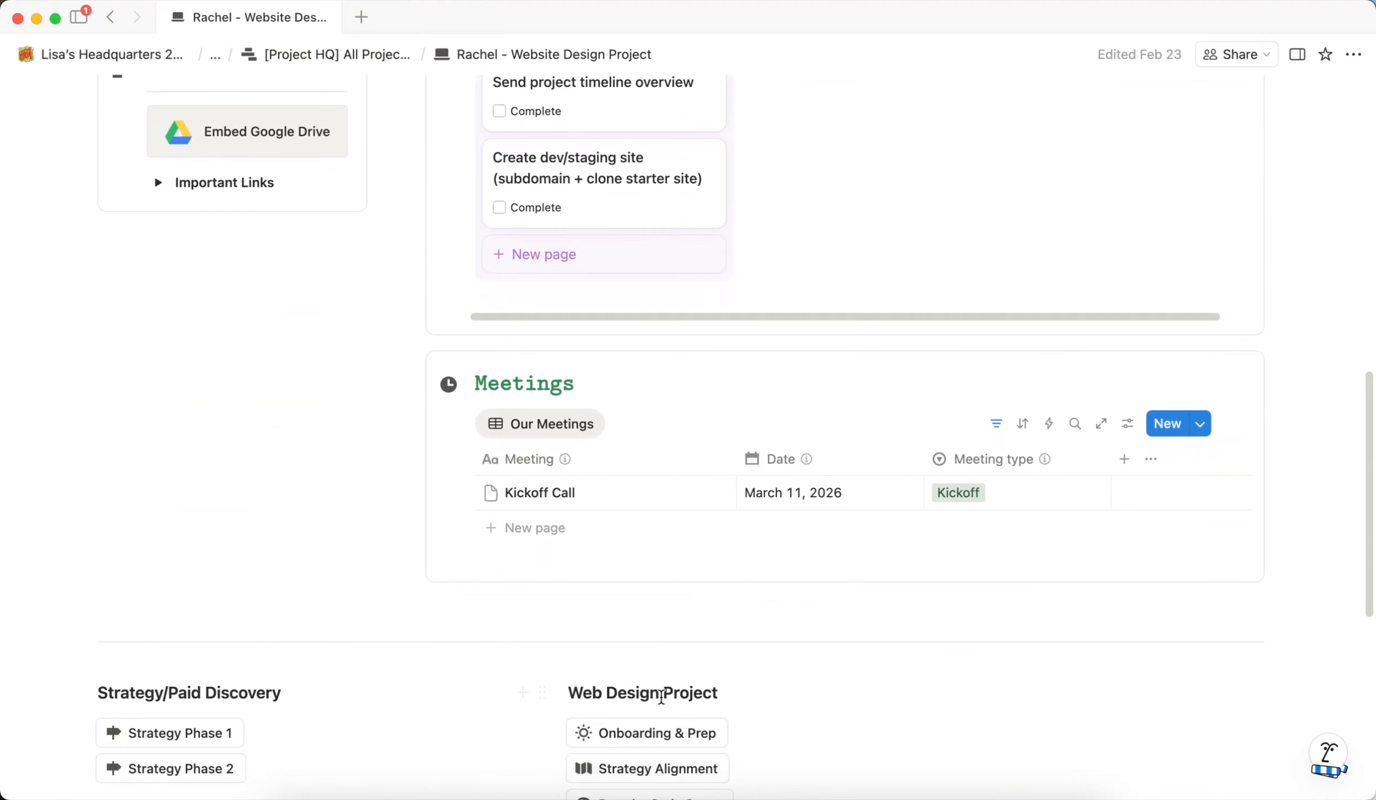
scroll(756, 368, "up", 1)
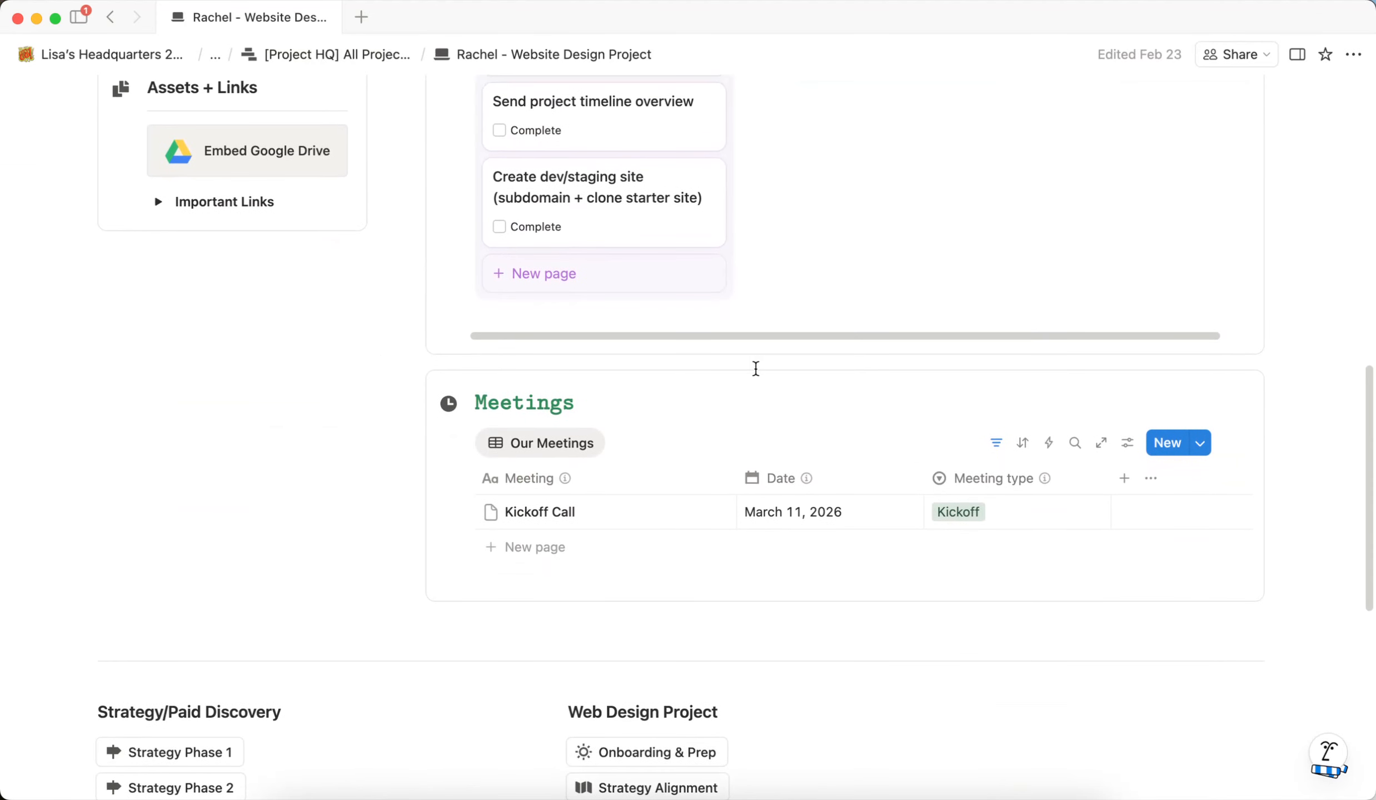
Step: Review the project page's lower sections and look inside the Important Links toggle under Assets + Links, leaving it collapsed
scroll(767, 389, "down", 5)
scroll(906, 547, "down", 1)
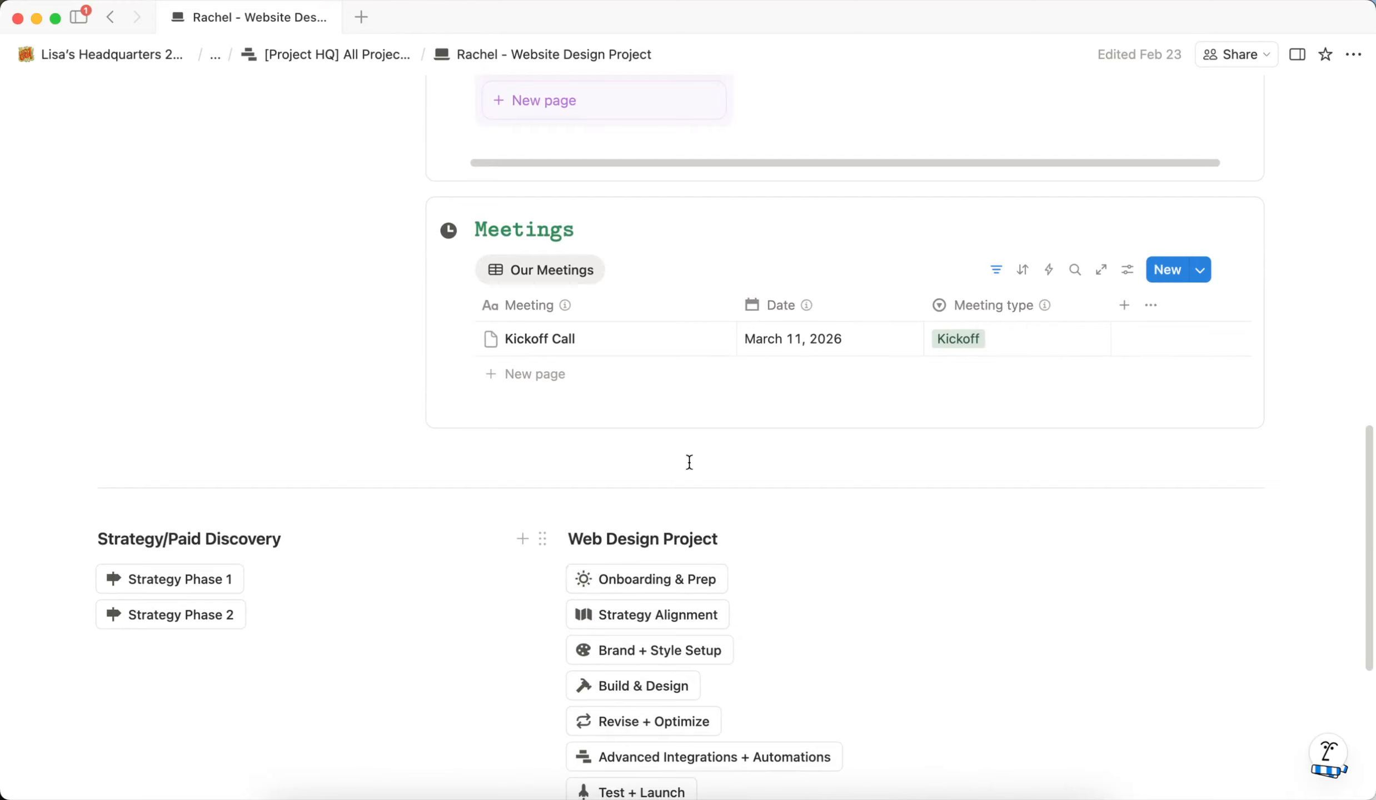
scroll(688, 464, "up", 10)
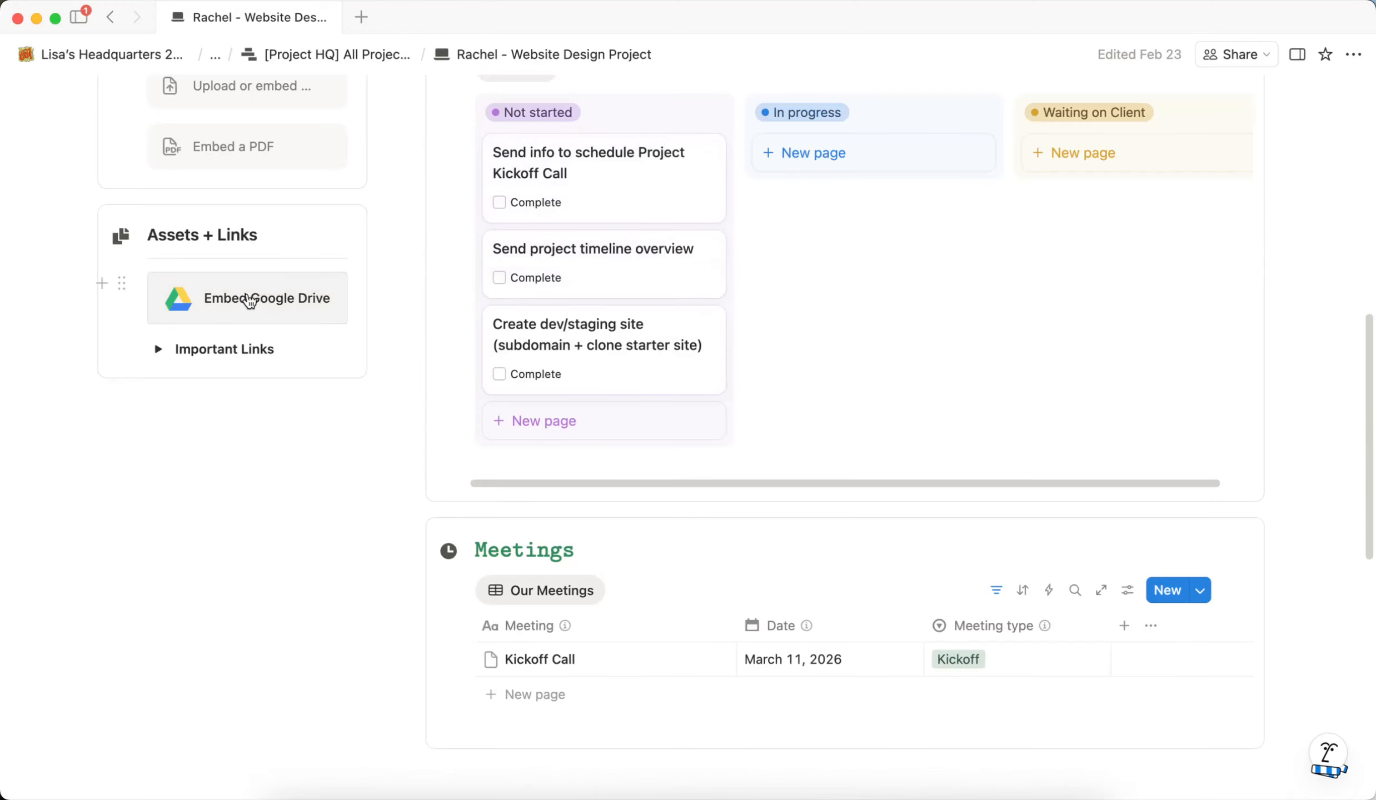
left_click(154, 351)
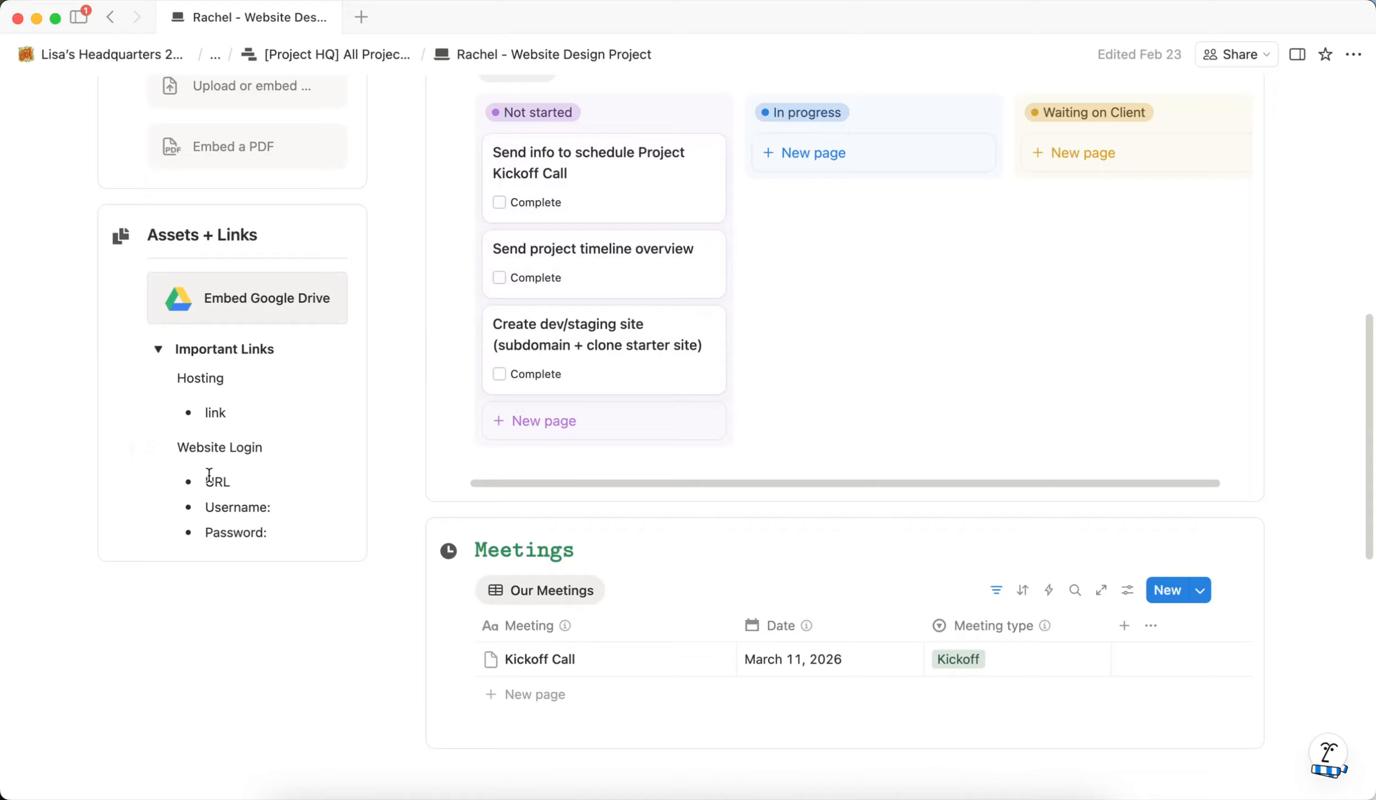
left_click(156, 350)
scroll(811, 342, "up", 4)
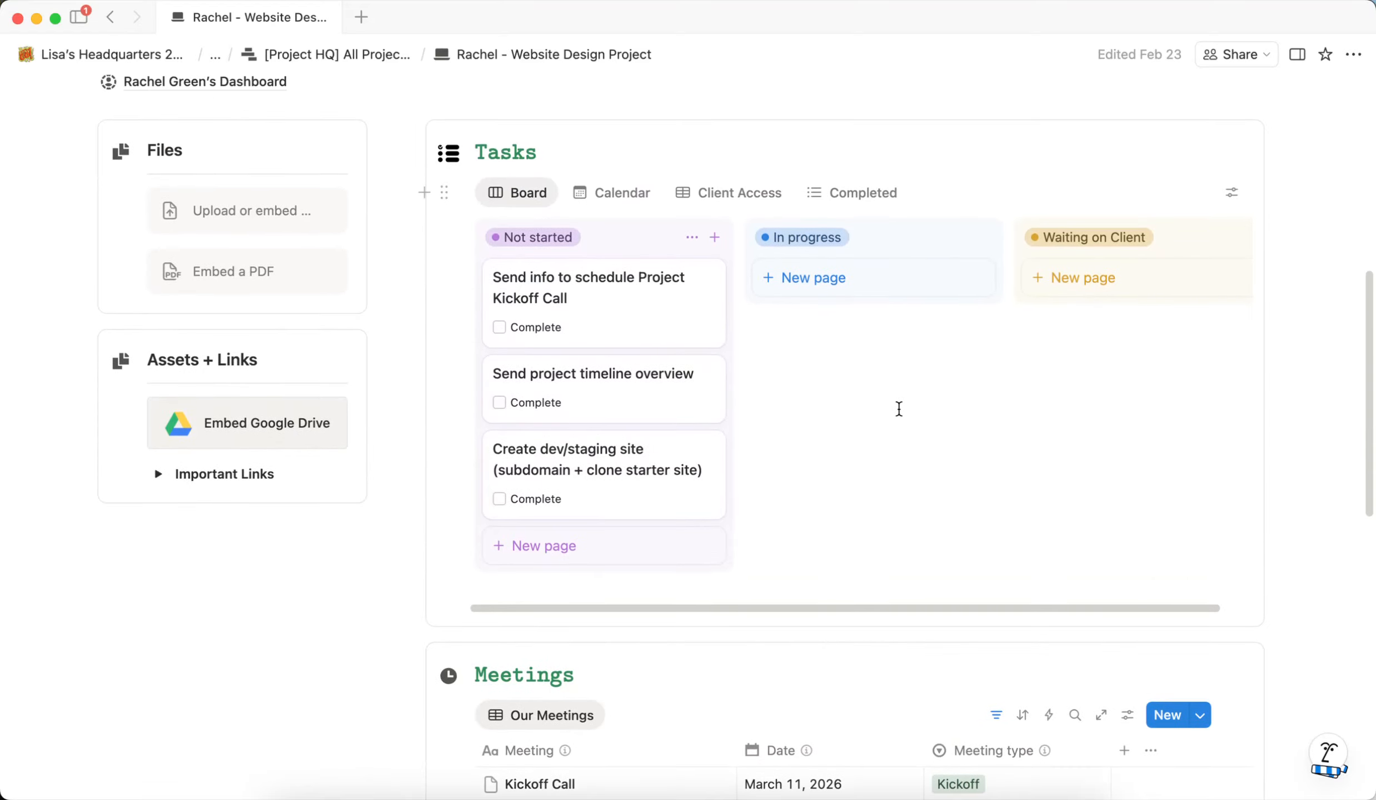
scroll(830, 418, "down", 1)
scroll(562, 553, "up", 3)
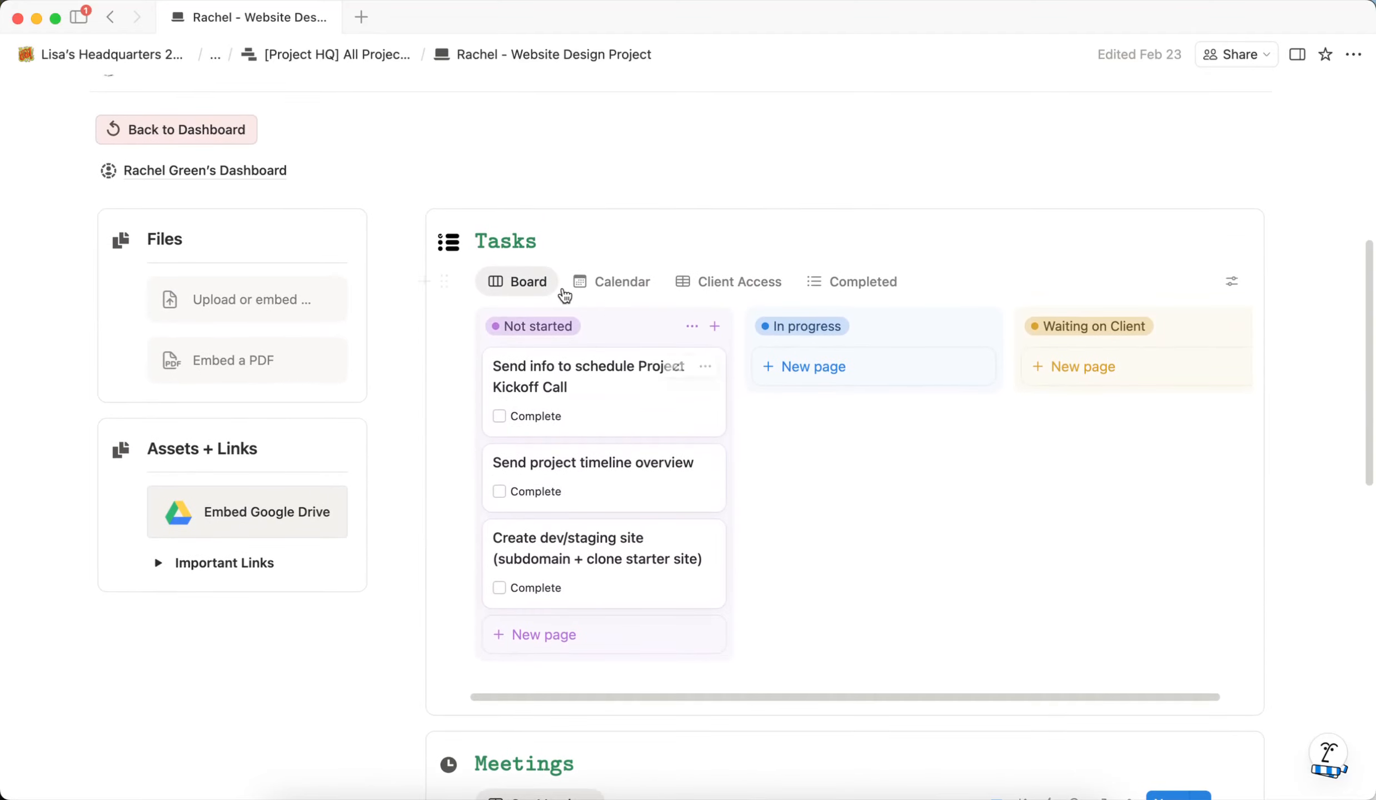
Step: Reopen the client's dashboard from the project page and examine its client details callout, Tasks board and Meetings table
left_click(250, 171)
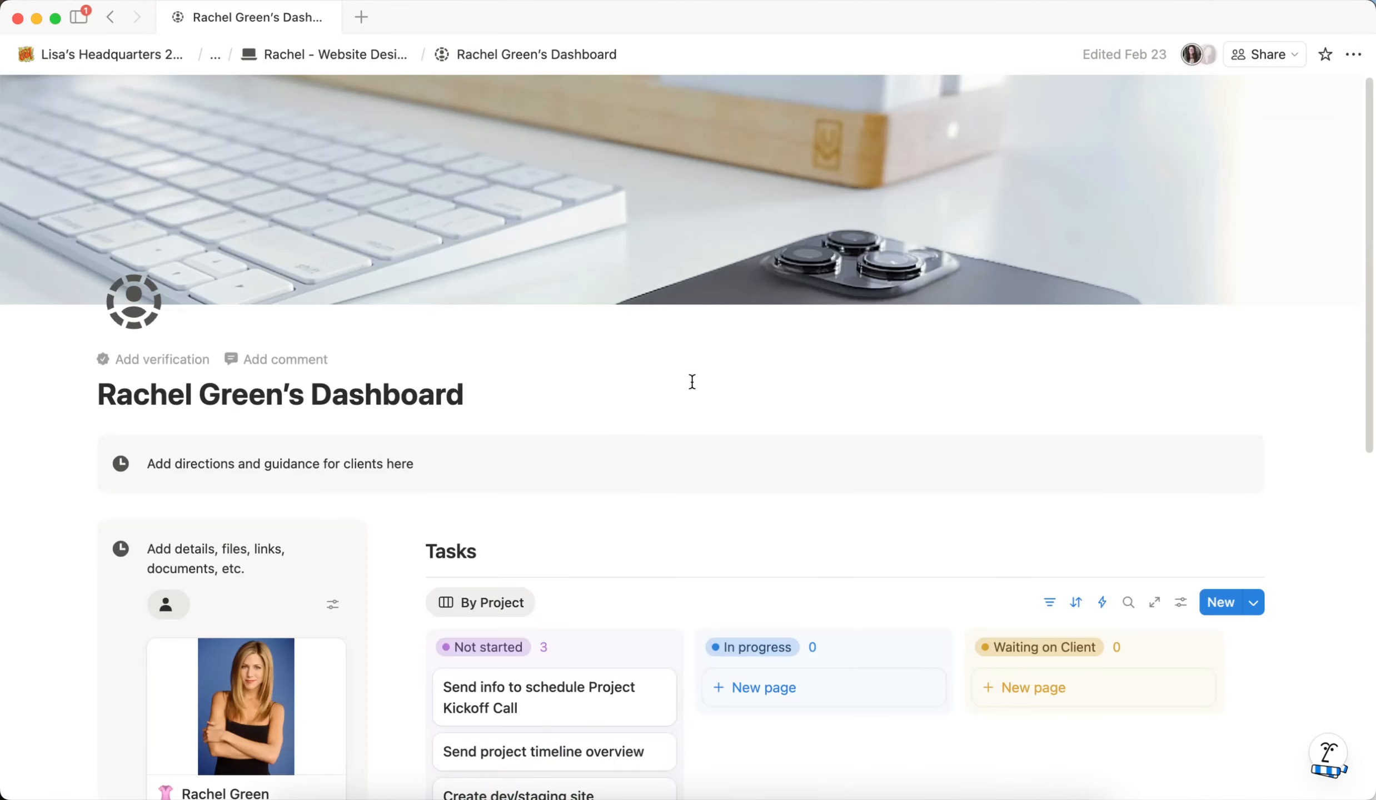
scroll(944, 334, "down", 5)
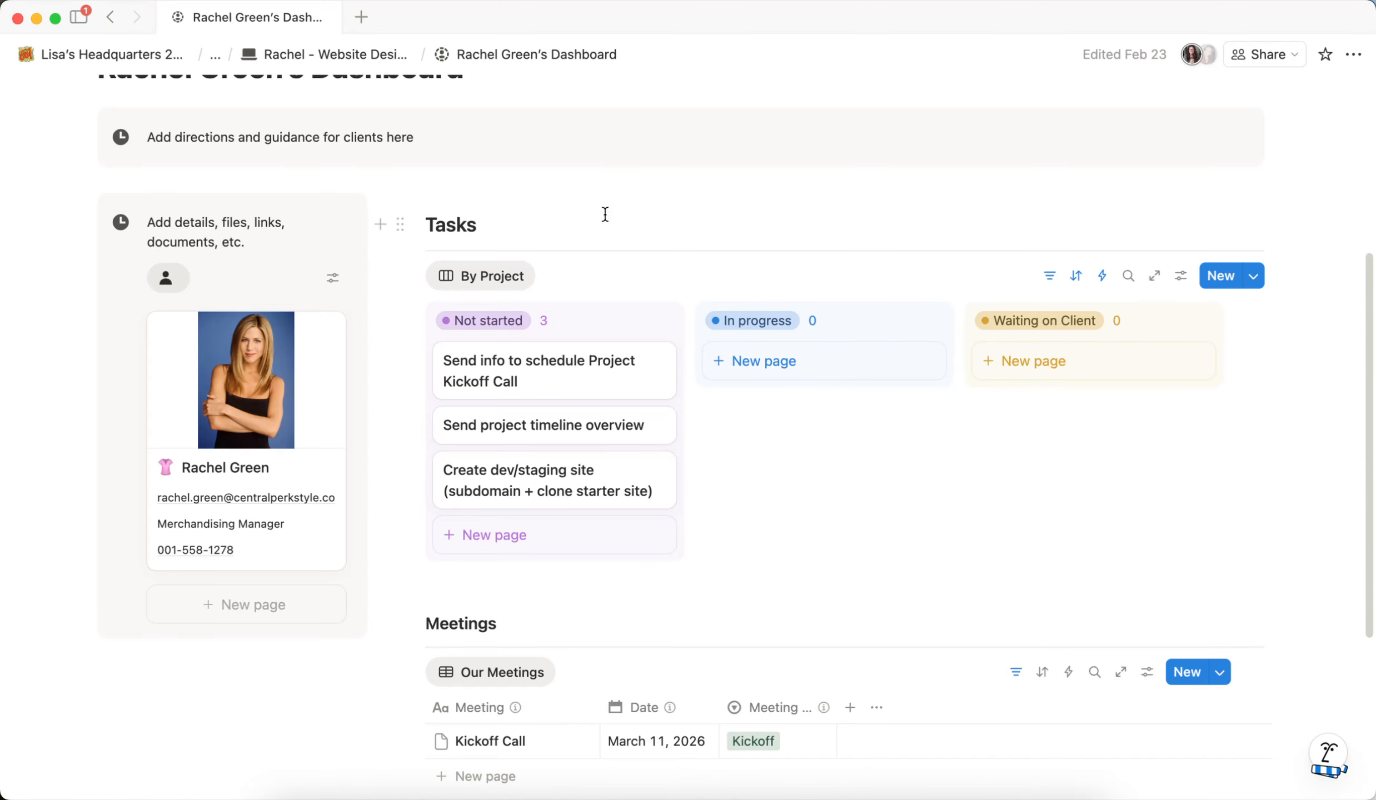
scroll(841, 457, "down", 3)
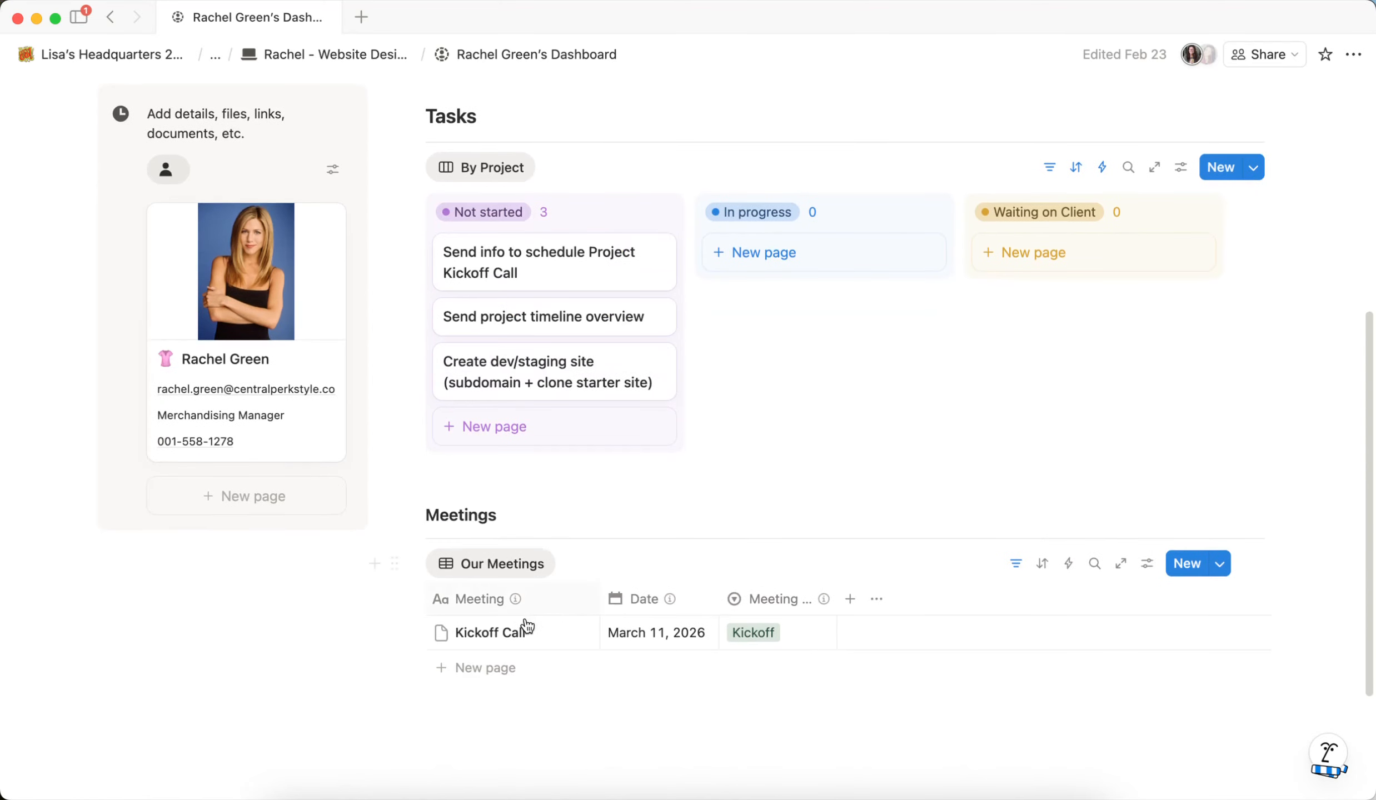
scroll(771, 439, "up", 10)
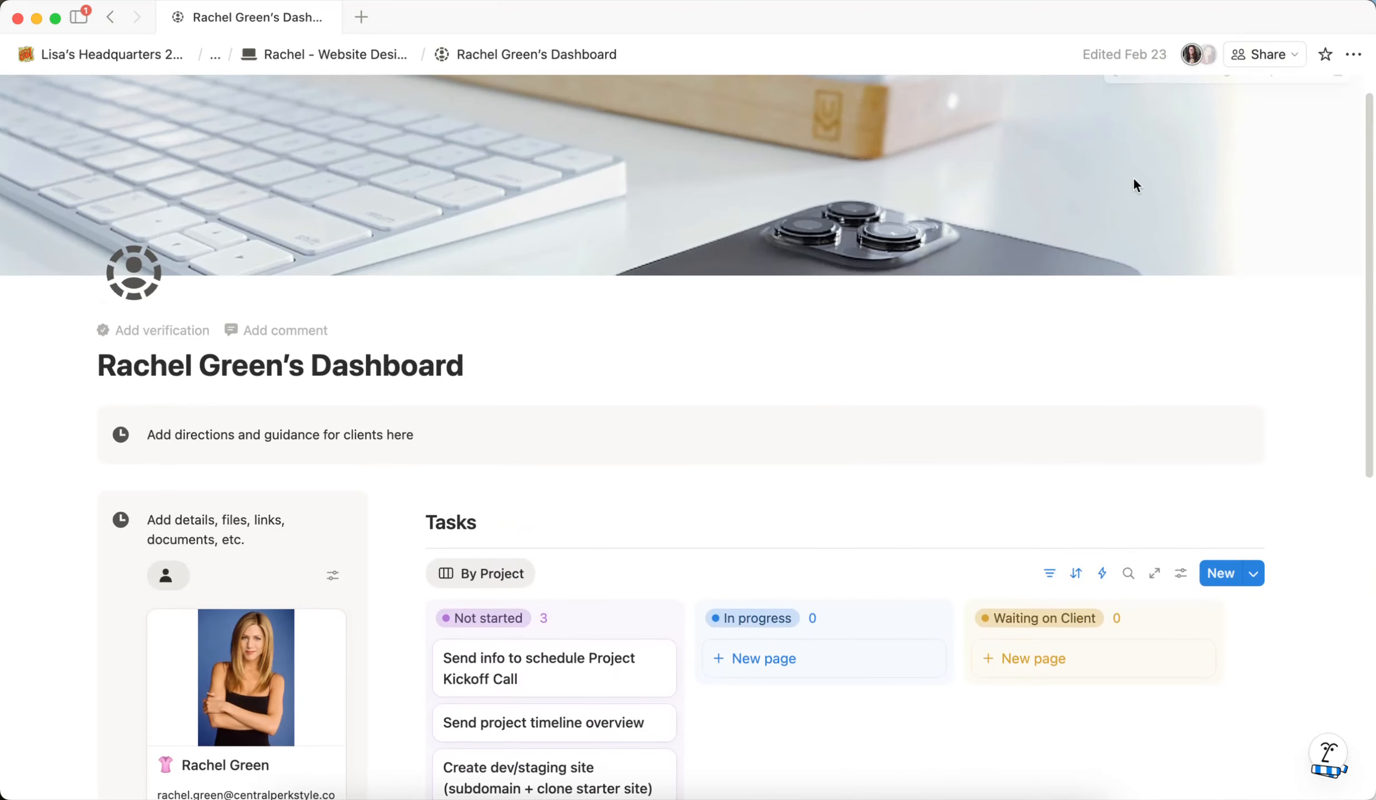
Step: Check the client dashboard's sharing settings and the access levels available for the invited guest, without changing them
left_click(1273, 55)
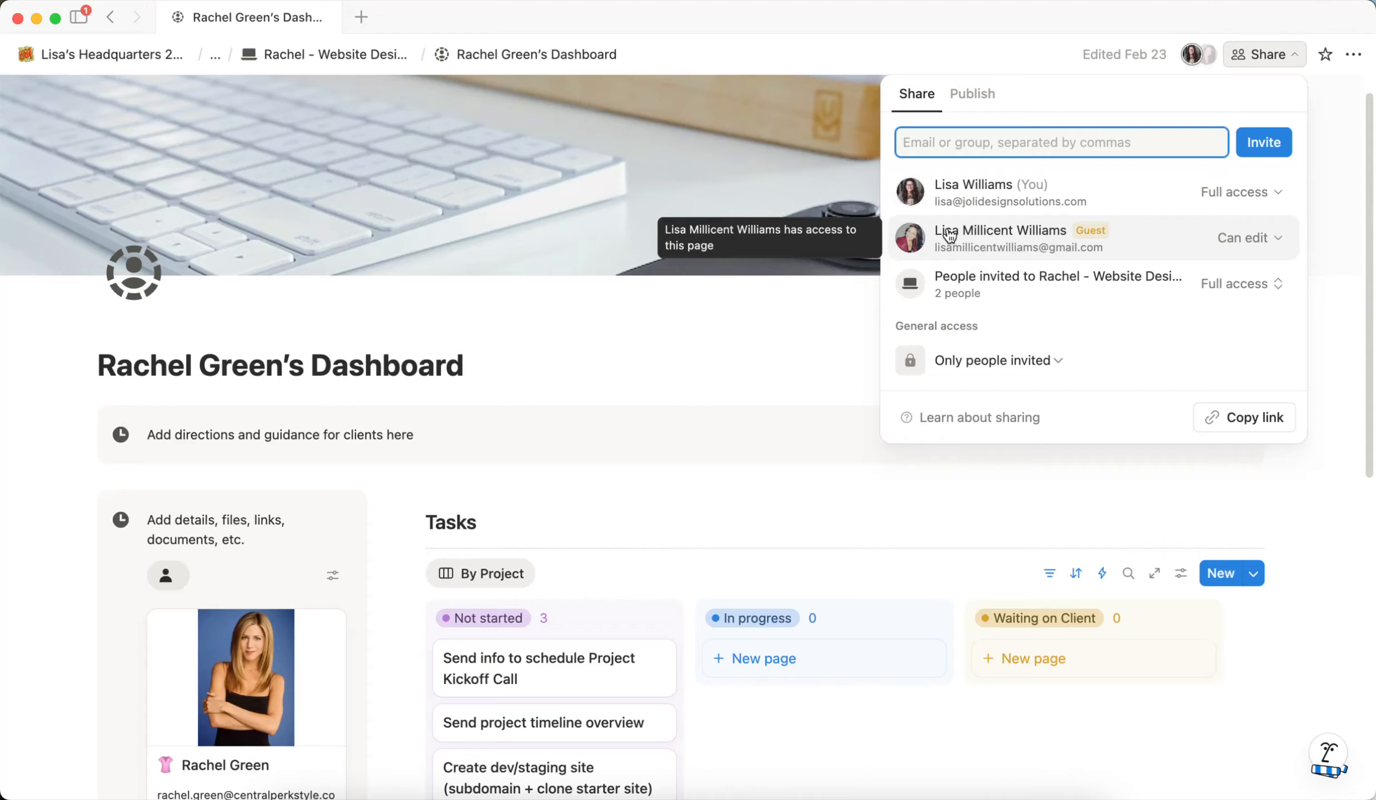
left_click(1270, 239)
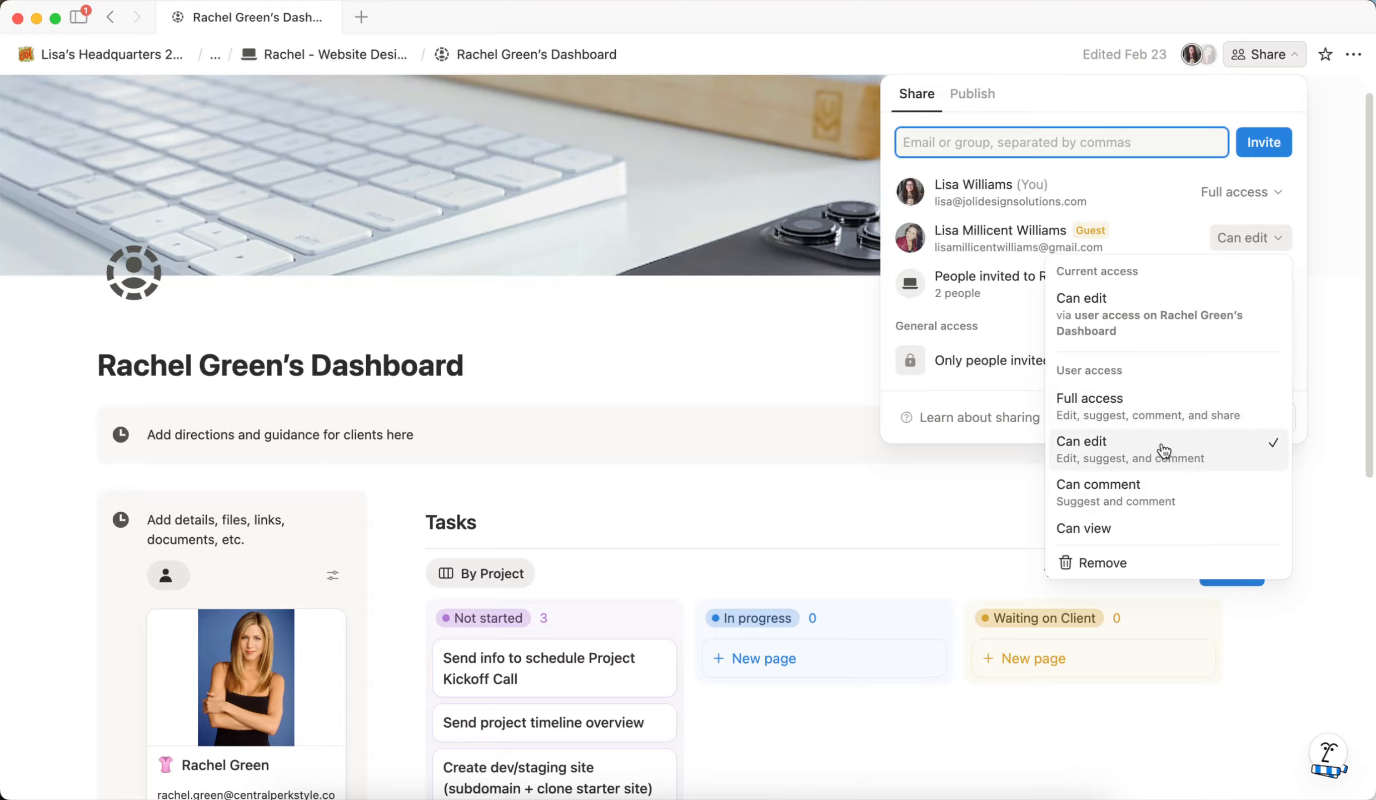
left_click(967, 237)
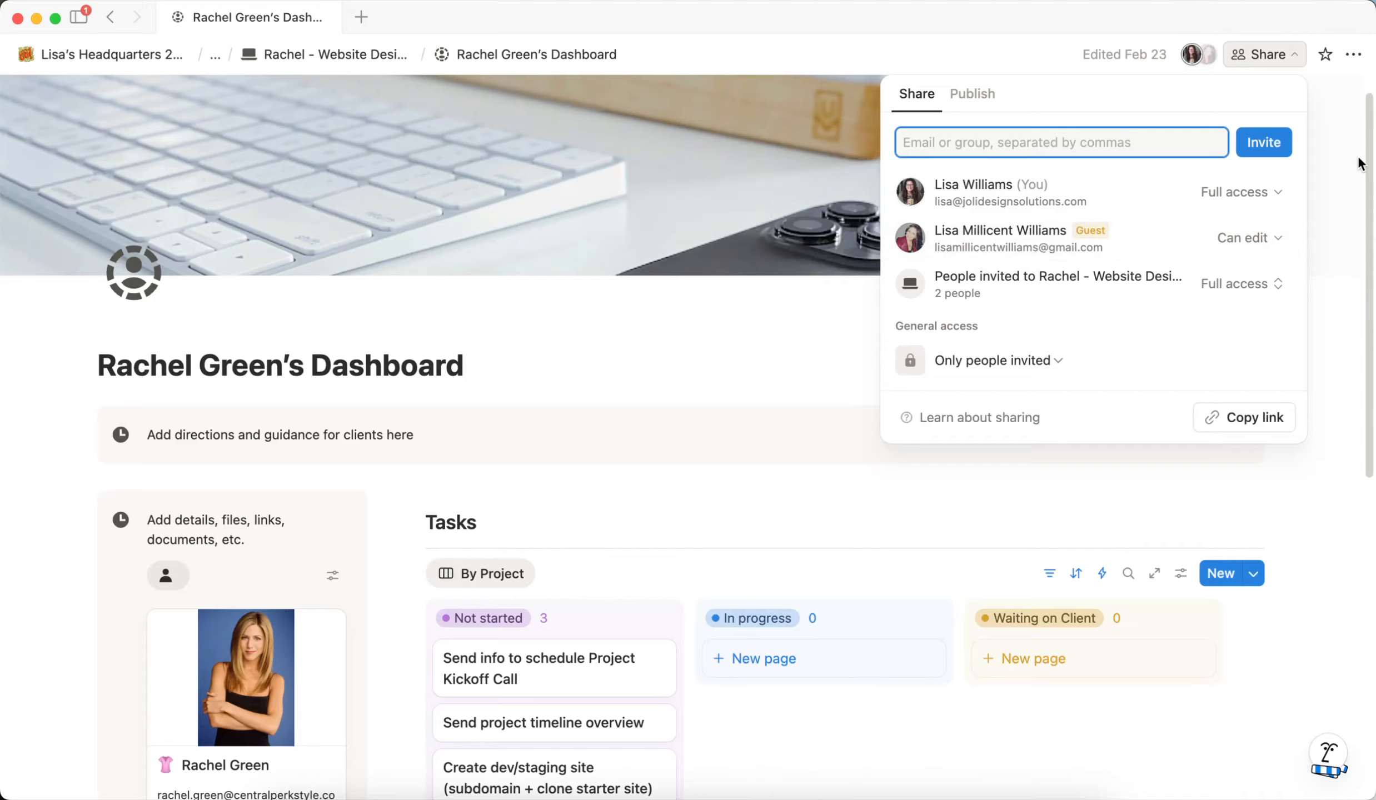
left_click(1323, 196)
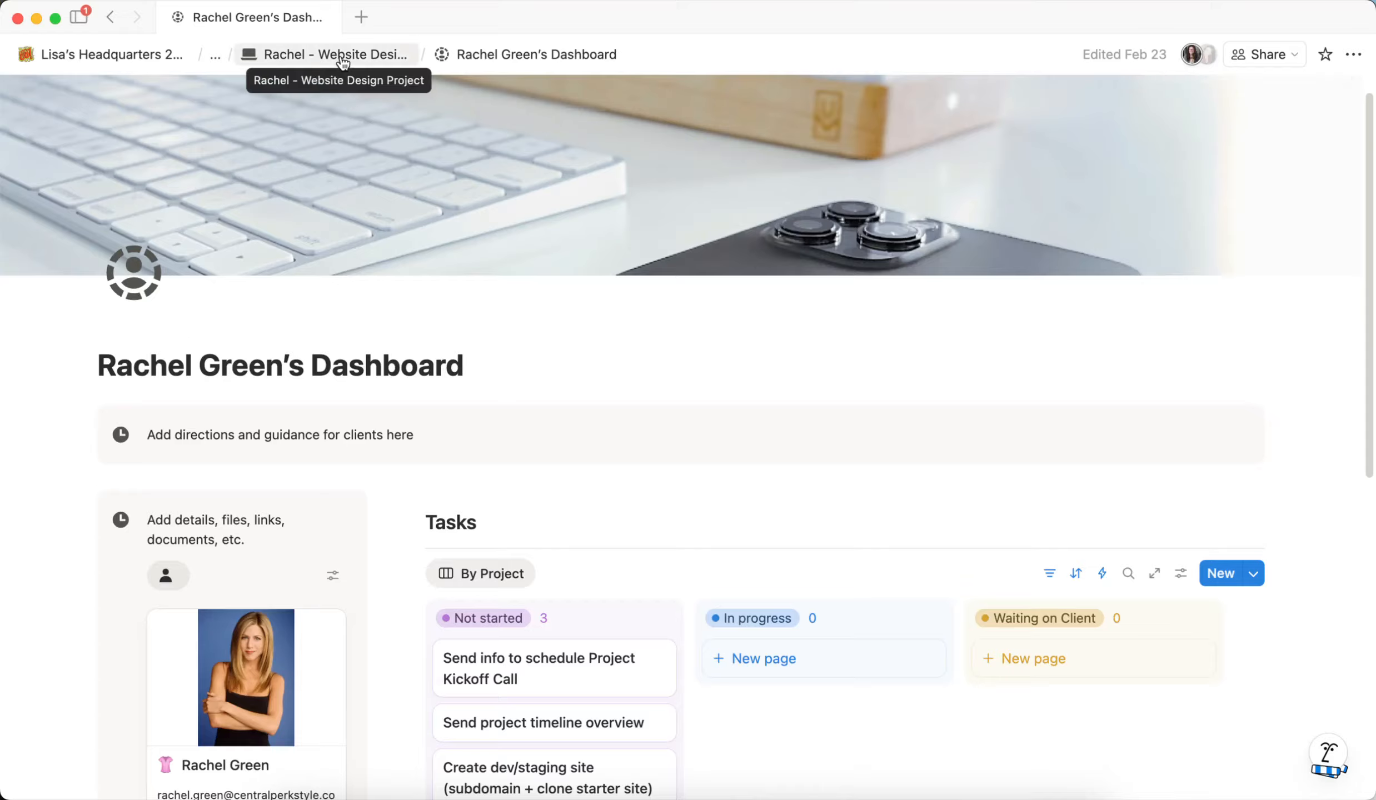
Step: Go back to the website design project page and examine the Strategy/Paid Discovery and Web Design Project phase buttons
left_click(336, 56)
scroll(808, 408, "down", 5)
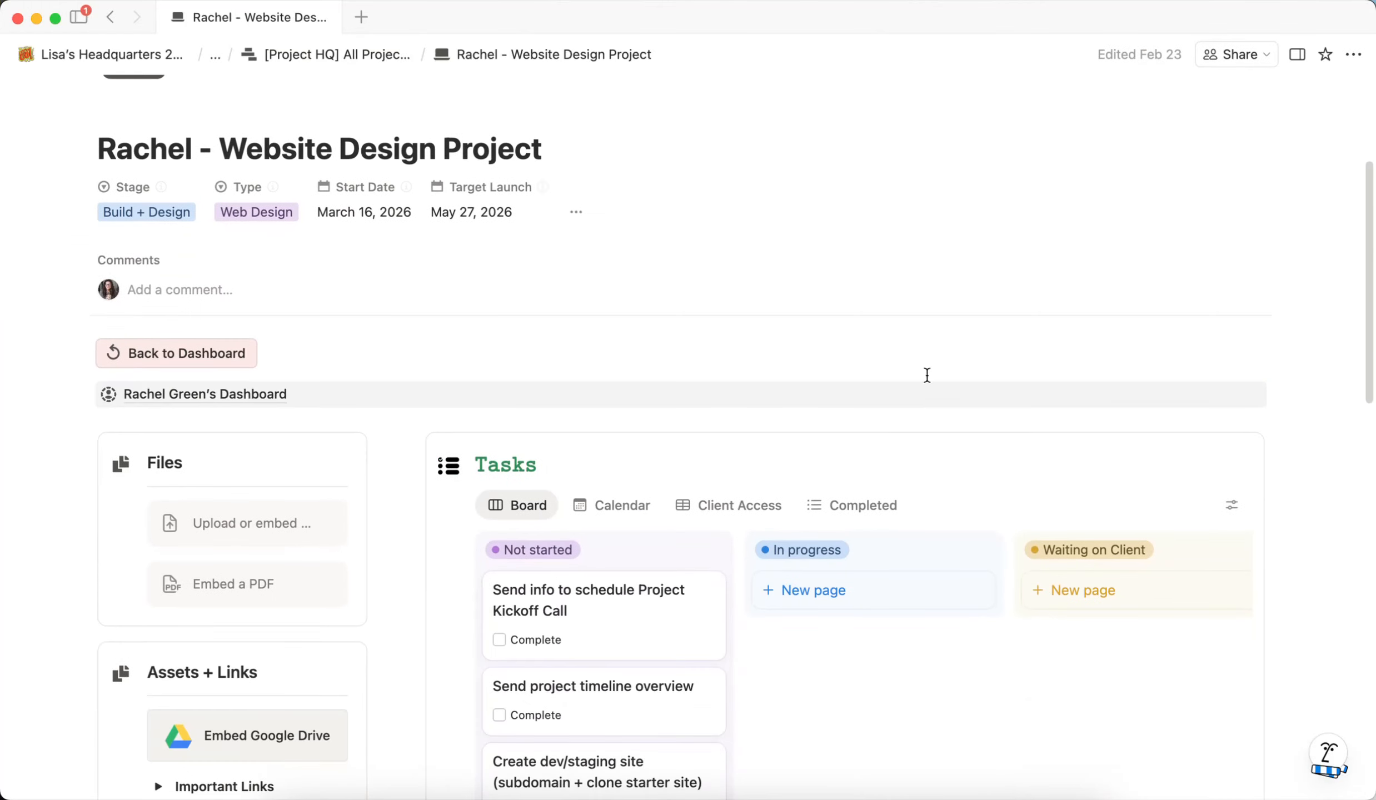
scroll(918, 366, "down", 6)
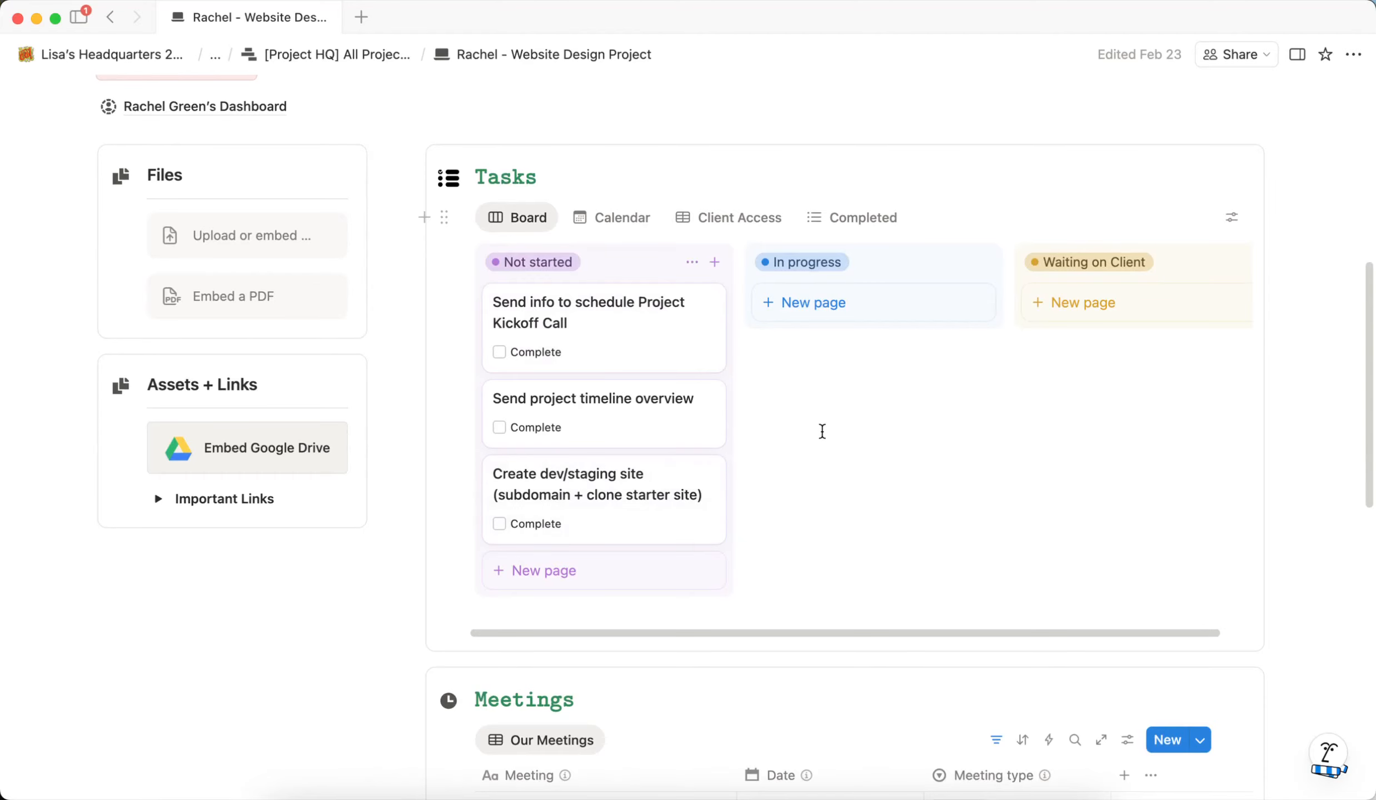
scroll(906, 470, "down", 6)
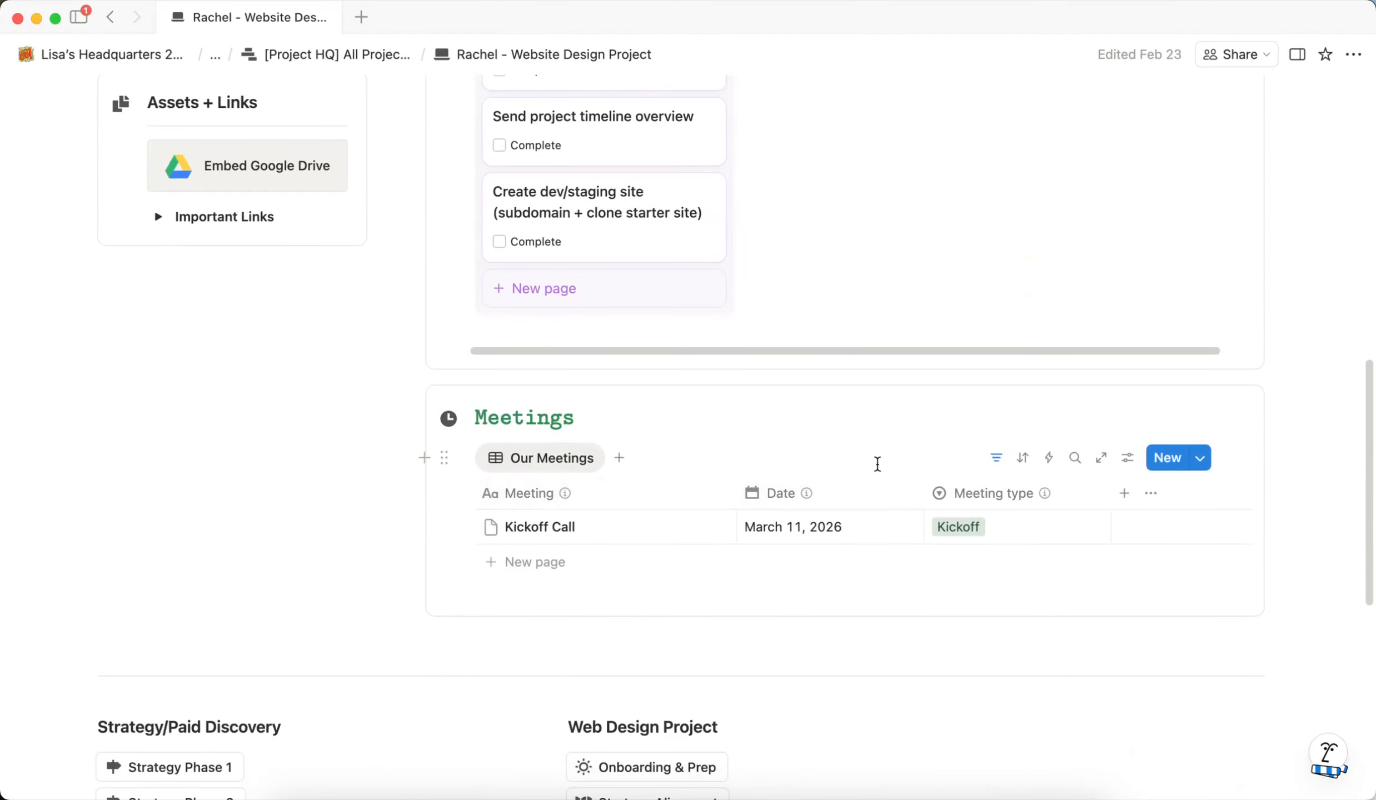
scroll(877, 464, "down", 9)
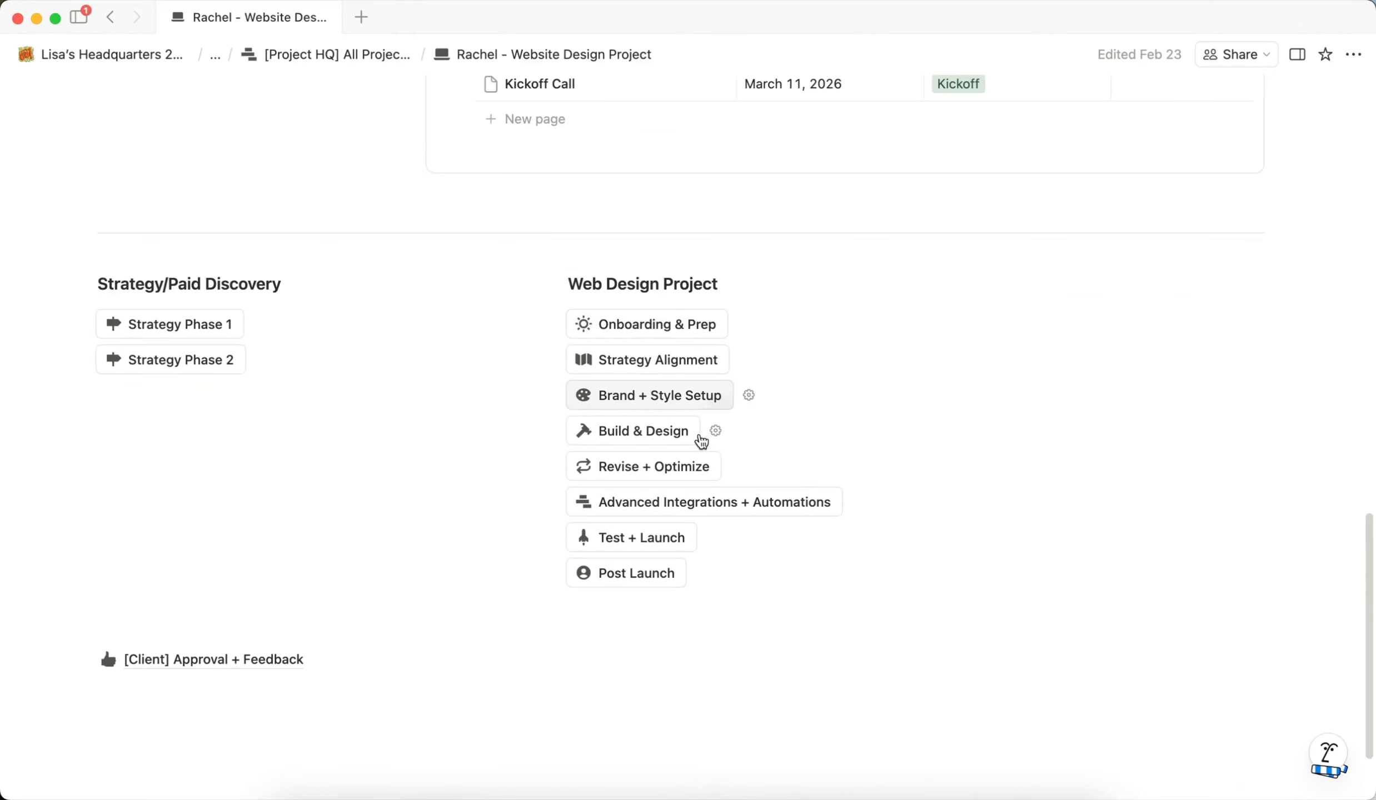
Step: Try adding a new button block below Post Launch in the Web Design Project section, and discard it
left_click(523, 574)
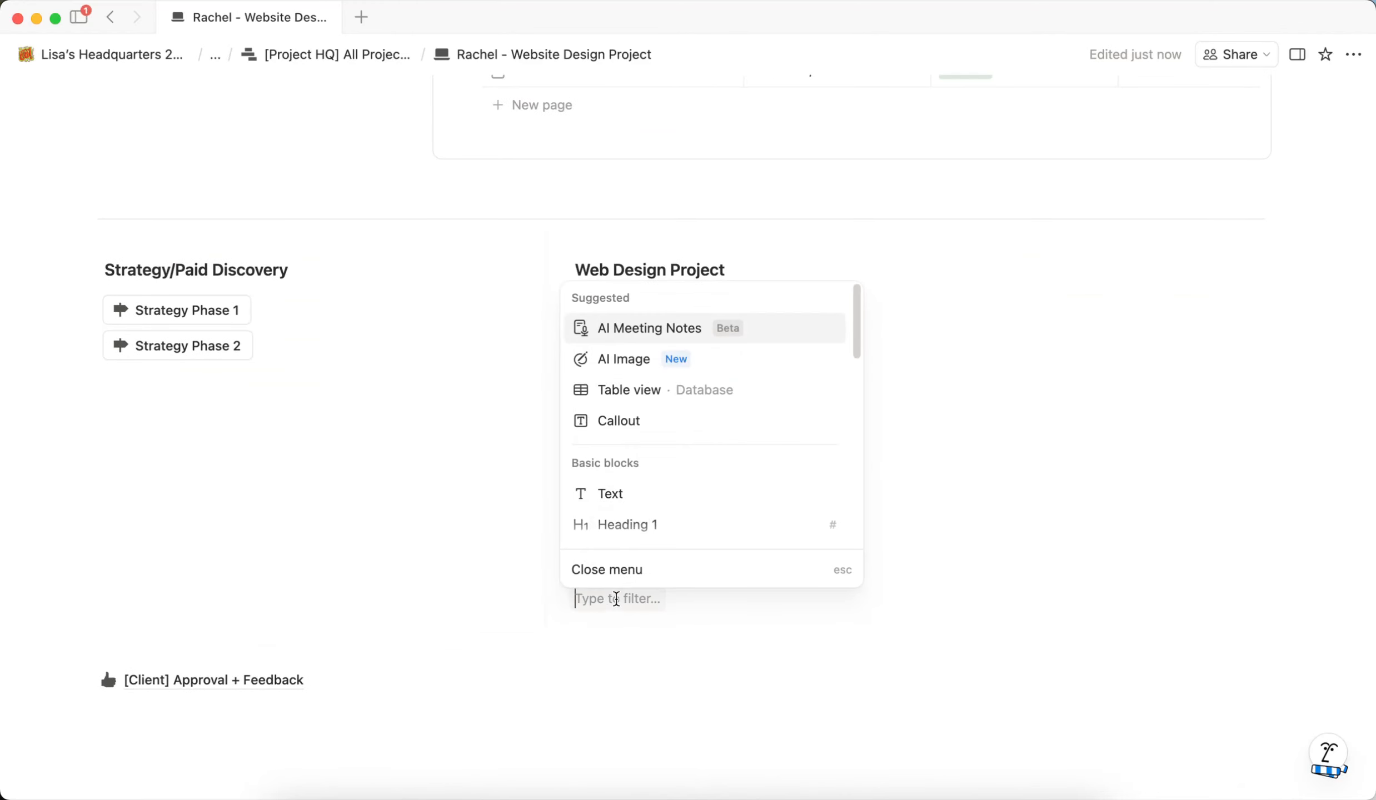
type("butt")
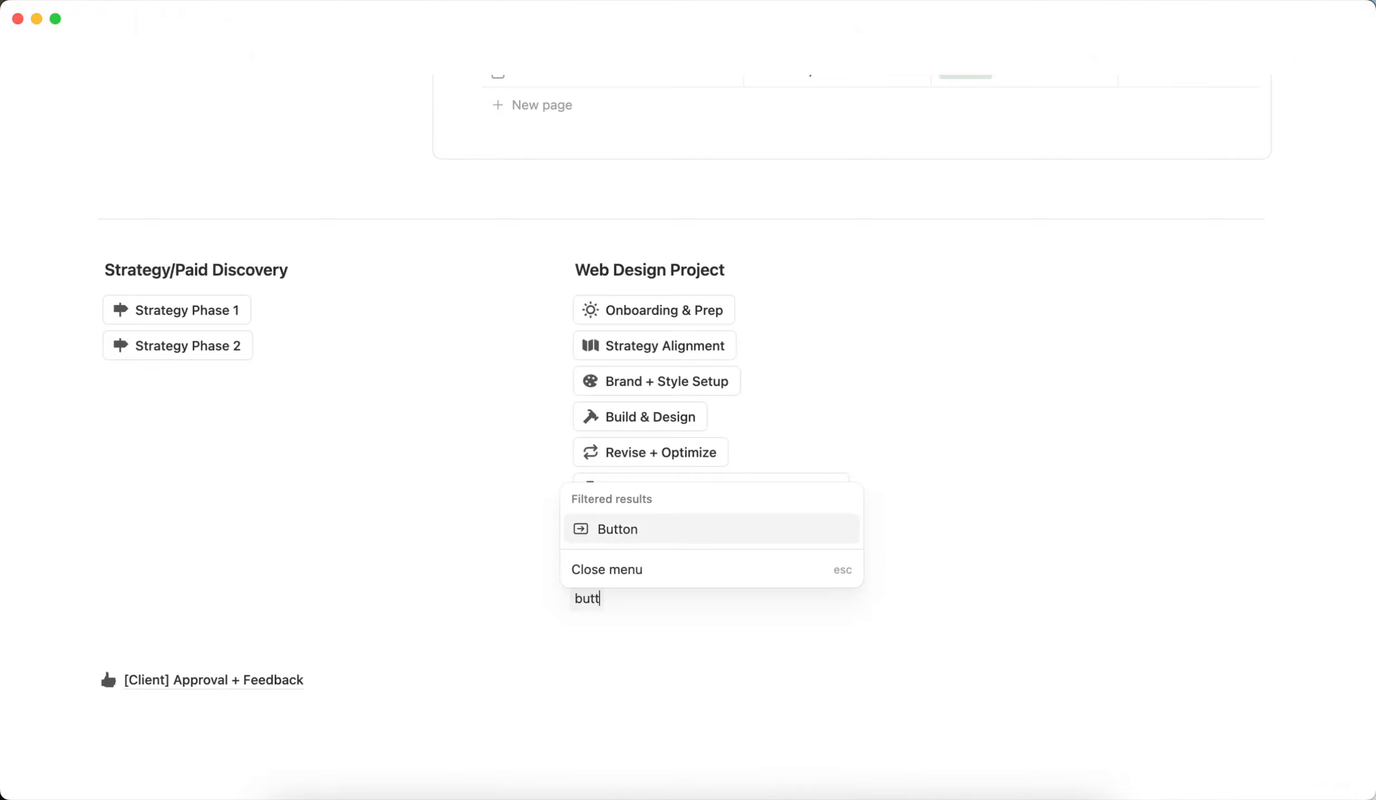
left_click(623, 542)
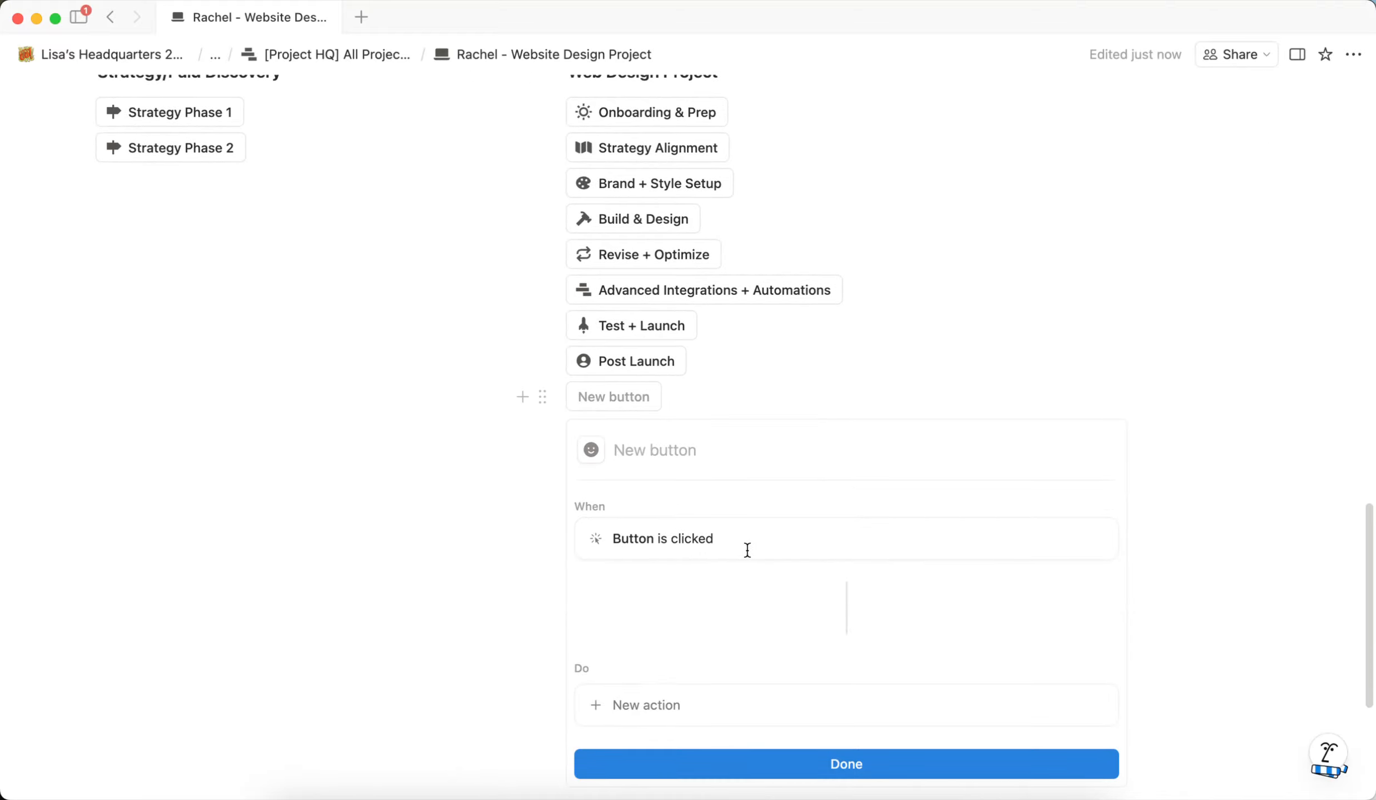
left_click(542, 397)
left_click(361, 428)
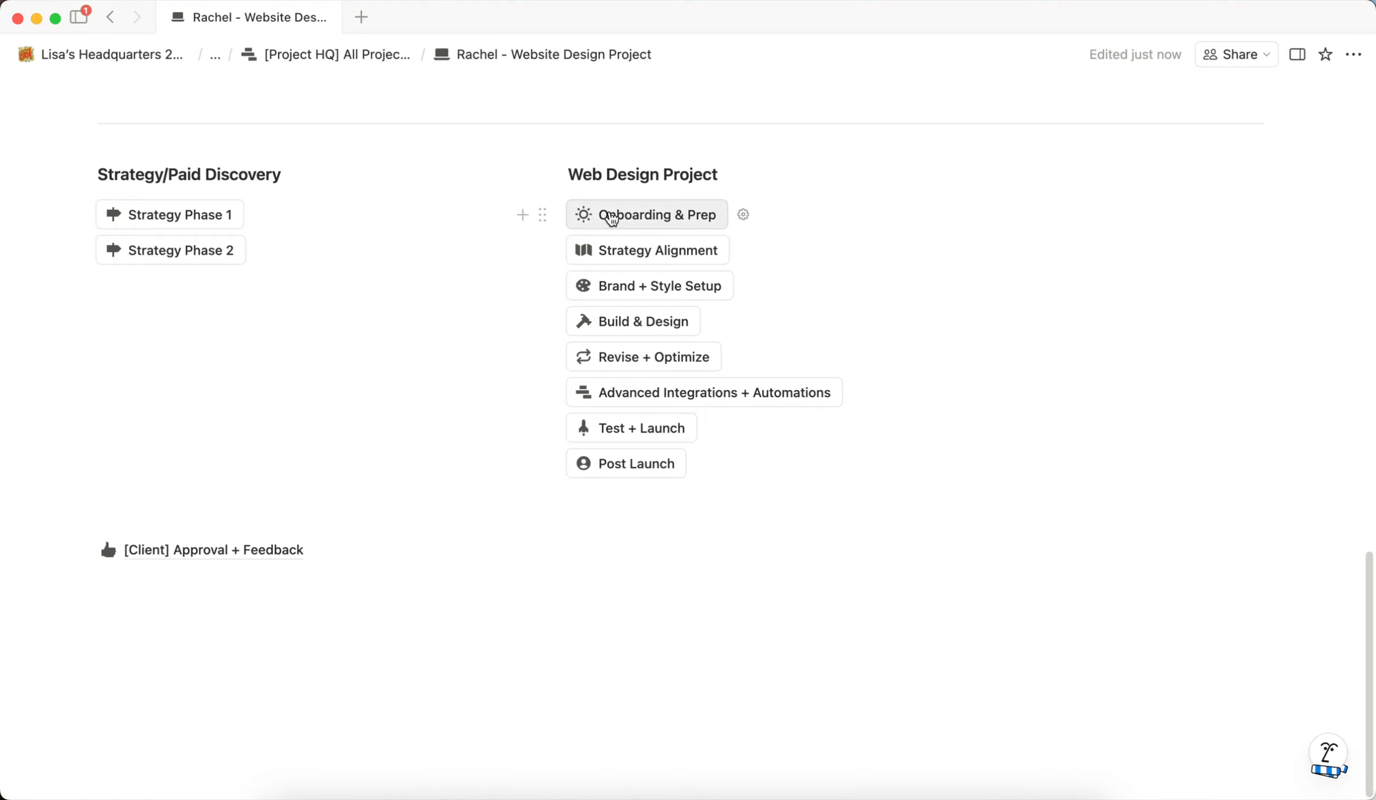
Step: Inspect the Onboarding & Prep button's configured actions that add pages to the Web Tasks Database, and close its settings
left_click(745, 217)
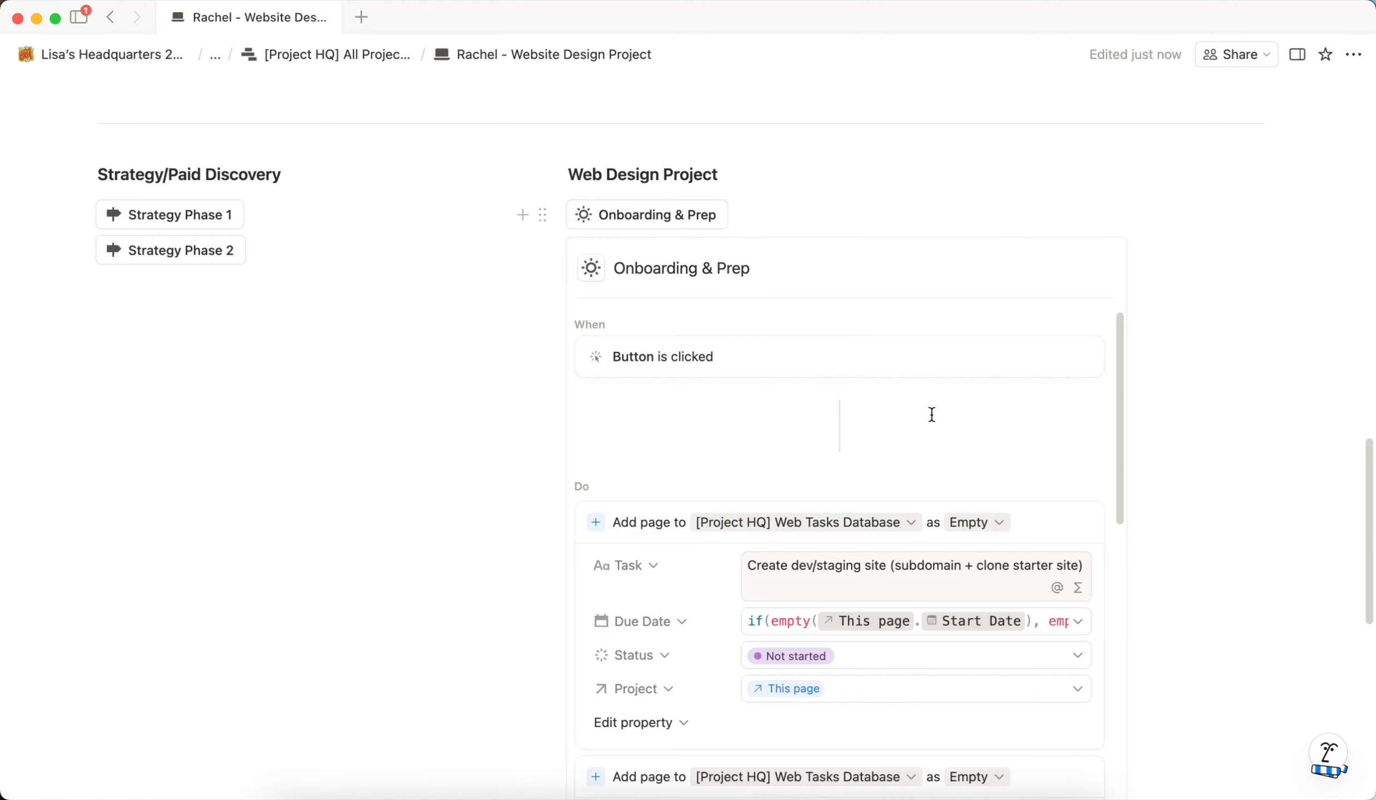
scroll(961, 398, "down", 8)
scroll(983, 386, "up", 8)
scroll(1198, 365, "down", 10)
scroll(992, 368, "up", 5)
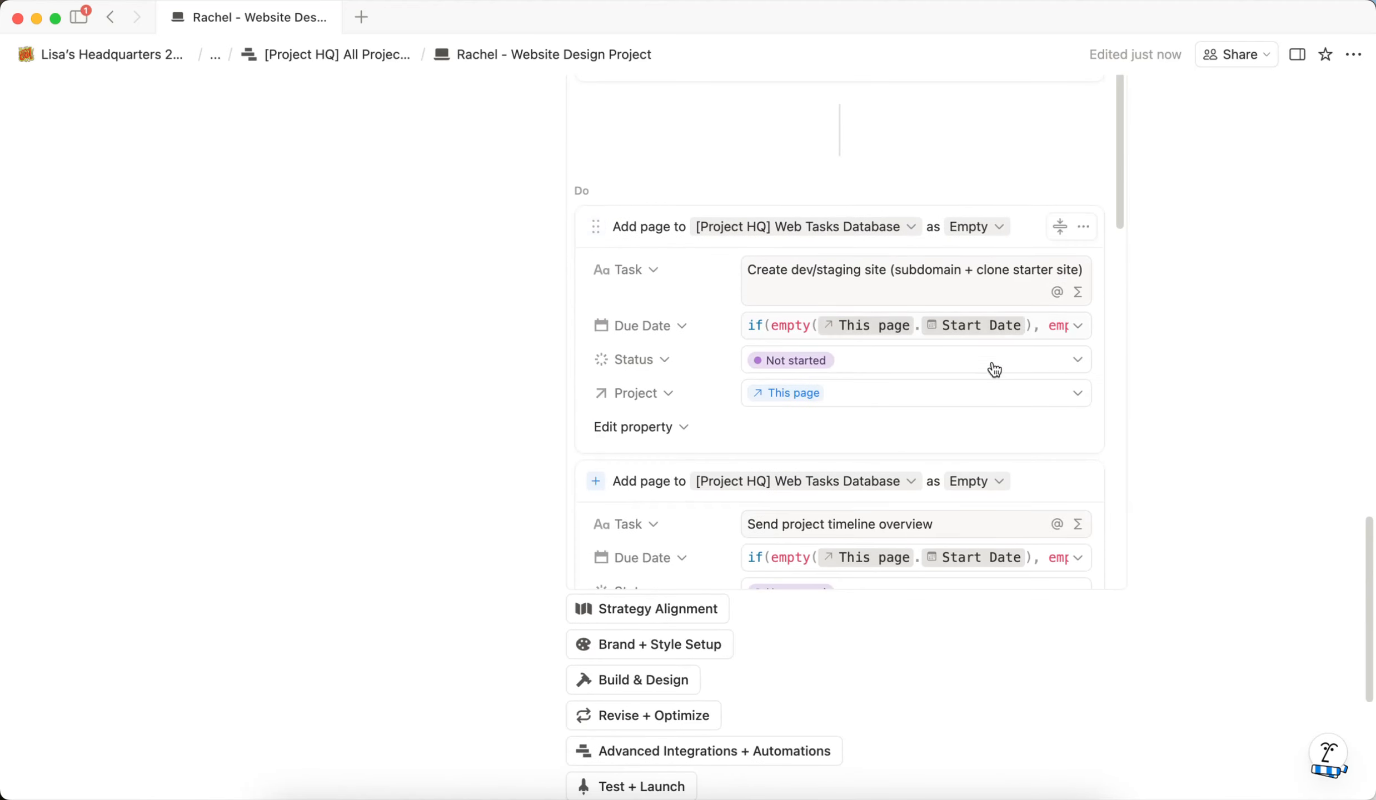
scroll(980, 365, "down", 6)
left_click(889, 565)
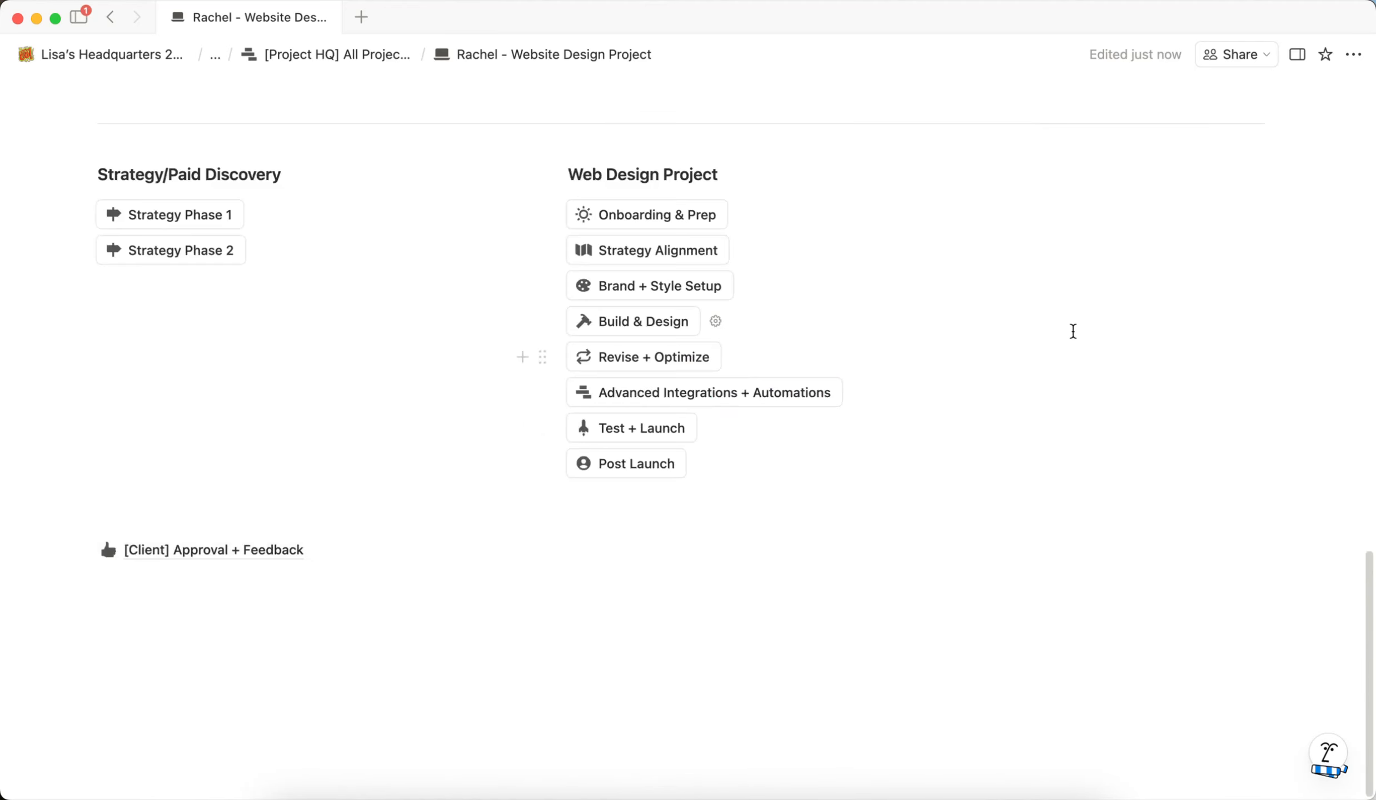
Step: Return to the Web Design Dashboard and review its Projects list and Current Clients gallery
scroll(1057, 354, "up", 15)
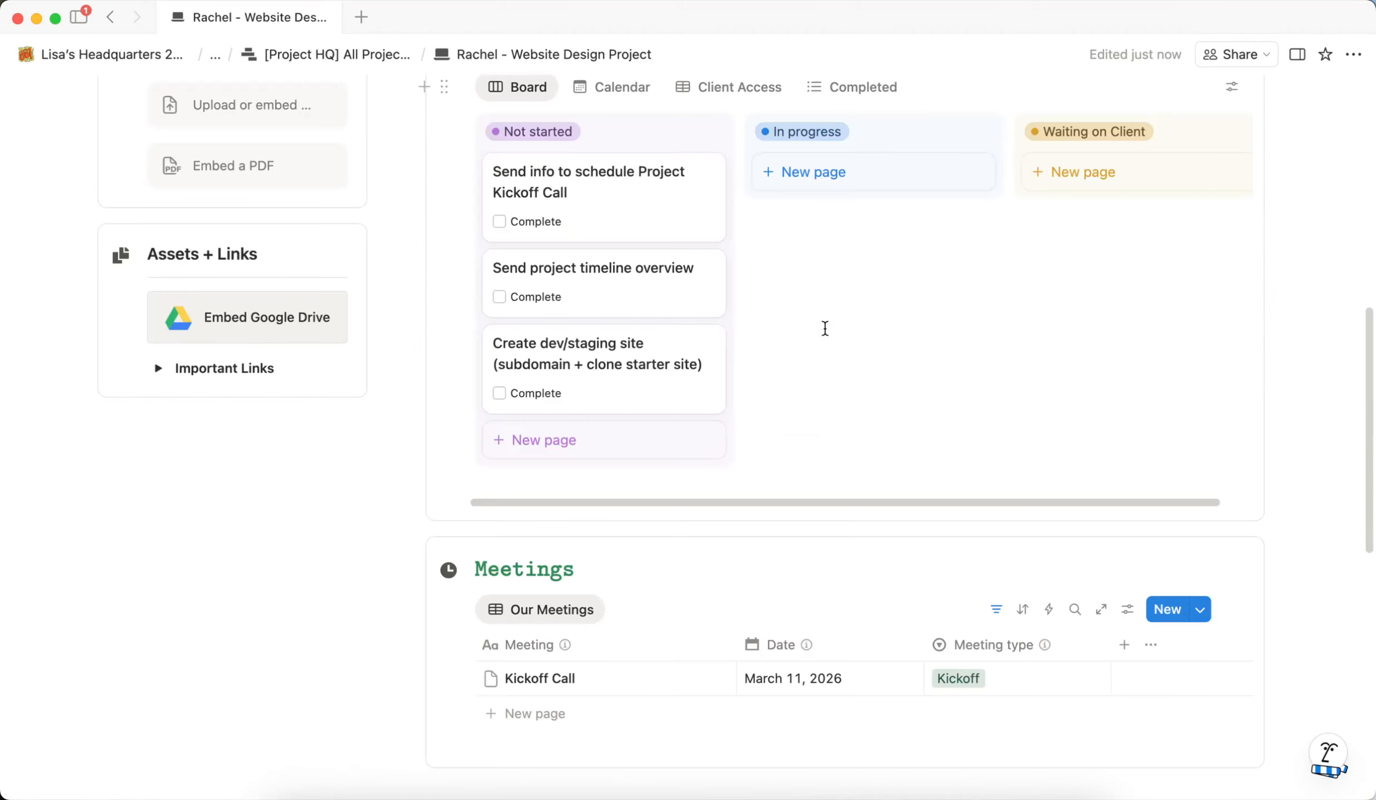
scroll(818, 293, "up", 3)
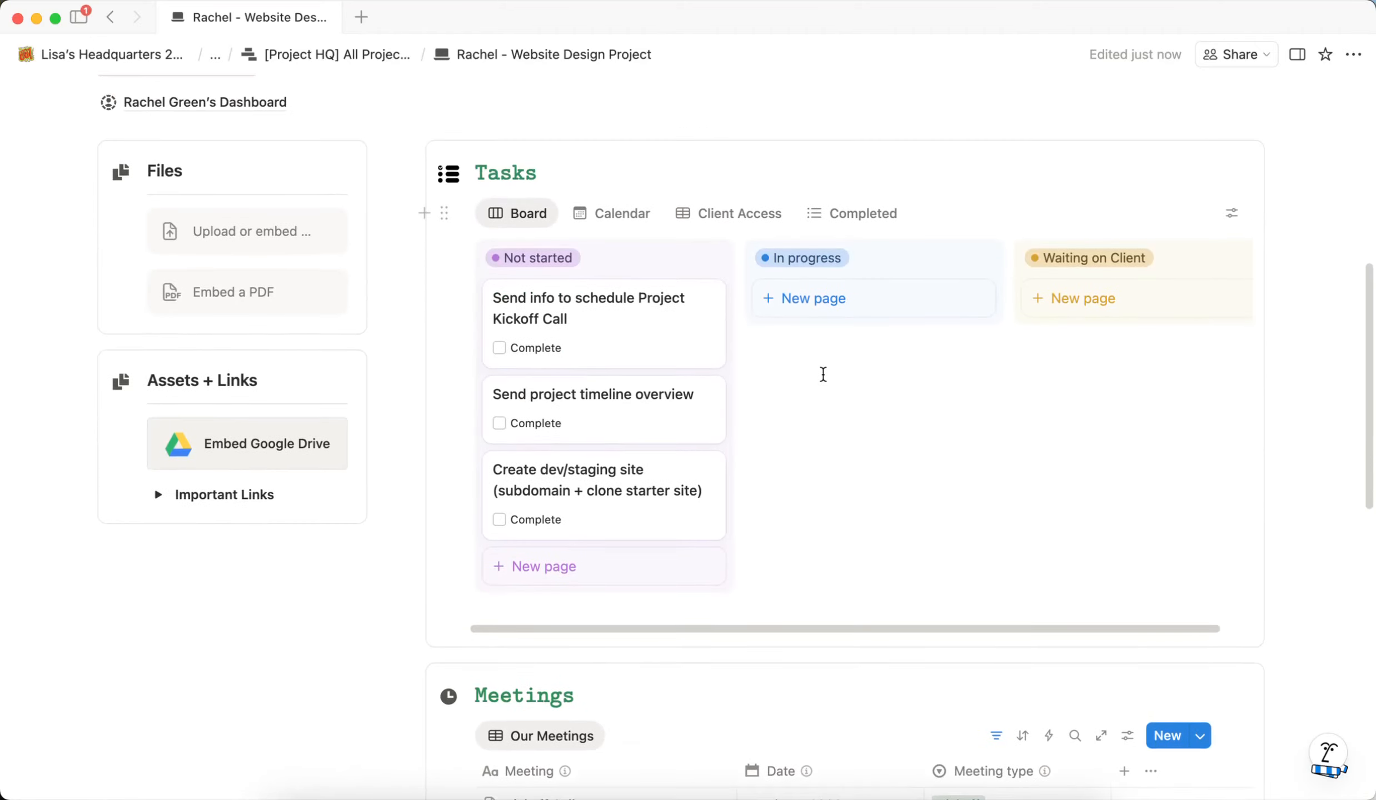
scroll(823, 374, "up", 8)
left_click(288, 55)
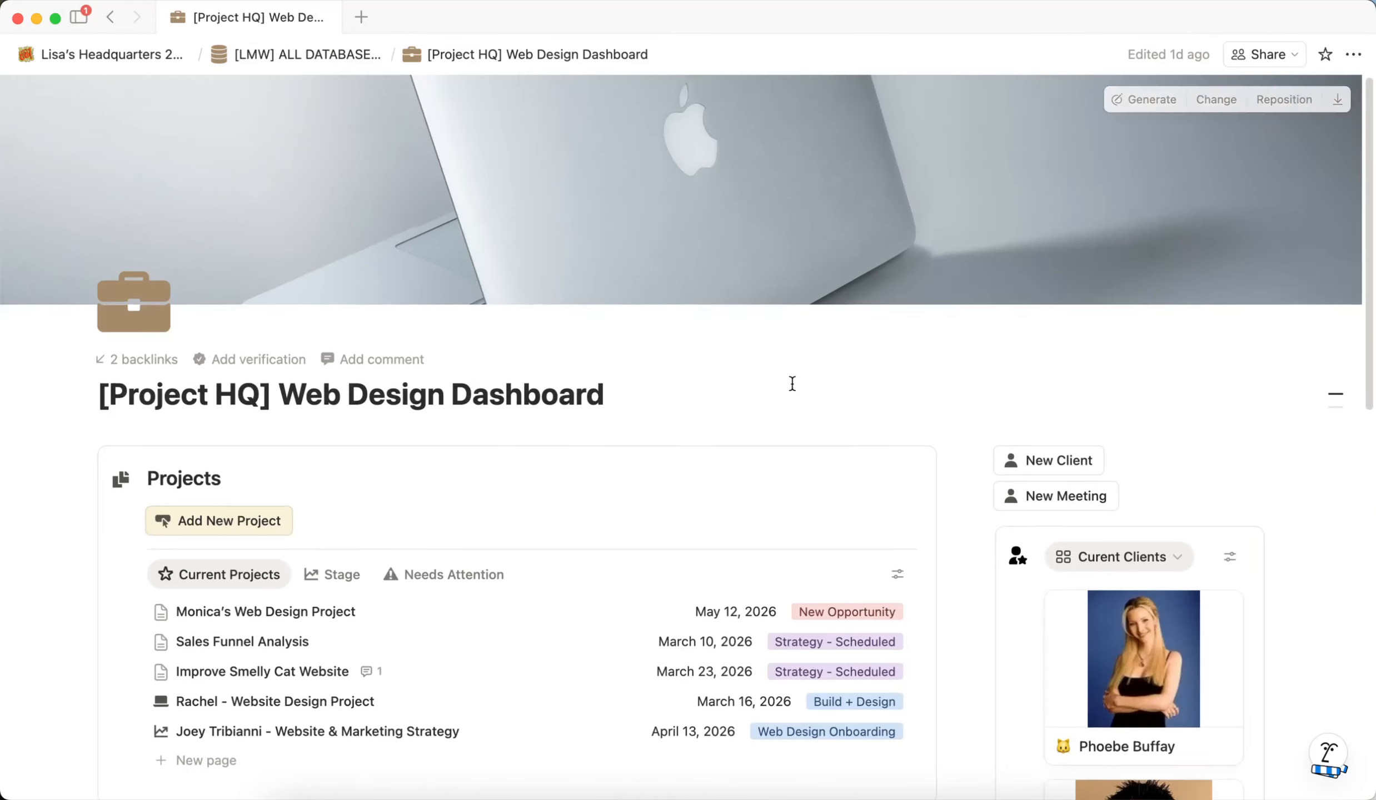
scroll(974, 427, "down", 6)
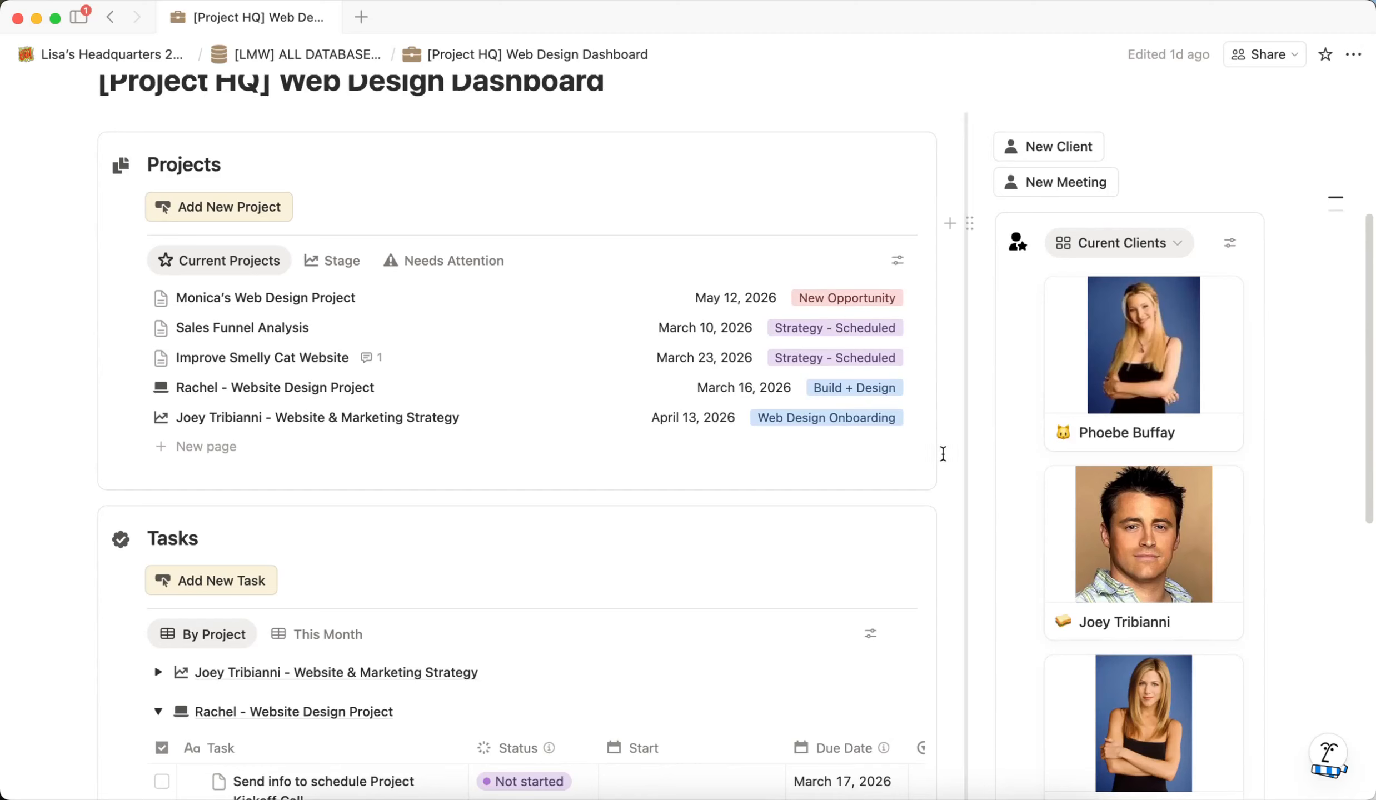
scroll(317, 190, "down", 1)
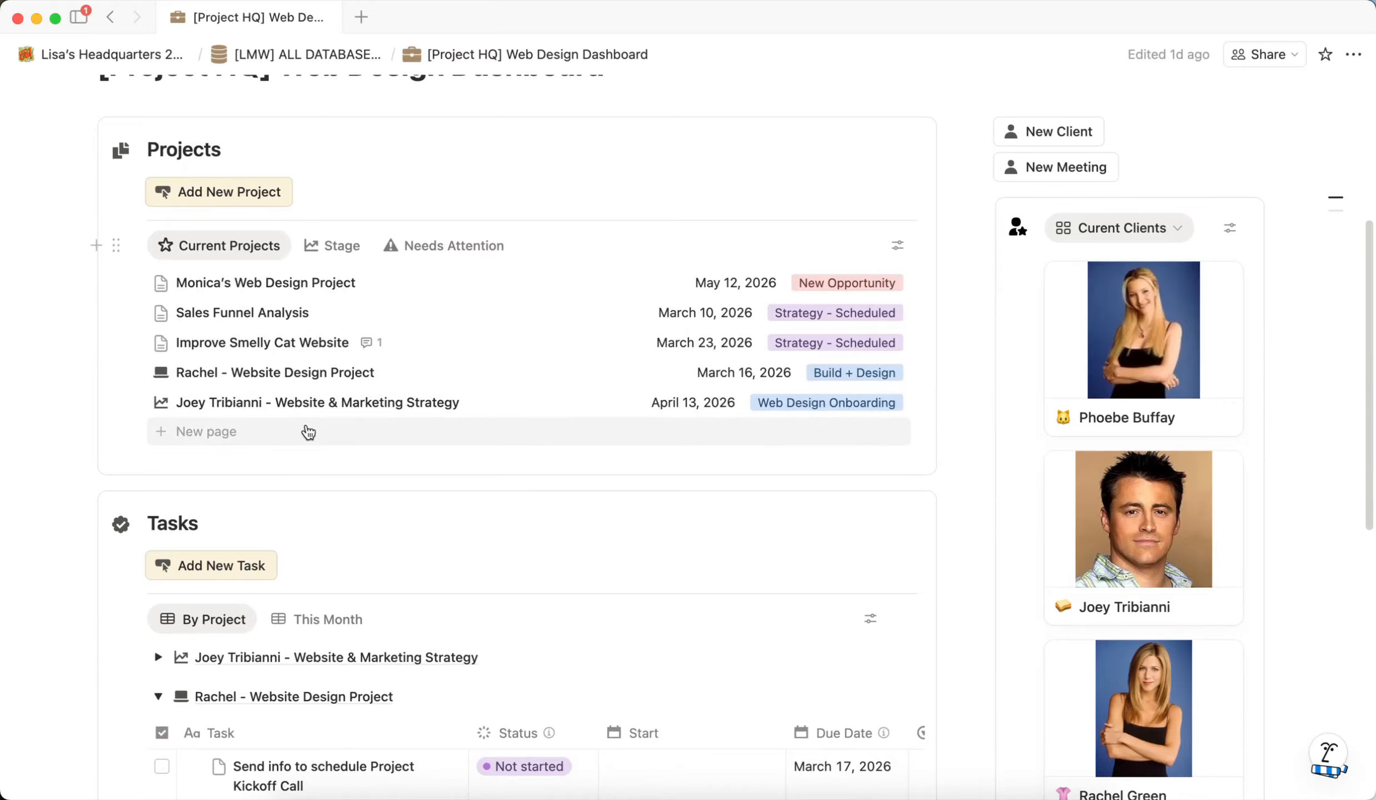
Step: Look through the Stage and Needs Attention views of Projects and return to the Current Projects view
left_click(345, 252)
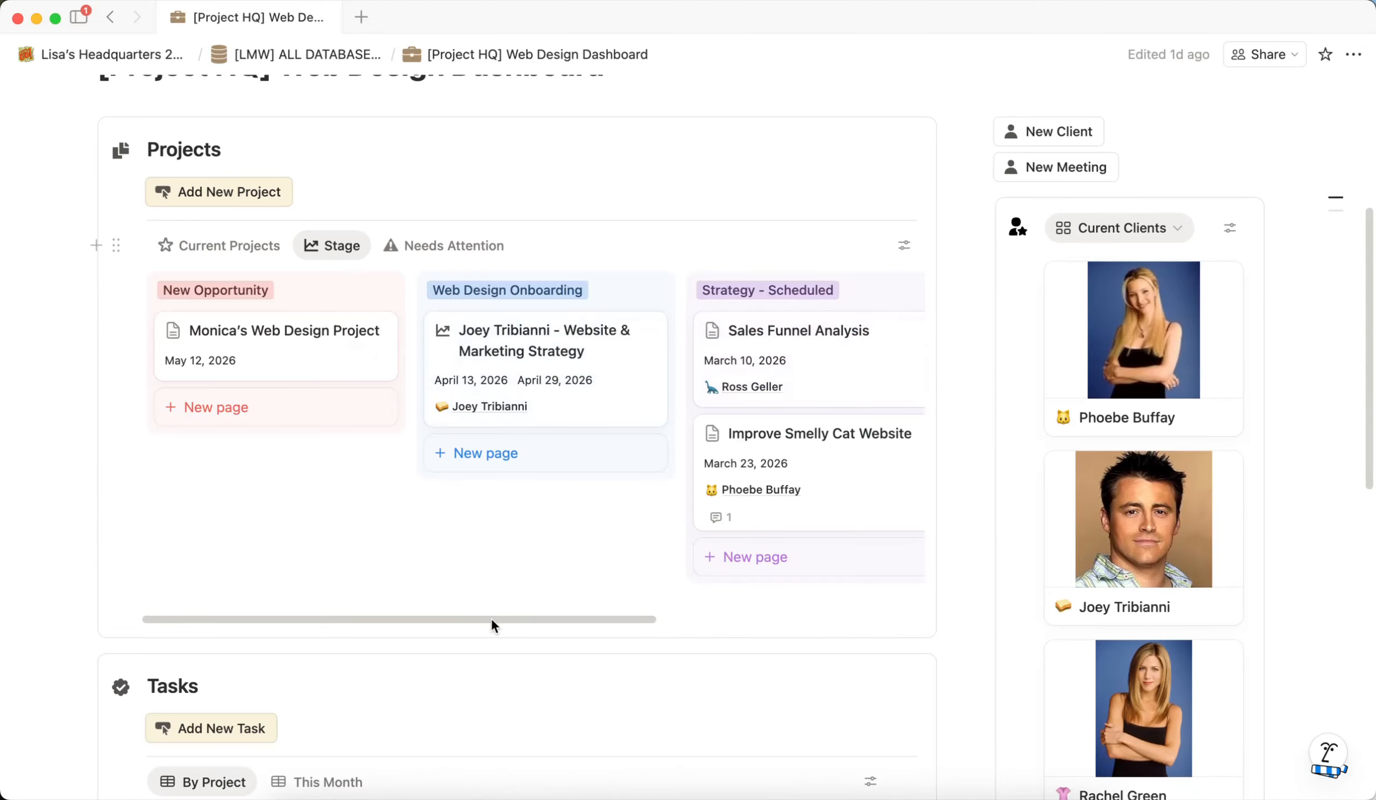
left_click_drag(490, 619, 807, 624)
scroll(796, 622, "left", 10)
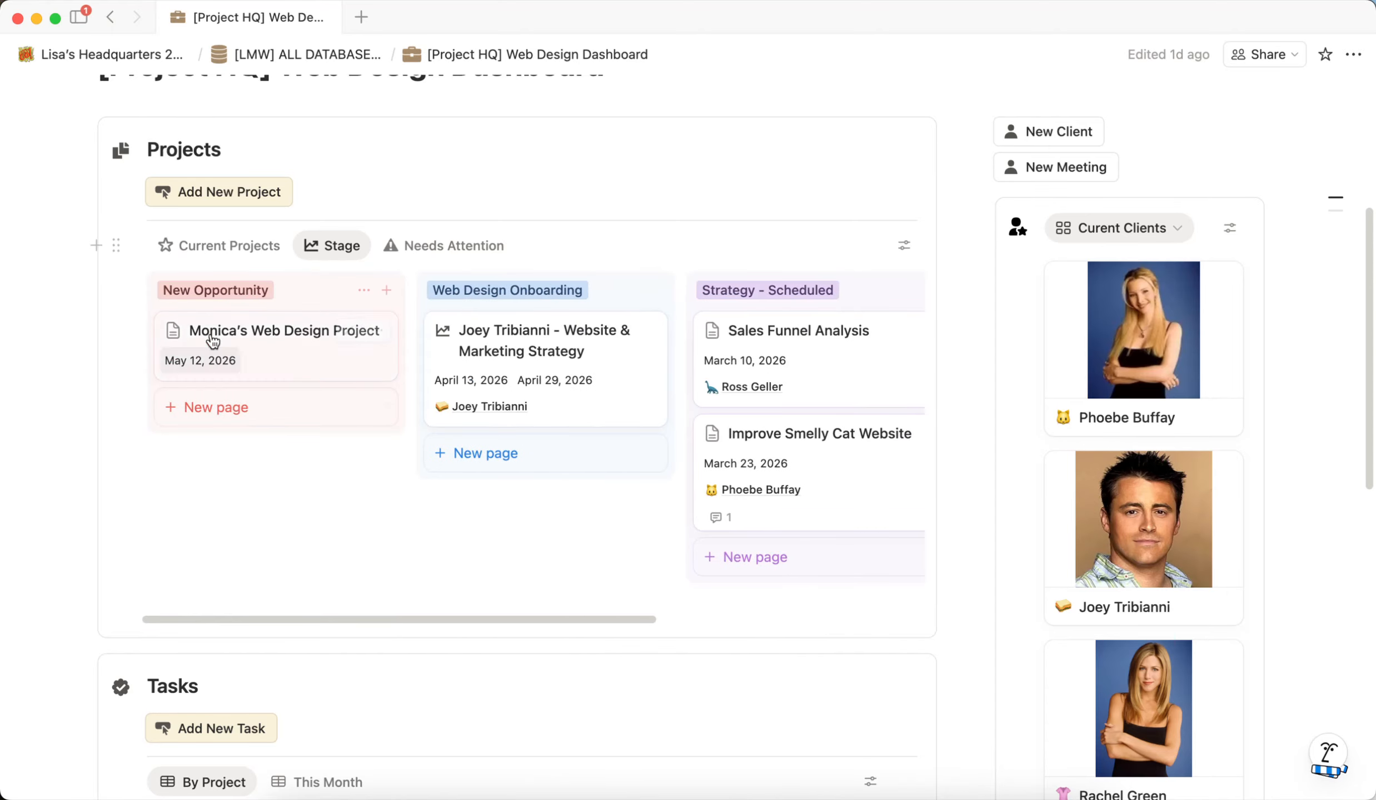
left_click(453, 247)
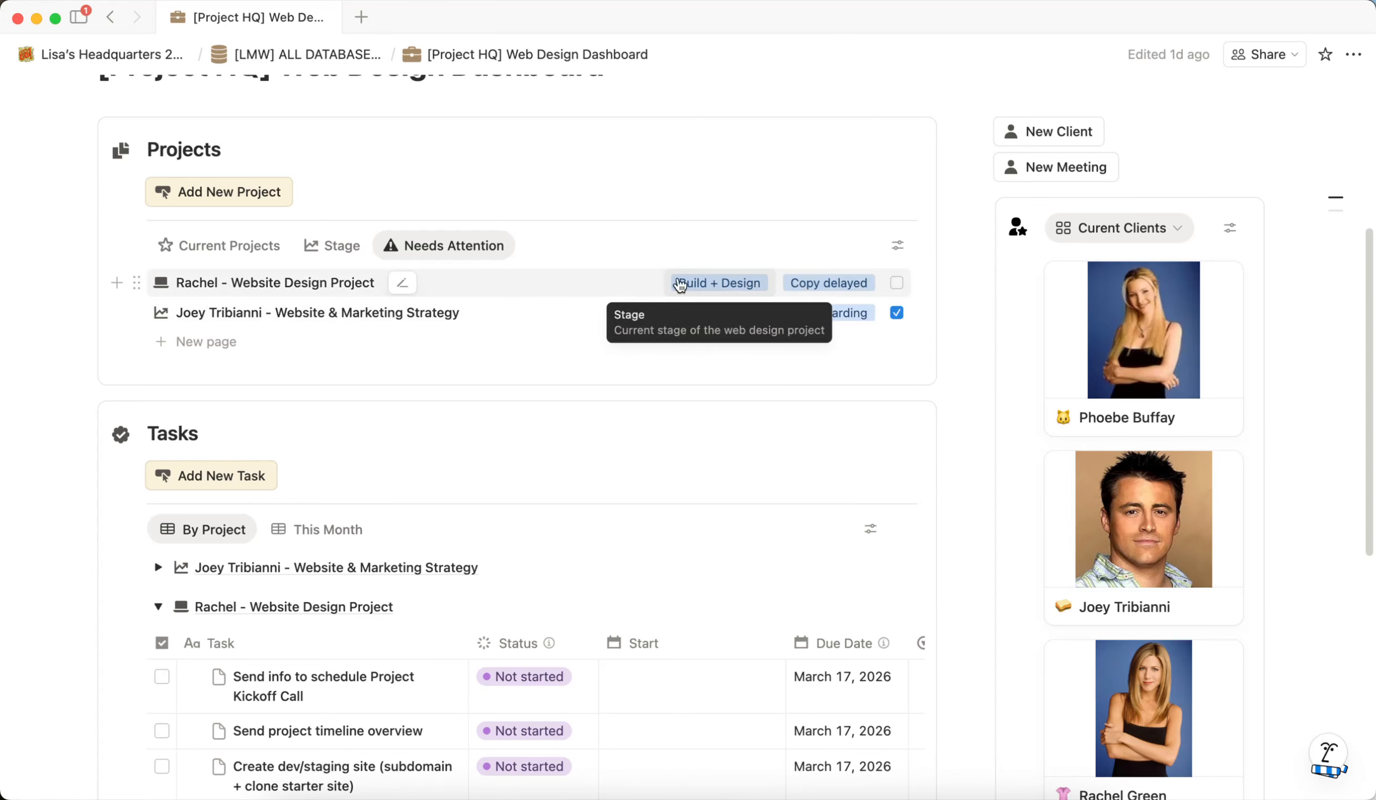
left_click(238, 254)
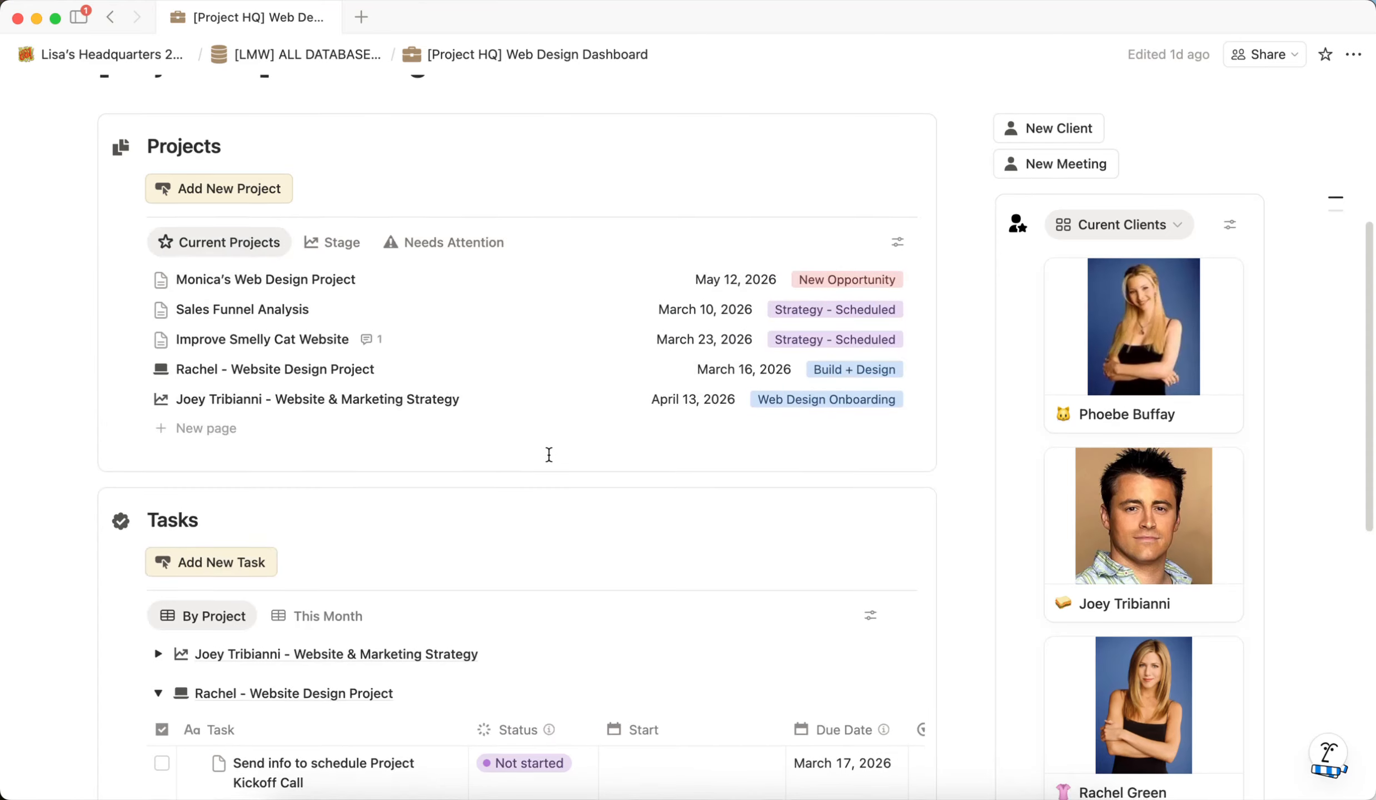
Step: Expand the Website & Marketing Strategy project group in the By Project view of the dashboard's Tasks
scroll(548, 455, "down", 6)
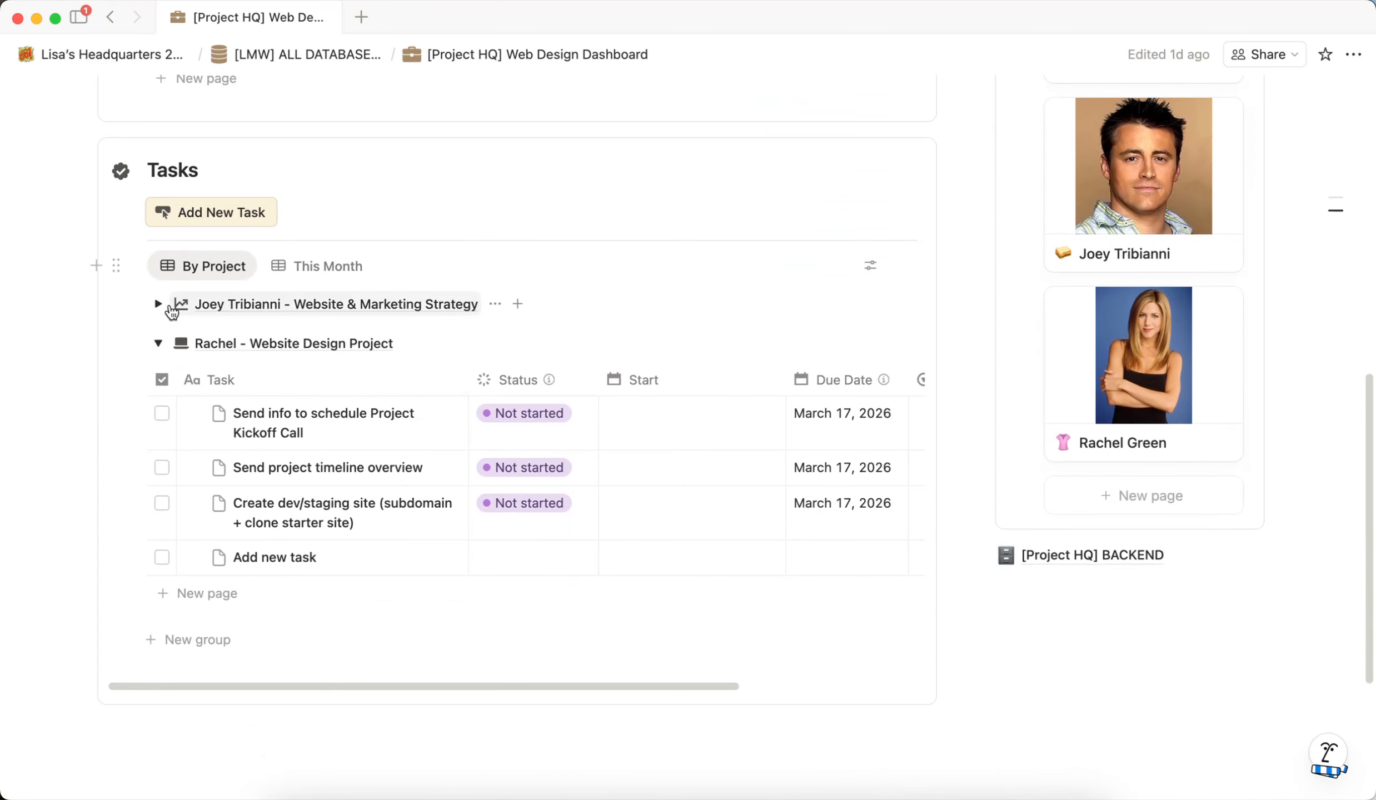
left_click(159, 305)
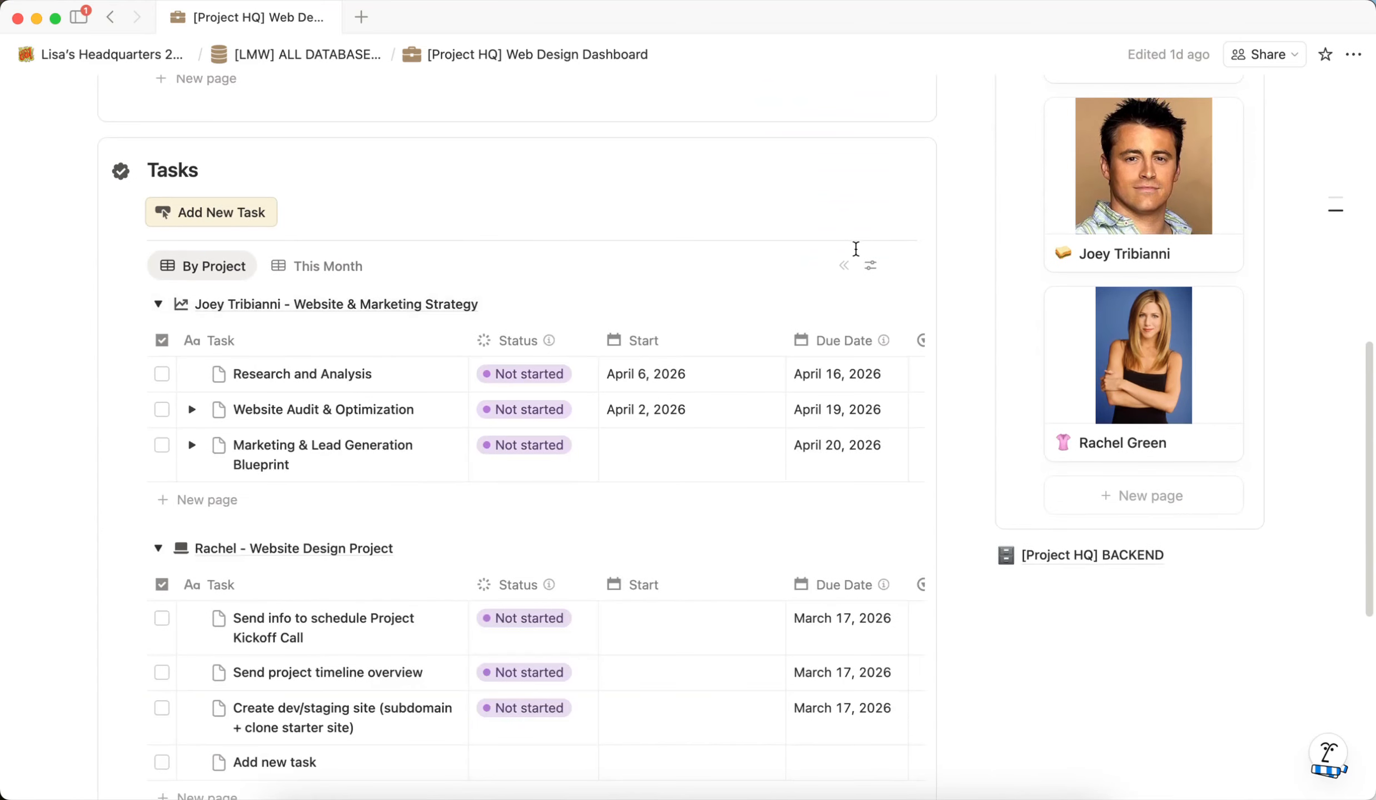
Step: Check the By Project view's settings in Tasks, look at the This Month view, and return to By Project
left_click(872, 267)
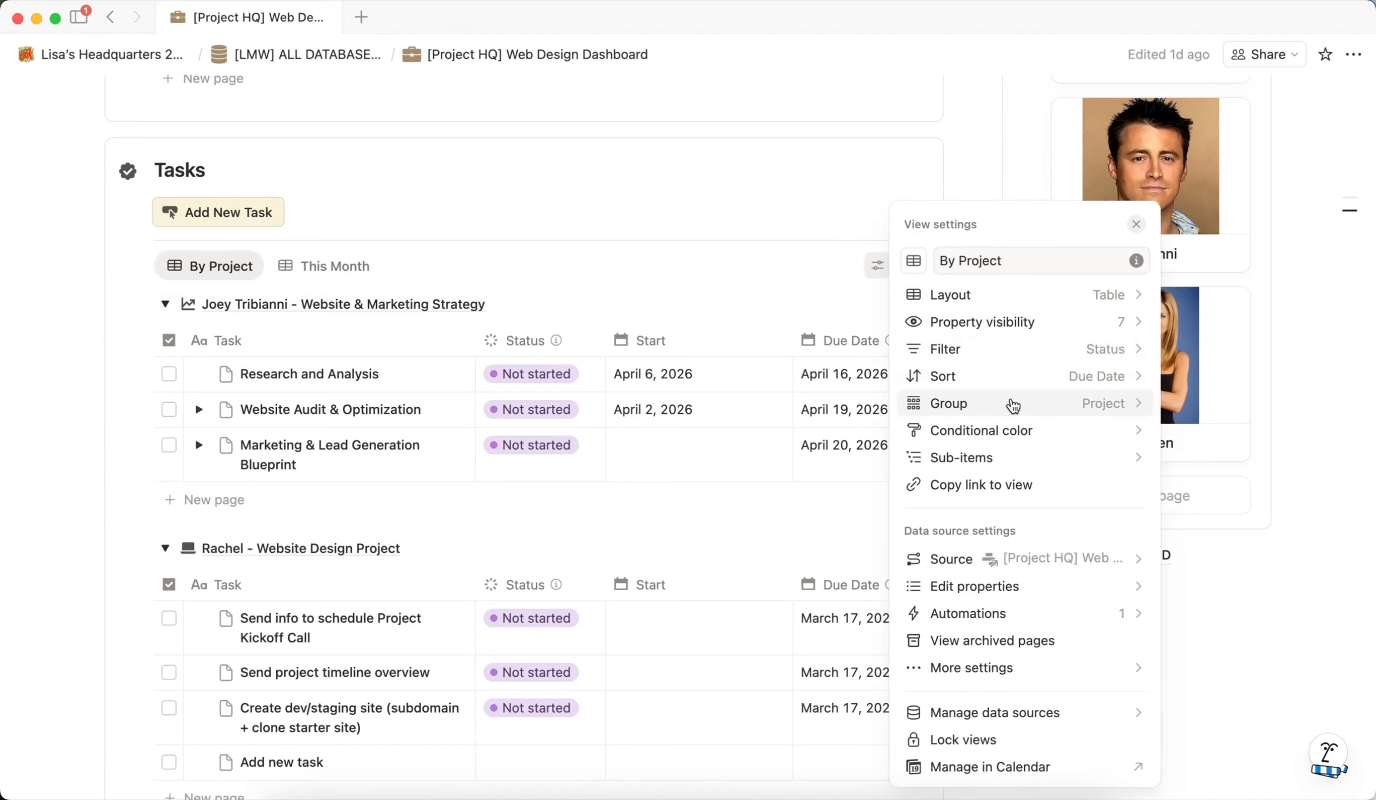
left_click(794, 301)
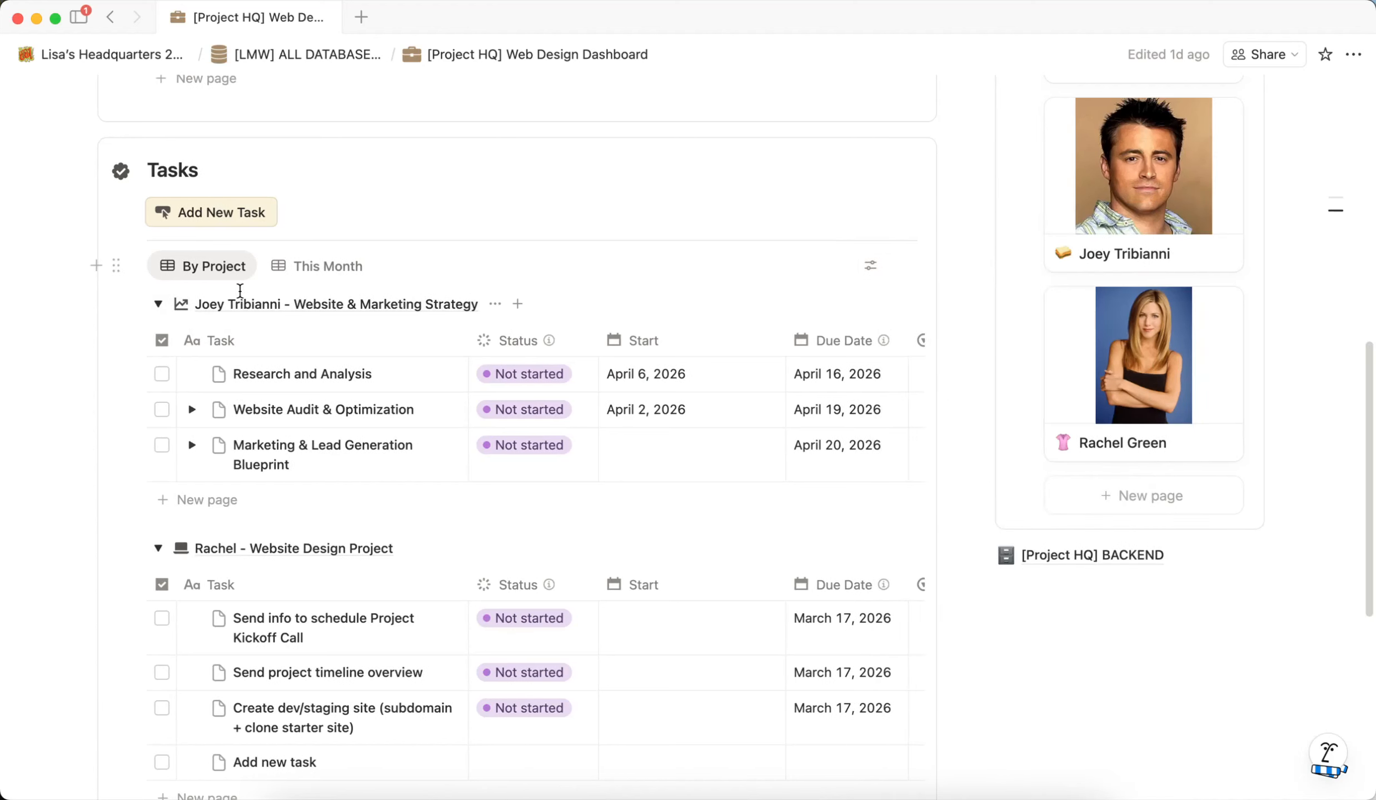
left_click(343, 269)
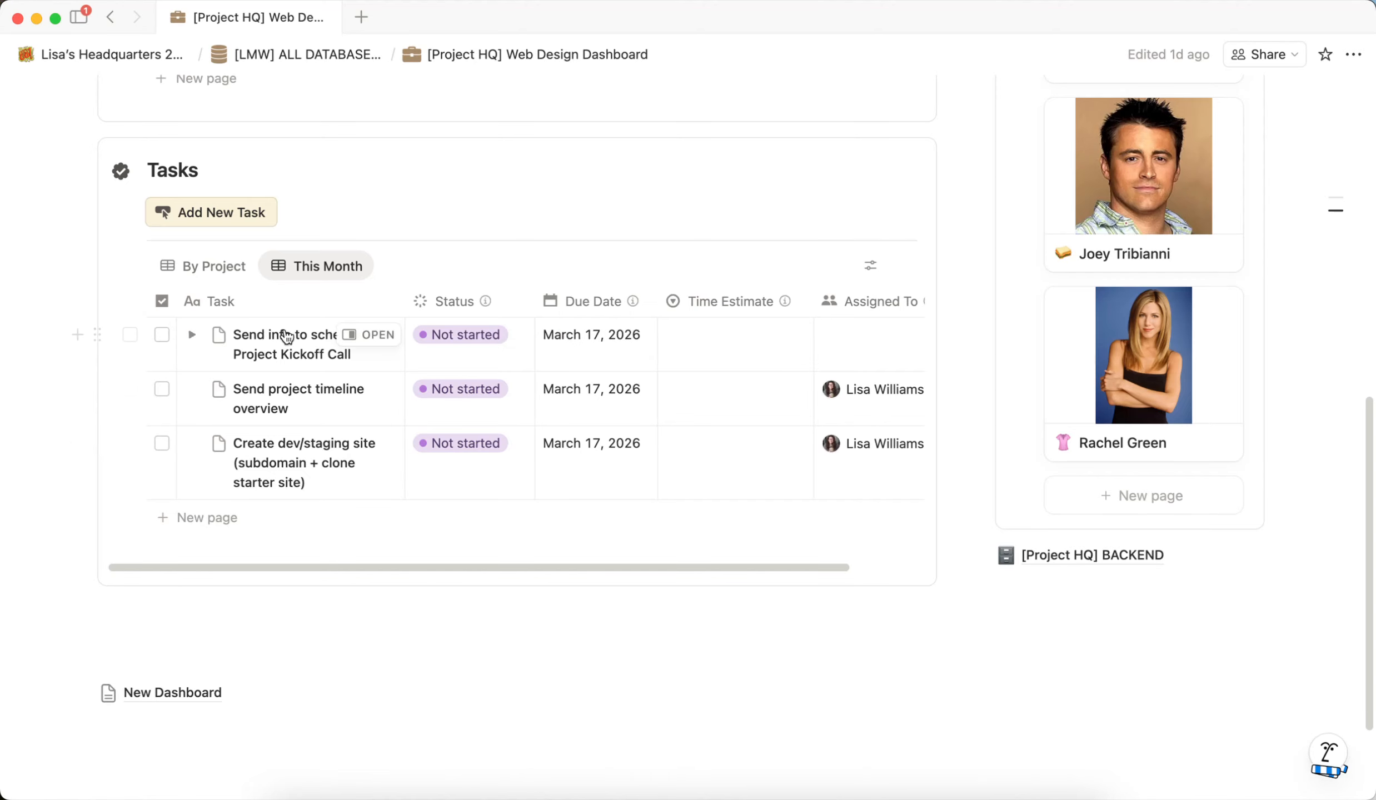
left_click(217, 271)
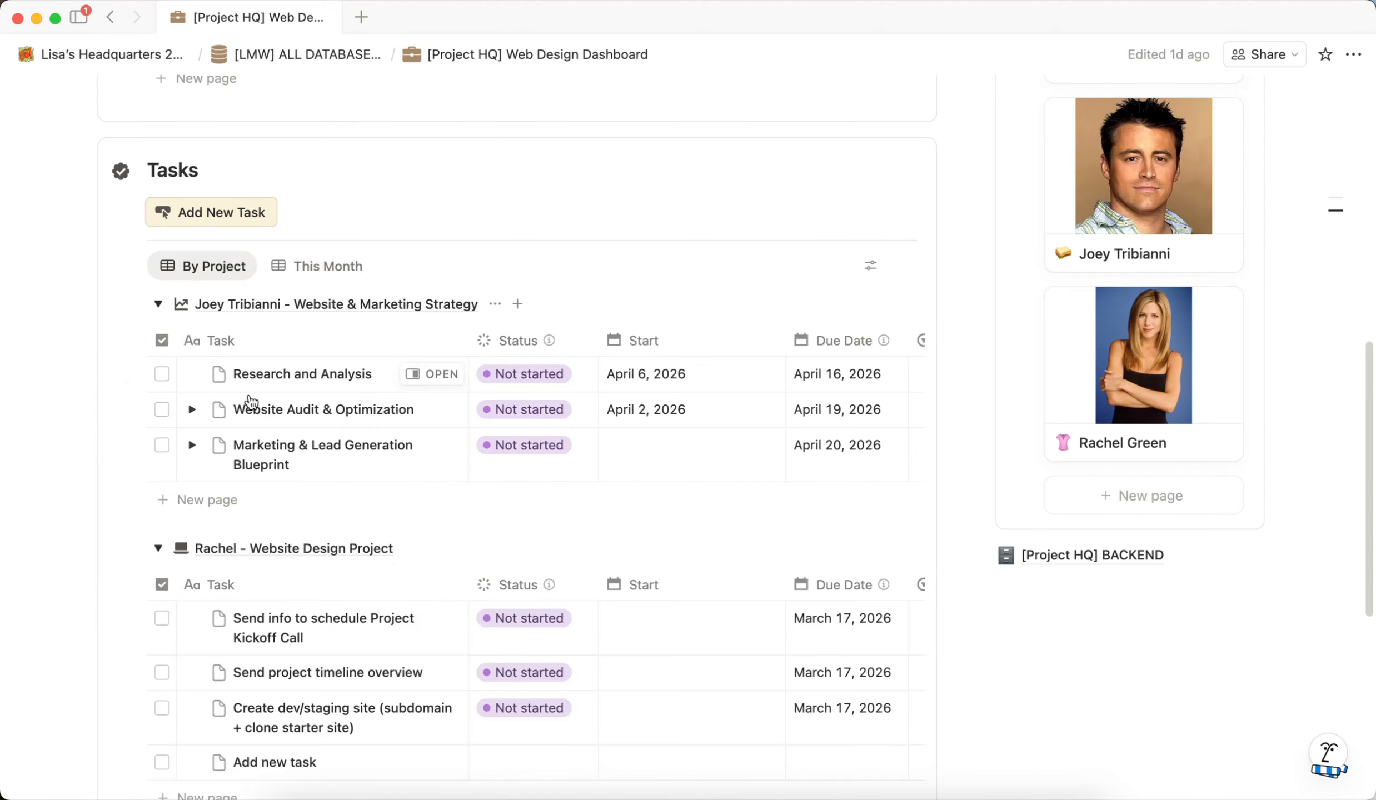
scroll(324, 473, "down", 2)
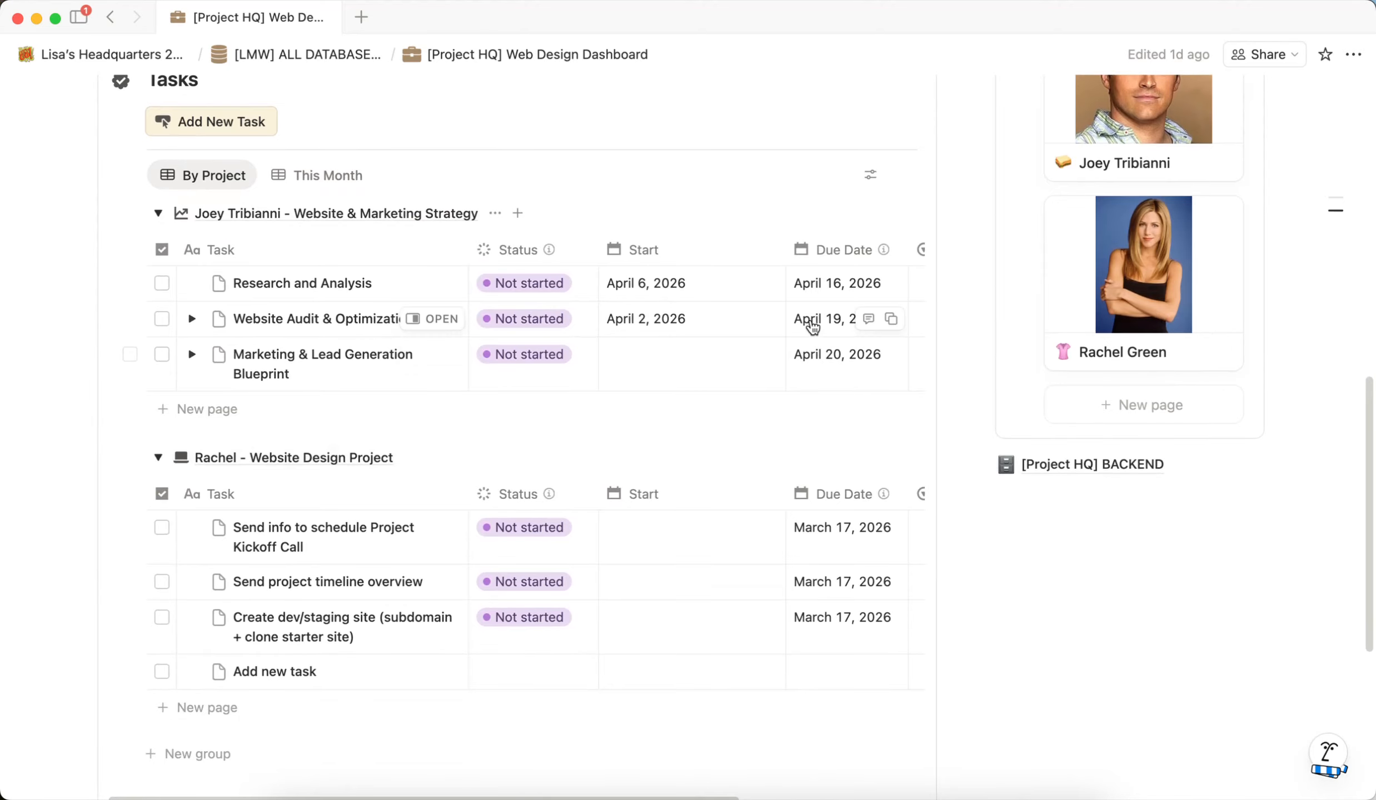
Step: Open the first client's record from the Curent Clients gallery, review its properties, and close it
scroll(714, 425, "up", 6)
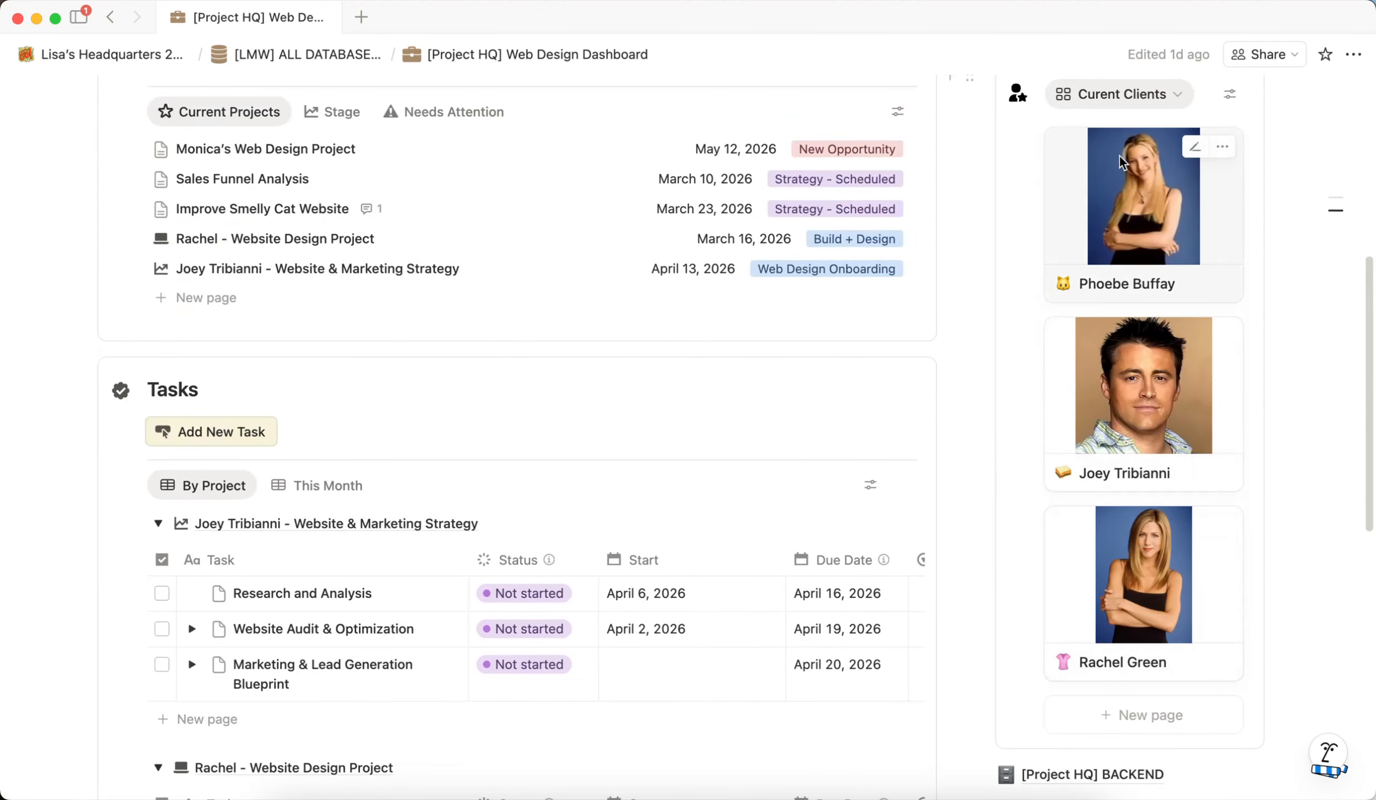
left_click(1143, 186)
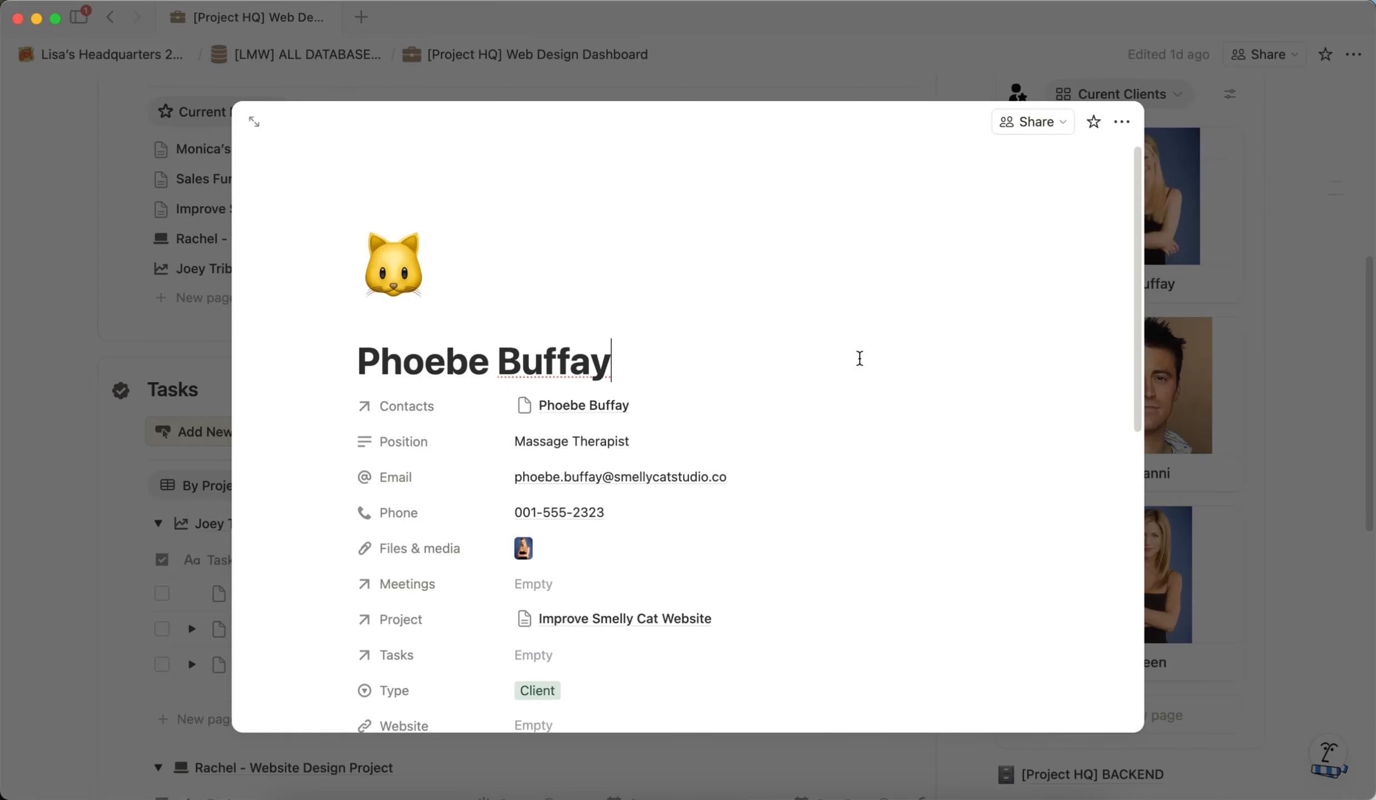
scroll(861, 364, "down", 5)
scroll(429, 150, "up", 3)
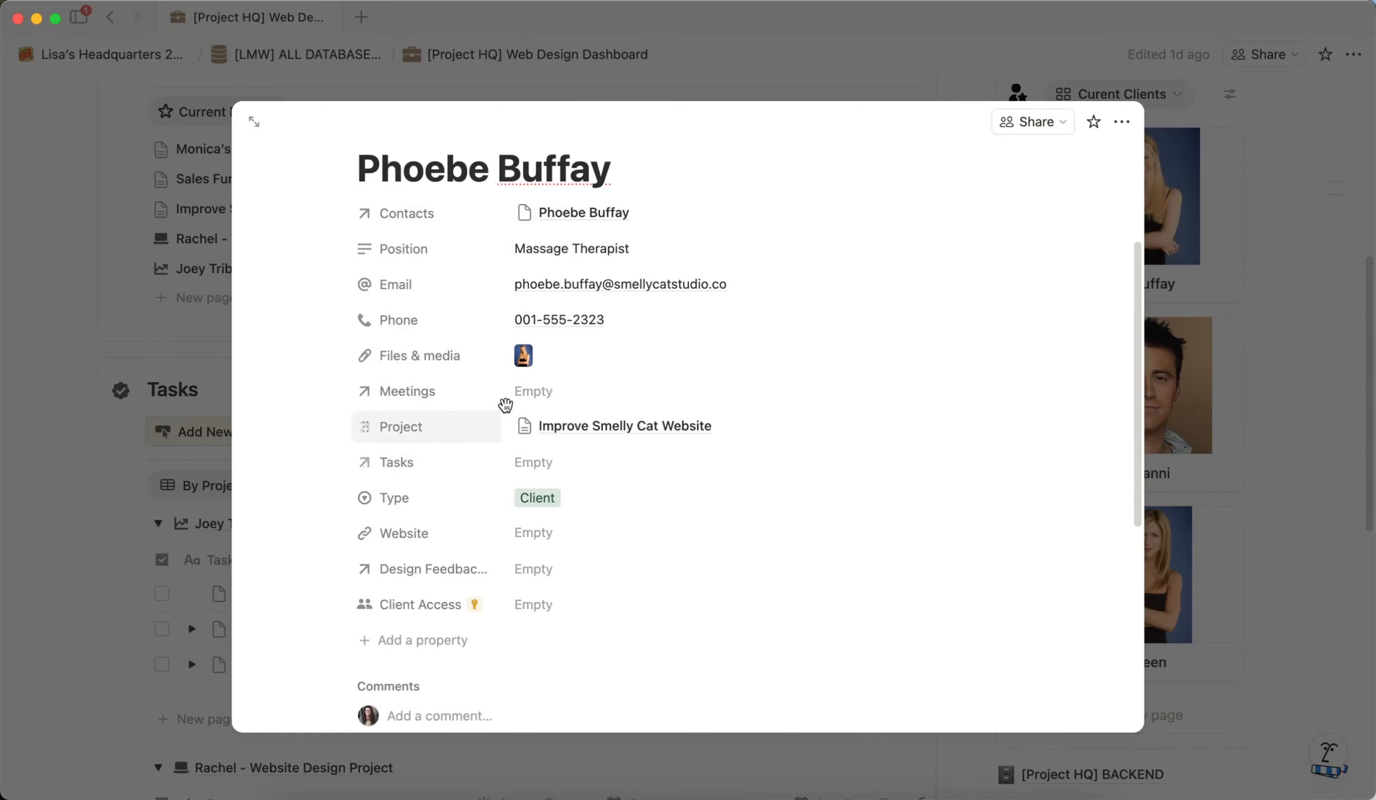
left_click(1275, 130)
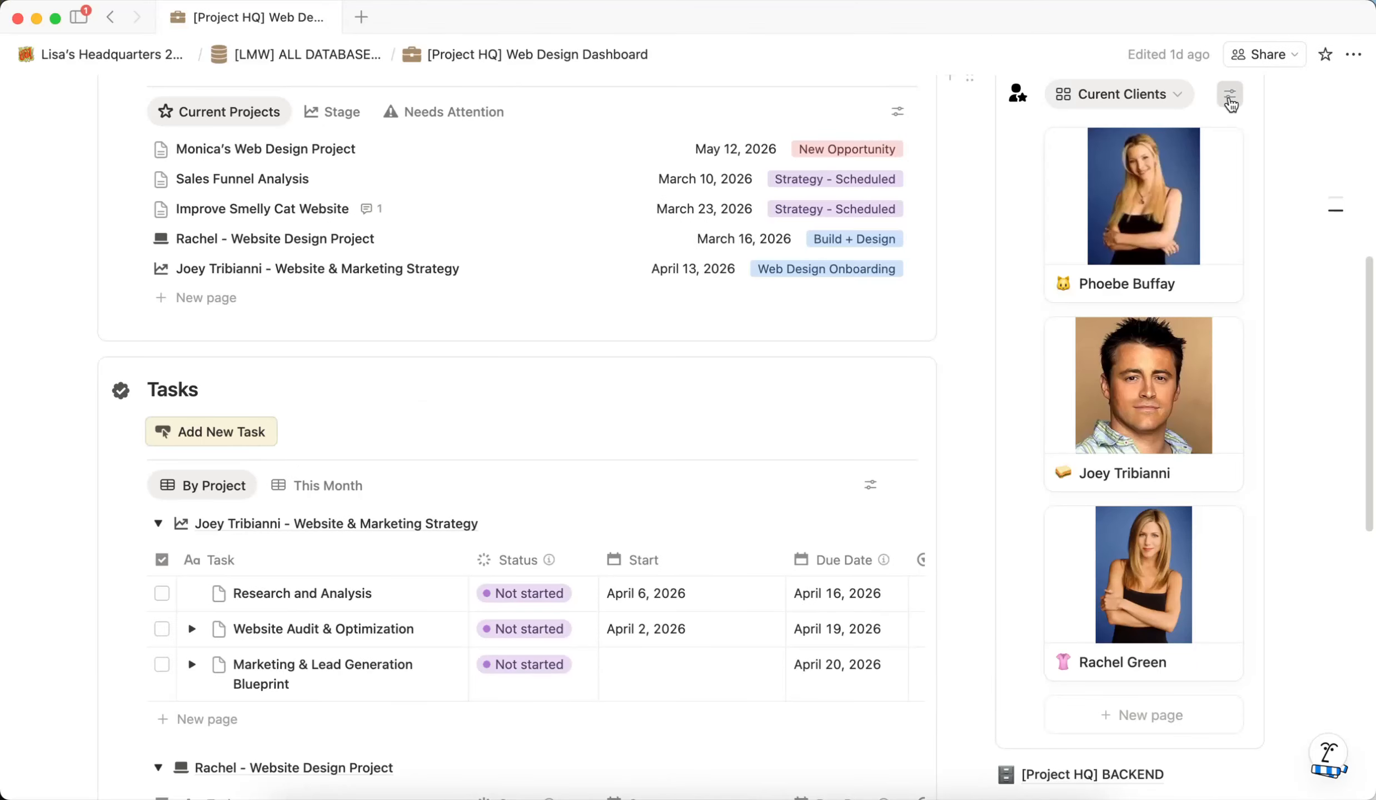
Step: Examine the Curent Clients gallery's layout settings, including the page property options available for its card preview
left_click(1232, 95)
left_click(1281, 234)
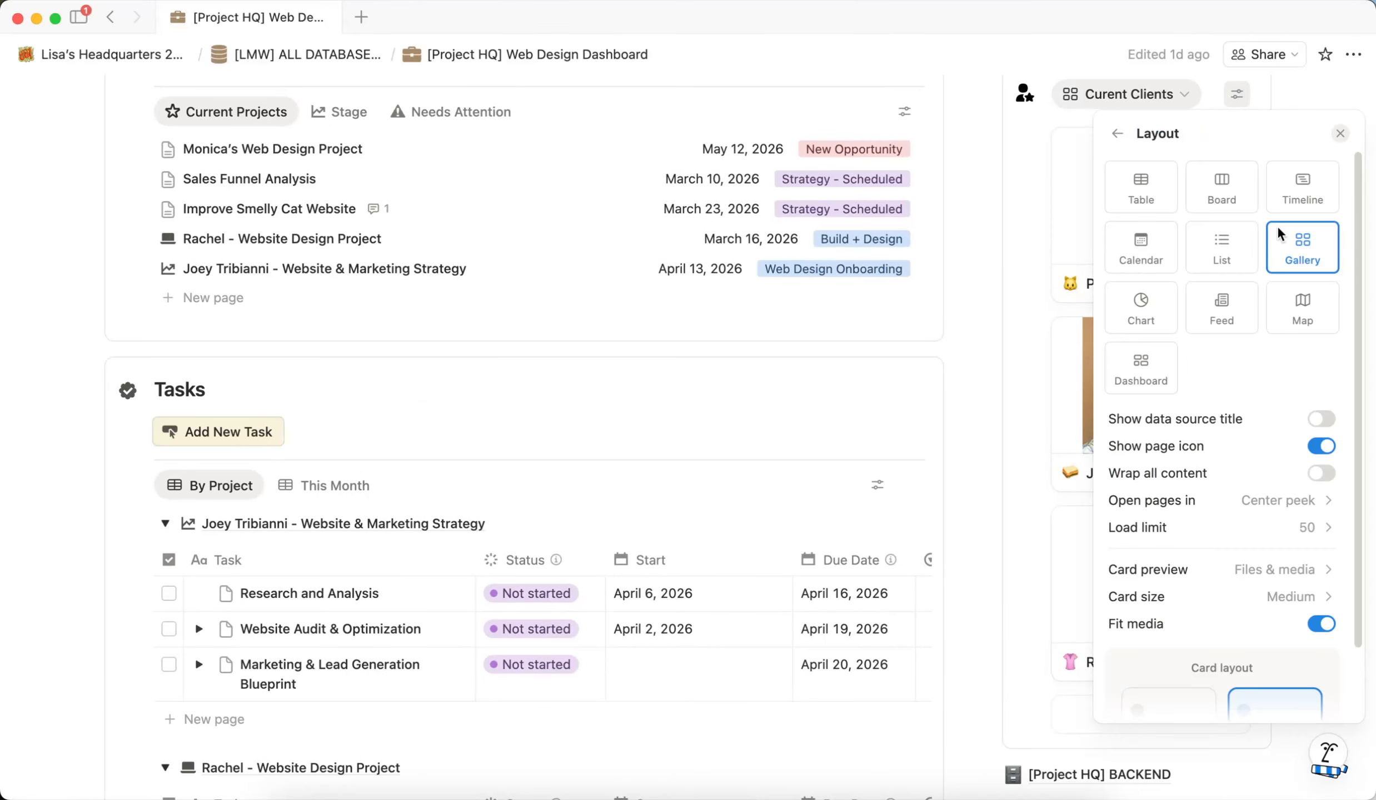
left_click(1117, 133)
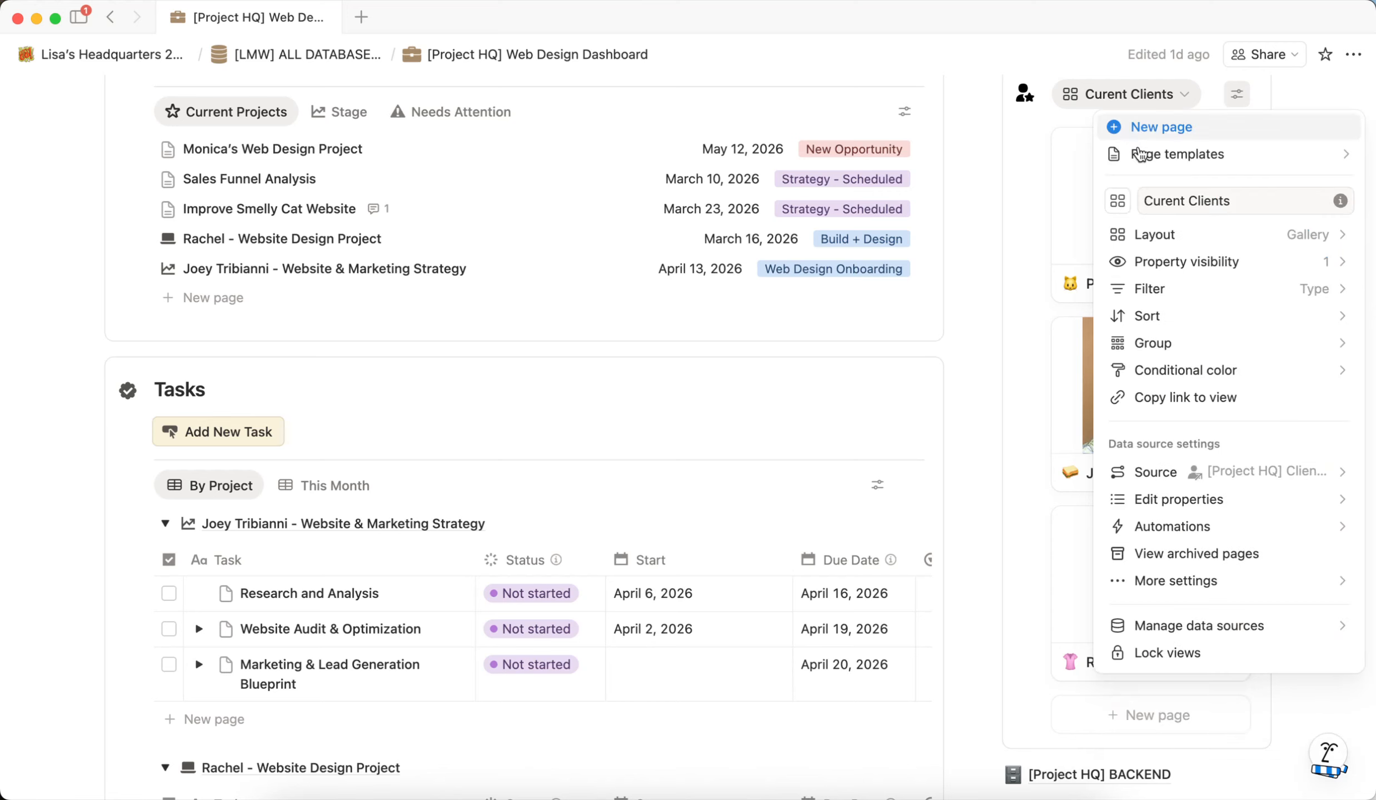
left_click(1148, 234)
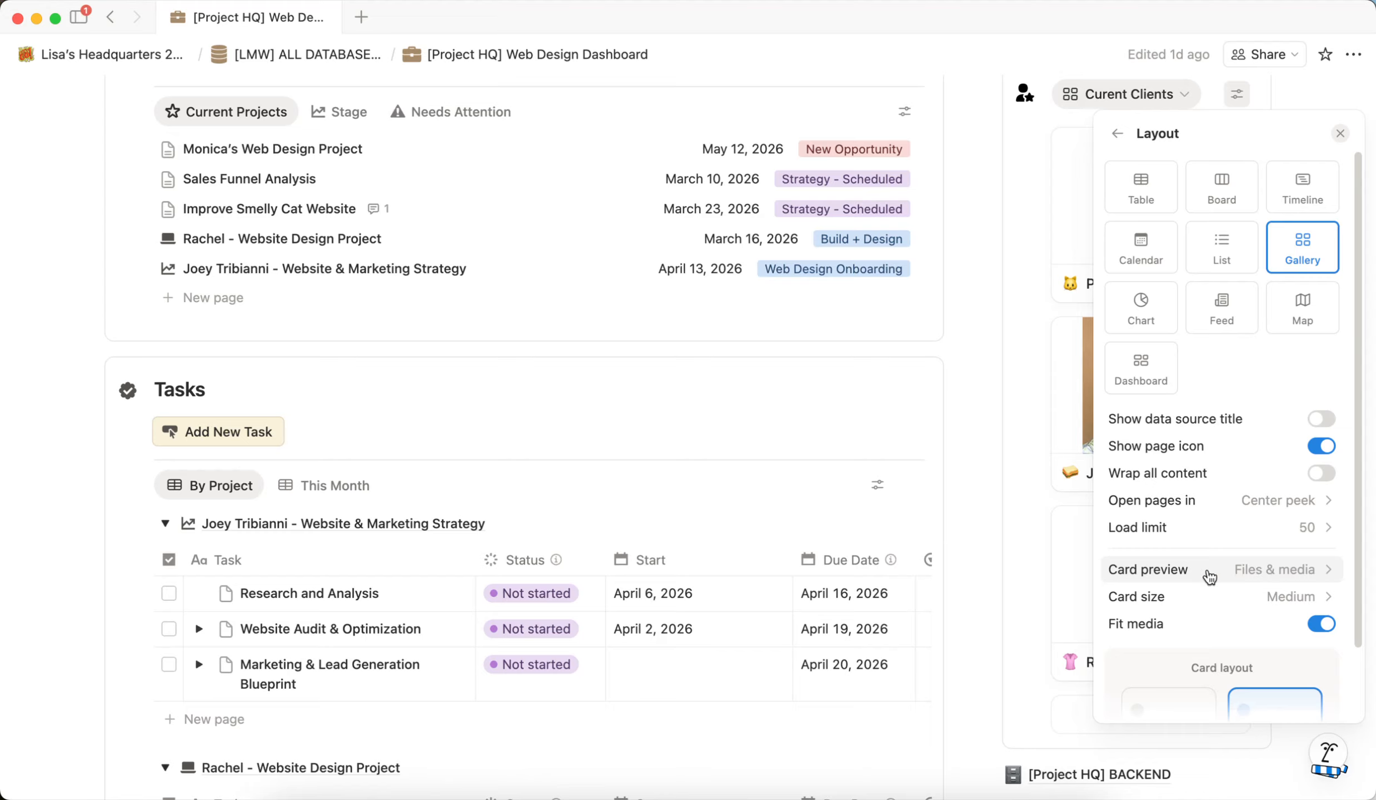
left_click(1270, 571)
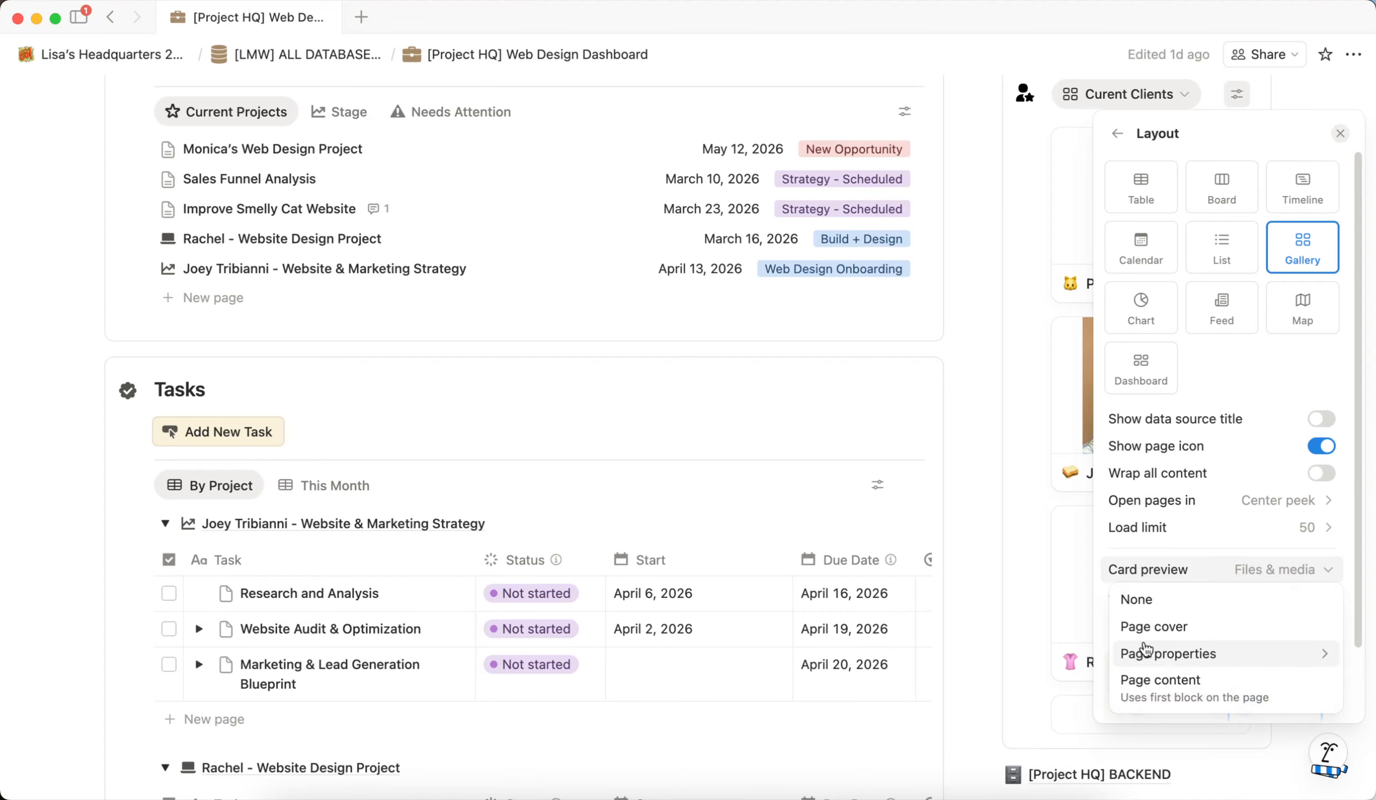
mouse_move(1152, 662)
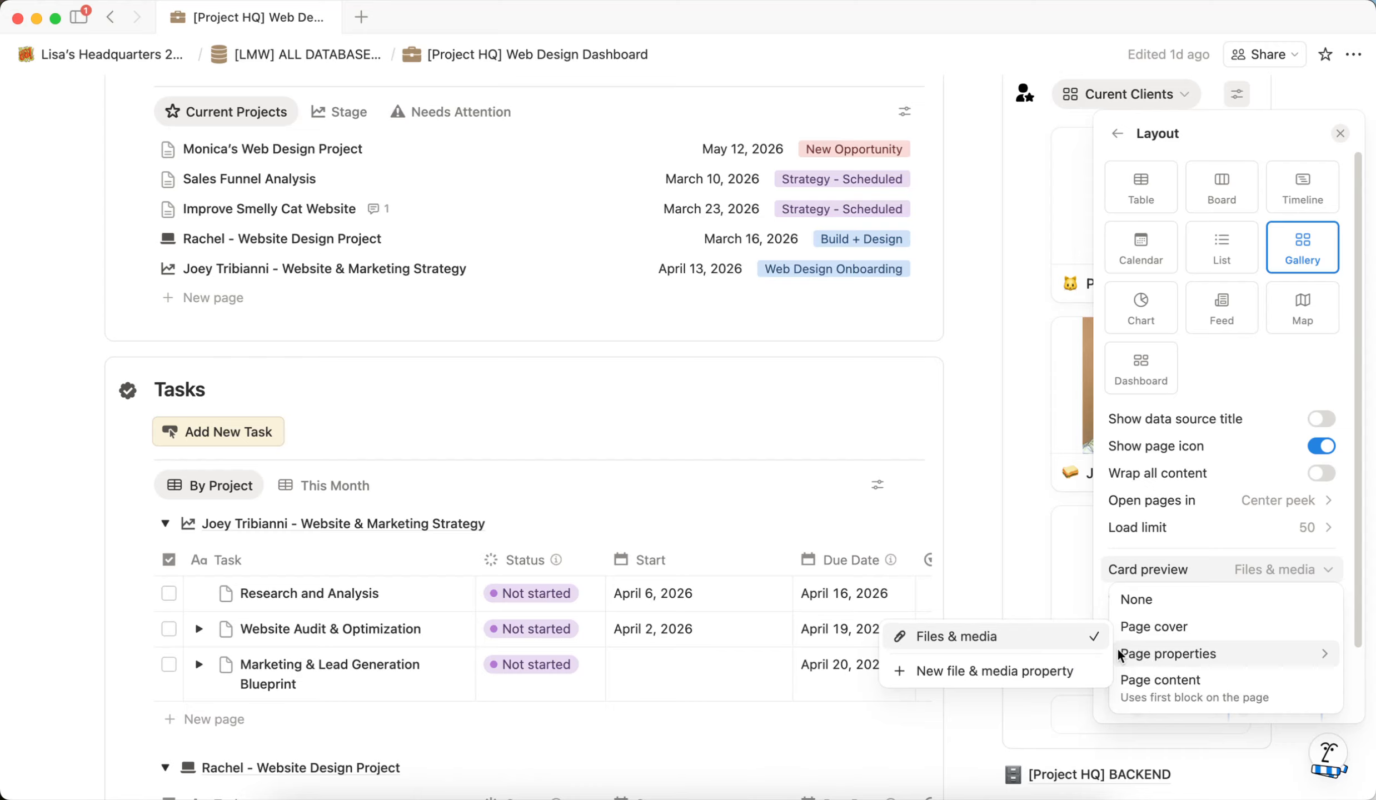
left_click(1202, 566)
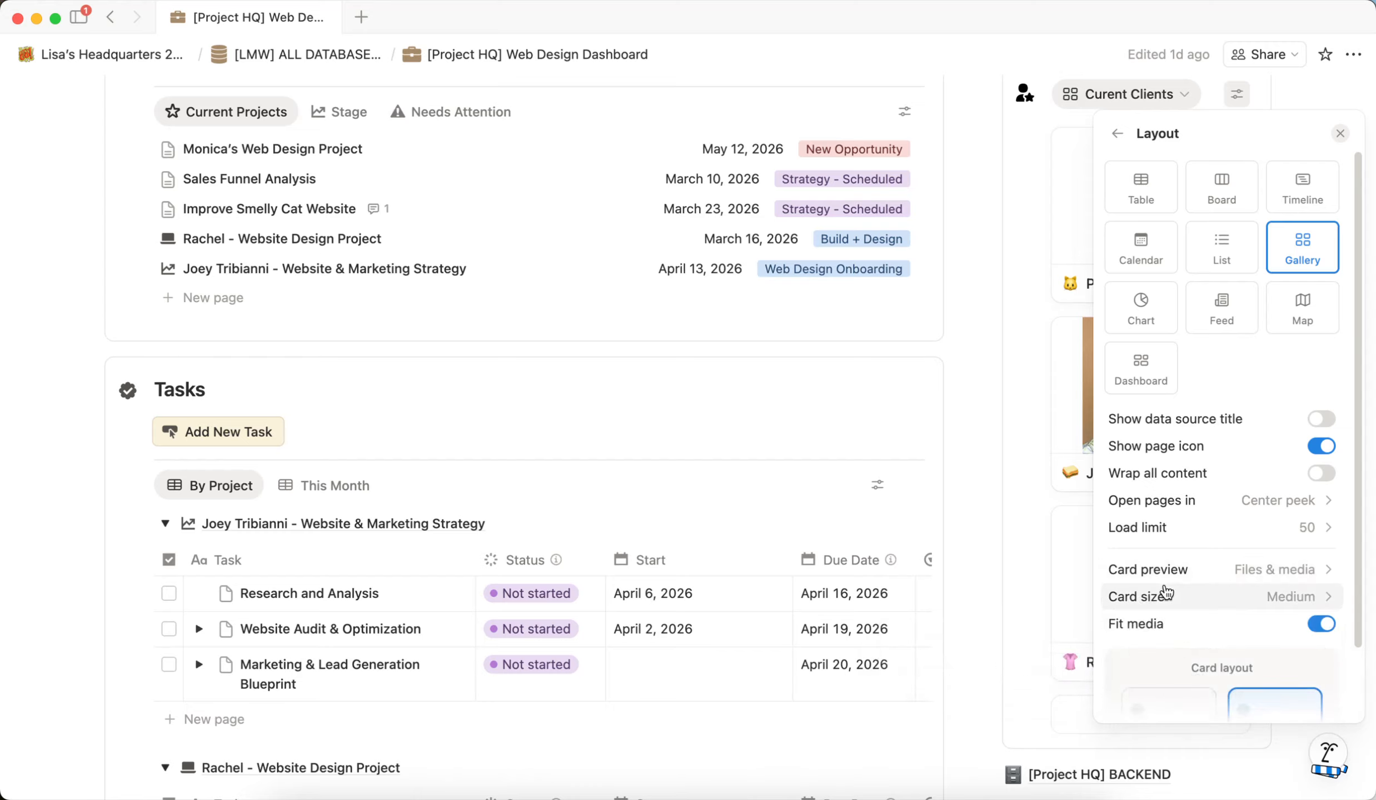
Step: Set the Curent Clients gallery's card preview to None and close the layout settings
left_click(1220, 572)
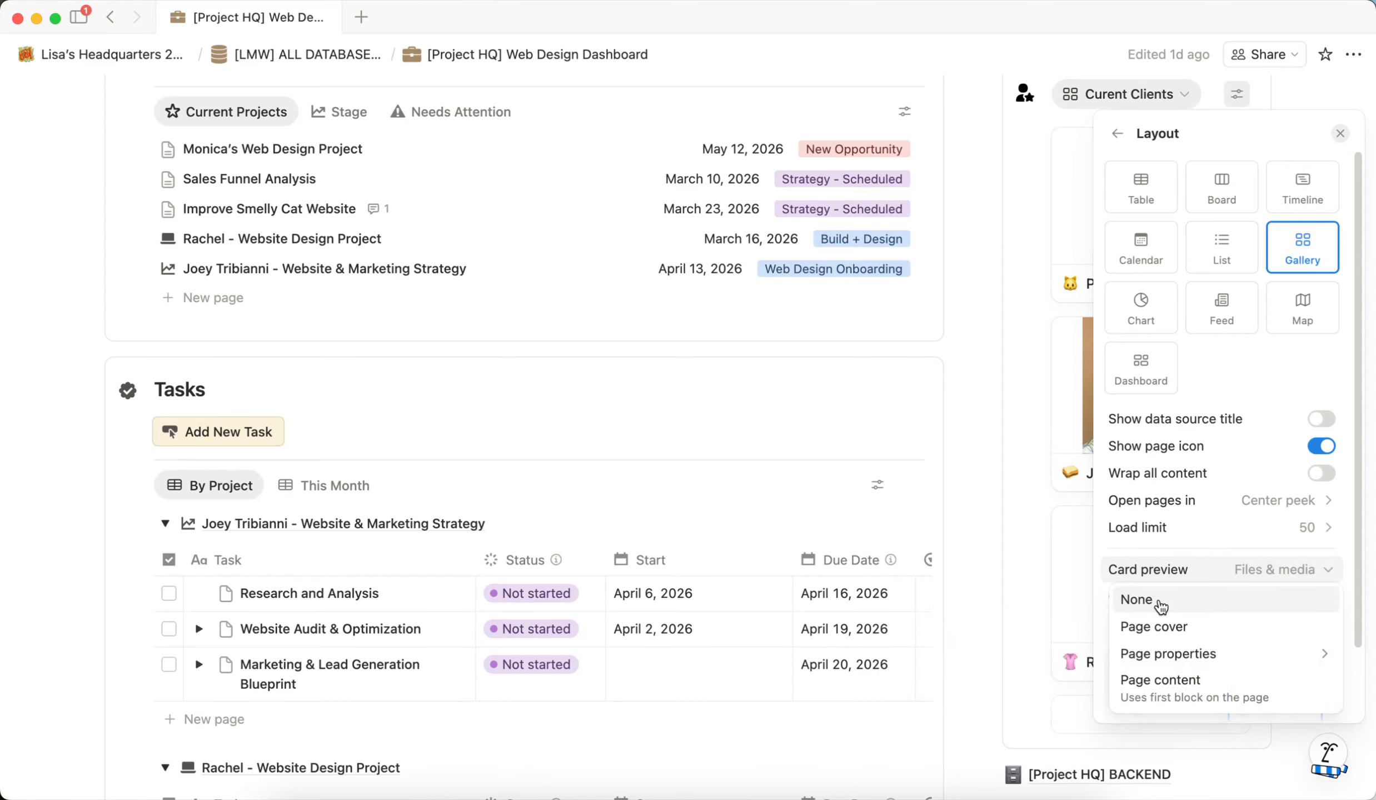
left_click(1161, 602)
left_click(1337, 131)
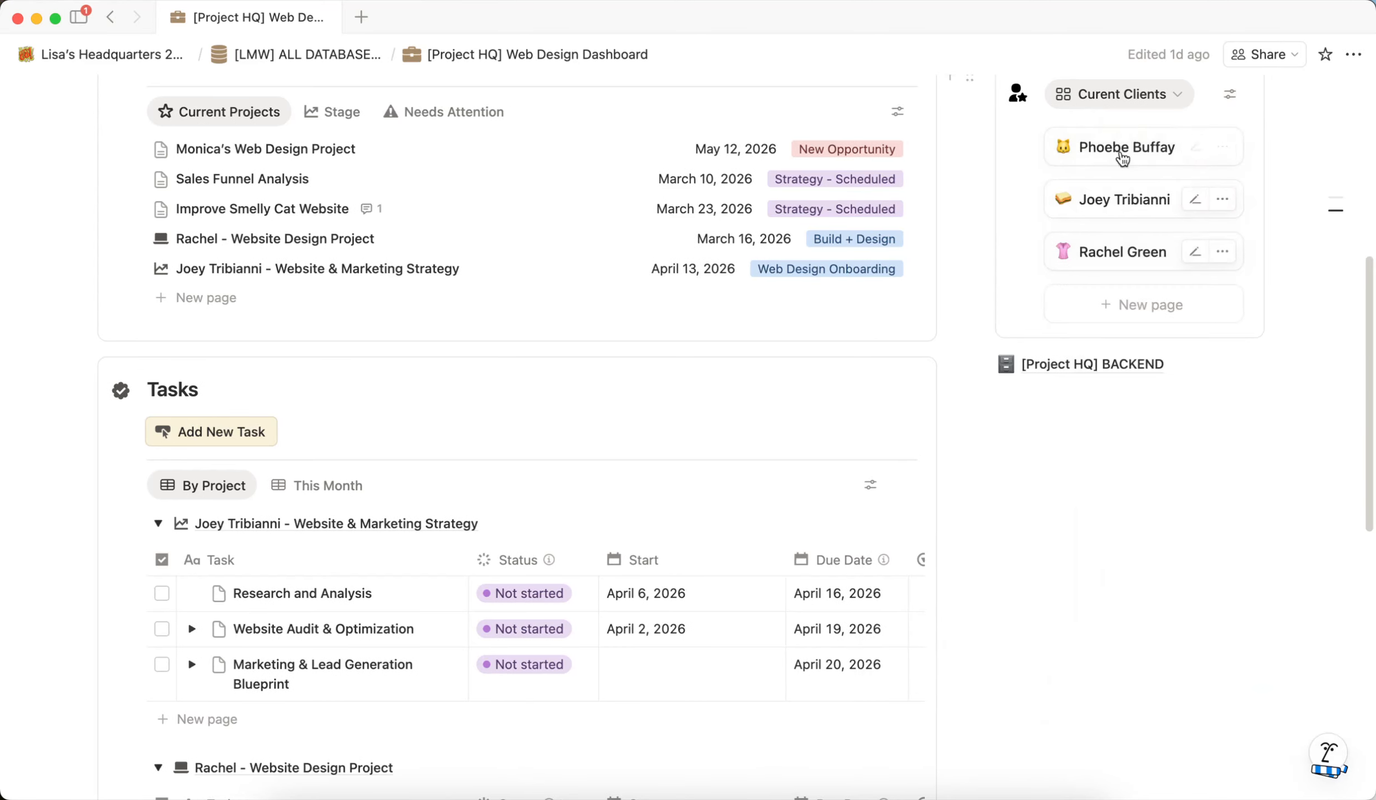
Step: Set the Curent Clients gallery's card preview to the Files & media property
left_click(1235, 95)
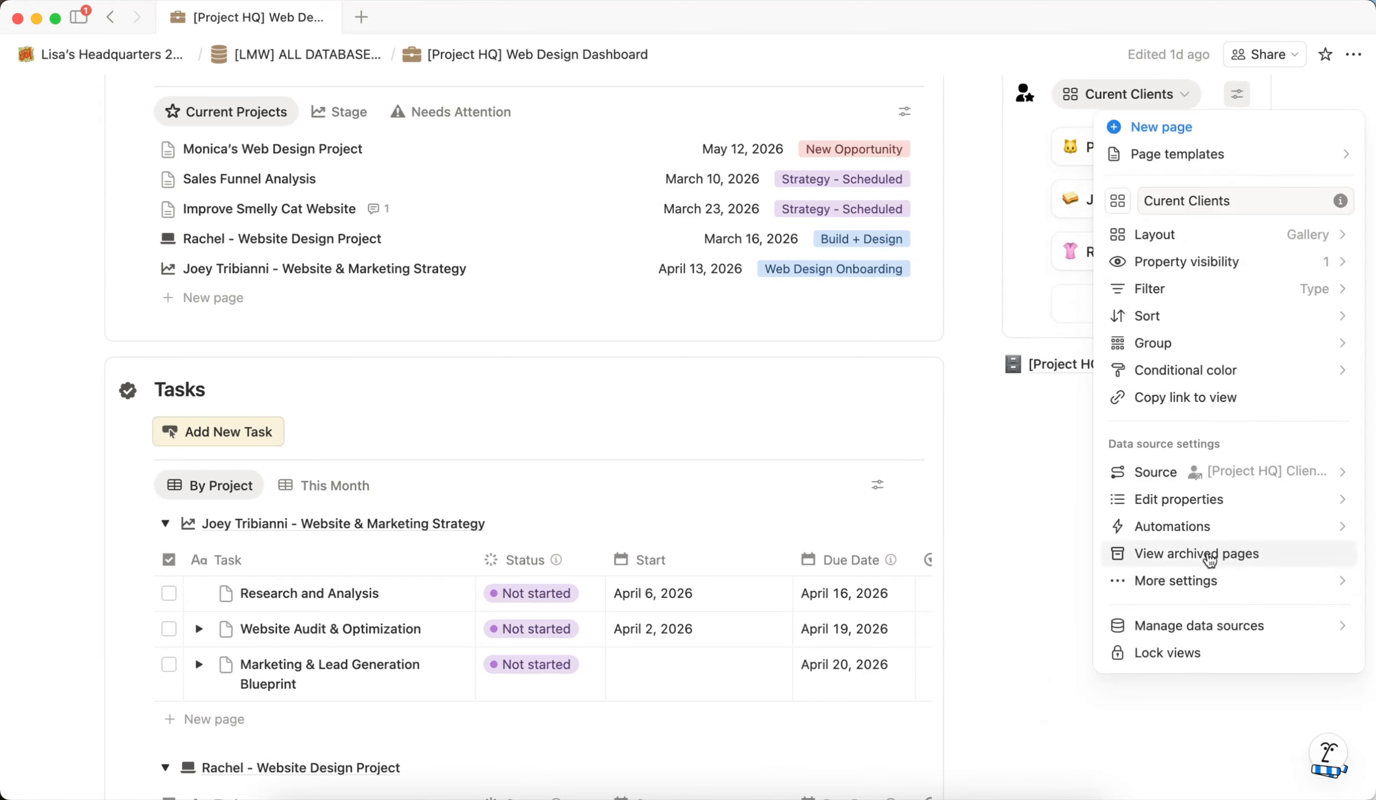
left_click(1189, 235)
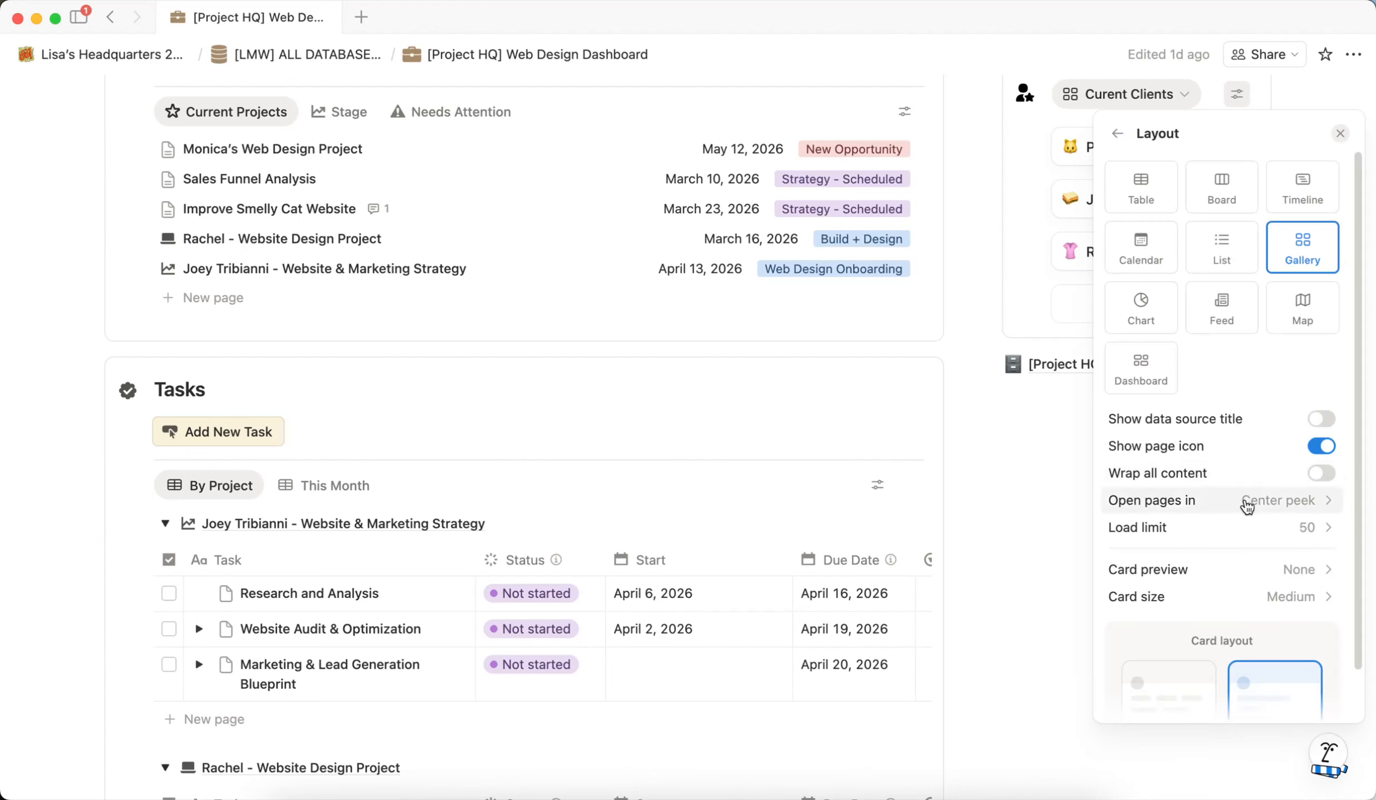
left_click(1244, 570)
mouse_move(1143, 661)
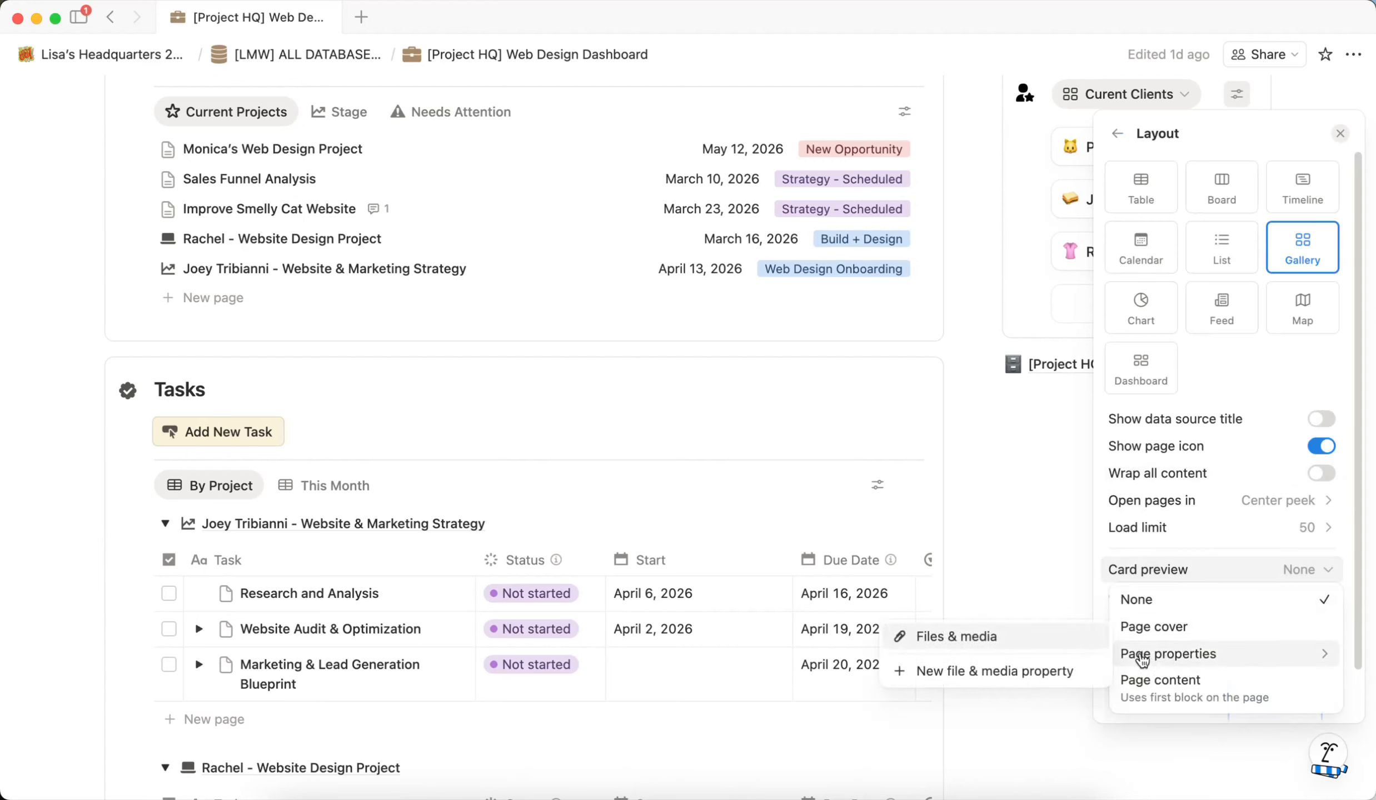
left_click(985, 639)
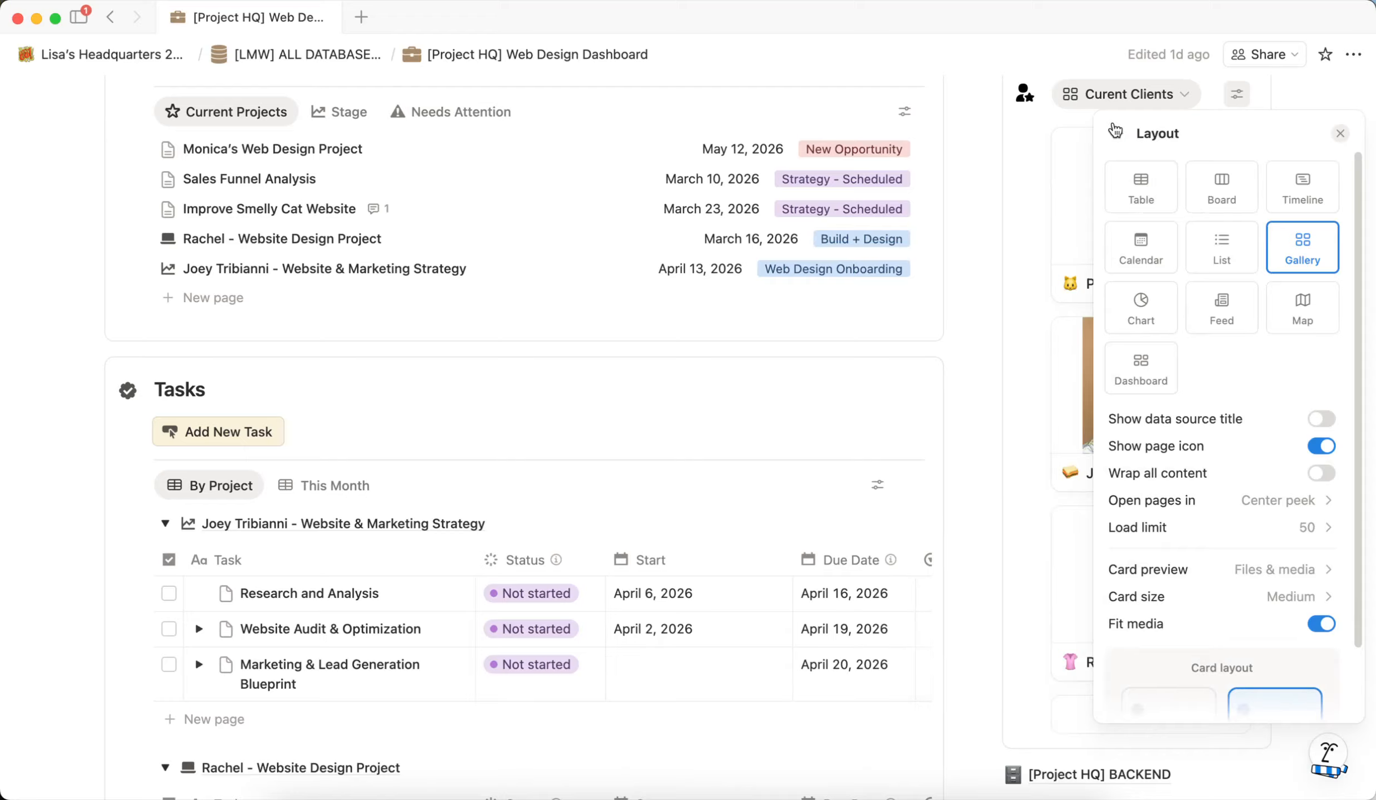
Step: Show the Email and Phone properties on the Curent Clients gallery cards and close the view settings
left_click(1117, 134)
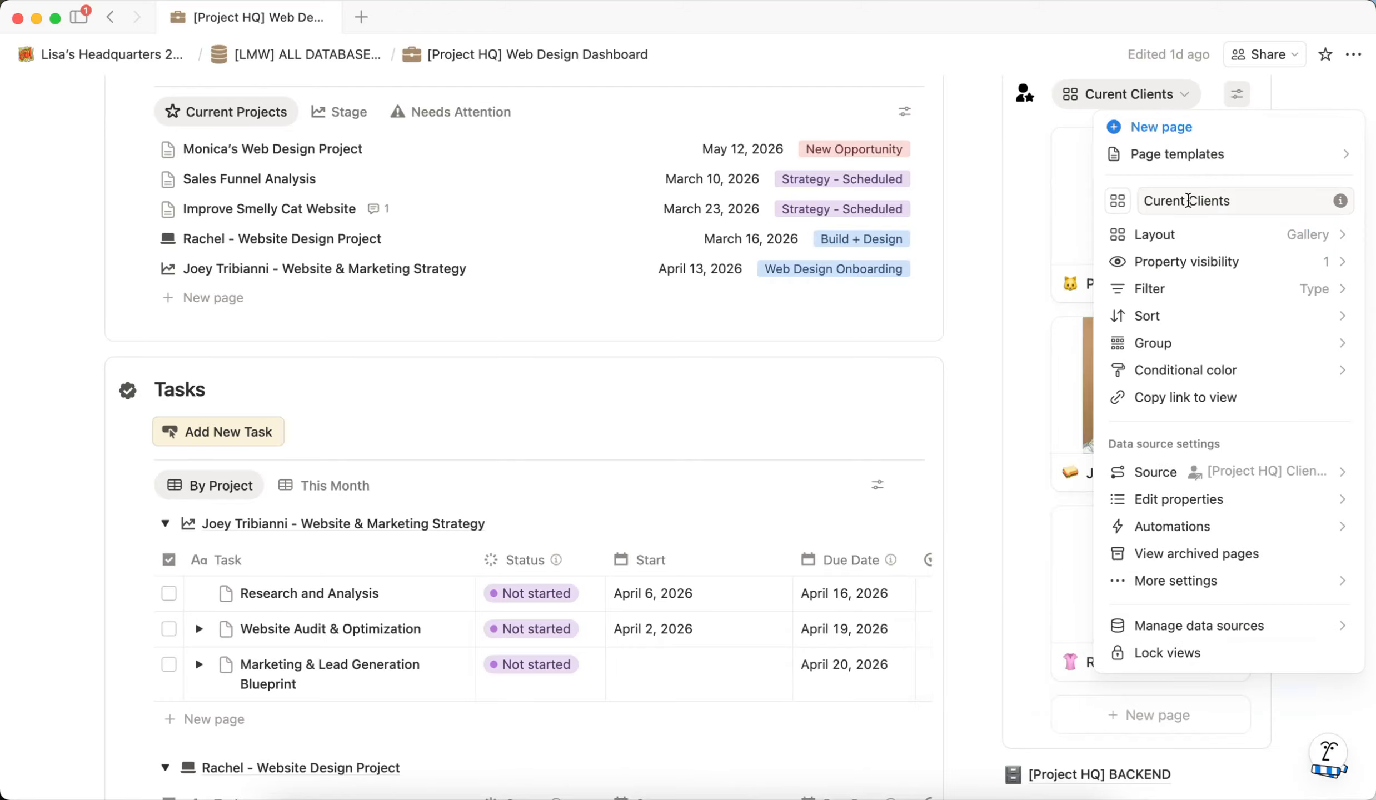
left_click(1188, 262)
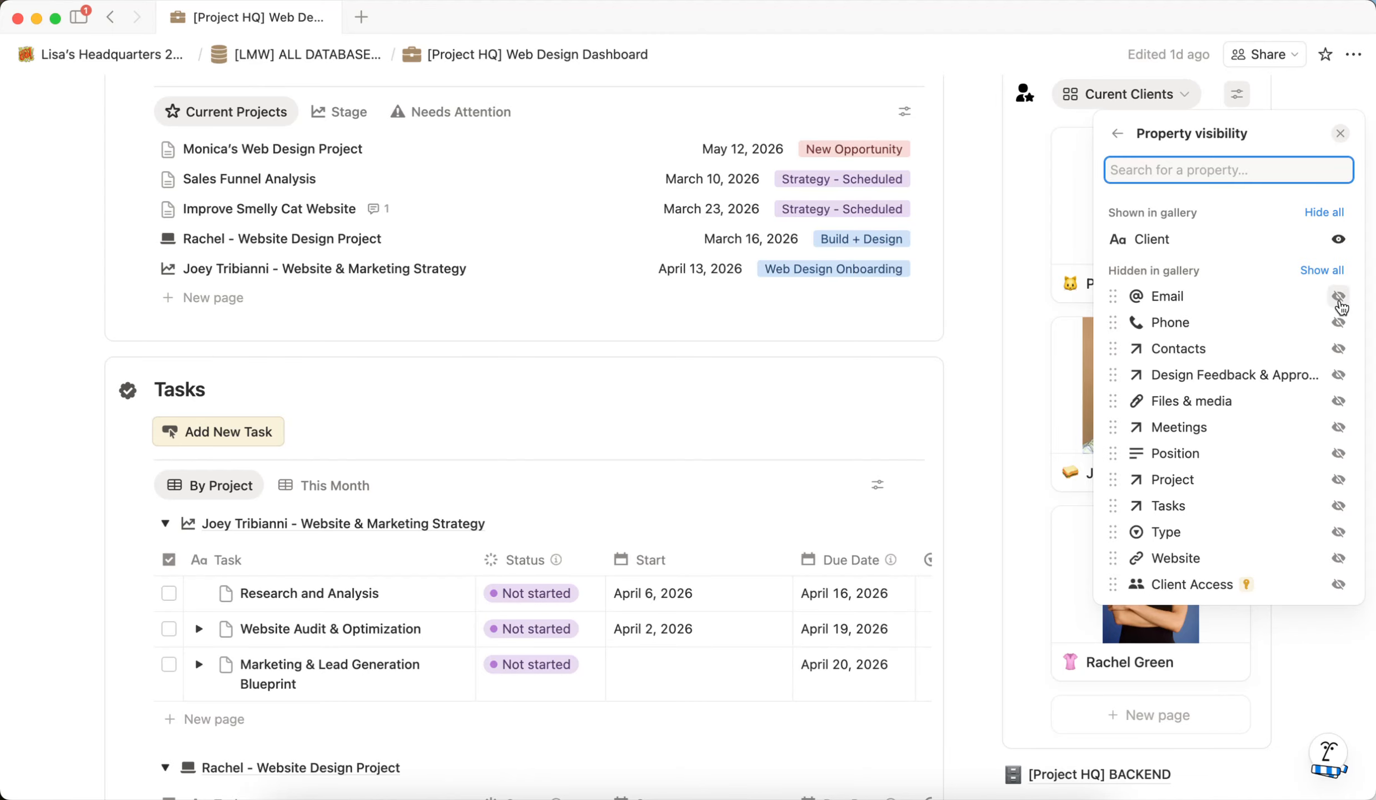
left_click(1340, 297)
left_click(1339, 322)
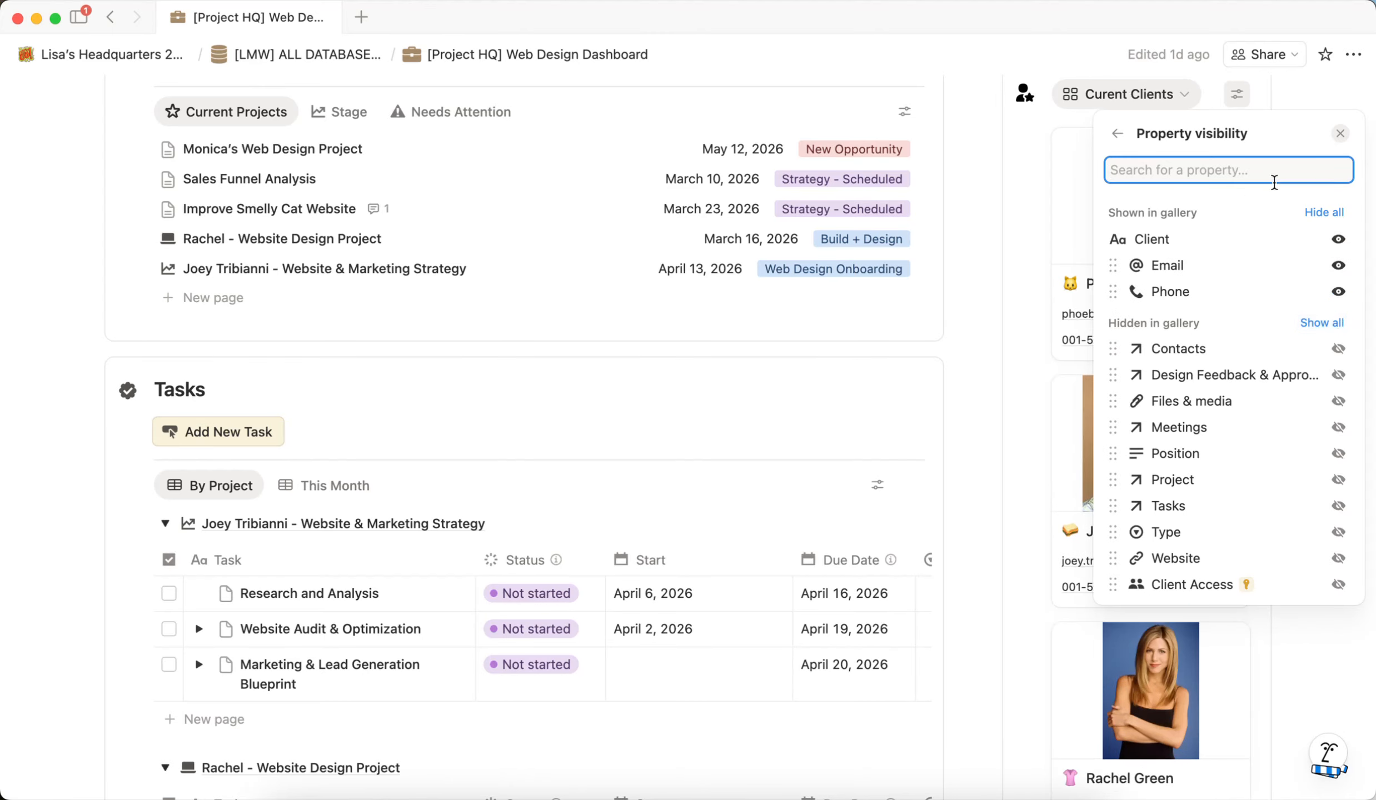
left_click(1340, 137)
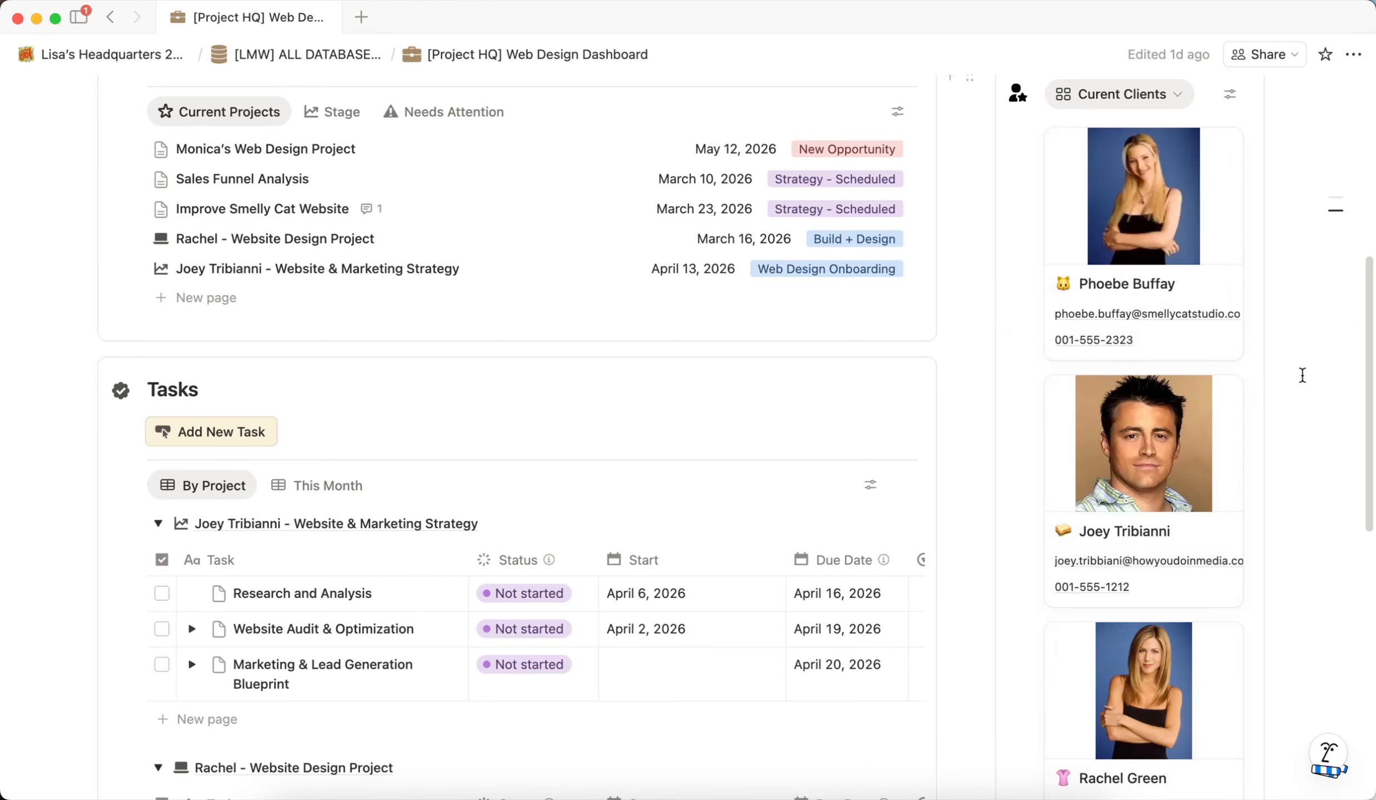
Step: Add a new project from the dashboard's Projects section and widen the side pane showing its page
scroll(1223, 389, "up", 3)
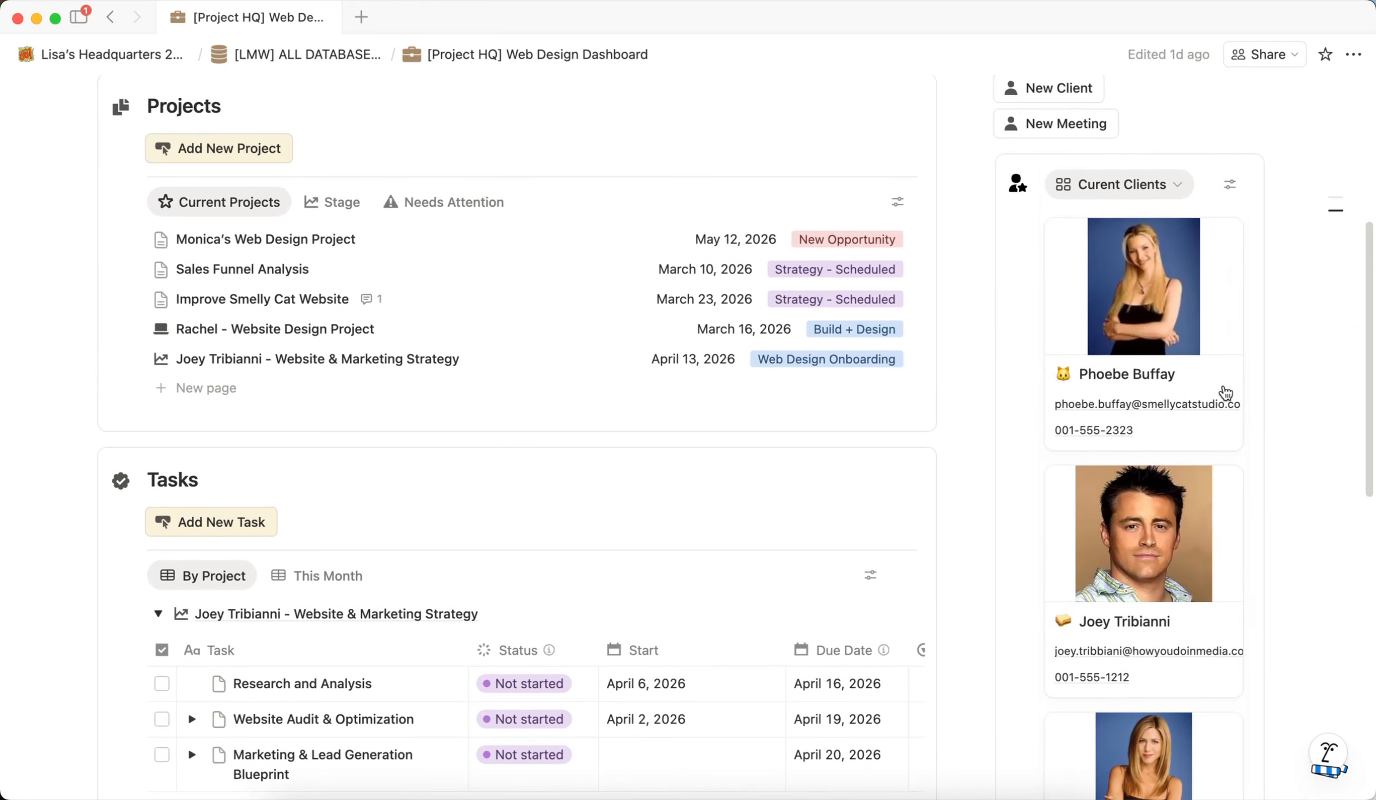
scroll(1047, 334, "up", 3)
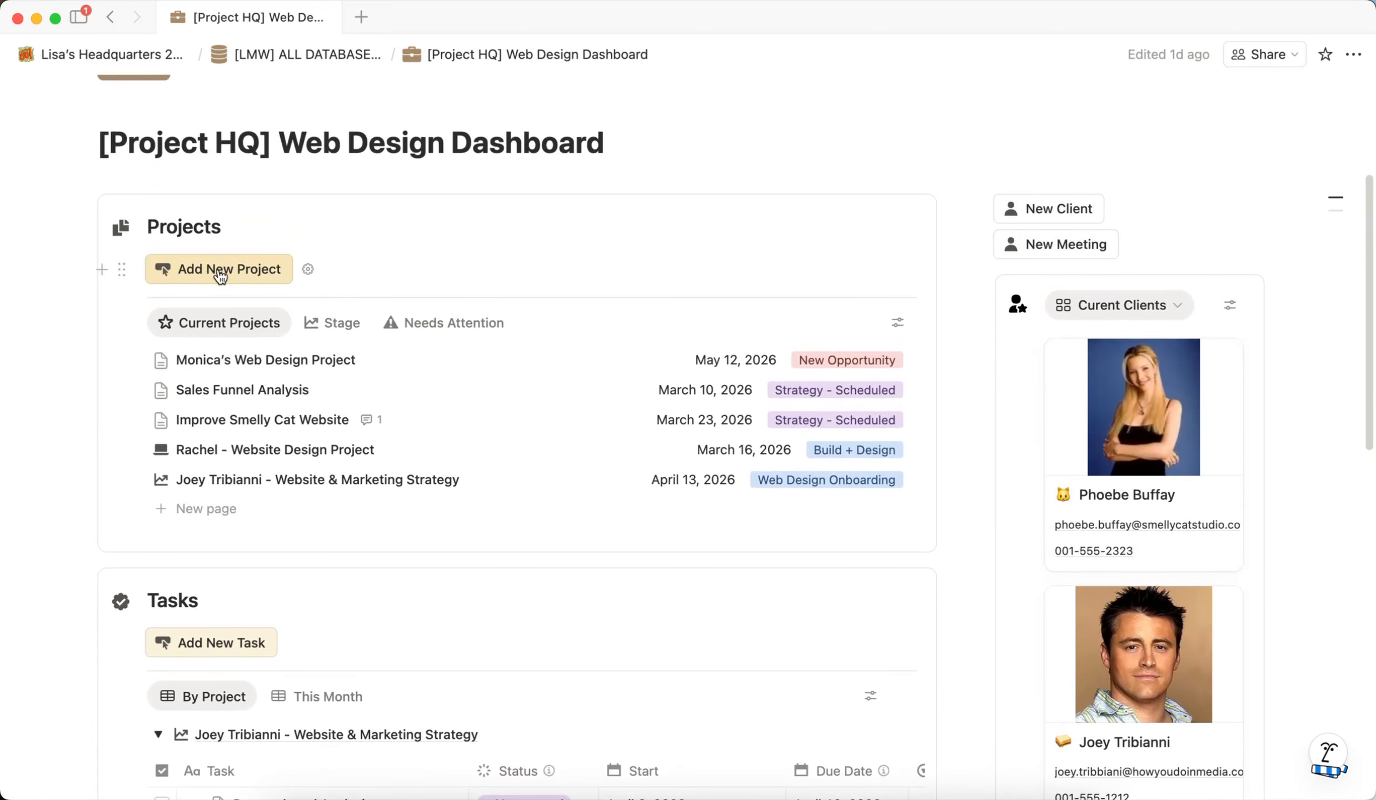
scroll(430, 319, "down", 2)
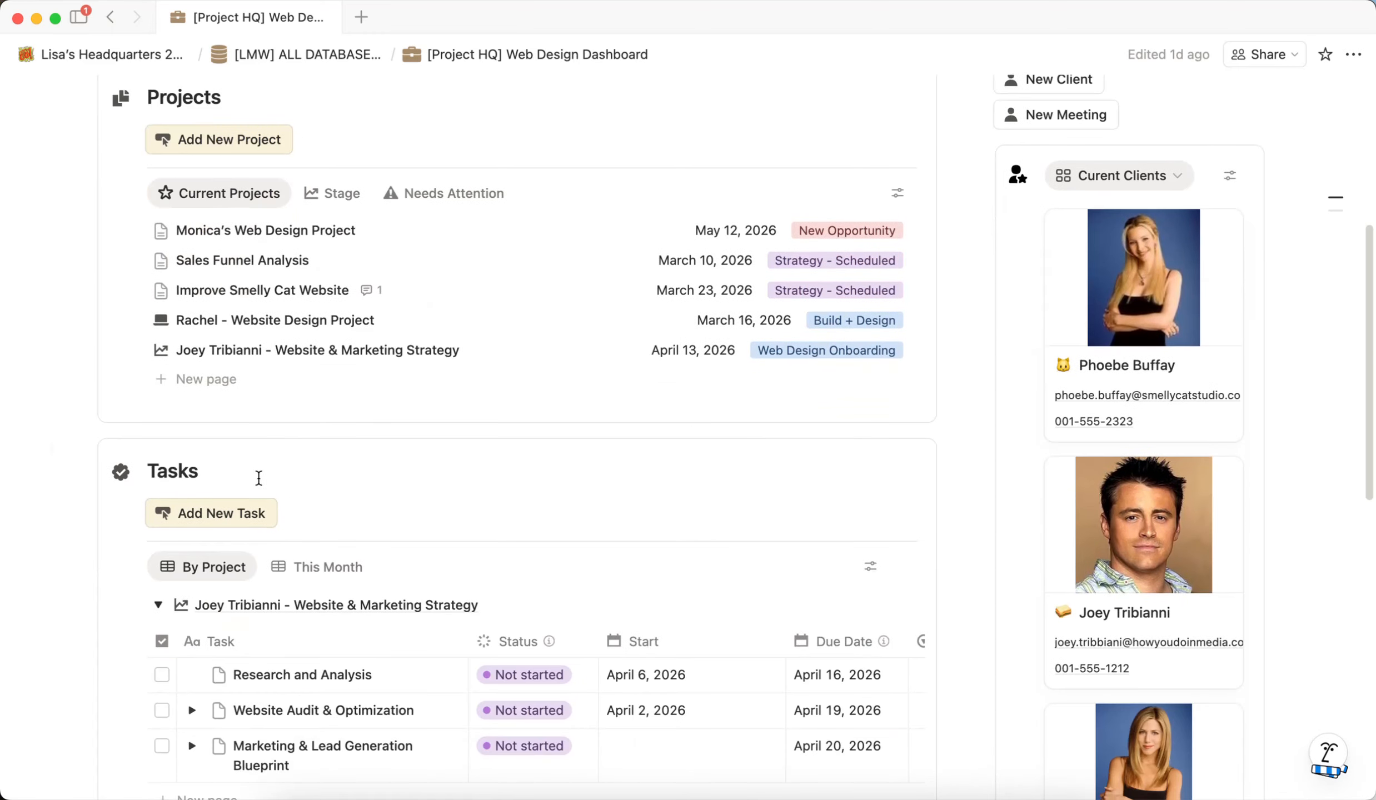
scroll(482, 354, "up", 3)
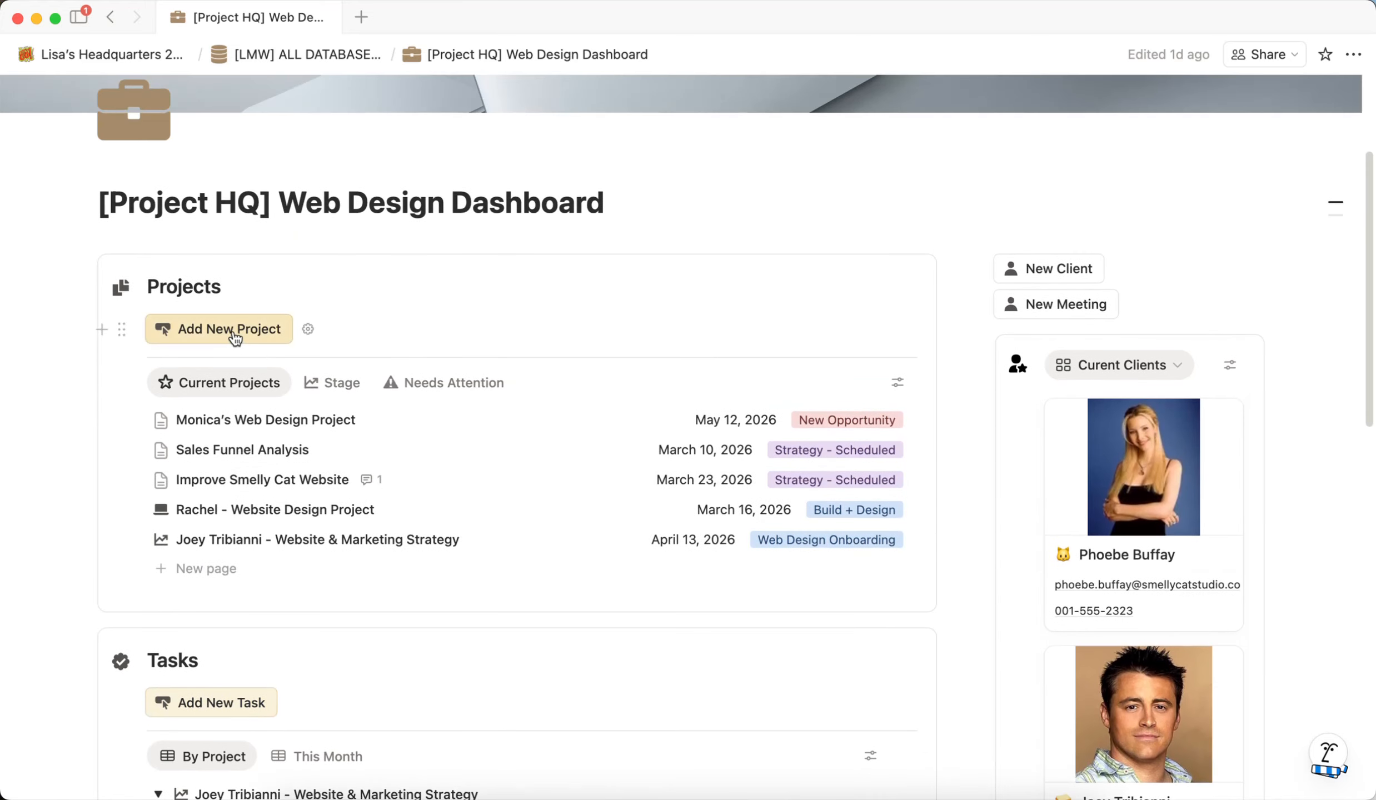
left_click(235, 334)
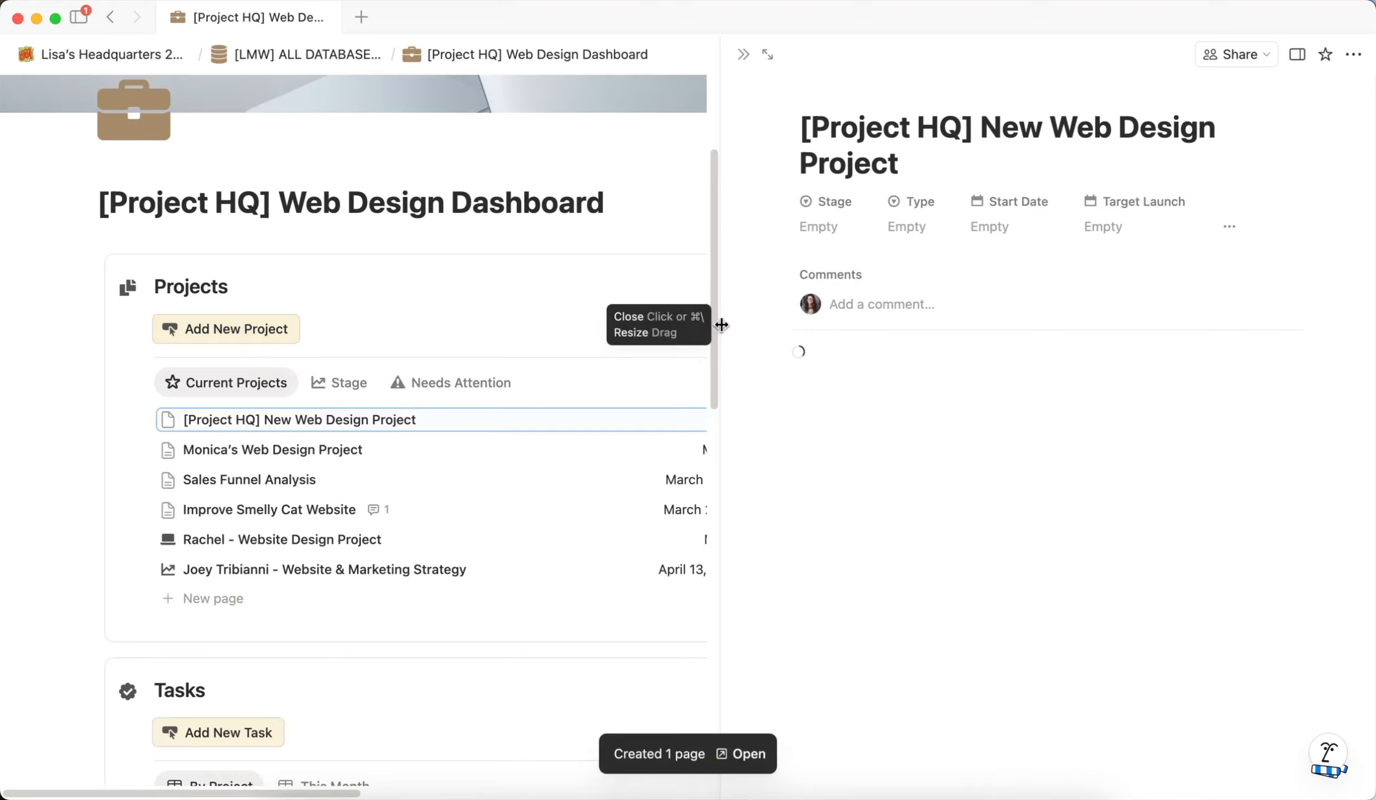
left_click_drag(717, 323, 526, 319)
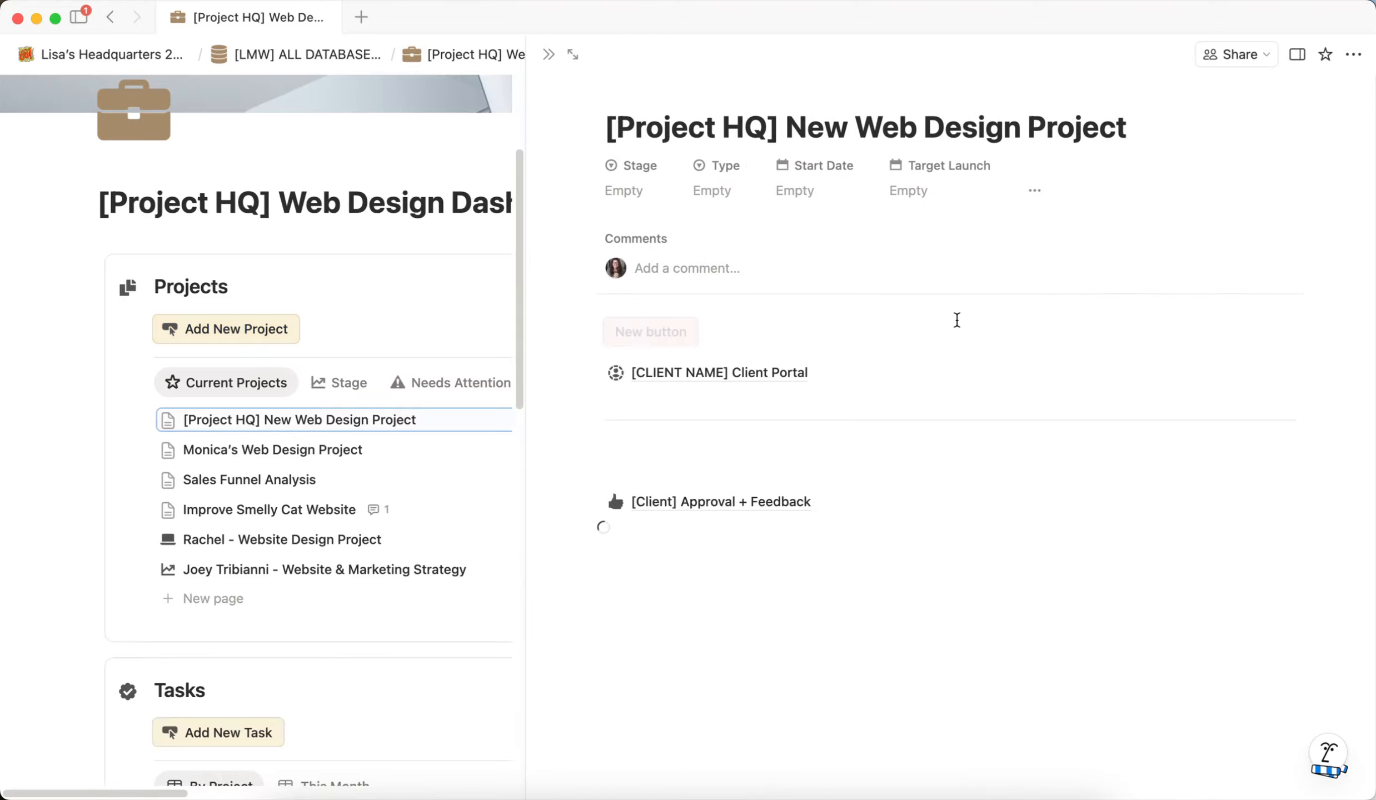
Step: Look through the new project page's Files, Tasks, Meetings and phase button sections and return to its properties
scroll(1345, 348, "down", 6)
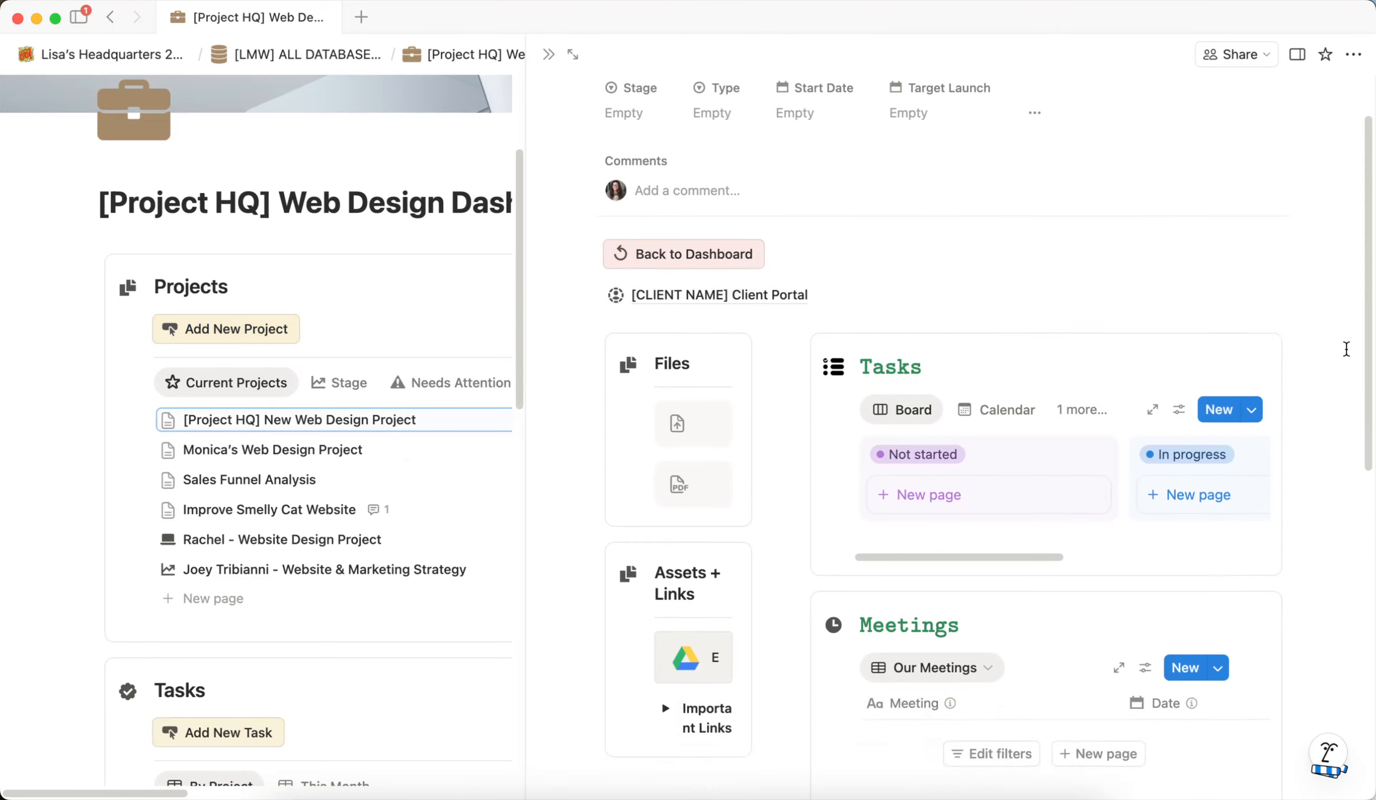
scroll(1342, 343, "down", 7)
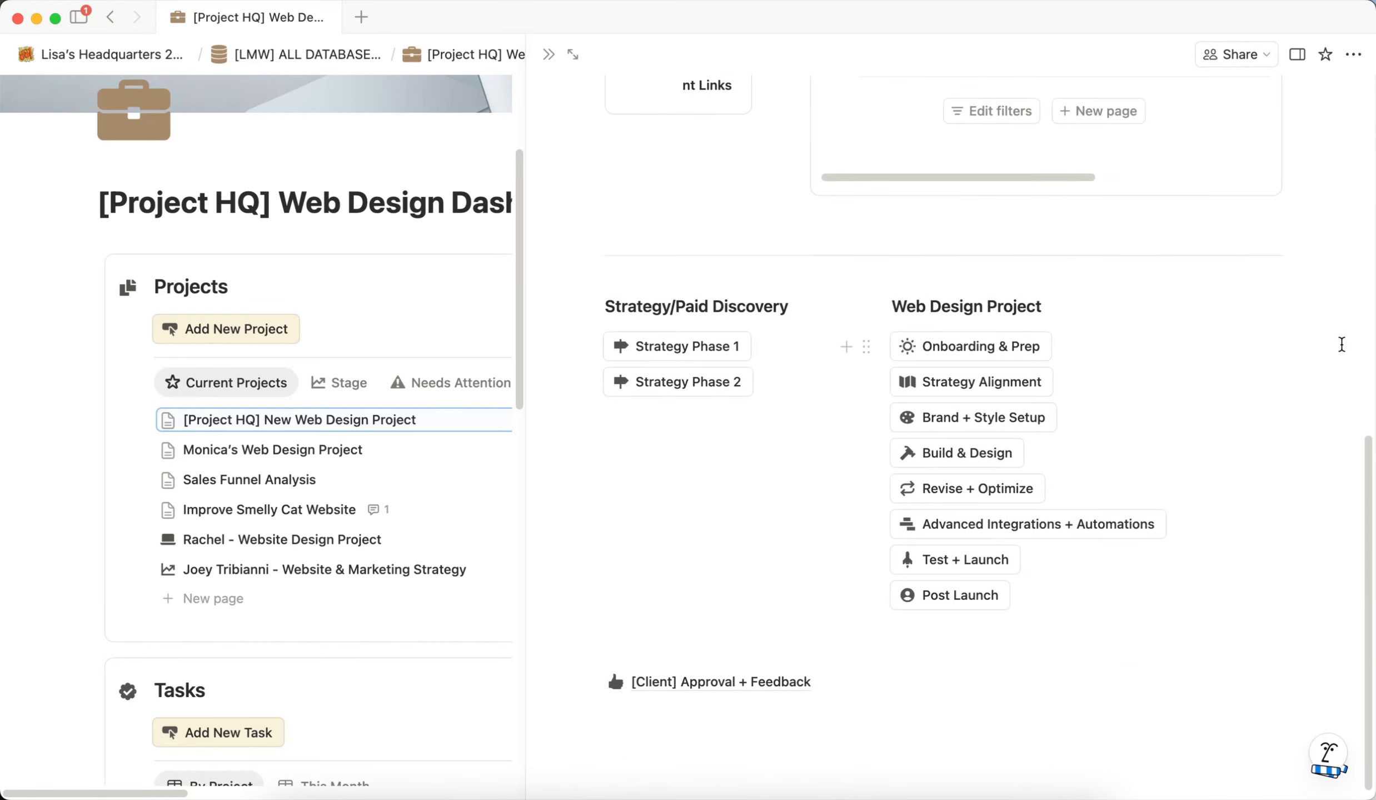
scroll(1340, 345, "up", 9)
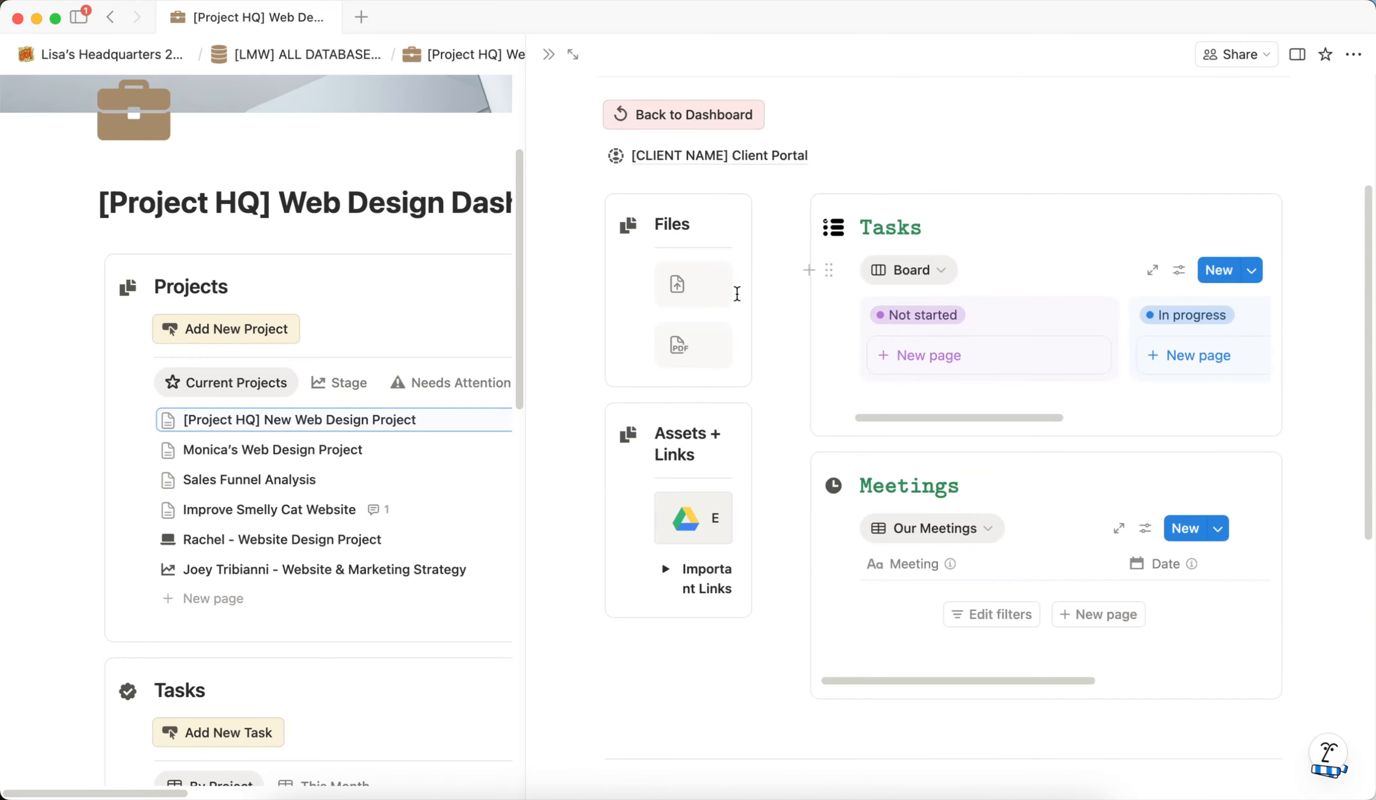
scroll(1023, 183, "up", 4)
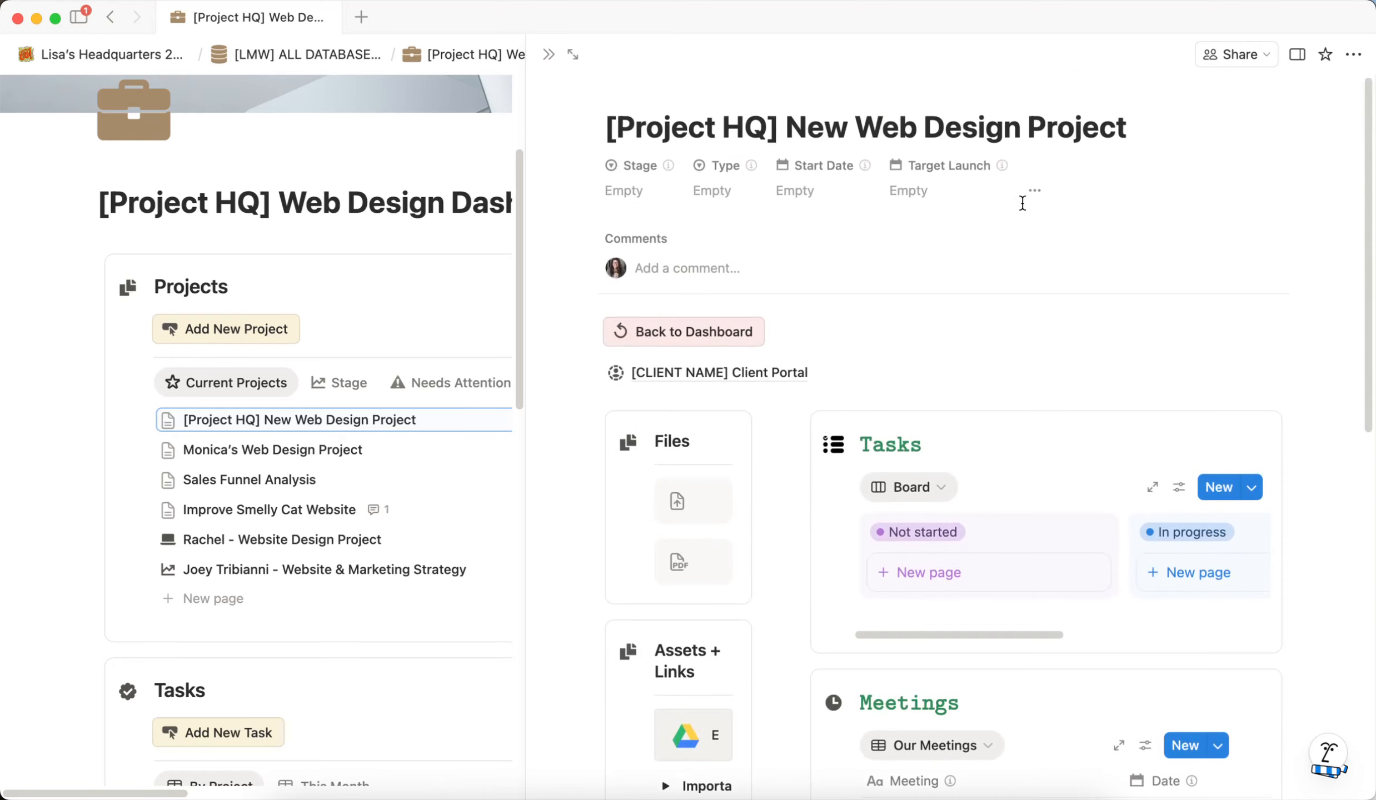
Step: Rename the new project page as "New Project Name - ja[orighaeo"
left_click_drag(1123, 127, 607, 125)
type("N")
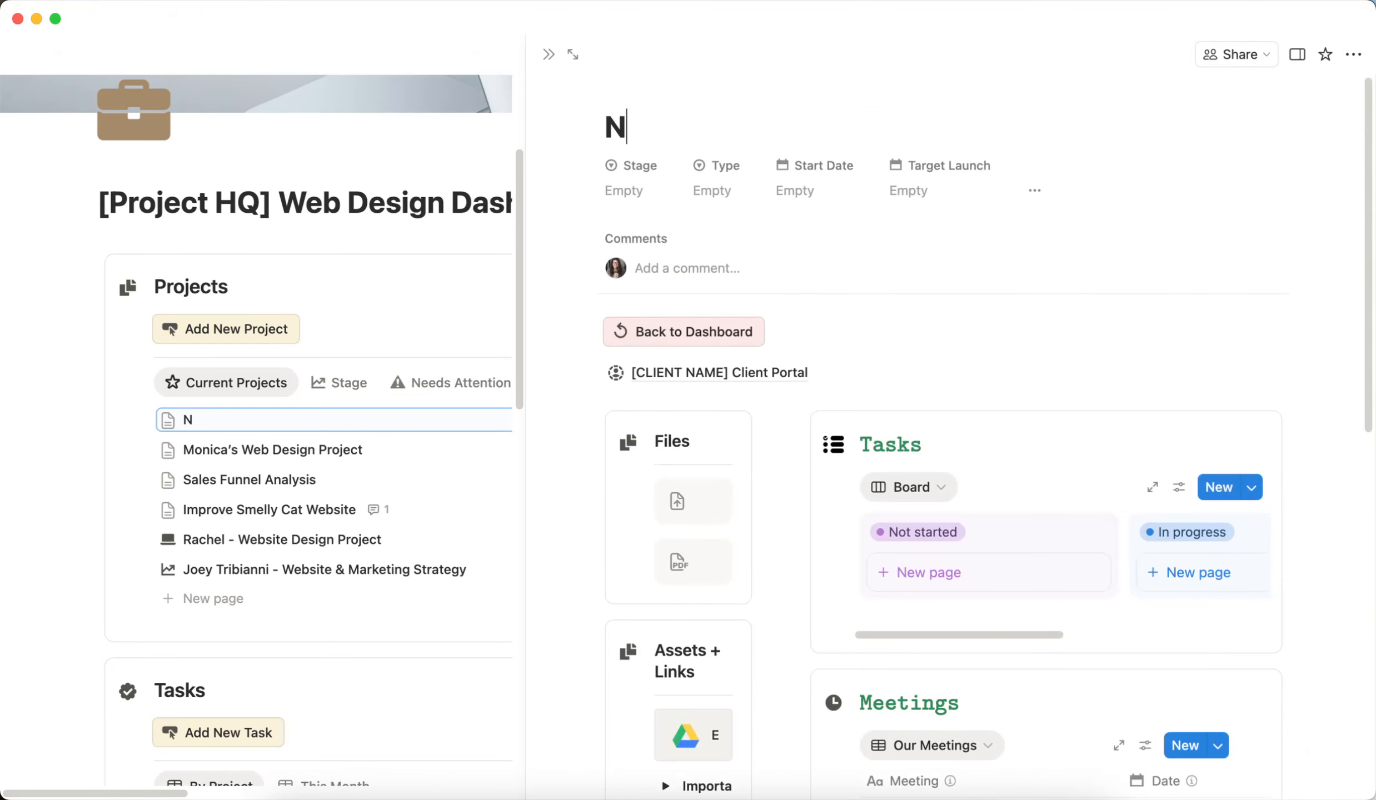
type("ew Project Na")
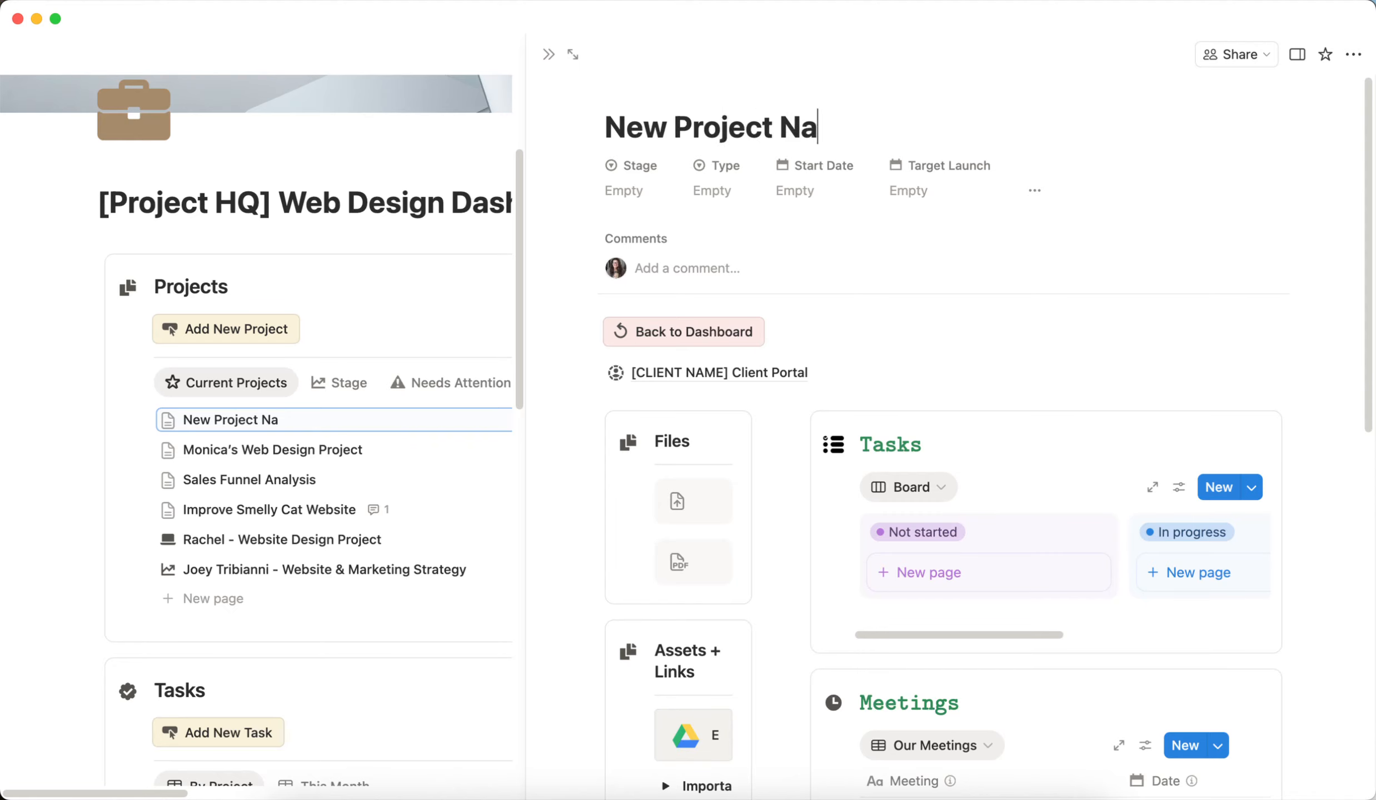
type("me - j")
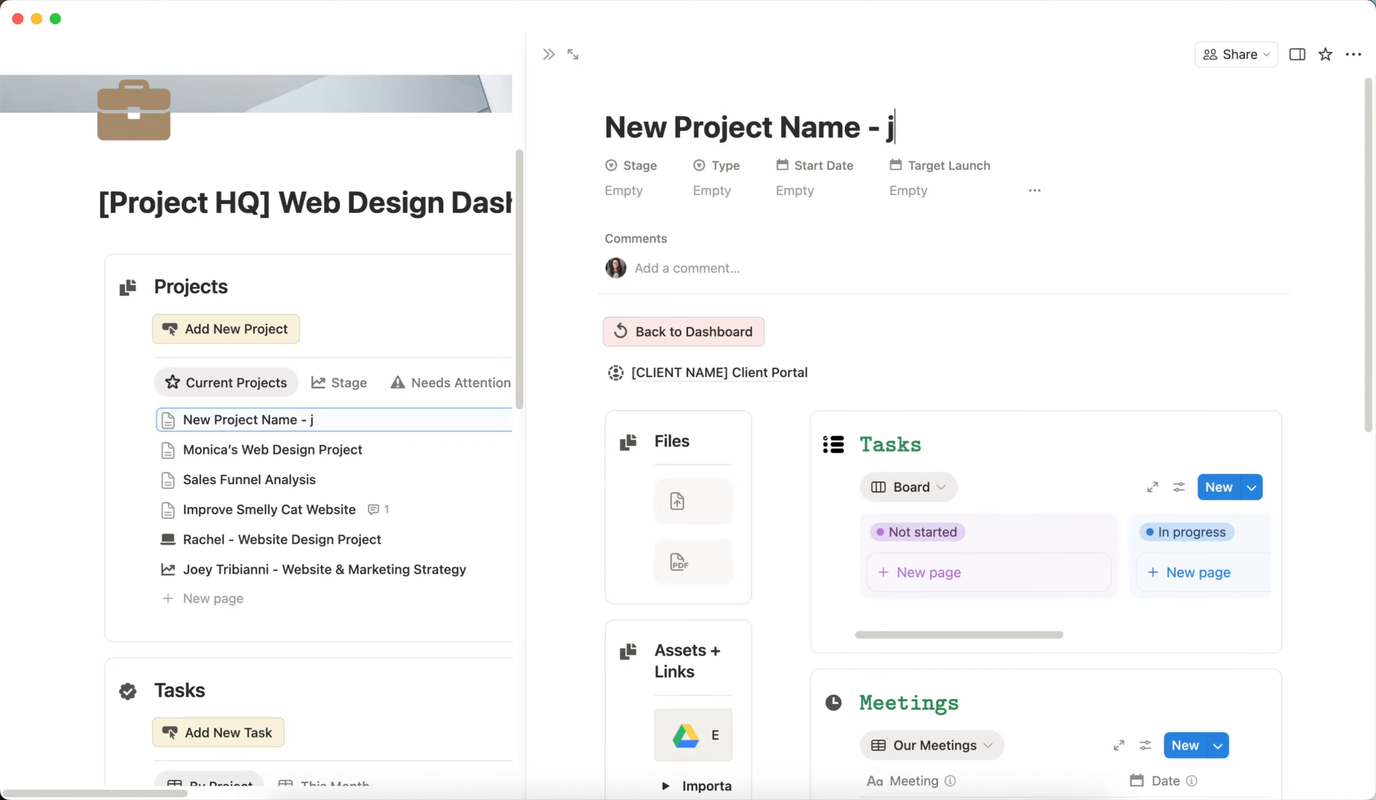
type("a[orighaeo")
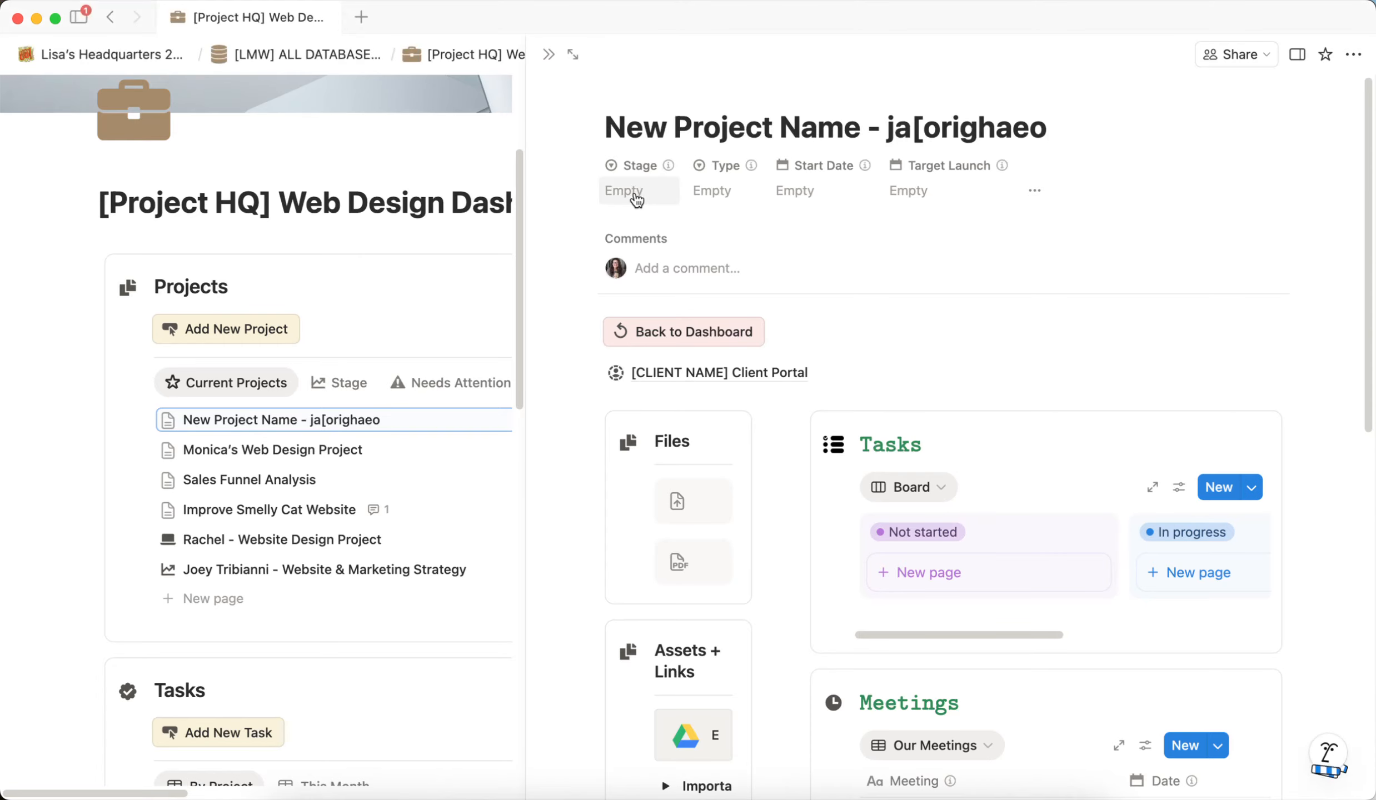
Step: Set the new project's Stage to Strategy - Scheduled and its Type to Strategy
left_click(627, 191)
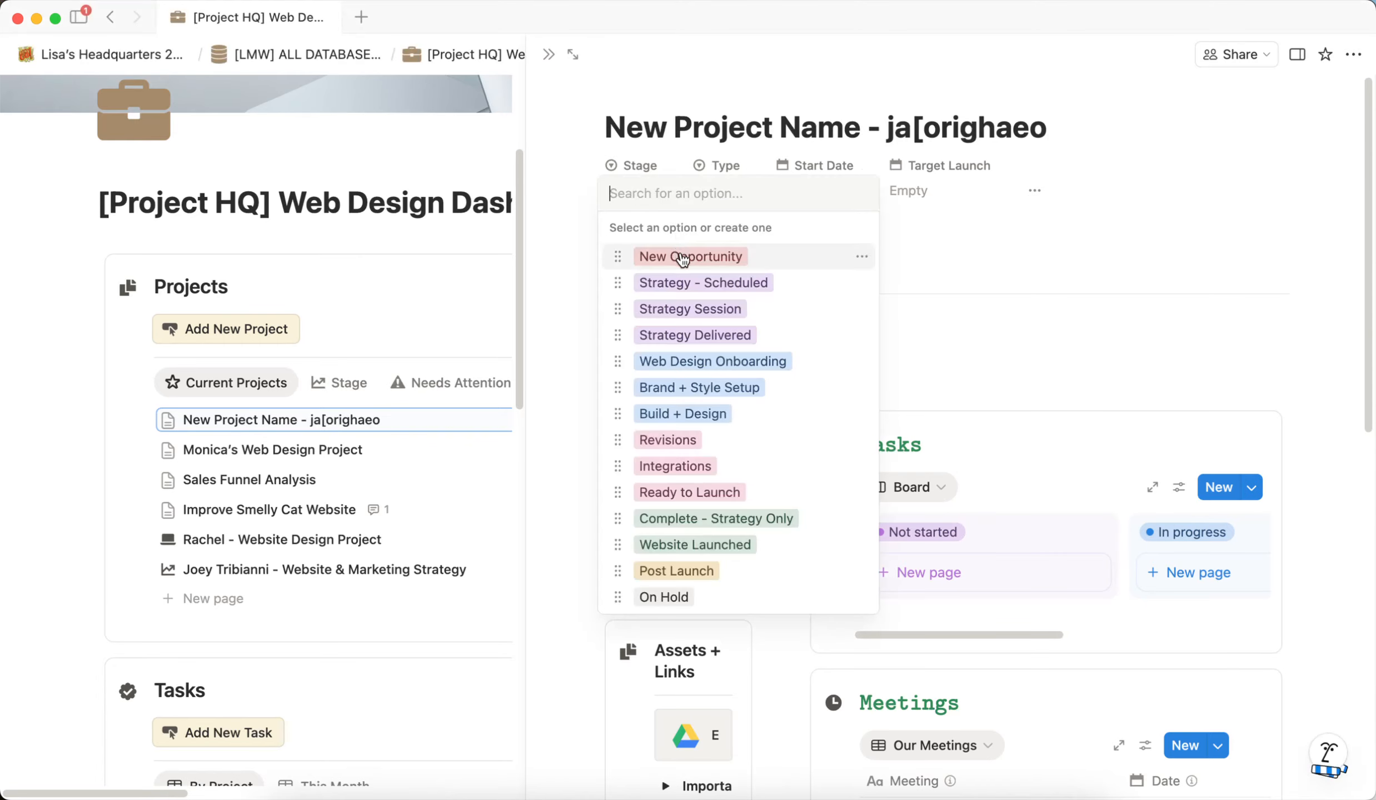
left_click(692, 283)
left_click(822, 209)
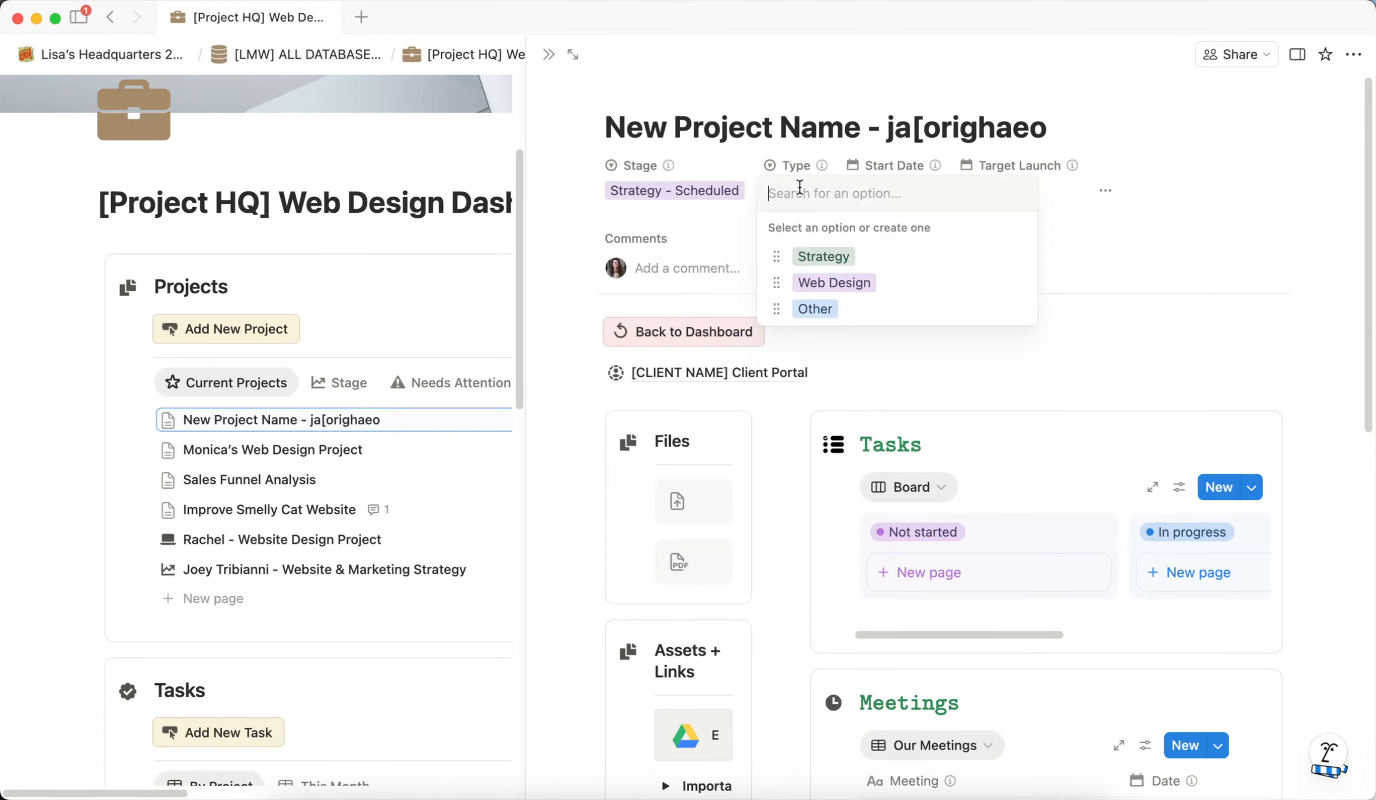
left_click(813, 257)
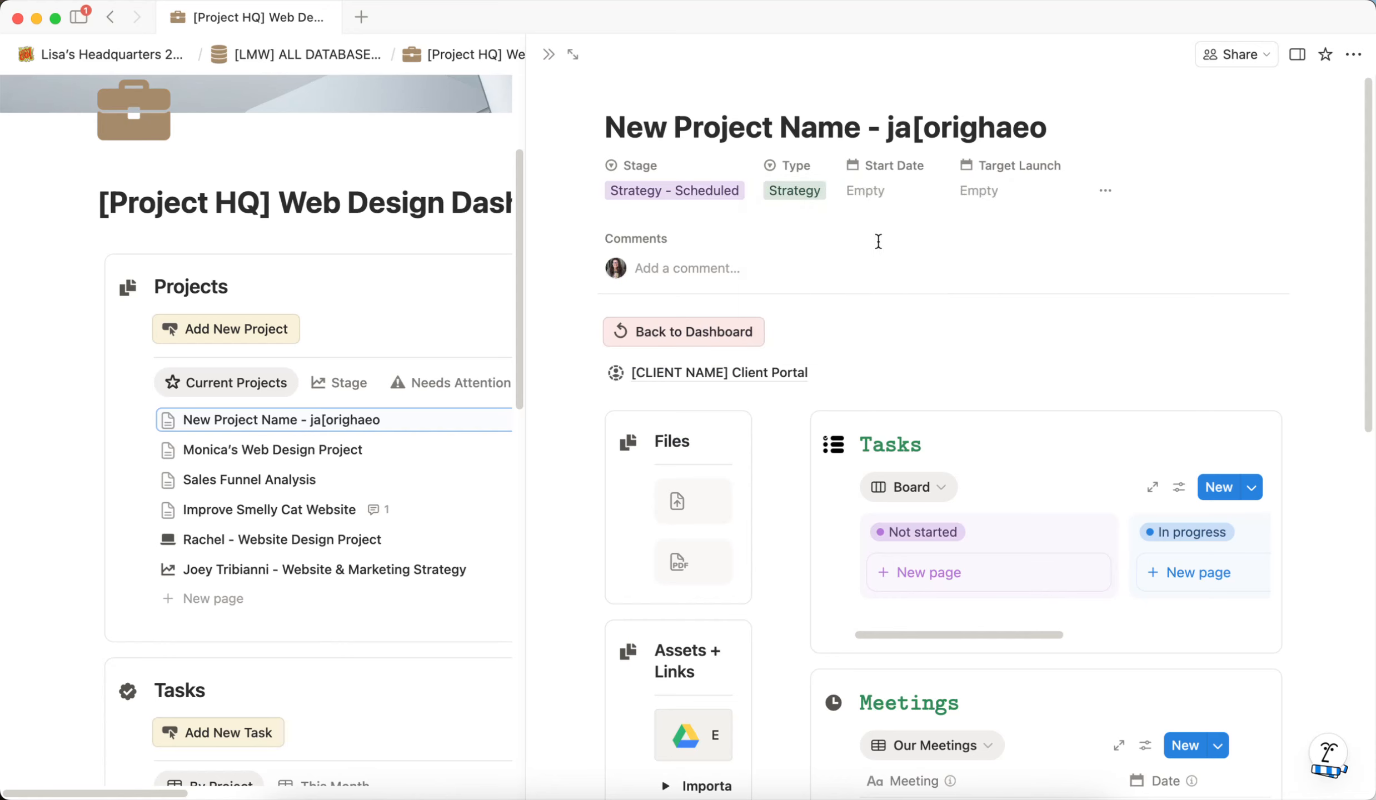
Step: Set the new project's Start Date to April 8, 2026 and its Target Launch to April 29, 2026
left_click(875, 194)
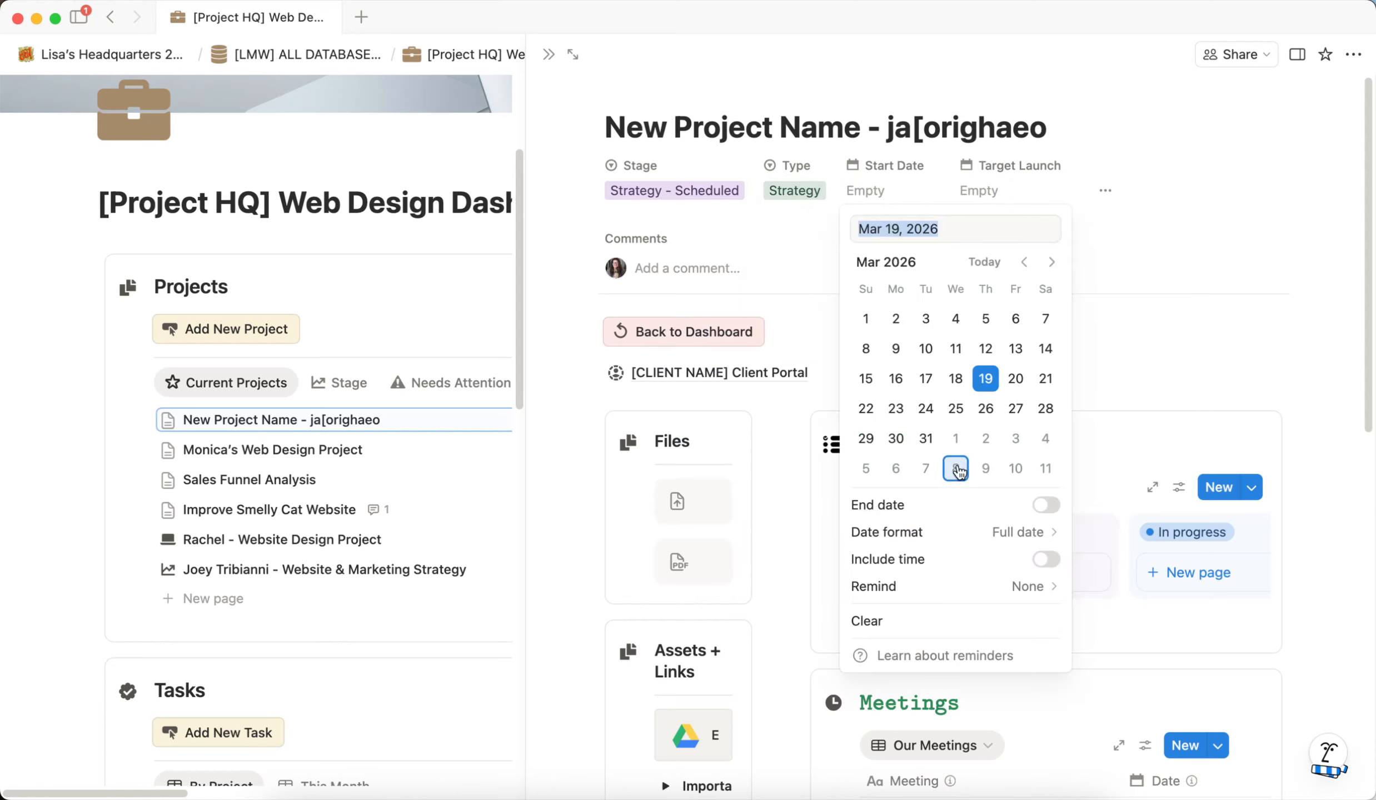
left_click(956, 469)
left_click(1152, 100)
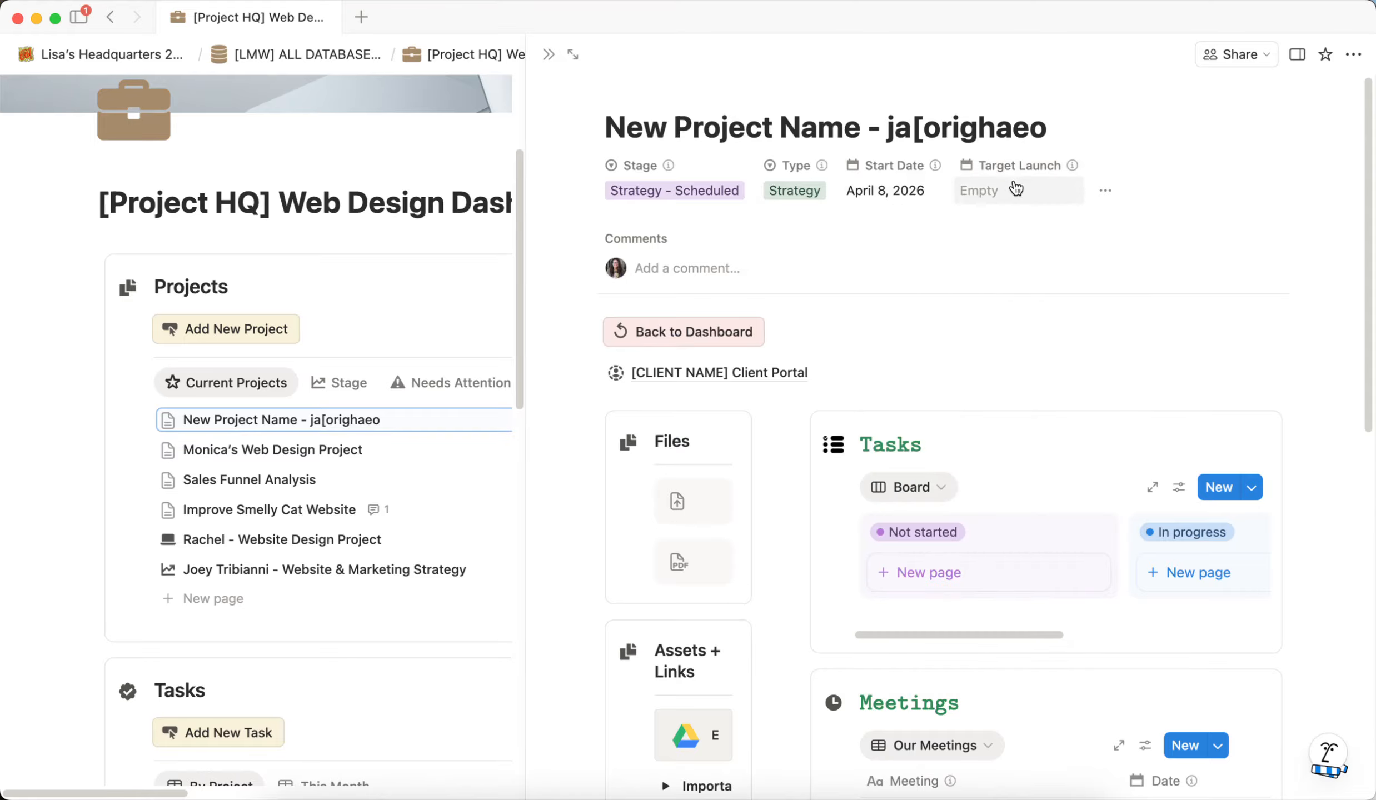
left_click(1073, 192)
left_click(1164, 265)
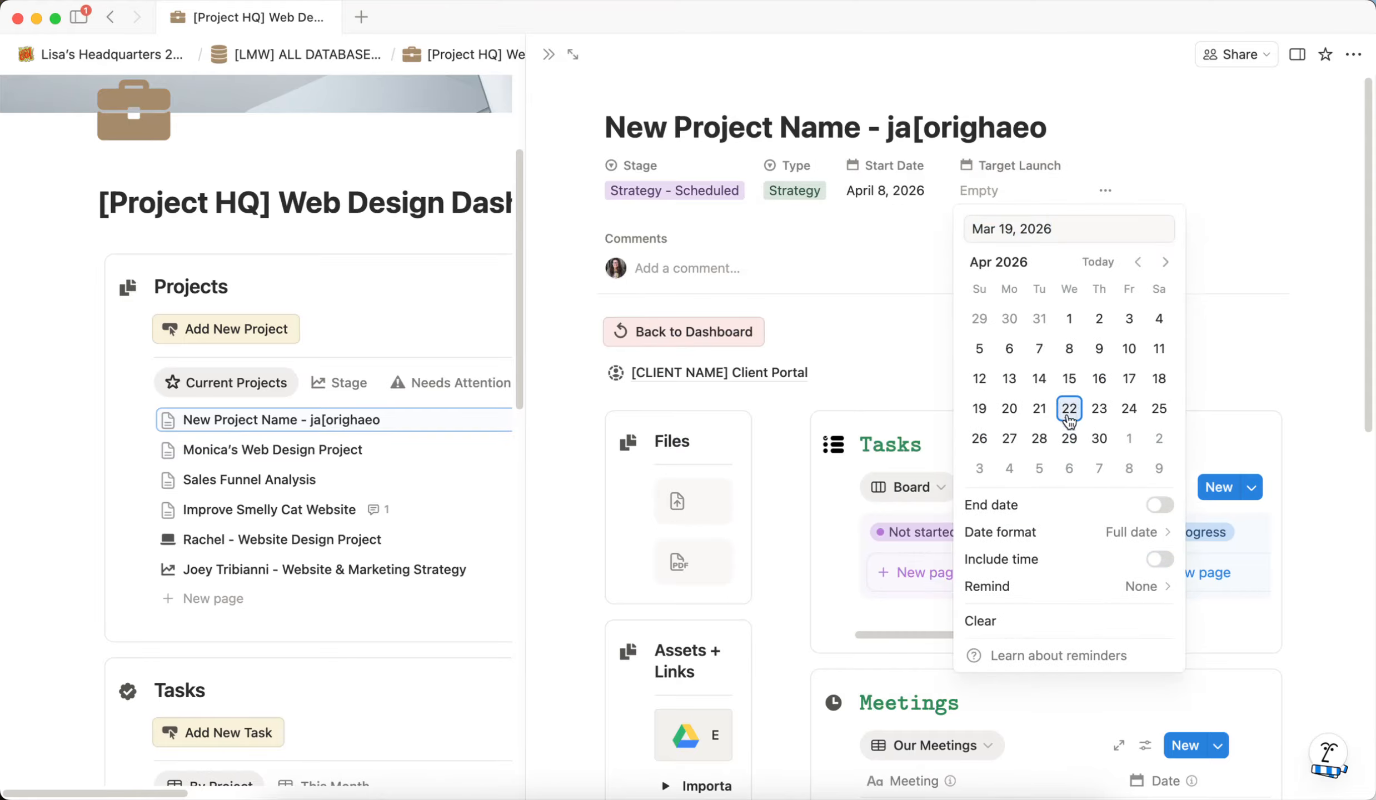
left_click(1069, 438)
left_click(1207, 164)
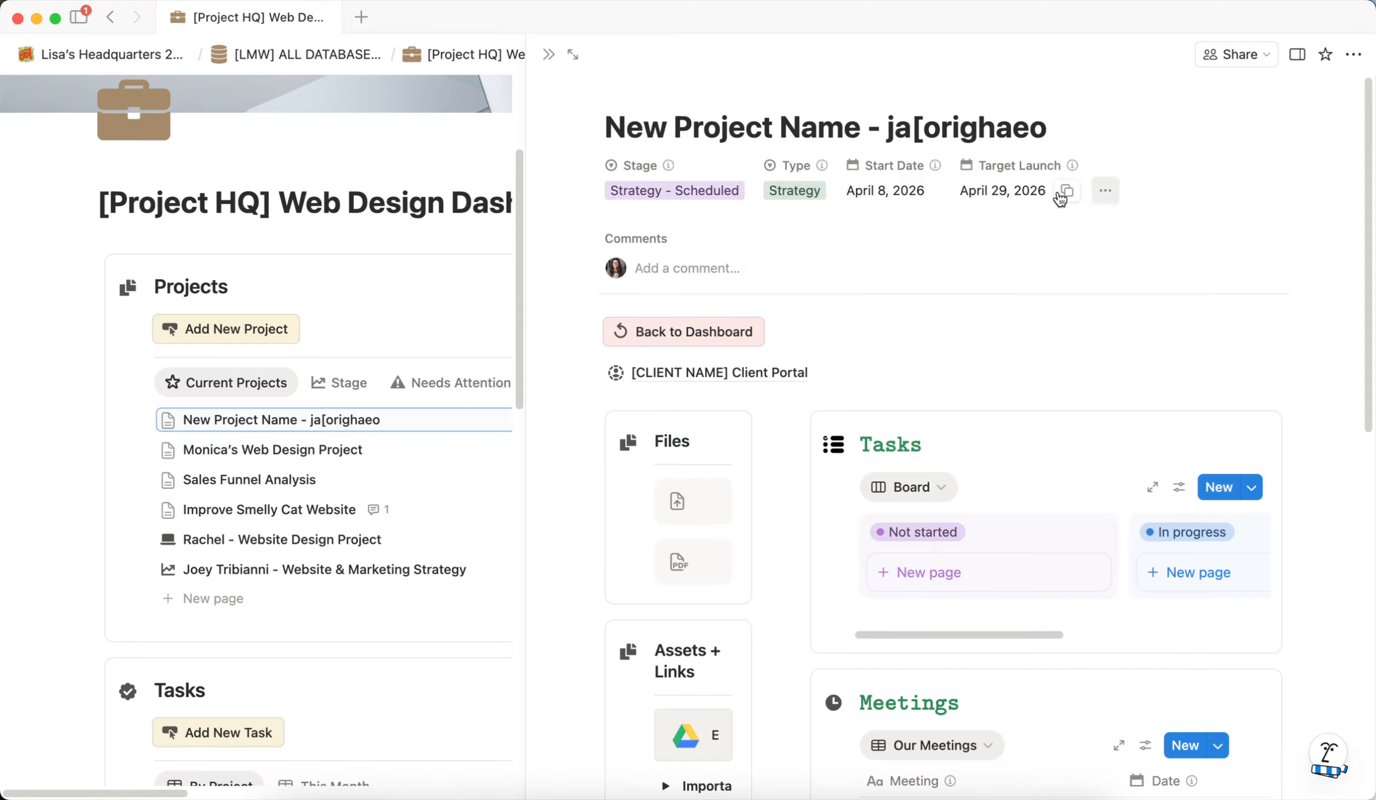
Step: Open the new project's full property details and look through the Clients and Internal groups
scroll(1012, 189, "down", 5)
scroll(1017, 177, "up", 4)
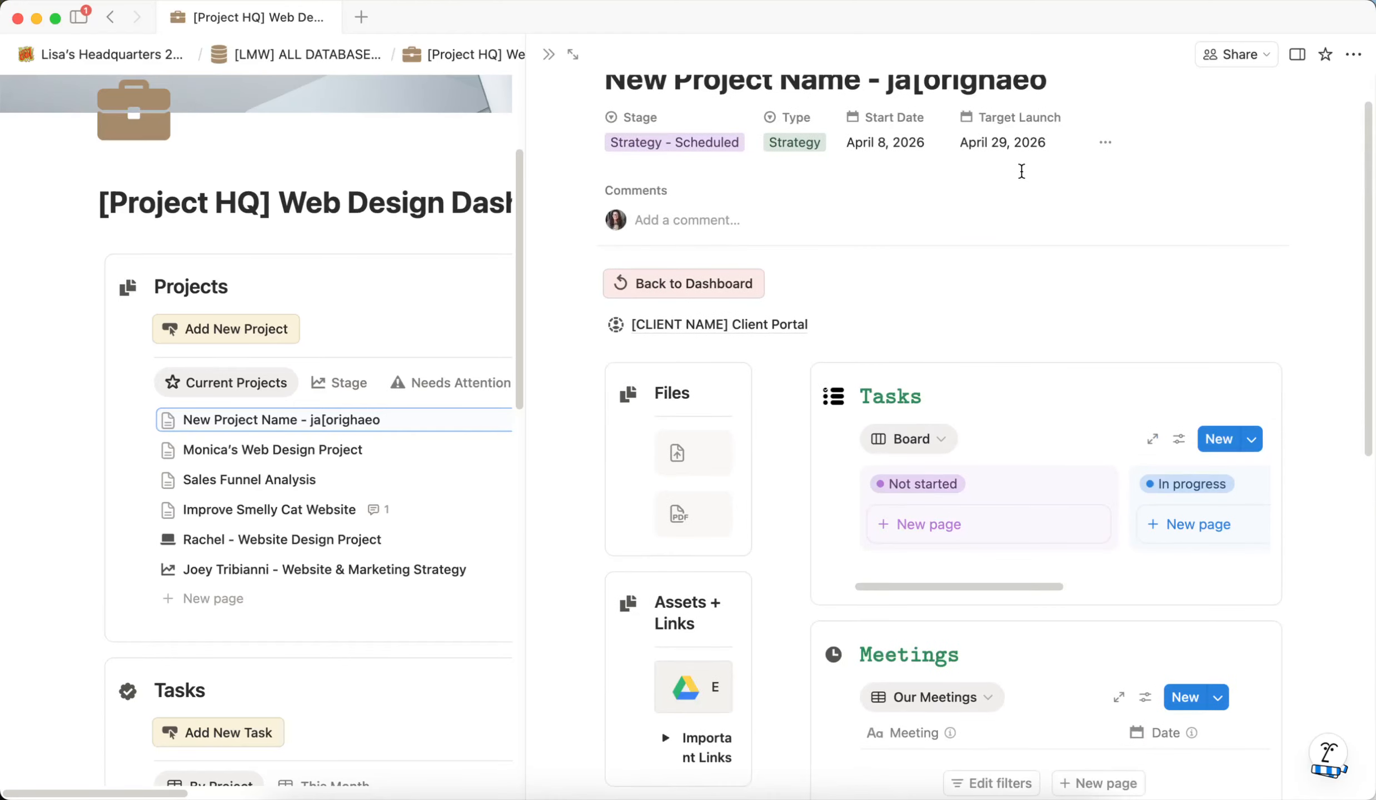
left_click(1109, 143)
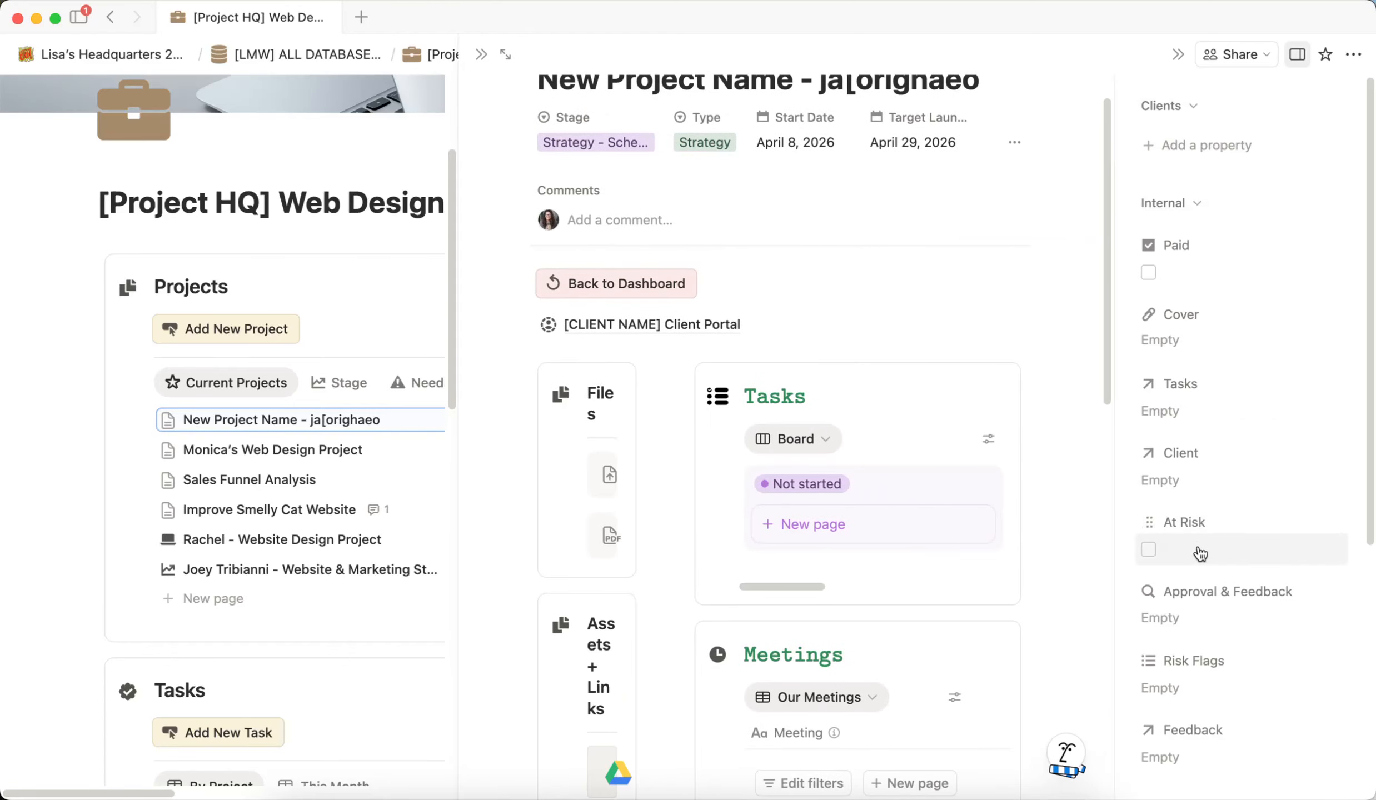
scroll(1192, 517, "down", 6)
scroll(1212, 316, "up", 6)
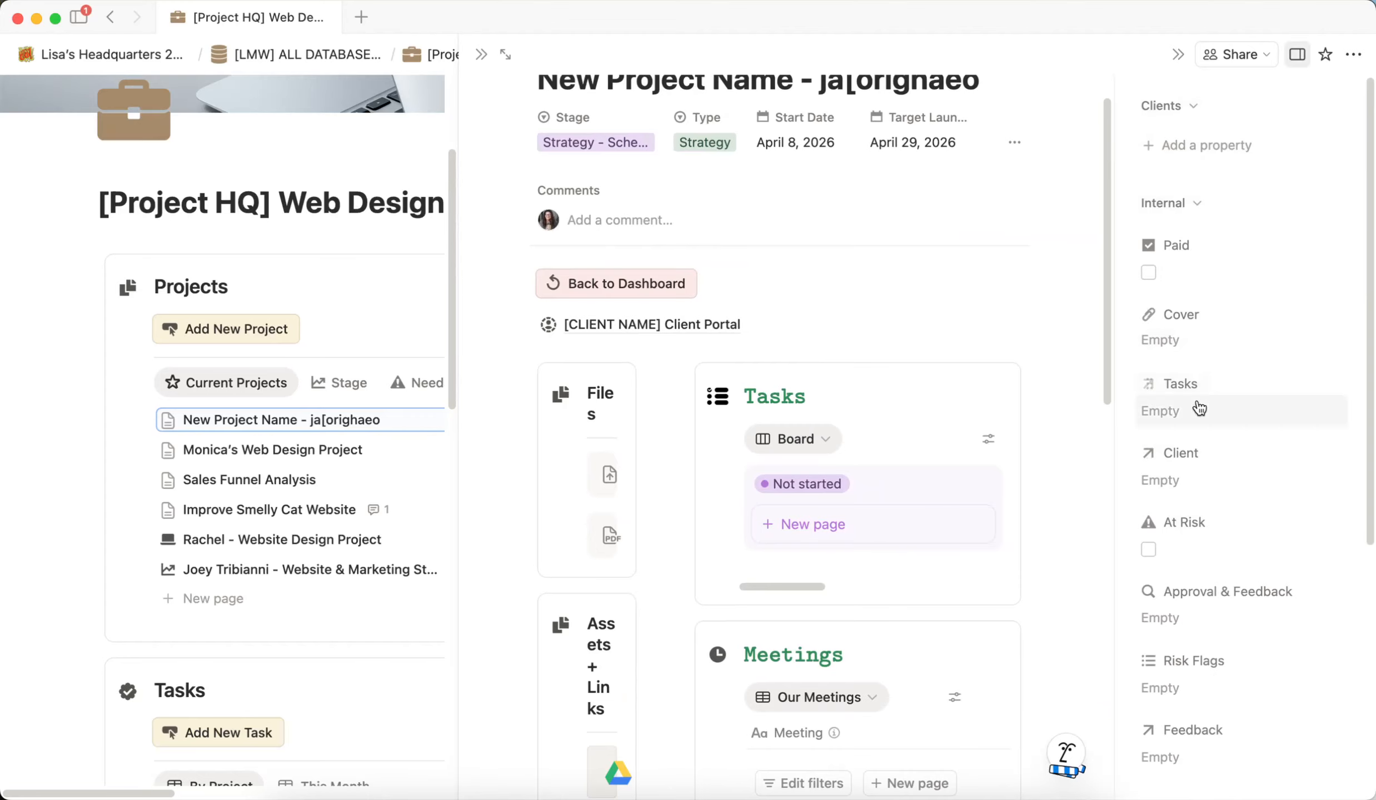
Step: Try entering New Client in the project's Client relation, then discard the entry and close the property details
scroll(1198, 409, "down", 5)
left_click(1167, 218)
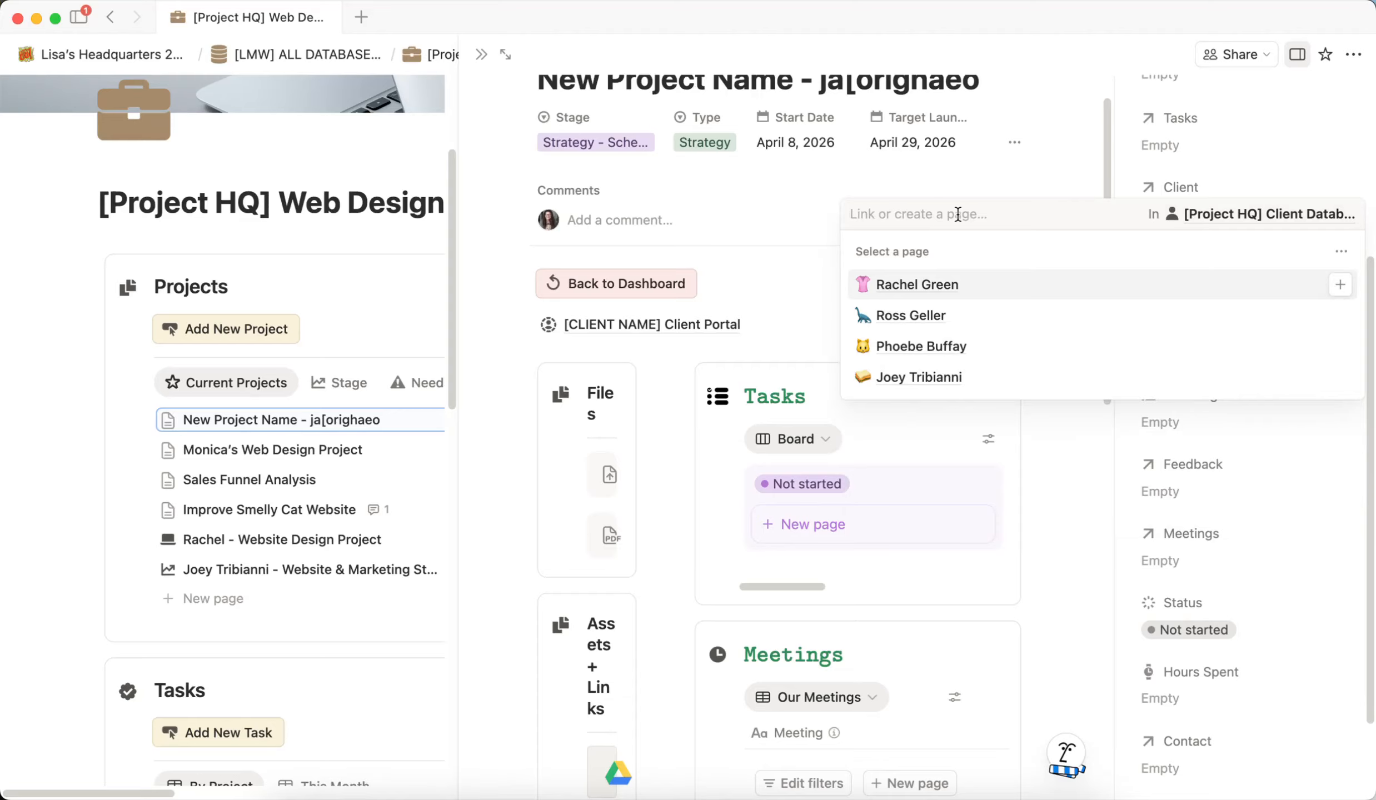
type("New Client")
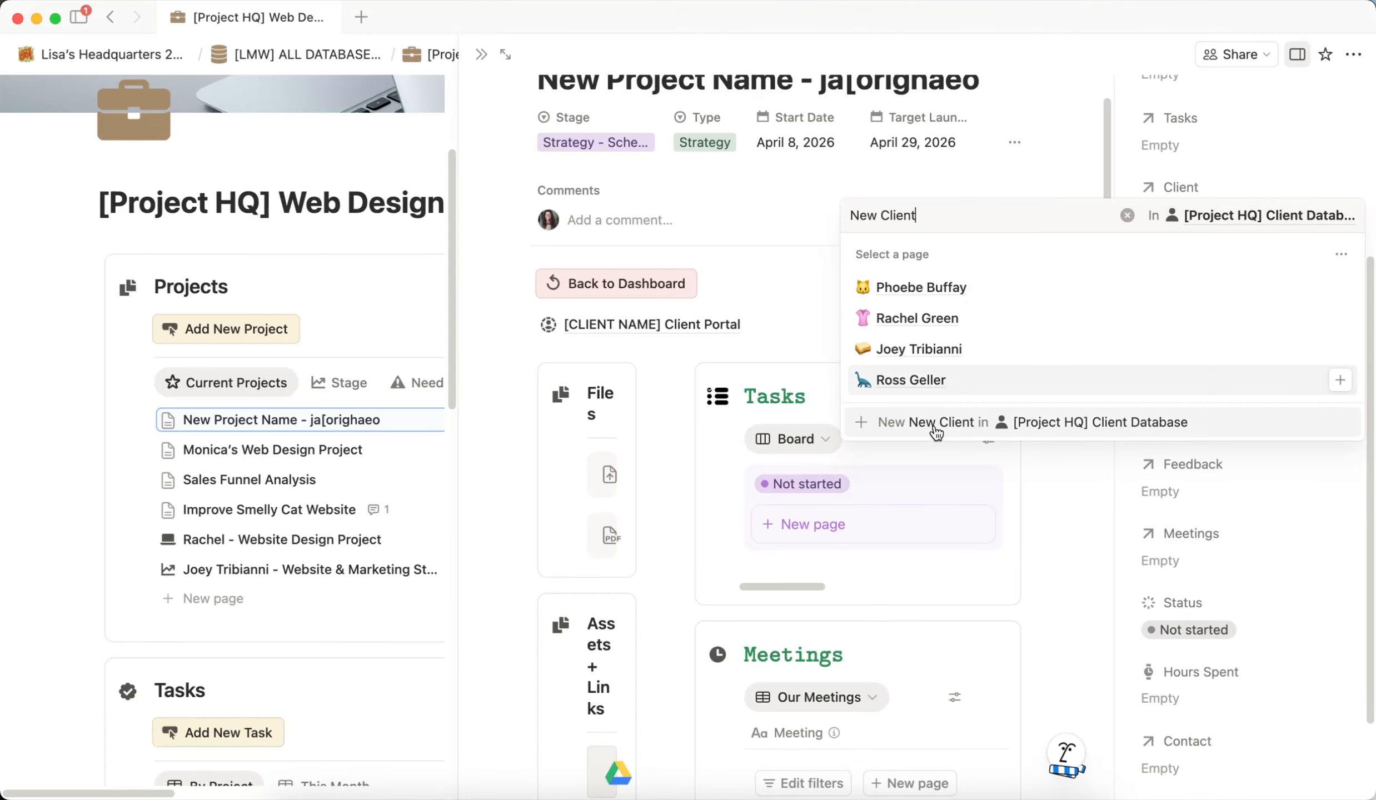
left_click(1126, 215)
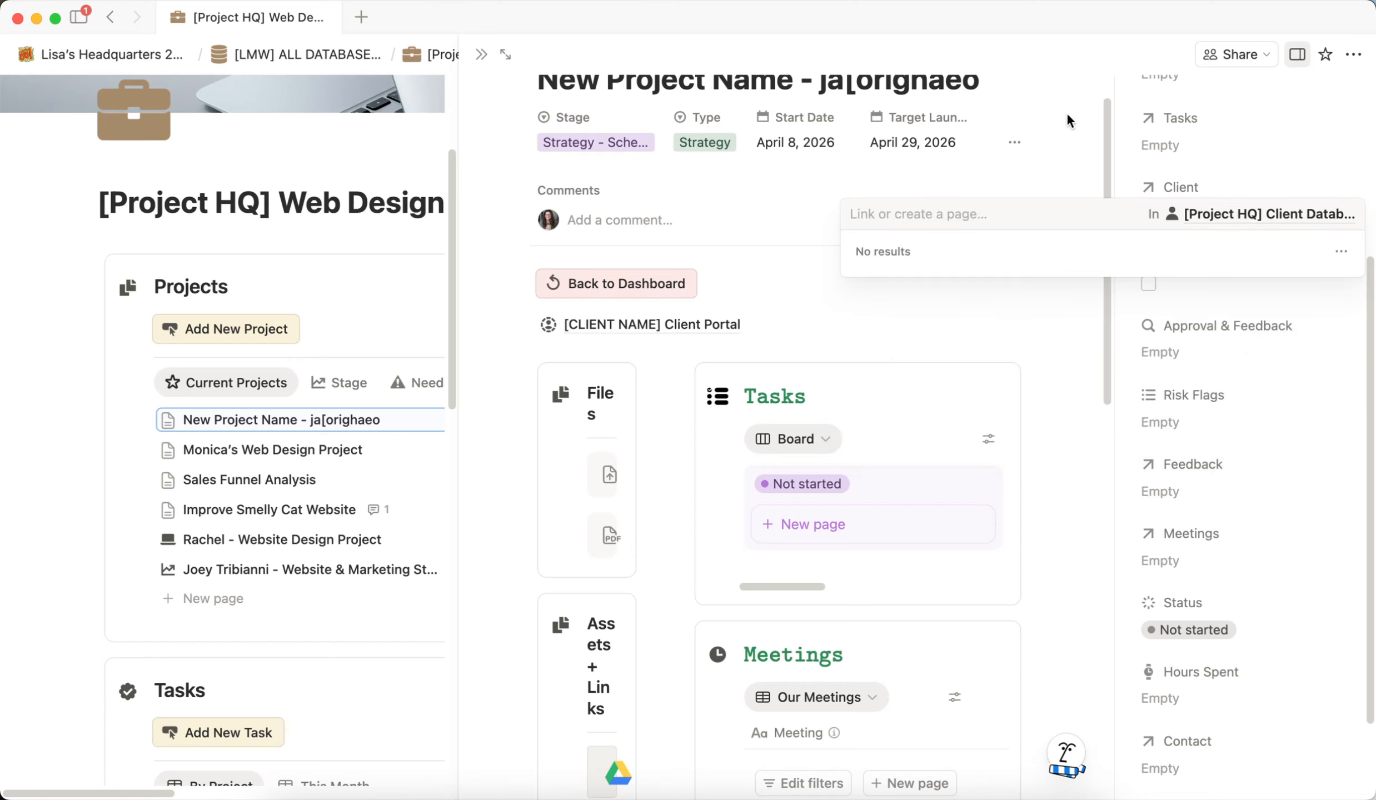
left_click(1168, 49)
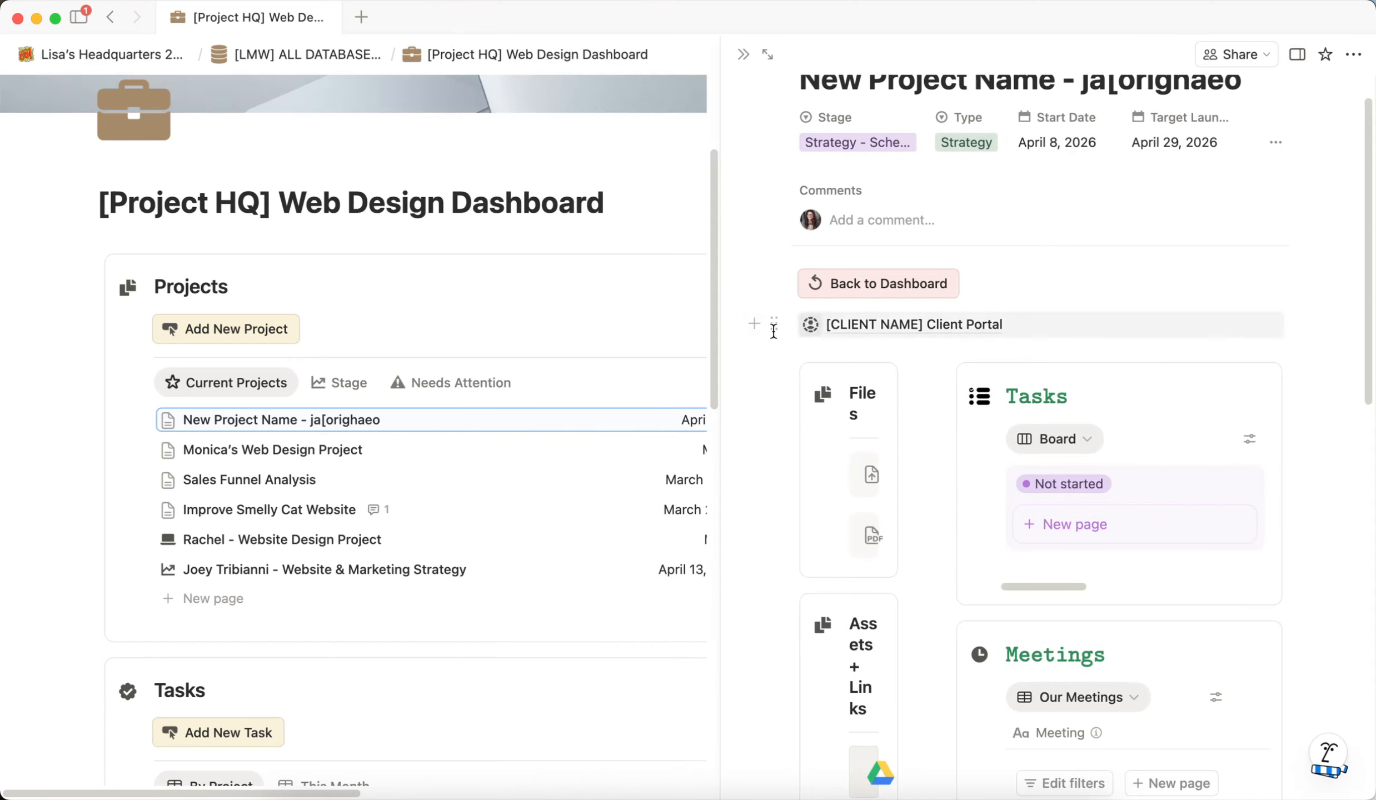
Step: Widen the project's side pane to preview its Client Portal page link, and close the pane
left_click_drag(721, 331, 448, 342)
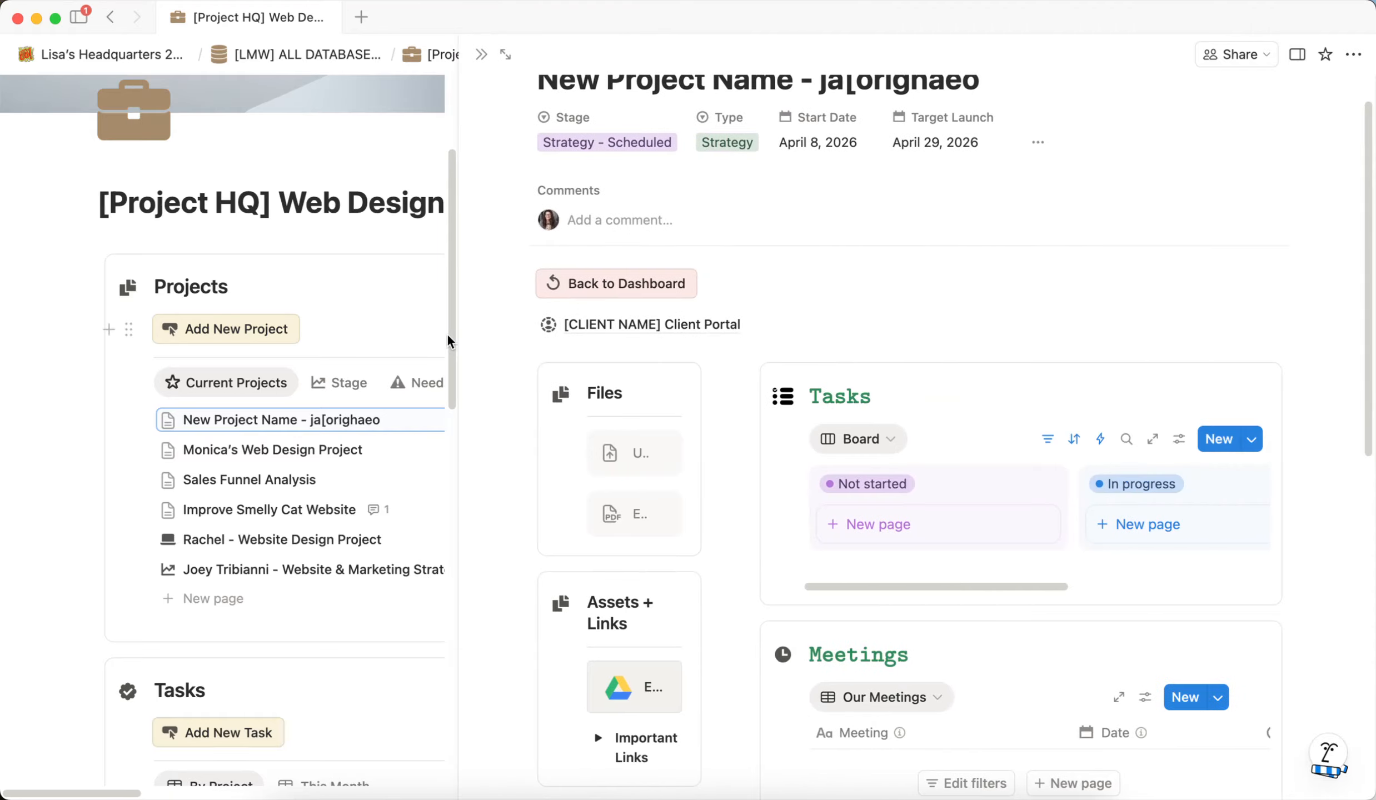
mouse_move(667, 330)
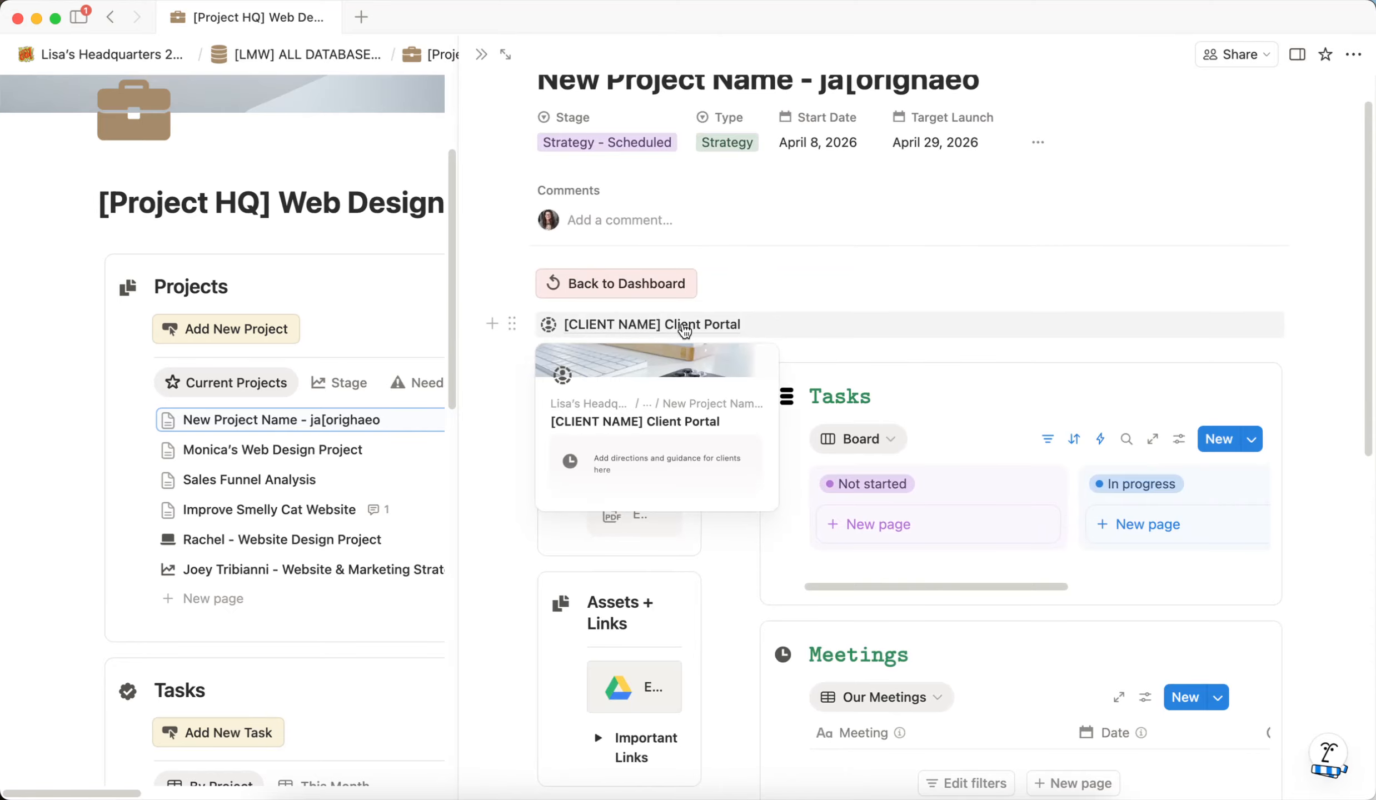
scroll(897, 276, "up", 2)
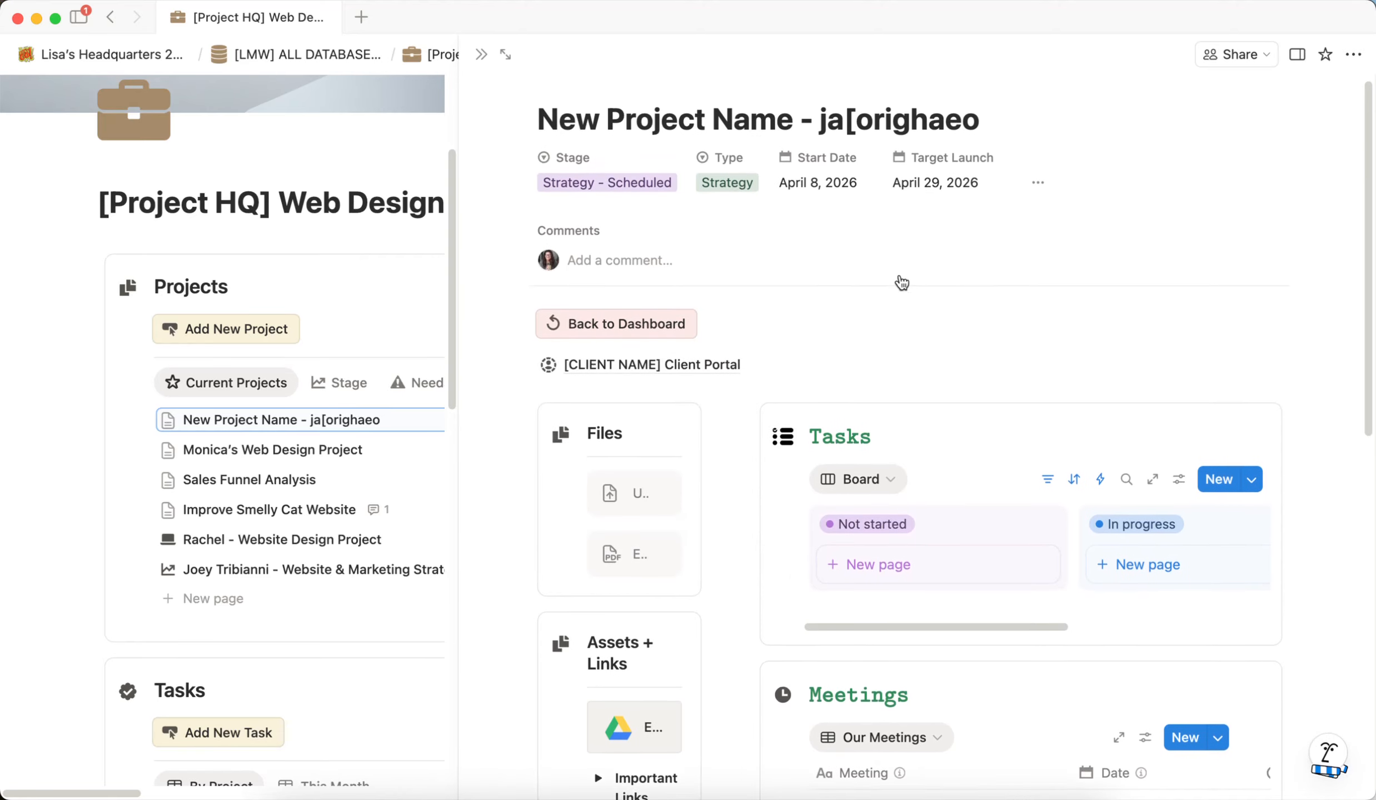
left_click(482, 54)
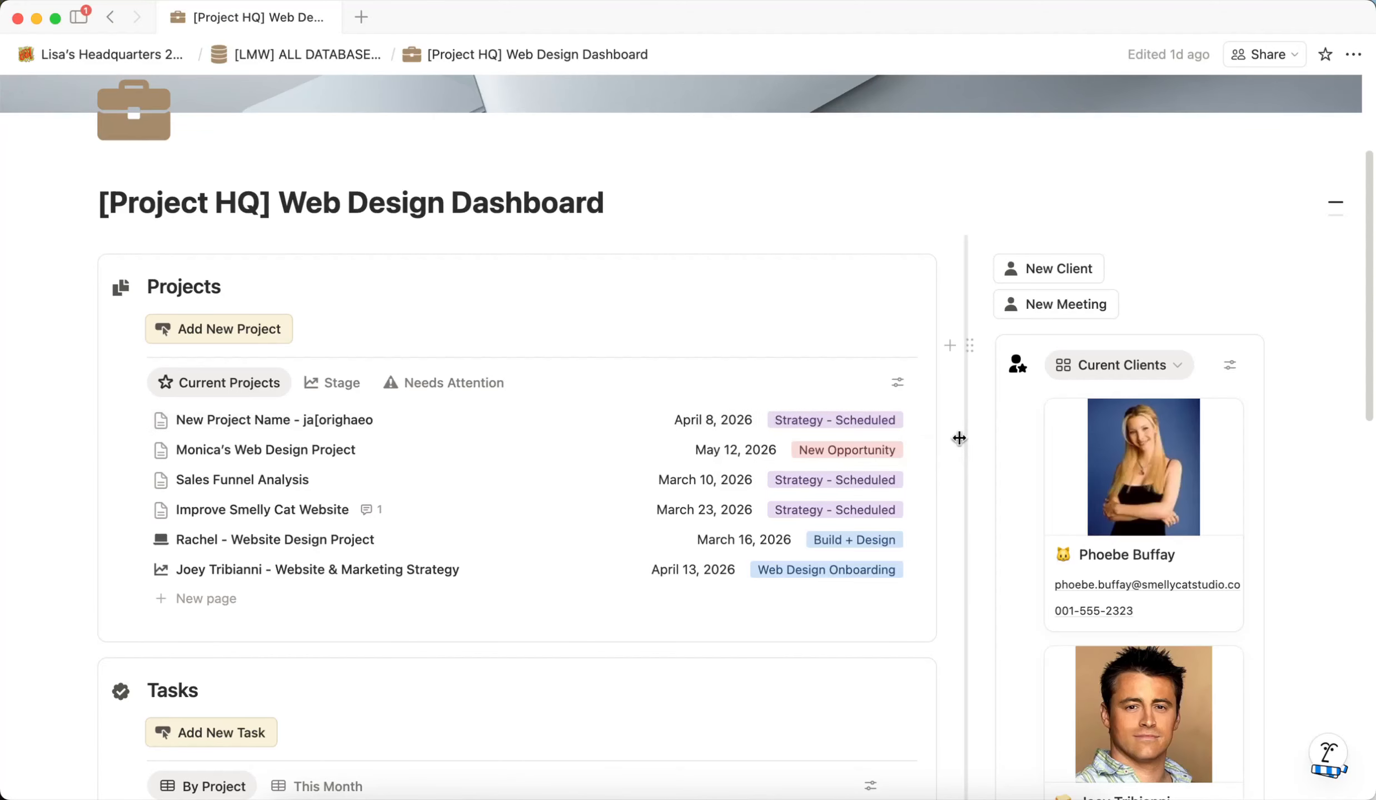
Step: Add a new task from the dashboard's Tasks section, check its Sub Tasks and Content views, and close it
scroll(473, 448, "down", 7)
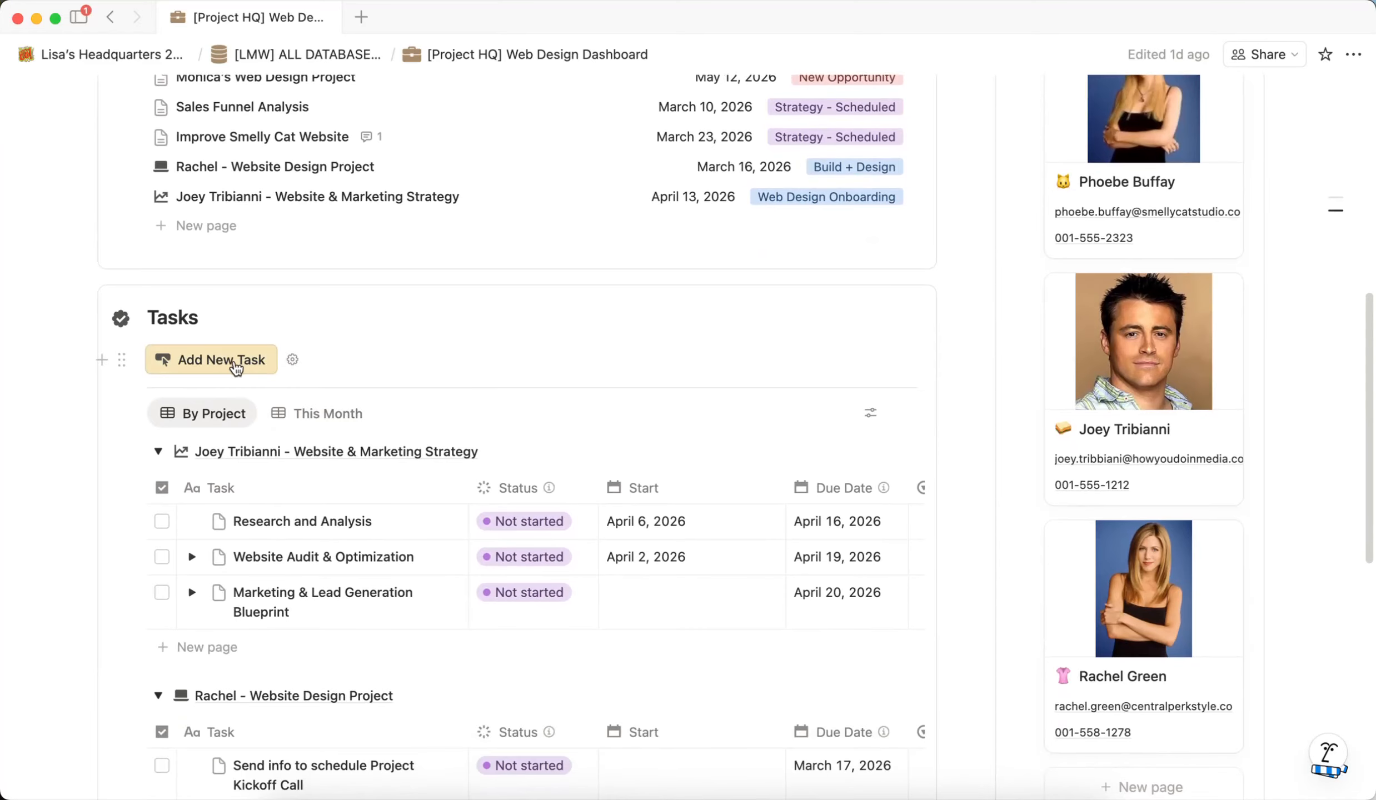
left_click(233, 364)
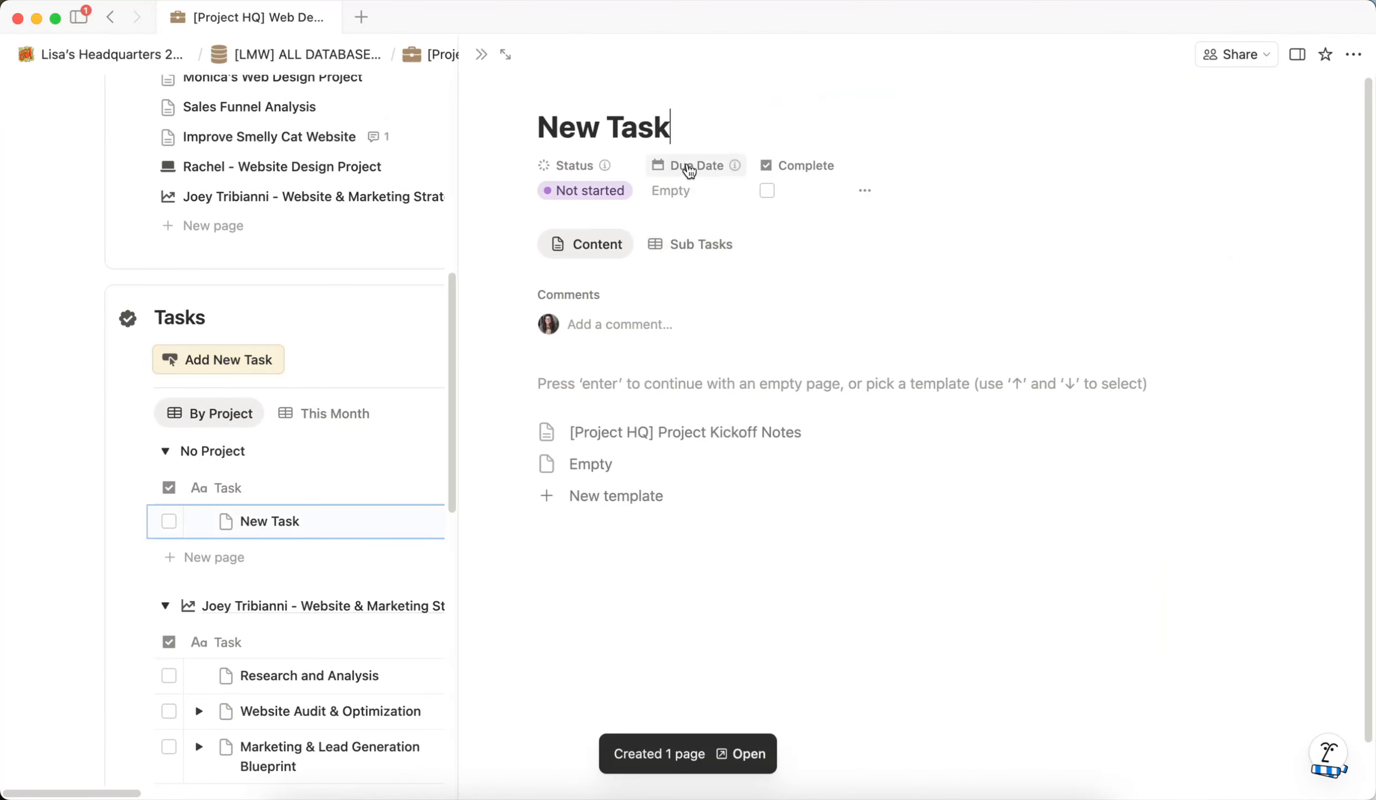
left_click(703, 247)
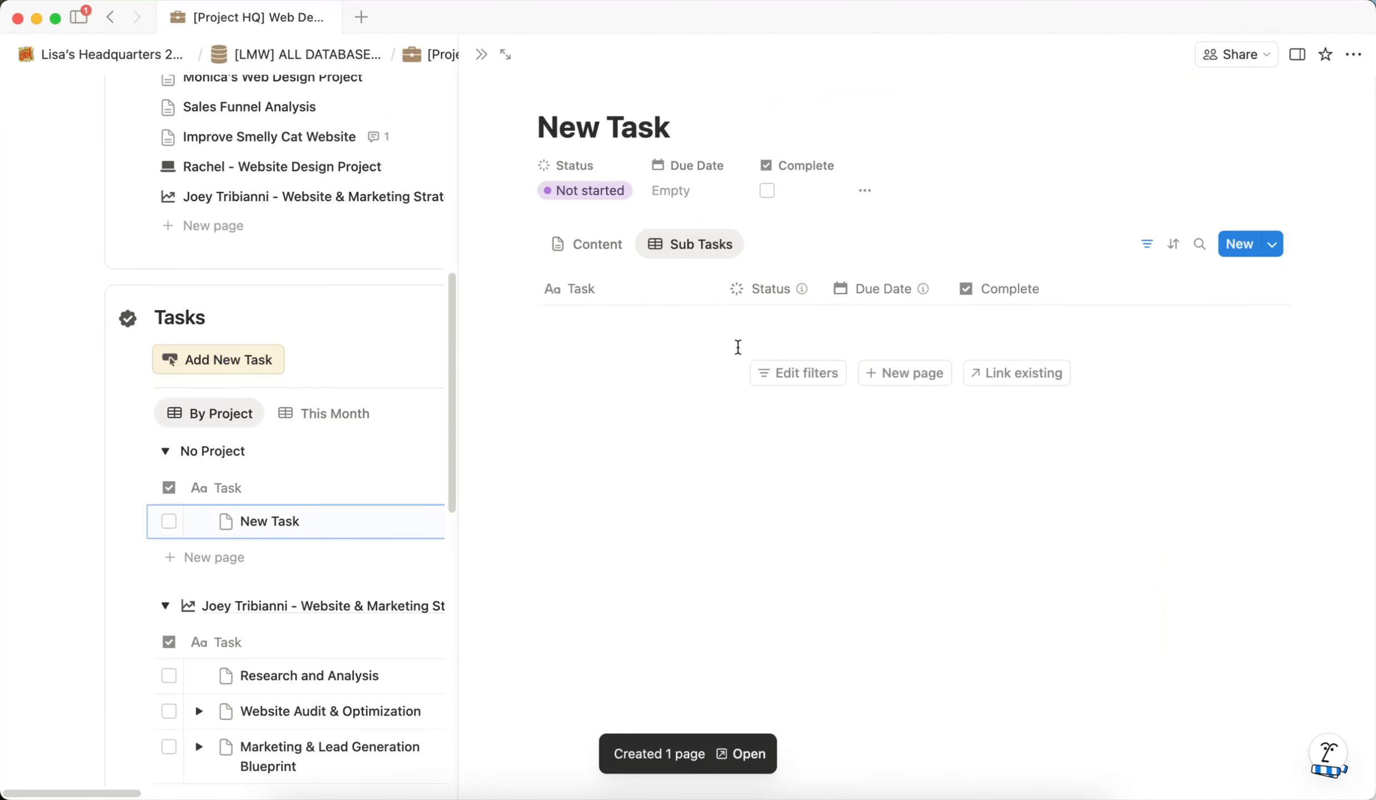
left_click(614, 252)
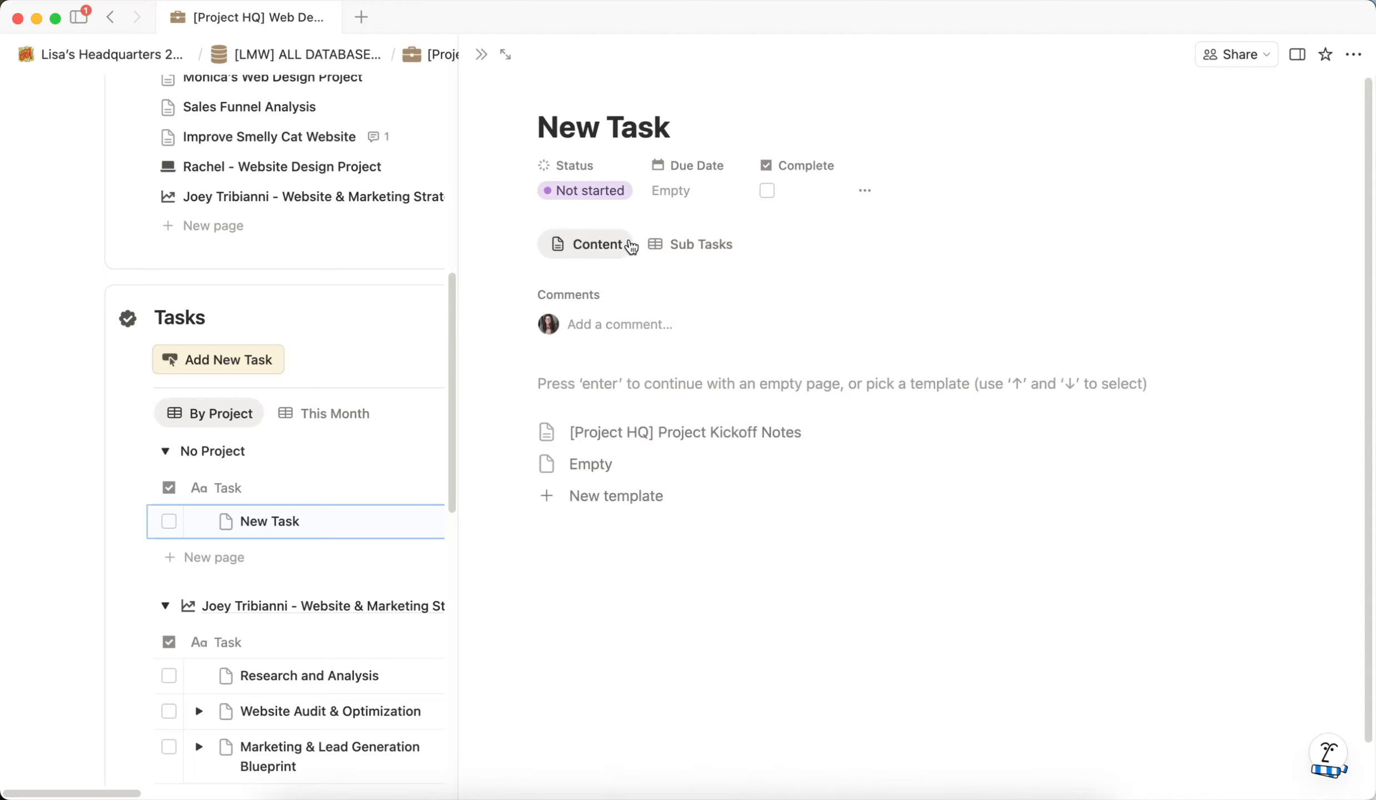
left_click(481, 55)
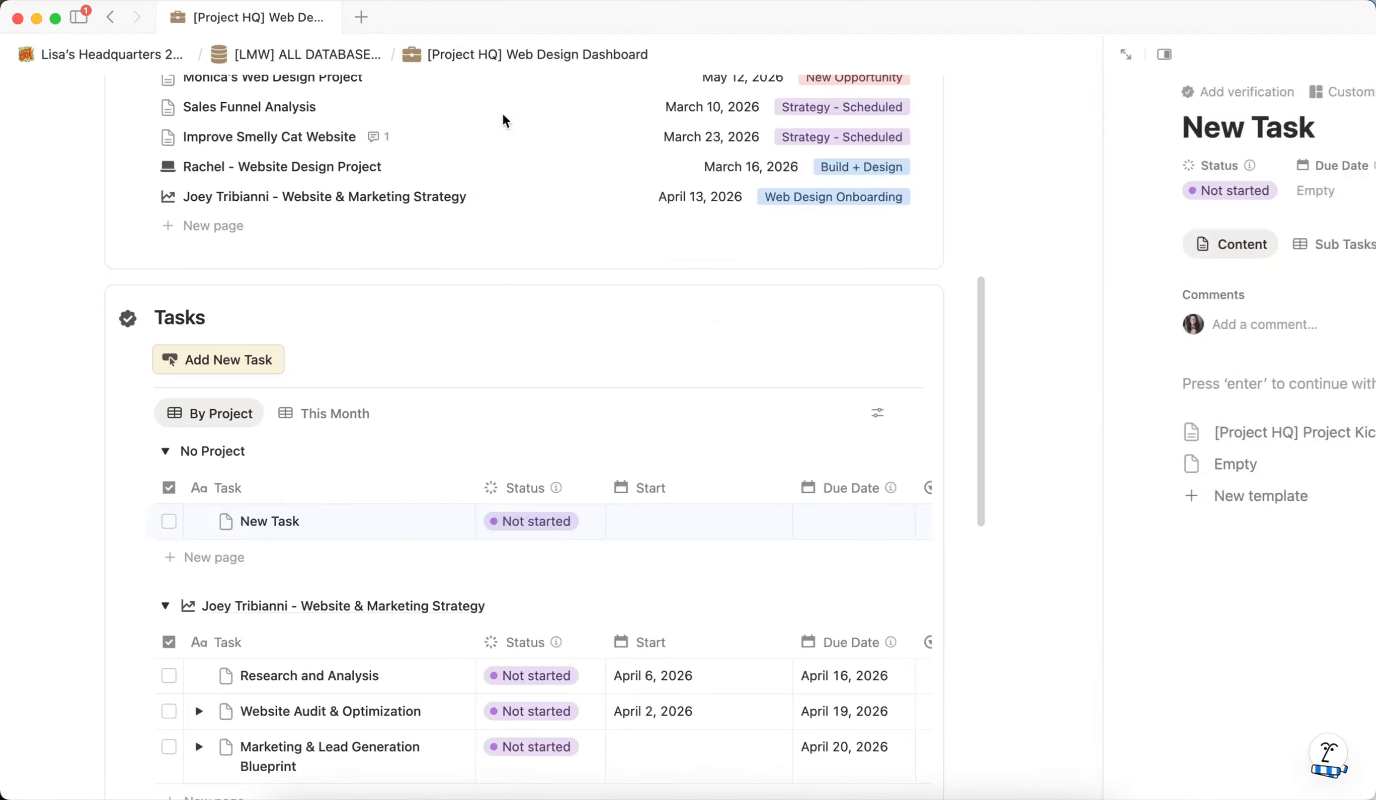
Step: Expand the Website Audit & Optimization task to view its sub-items and collapse it again
scroll(508, 378, "down", 5)
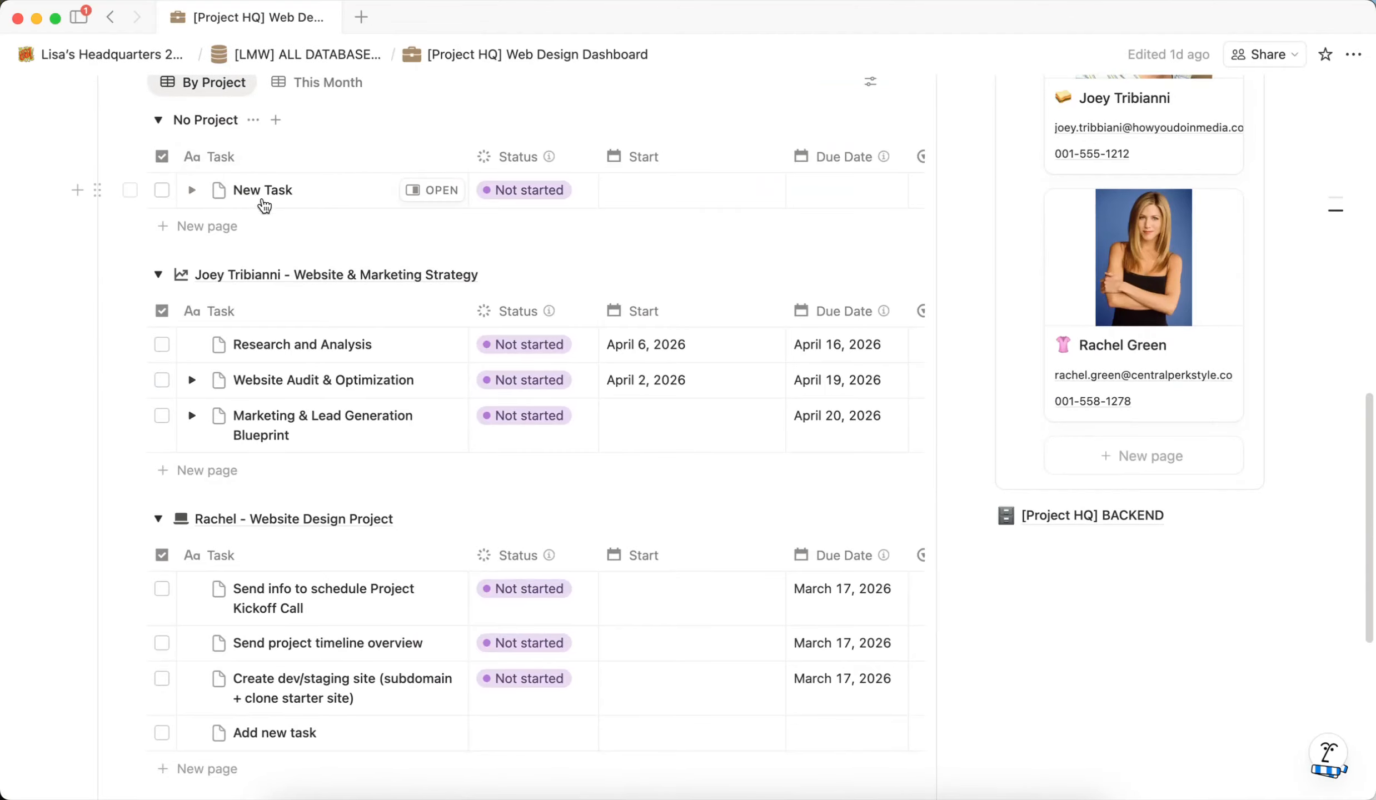
left_click(191, 380)
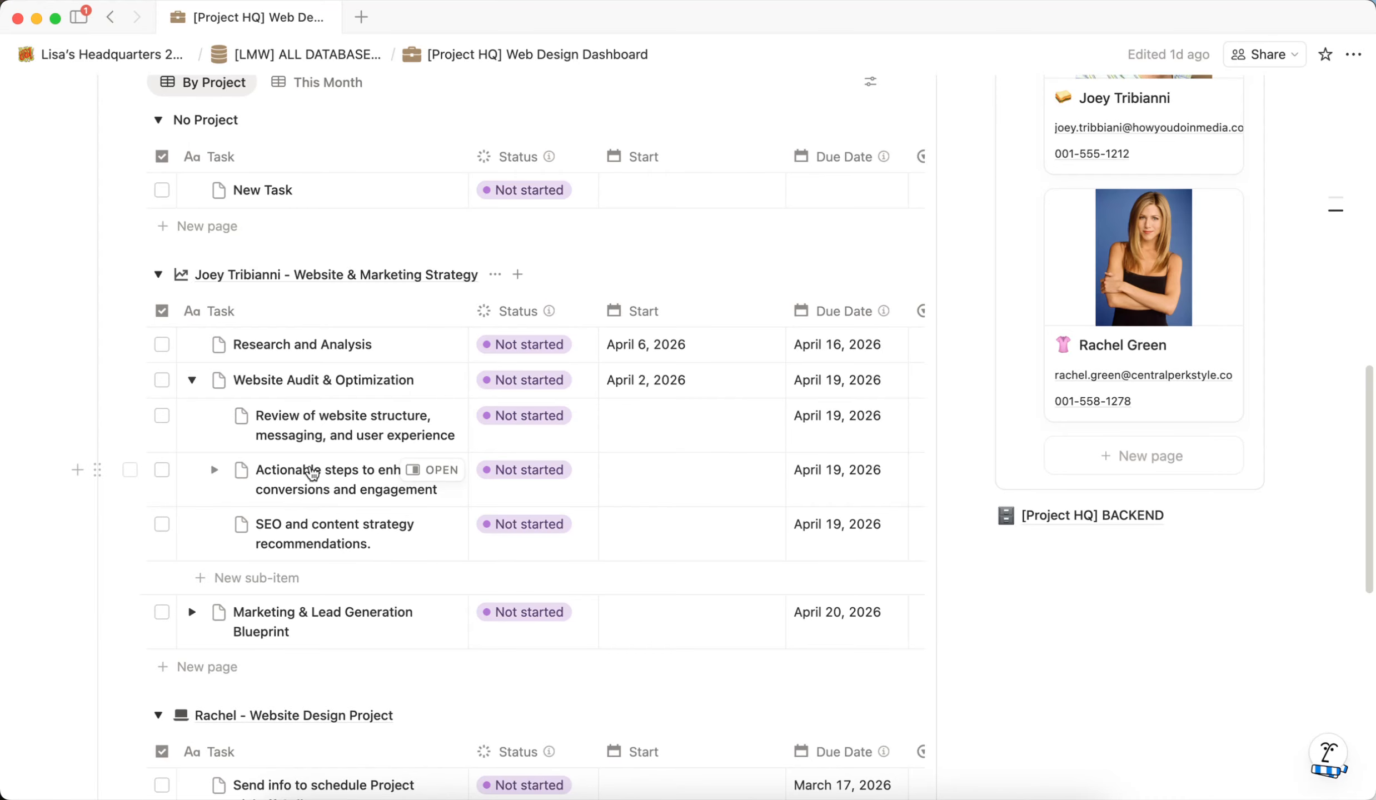
left_click(192, 380)
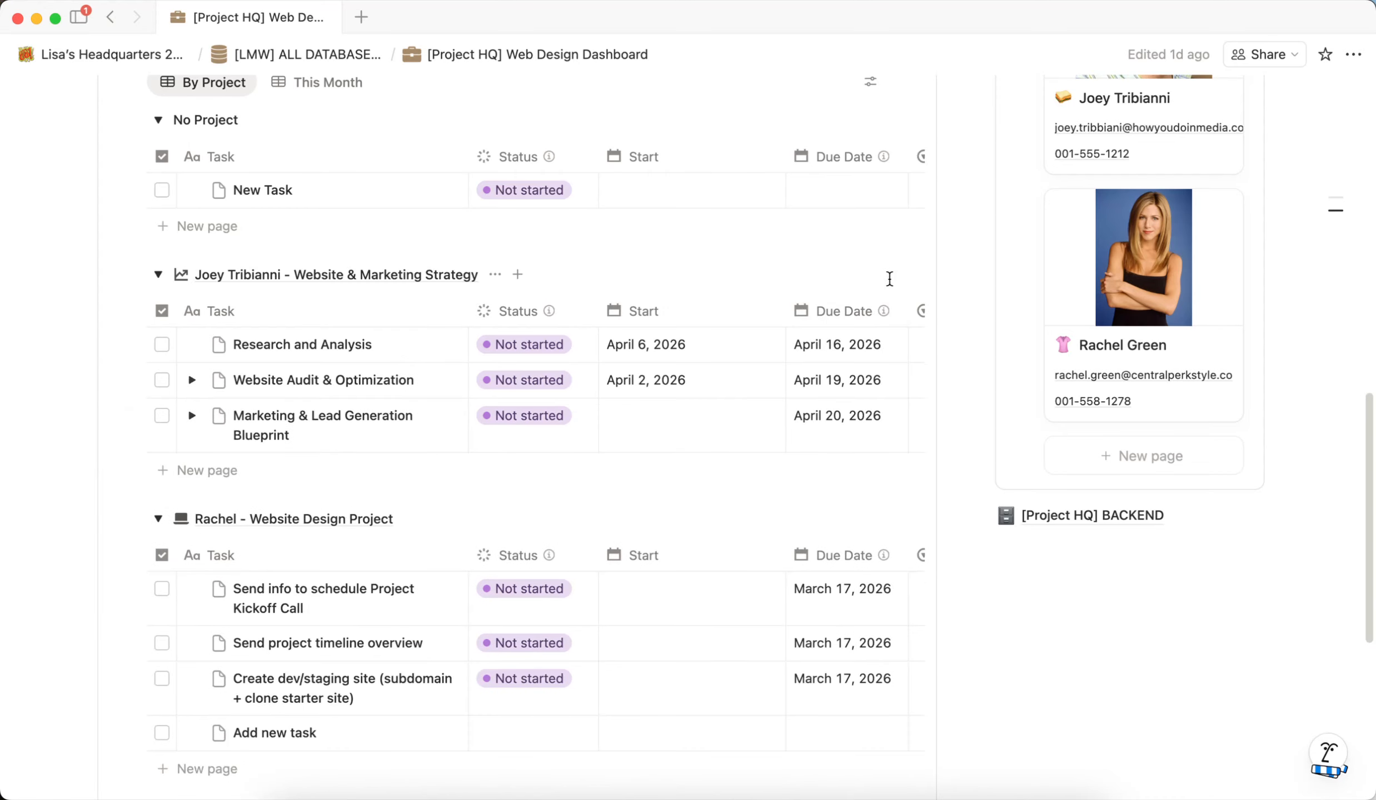
Step: Check the By Project task view's Sub-items settings and expand the Marketing & Lead Generation Blueprint task
scroll(887, 245, "up", 3)
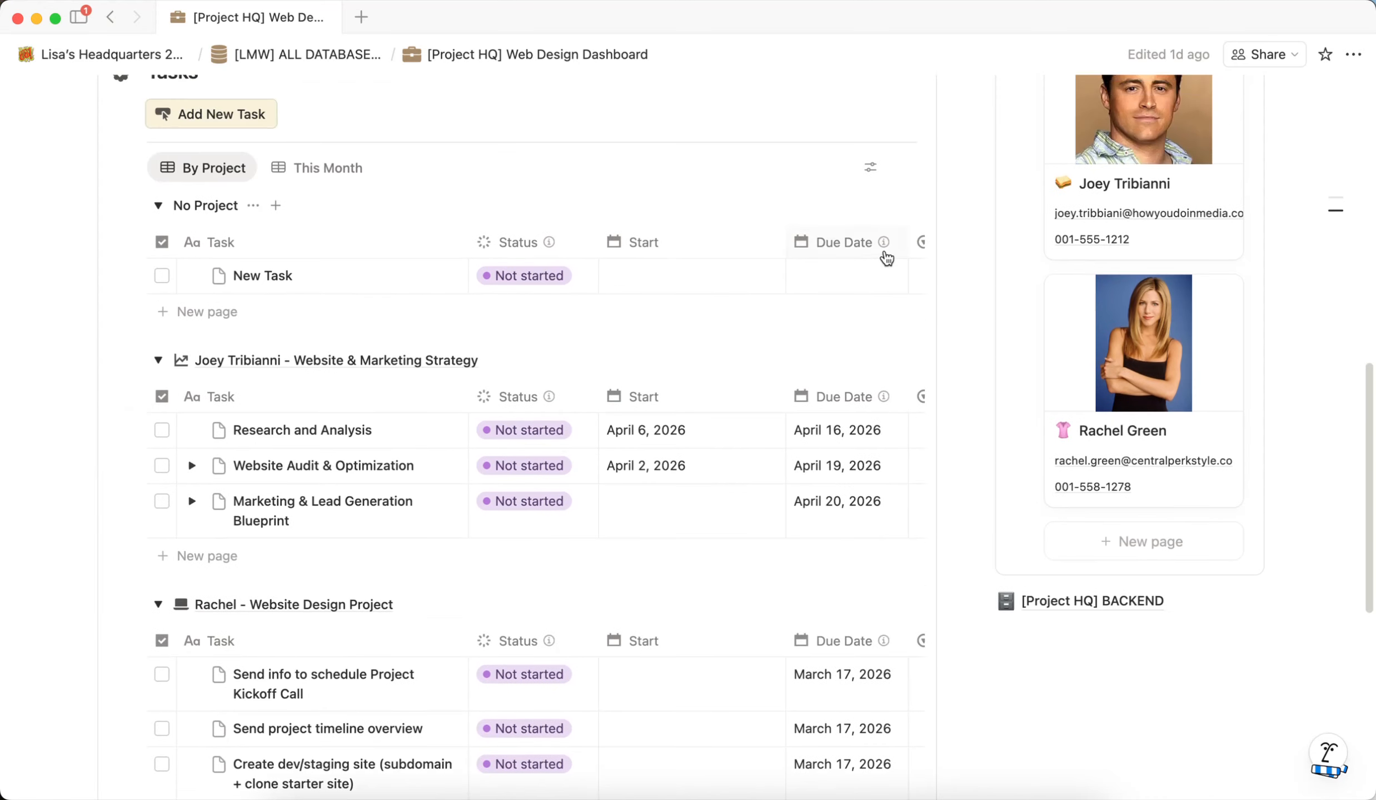
left_click(872, 168)
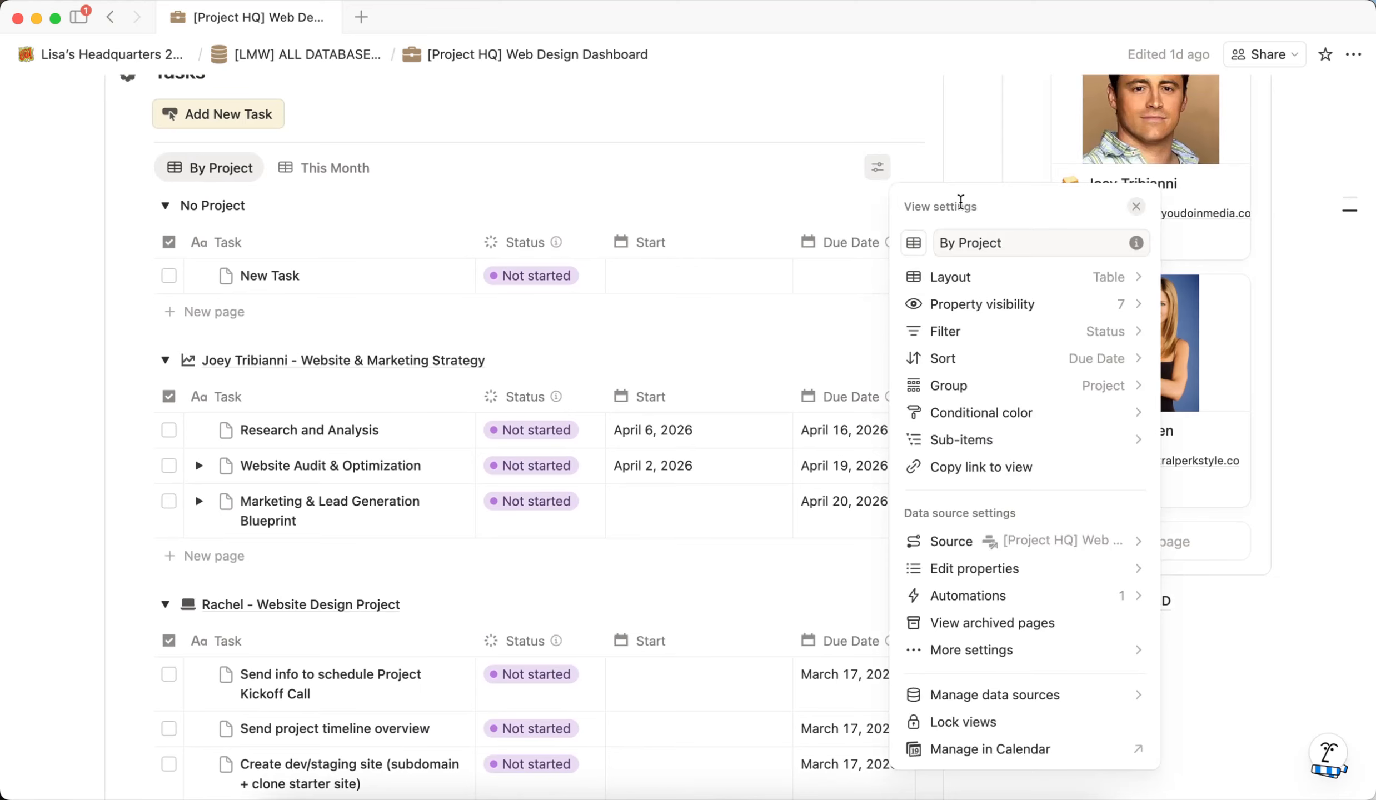
left_click(983, 440)
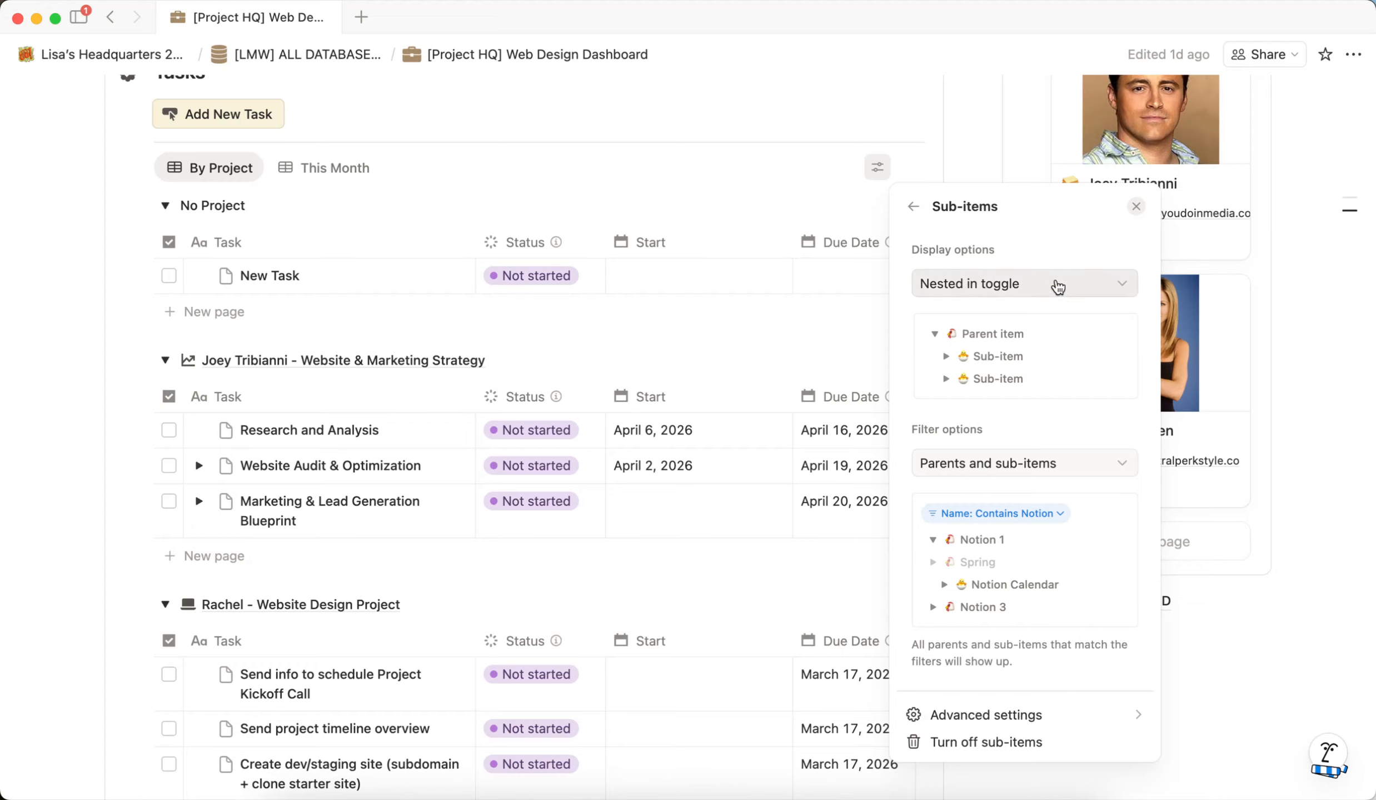
left_click(1136, 207)
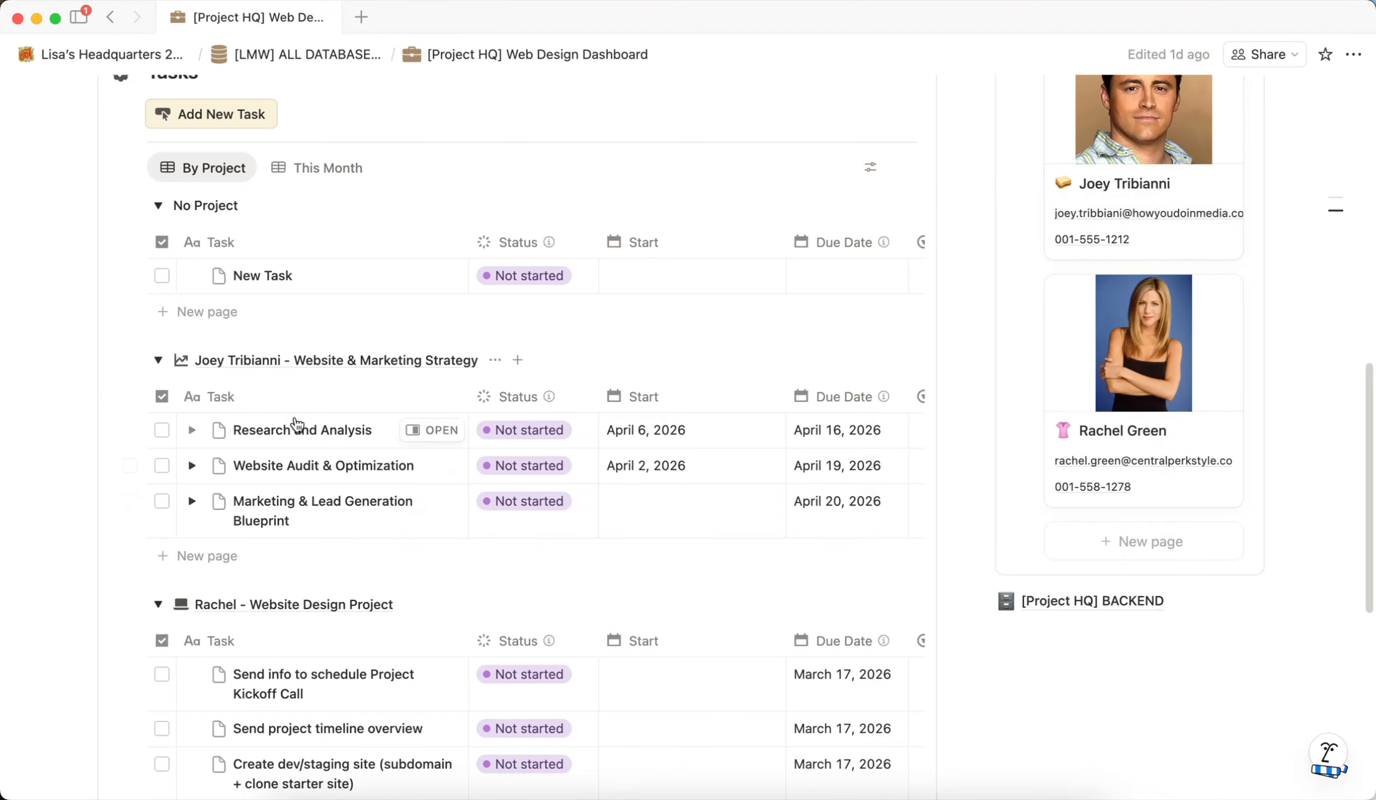
left_click(193, 503)
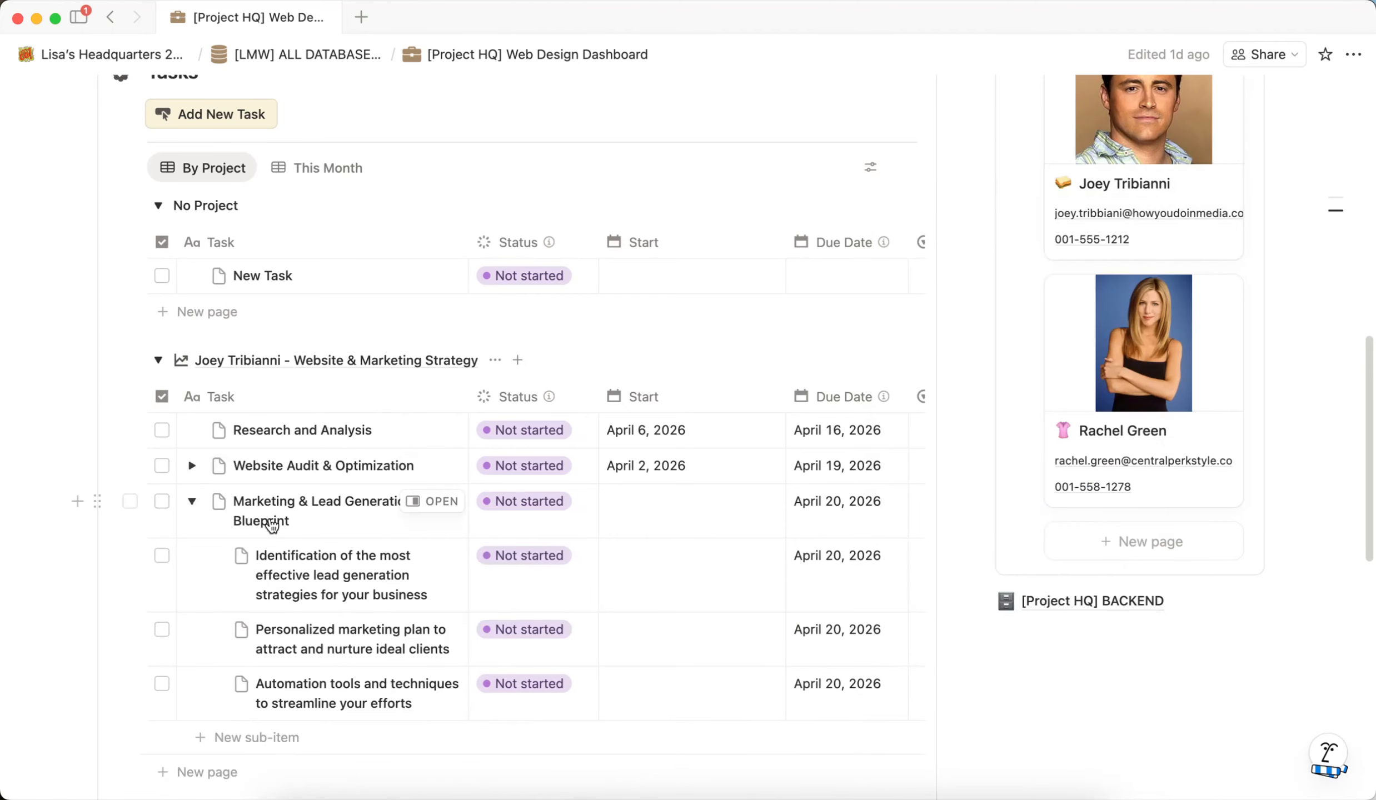
Step: Collapse the Marketing & Lead Generation Blueprint task and open the [Project HQ] BACKEND page to review its Core Databases and Resources
left_click(193, 501)
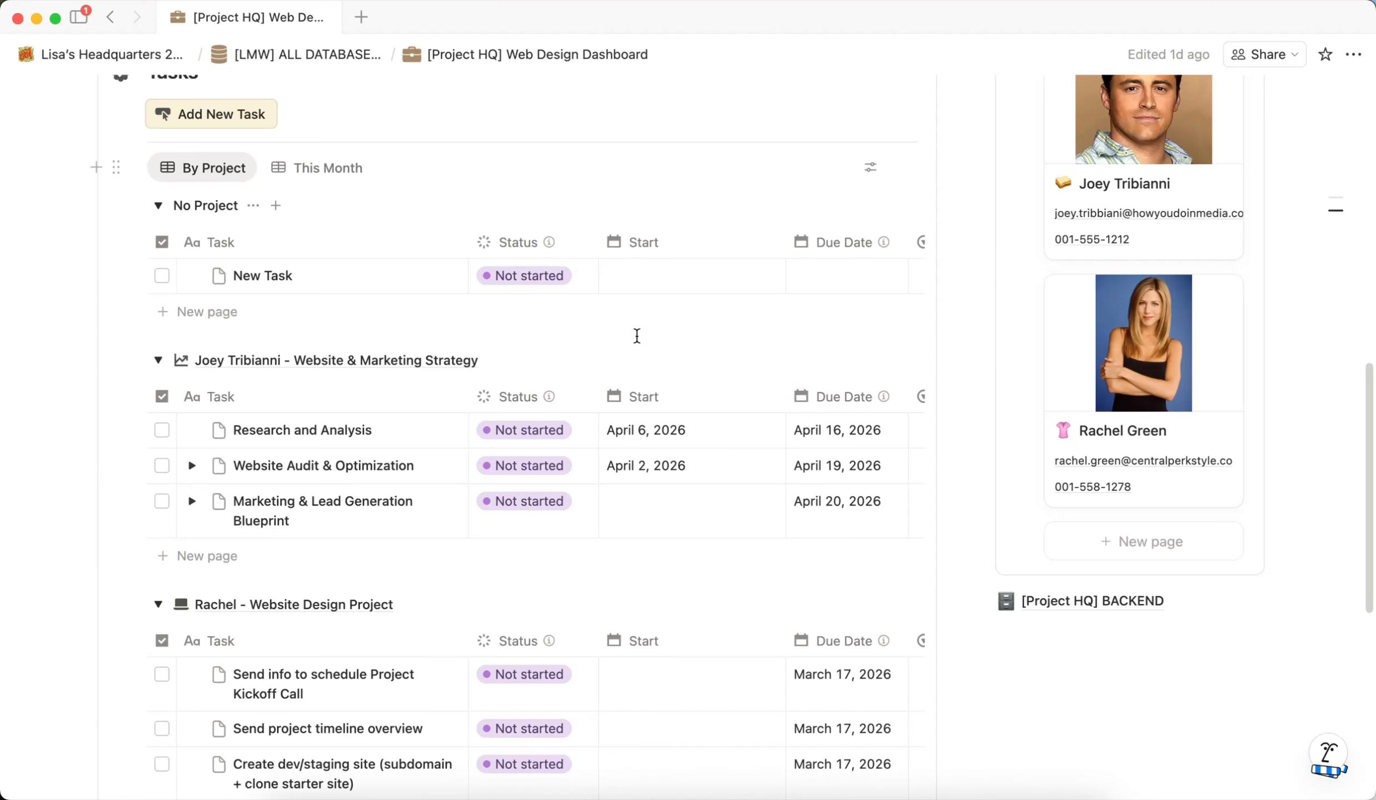
scroll(637, 335, "up", 15)
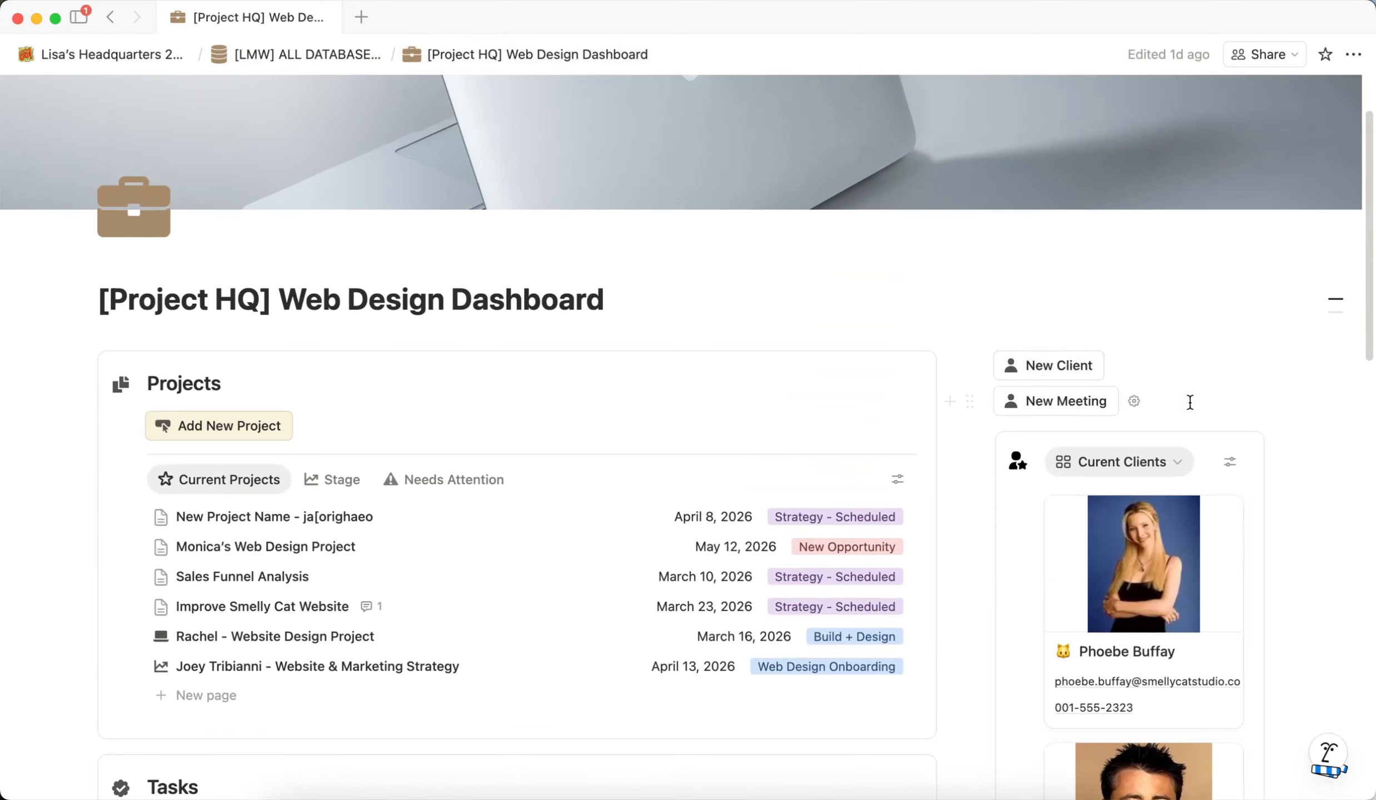
scroll(1112, 763, "down", 10)
left_click(1095, 730)
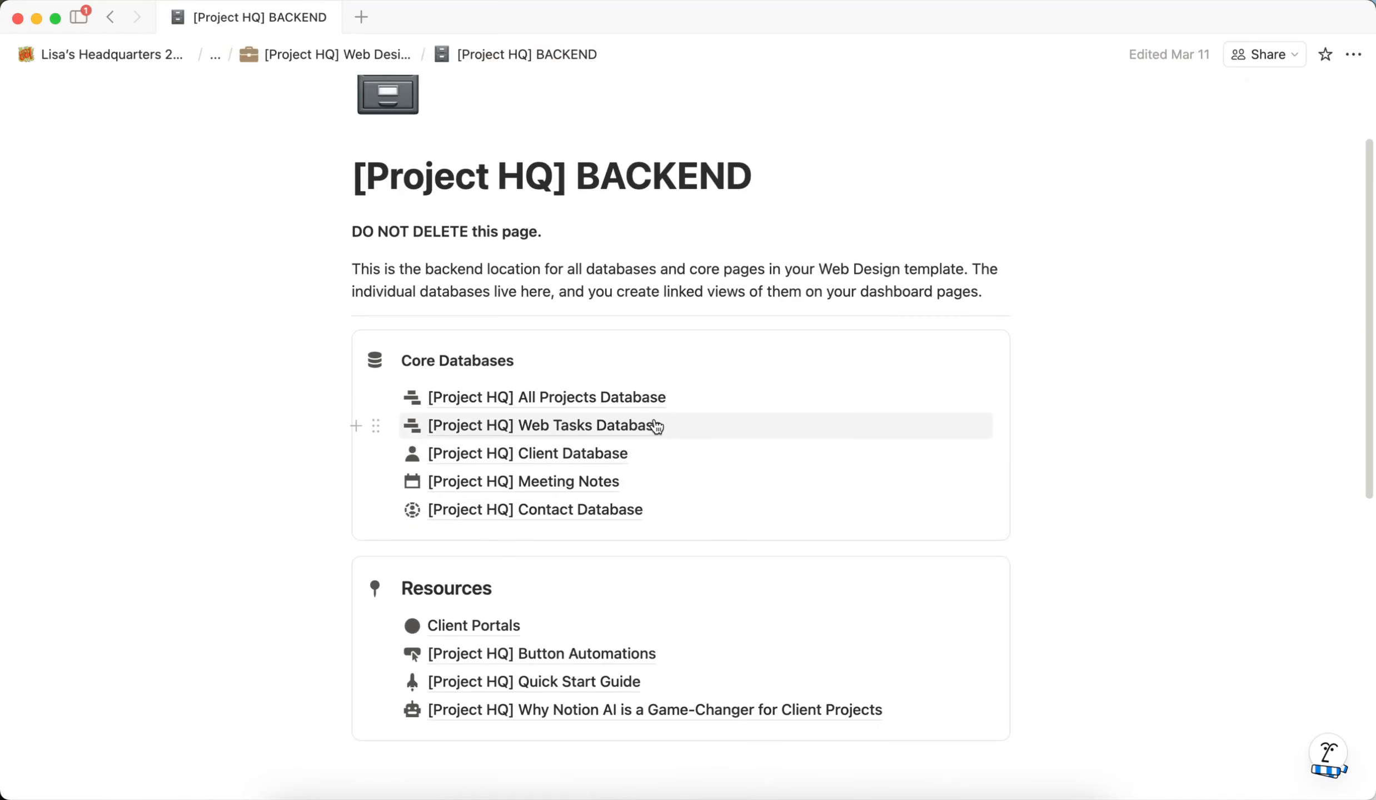
mouse_move(658, 400)
mouse_move(622, 432)
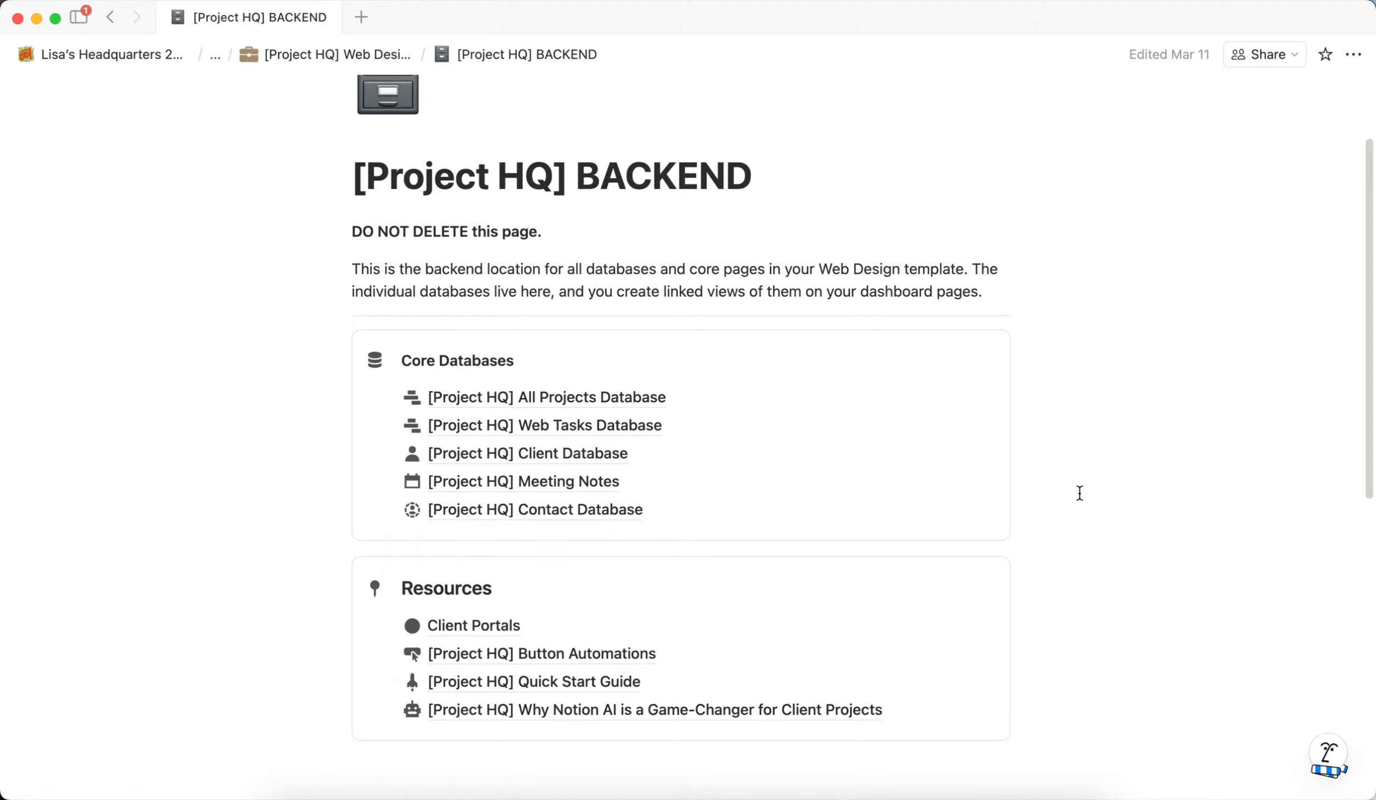
scroll(1060, 415, "up", 1)
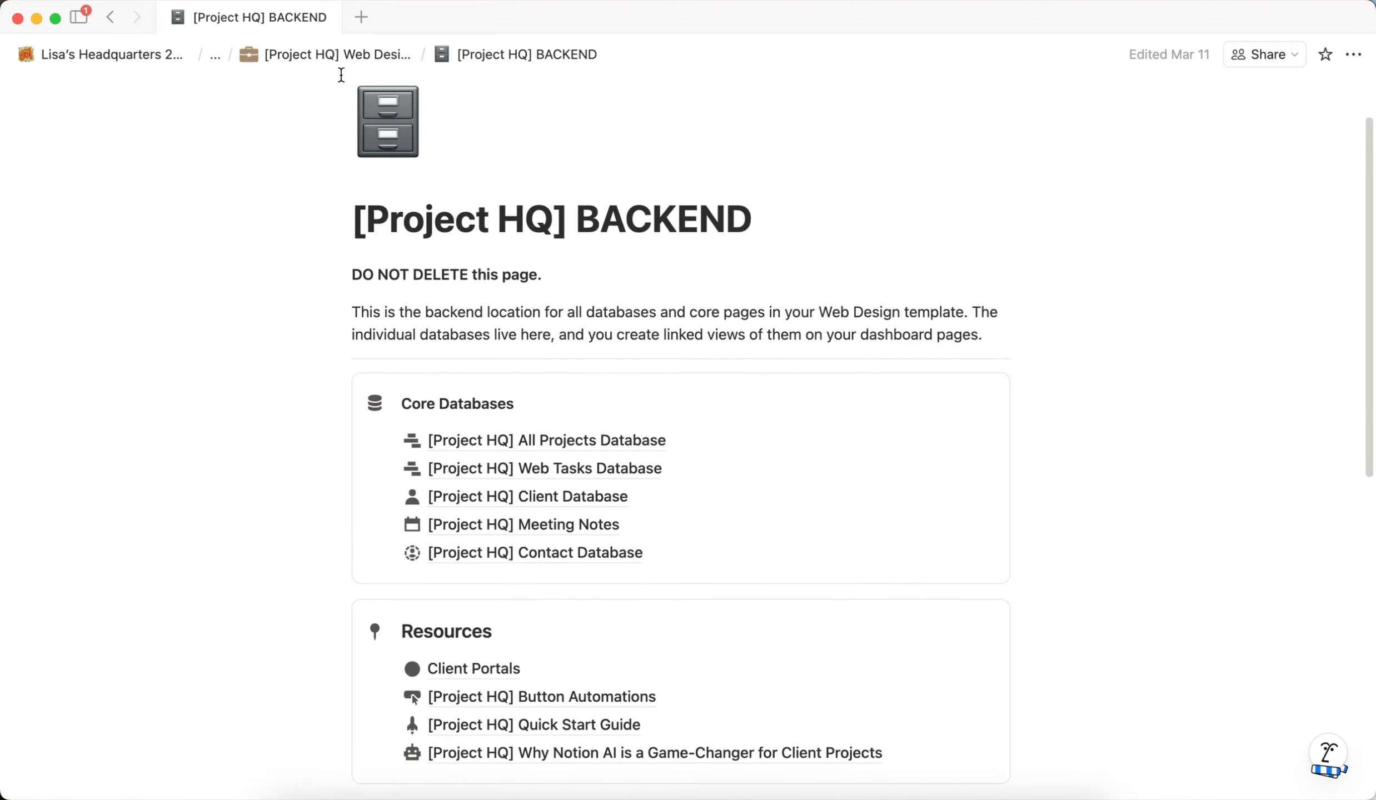
Step: Return to the Web Design Dashboard, open the first All Projects Database template for editing to check its Client Portal page link, and close it
left_click(336, 54)
scroll(973, 394, "down", 5)
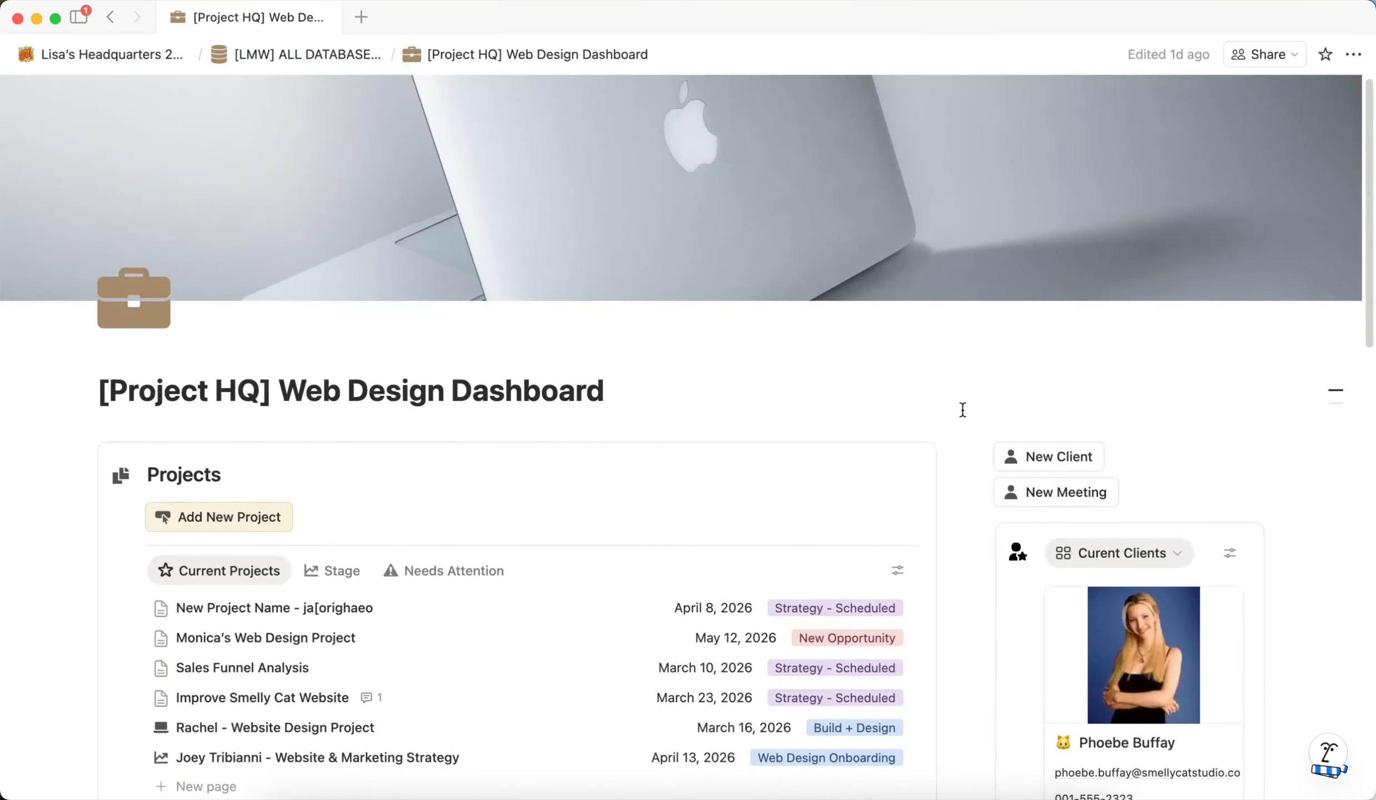
left_click(871, 384)
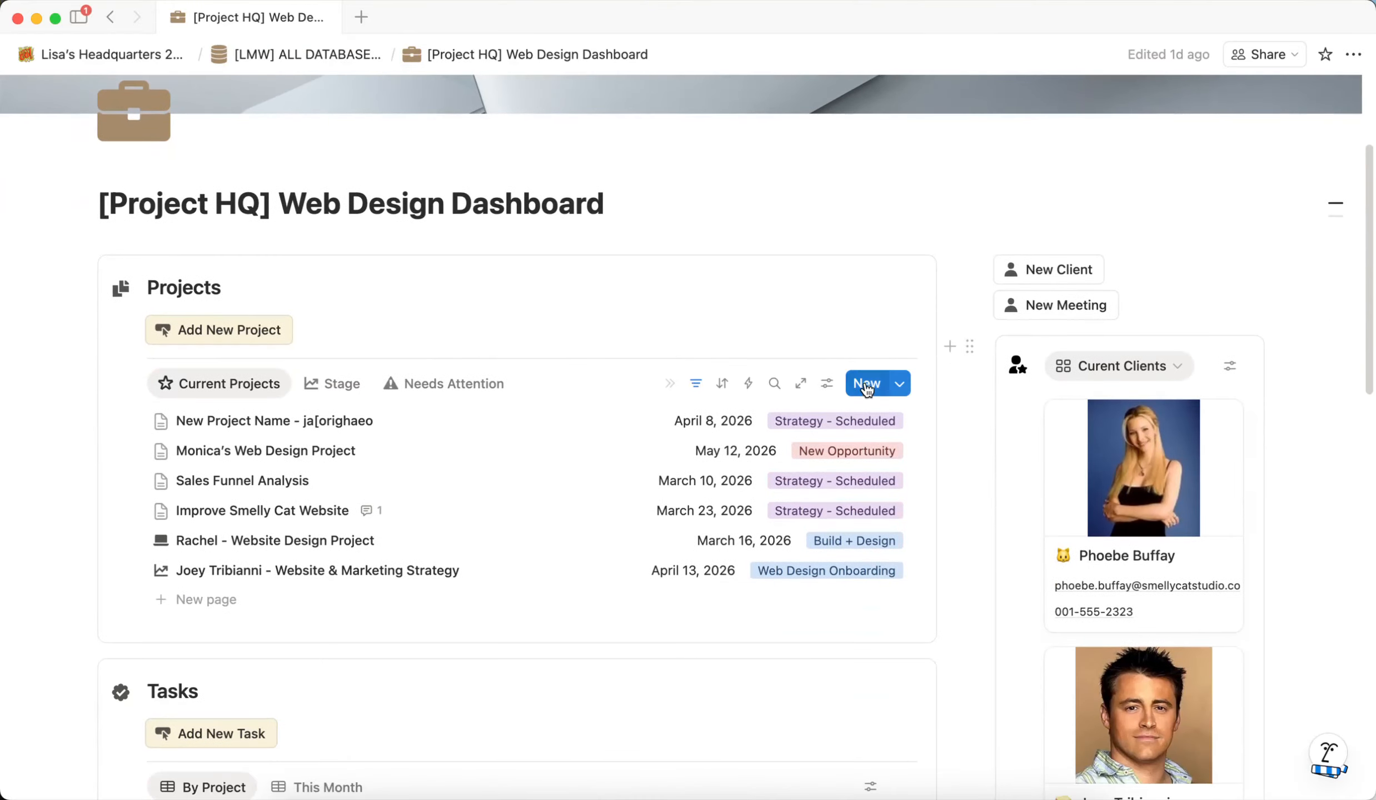
left_click(902, 384)
left_click(1164, 449)
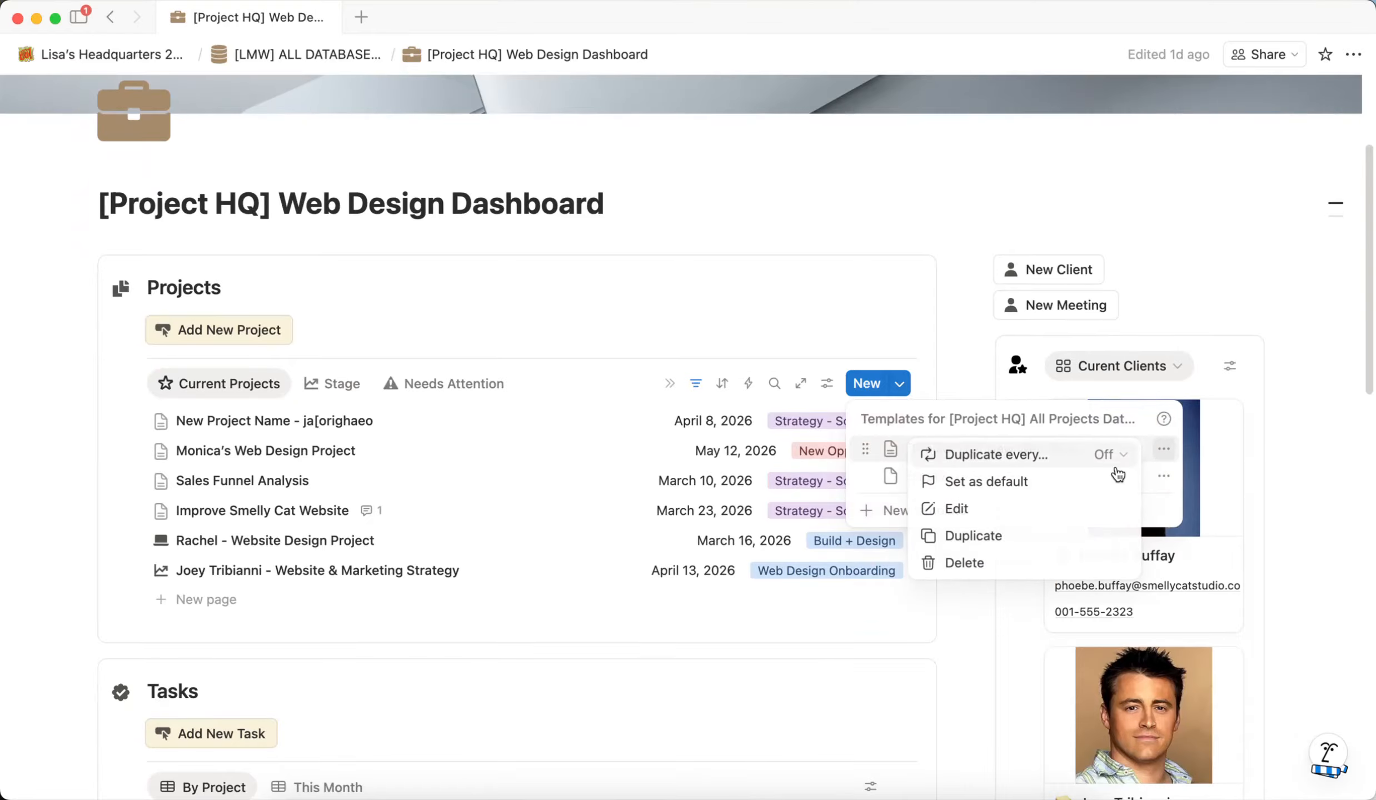
left_click(962, 508)
scroll(653, 461, "down", 3)
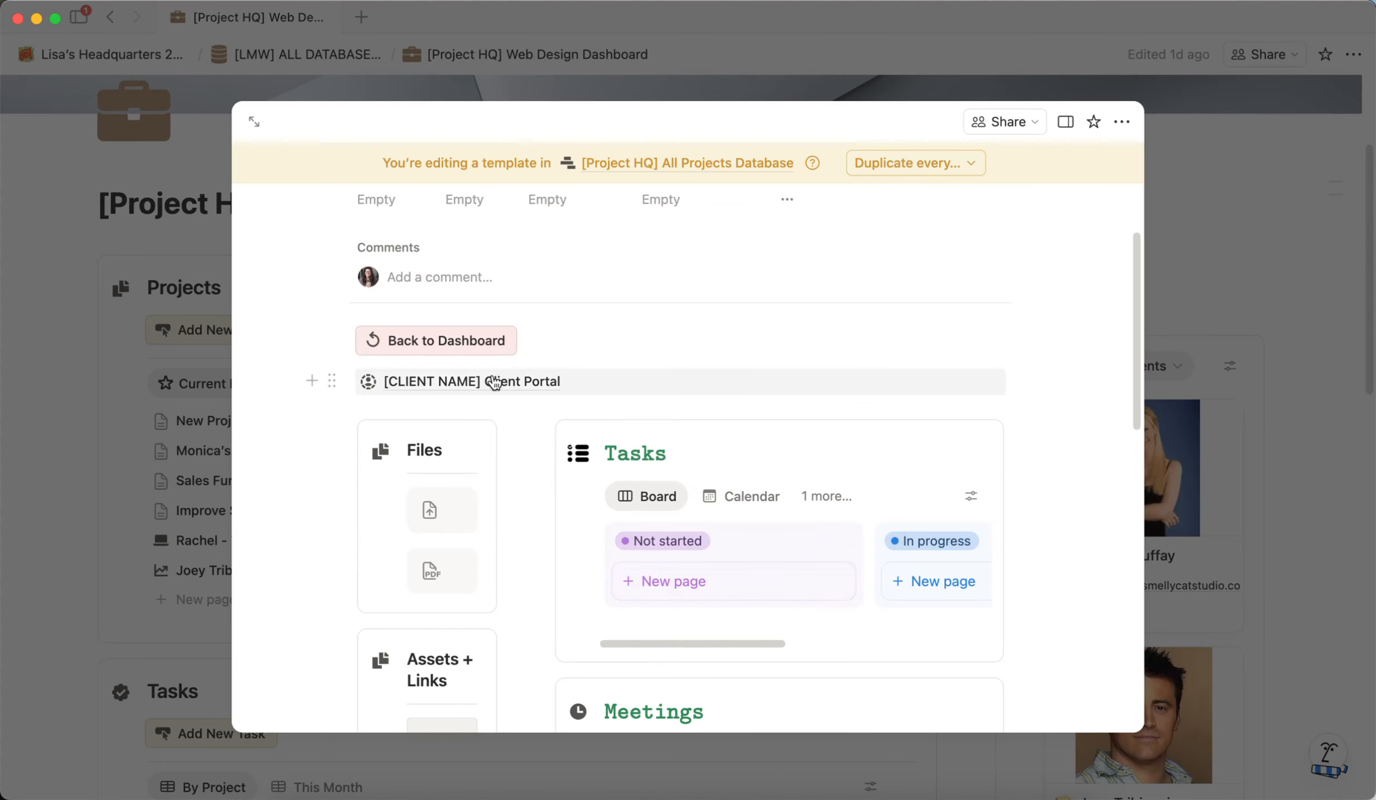
mouse_move(463, 381)
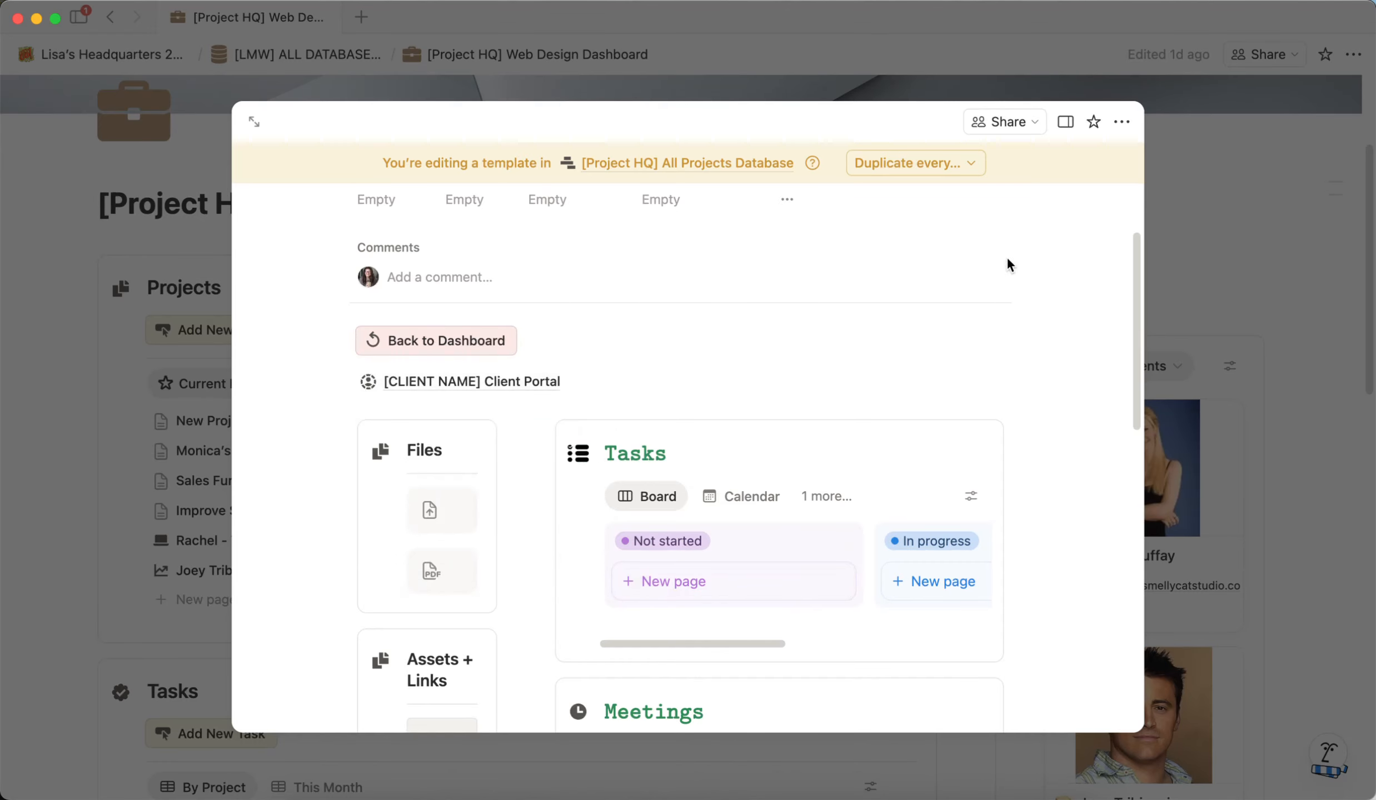
left_click(1261, 240)
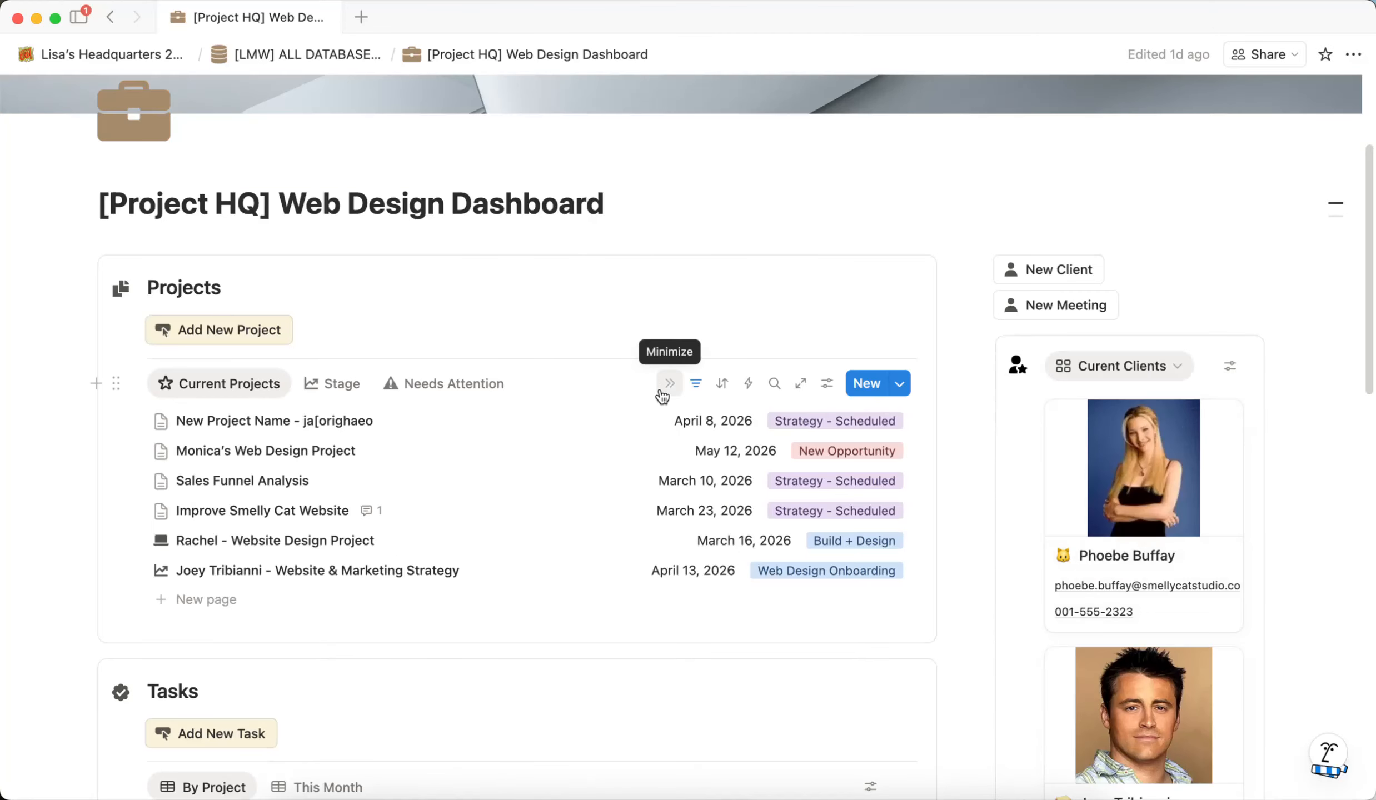